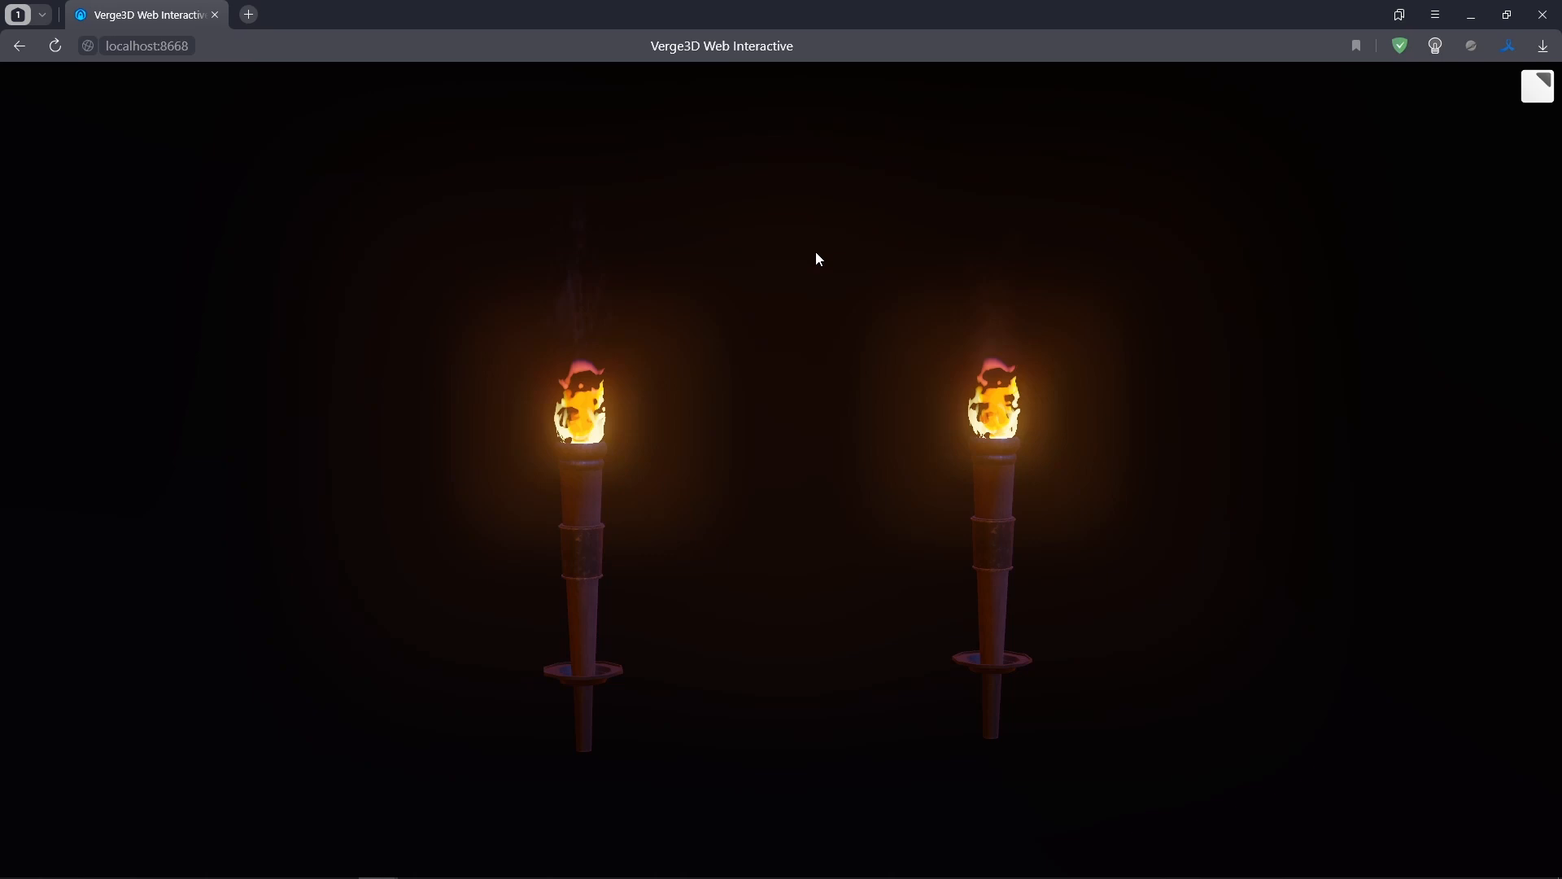
Orbit and zoom around the torch scene in the browser preview to examine the flames and smoke
left_click_drag(806, 243, 711, 231)
left_click_drag(863, 224, 799, 230)
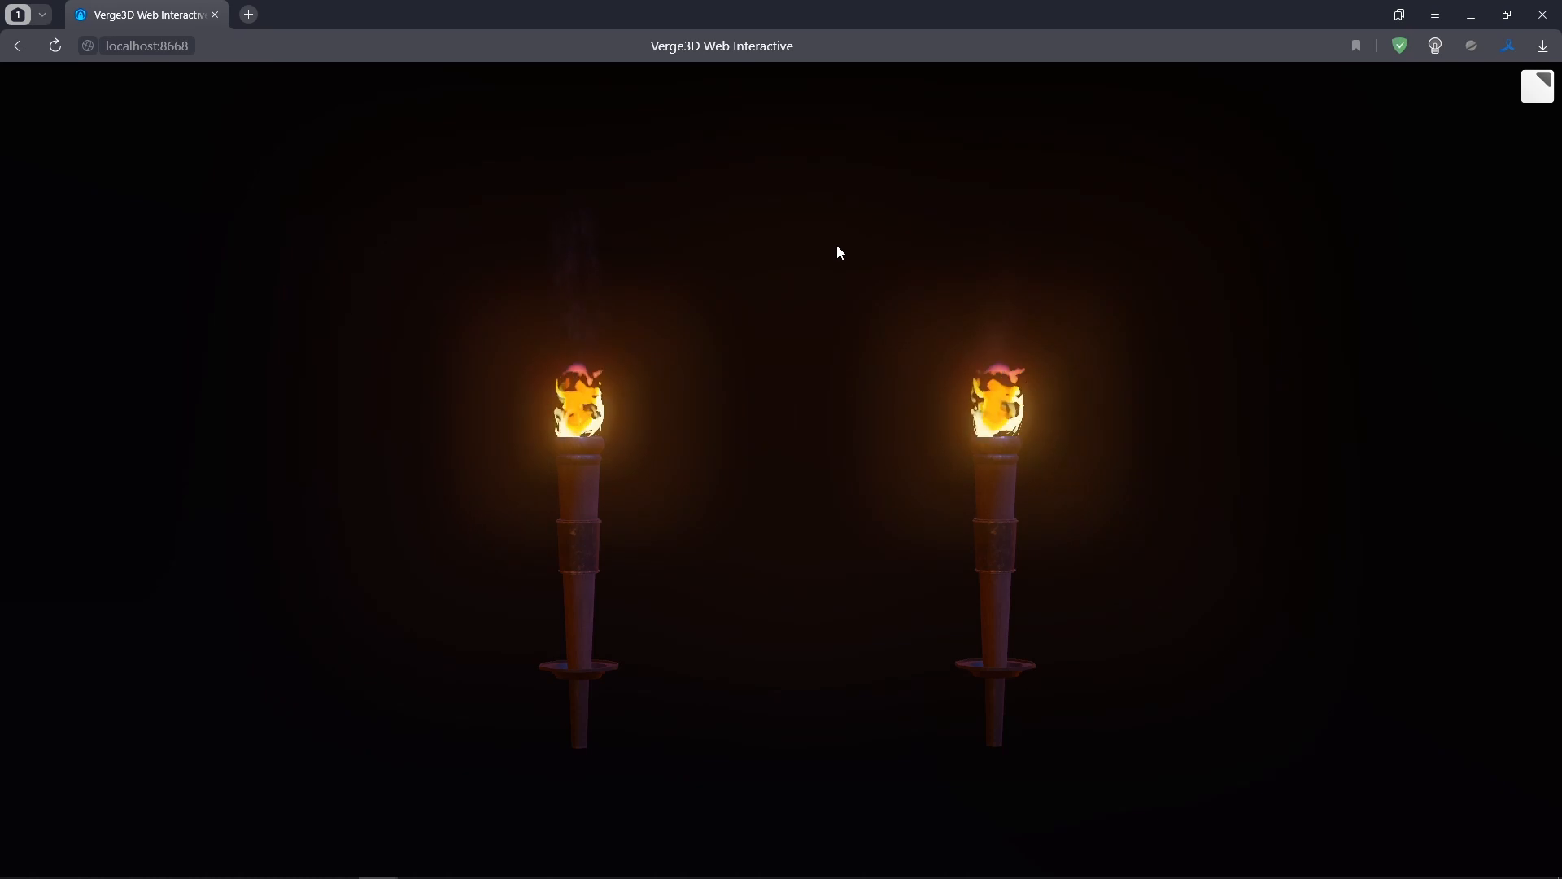
left_click_drag(852, 247, 846, 441)
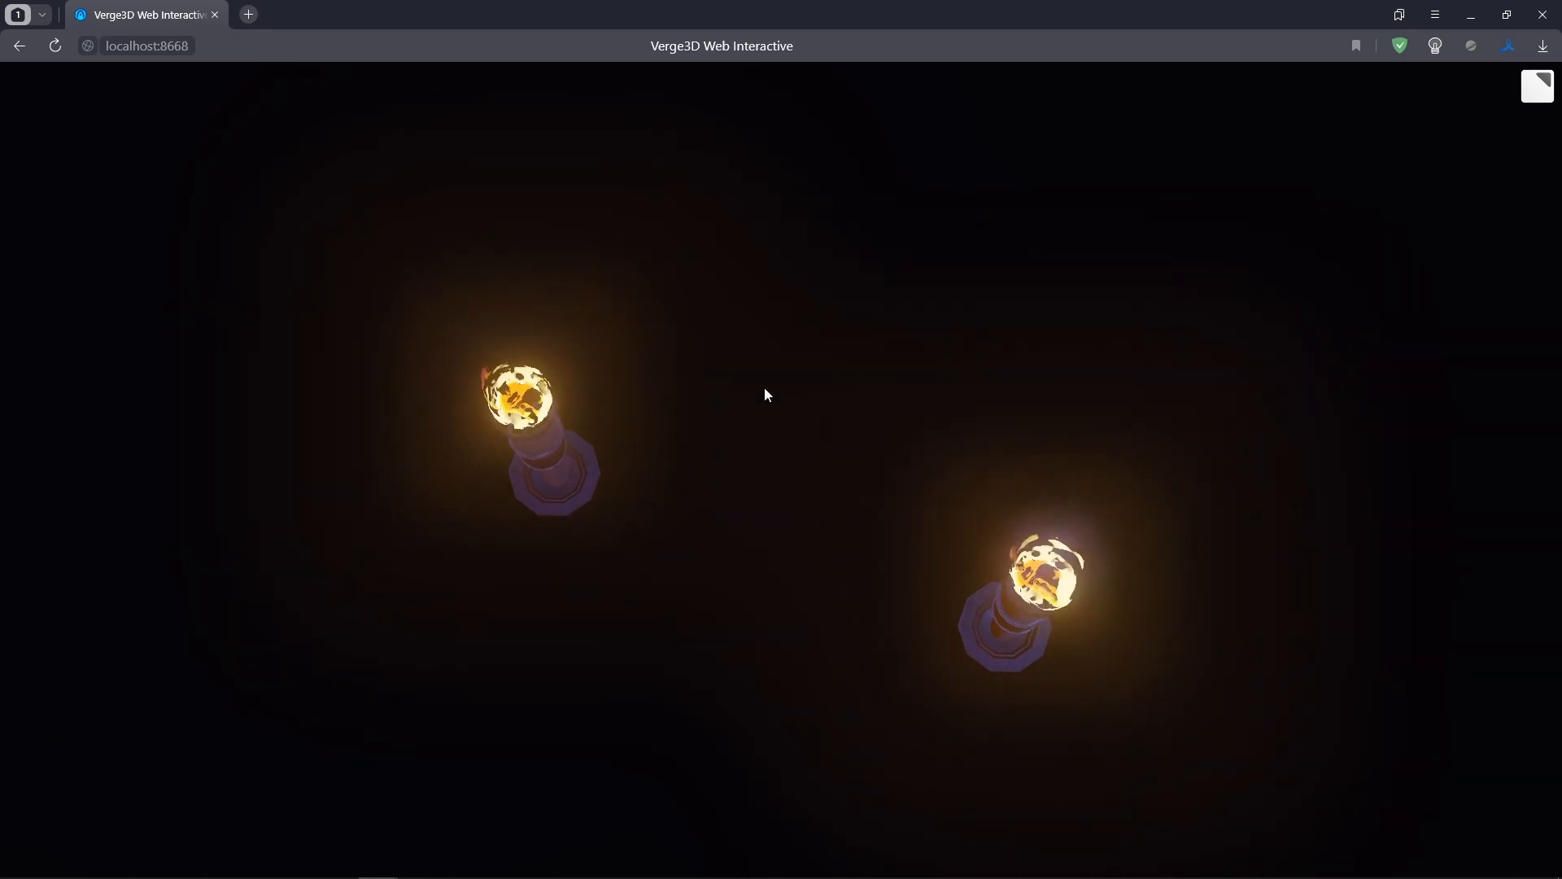
left_click_drag(918, 554, 909, 413)
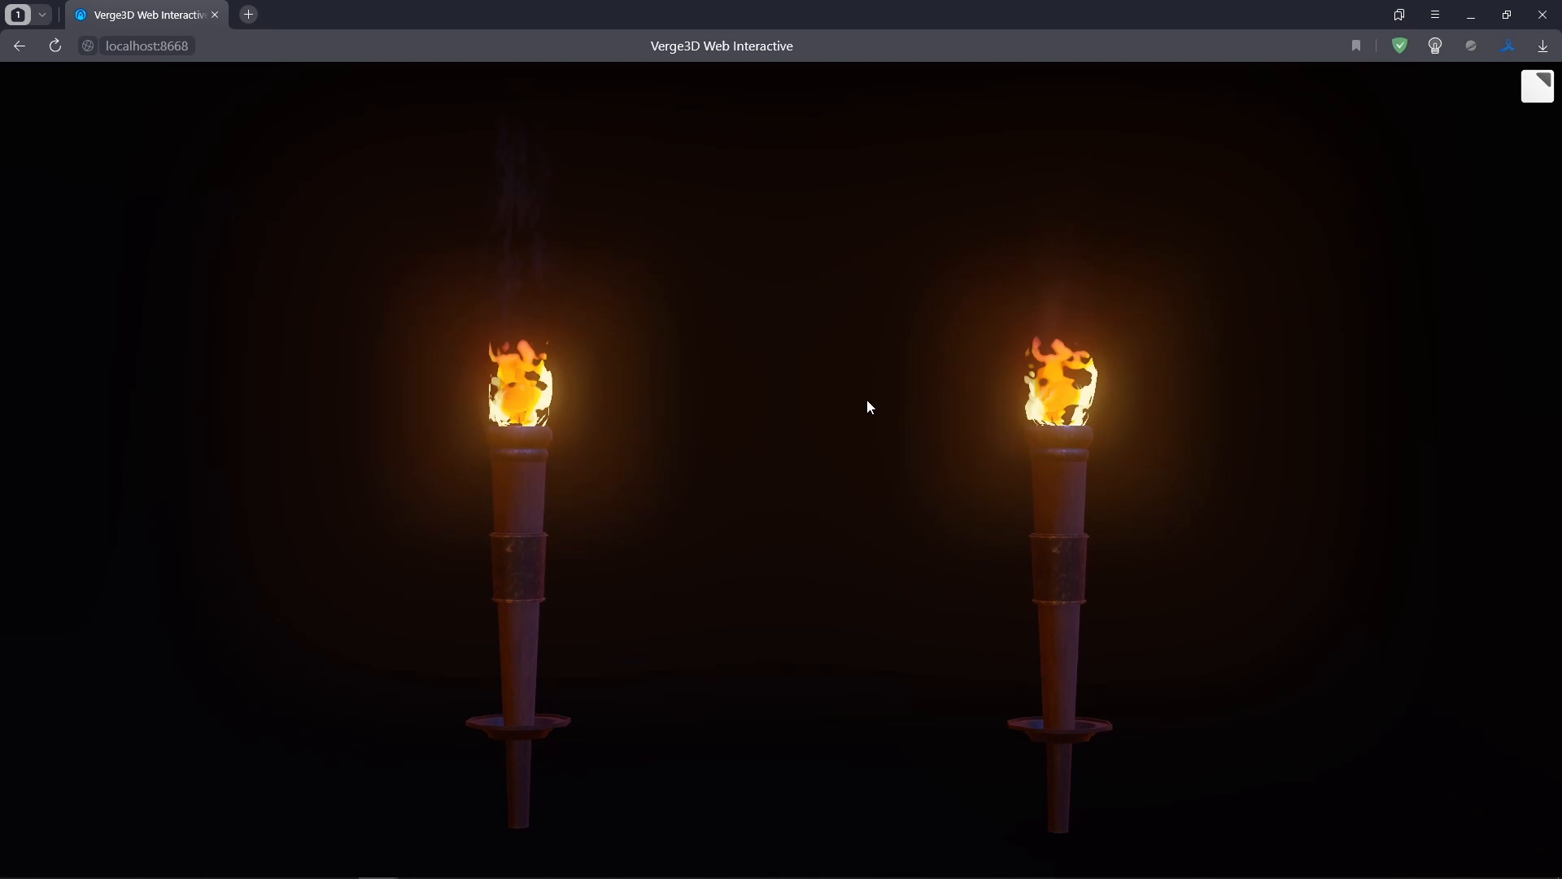
scroll(868, 404, "down", 2)
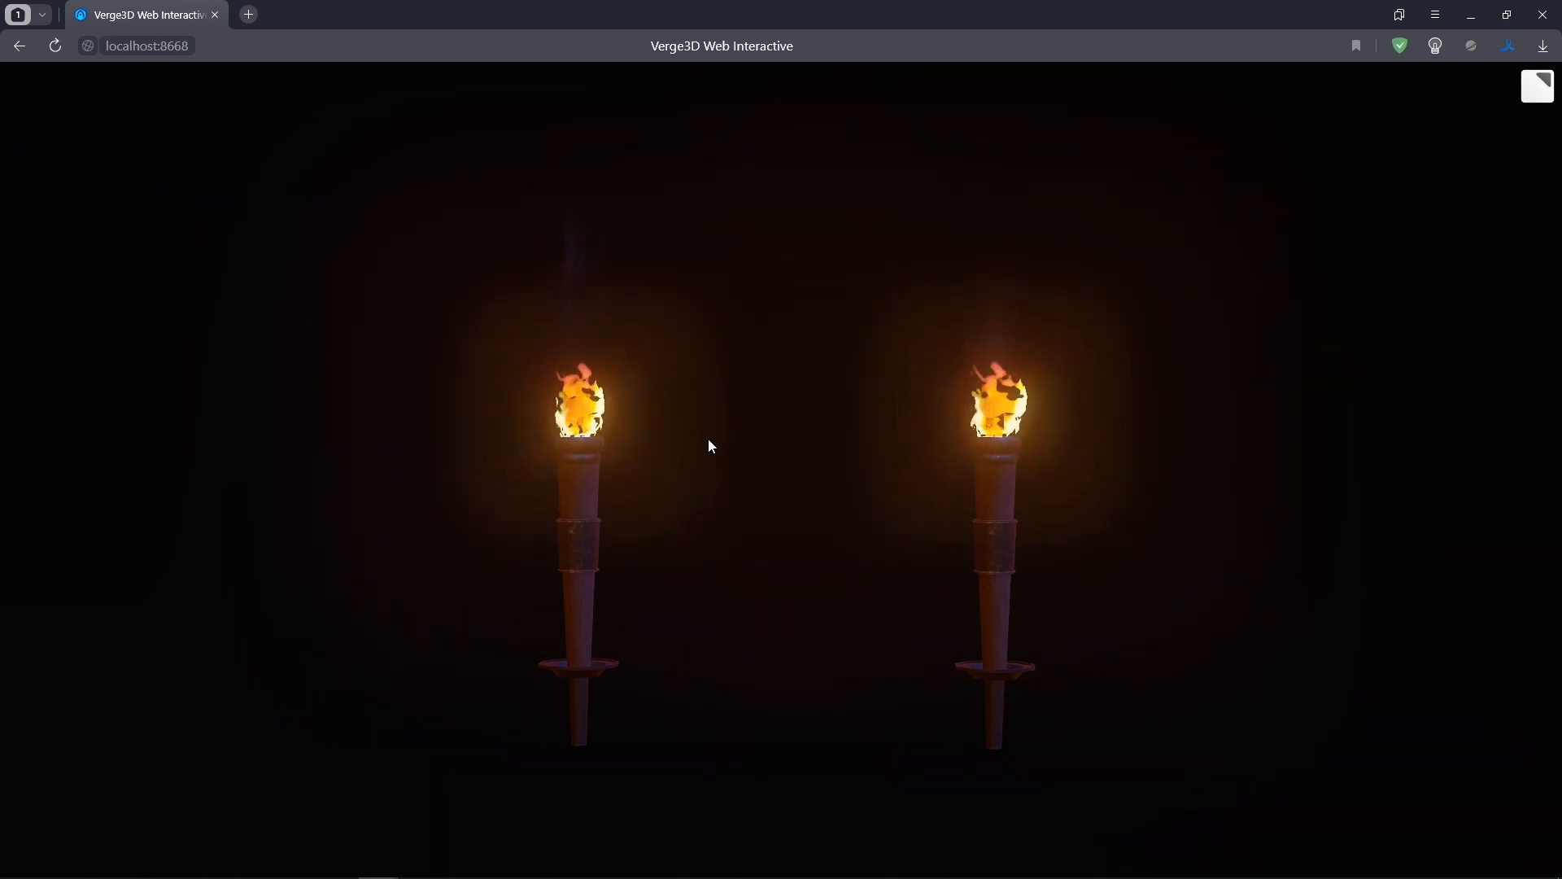
mouse_move(791, 442)
left_mouse_down()
mouse_move(823, 475)
mouse_move(883, 485)
mouse_move(792, 461)
left_mouse_up()
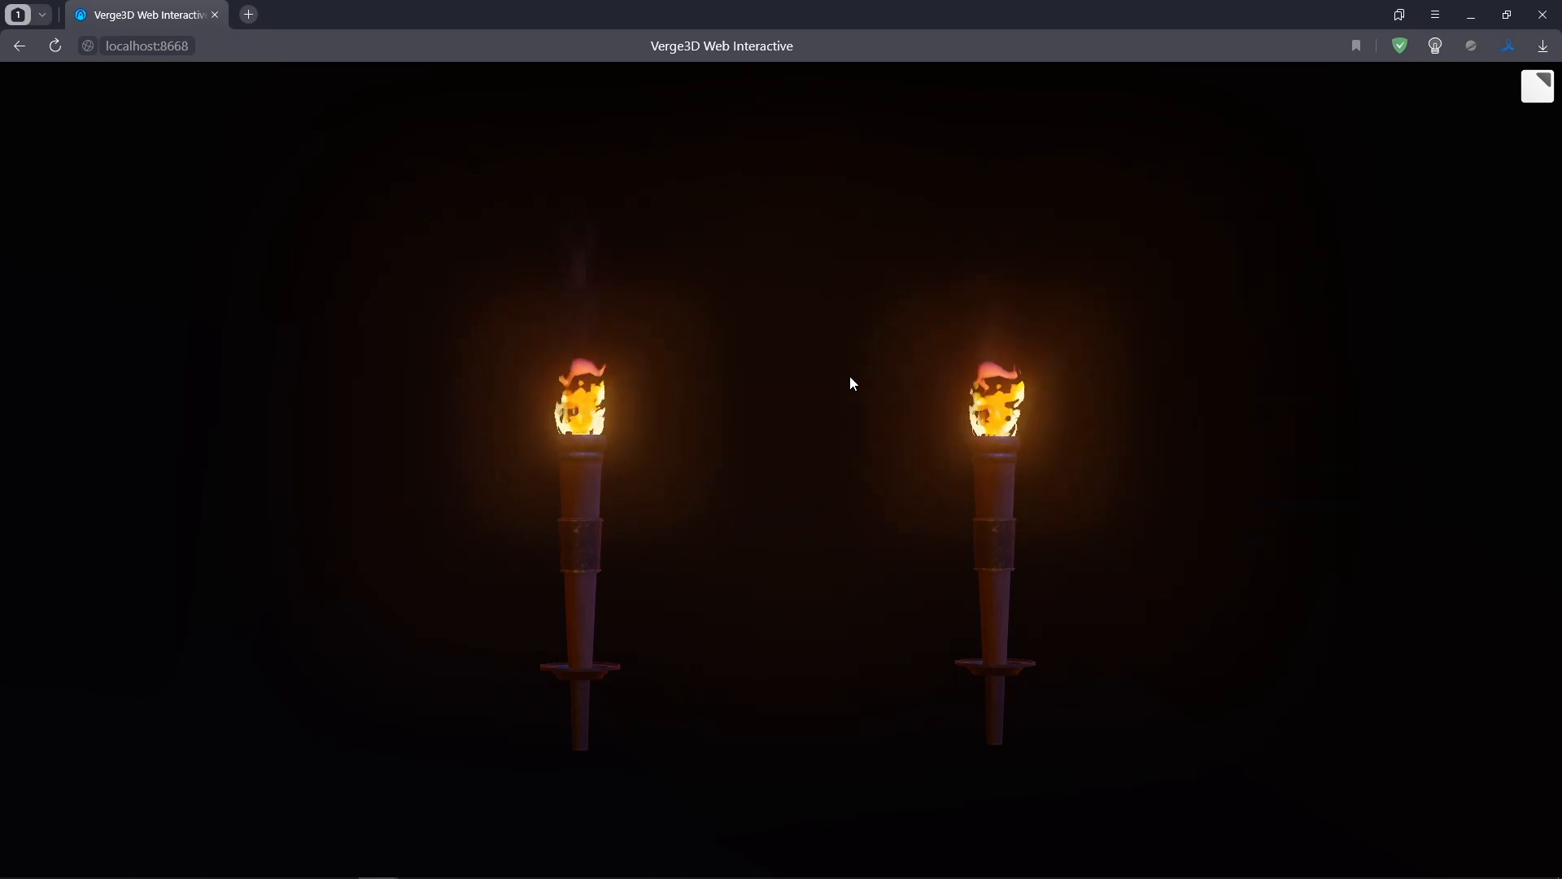
left_click_drag(844, 380, 809, 432)
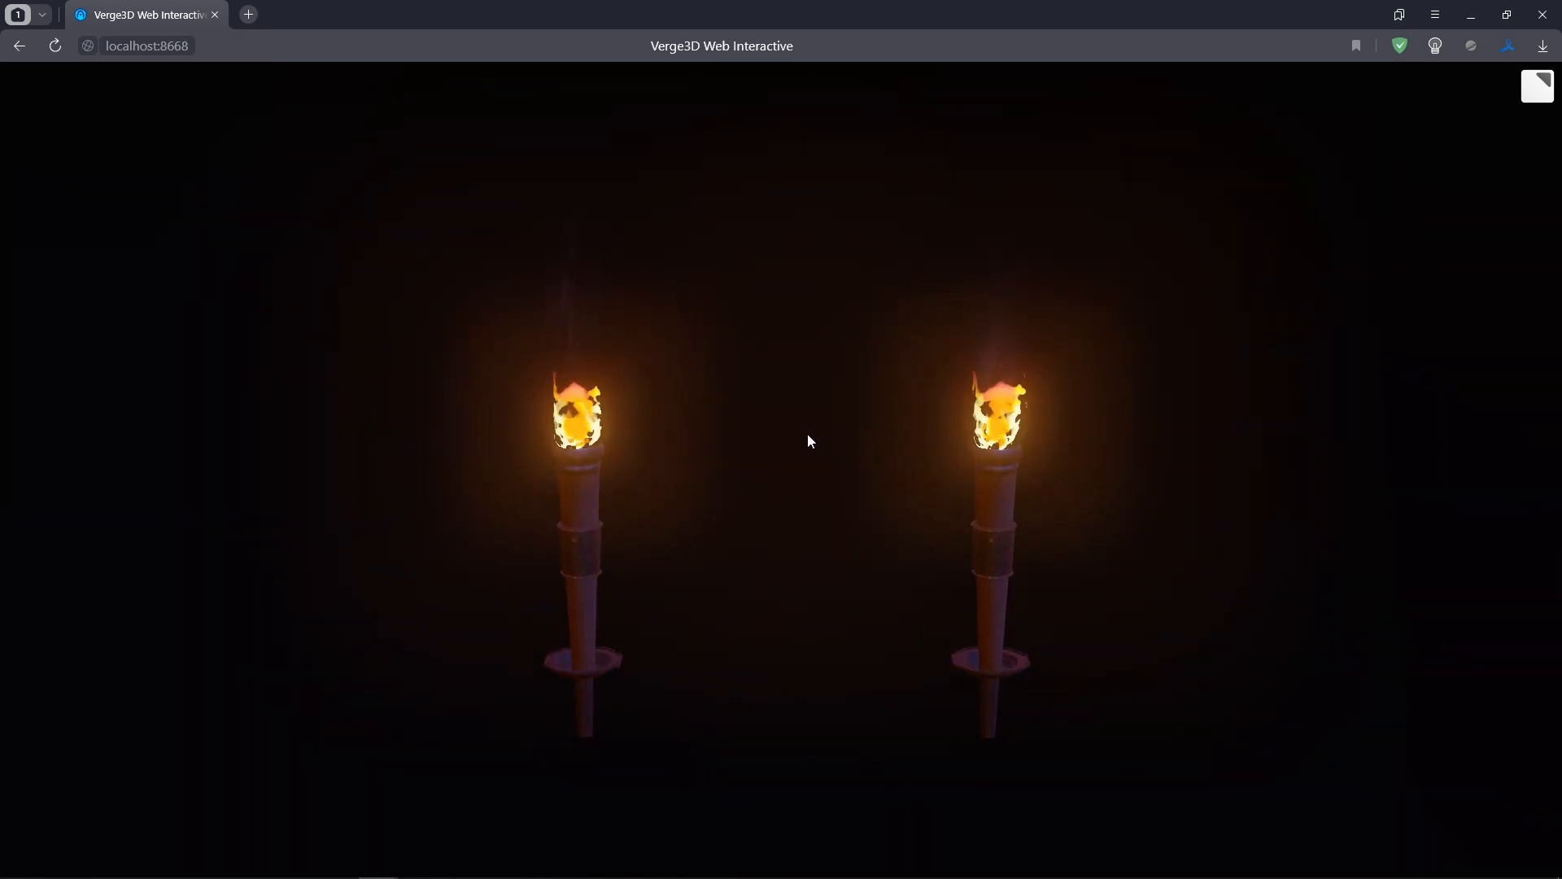
left_click_drag(807, 433, 816, 358)
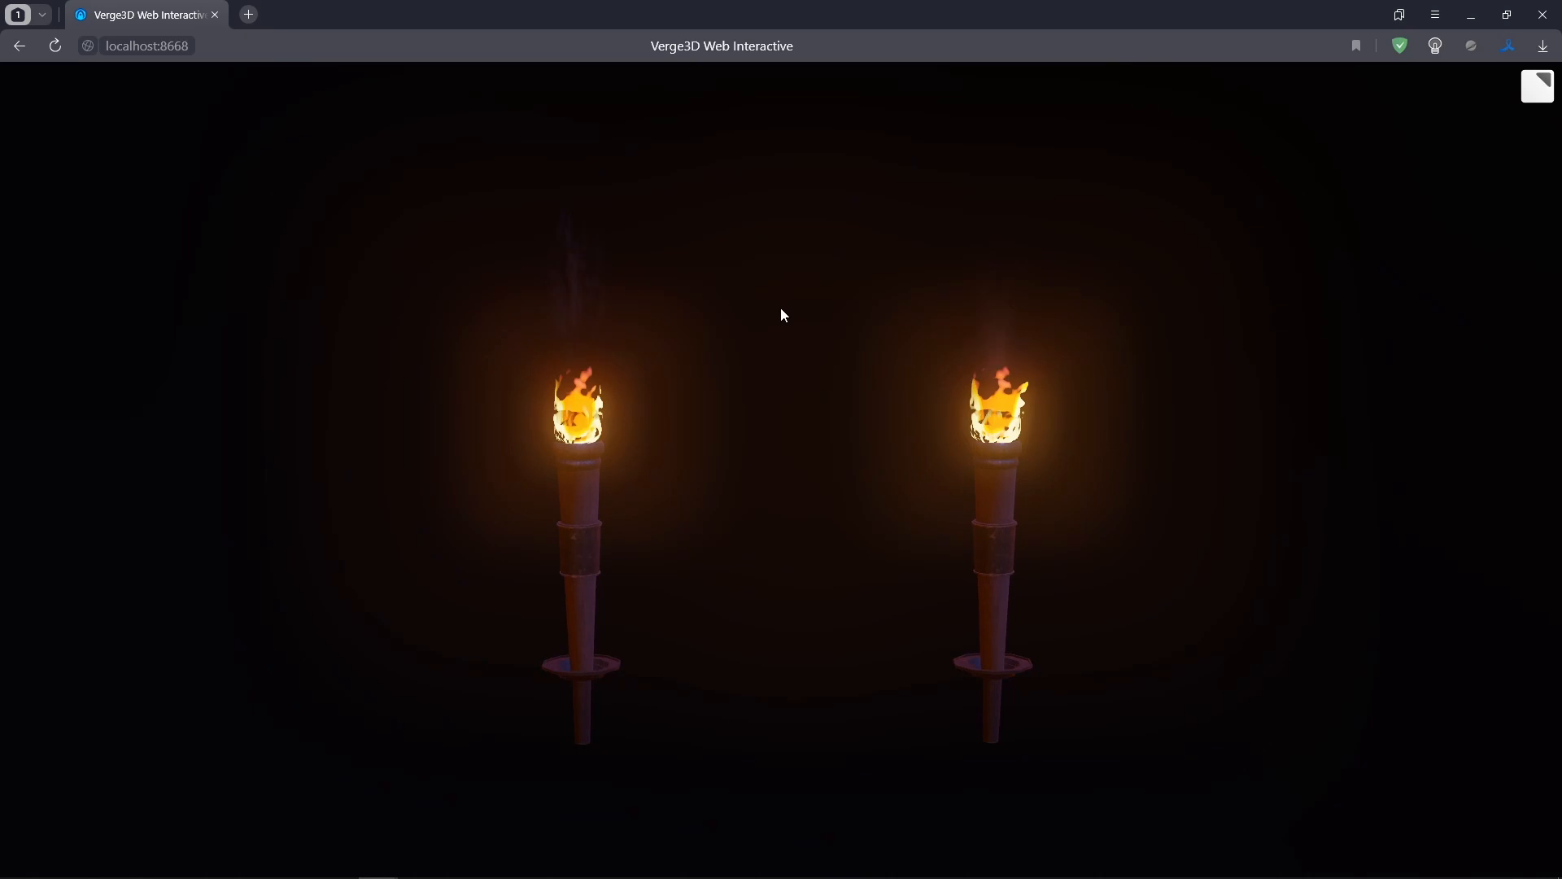
left_click_drag(477, 336, 441, 339)
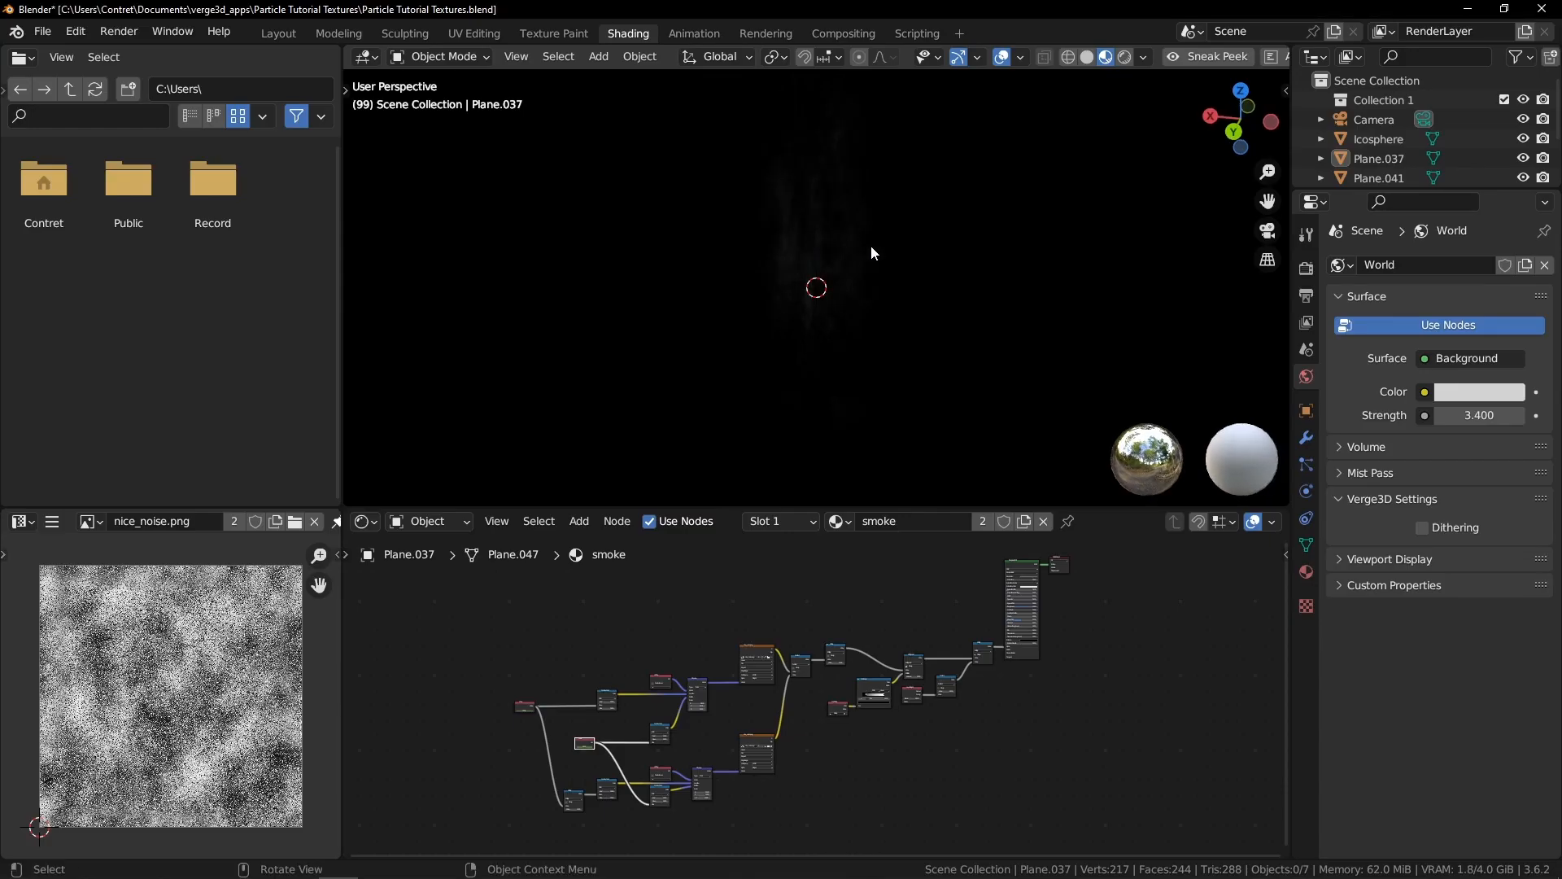
Play the animation, select both existing smoke planes Plane.037 and Plane.041, and hide them
key("space")
middle_click_drag(785, 290, 846, 330)
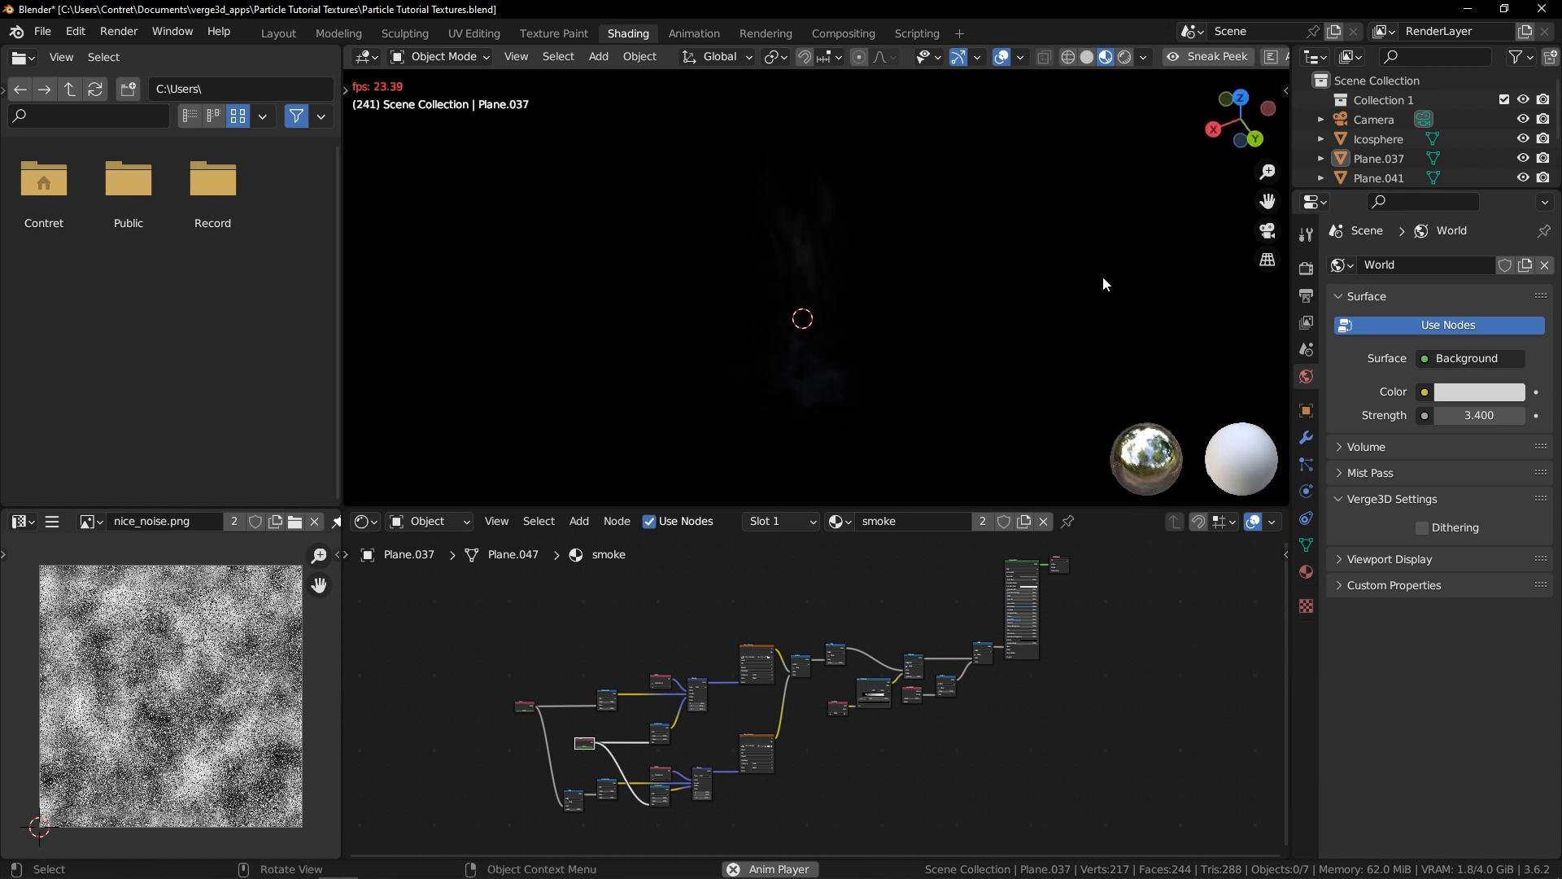
middle_click_drag(927, 233, 809, 310)
left_click(808, 311)
left_click(799, 429, "shift")
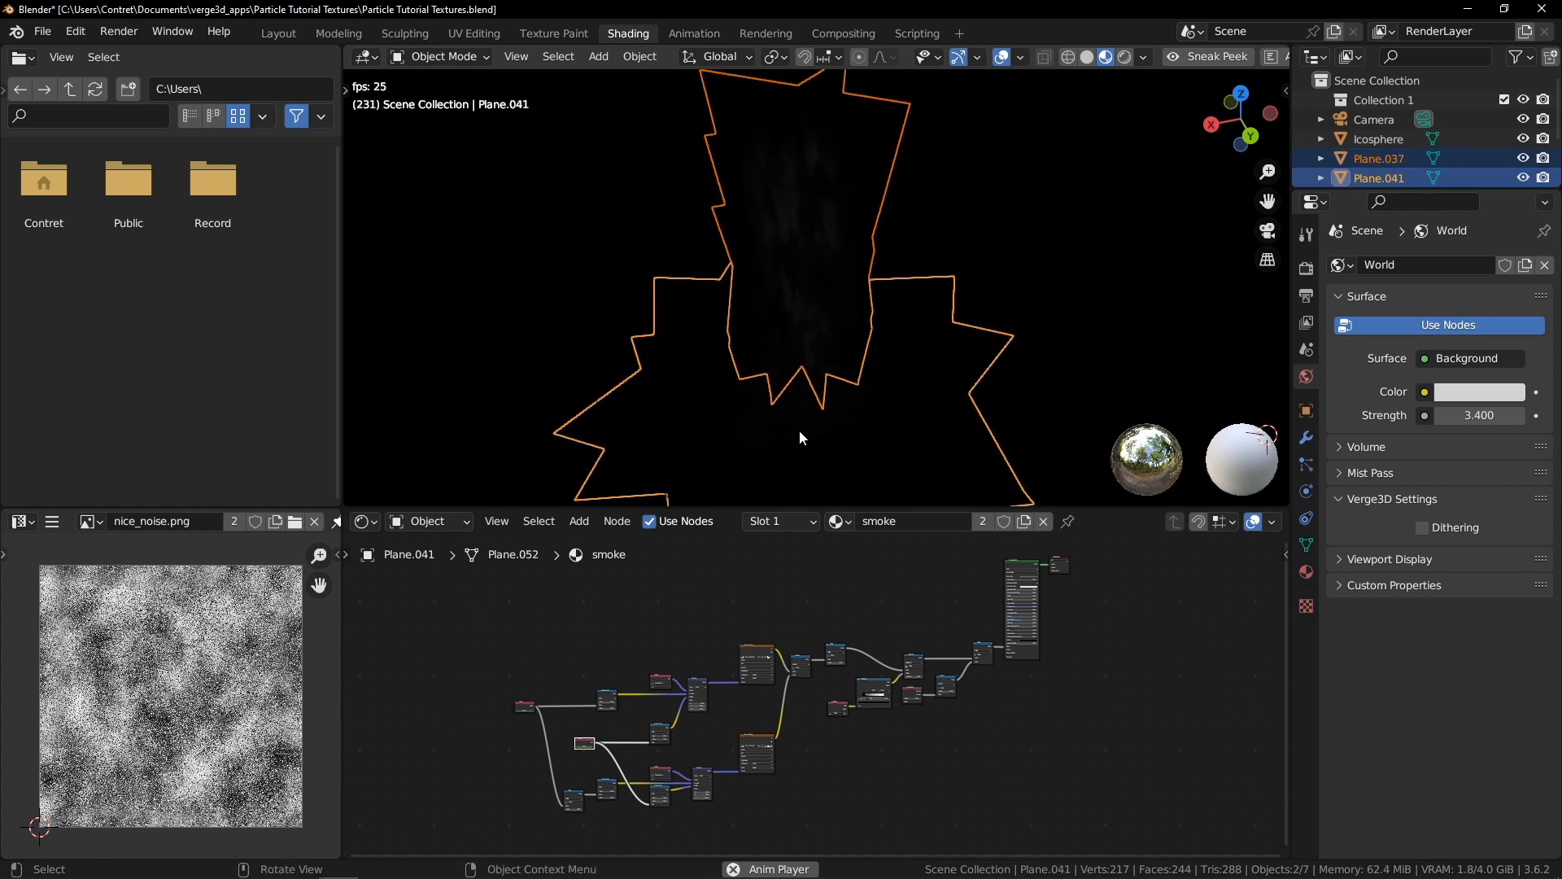
key("h")
Add a new mesh plane to the scene and stop animation playback
key("shift+a")
mouse_move(830, 308)
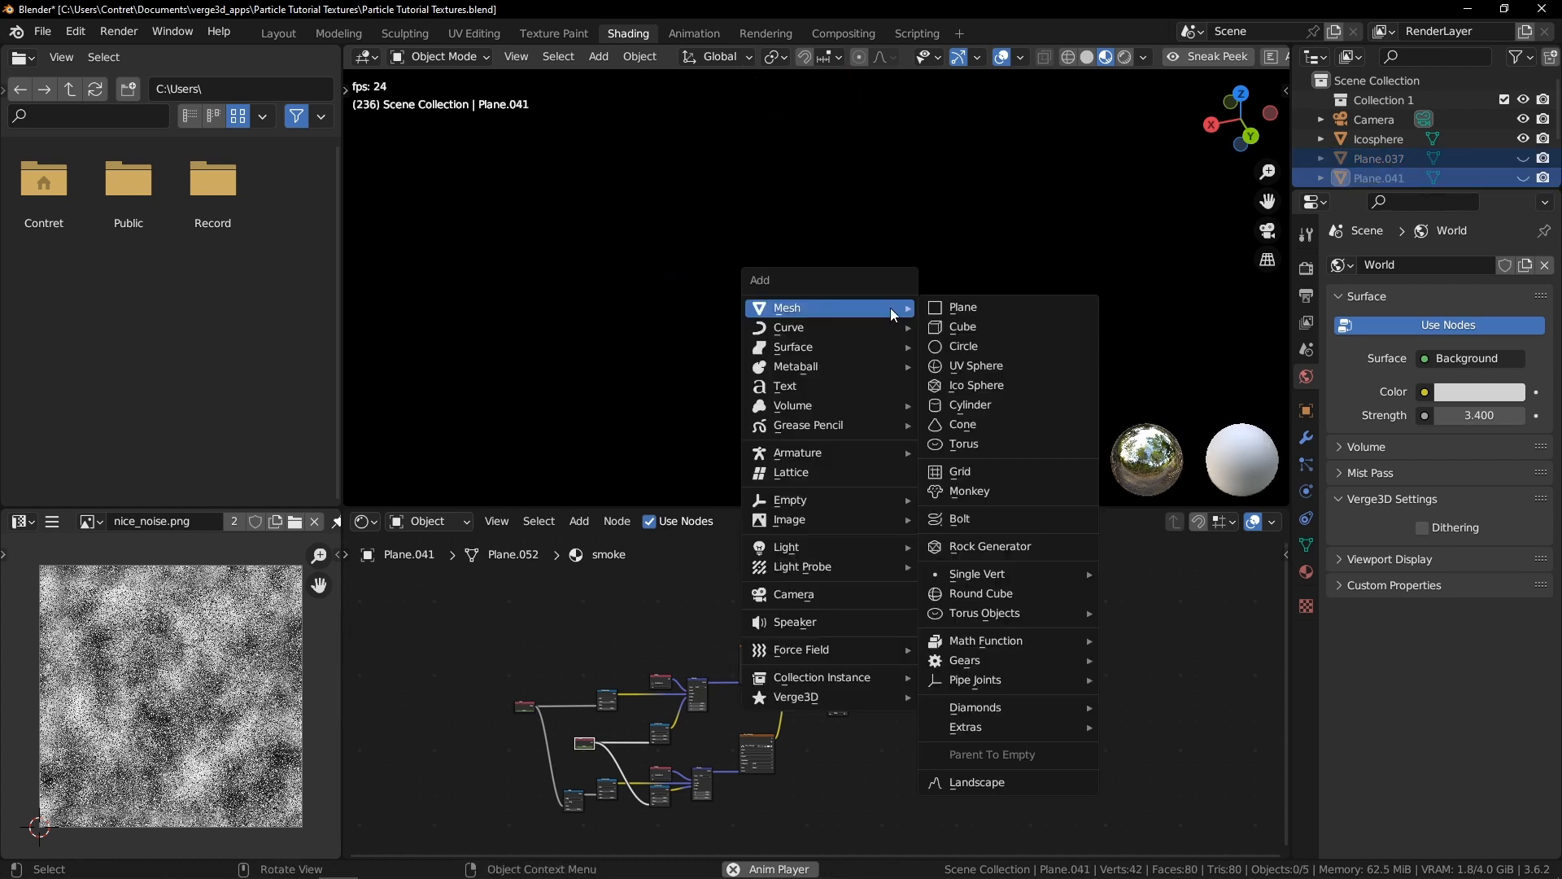
left_click(955, 309)
key("space")
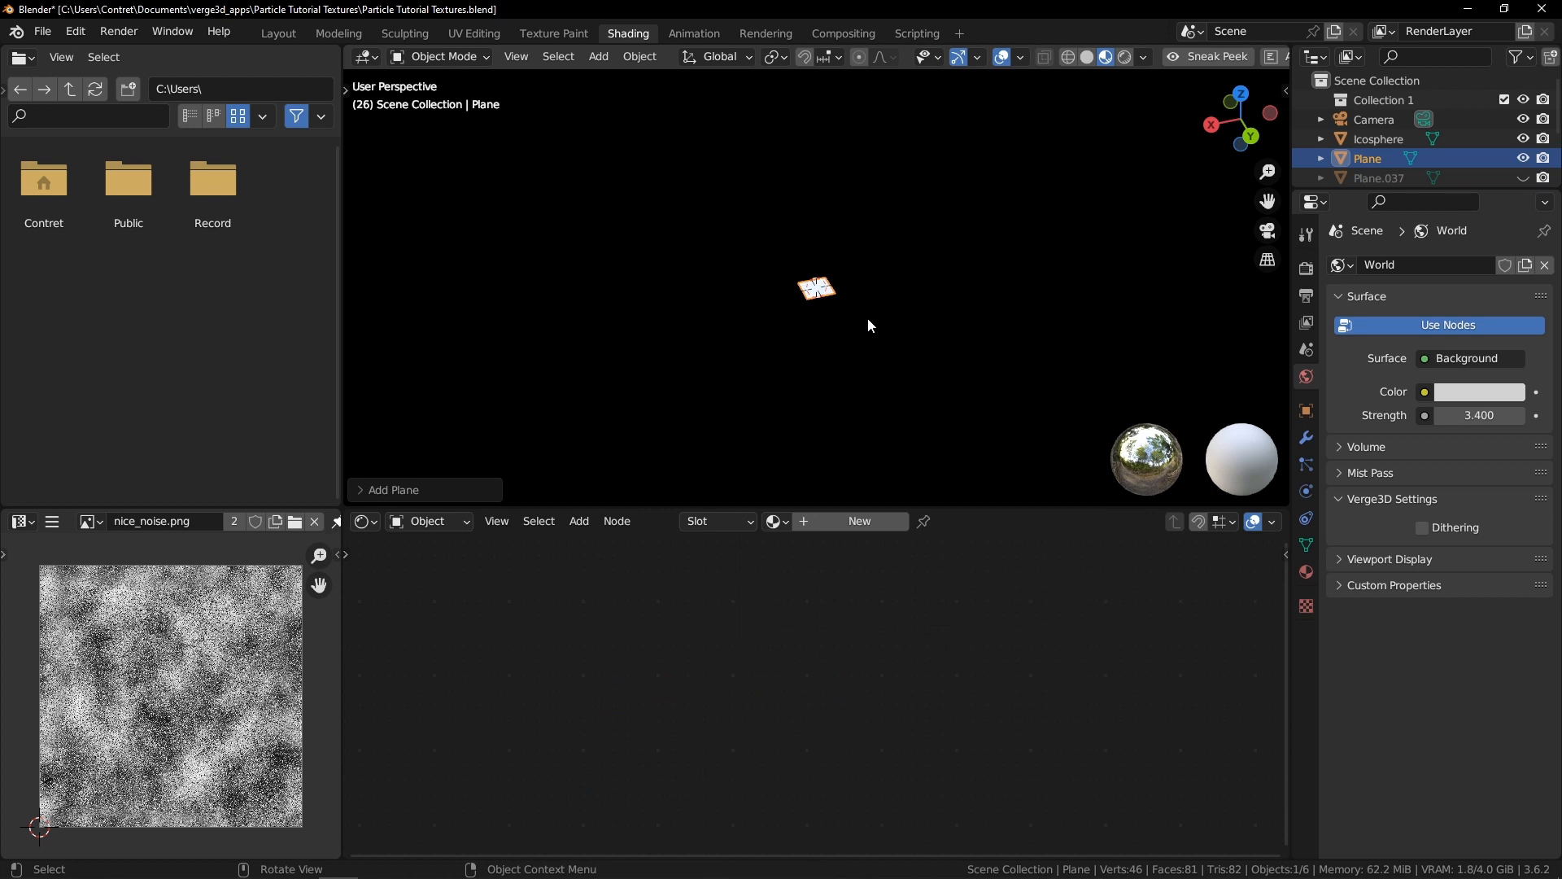
Create a material for the new plane and name it smoke
scroll(920, 290, "up", 8)
middle_click_drag(920, 291, 859, 330)
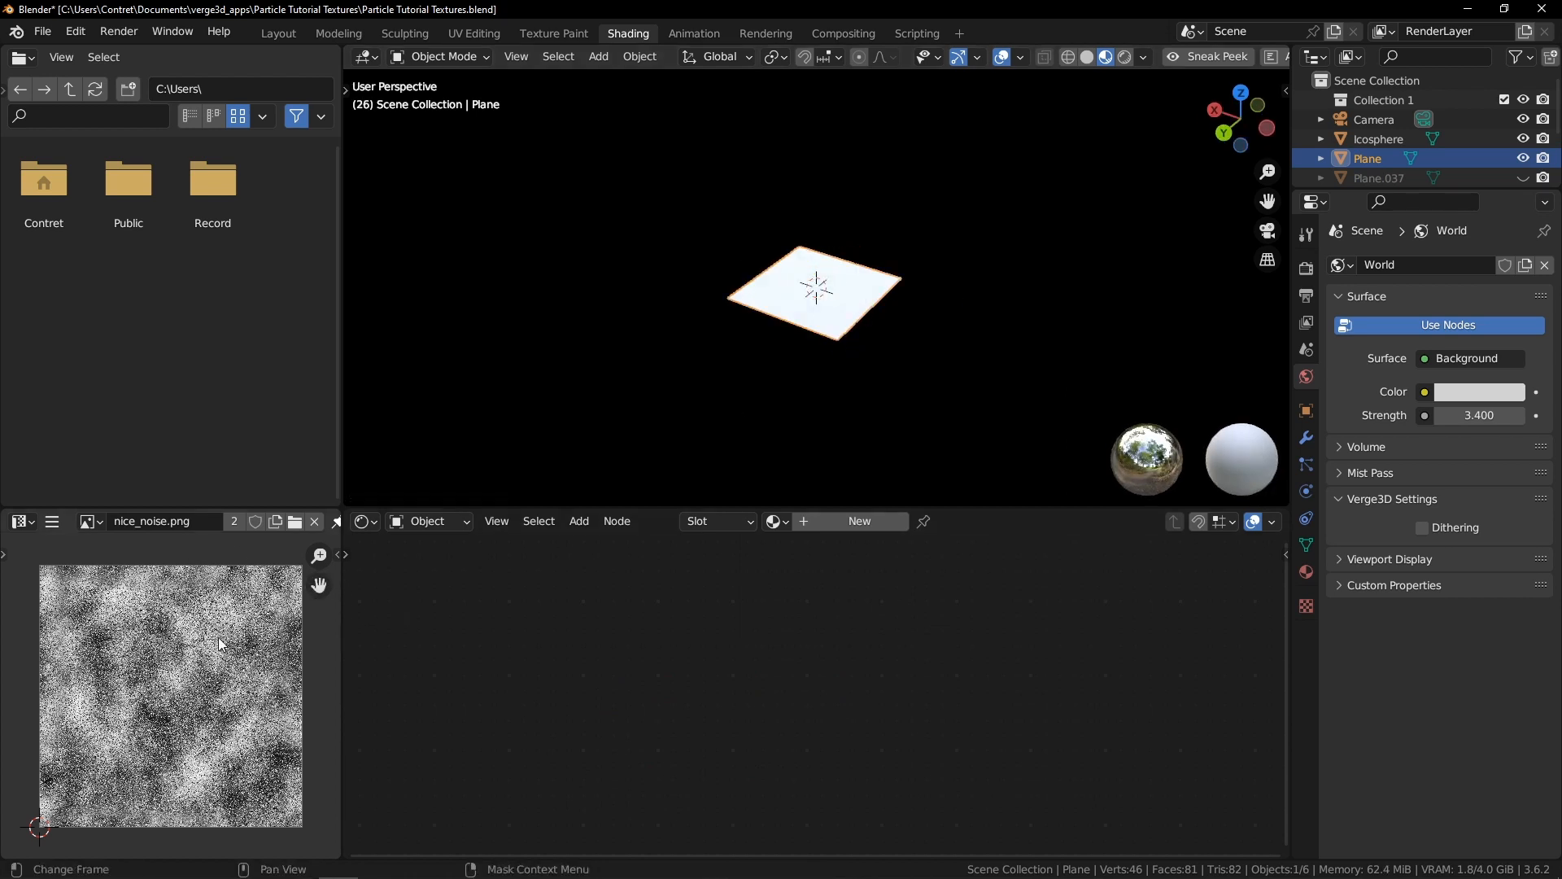
scroll(178, 712, "up", 2)
scroll(178, 711, "down", 2)
scroll(207, 666, "up", 2)
scroll(207, 667, "down", 2)
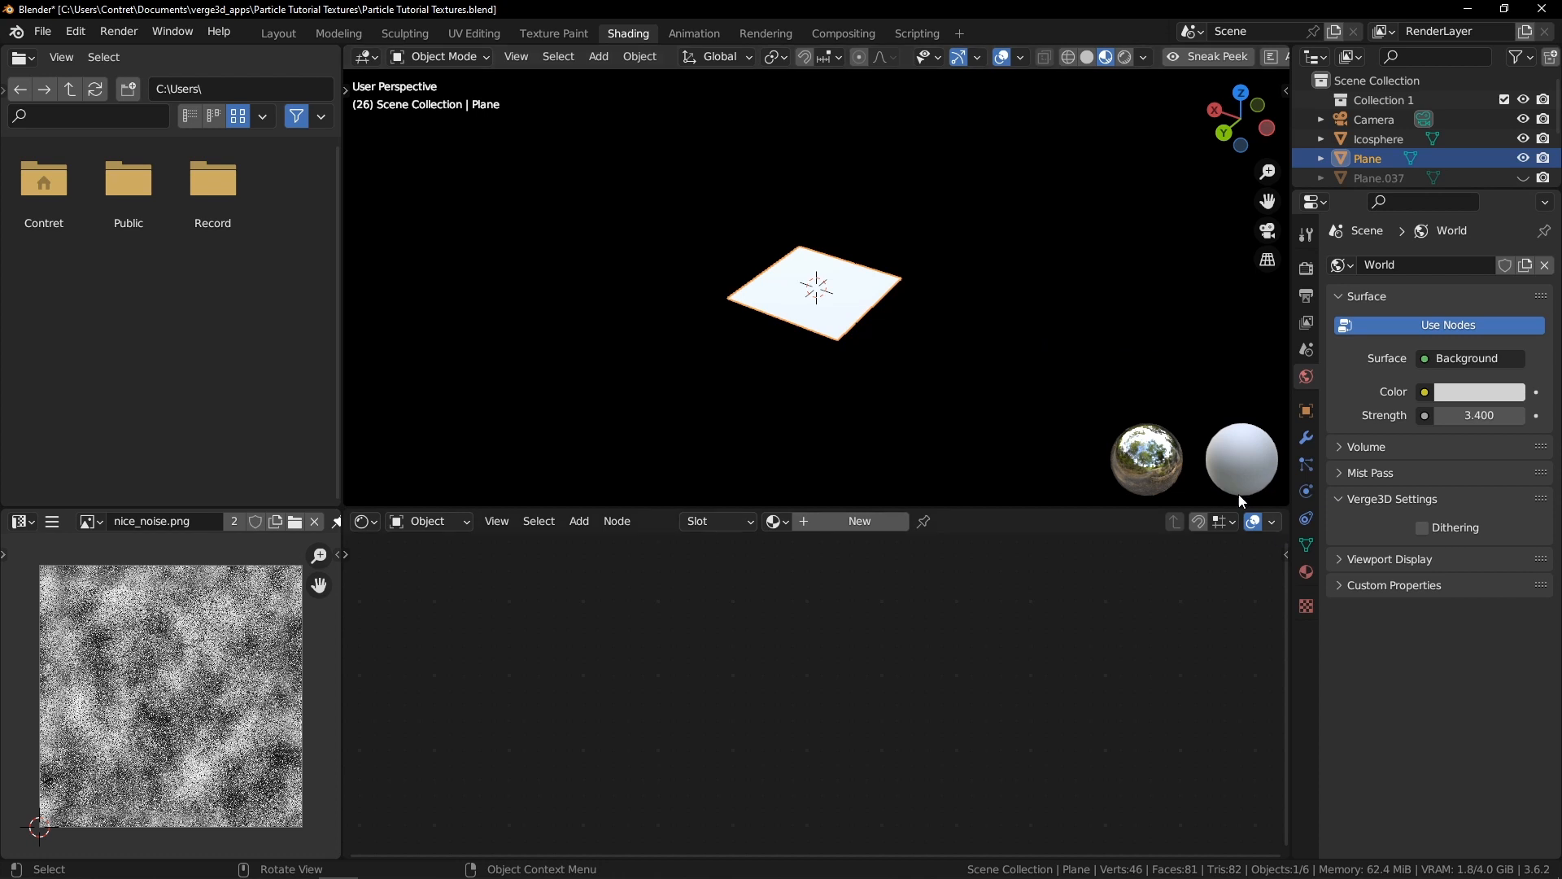
left_click(1306, 573)
left_click(1413, 346)
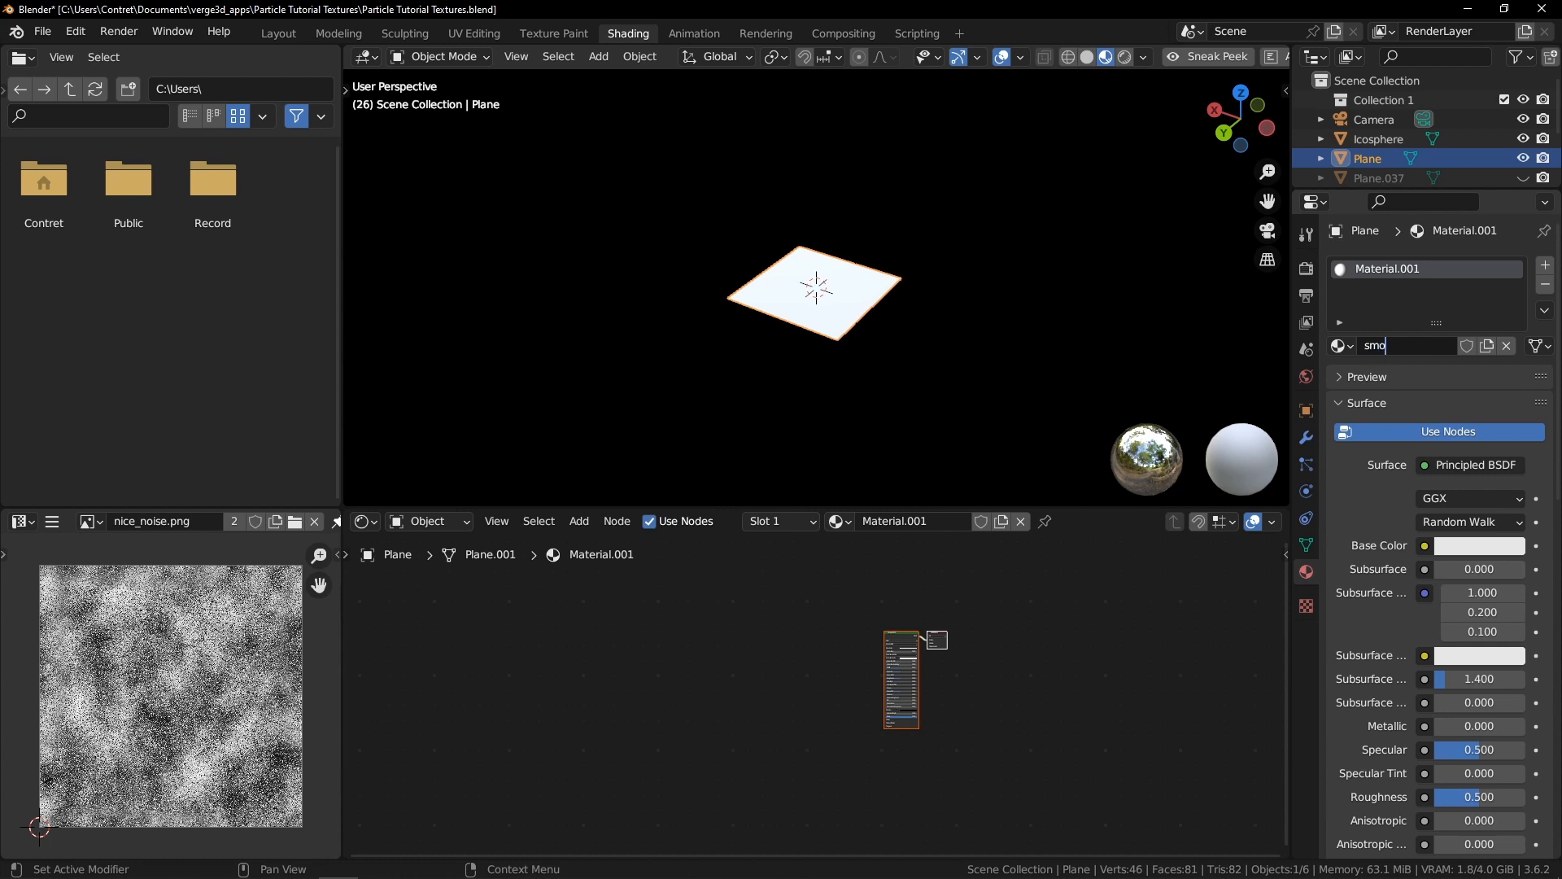
key("Return")
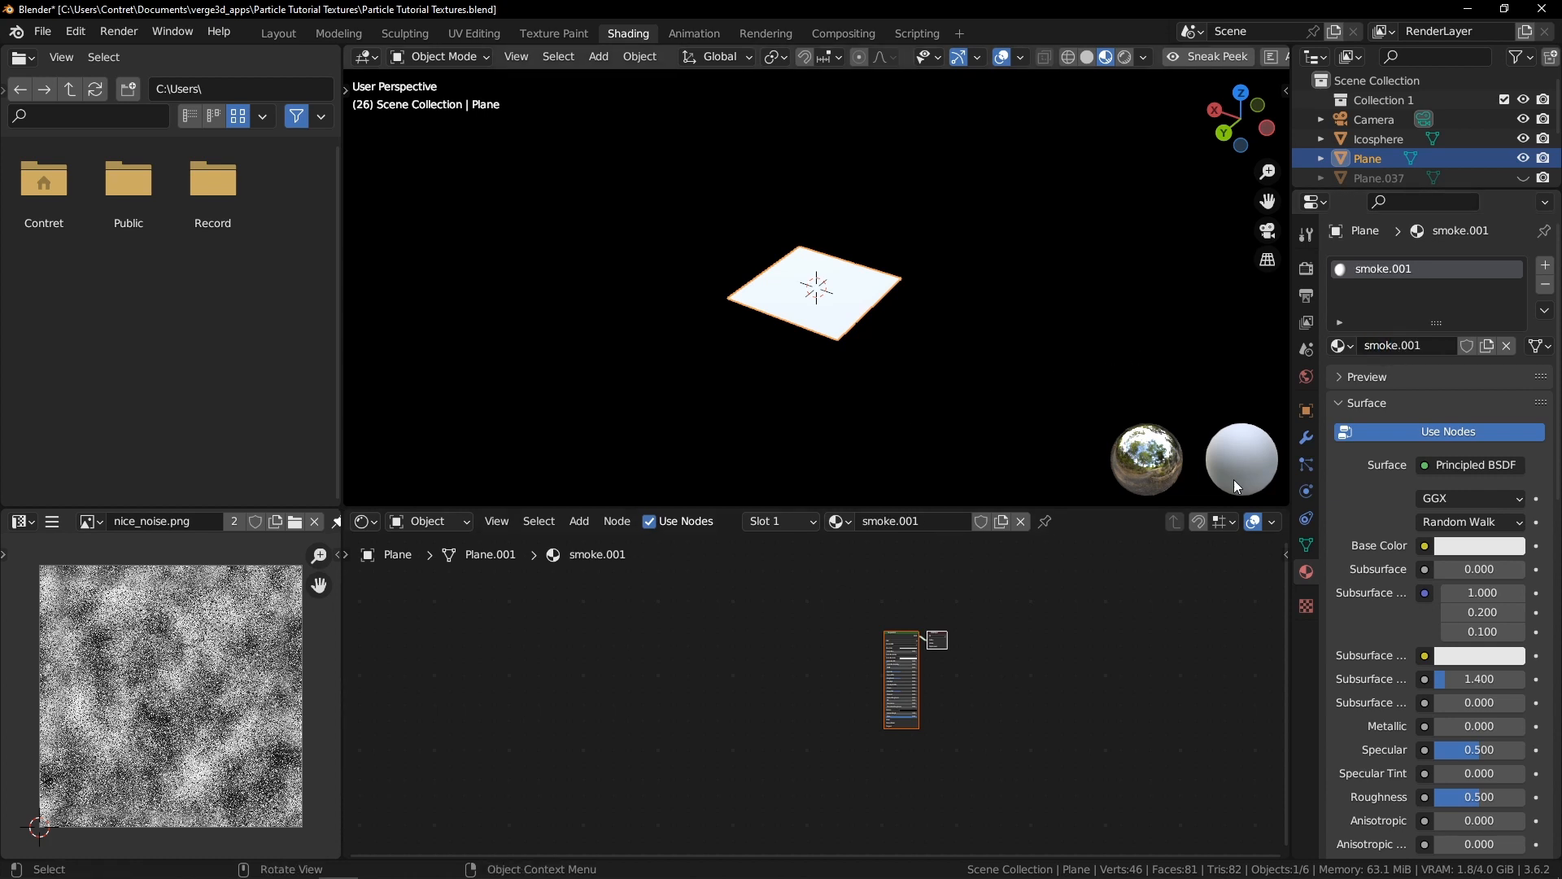
Add the nice_noise.png image as a texture node and connect its color to the Principled BSDF alpha
scroll(890, 660, "up", 4)
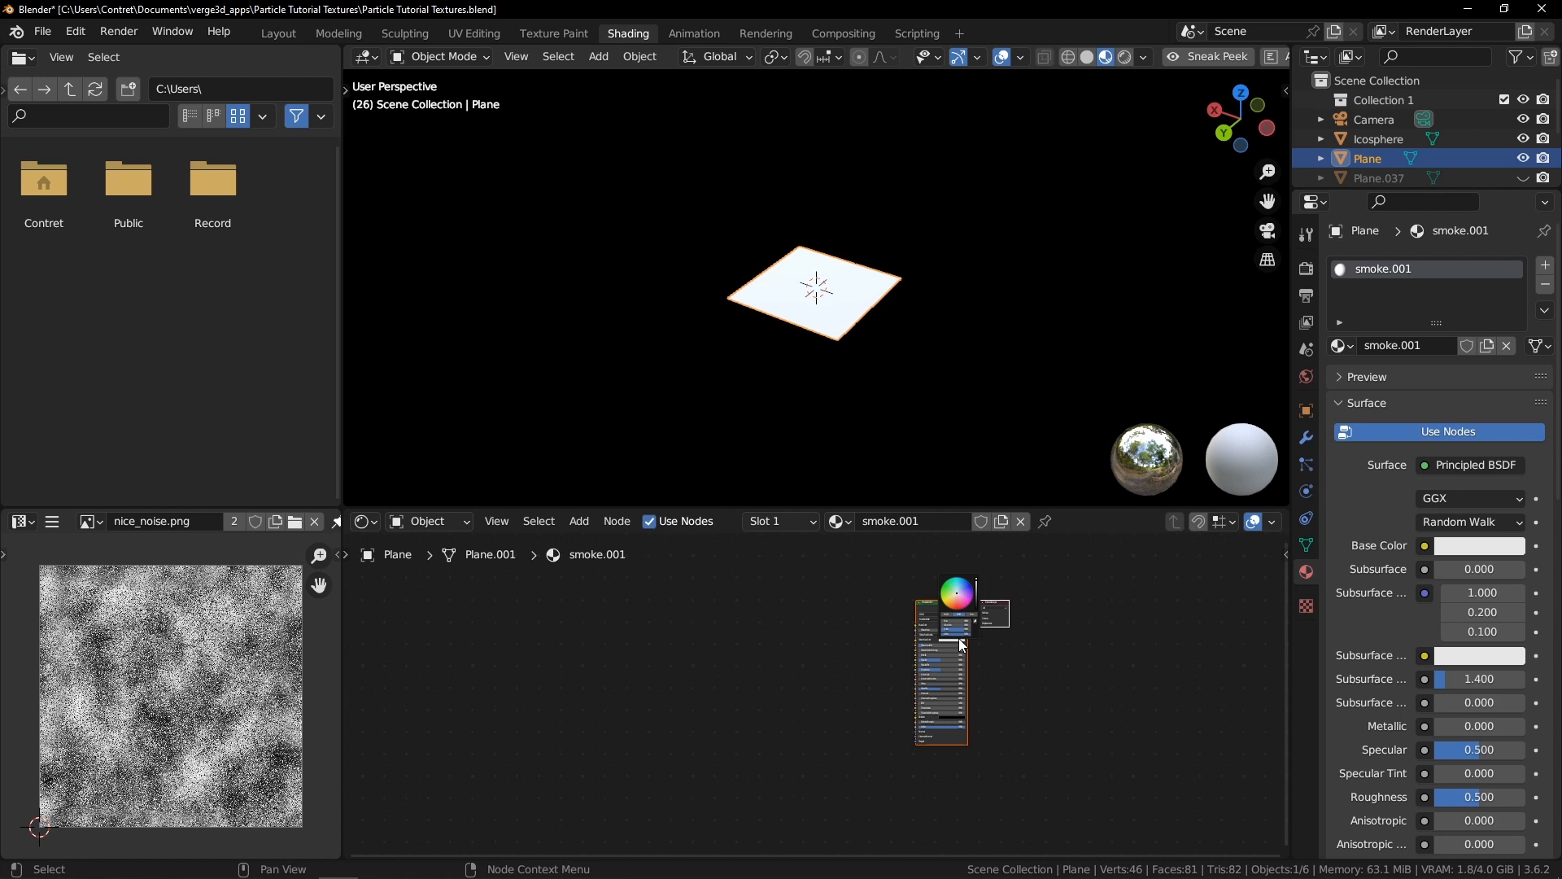
middle_click_drag(1150, 629, 871, 631)
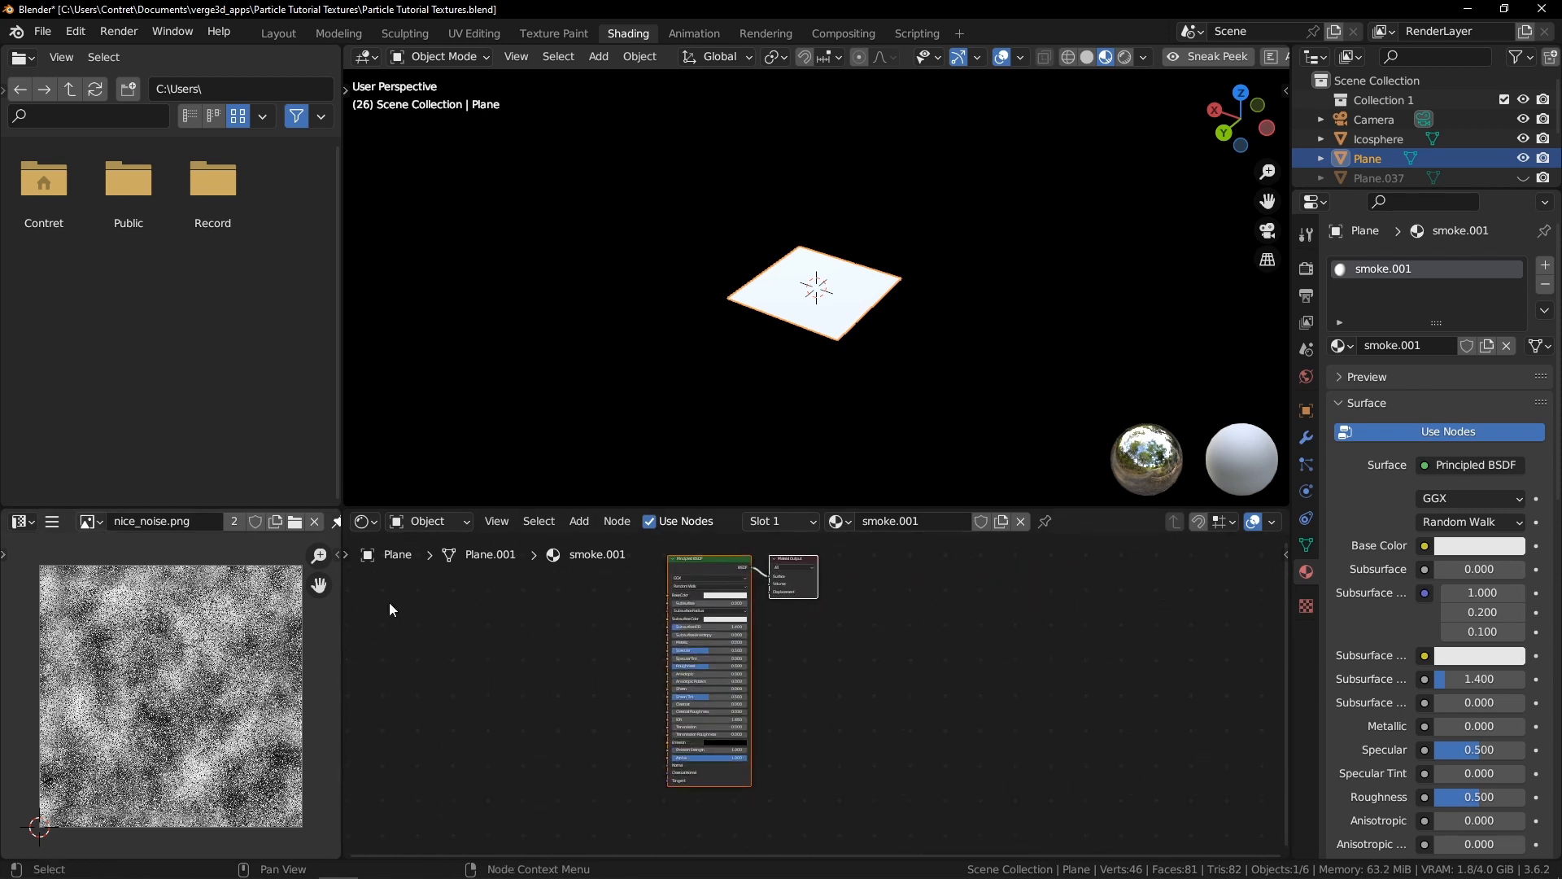
left_click_drag(90, 521, 472, 677)
scroll(597, 665, "up", 2)
middle_click_drag(533, 714, 763, 623)
scroll(763, 623, "up", 1)
left_click_drag(746, 582, 1015, 686)
middle_click_drag(1082, 705, 885, 701)
scroll(885, 701, "down", 4)
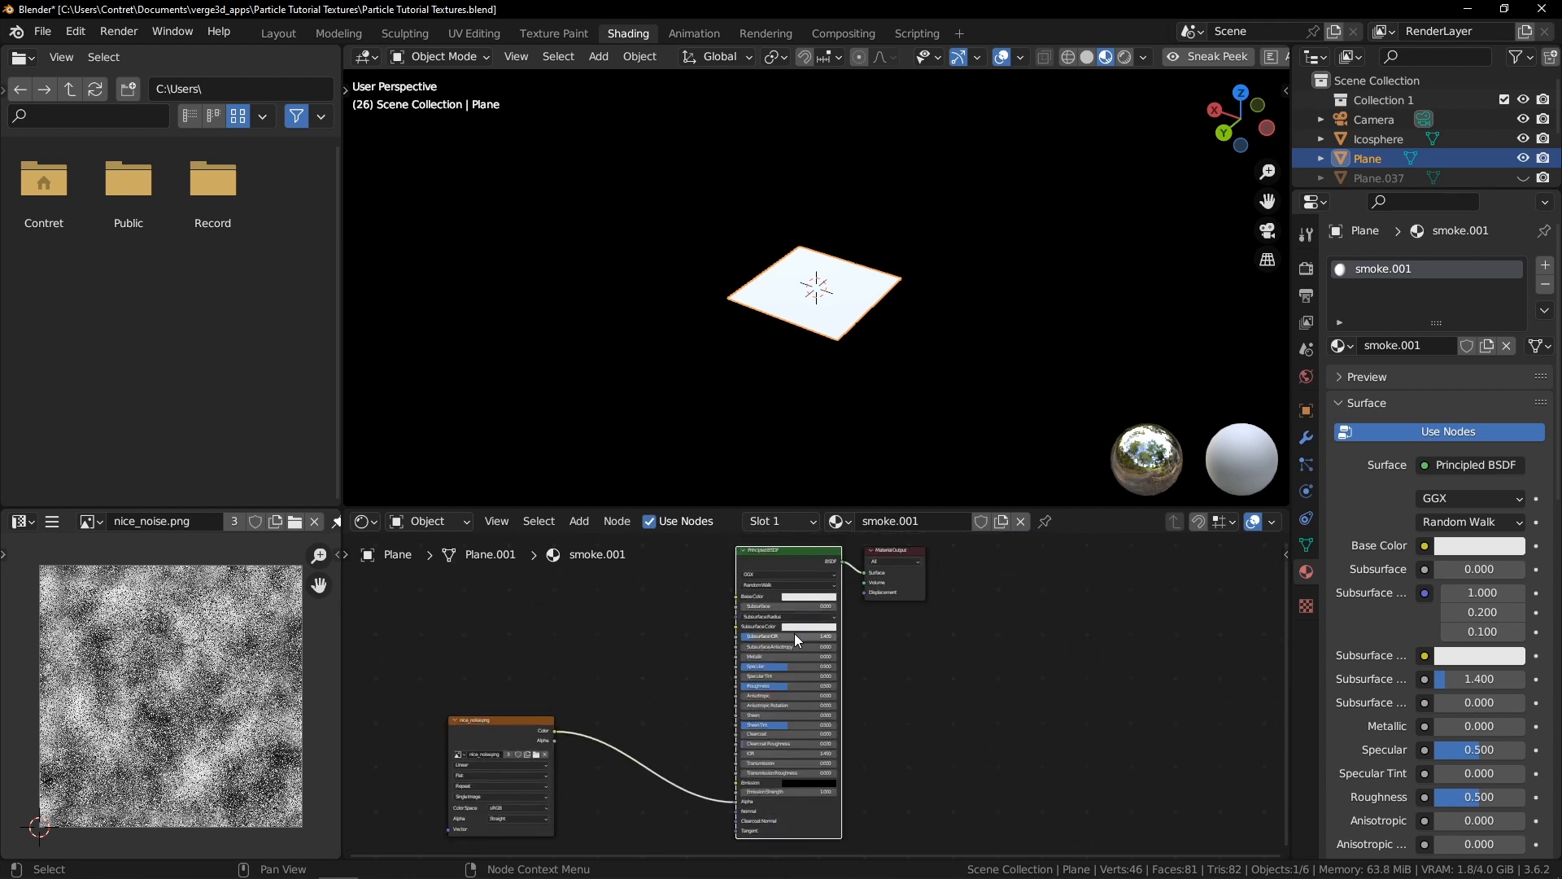
Set the material's blend mode to Alpha Blend and deselect everything
key("n")
left_click(1279, 694)
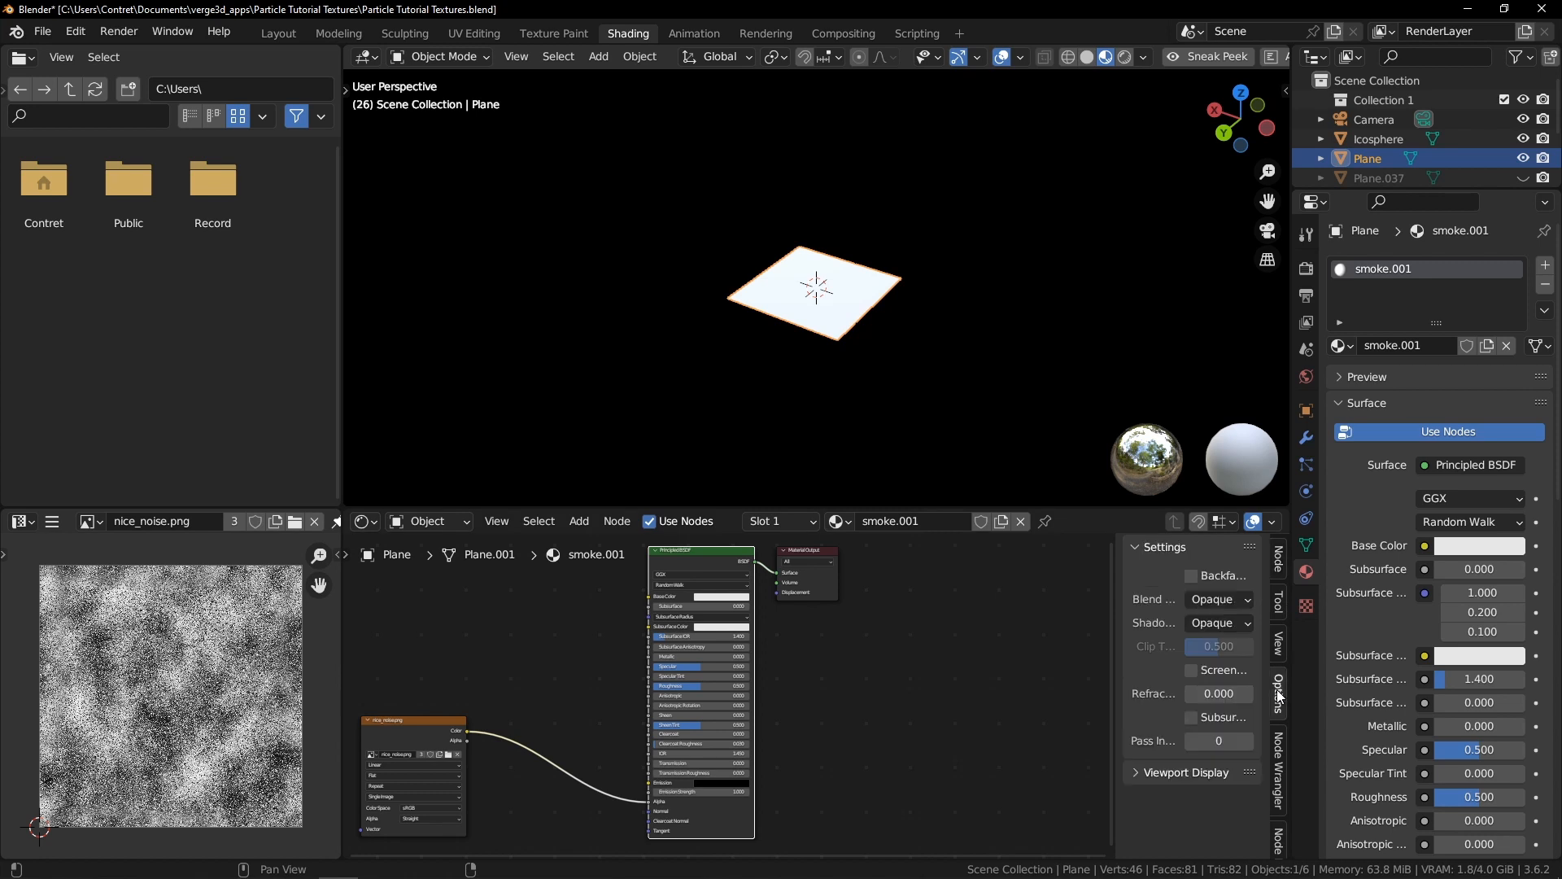
left_click(1226, 600)
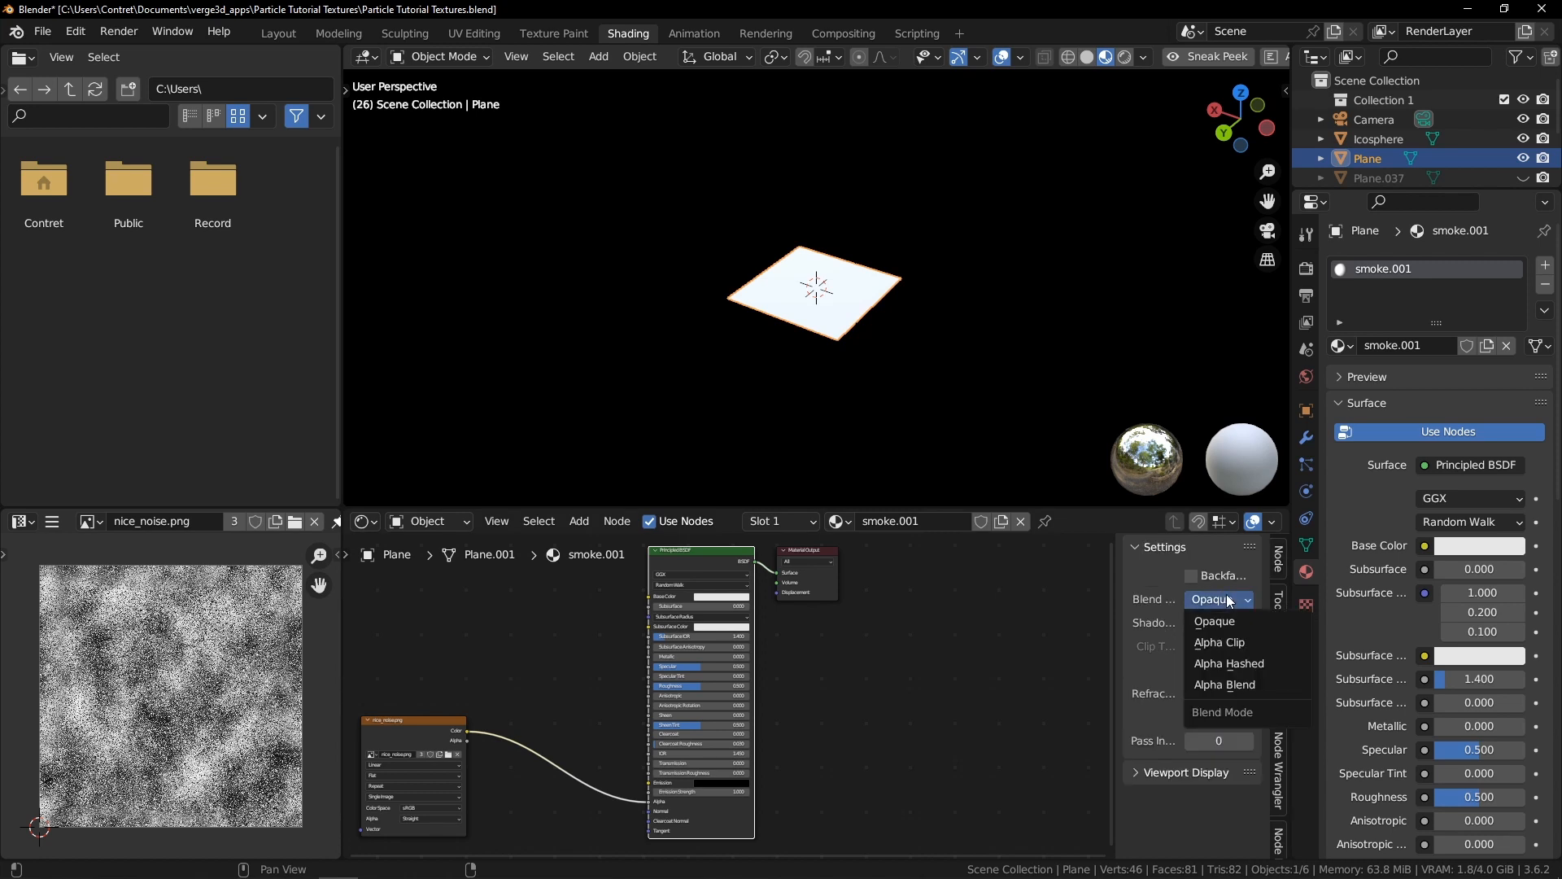
left_click(1228, 686)
middle_click_drag(710, 284, 912, 326)
scroll(910, 269, "up", 5)
key("alt+a")
scroll(732, 667, "down", 1)
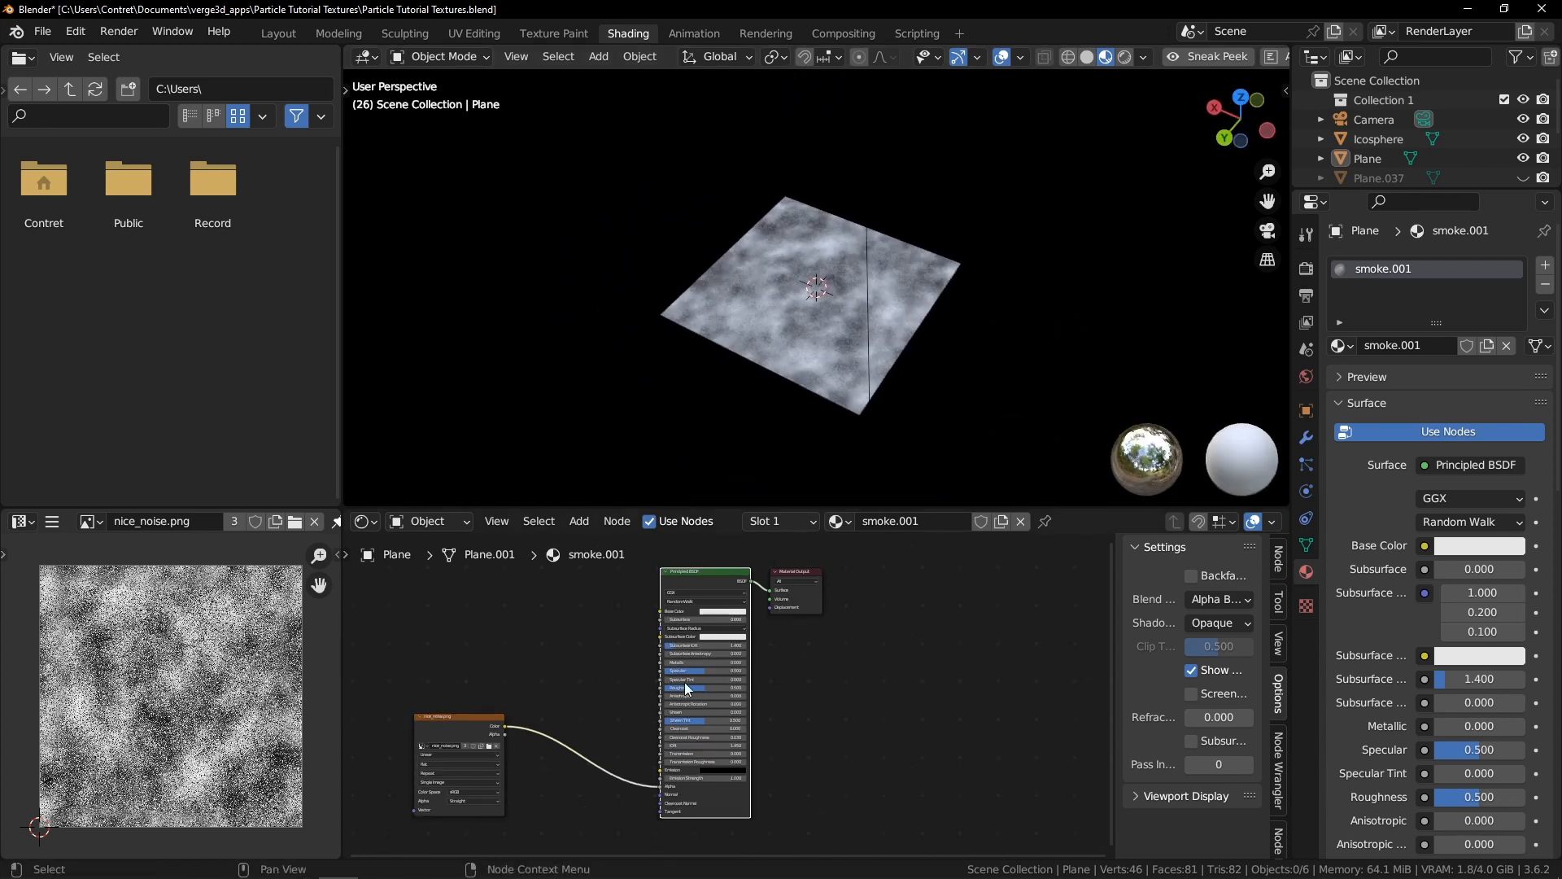
Insert a Multiply math node between the image texture's color and the BSDF alpha
middle_click_drag(569, 720, 853, 661)
scroll(853, 660, "up", 5)
left_click_drag(677, 655, 665, 624)
middle_click_drag(831, 659, 802, 608)
scroll(806, 611, "up", 2)
key("shift+a")
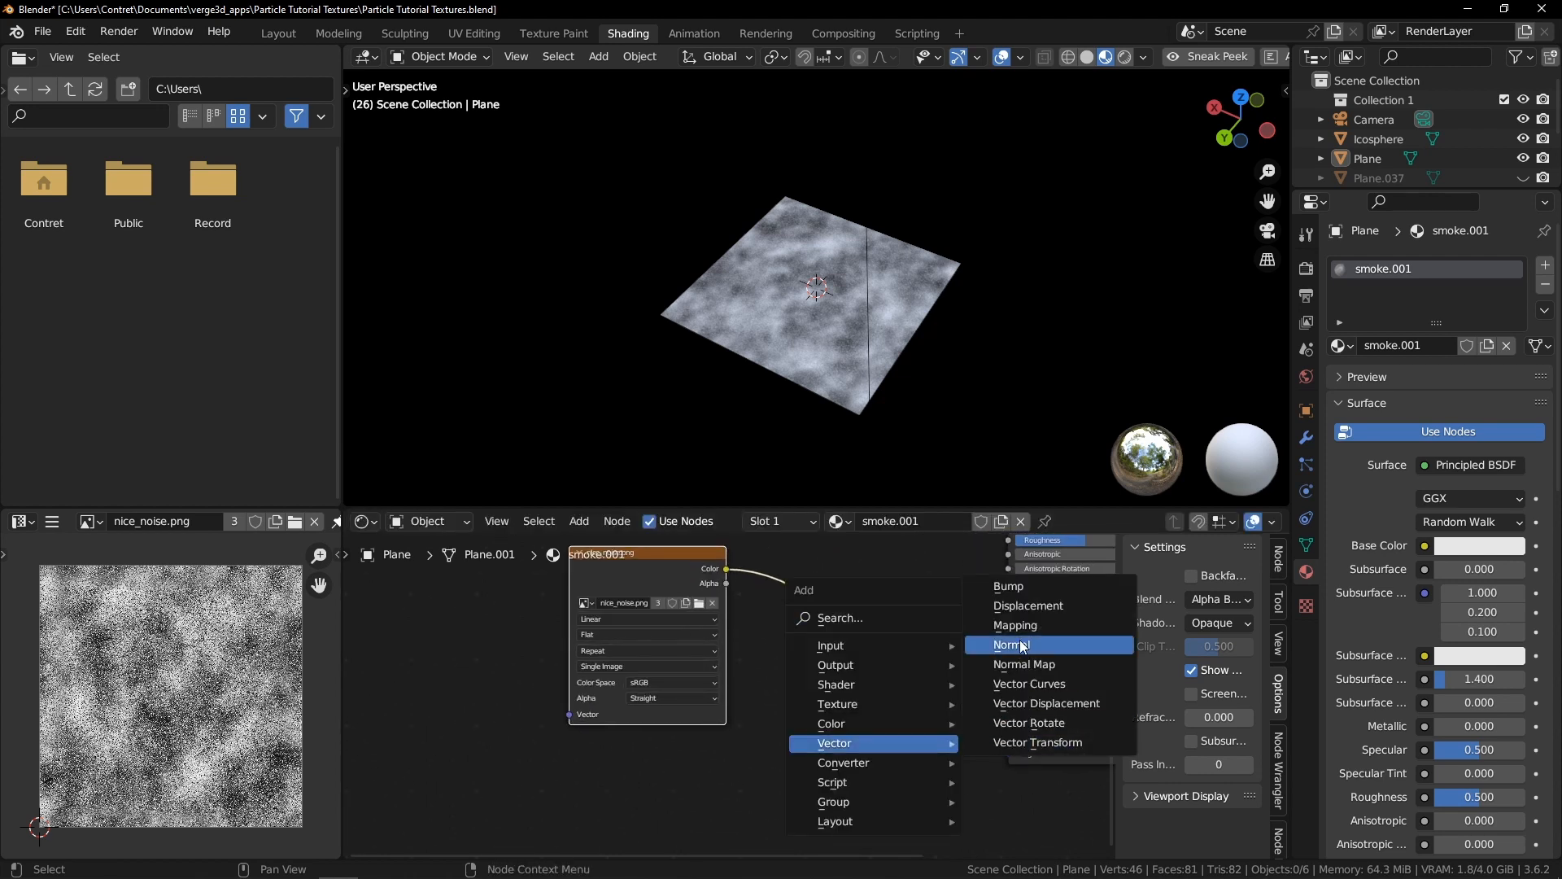
mouse_move(826, 778)
left_click(1031, 628)
left_click(799, 609)
left_click(855, 652)
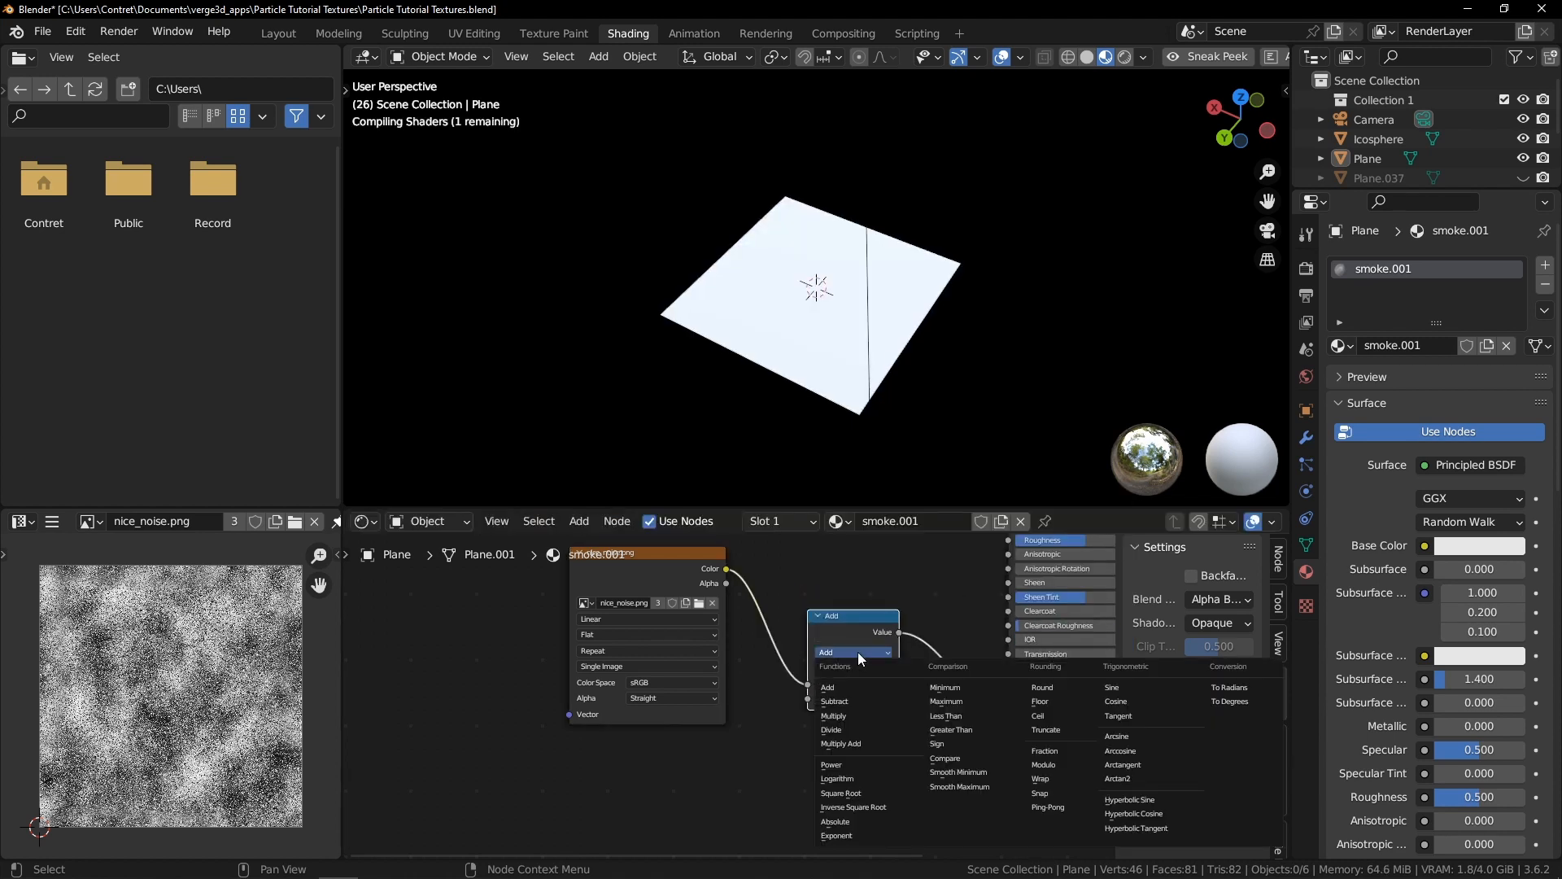
left_click(849, 714)
left_click_drag(864, 698, 838, 698)
Duplicate the math node as a Subtract node before the Multiply, setting Subtract to 0.290 and Multiply to 0.220
left_click_drag(670, 553, 547, 593)
left_click(827, 618)
key("shift+d")
left_click(684, 618)
left_click(719, 648)
left_click(690, 700)
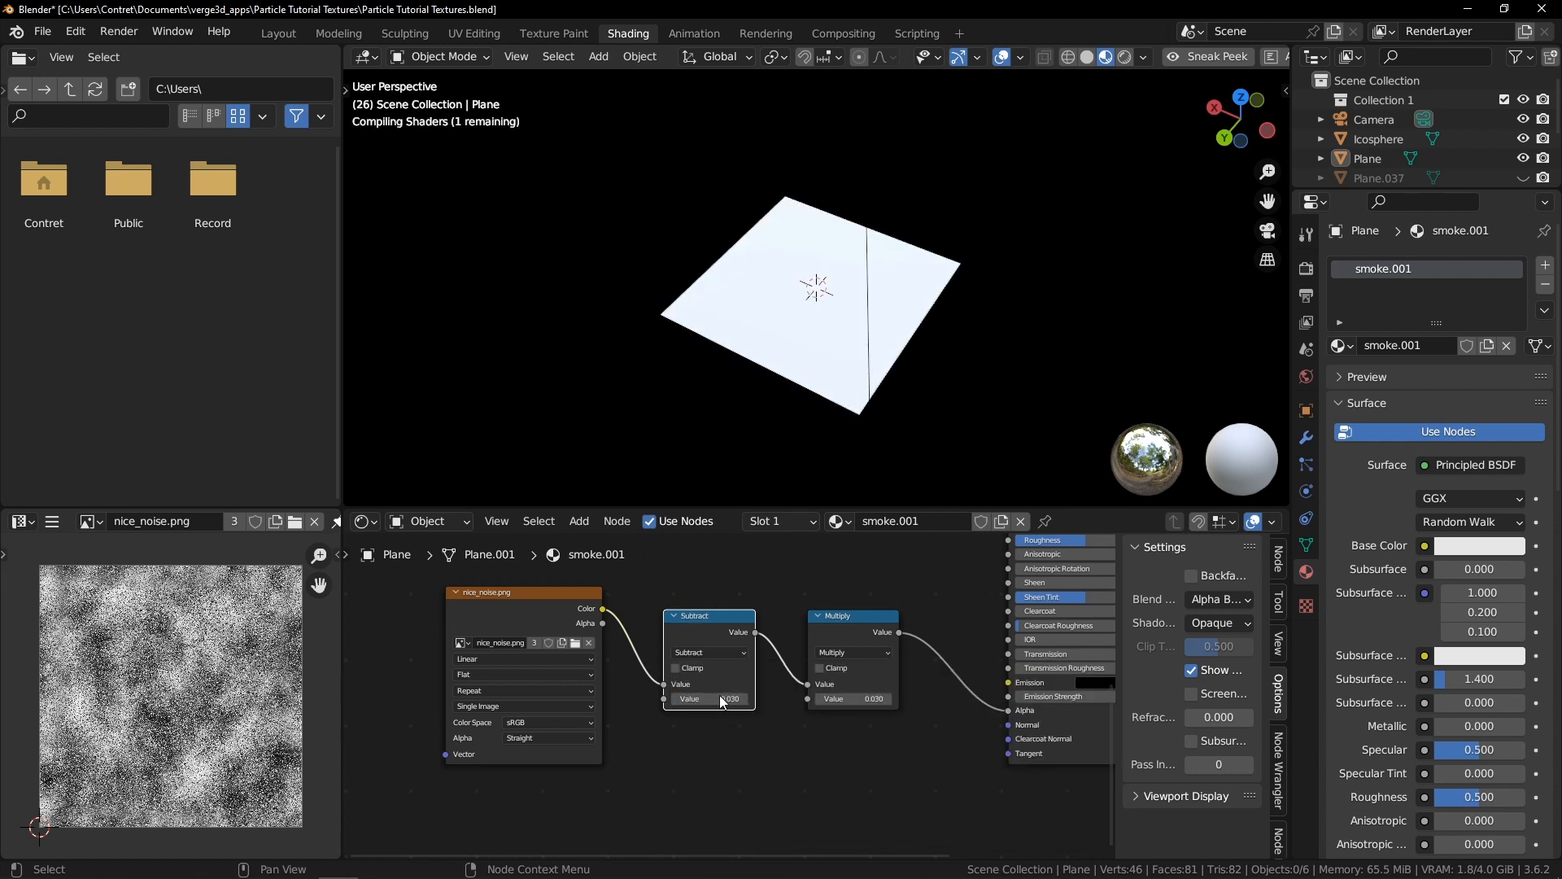
left_click_drag(719, 699, 721, 699)
left_click_drag(871, 699, 878, 699)
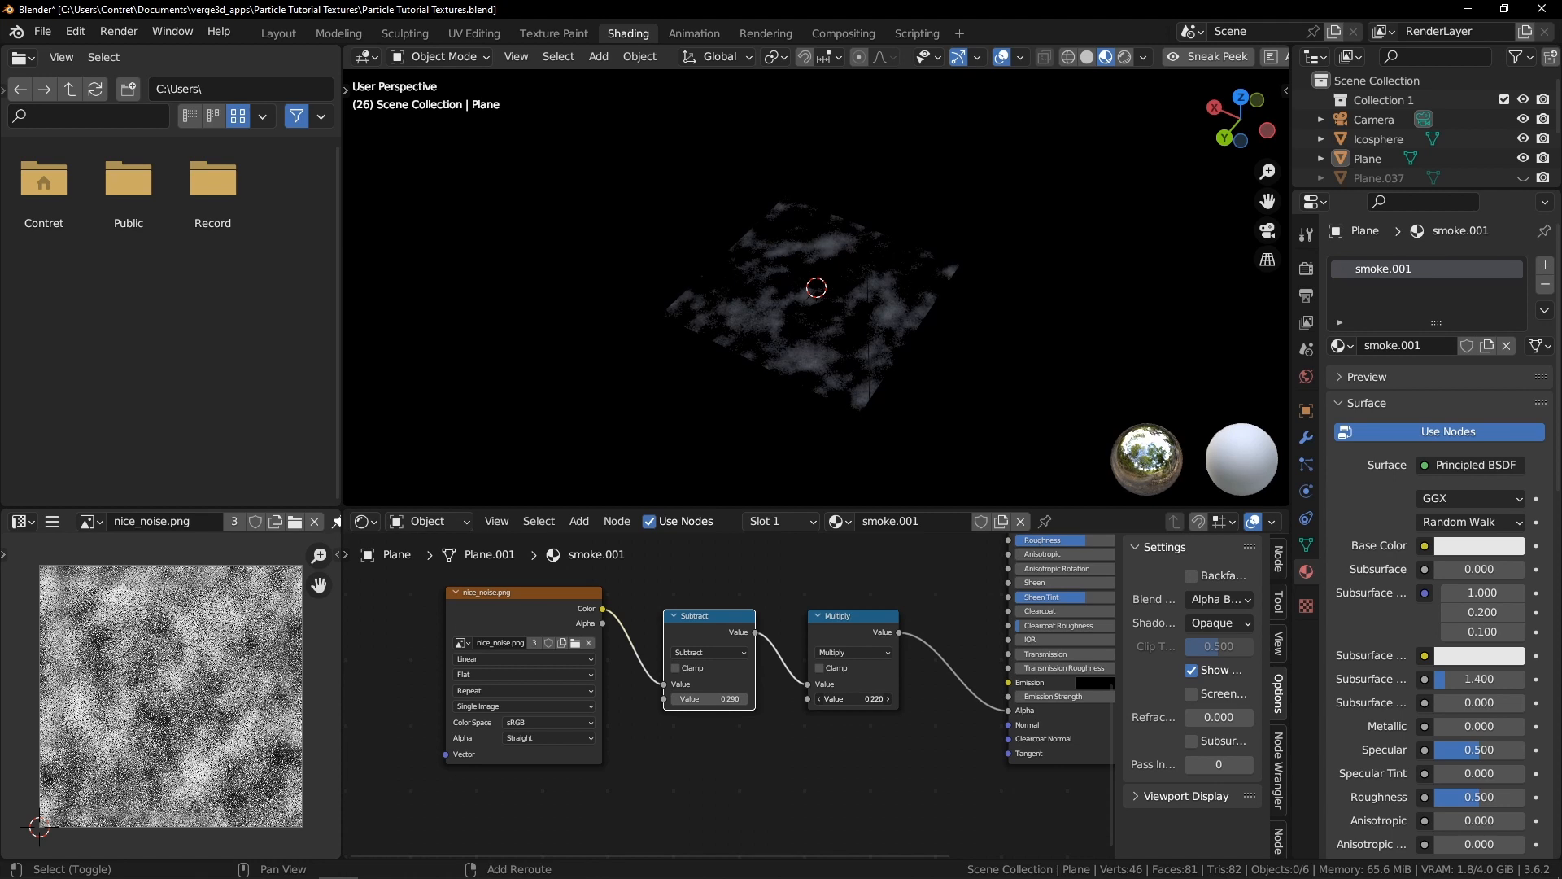
Add a UV Map node connected to the image texture's vector input
middle_click_drag(857, 277, 757, 496)
scroll(691, 602, "down", 1)
middle_click_drag(624, 627, 992, 646)
left_click_drag(936, 750, 357, 641)
type("uv")
left_click(353, 672)
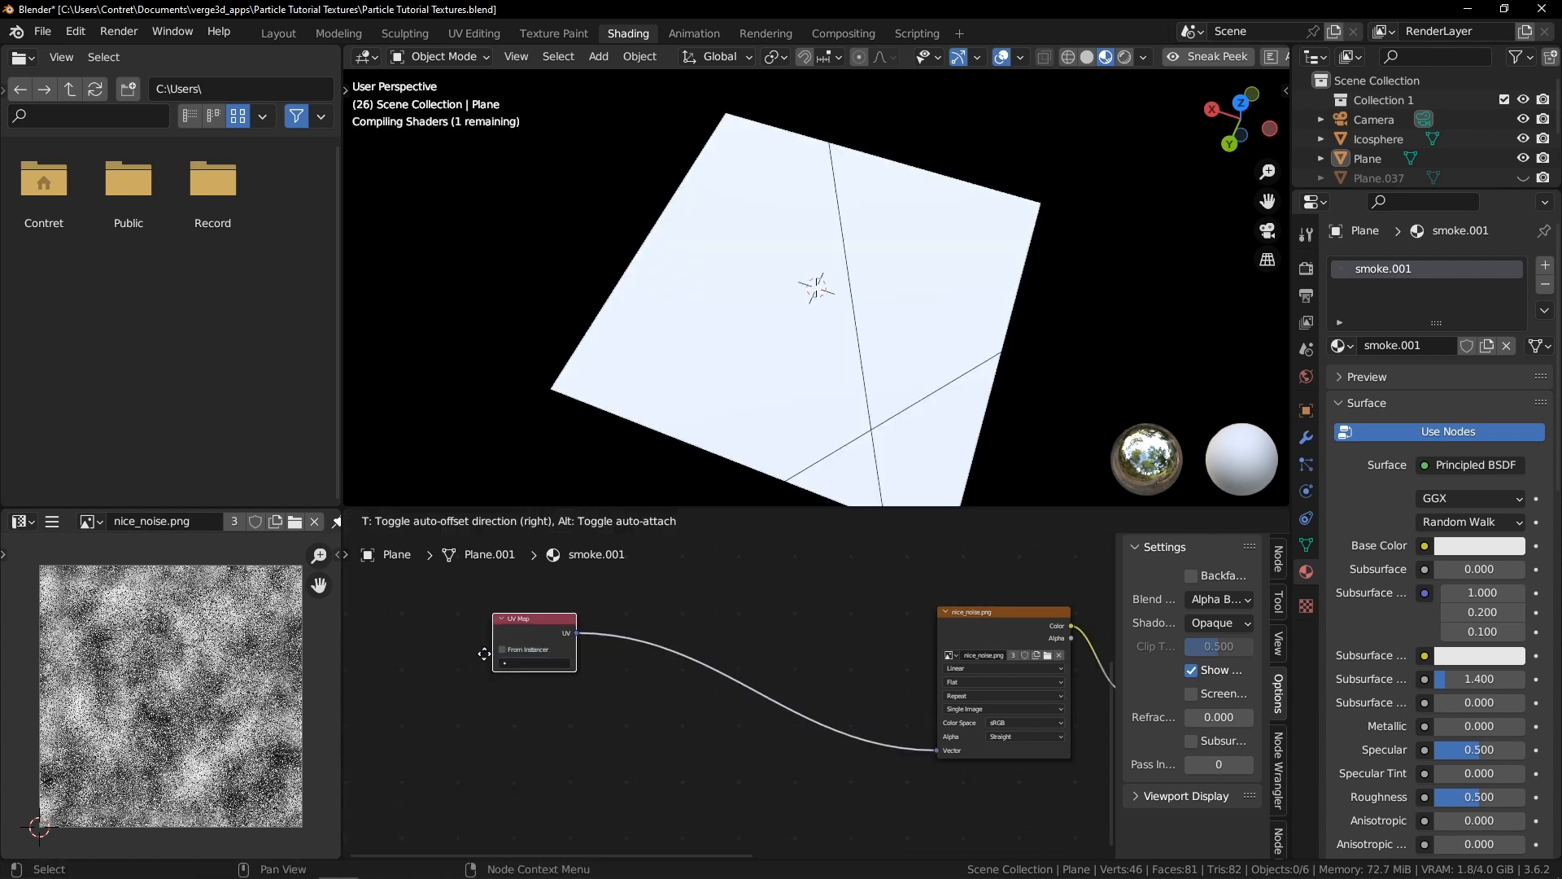
left_click(431, 659)
Insert a Mapping node between the UV Map and the image texture
key("shift+a")
mouse_move(740, 623)
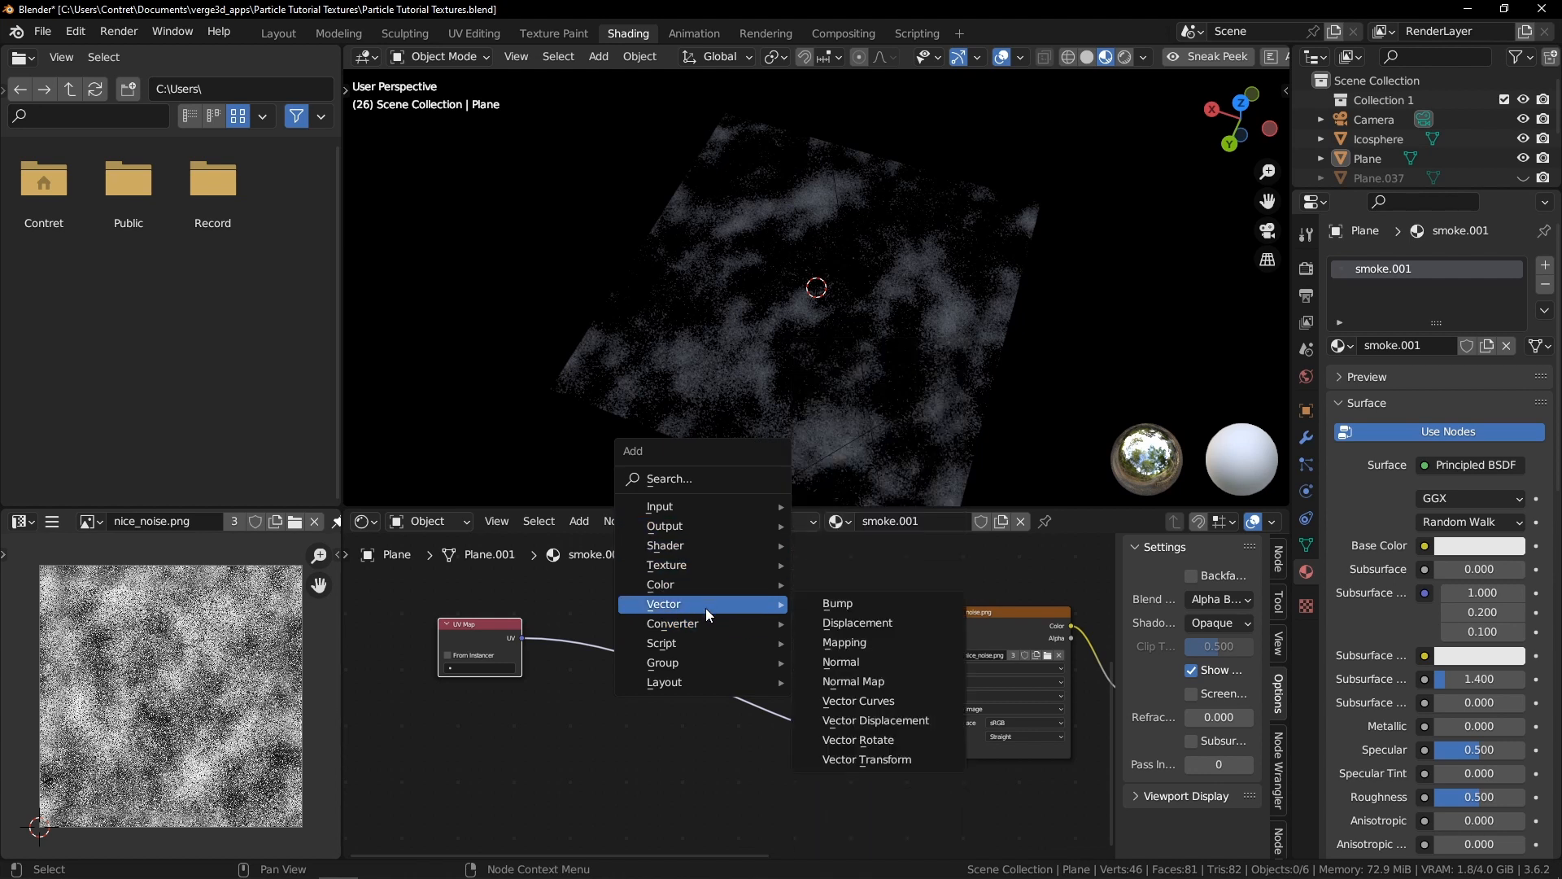
left_click(874, 642)
left_click(783, 648)
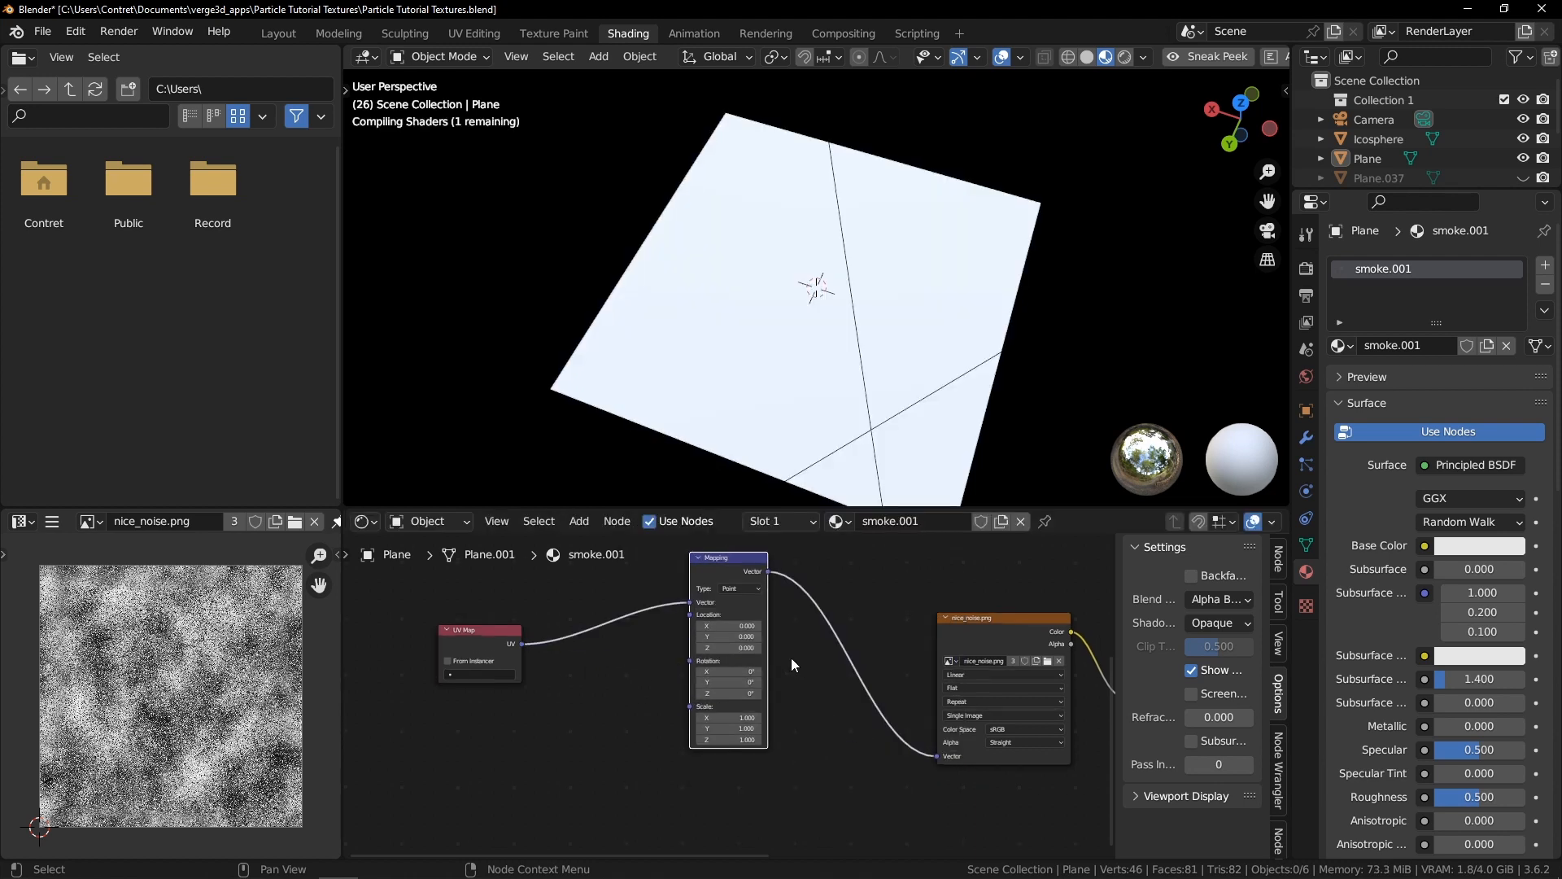
scroll(793, 643, "up", 3)
mouse_move(801, 604)
left_mouse_down()
mouse_move(850, 603)
mouse_move(806, 604)
left_mouse_up()
right_click(806, 603)
Rotate the smoke plane 90° about the X axis
left_click(848, 312)
scroll(848, 313, "down", 4)
mouse_move(883, 327)
middle_mouse_down()
mouse_move(852, 298)
mouse_move(882, 306)
middle_mouse_up()
key("r")
type("yx90")
key("Return")
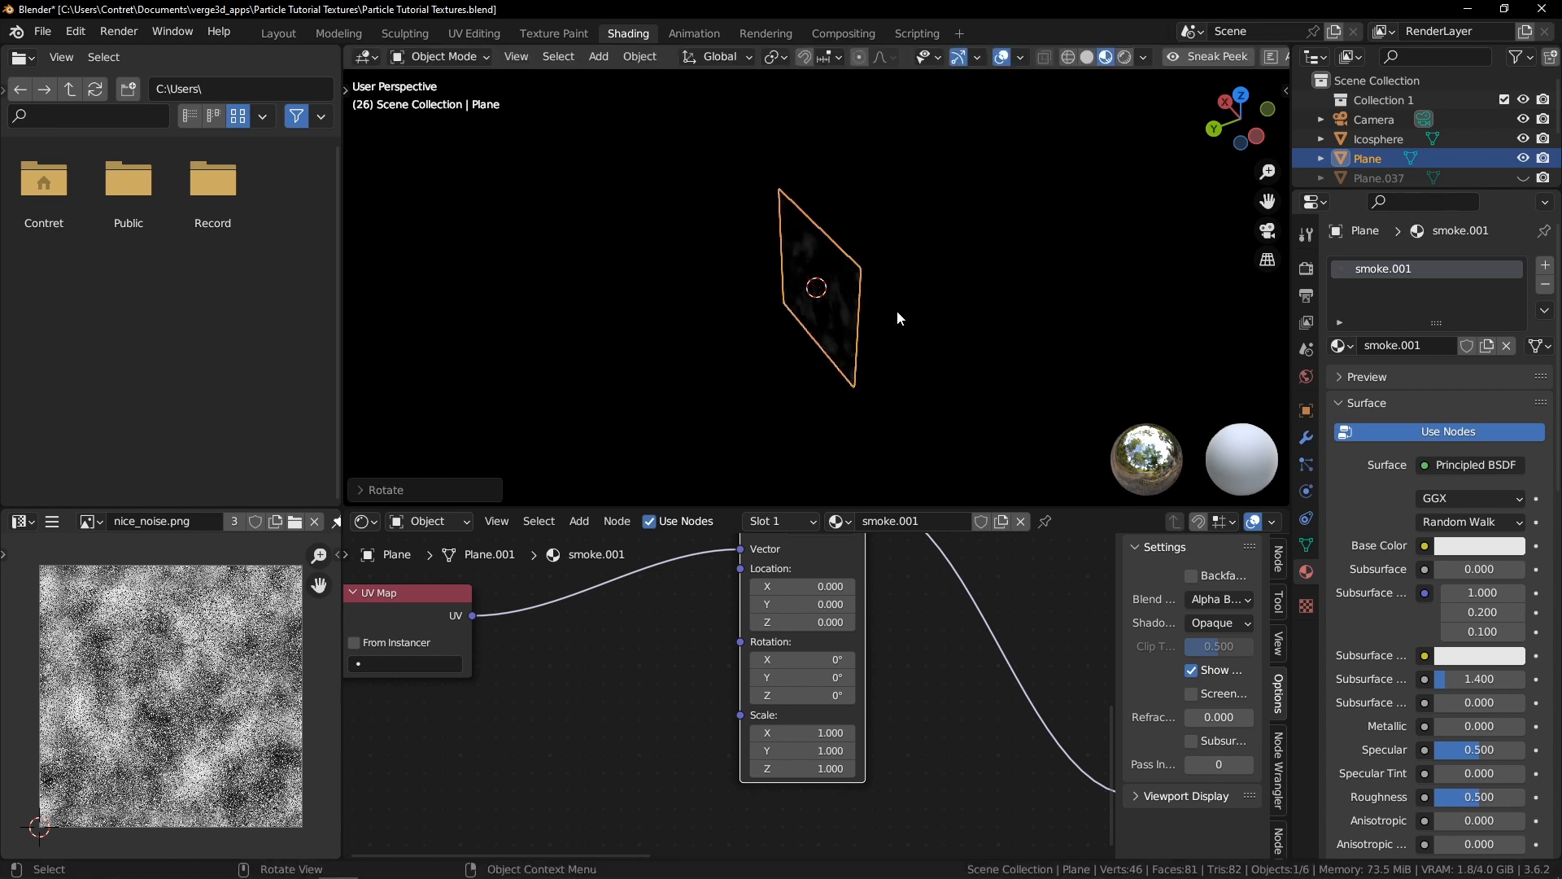
Rearrange the UV Map, Mapping, texture and math nodes into a compact chain
middle_click_drag(664, 417, 777, 354)
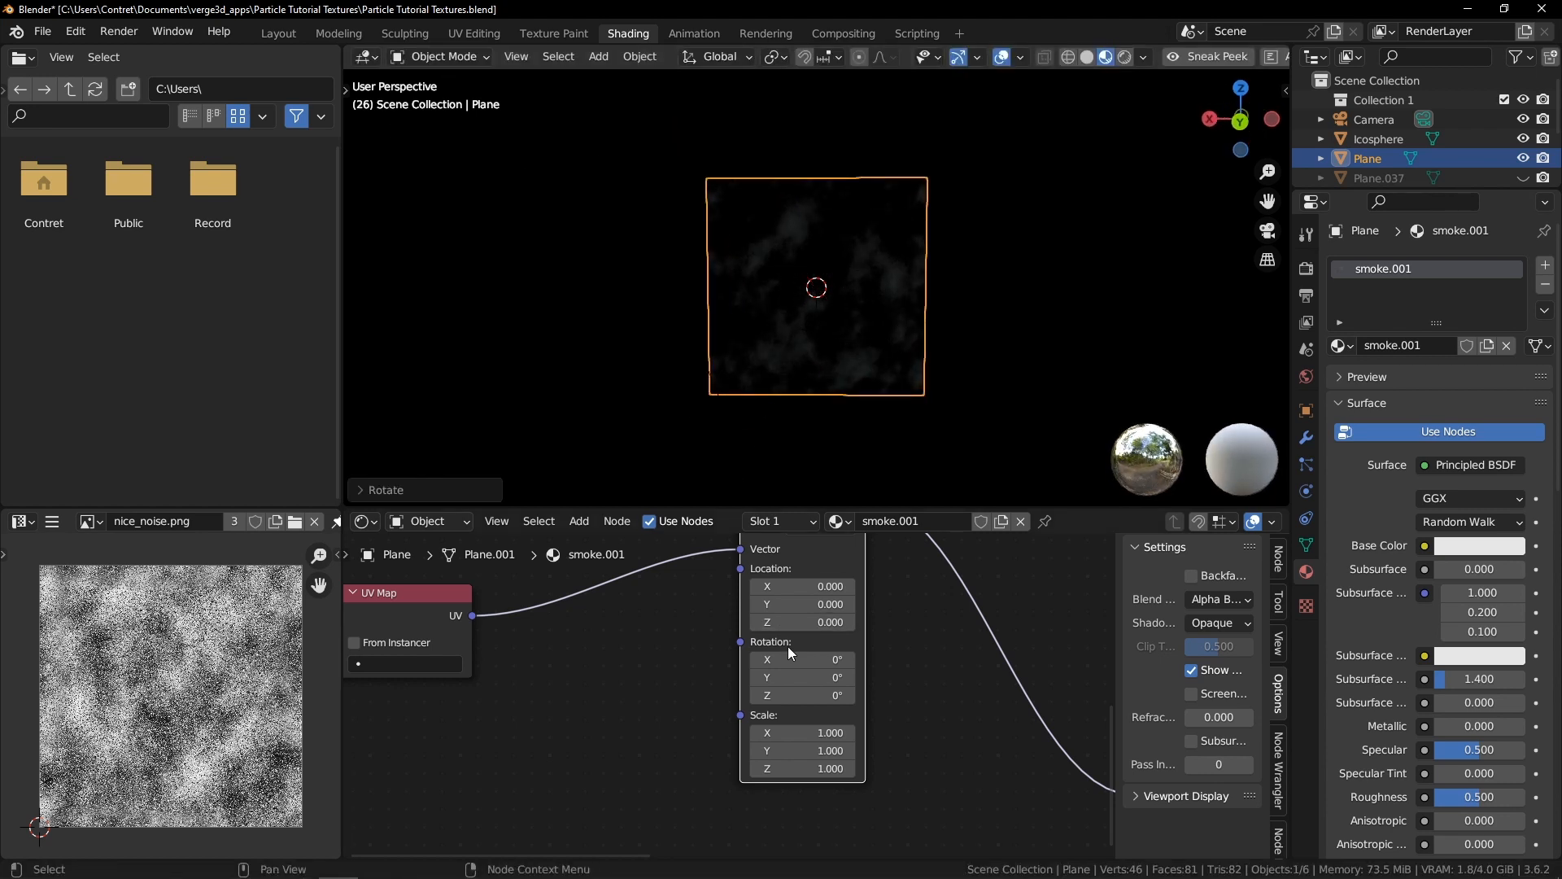
left_click_drag(789, 604, 1139, 605, "shift")
right_click(789, 604)
scroll(950, 634, "down", 4)
left_click_drag(772, 581, 841, 623)
left_click_drag(587, 640, 732, 681)
middle_click_drag(935, 630, 765, 636)
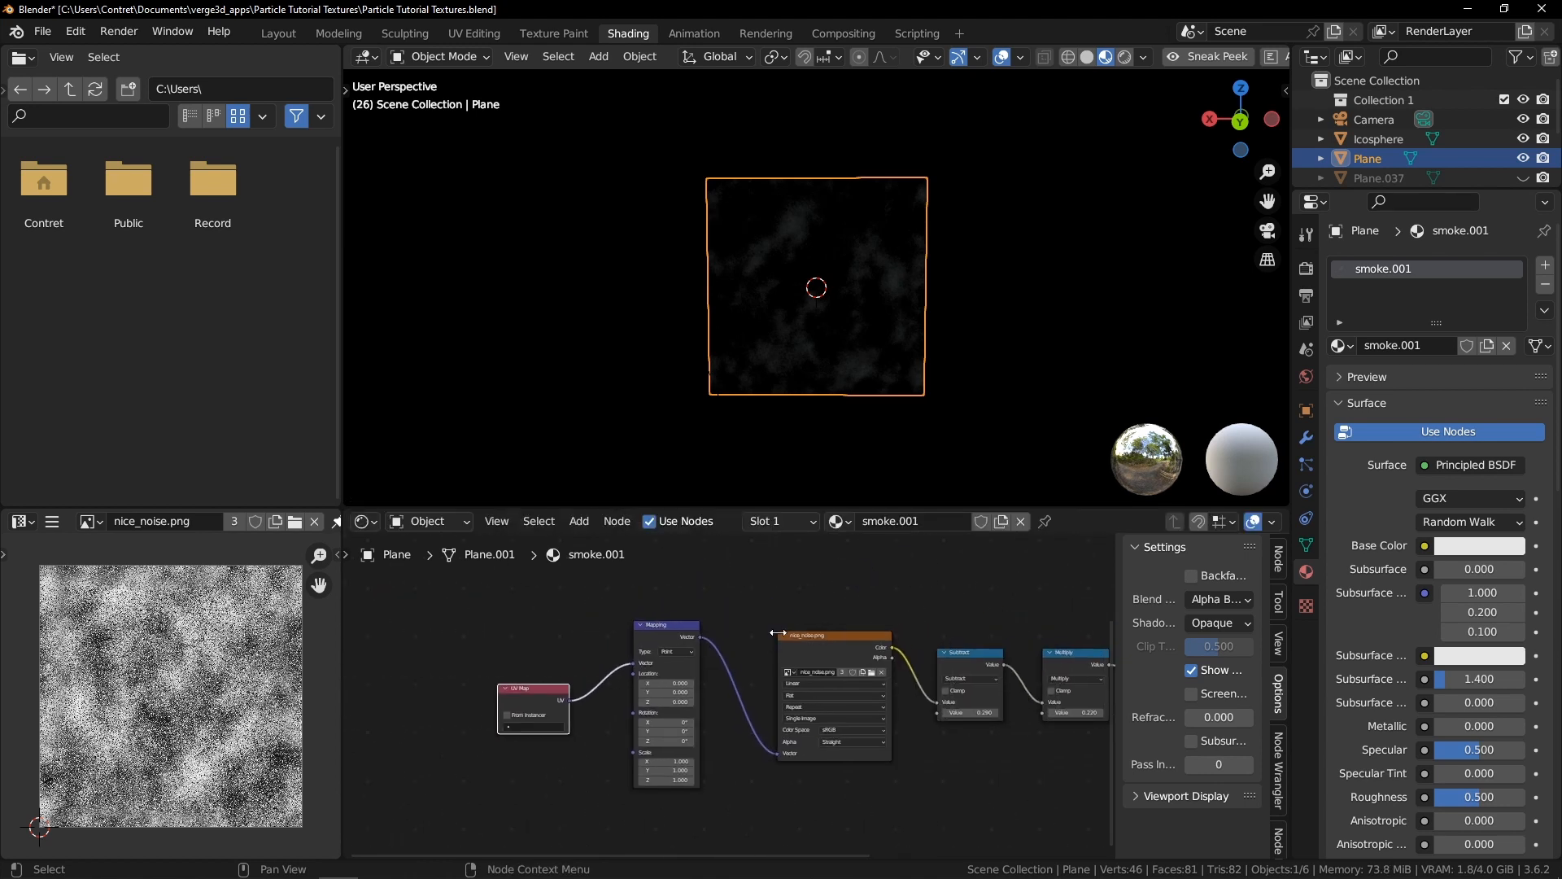
scroll(773, 628, "down", 4)
scroll(866, 348, "up", 2)
scroll(823, 384, "up", 2)
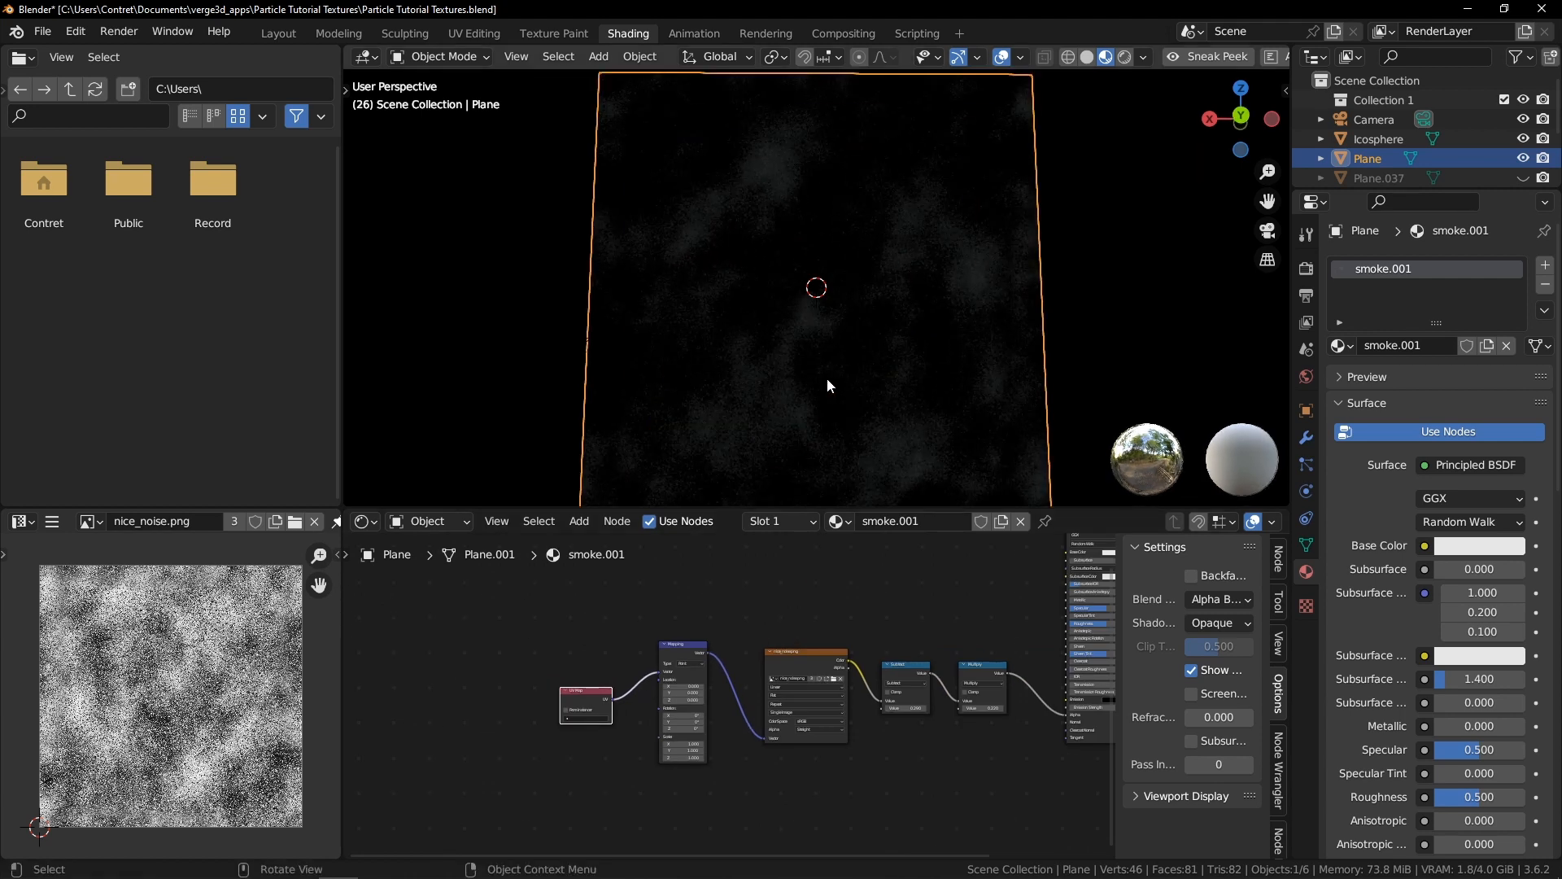
scroll(877, 348, "down", 3)
scroll(712, 697, "up", 2)
middle_click_drag(541, 662, 578, 612)
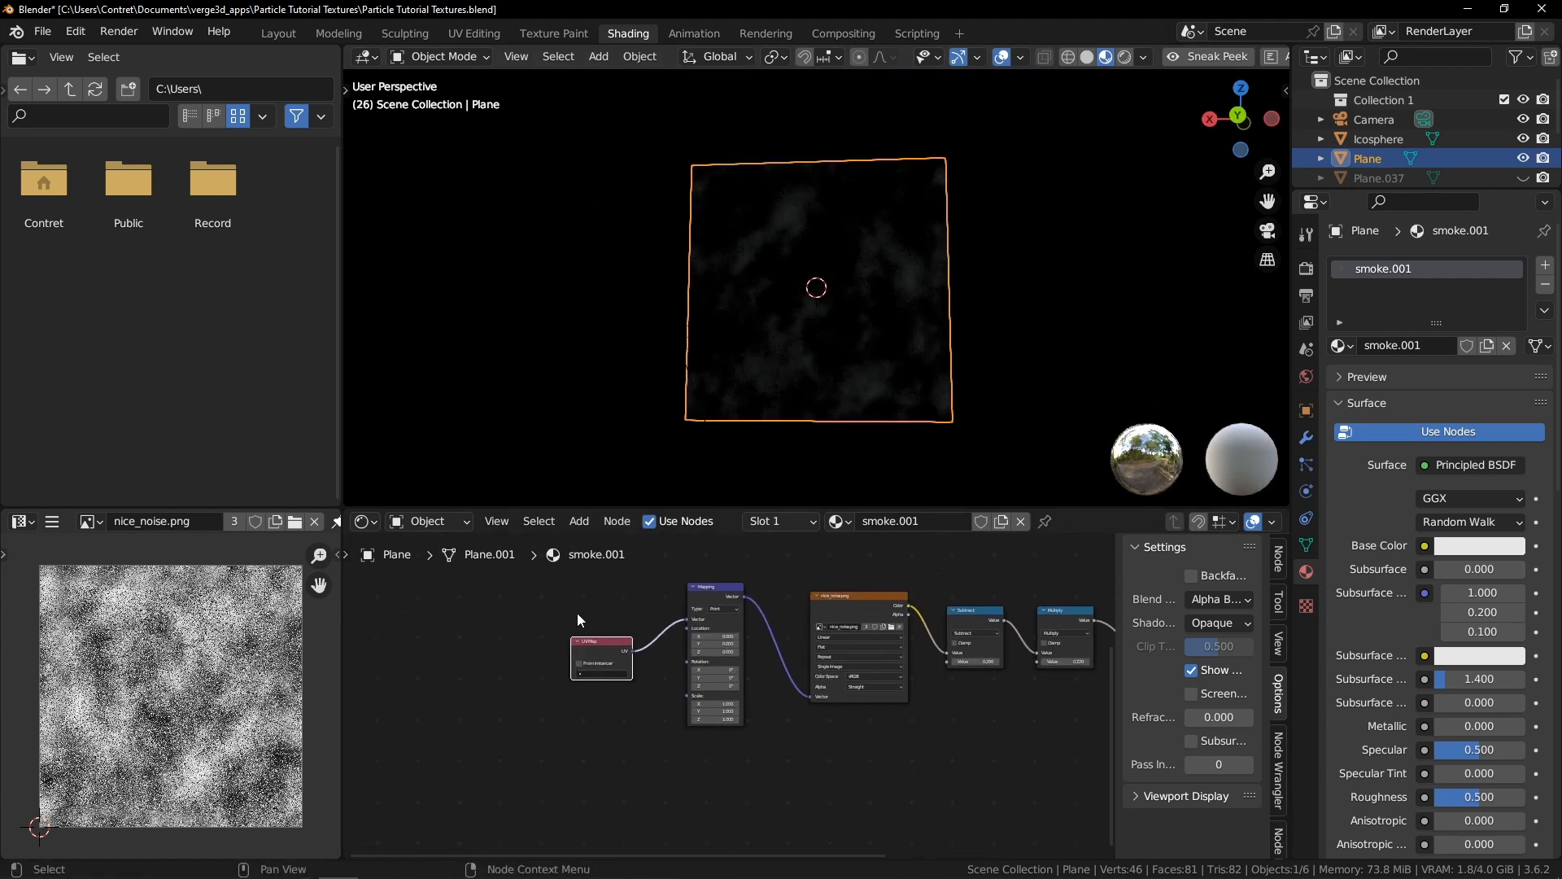
scroll(921, 610, "up", 2)
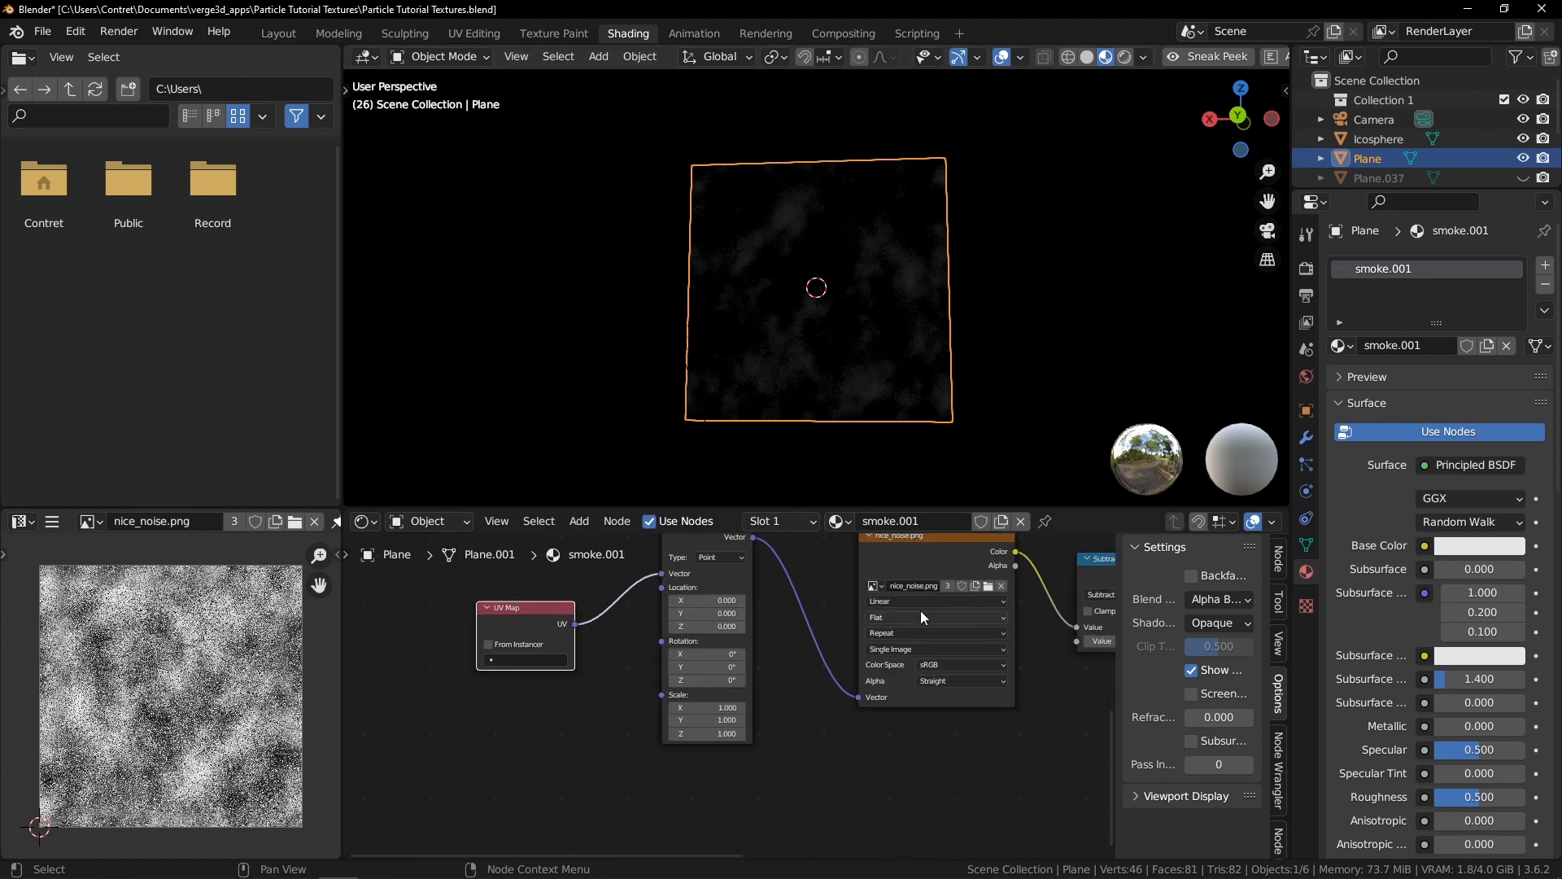
Duplicate the UV Map, Mapping and image texture nodes as a second chain below the first
scroll(799, 594, "up", 1)
scroll(750, 602, "down", 2)
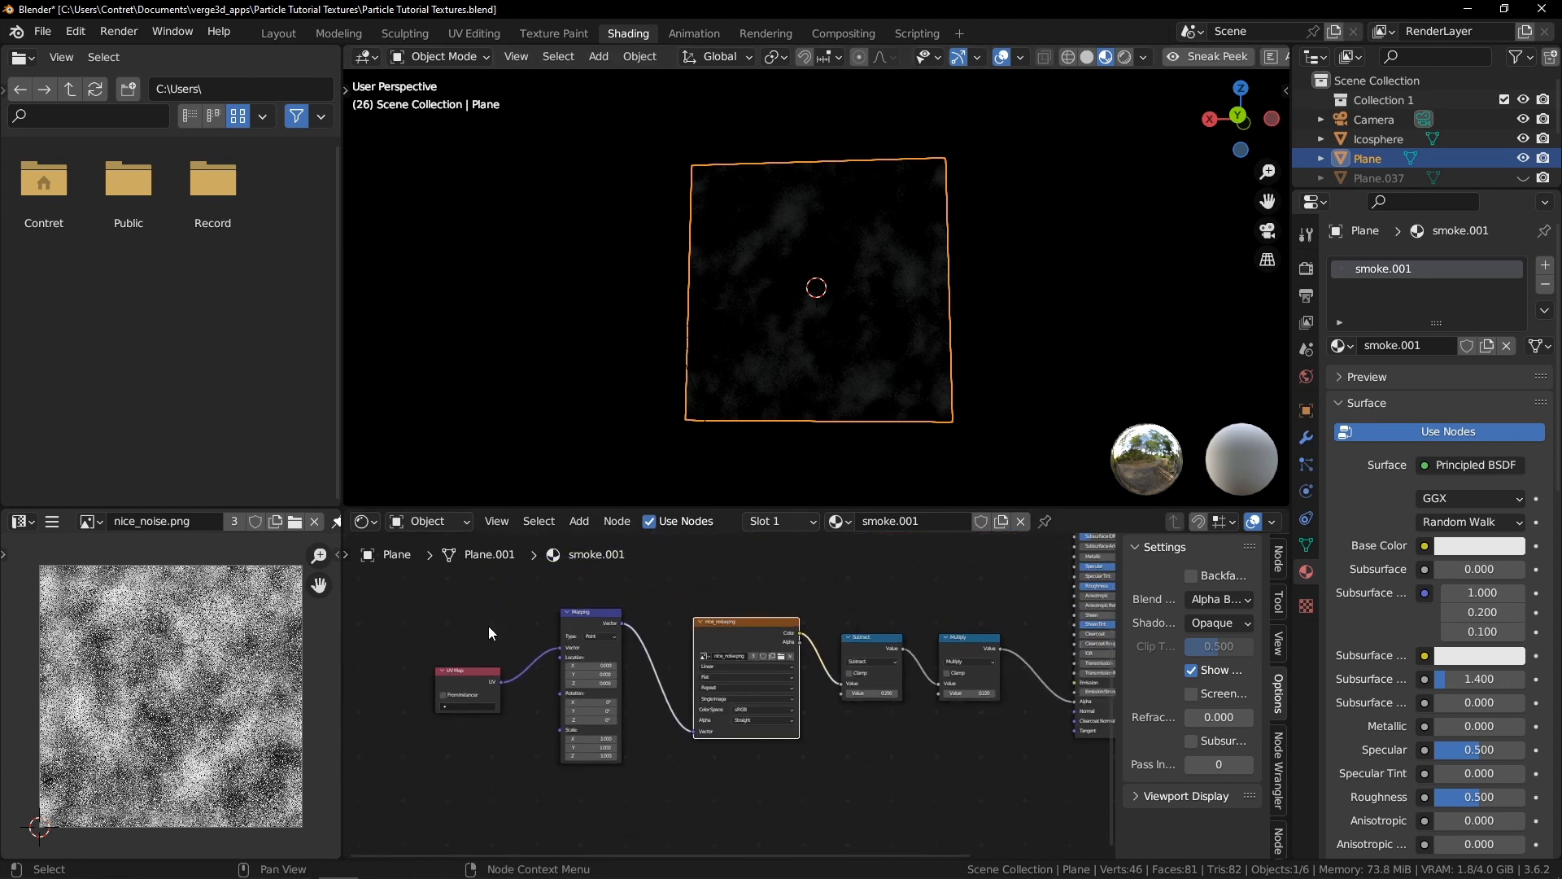
left_click_drag(438, 621, 787, 735)
key("g")
left_click(765, 651)
key("shift+d")
left_click(727, 761)
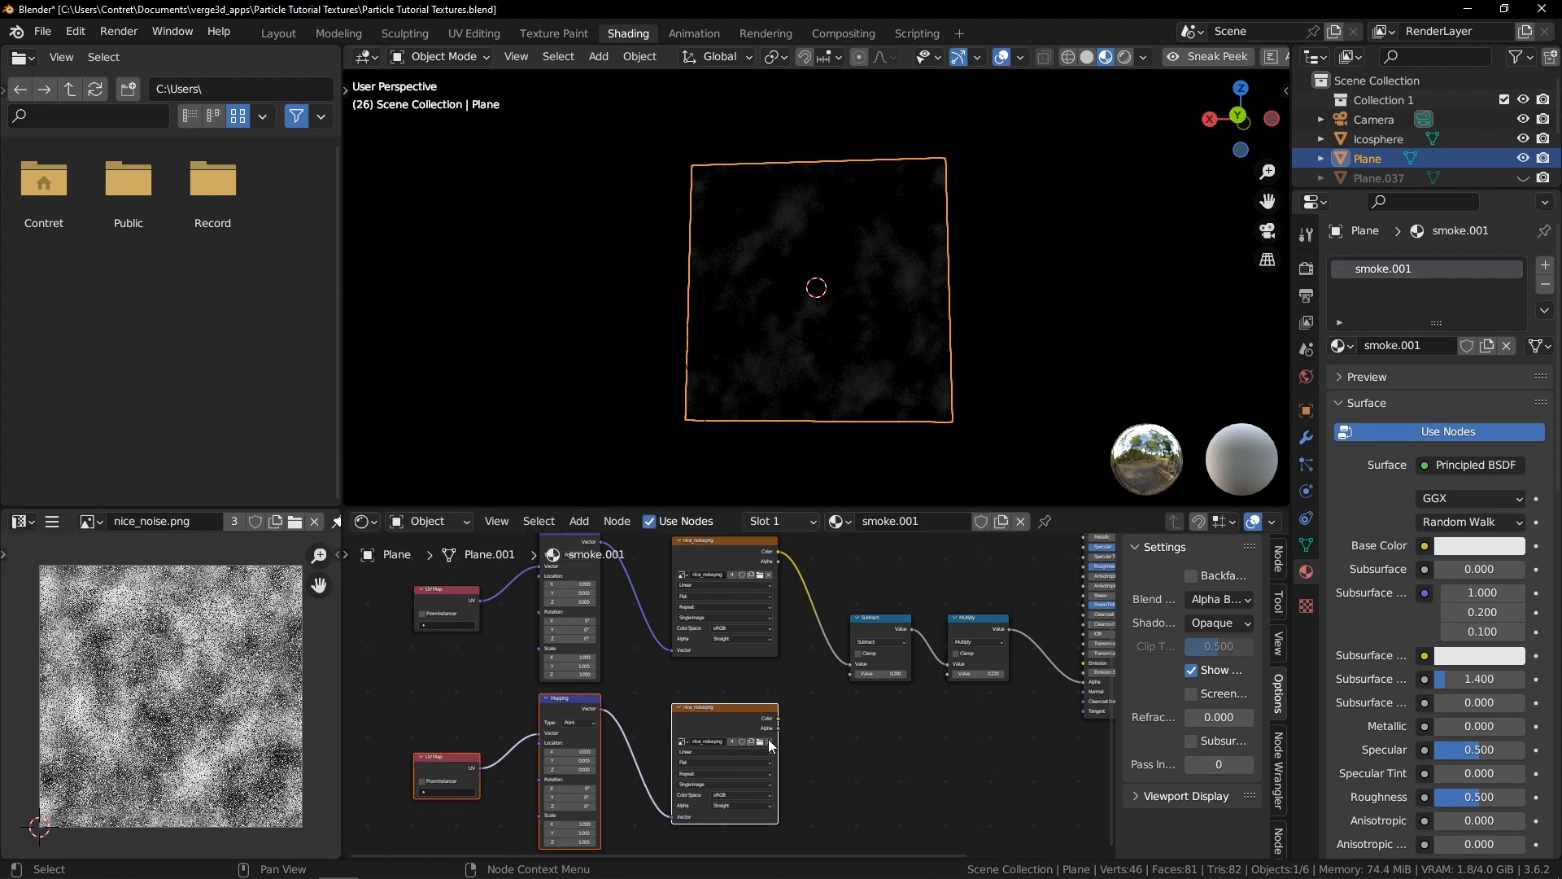
Duplicate a Multiply node and connect the second noise texture's color into it
scroll(768, 739, "up", 2)
left_click(1053, 577)
key("shift+d")
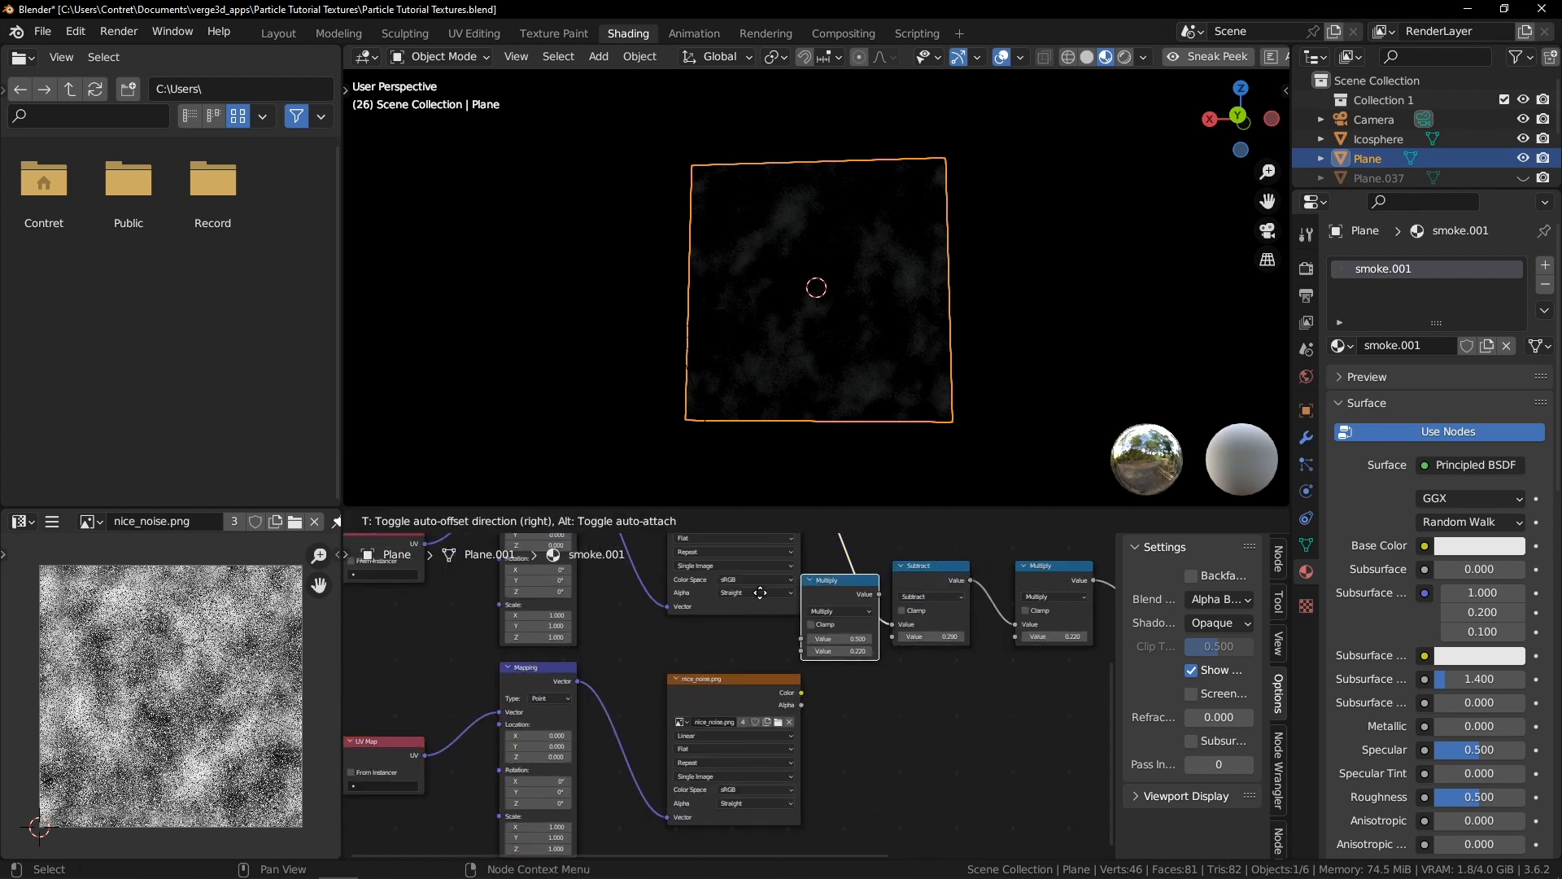
left_click(817, 604)
left_click_drag(802, 693, 846, 651)
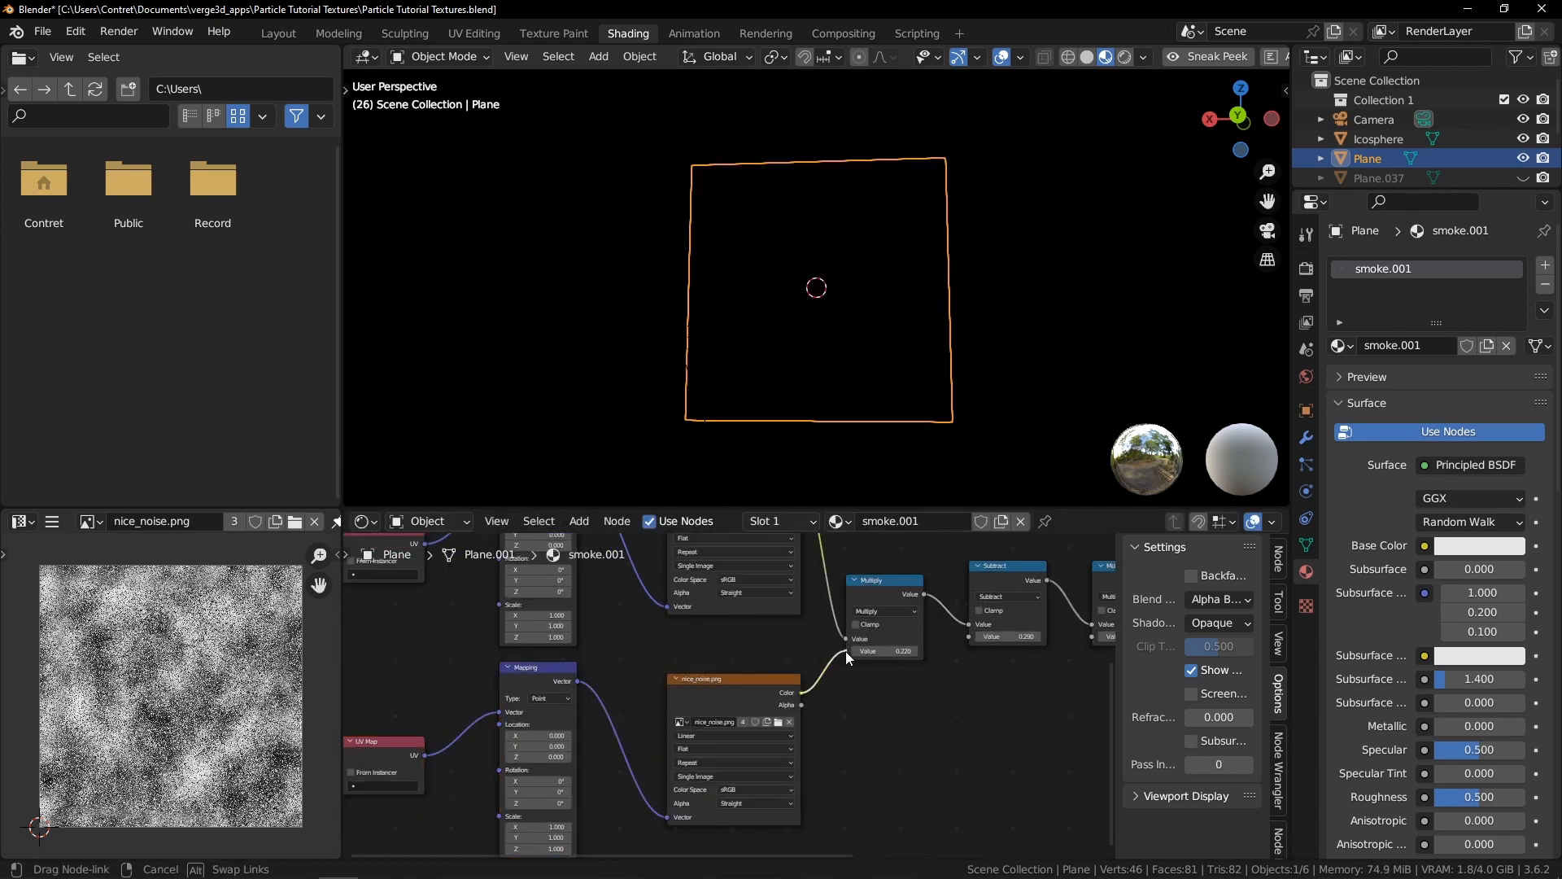
Set the Subtract node's value to 0.070 and link the new Multiply node into the math chain
middle_click_drag(999, 640, 967, 647)
scroll(967, 647, "up", 2)
left_click_drag(968, 645, 970, 646, "shift")
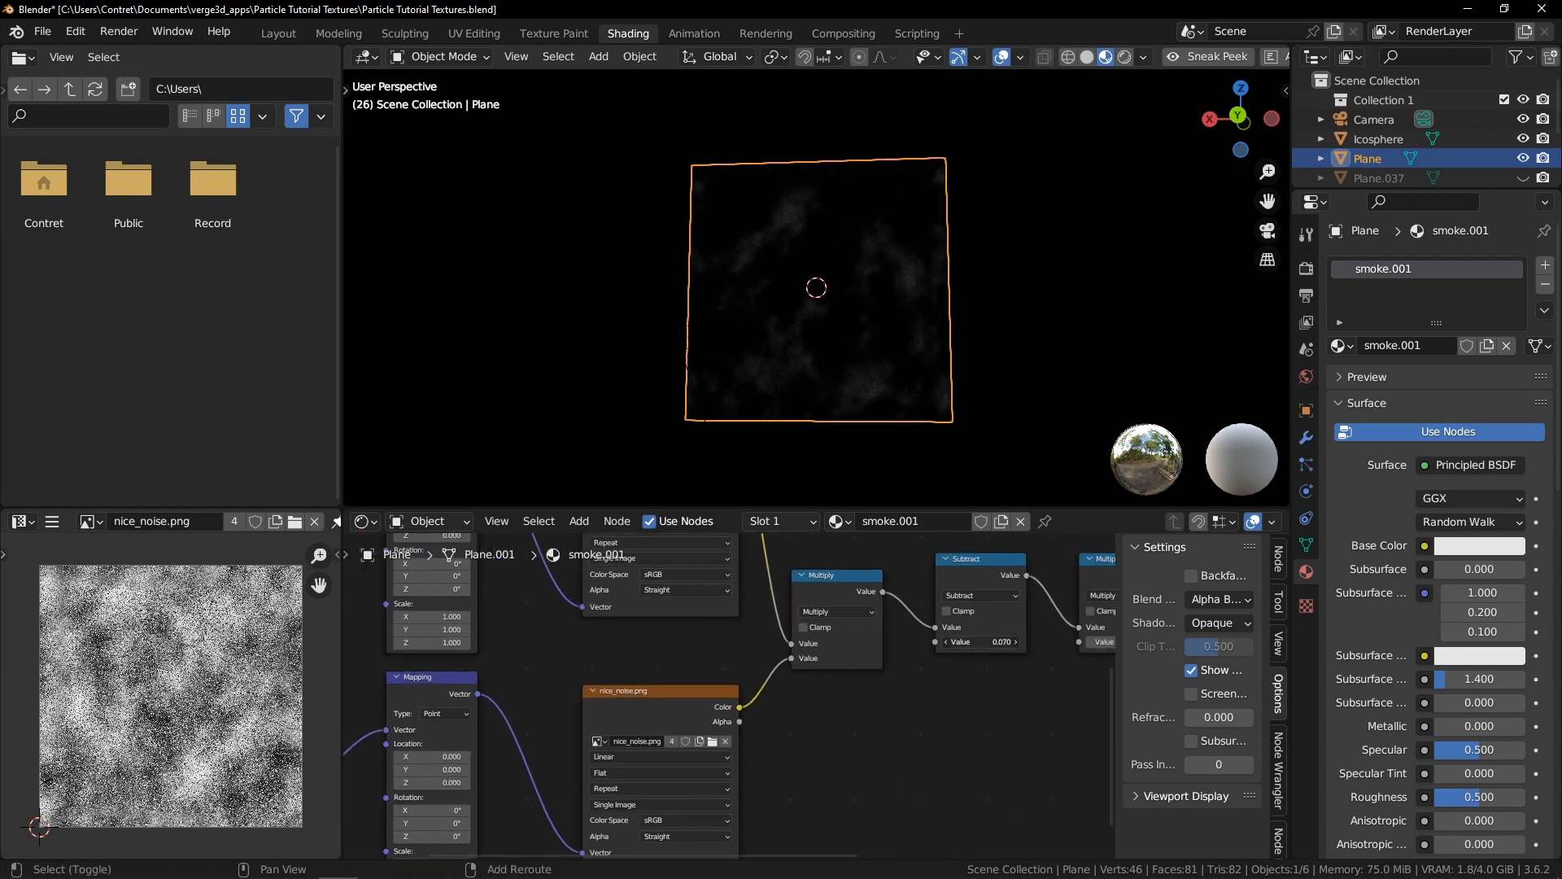
scroll(869, 680, "down", 4)
middle_click_drag(657, 726, 818, 680)
Set the duplicated Mapping node's scale values to 2
scroll(862, 683, "up", 3)
scroll(811, 679, "up", 5)
left_click_drag(806, 749, 805, 794)
type("2")
key("Return")
scroll(786, 612, "down", 4)
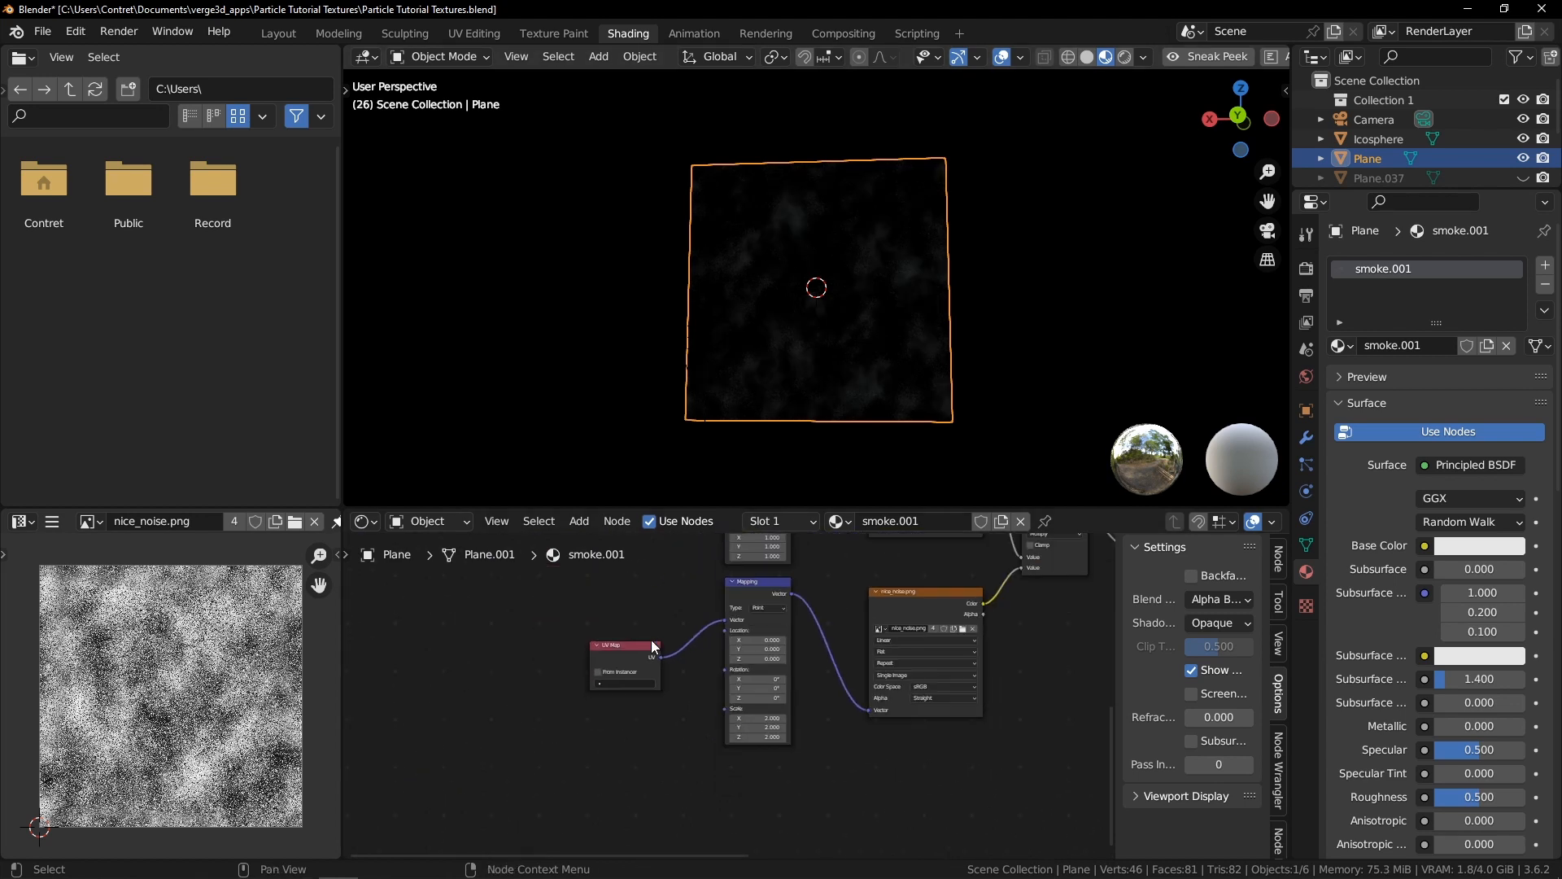
Stretch the smoke plane's geometry along Z in Edit Mode to about twice its height
scroll(822, 387, "down", 3)
key("s")
key("z")
right_click(968, 329)
key("Tab")
key("s")
key("z")
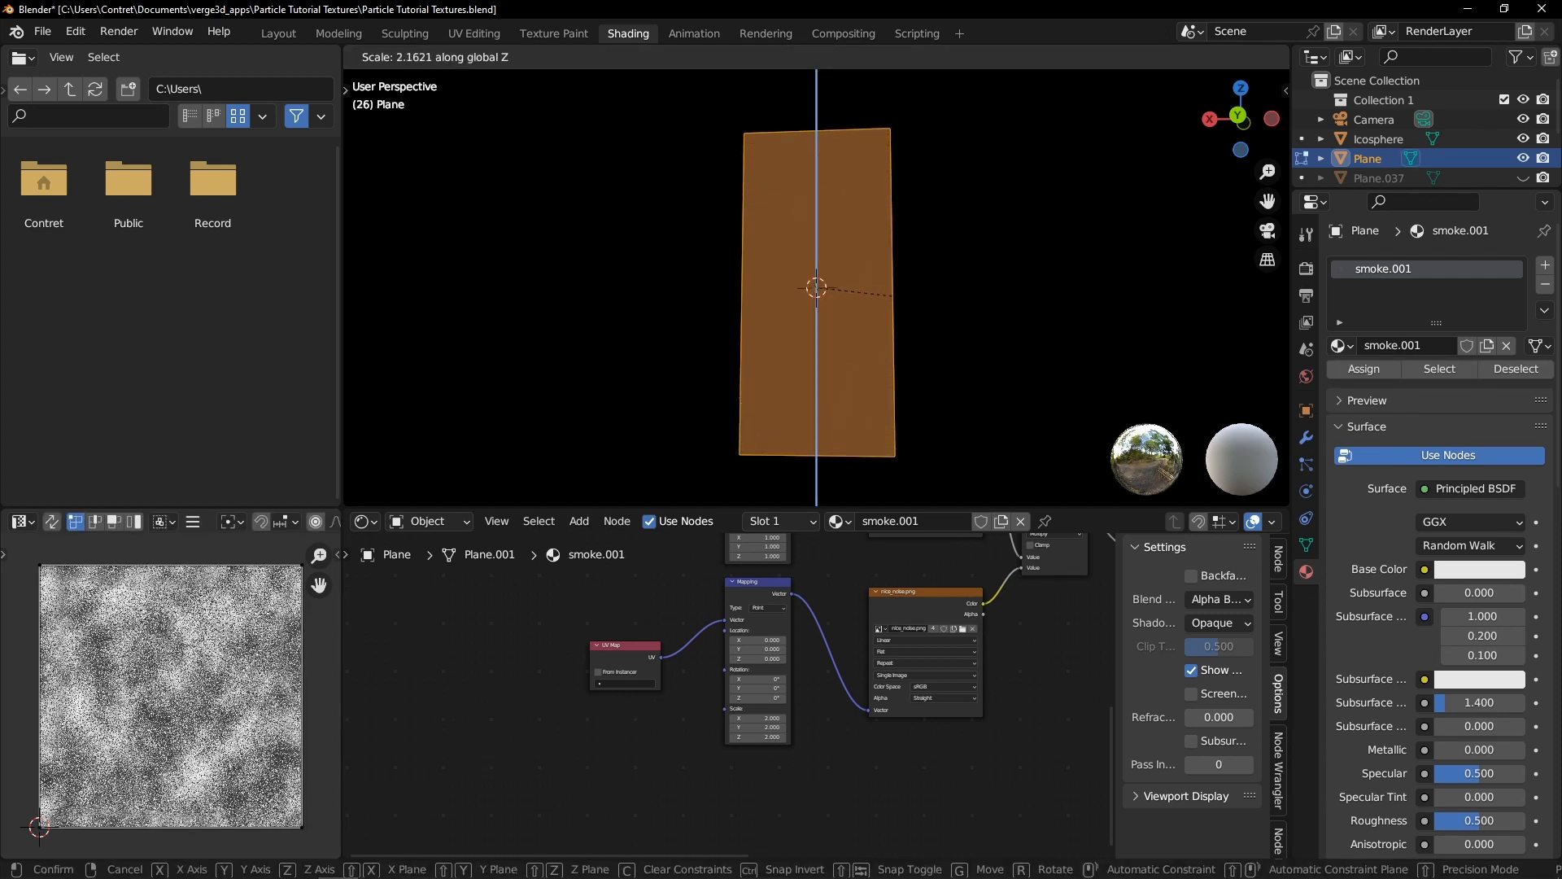
left_click(1139, 309)
key("Tab")
Rearrange the two UV Map, Mapping and texture node chains to make room between them
middle_click_drag(915, 285, 864, 212)
scroll(666, 725, "down", 1)
middle_click_drag(682, 599, 818, 721)
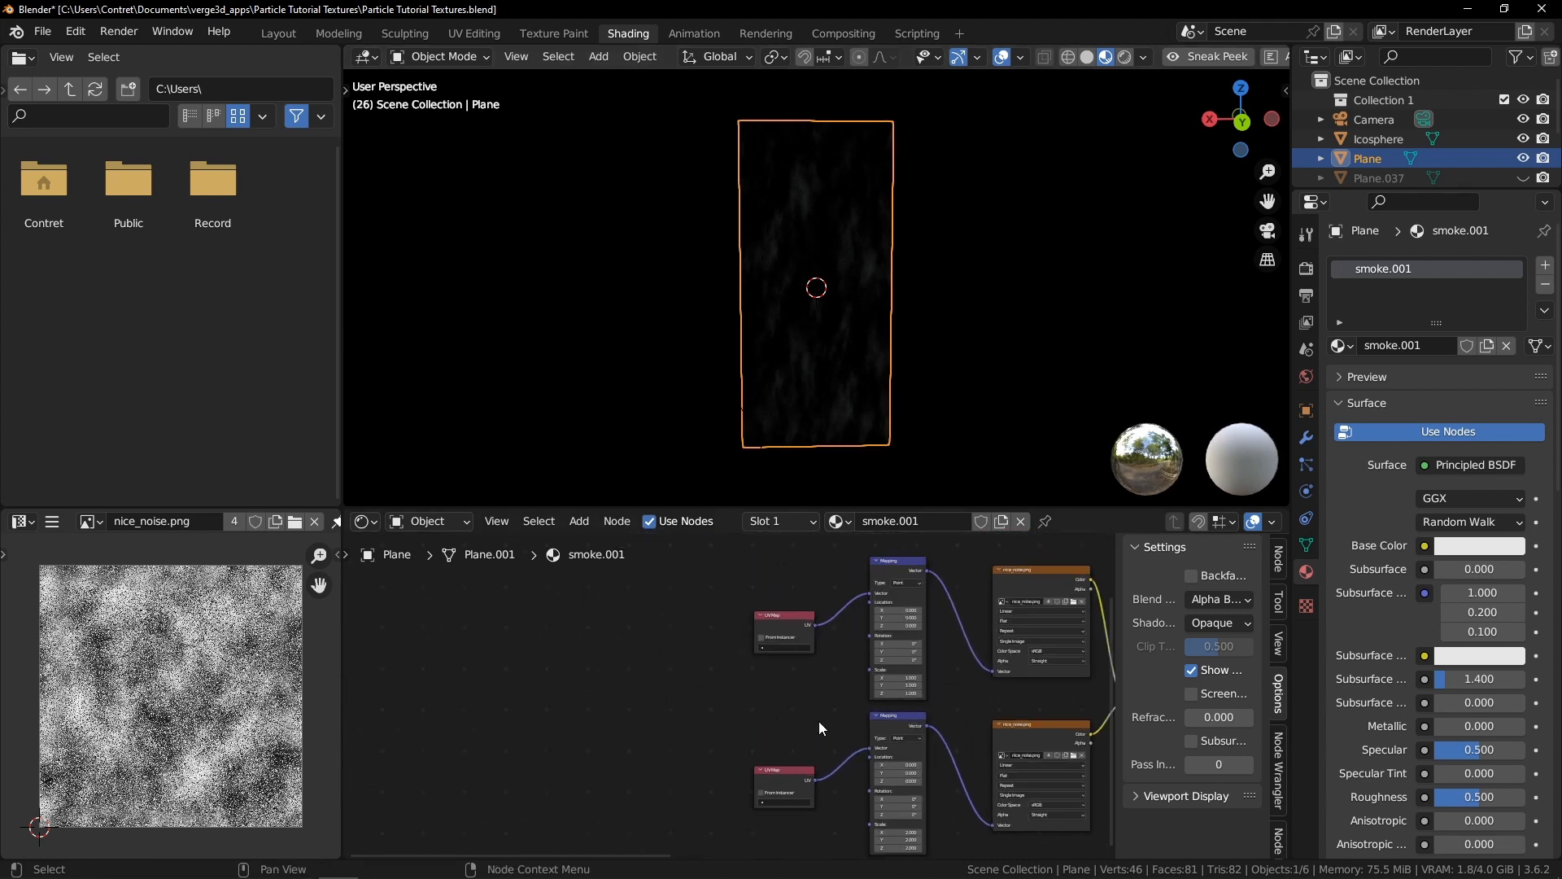
scroll(817, 724, "up", 1)
left_click_drag(804, 779, 713, 757)
middle_click_drag(813, 765, 795, 688)
middle_click_drag(871, 558, 818, 600)
left_click_drag(723, 577, 691, 570)
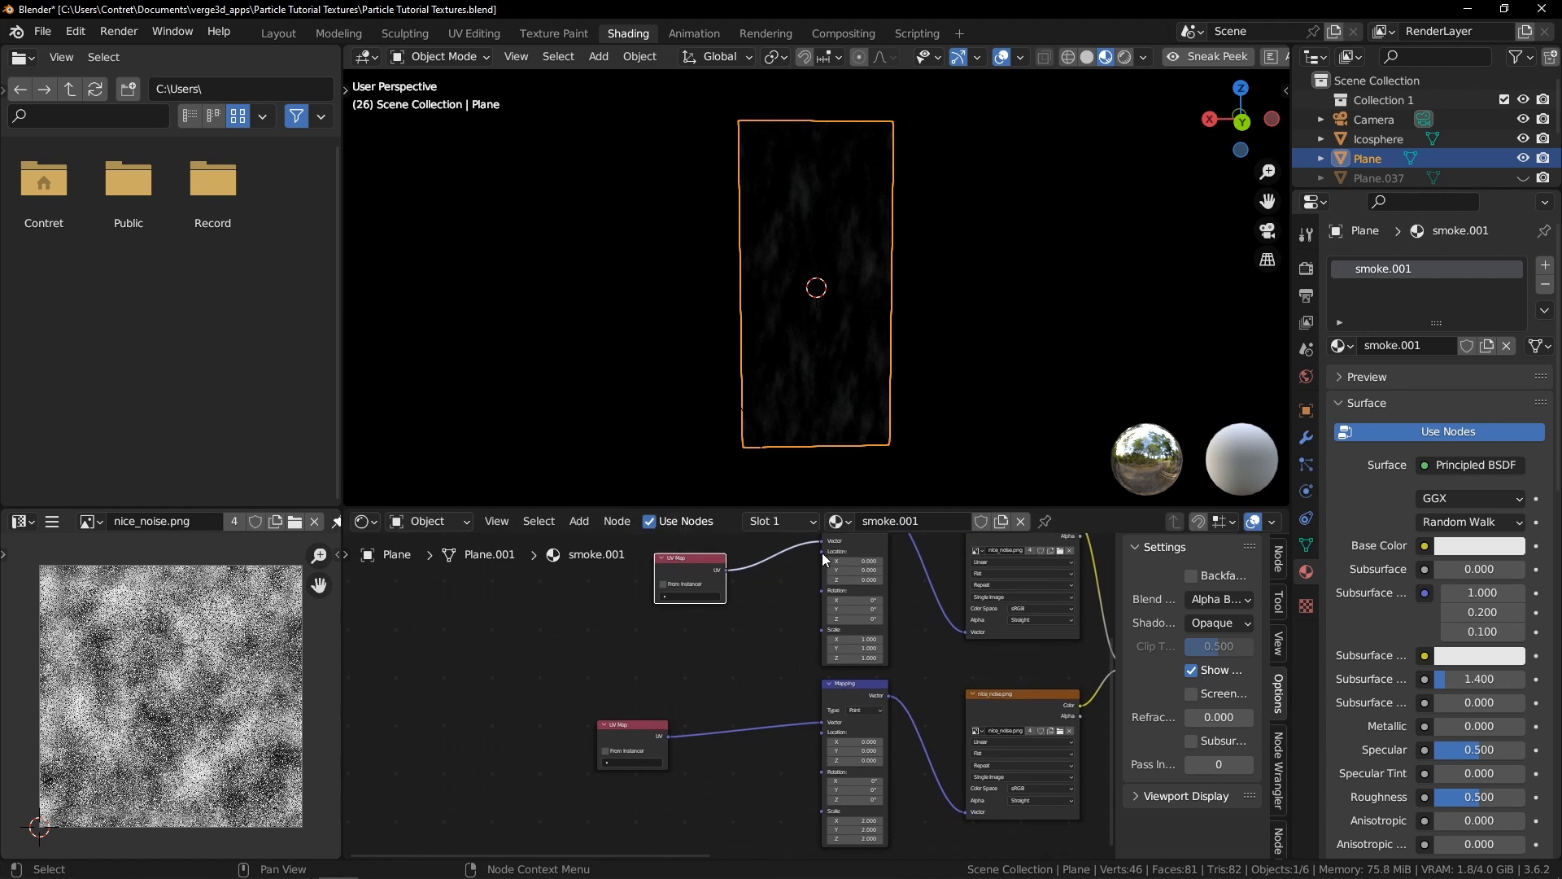
Add a Combine Color node and connect its color to the Location input of both Mapping nodes
left_click_drag(822, 550, 807, 568)
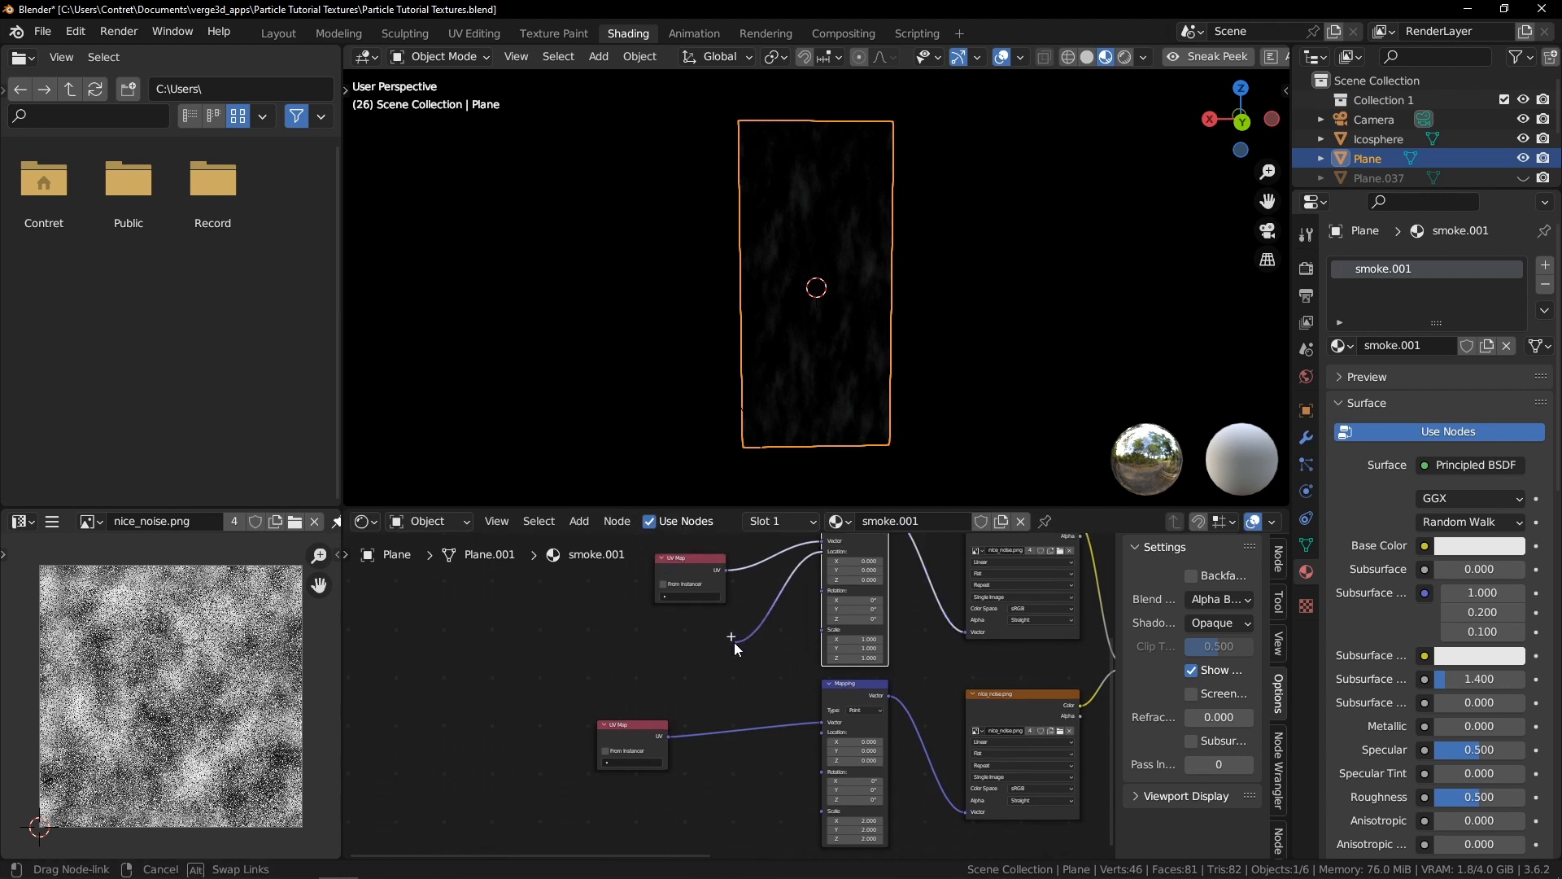
left_click_drag(735, 649, 735, 644)
type("com")
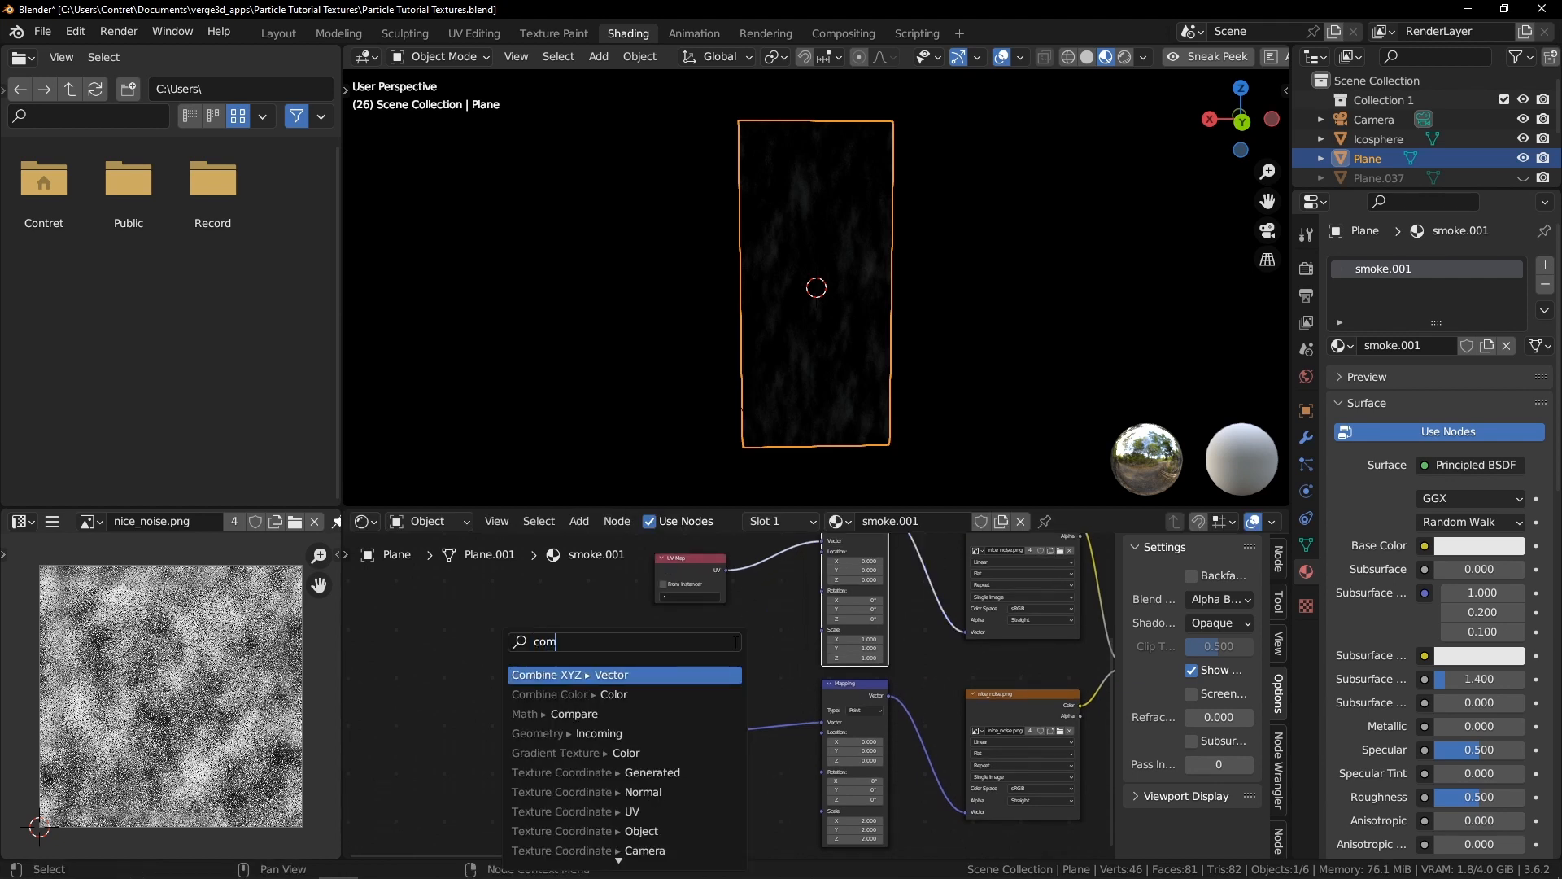
left_click(659, 693)
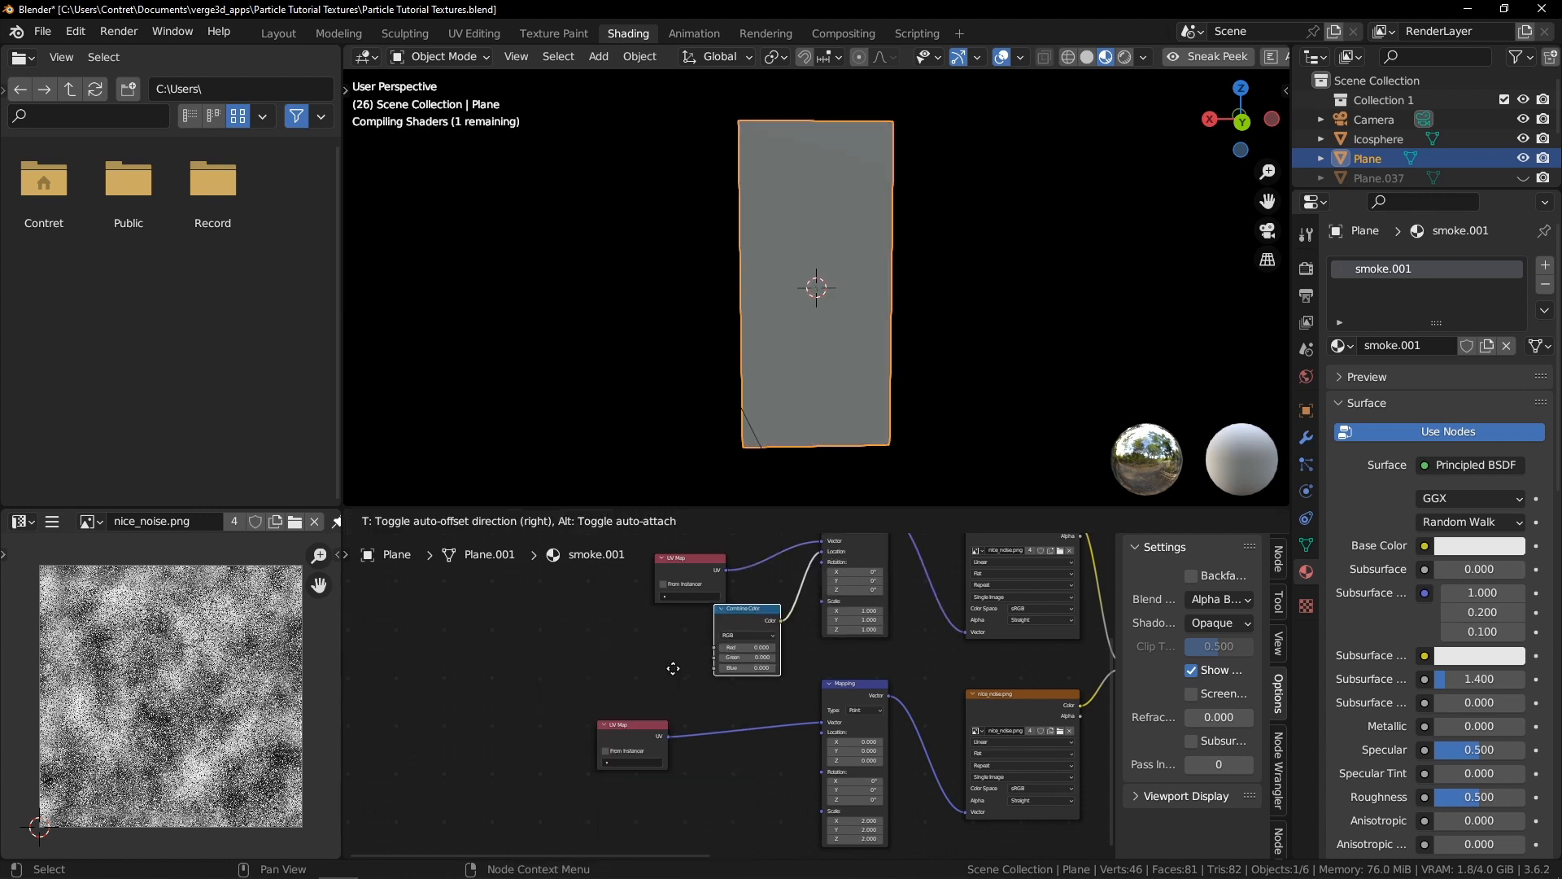
left_click(729, 644)
left_click_drag(773, 638, 802, 792)
left_click_drag(817, 733, 814, 731)
scroll(637, 690, "up", 4)
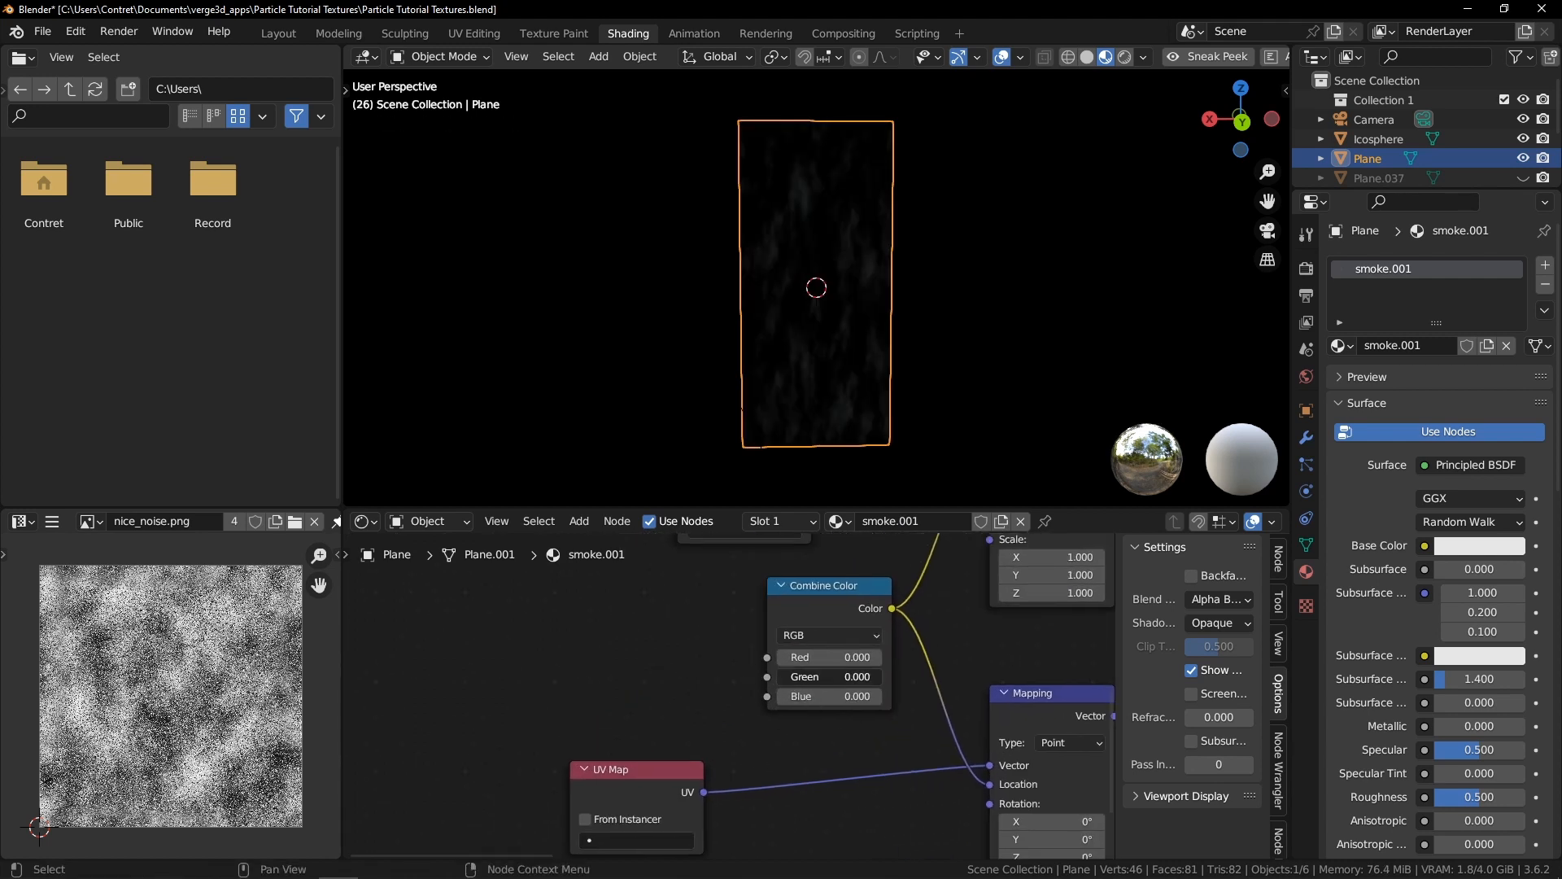
Add a Value node feeding the Combine Color's Green input and set it to 0
left_click_drag(766, 676, 570, 649)
type("va")
left_click(410, 672)
left_click(480, 674)
left_click_drag(520, 698, 859, 697)
type("0")
key("Return")
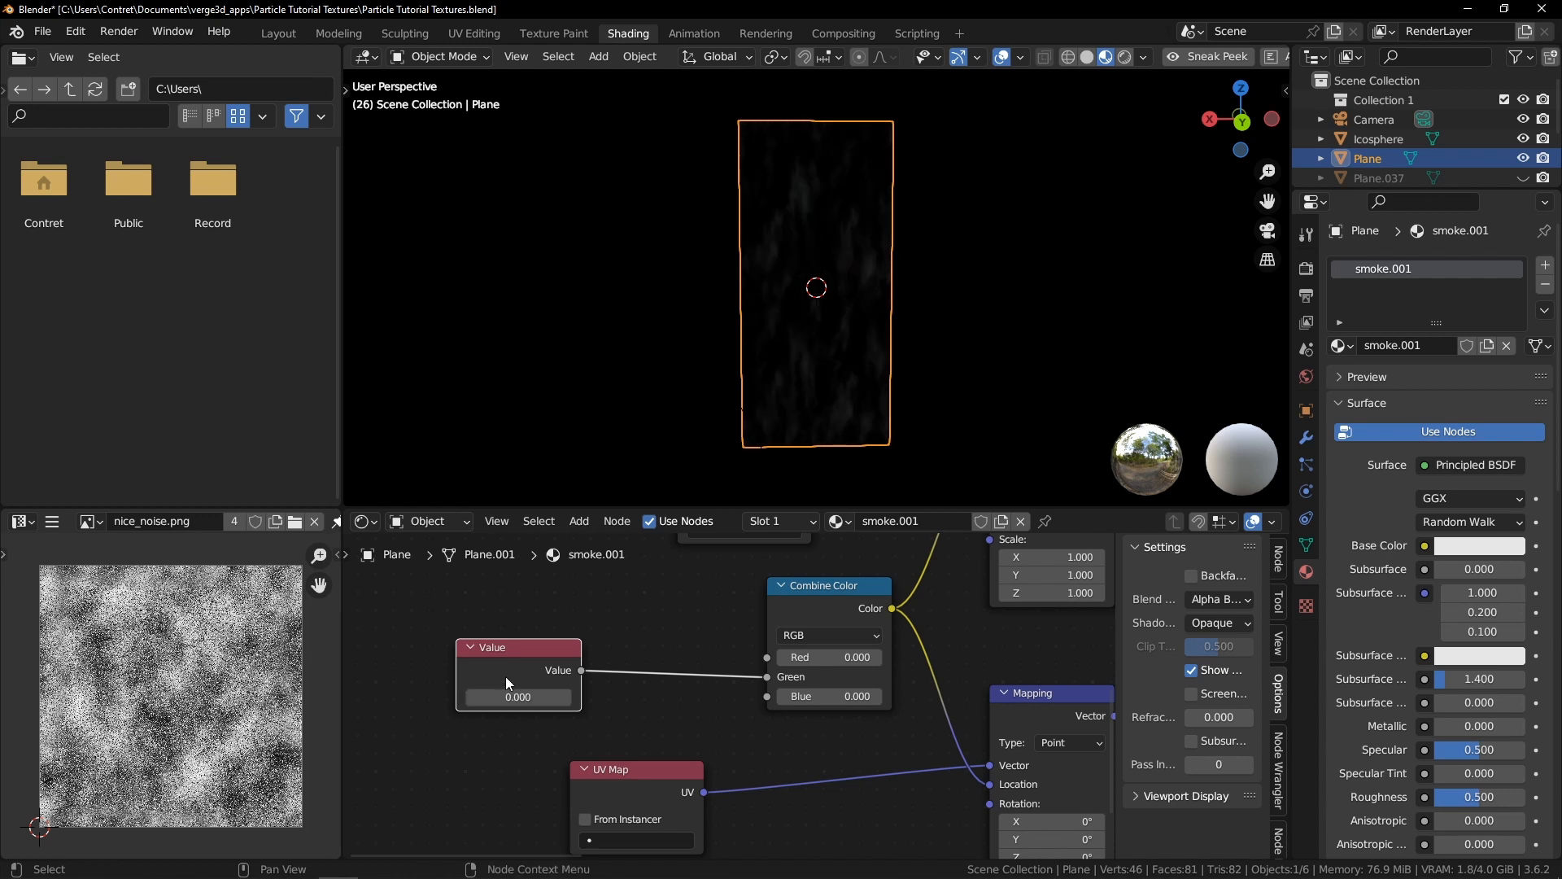
In the Animation workspace, go to frame 0 and set the end frame to 100
left_click(710, 35)
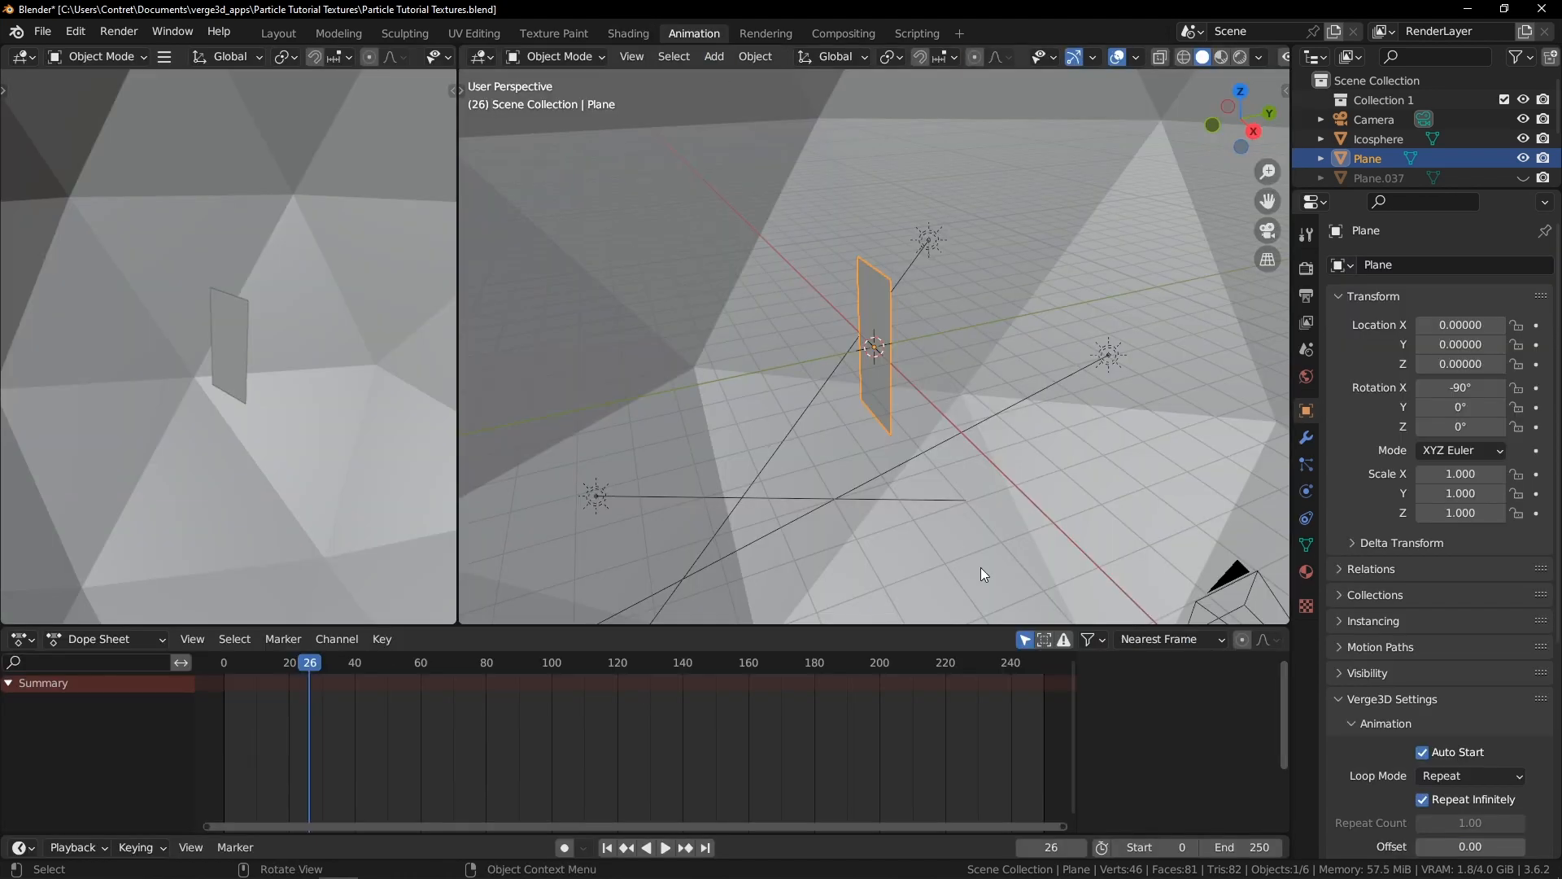
left_click(388, 662)
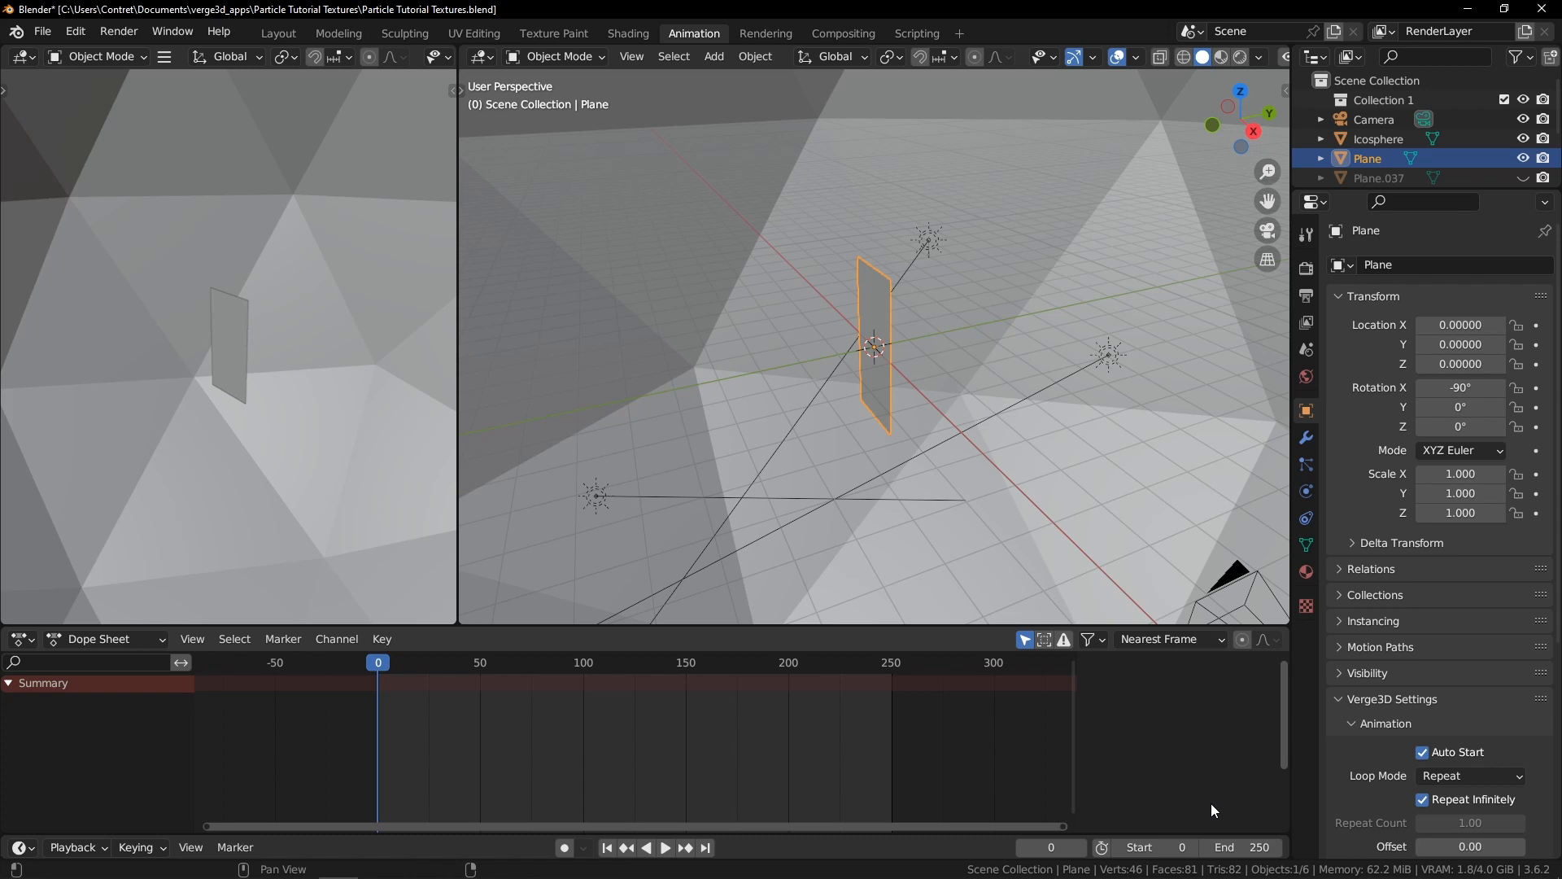
left_click(1251, 842)
type("100")
key("Return")
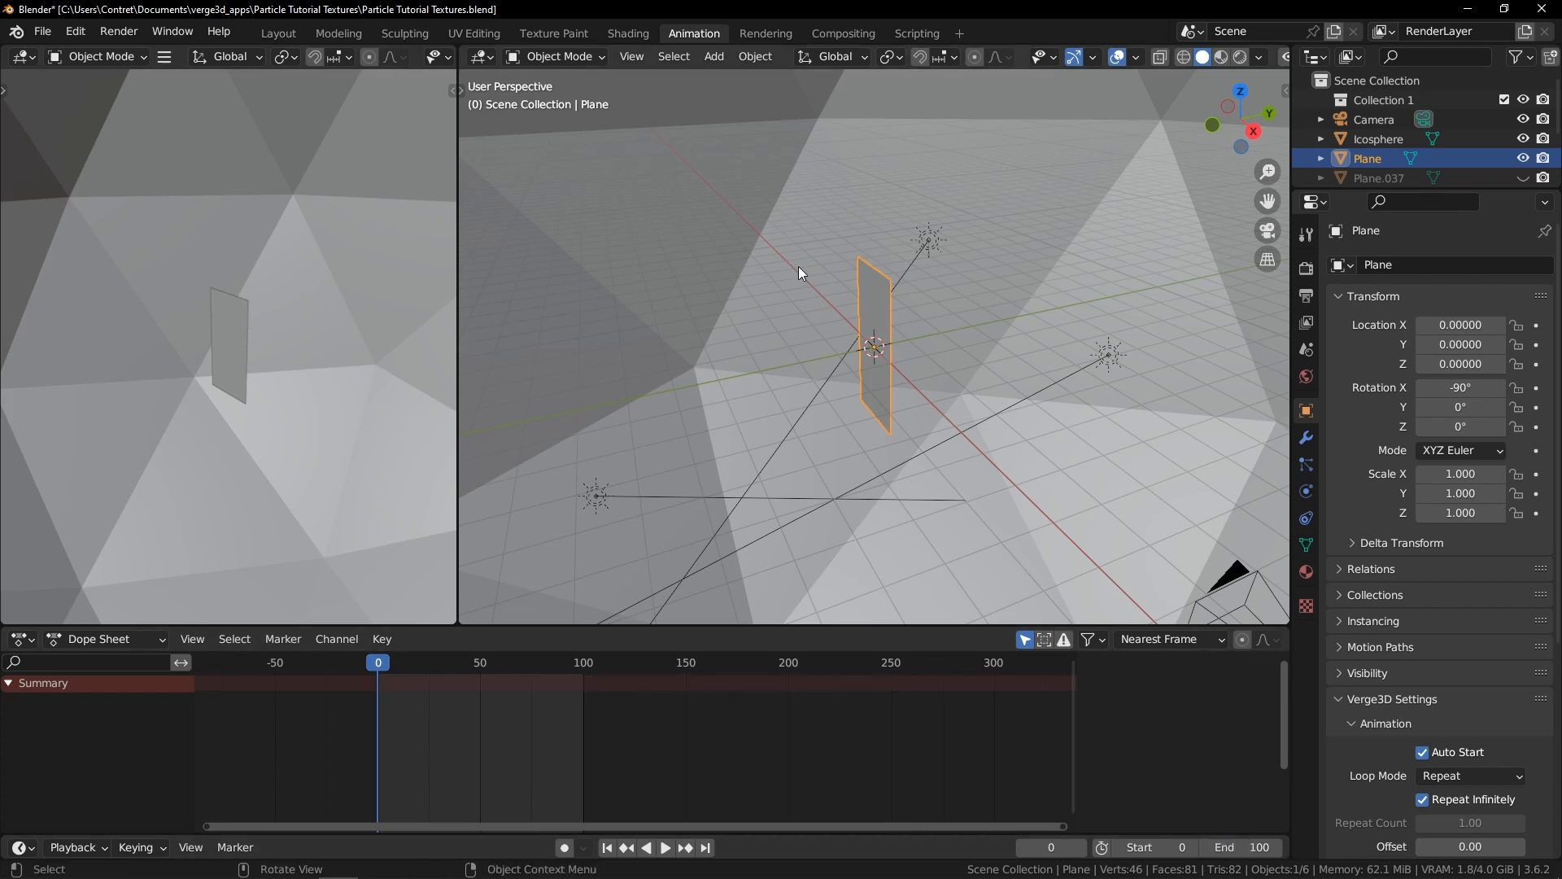
Return to the Shading workspace and turn the file browser area into a Dope Sheet
left_click(637, 37)
left_click(20, 57)
left_click(22, 55)
left_click(22, 55)
left_click(260, 112)
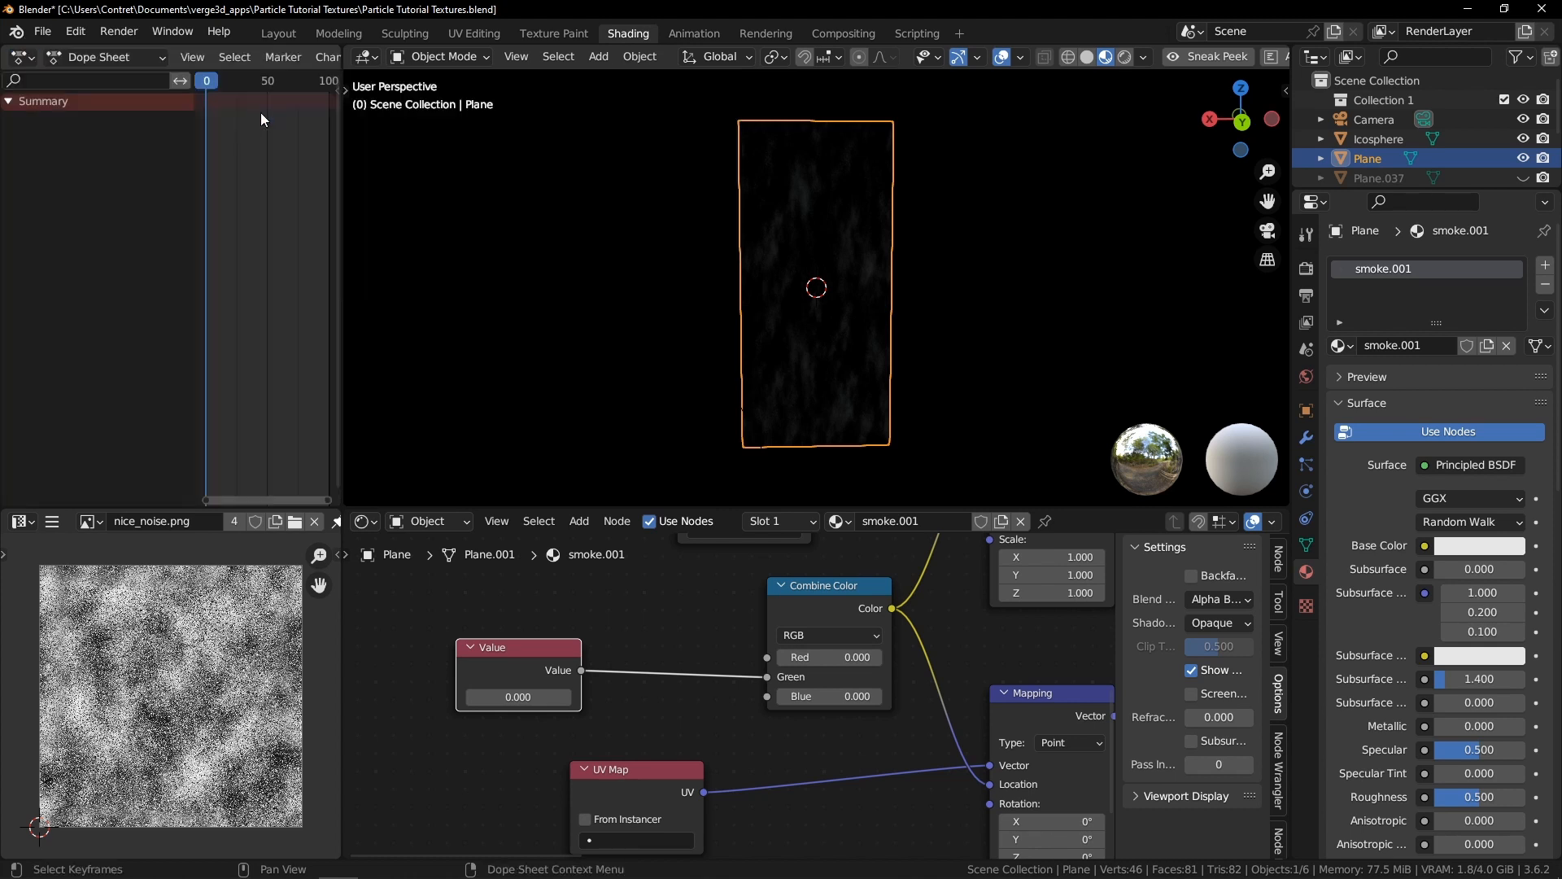
Keyframe the Value node at 0 on frame 0 and at 4 on frame 100
left_click_drag(192, 141, 98, 145)
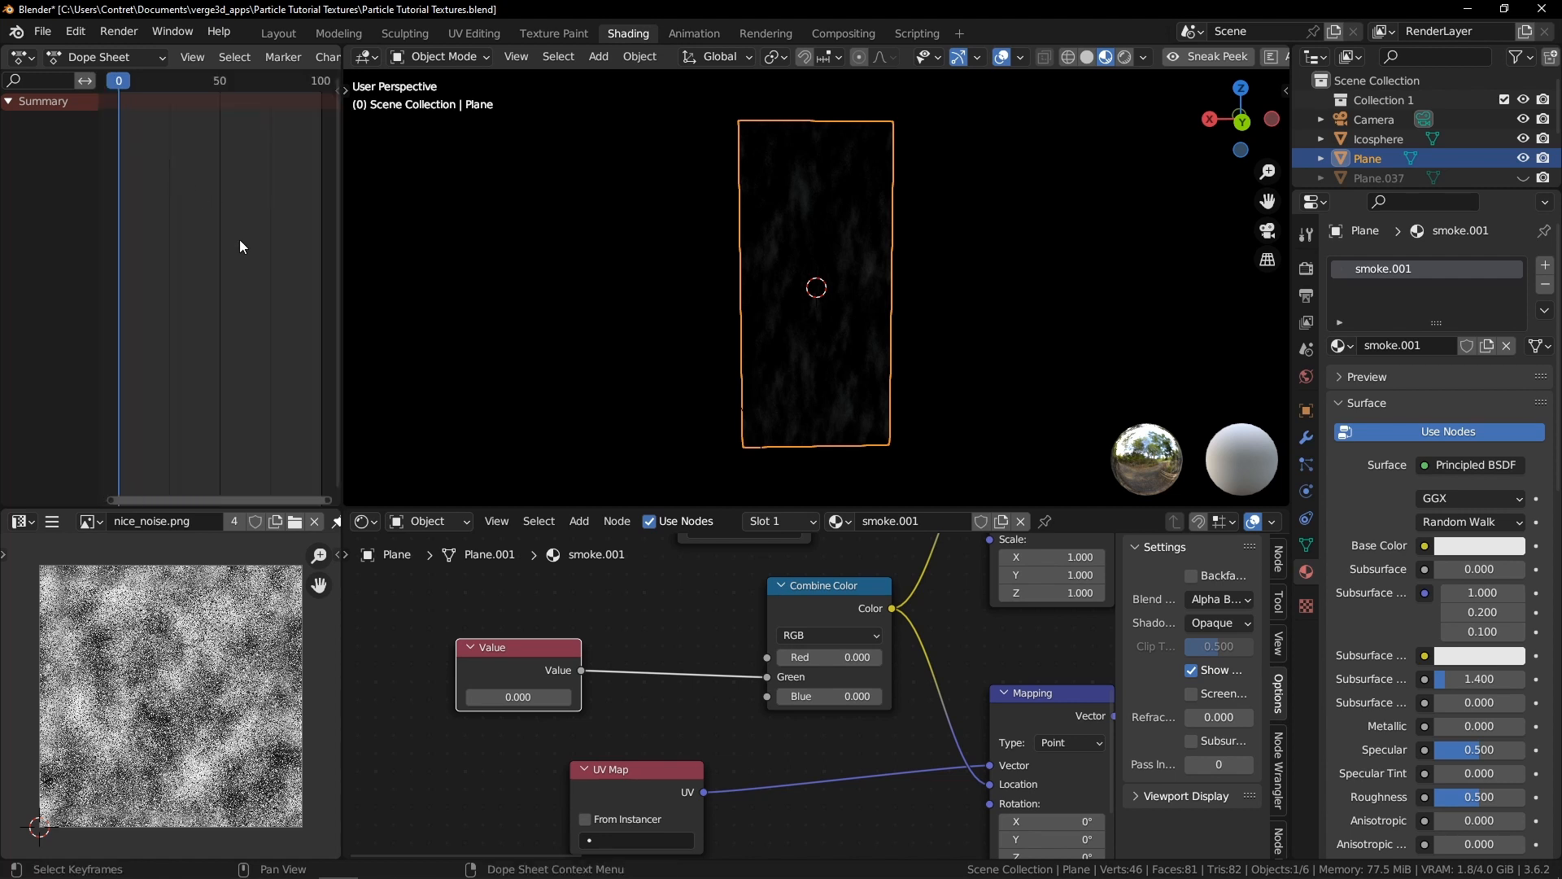
key("i")
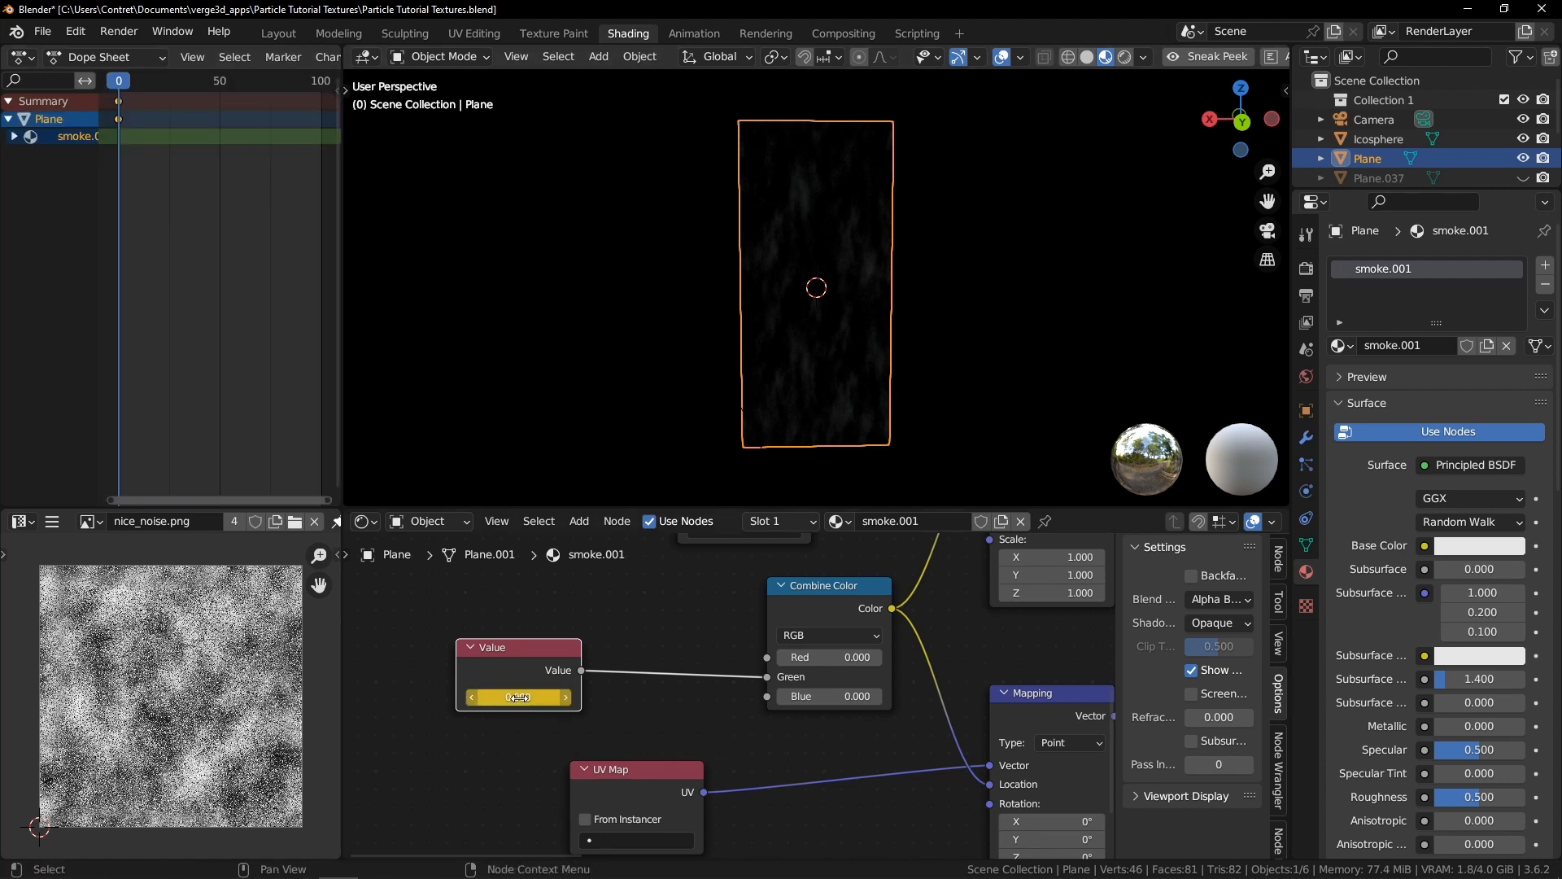
left_click_drag(130, 79, 321, 129)
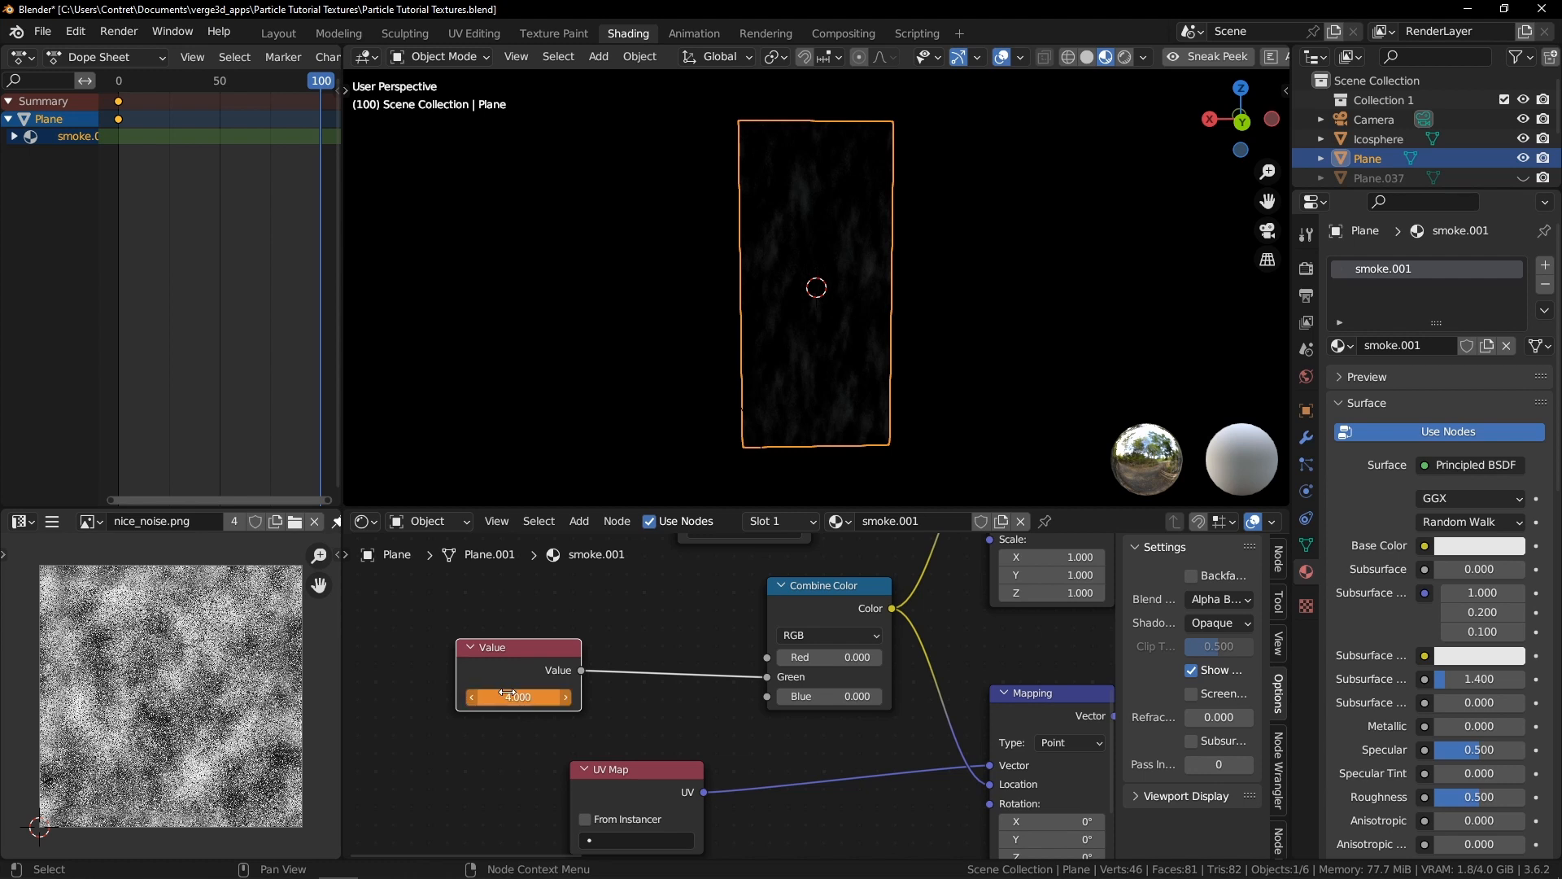
Switch to the Graph Editor and set the value curve's keyframe interpolation to Linear
key("ctrl+Tab")
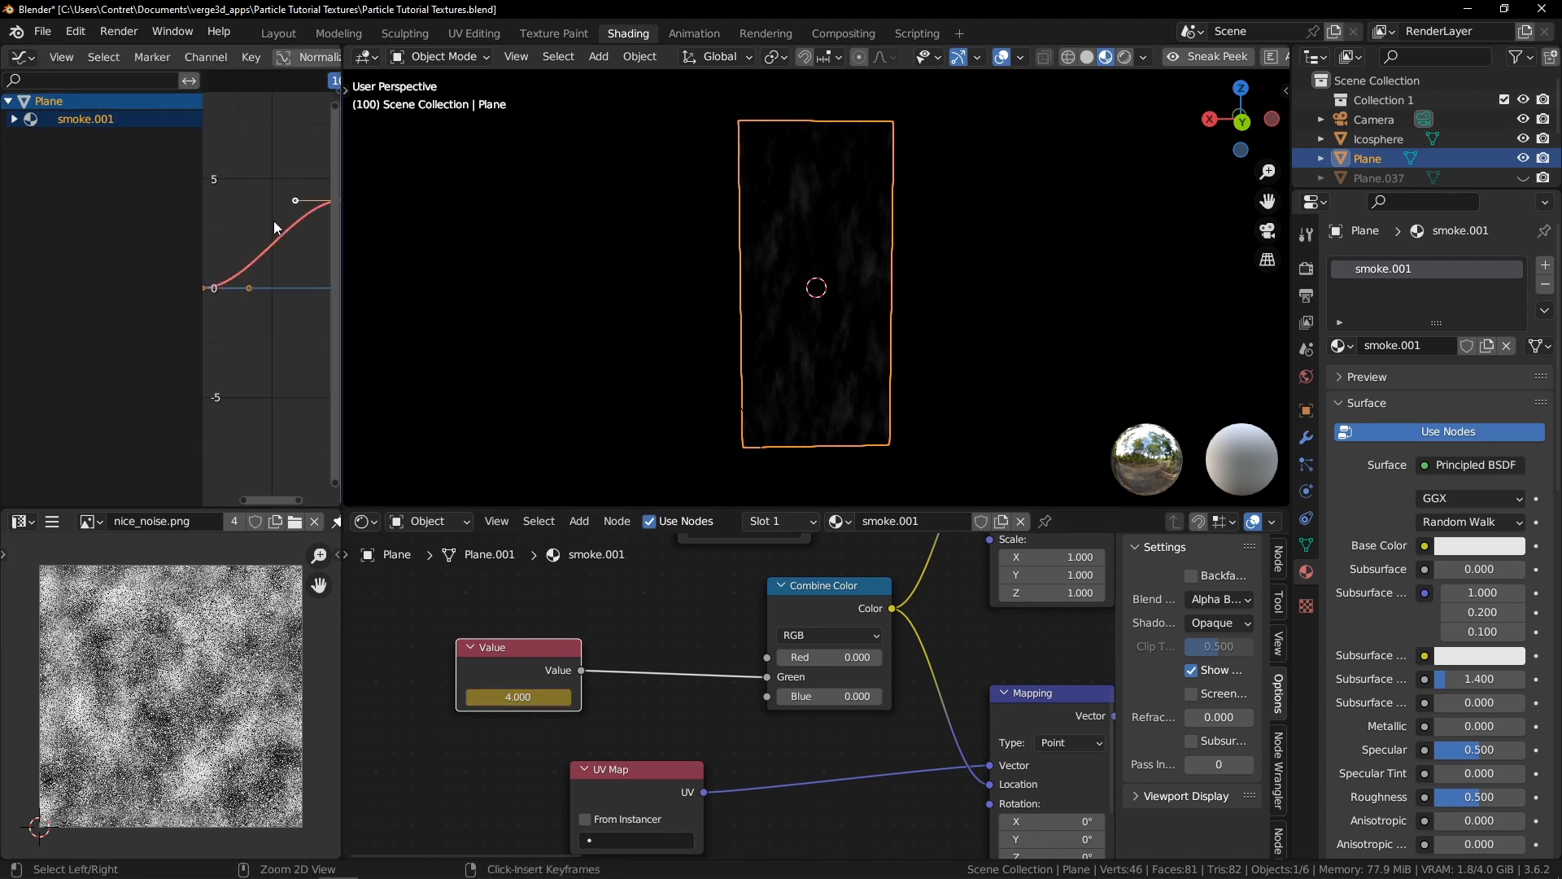
key("Home")
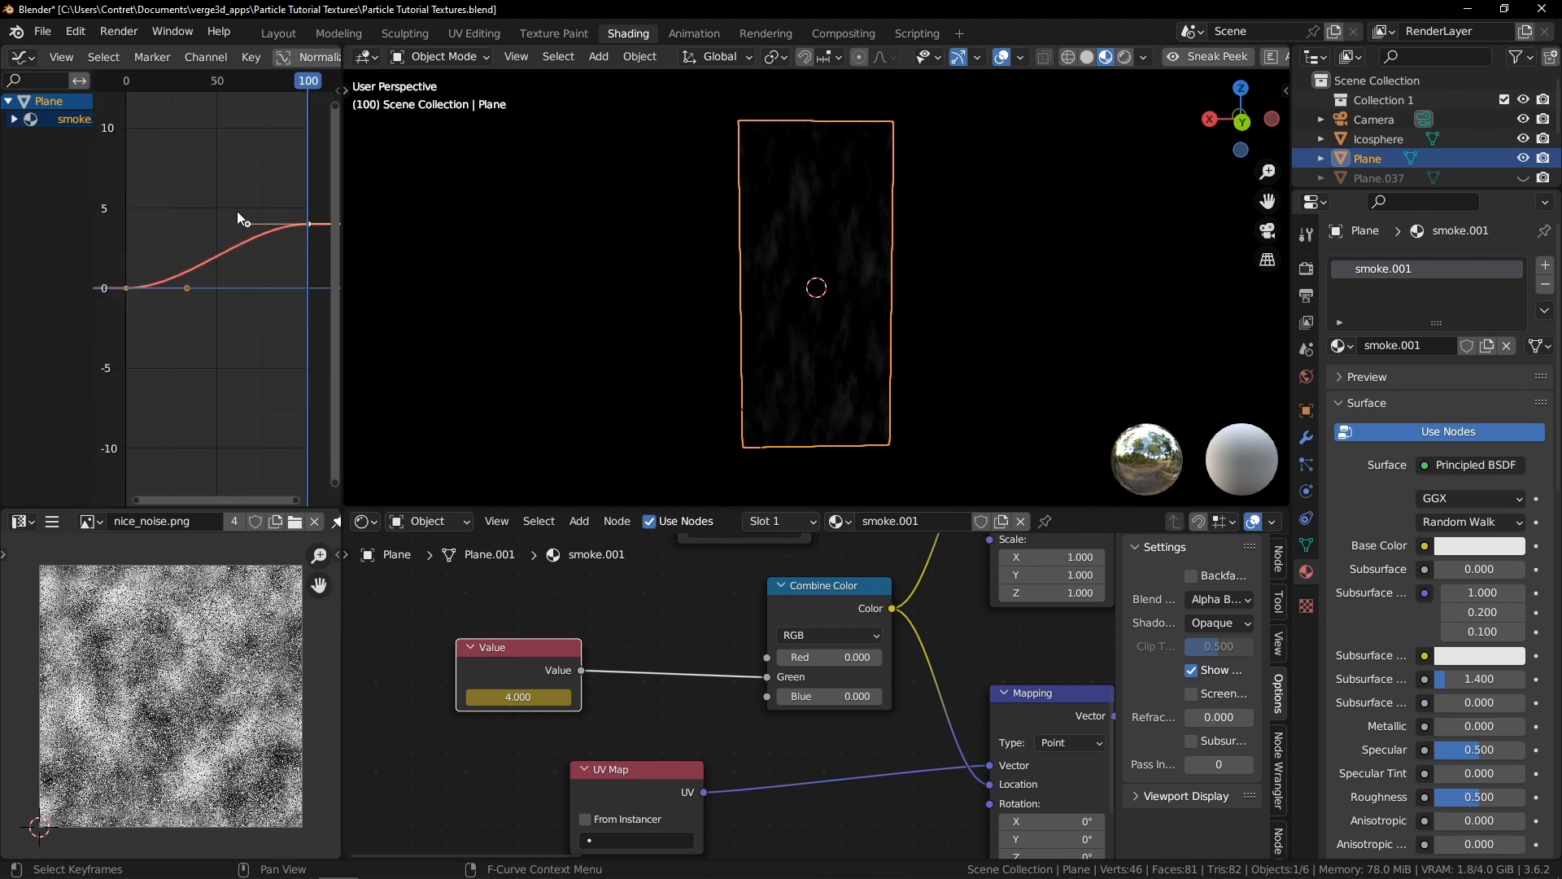
key("t")
left_click(83, 261)
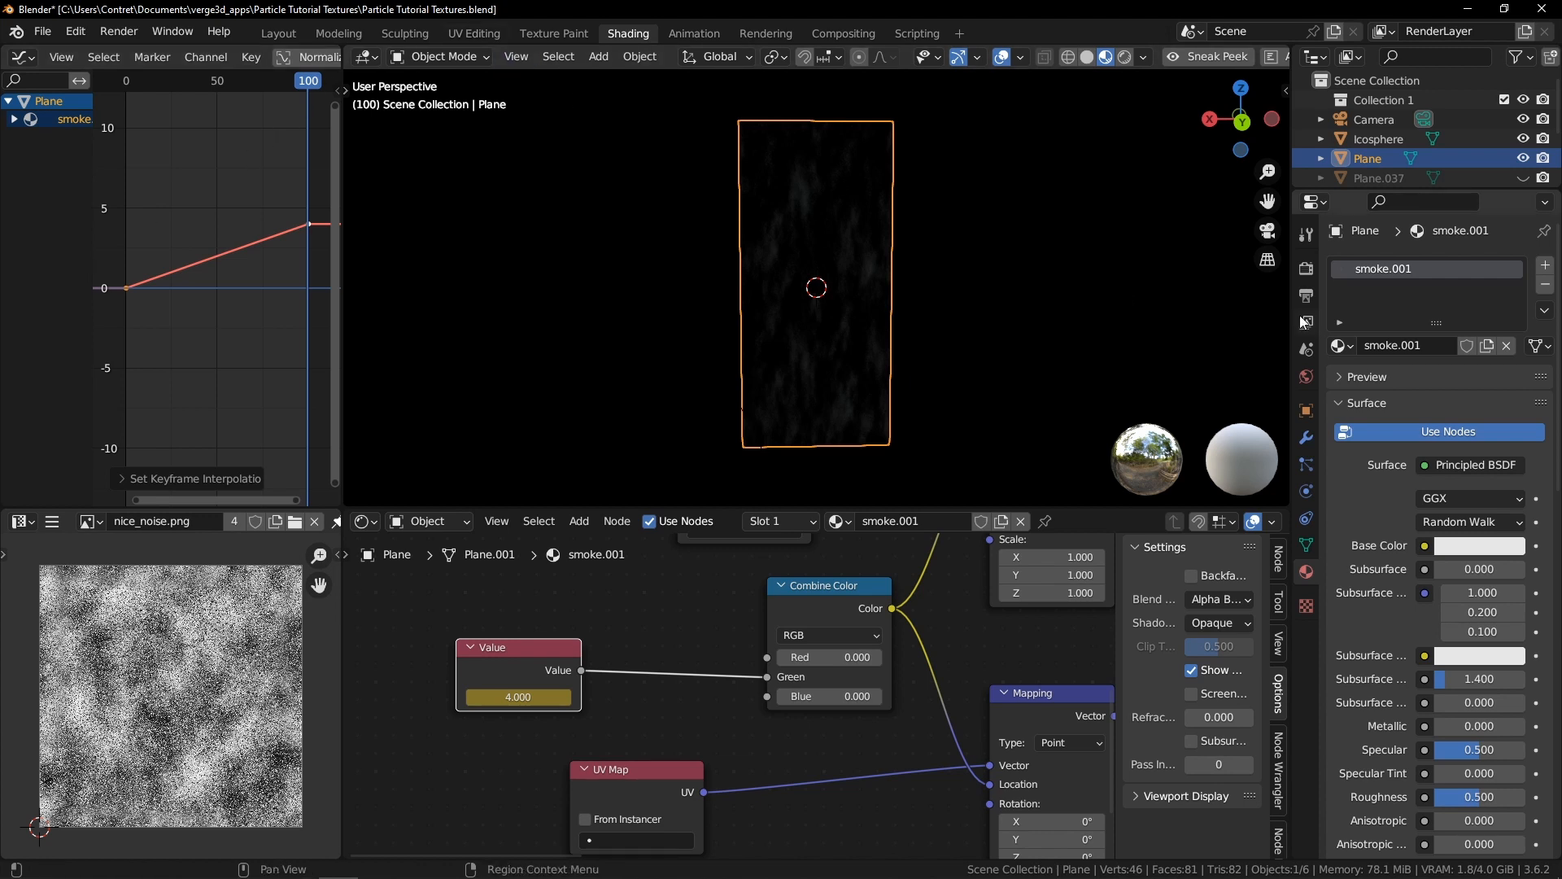
Check the scene's frame range in the output properties
left_click(1305, 262)
left_click(1306, 295)
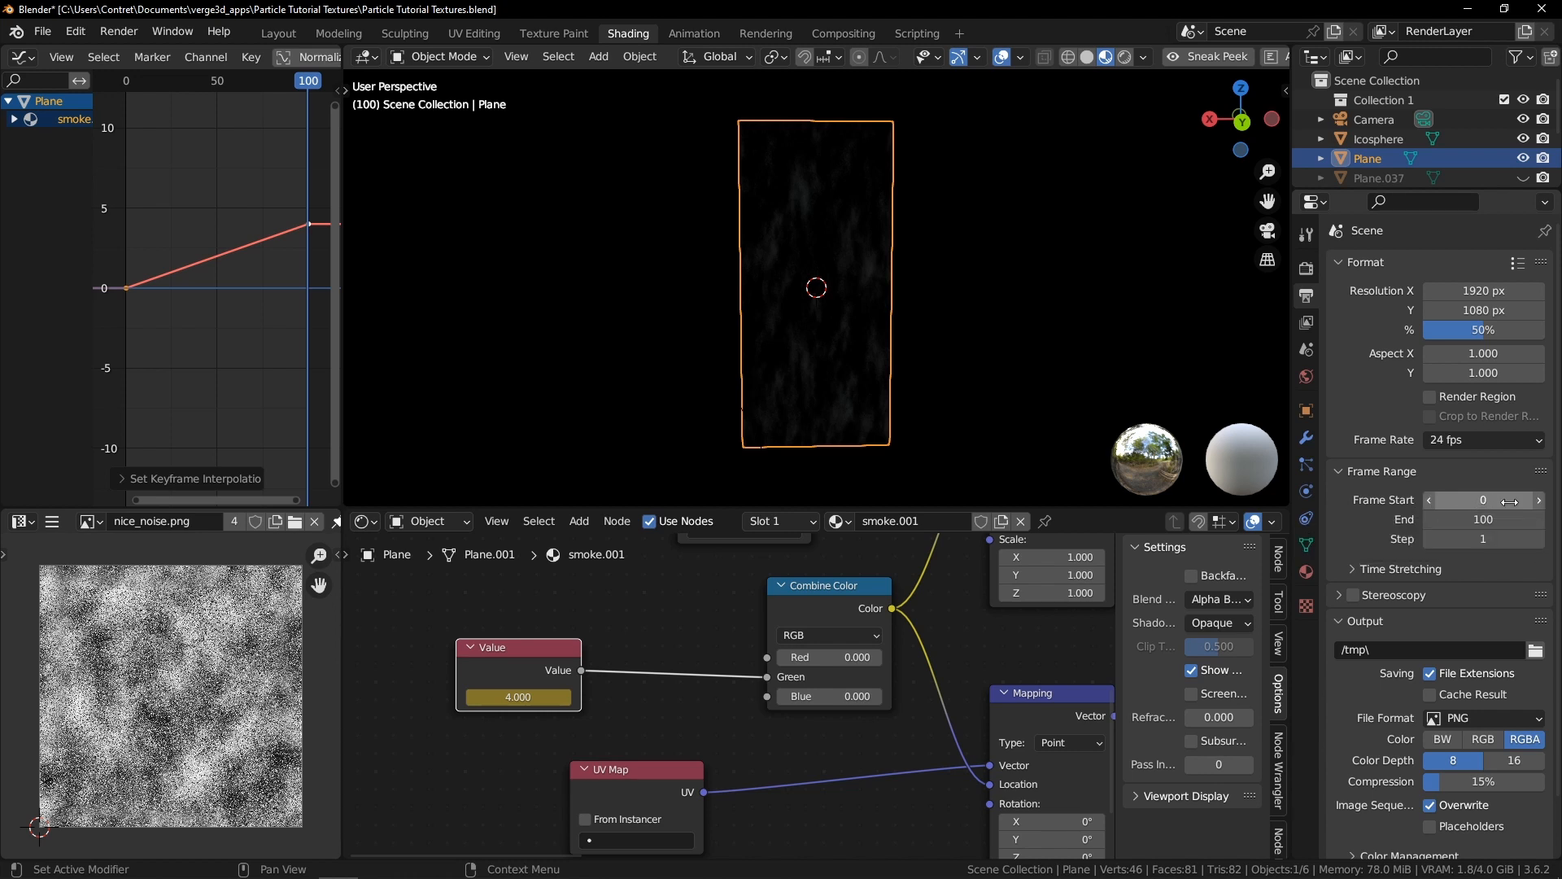
left_click(1538, 500)
left_click(1428, 503)
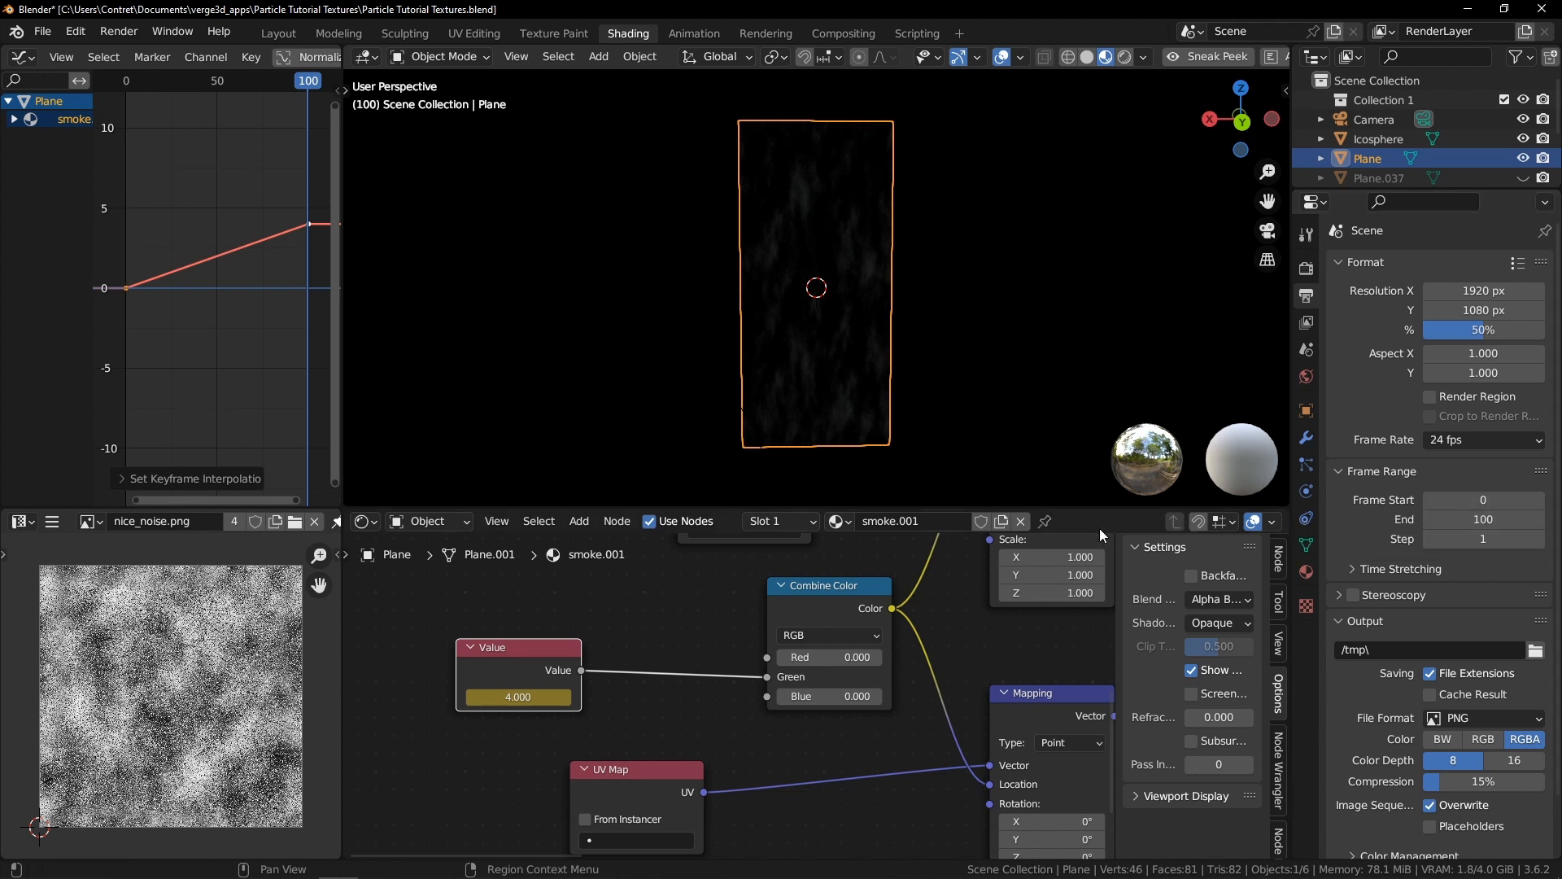
Play the animation from frame 0 and preview the scene in the browser with Sneak Peek
left_click_drag(295, 70, 109, 96)
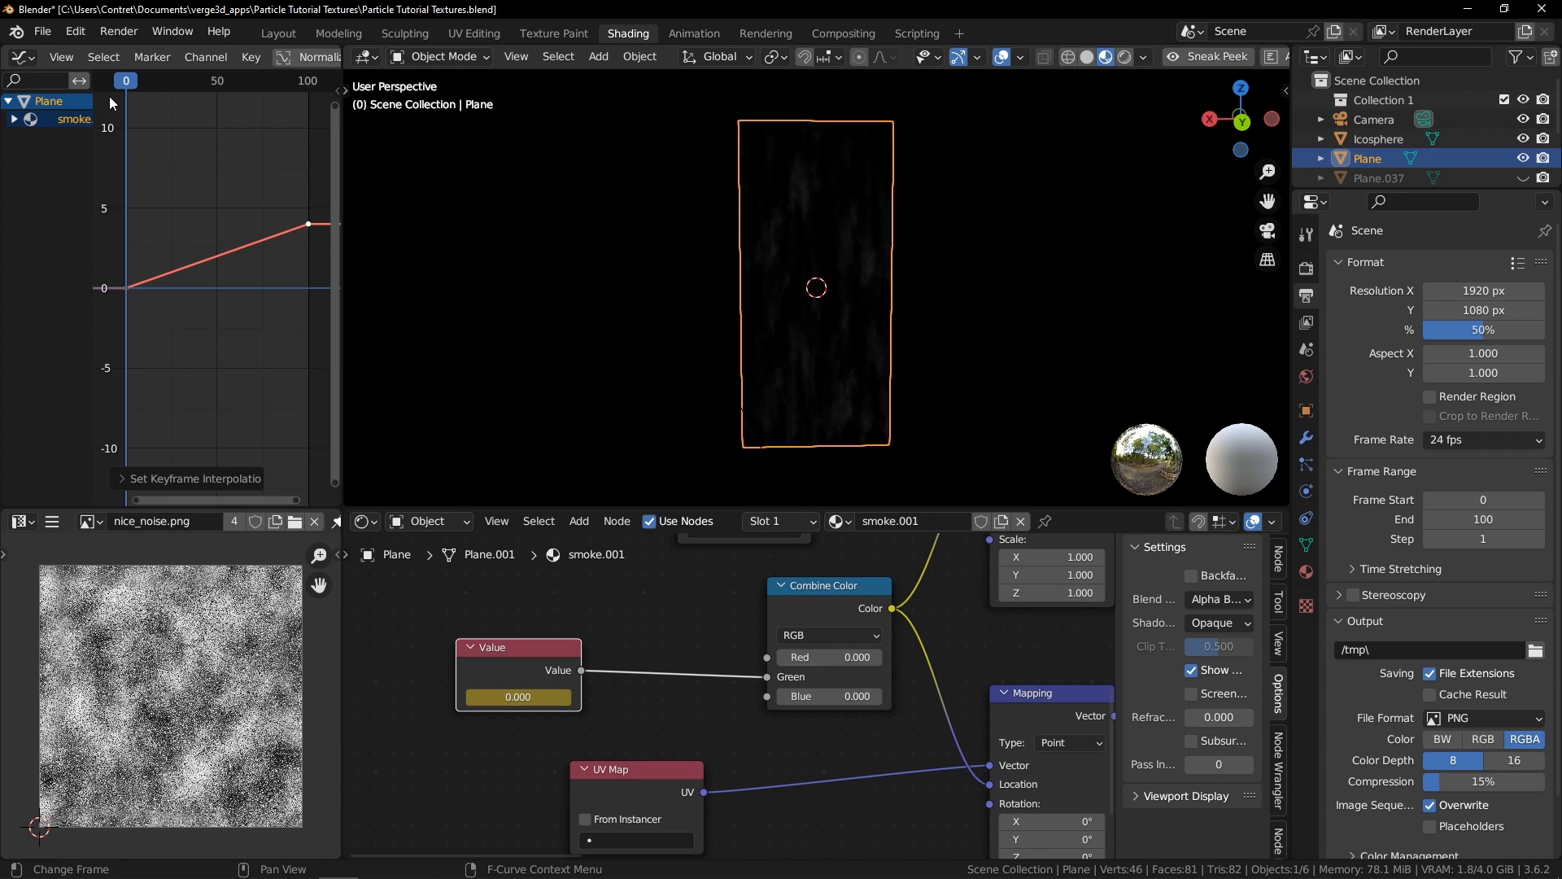
key("space")
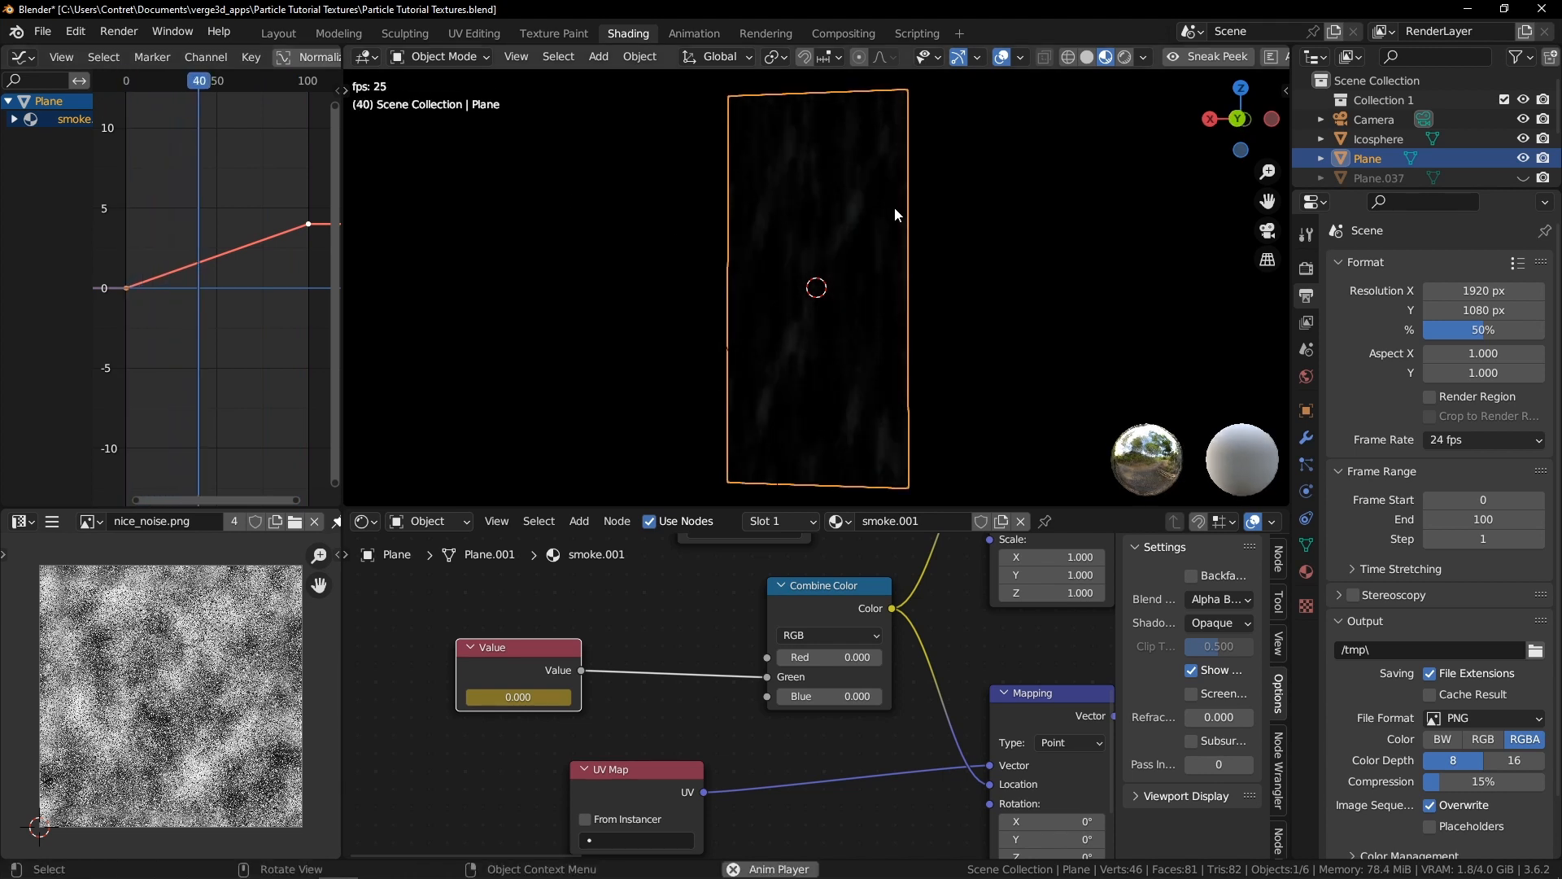
left_click(950, 207)
right_click(1140, 223, "shift")
middle_click_drag(1061, 197, 1007, 198)
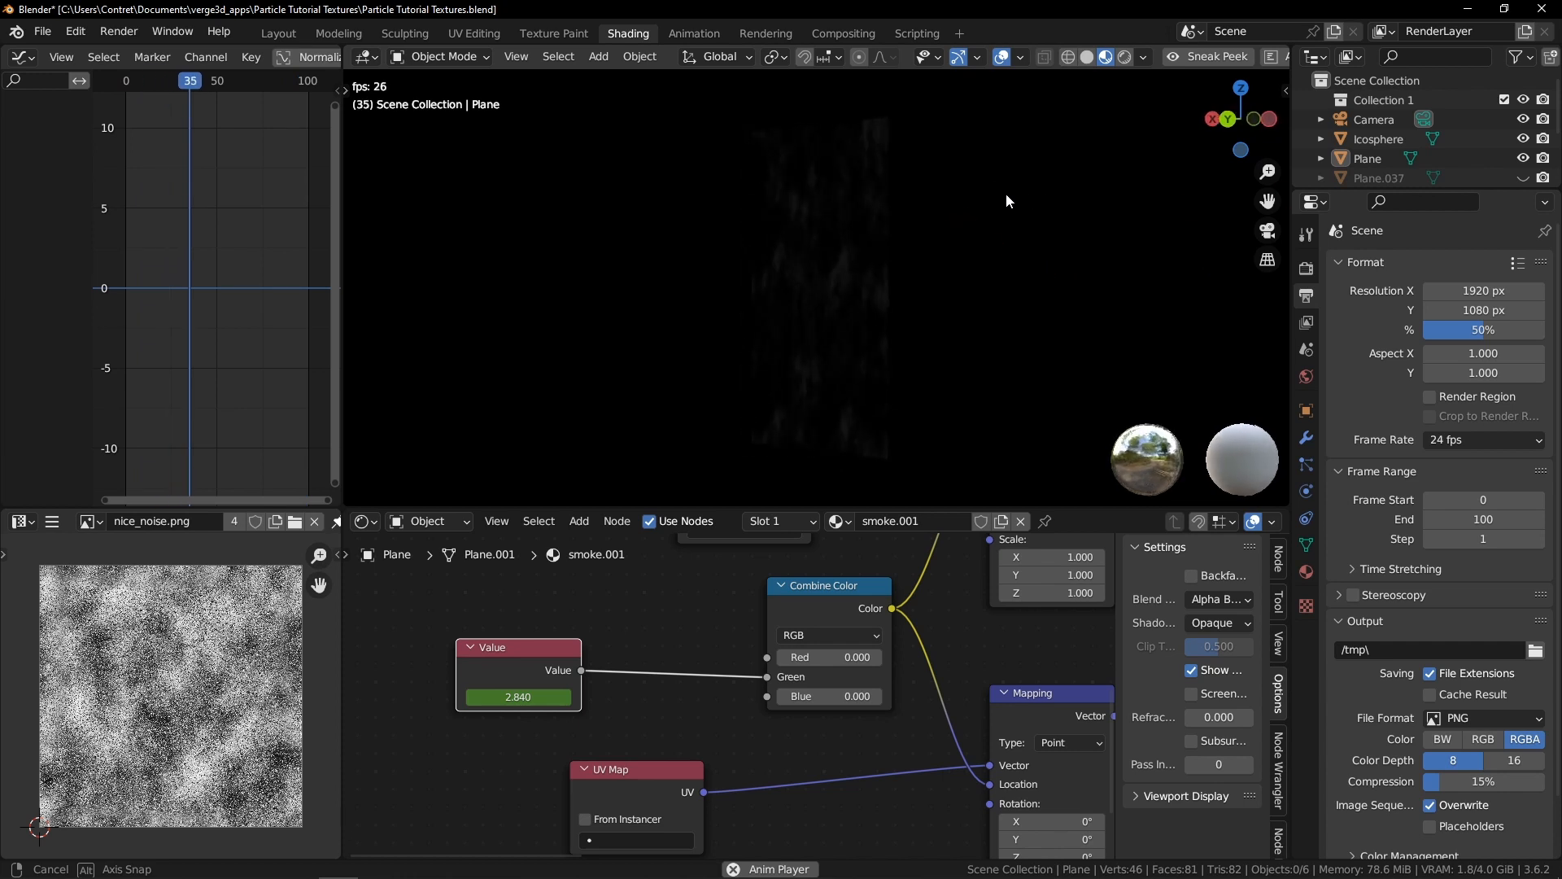
left_click(1219, 55)
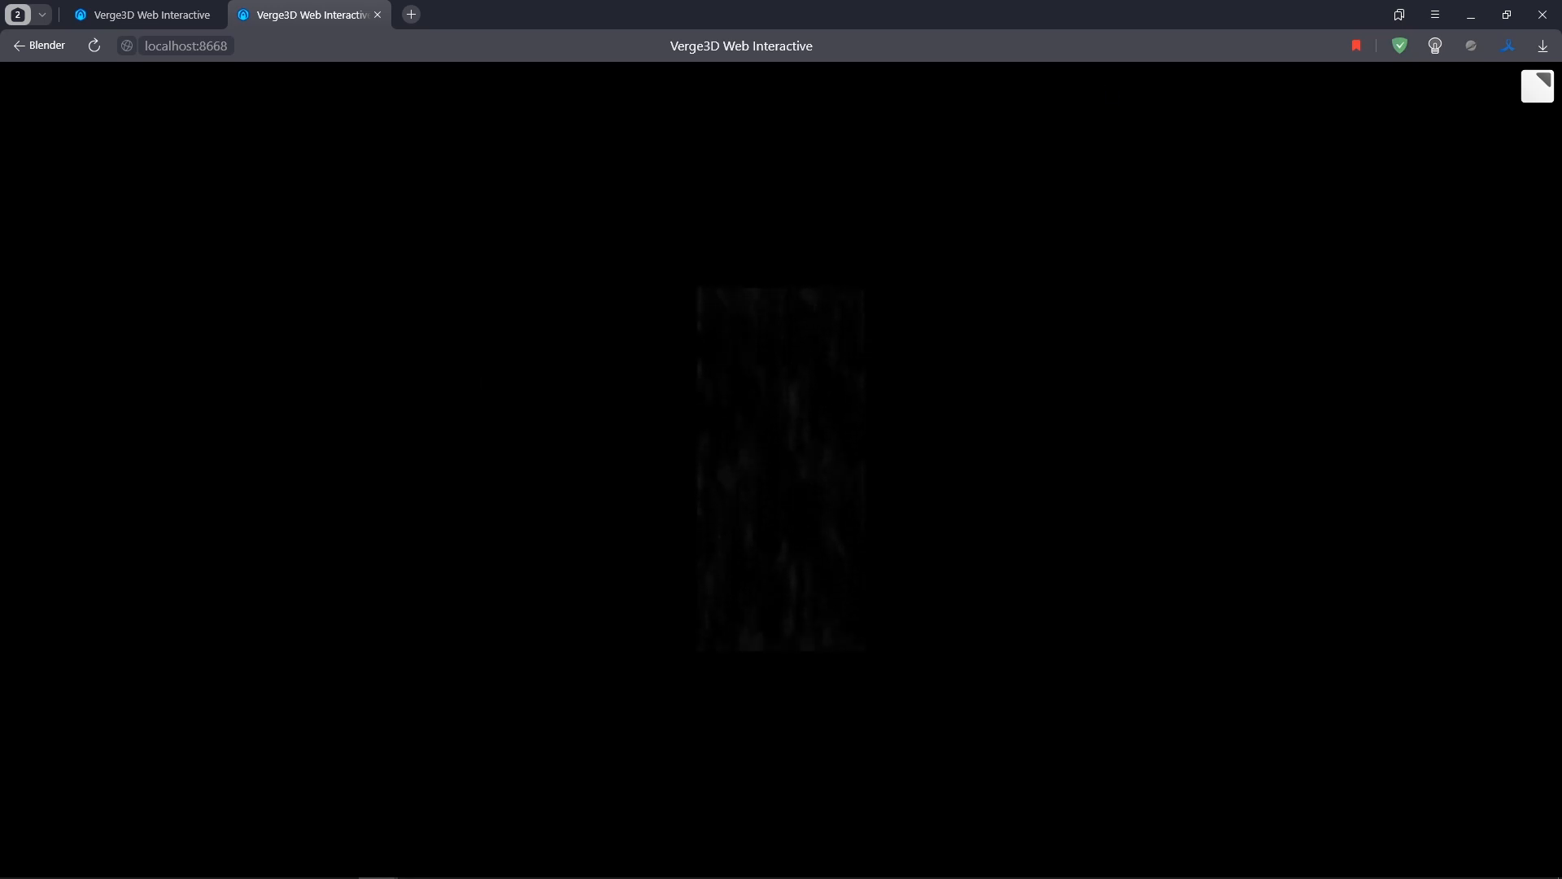
left_click(1471, 15)
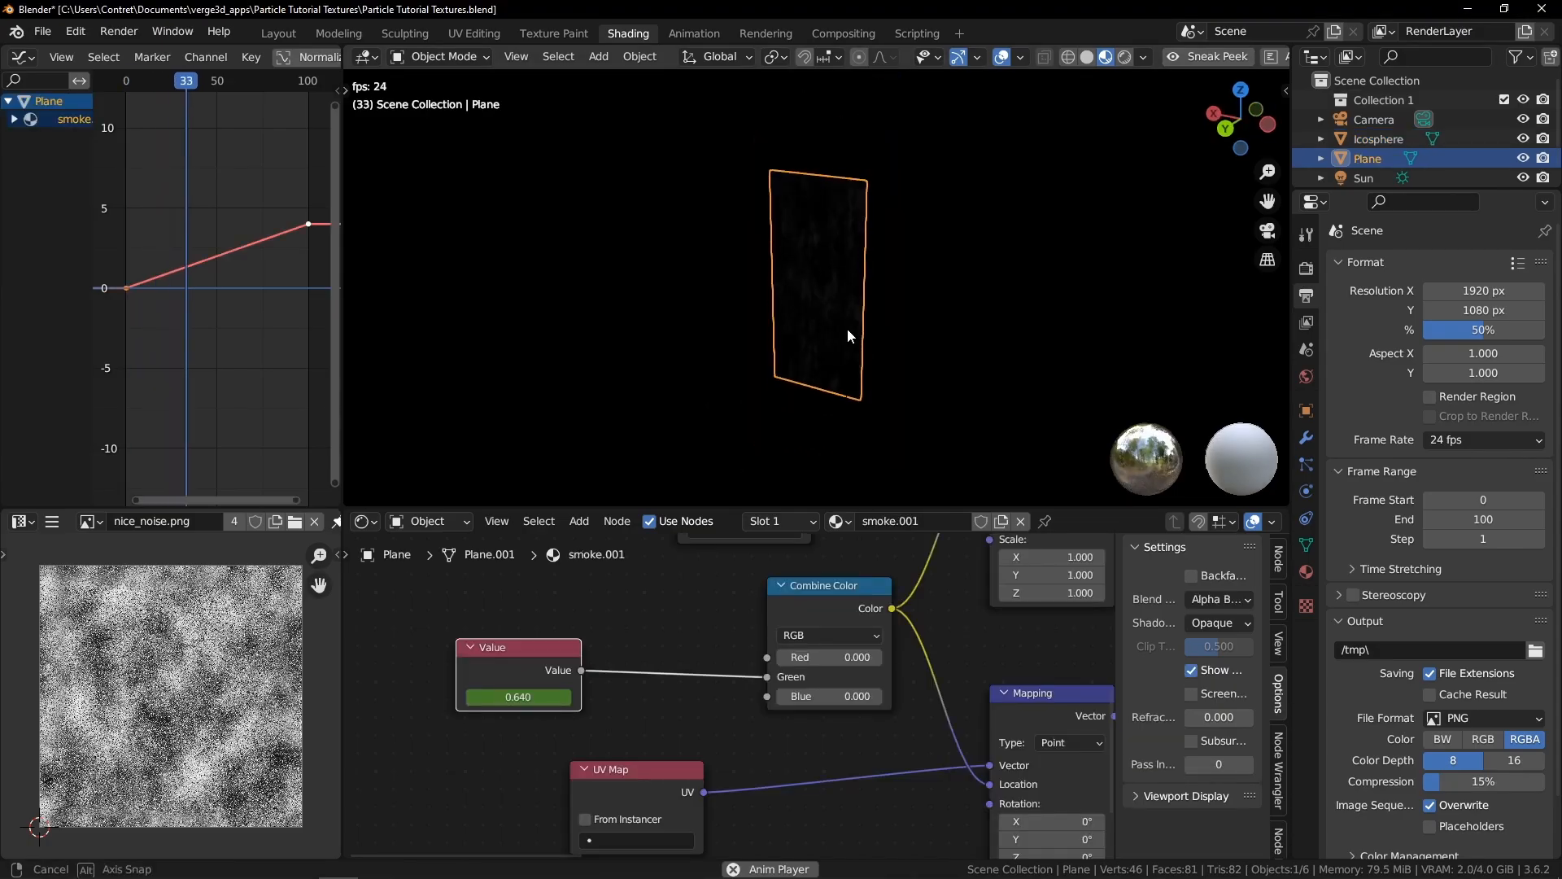
Duplicate the plane's geometry in Edit Mode and rotate the copy 90° about Z
key("Tab")
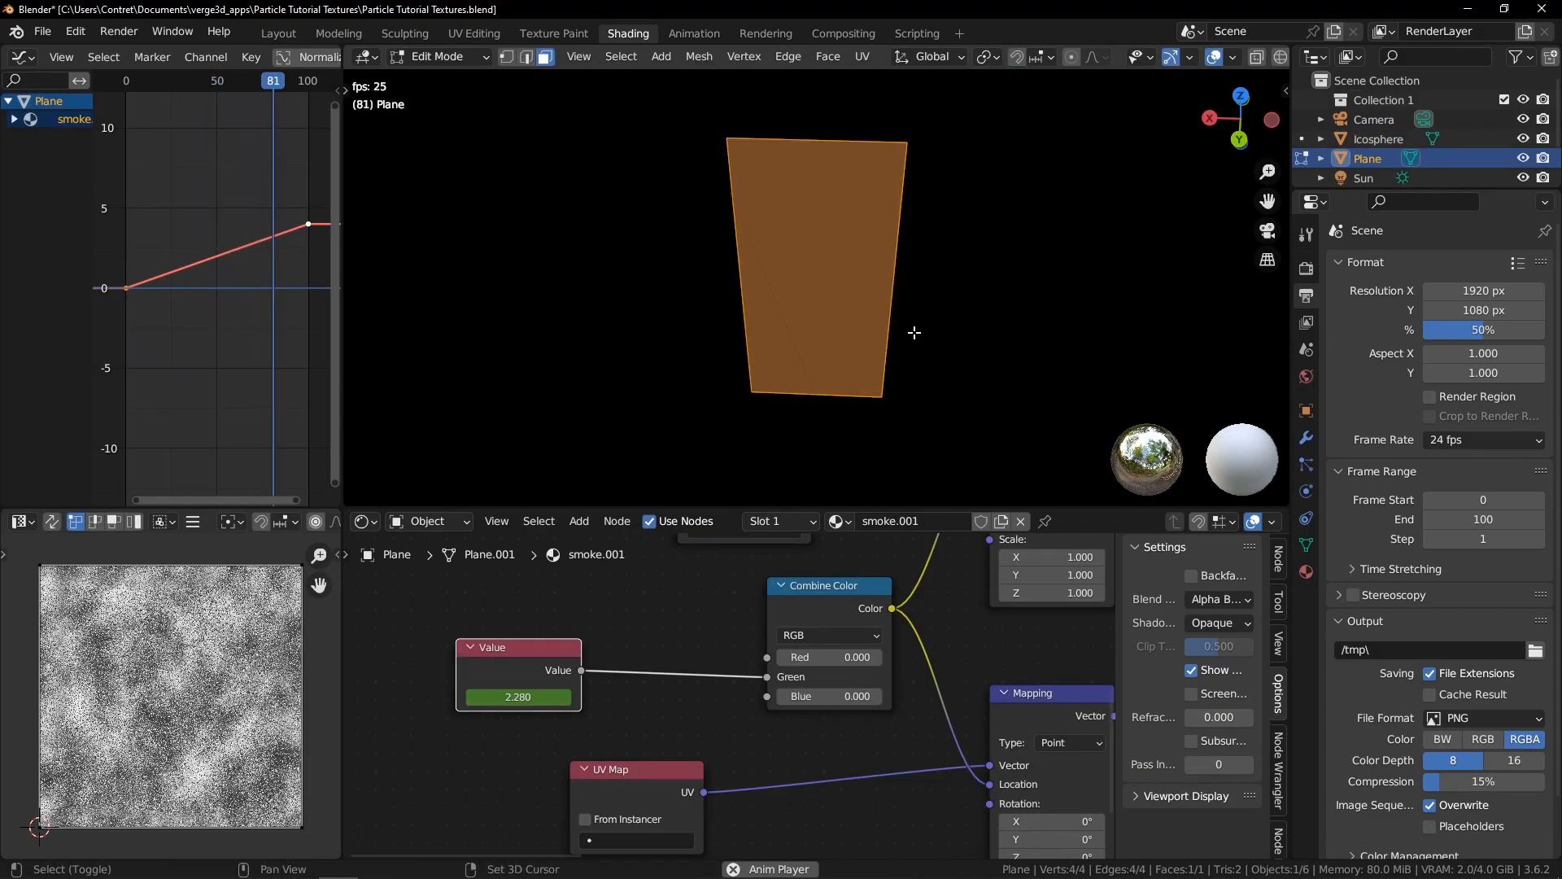
key("shift+d")
type("r90")
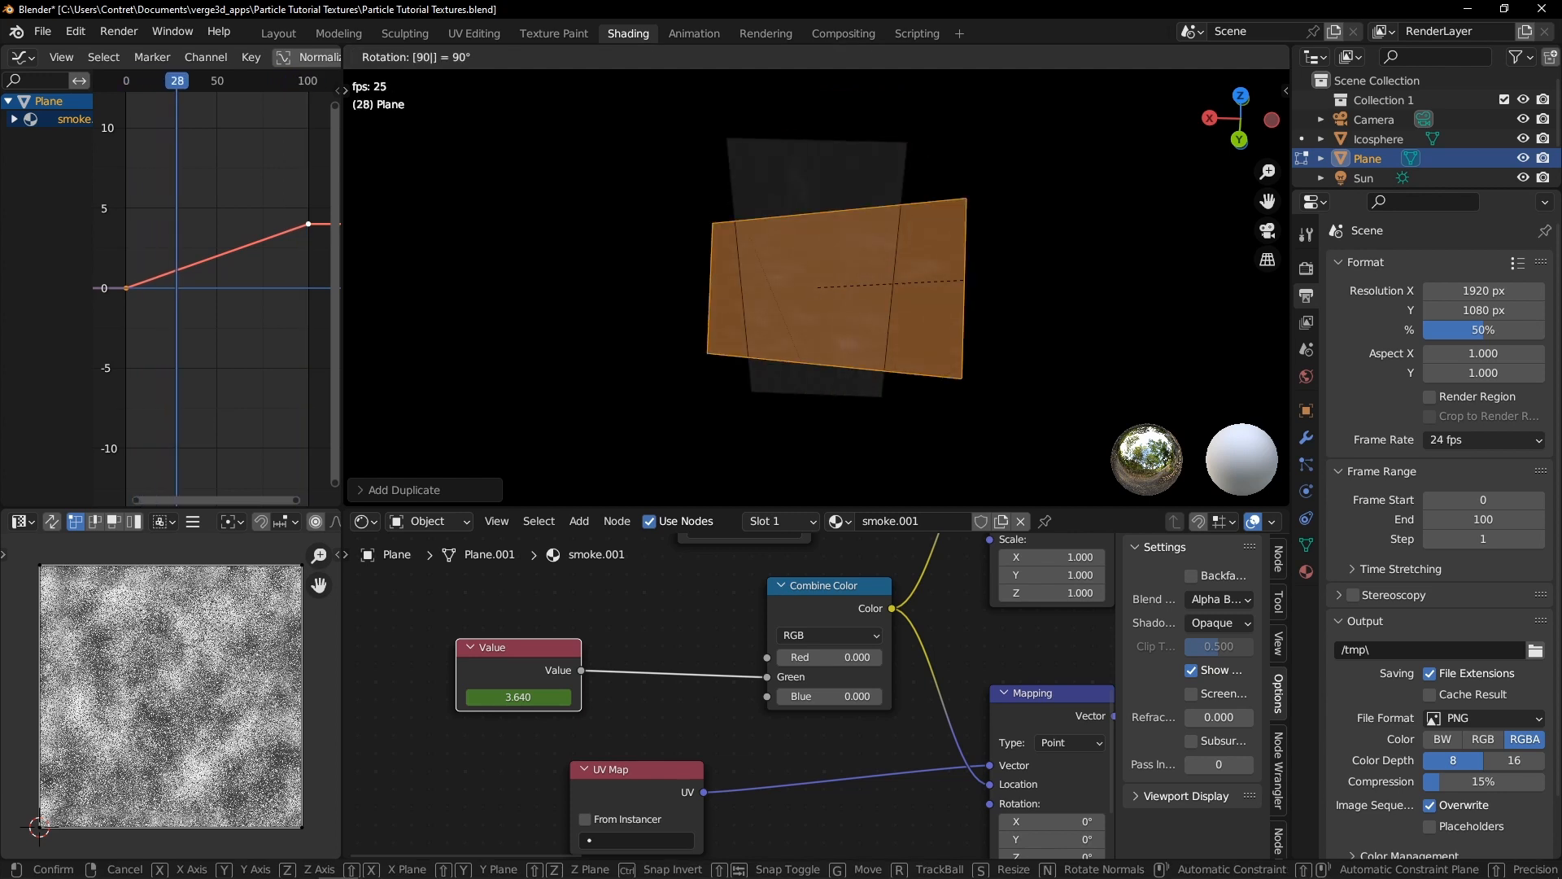
type("z")
key("Return")
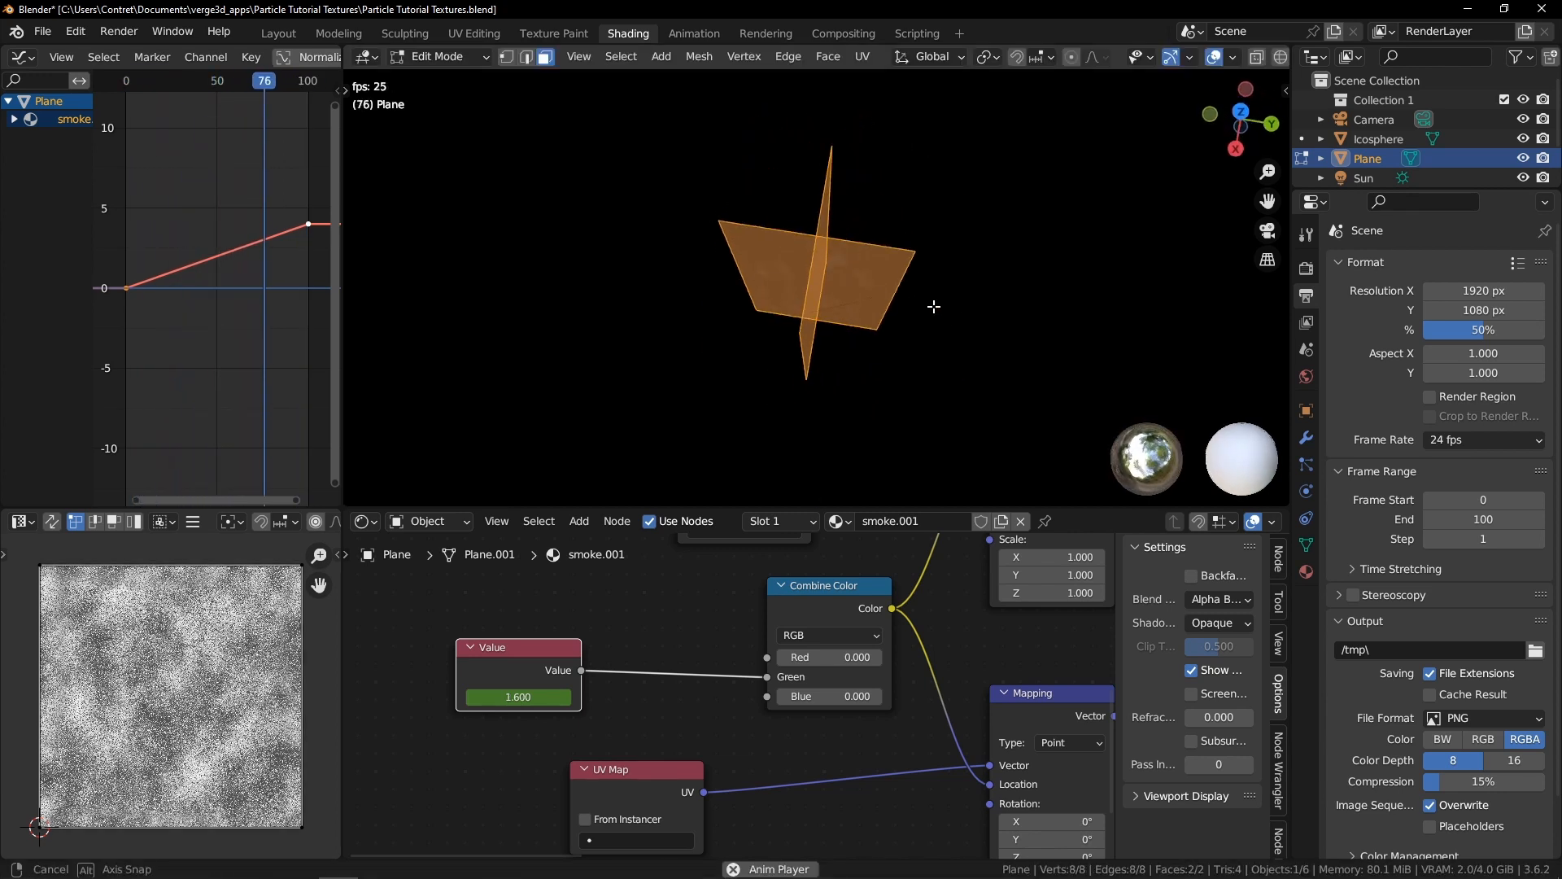
key("KP_7")
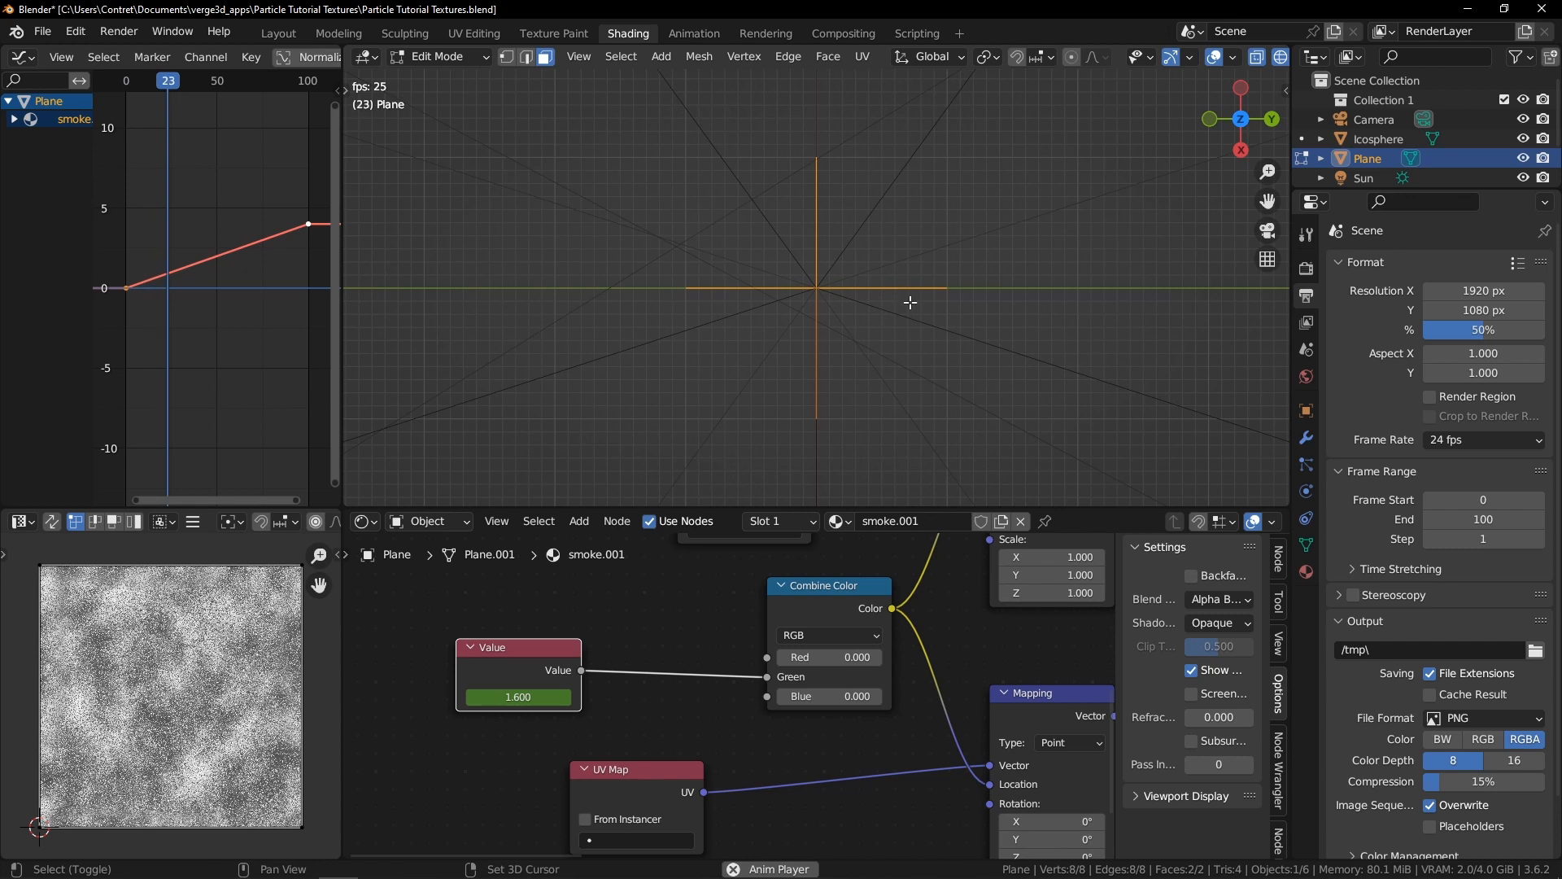
Duplicate the plane geometry again and rotate the copy 45°
key("shift+d")
type("r45")
key("Return")
Switch the viewport shading to Material Preview
middle_click_drag(963, 247, 864, 189)
key("z")
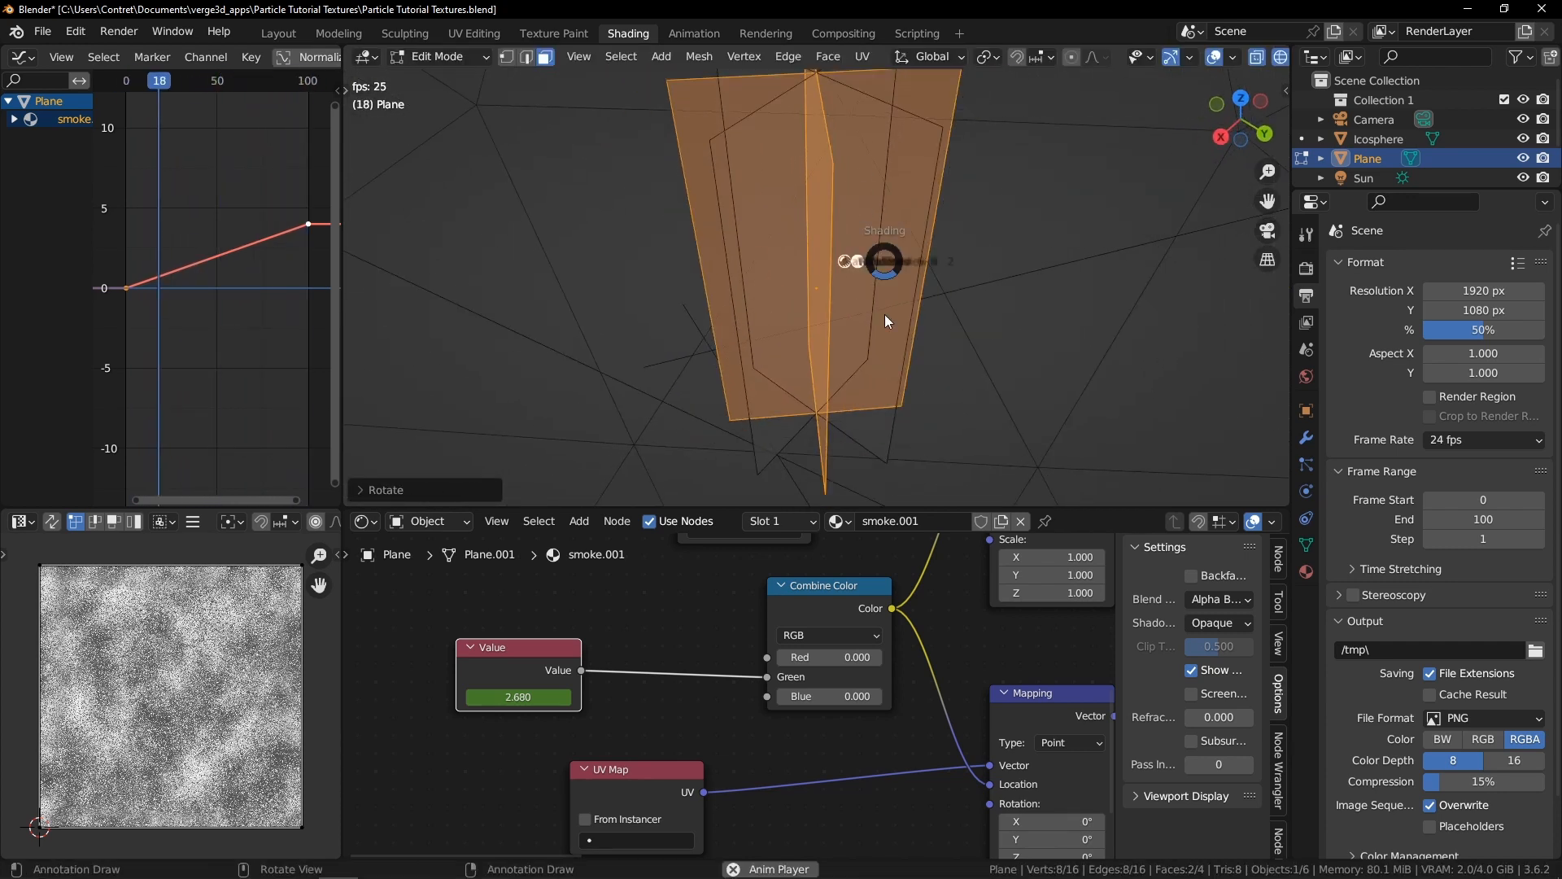
scroll(909, 270, "down", 3)
middle_click_drag(911, 268, 831, 272)
left_click(795, 234)
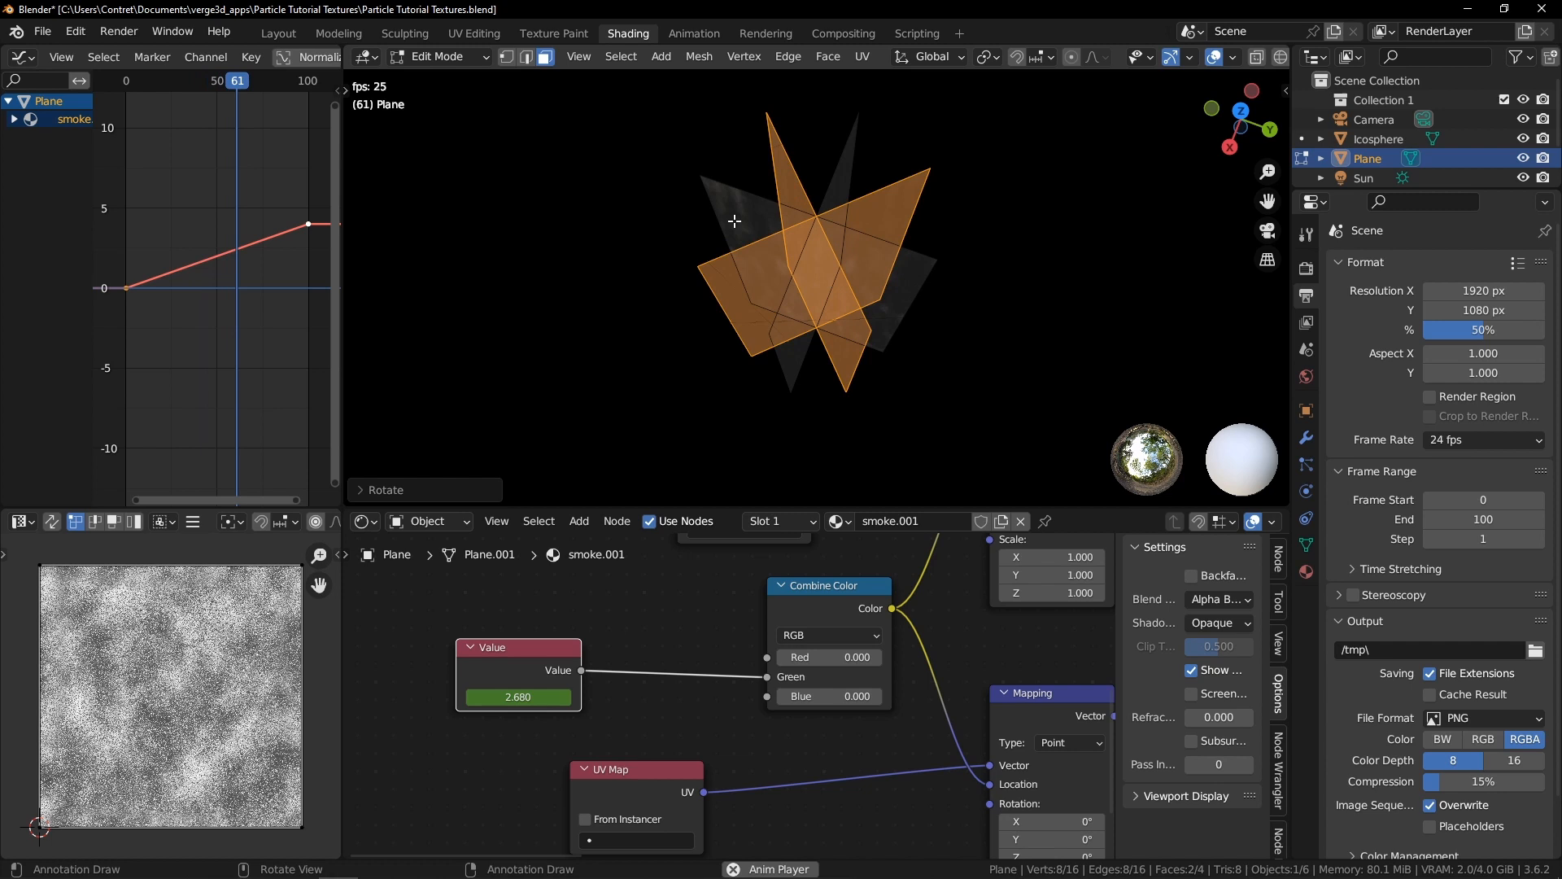
middle_click_drag(754, 213, 830, 140)
Preview the animated smoke planes in Object Mode and inspect the material node tree
key("Tab")
left_click(916, 254)
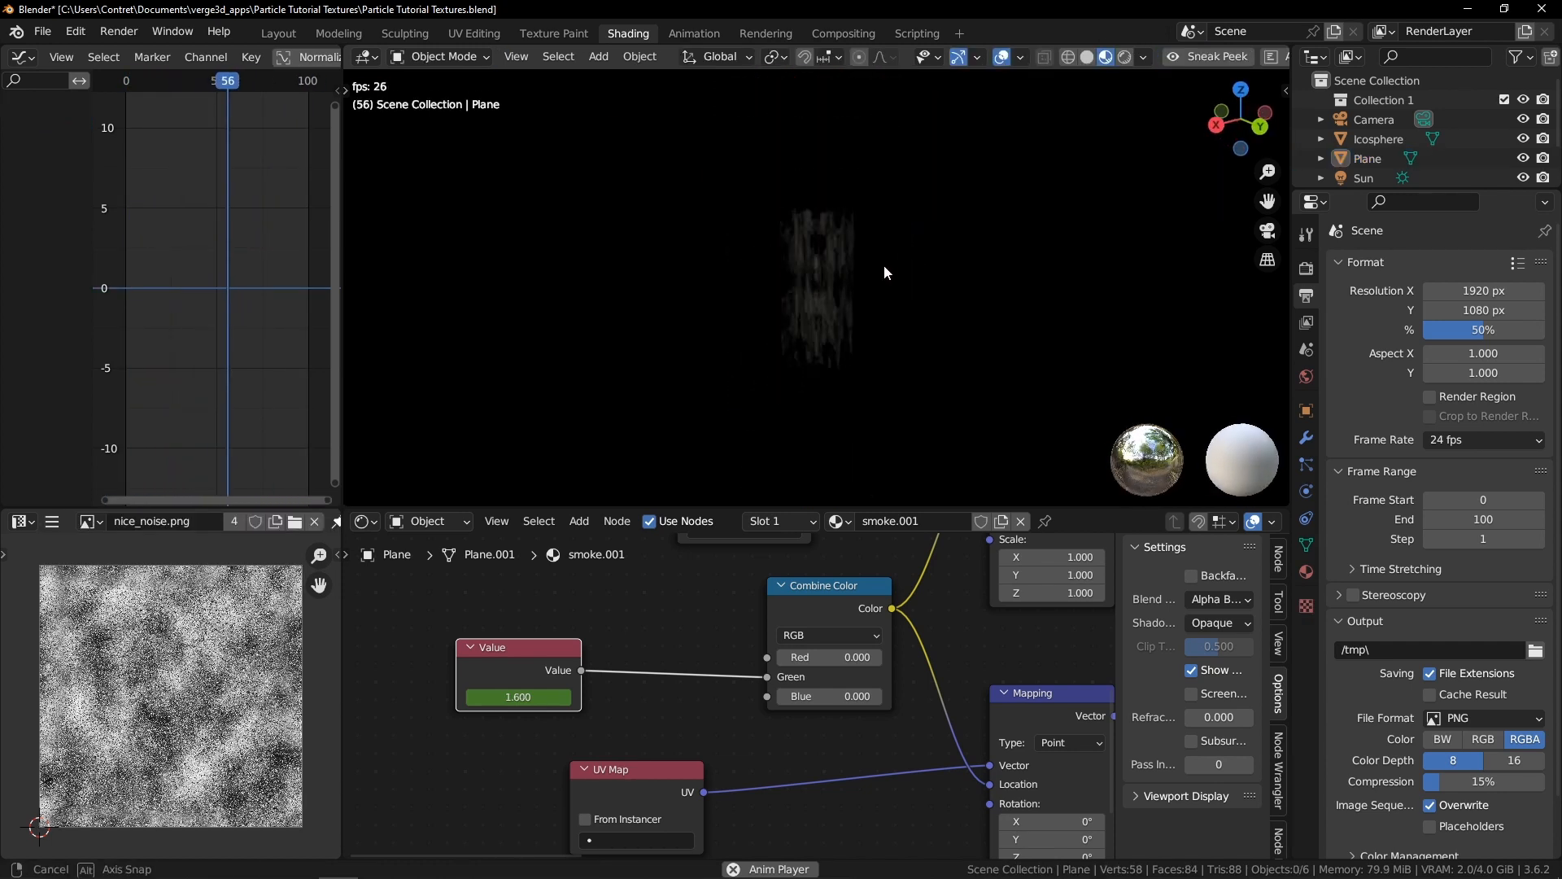
mouse_move(977, 251)
middle_mouse_down()
mouse_move(687, 243)
mouse_move(966, 237)
middle_mouse_up()
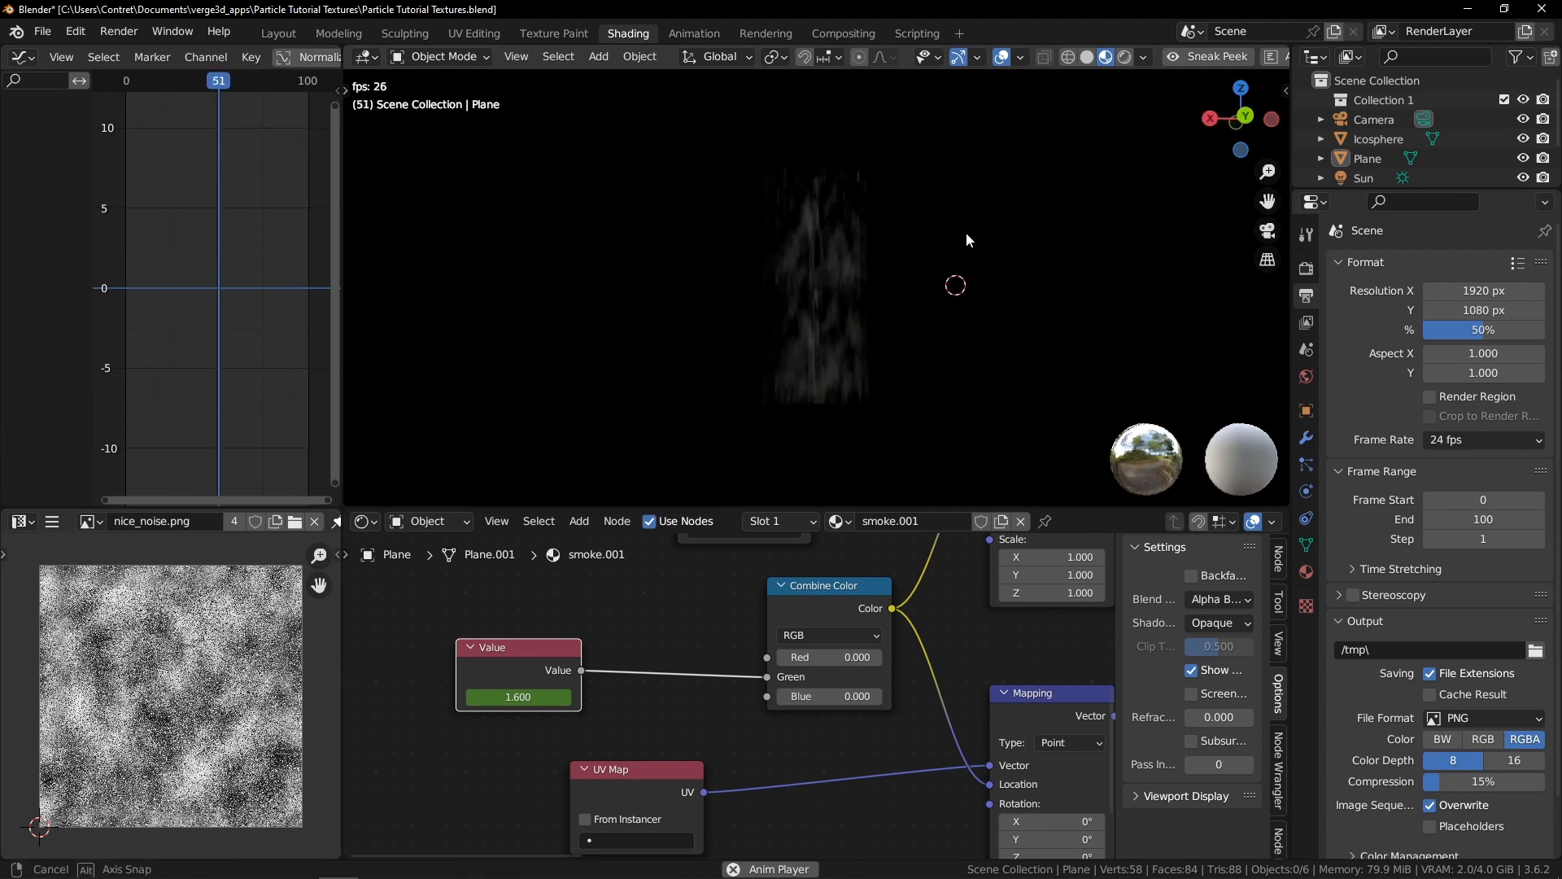
scroll(951, 251, "up", 3)
middle_click_drag(887, 266, 1068, 269)
scroll(1066, 279, "down", 2)
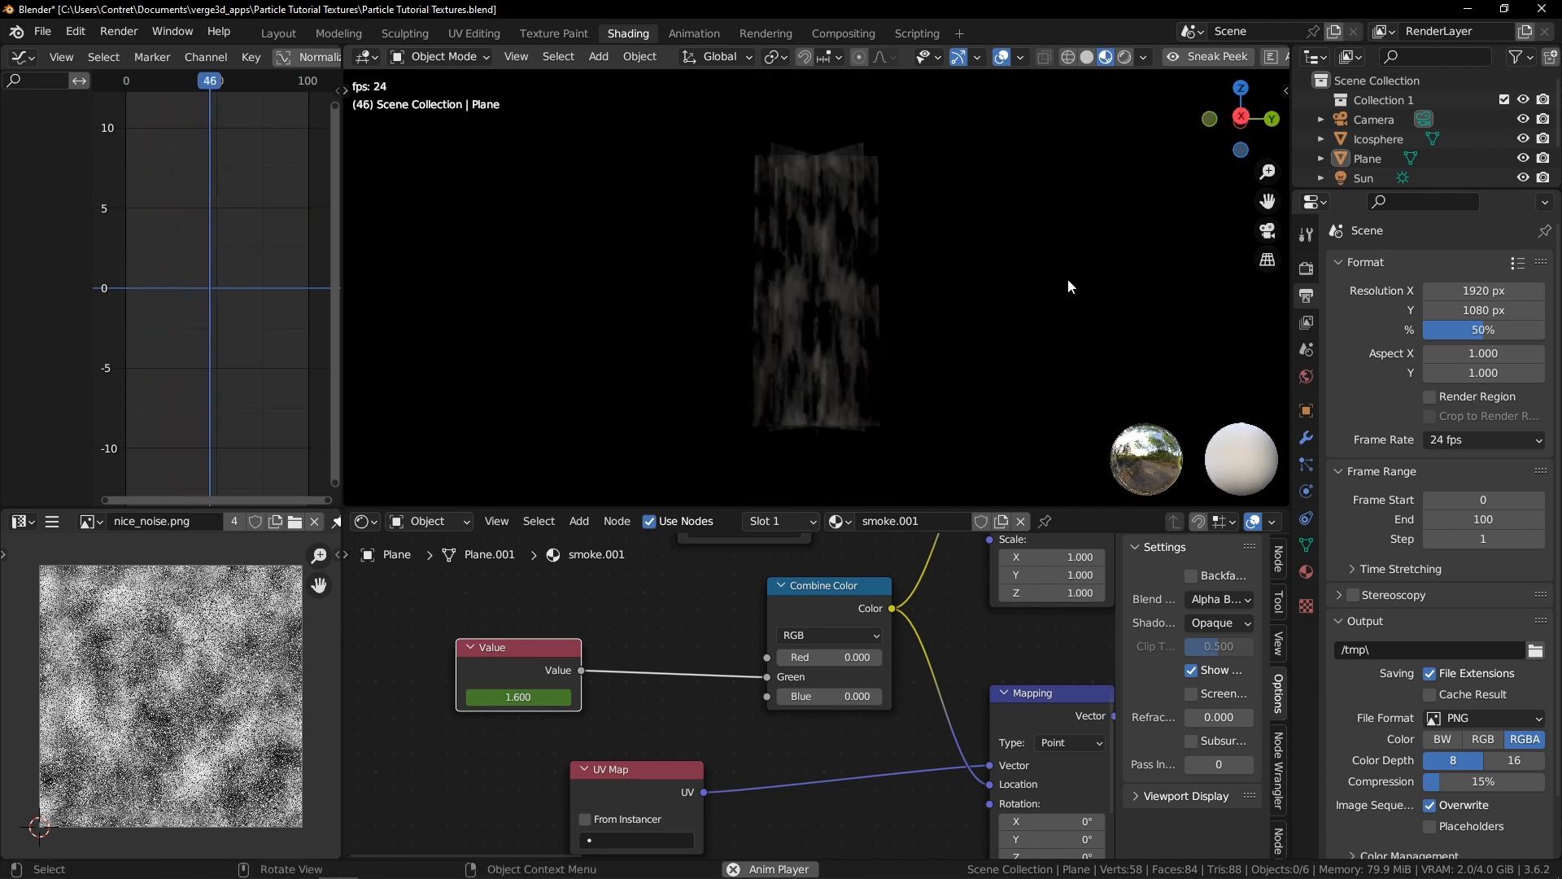
middle_click_drag(877, 213, 832, 218)
scroll(1033, 596, "down", 4)
middle_click_drag(1048, 598, 637, 561)
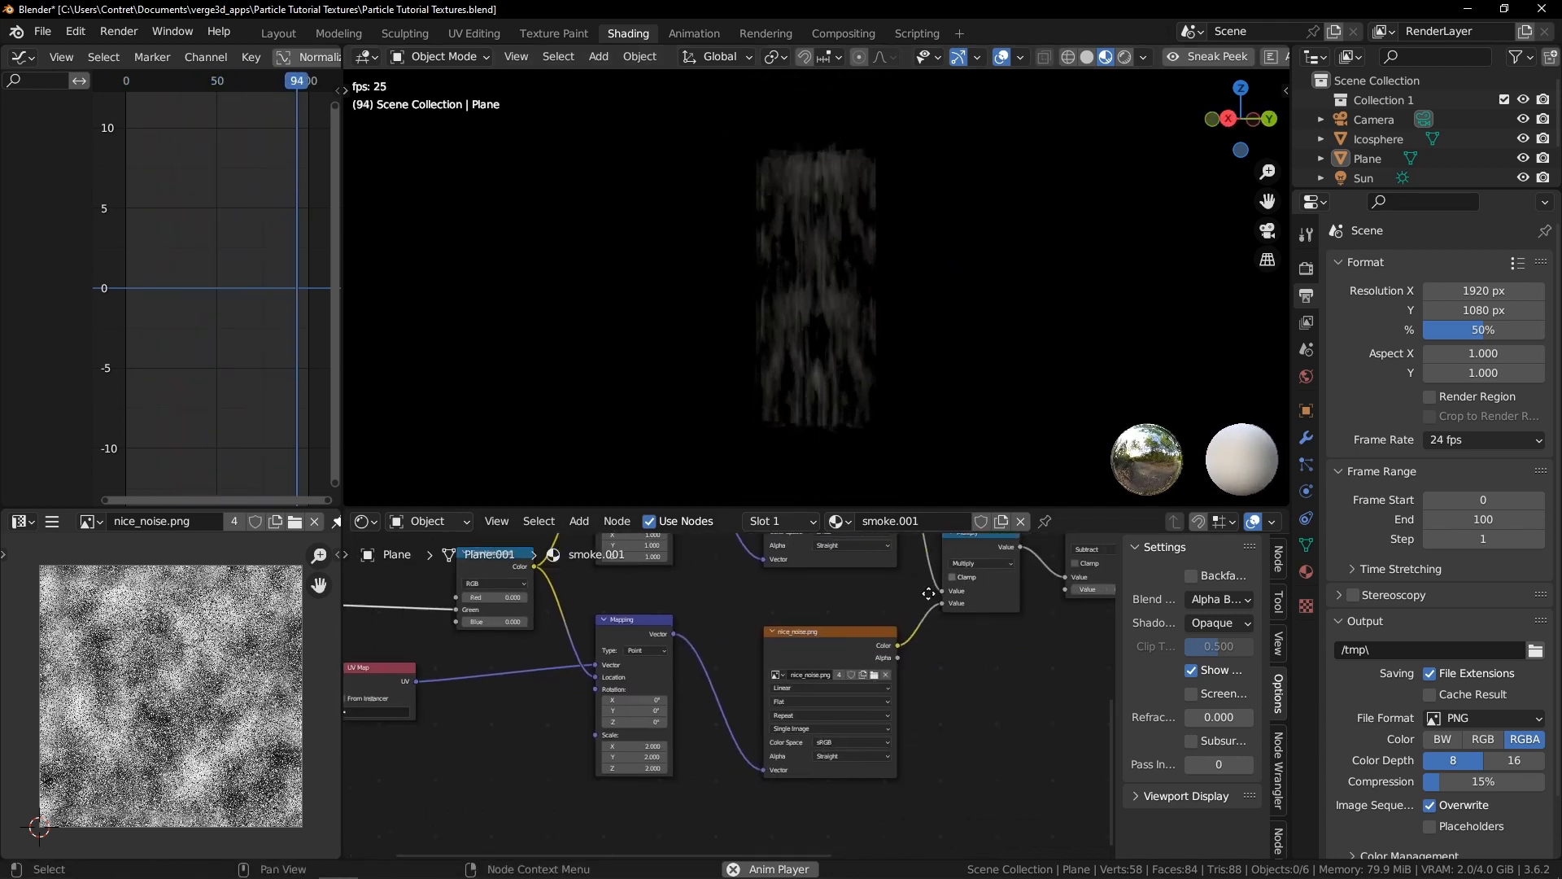
scroll(995, 586, "up", 3)
middle_click_drag(986, 666, 661, 666)
mouse_move(929, 690)
left_mouse_down("shift")
mouse_move(960, 689)
mouse_move(946, 690)
left_mouse_up("shift")
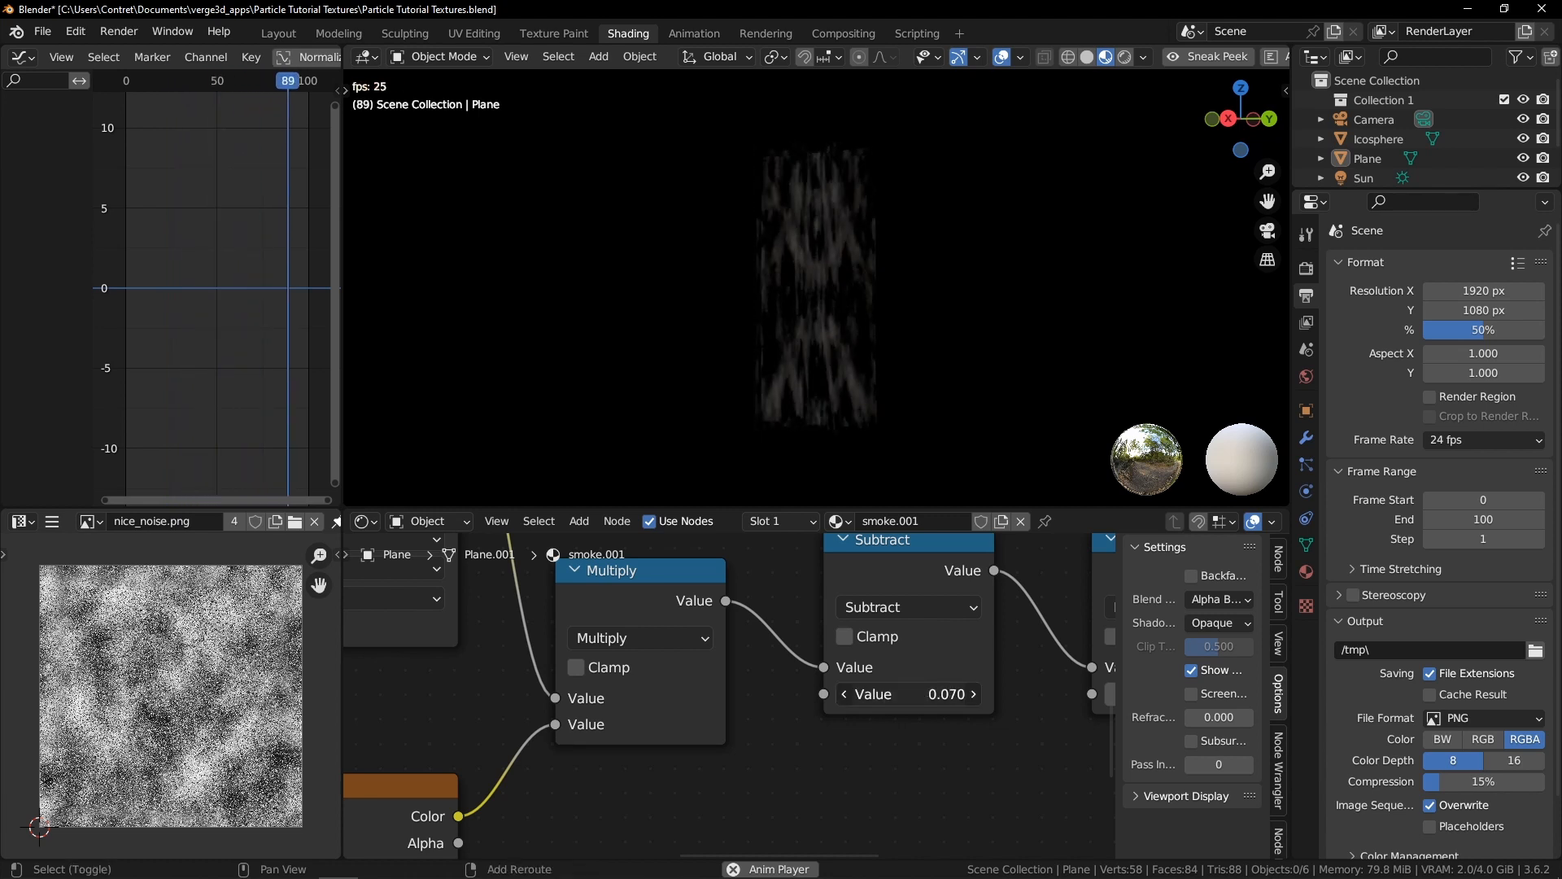
middle_click_drag(942, 668, 725, 655)
Examine the planes' UV layout in Edit Mode and preview the animation again
key("ctrl+Tab")
left_click(1007, 318)
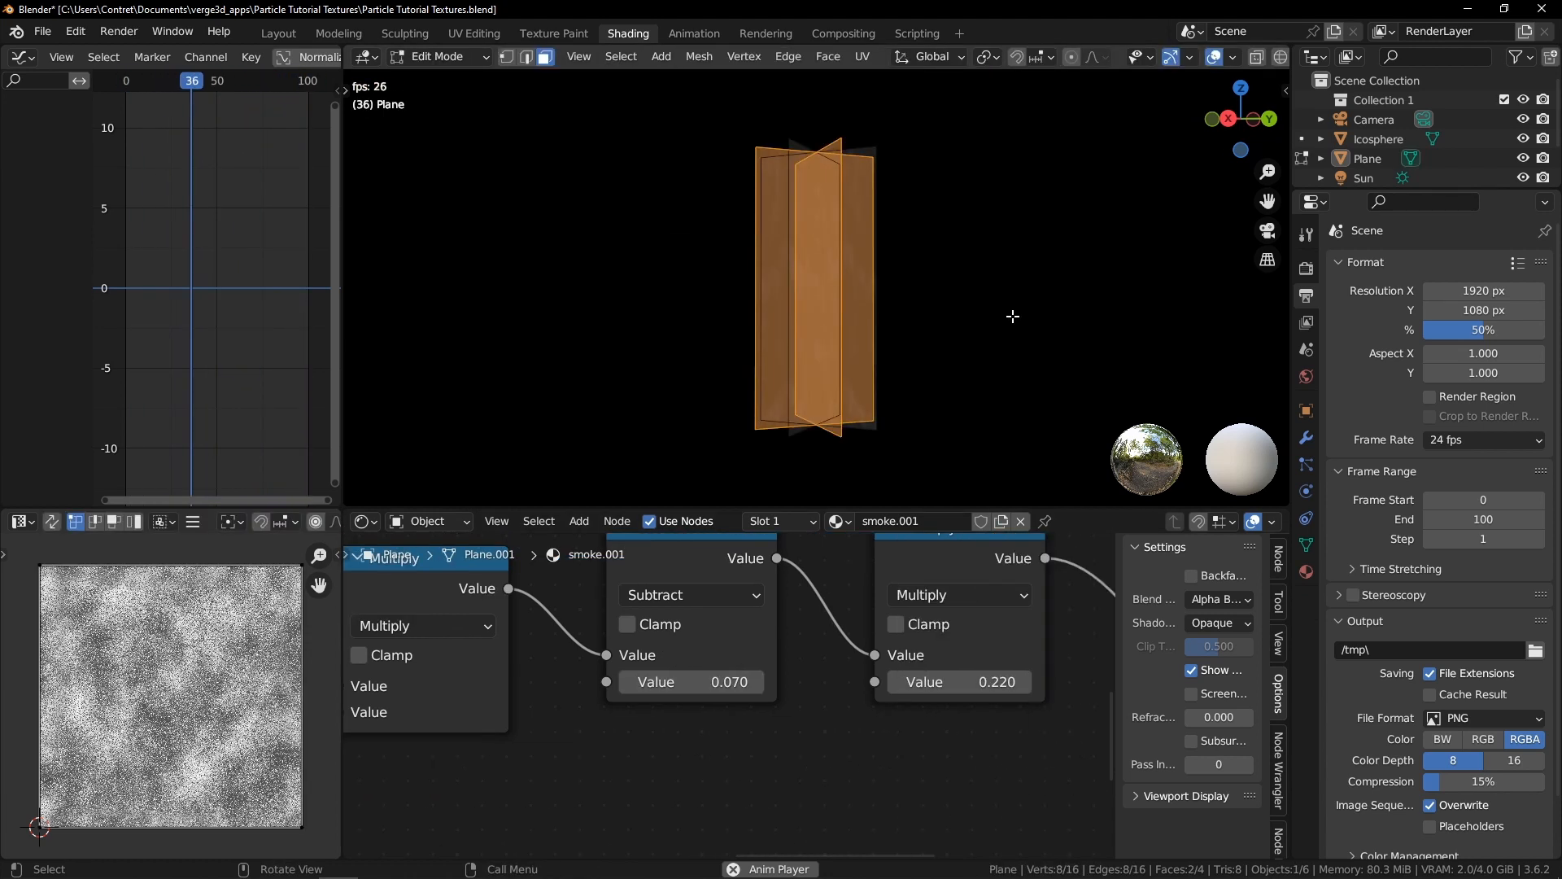
scroll(206, 653, "down", 5)
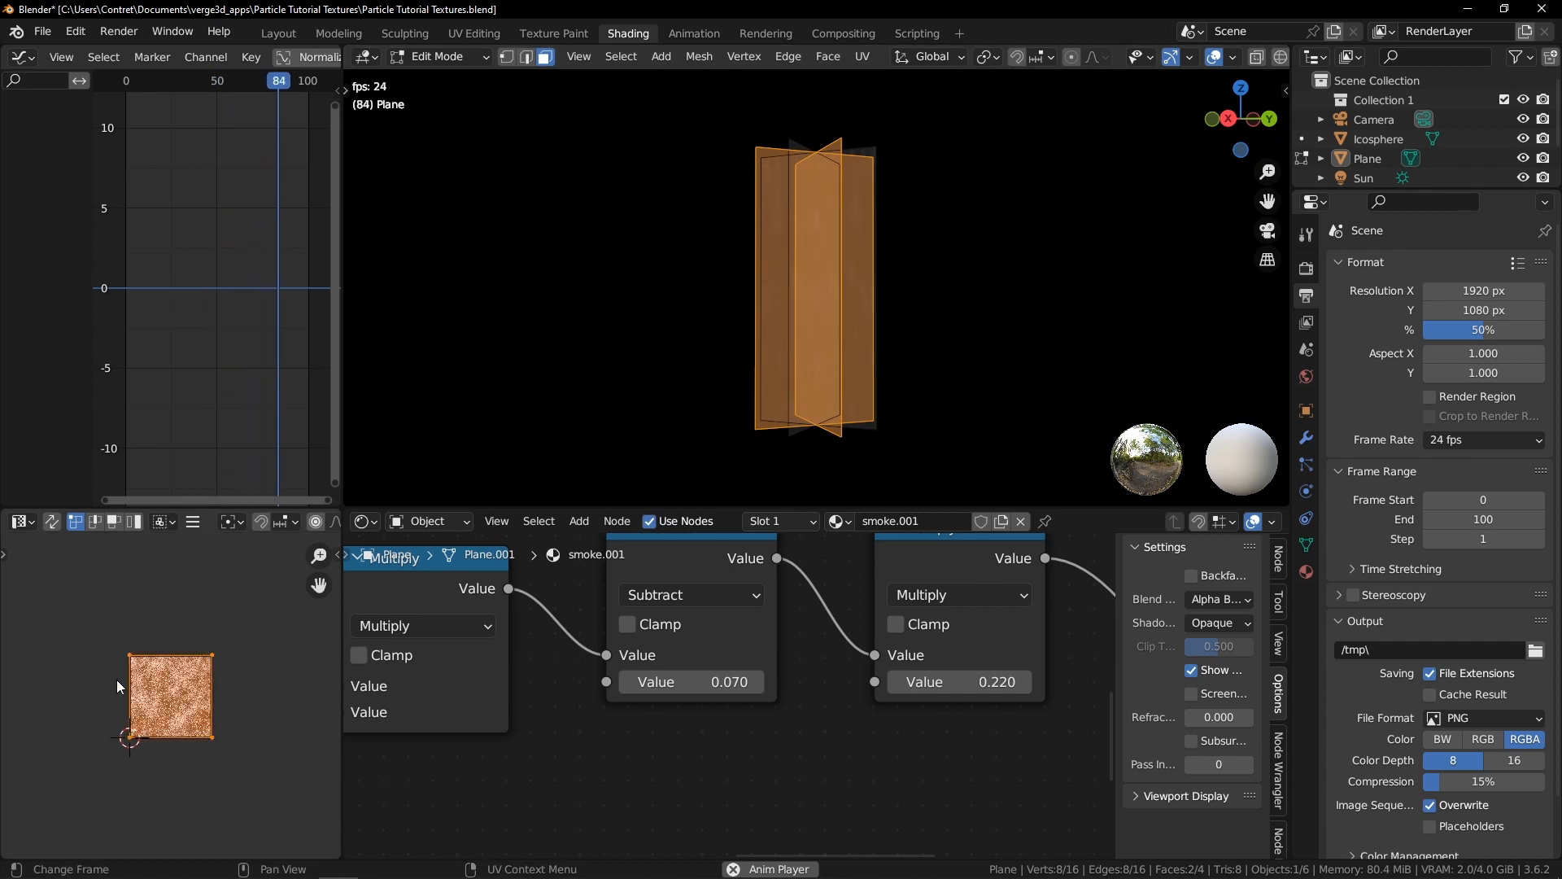
middle_click_drag(866, 188, 836, 227)
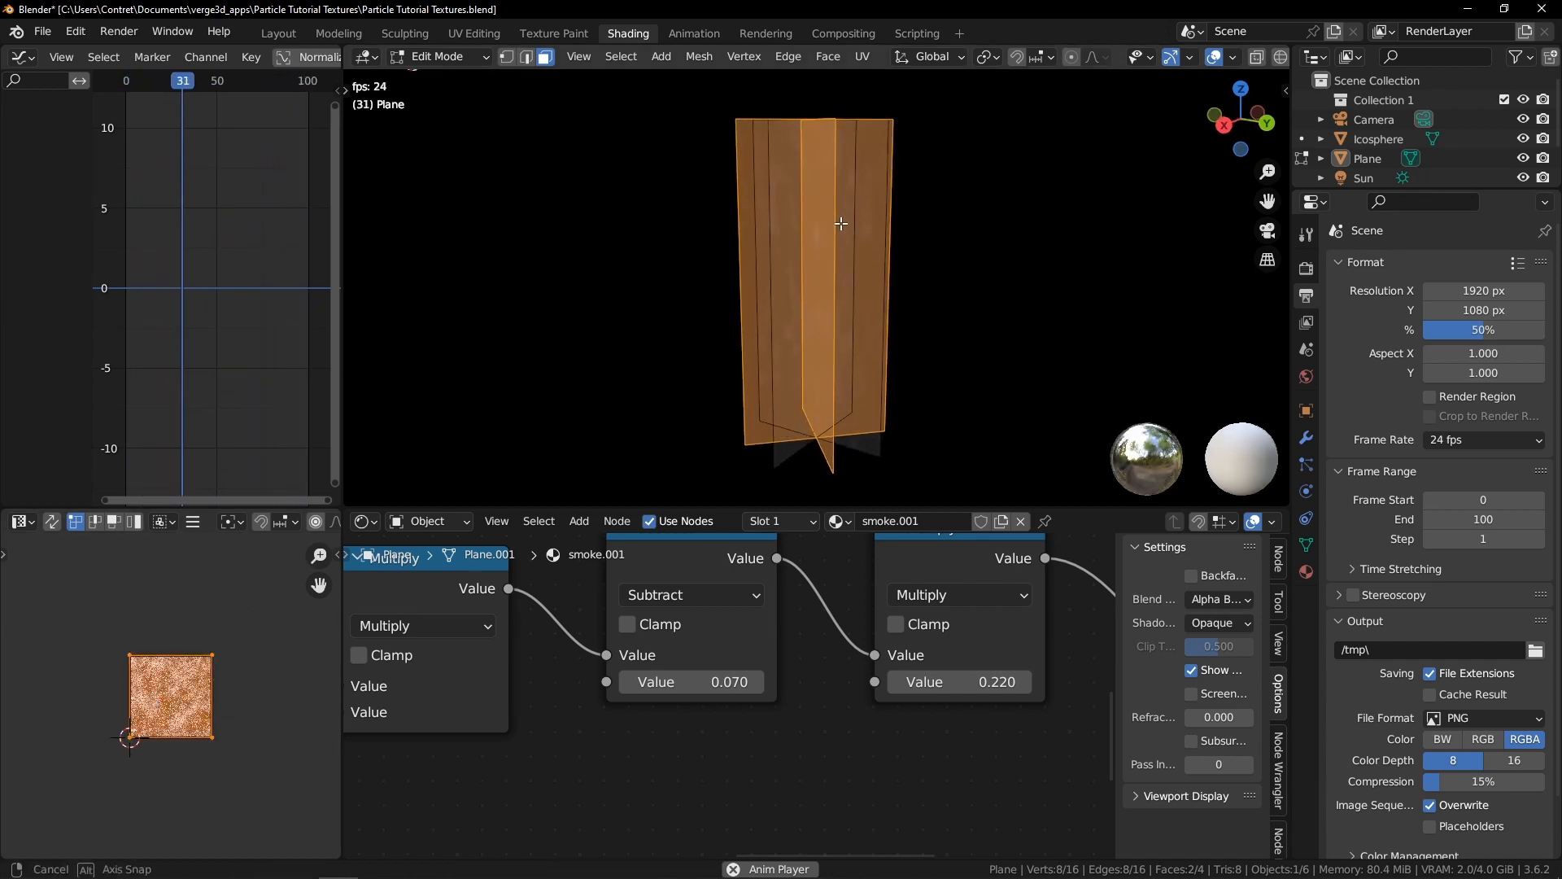
middle_click_drag(715, 240, 569, 488)
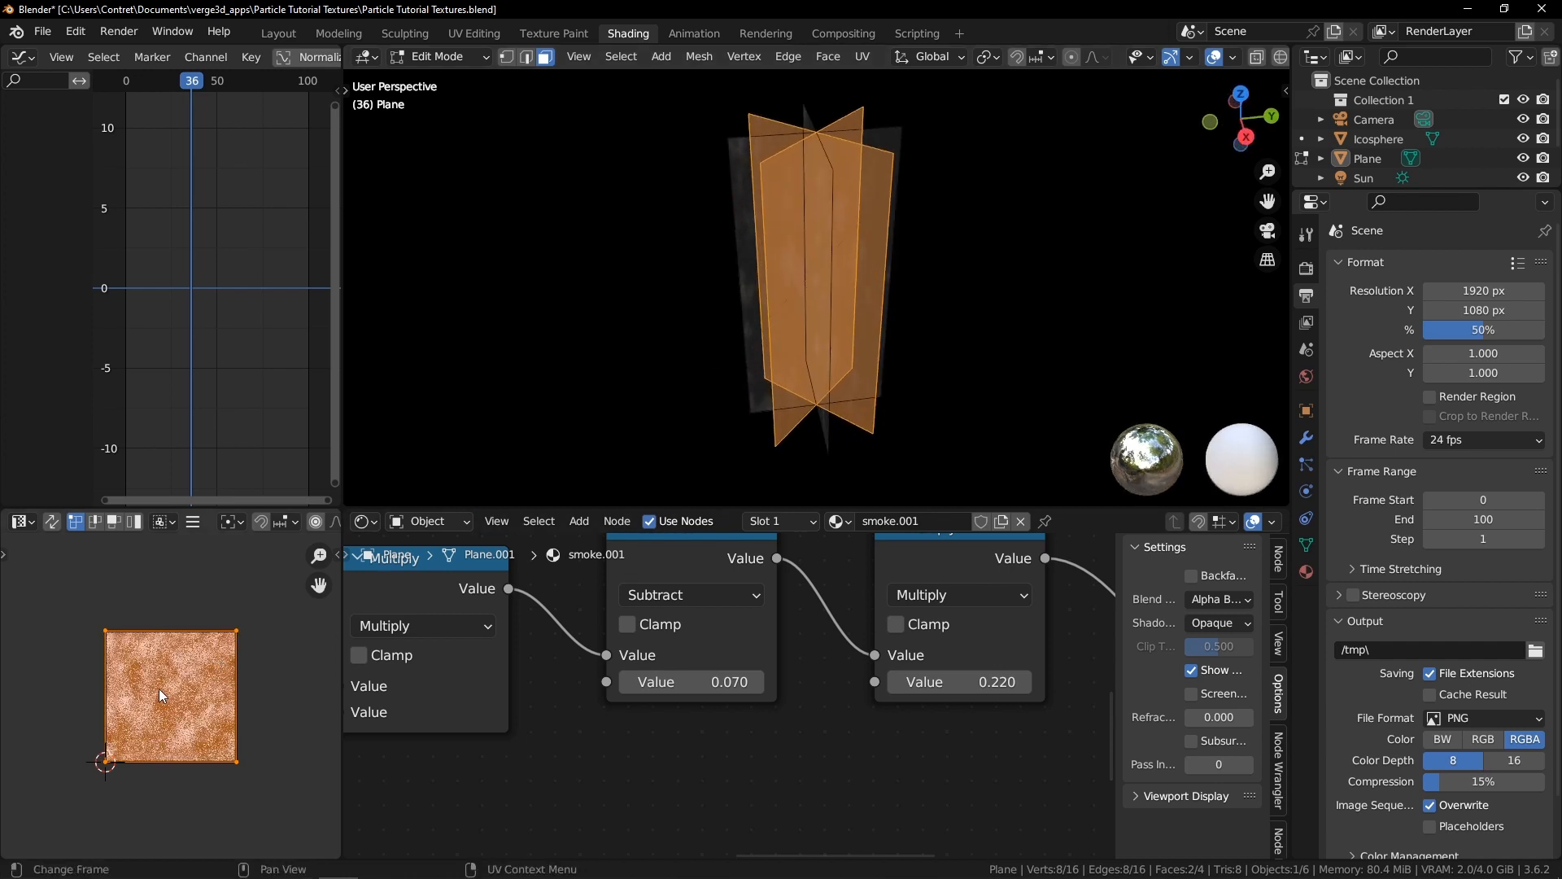
key("Tab")
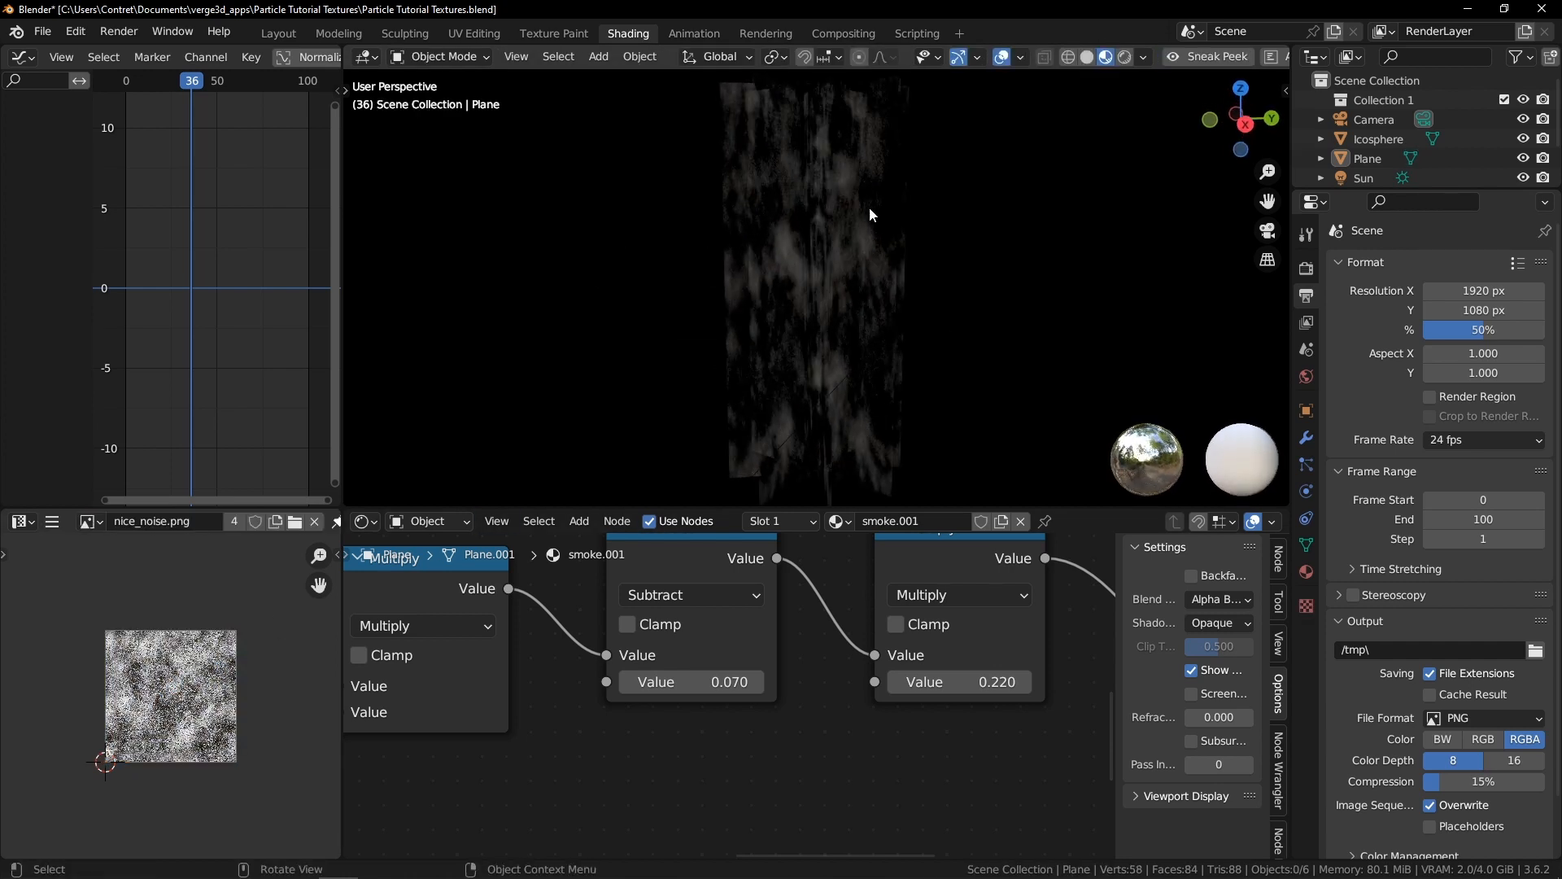
key("space")
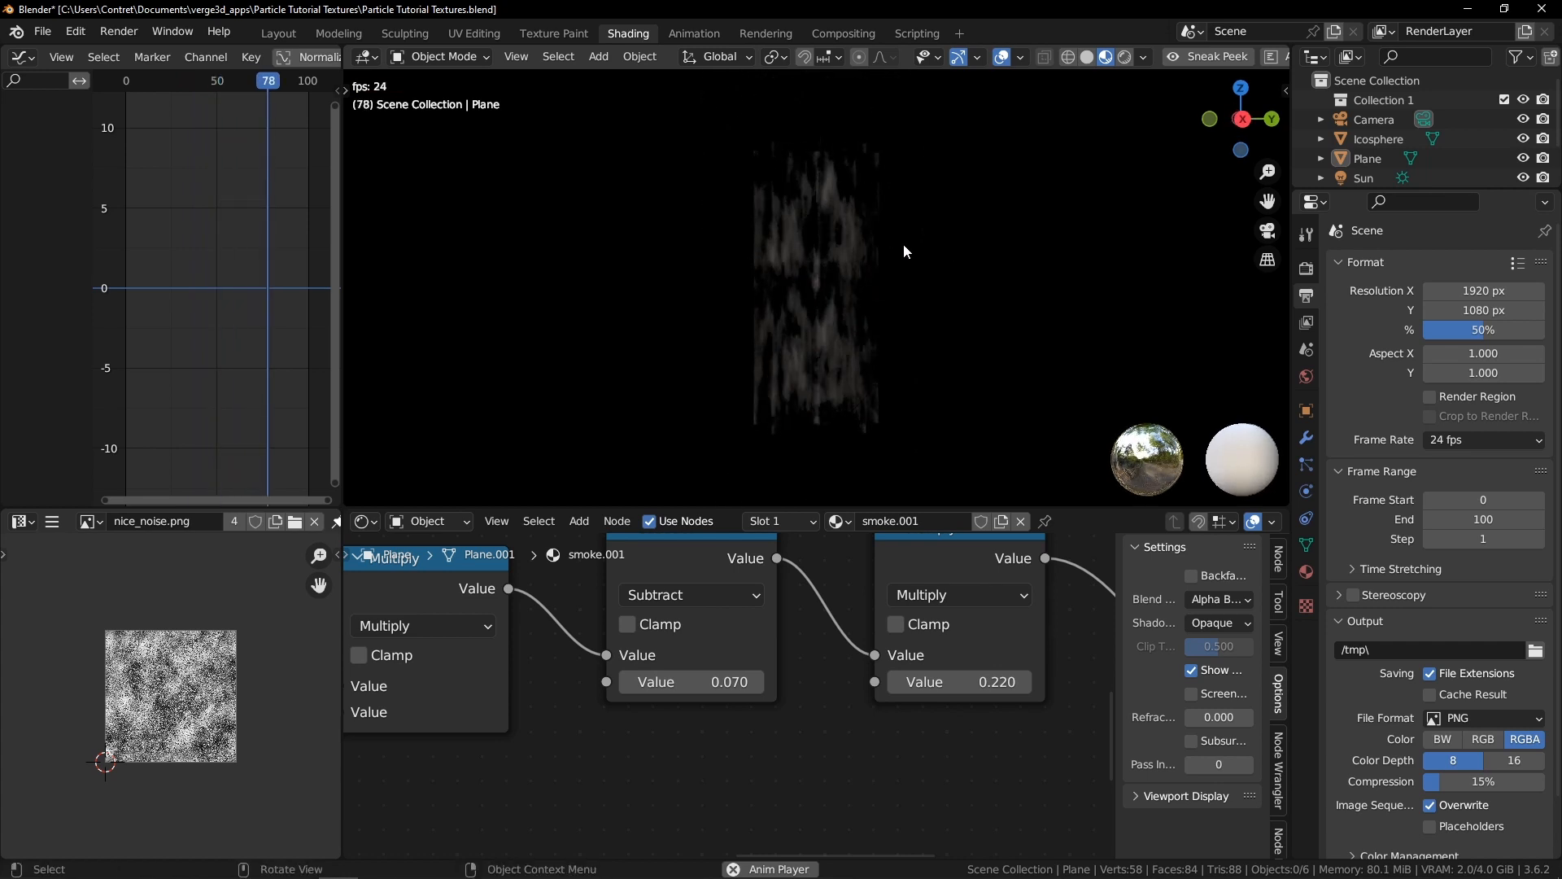
key("space")
Move the selected faces' UVs about 0.71 along Y and then diagonally in the UV Editor
key("Tab")
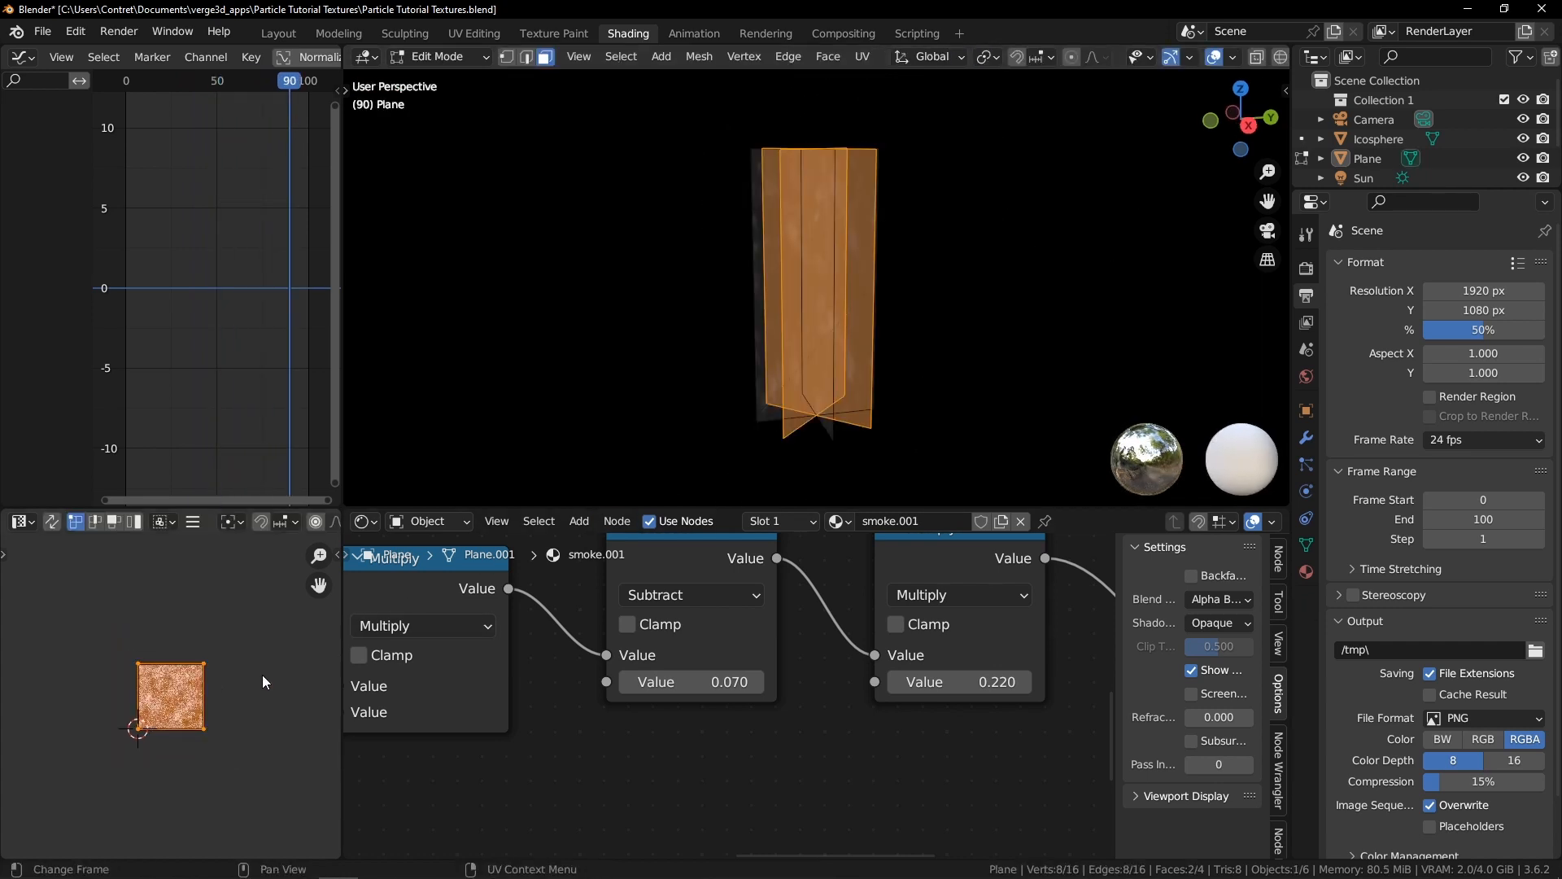
key("g")
key("y")
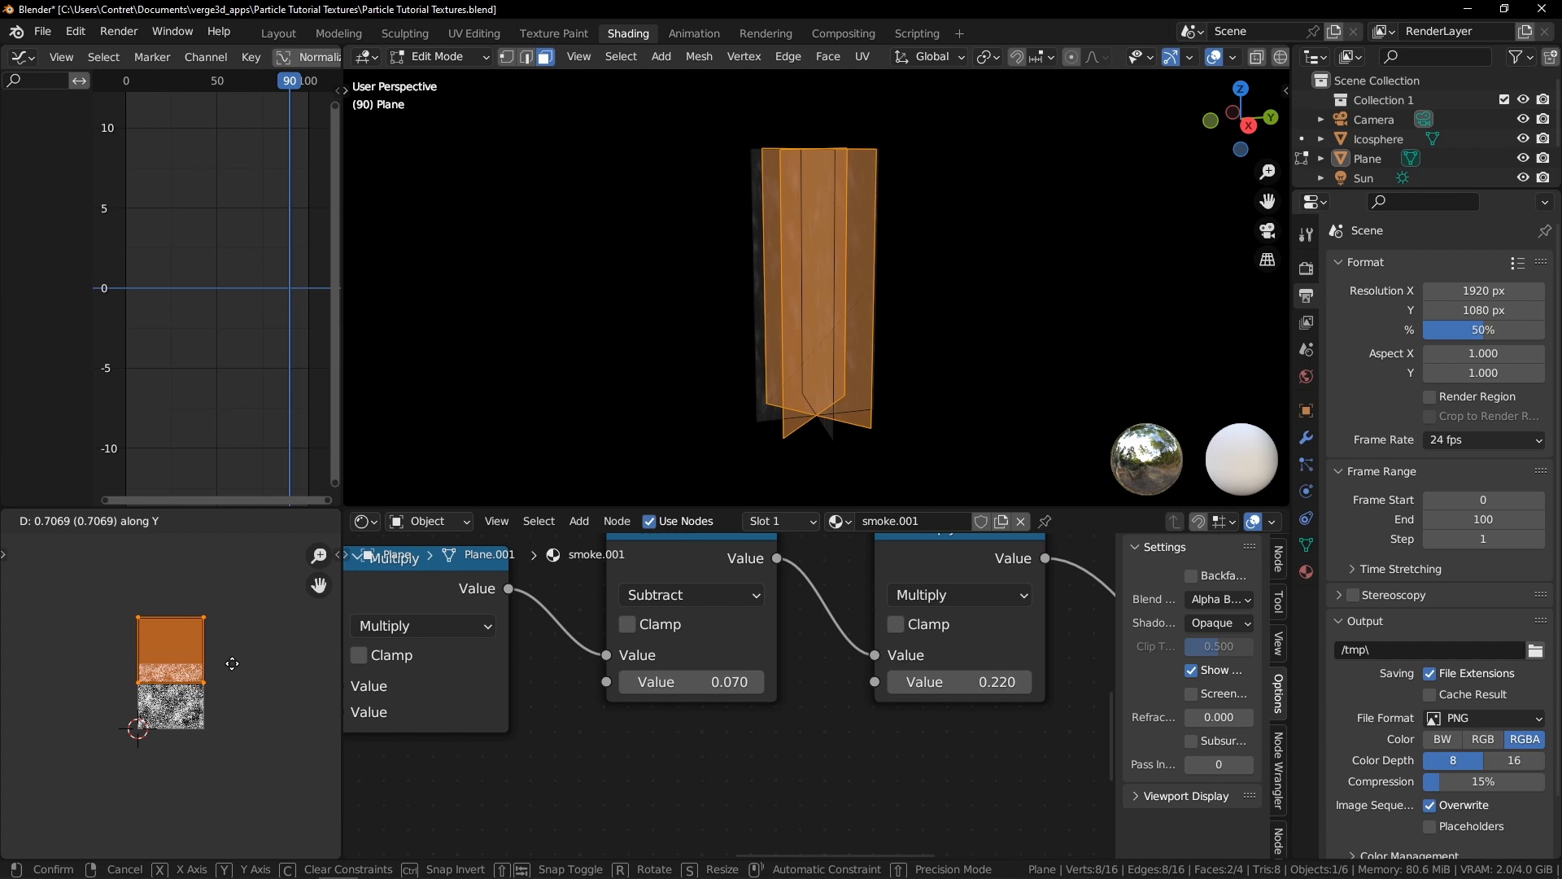
left_click(232, 663)
key("g")
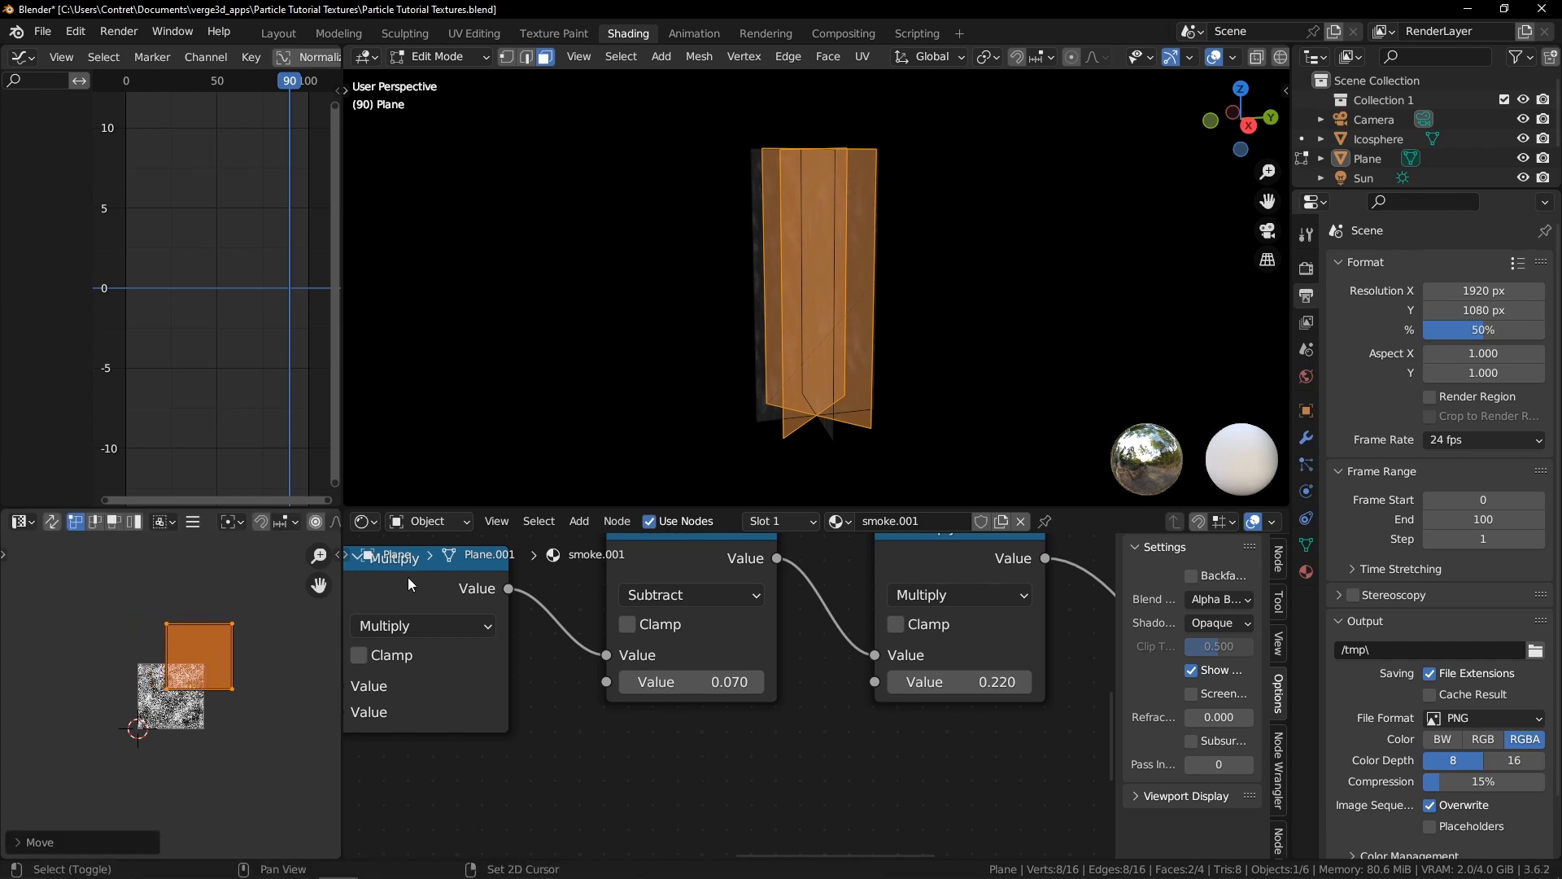
Select the plane faces one at a time to check where their UVs sit
key("alt+a")
left_click(751, 161)
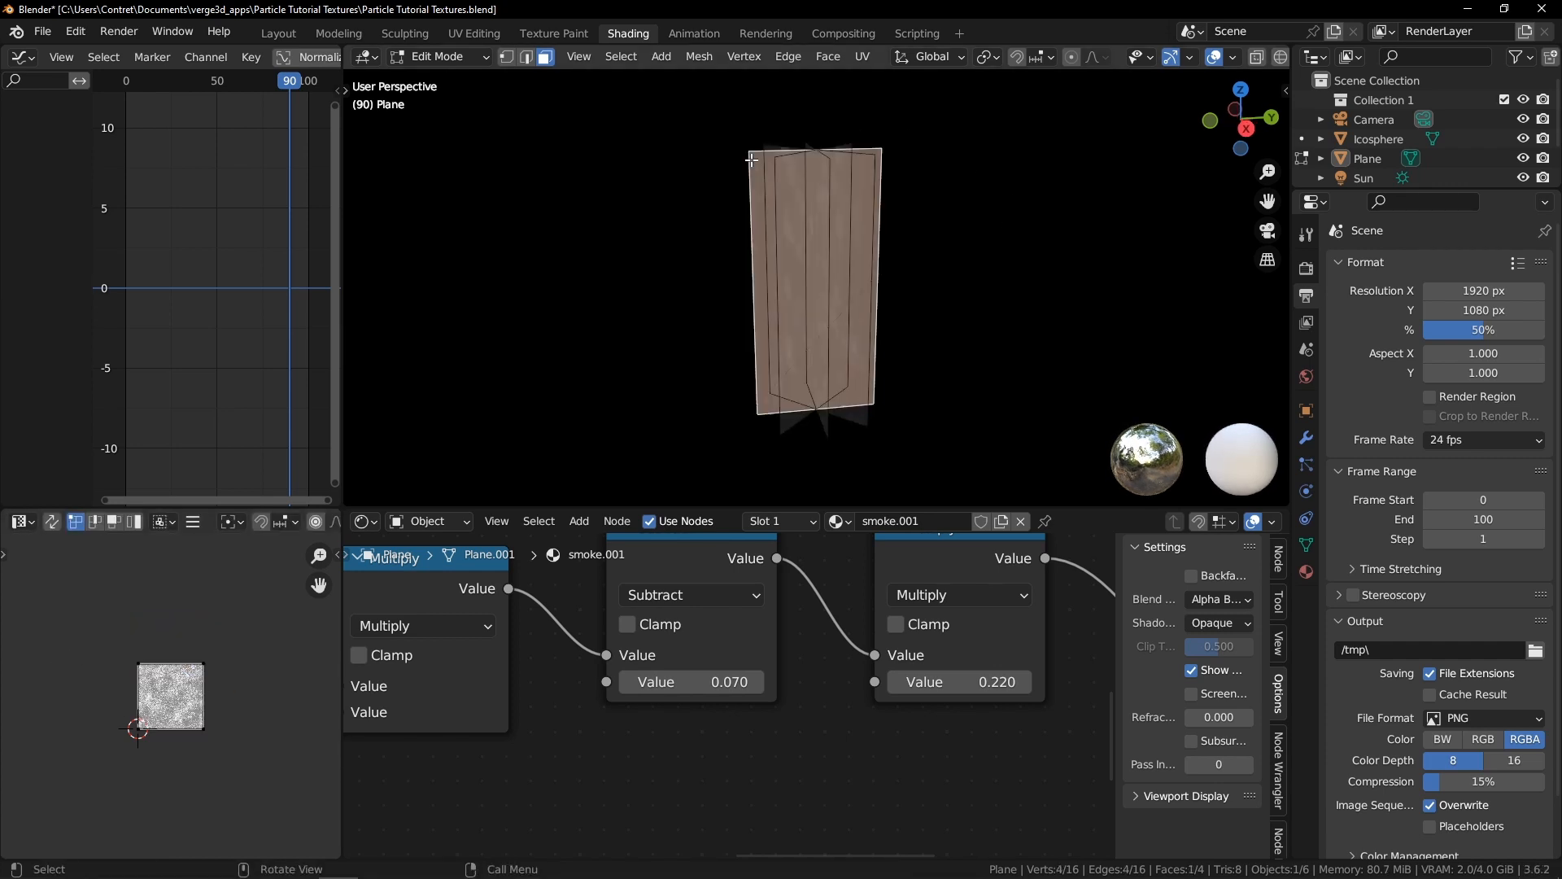
left_click(60, 765)
middle_click_drag(903, 173, 801, 196)
left_click(878, 165)
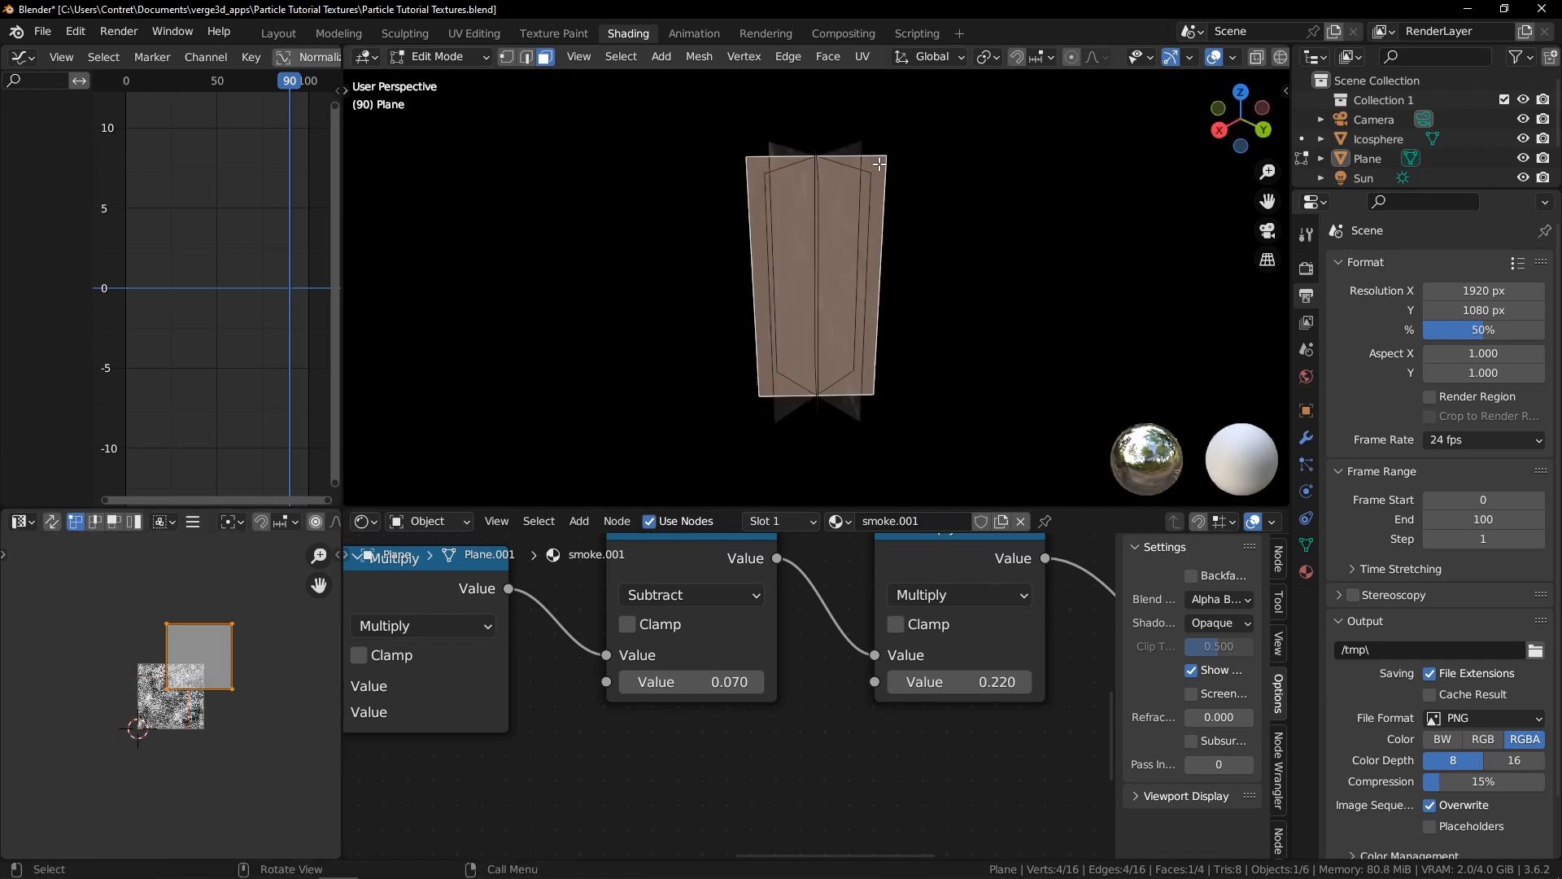
left_click(795, 228)
left_click(841, 209)
Select all faces and move one UV island about 0.71 to the left and slightly down in the UV Editor
key("alt+a")
key("a")
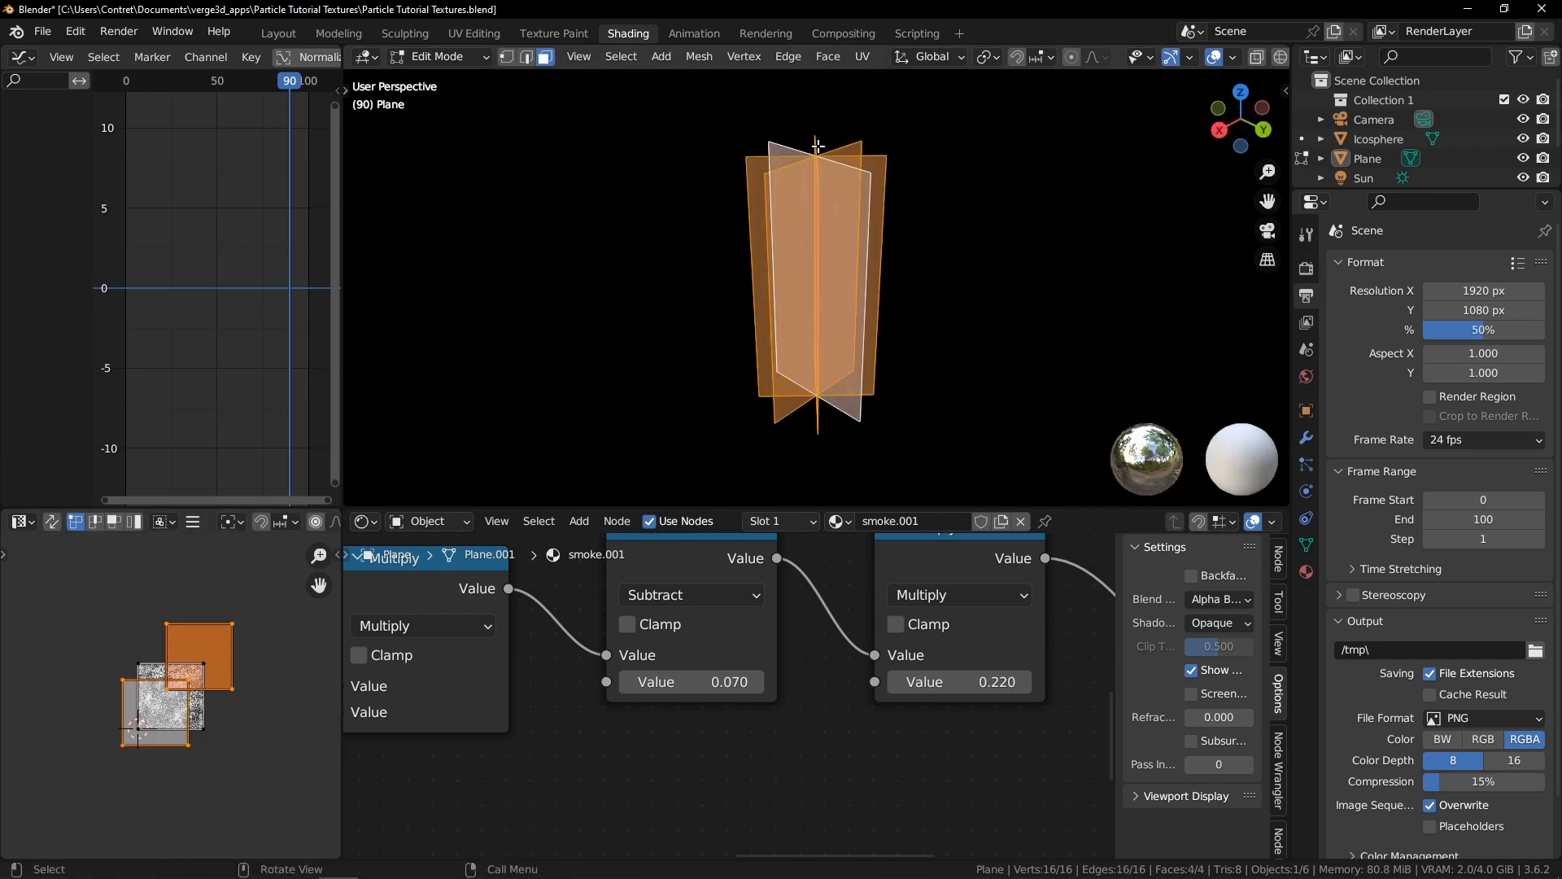
scroll(81, 607, "up", 5)
left_click(72, 599)
scroll(90, 612, "down", 2)
left_click(99, 616)
left_click(172, 607)
key("g")
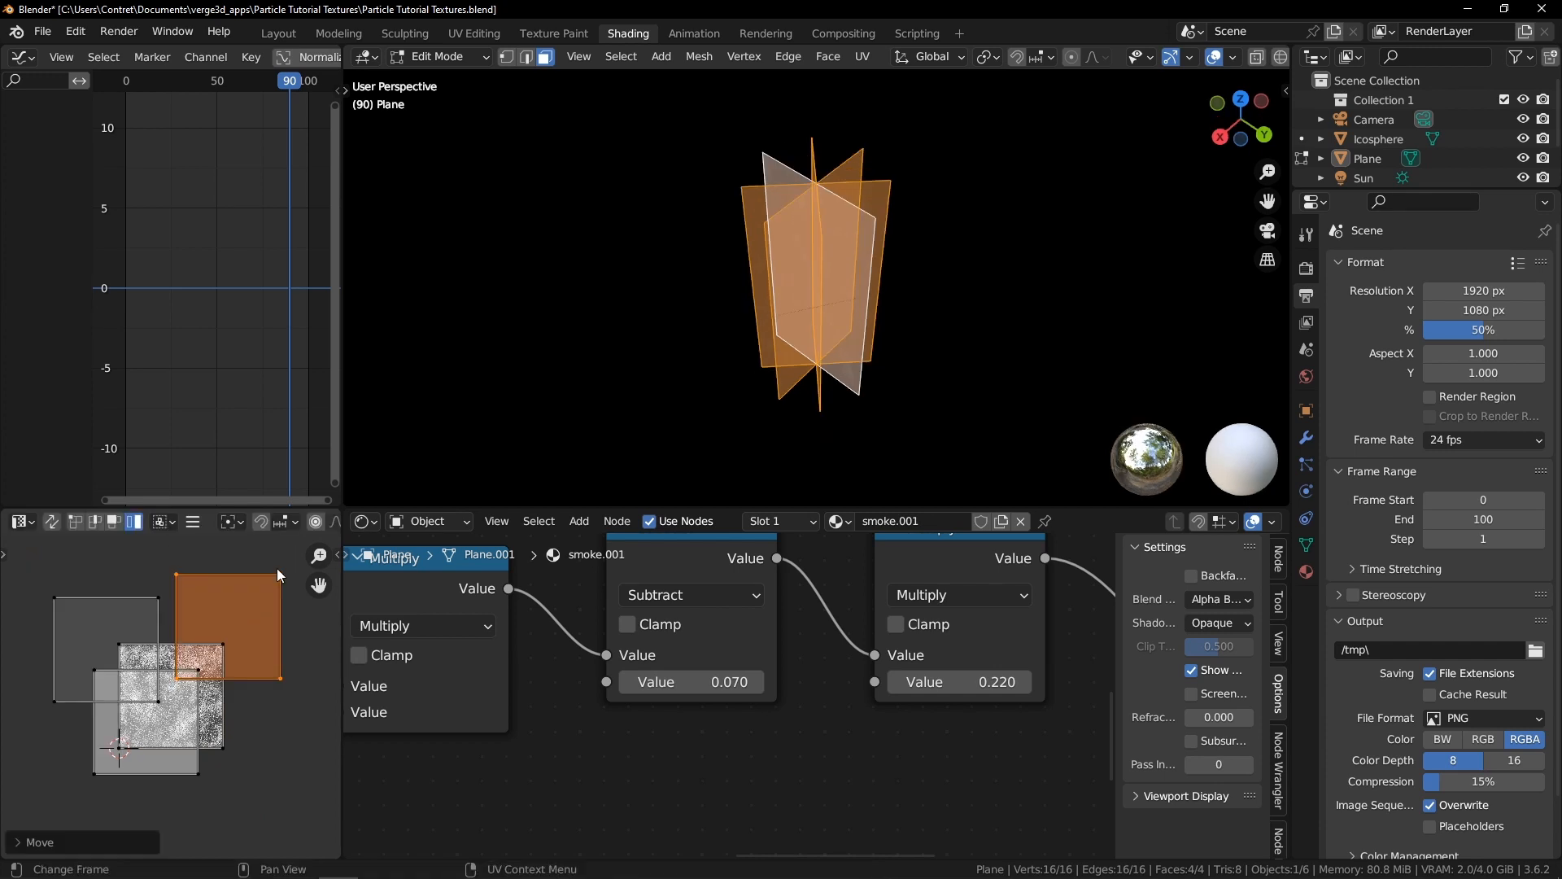
key("Tab")
Play the animation and orbit around the smoke planes to check the result
key("space")
middle_click_drag(775, 334, 834, 399)
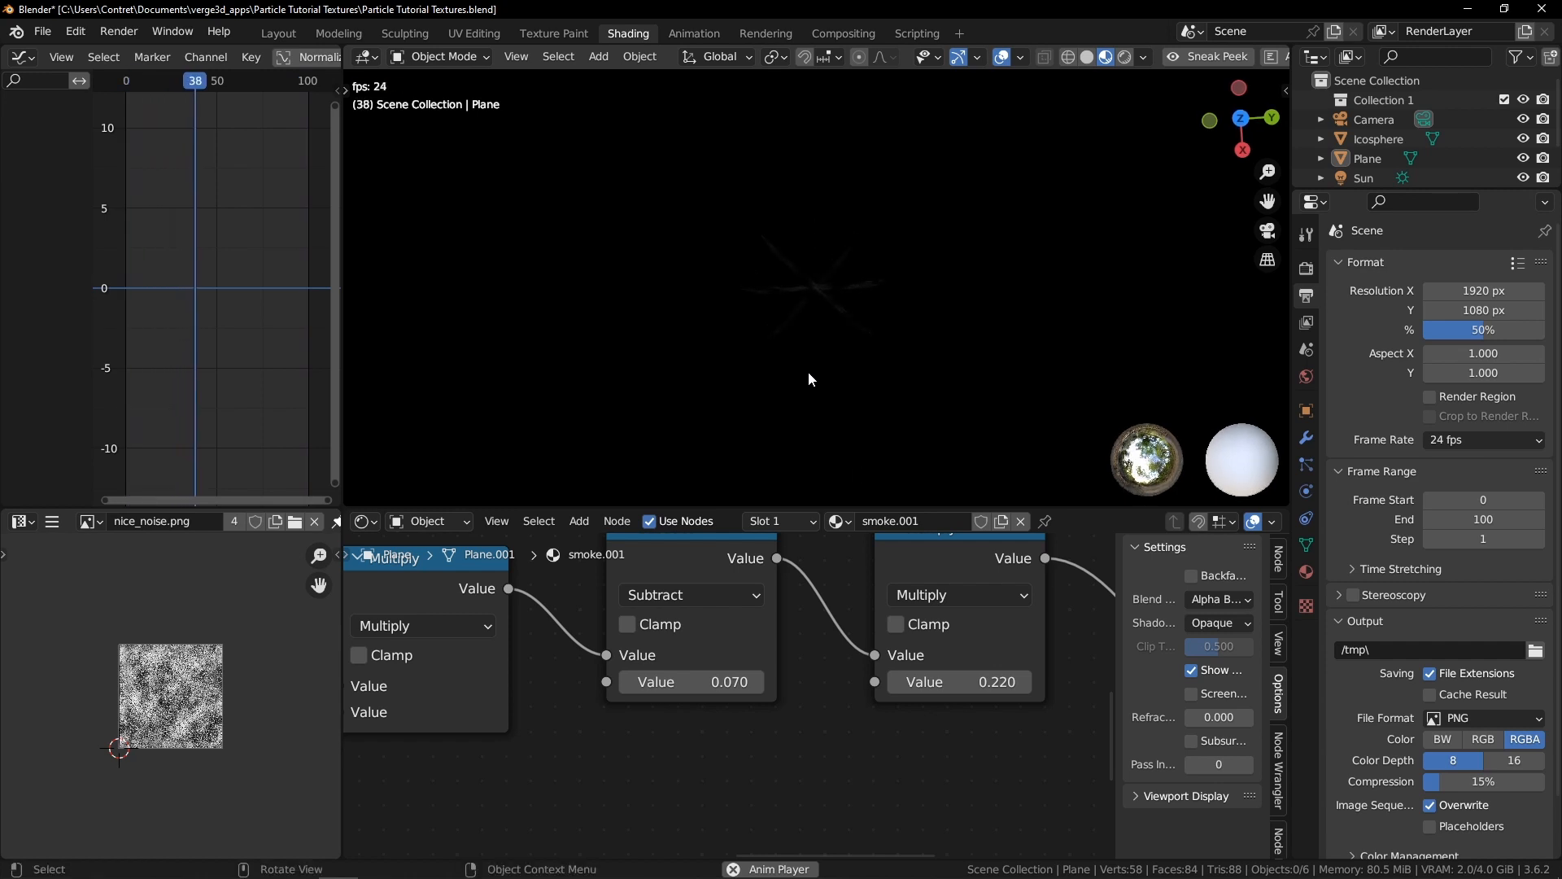
middle_click_drag(812, 346, 807, 330)
middle_click_drag(781, 413, 802, 320)
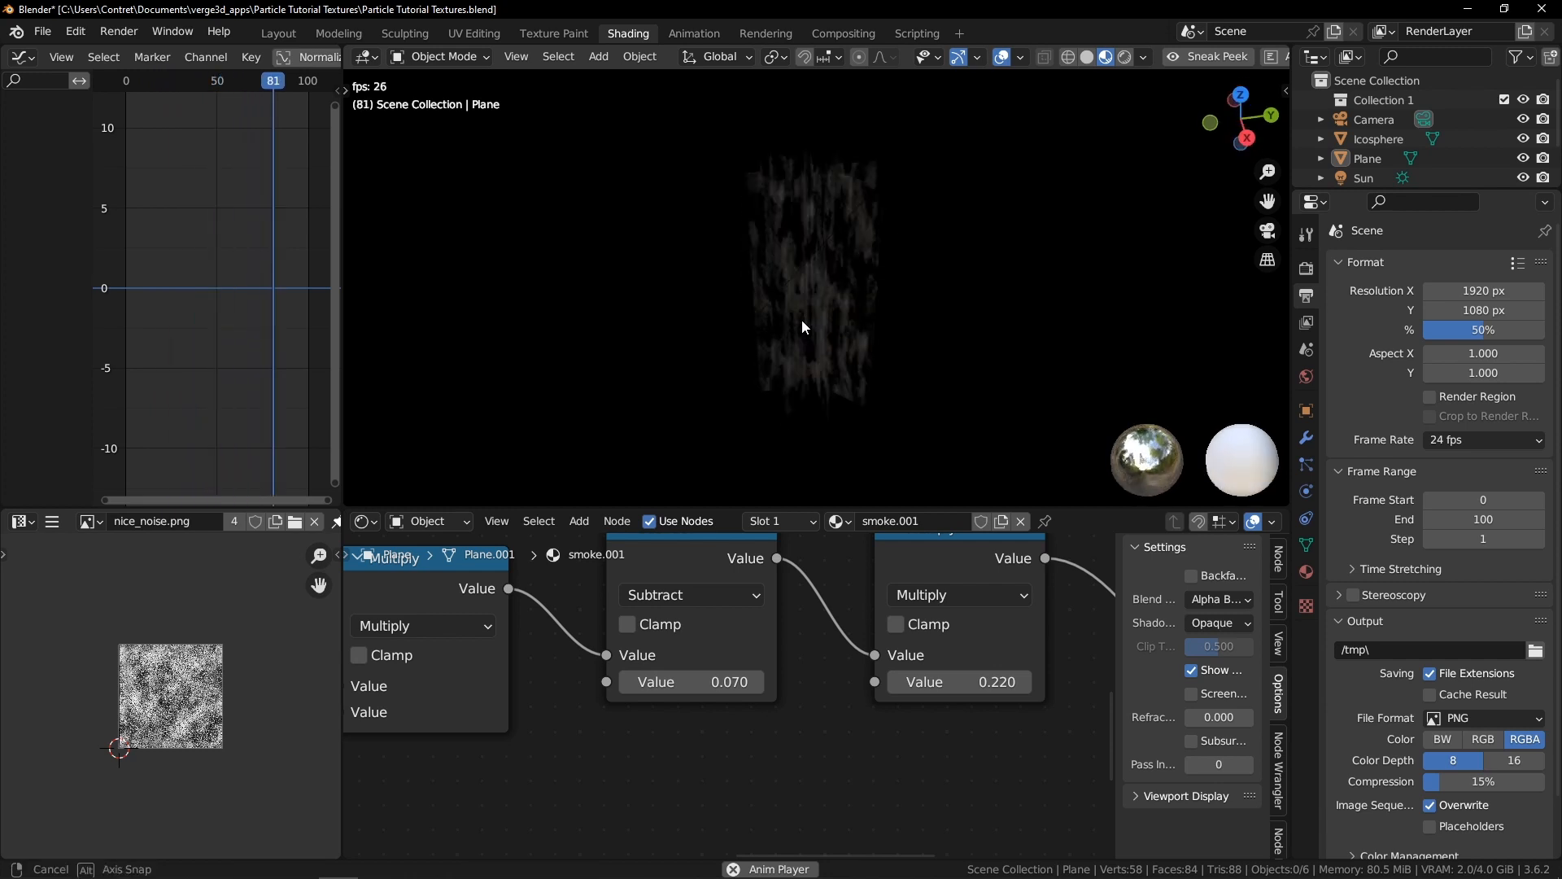
In Edit Mode, duplicate one plane face and scale the copy along Z to about 0.39
left_click(834, 264)
key("ctrl+Tab")
left_click(847, 253)
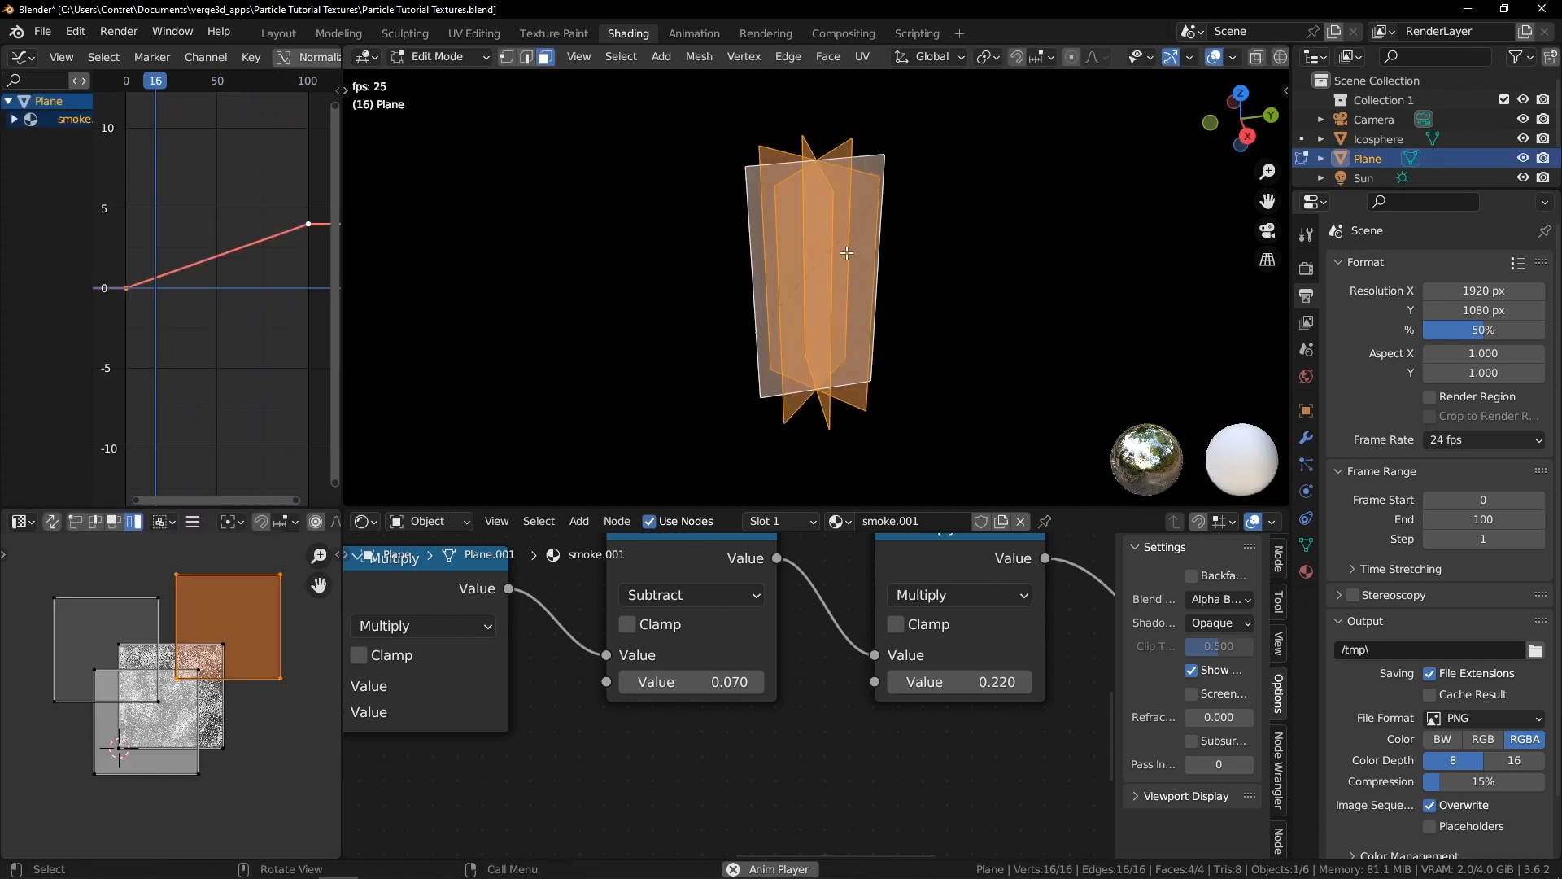
left_click(827, 198, "alt")
middle_click_drag(827, 198, 967, 273)
left_click(837, 238)
key("s")
key("z")
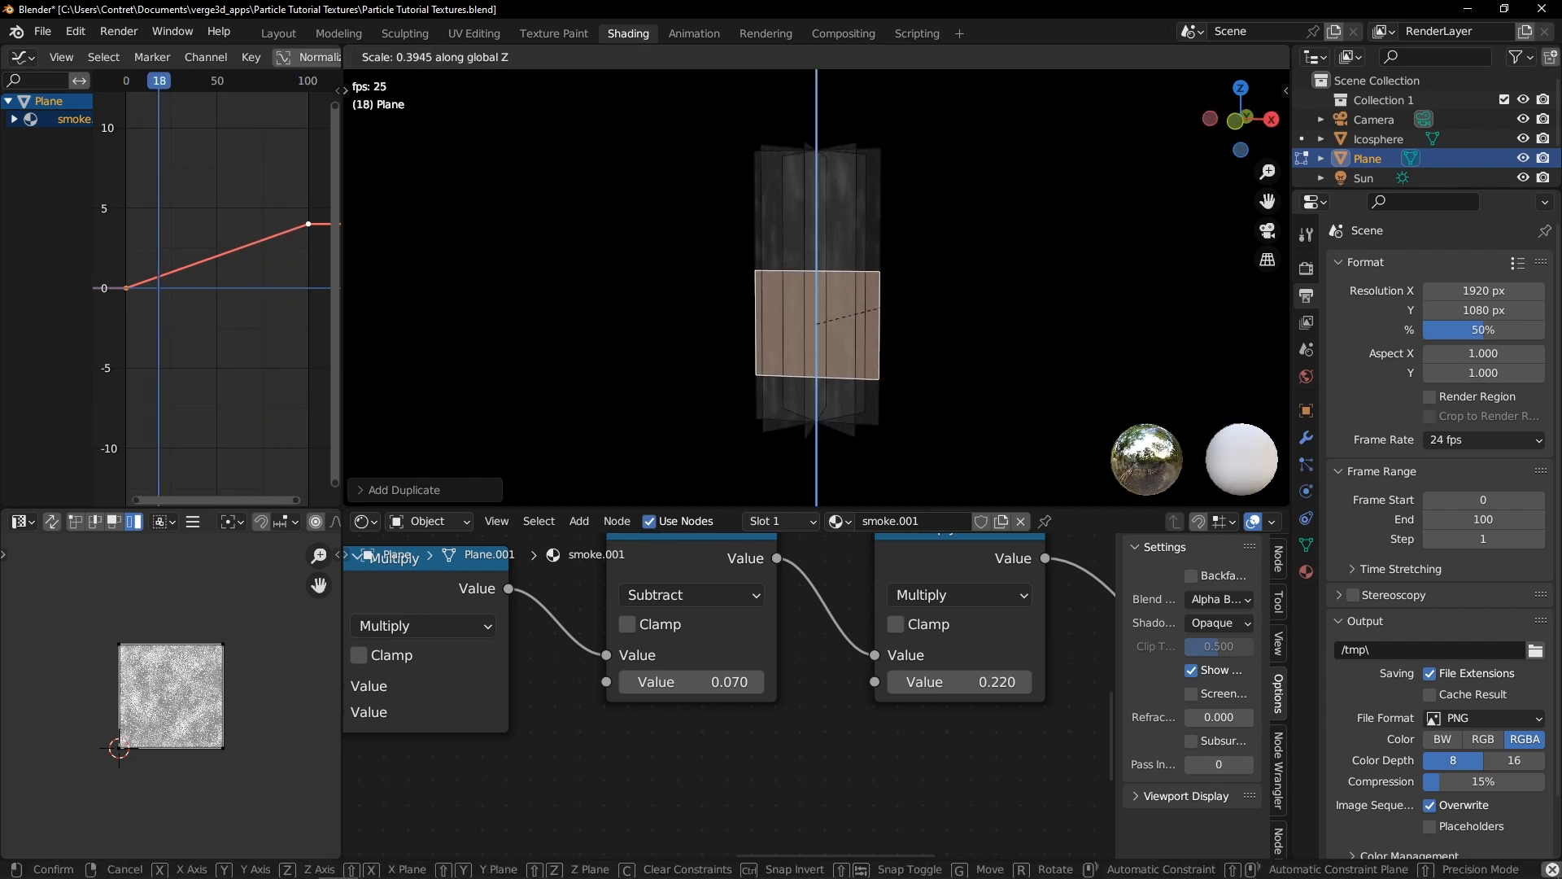
left_click(881, 307)
middle_click_drag(878, 306, 744, 278)
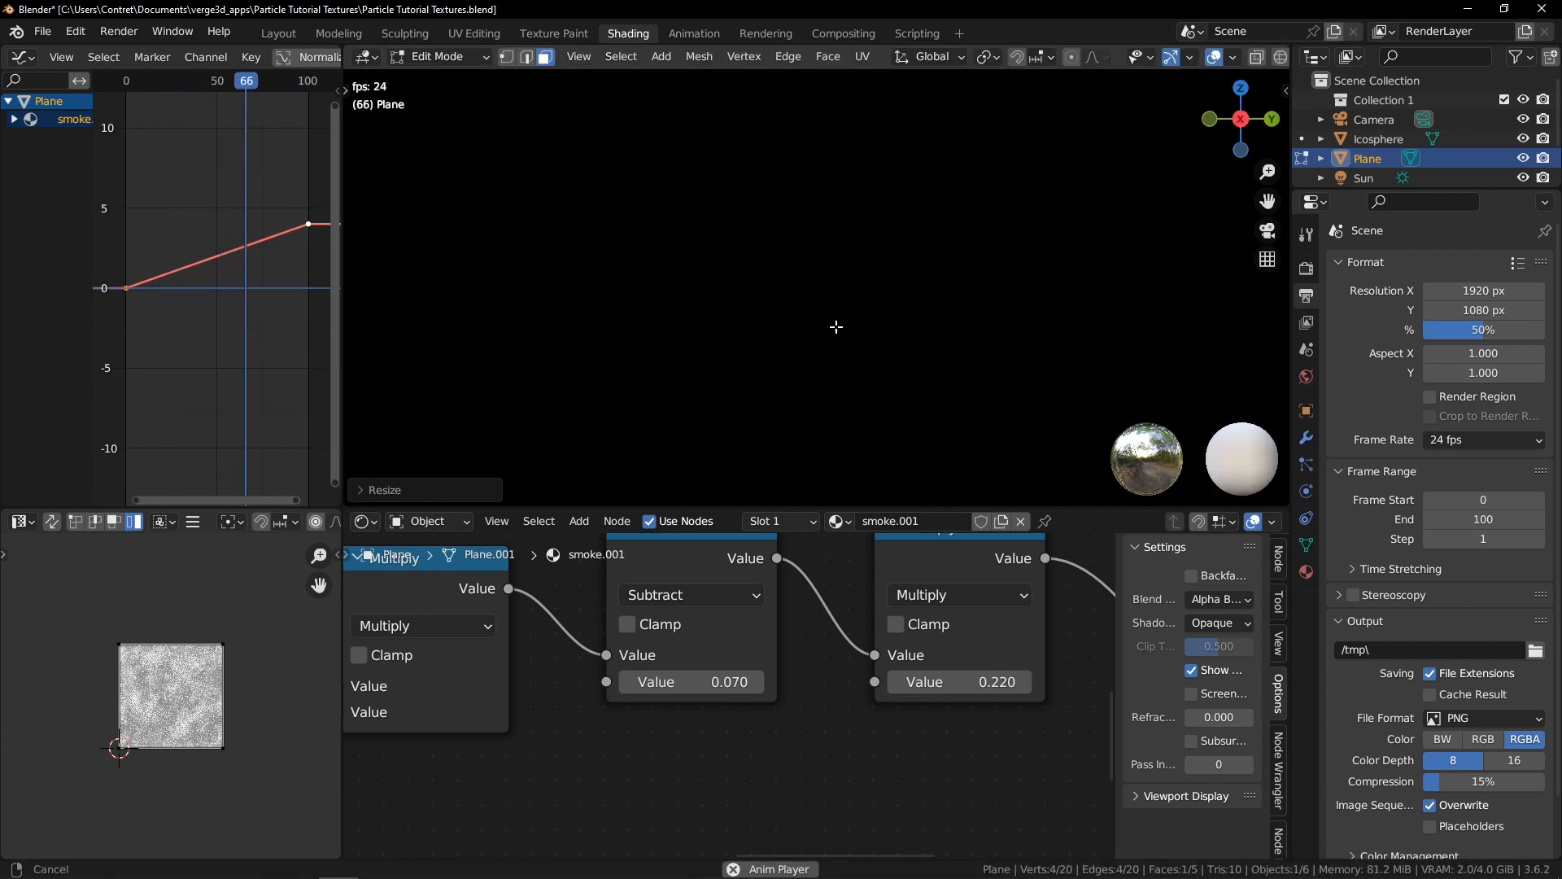
Rotate the duplicated face so it lies flat
key("z")
left_click(669, 282)
key("r")
key("Return")
Move the flat face along Z to the base of the smoke and scale it up
key("g")
key("z")
left_click(858, 378)
key("s")
left_click(886, 281)
Toggle between modes and wireframe display to check the flat plane's placement
key("Tab")
middle_click_drag(886, 278, 862, 387)
key("shift+z")
key("Tab")
middle_click_drag(996, 310, 933, 351)
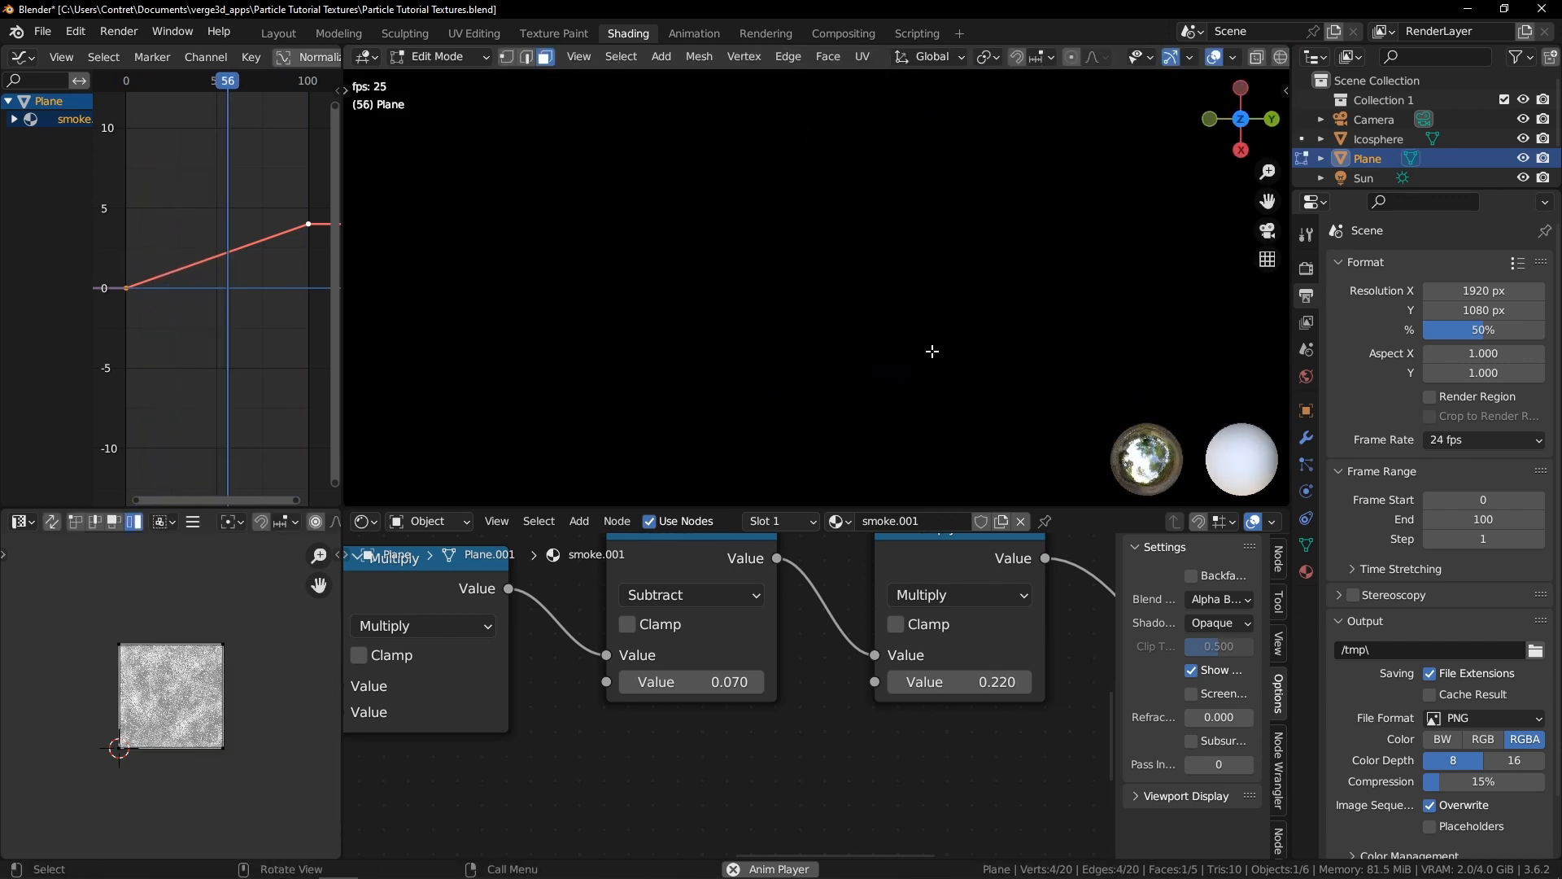
key("shift+z")
scroll(918, 274, "up", 1)
Duplicate the flat base face in place and rotate the copy 180°
key("shift+d")
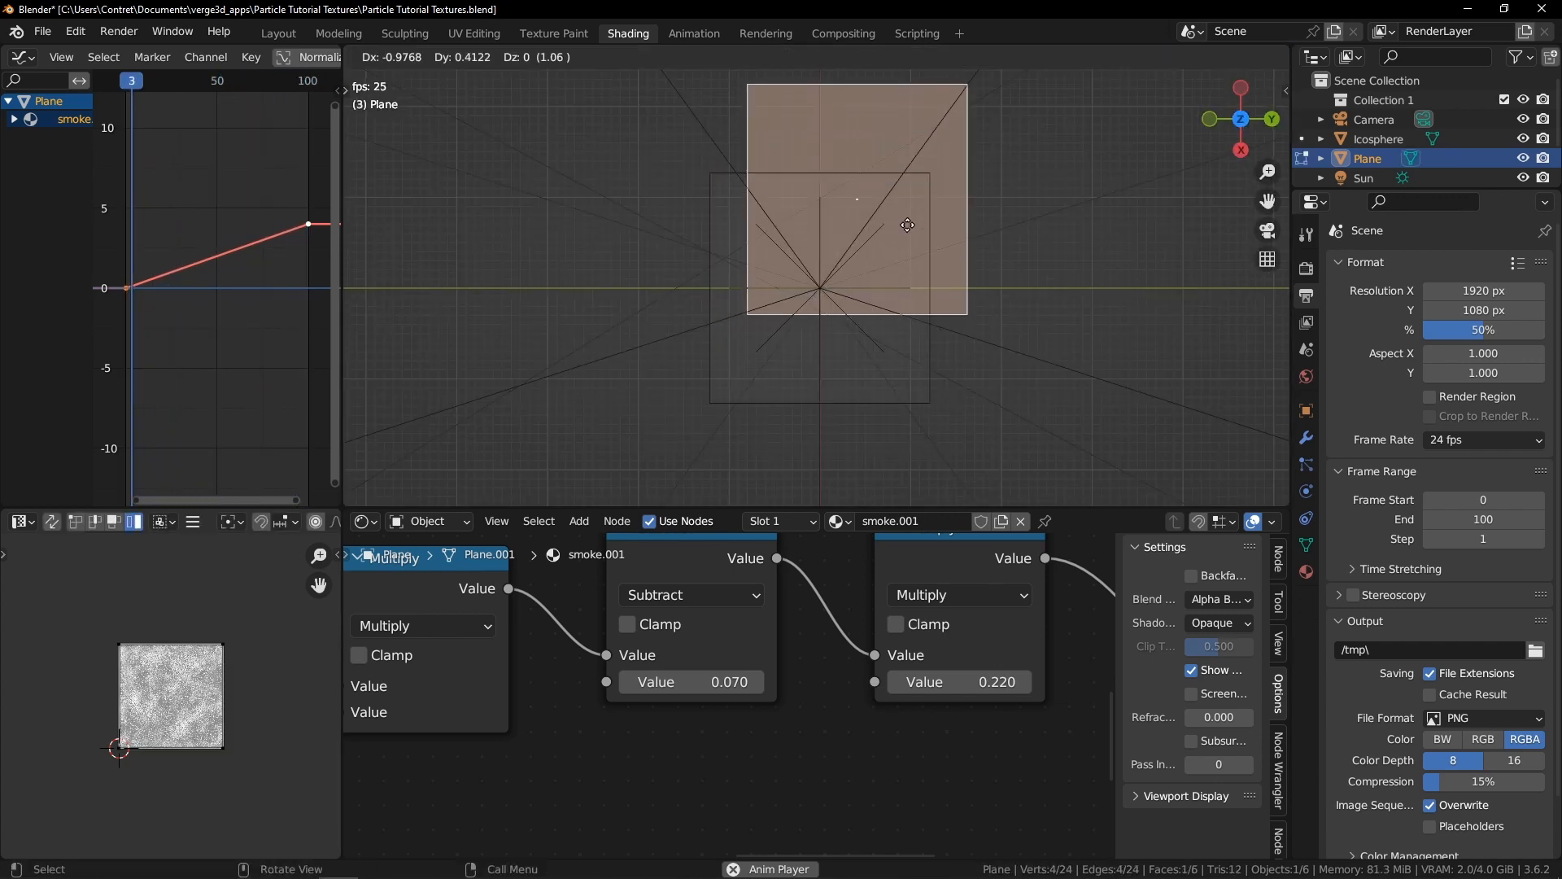
key("Escape")
key("r")
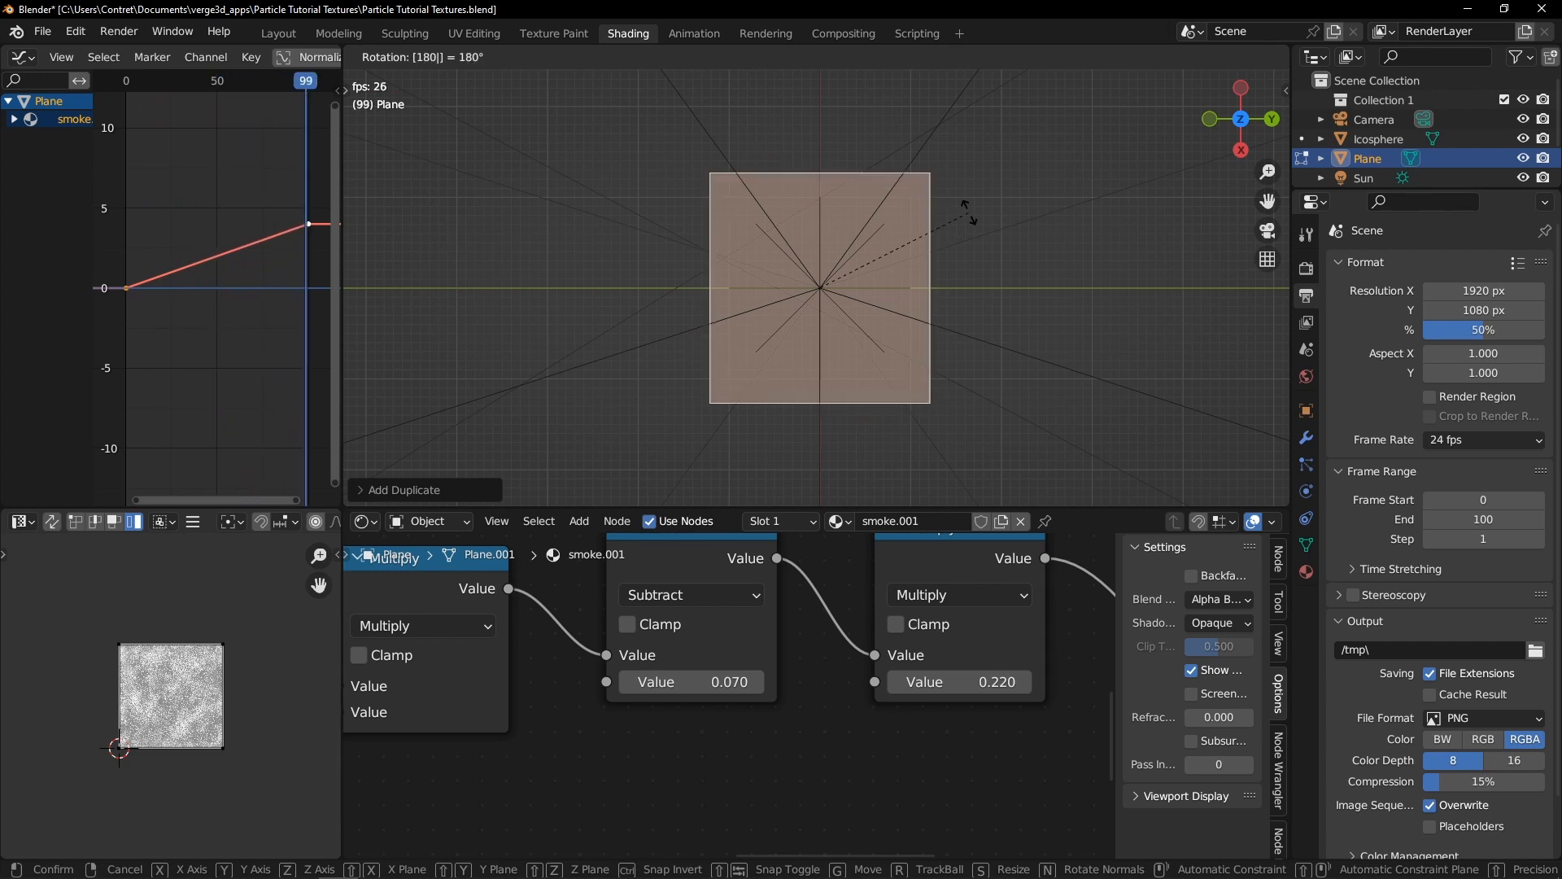
left_click(965, 212)
key("shift+z")
middle_click_drag(695, 319, 792, 330)
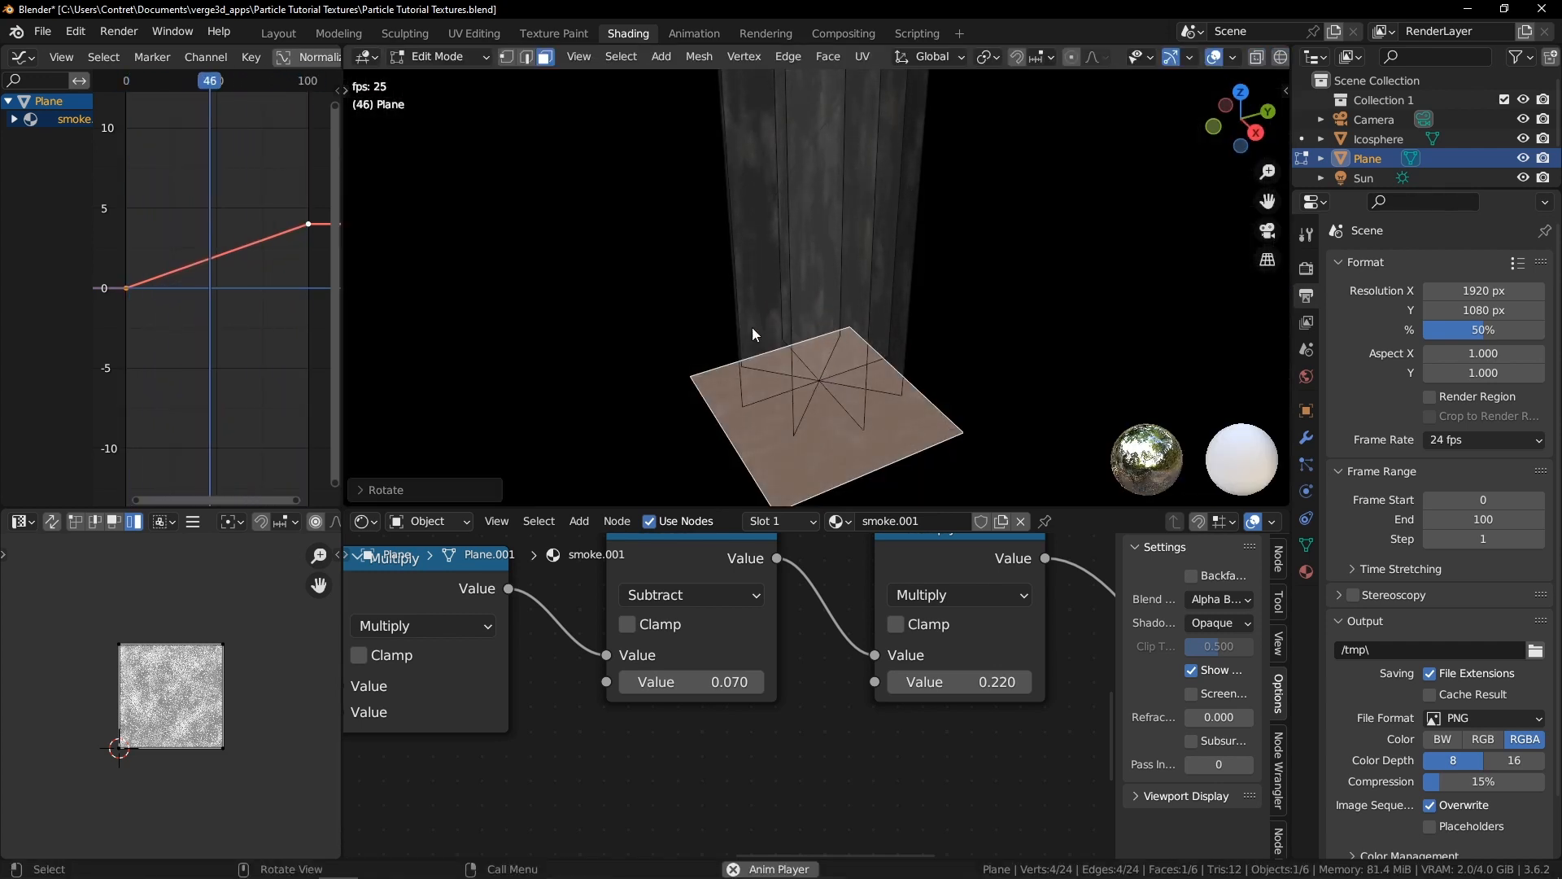
Orbit around and select the base faces to inspect them under the smoke
key("Tab")
middle_click_drag(836, 262, 963, 345)
key("Tab")
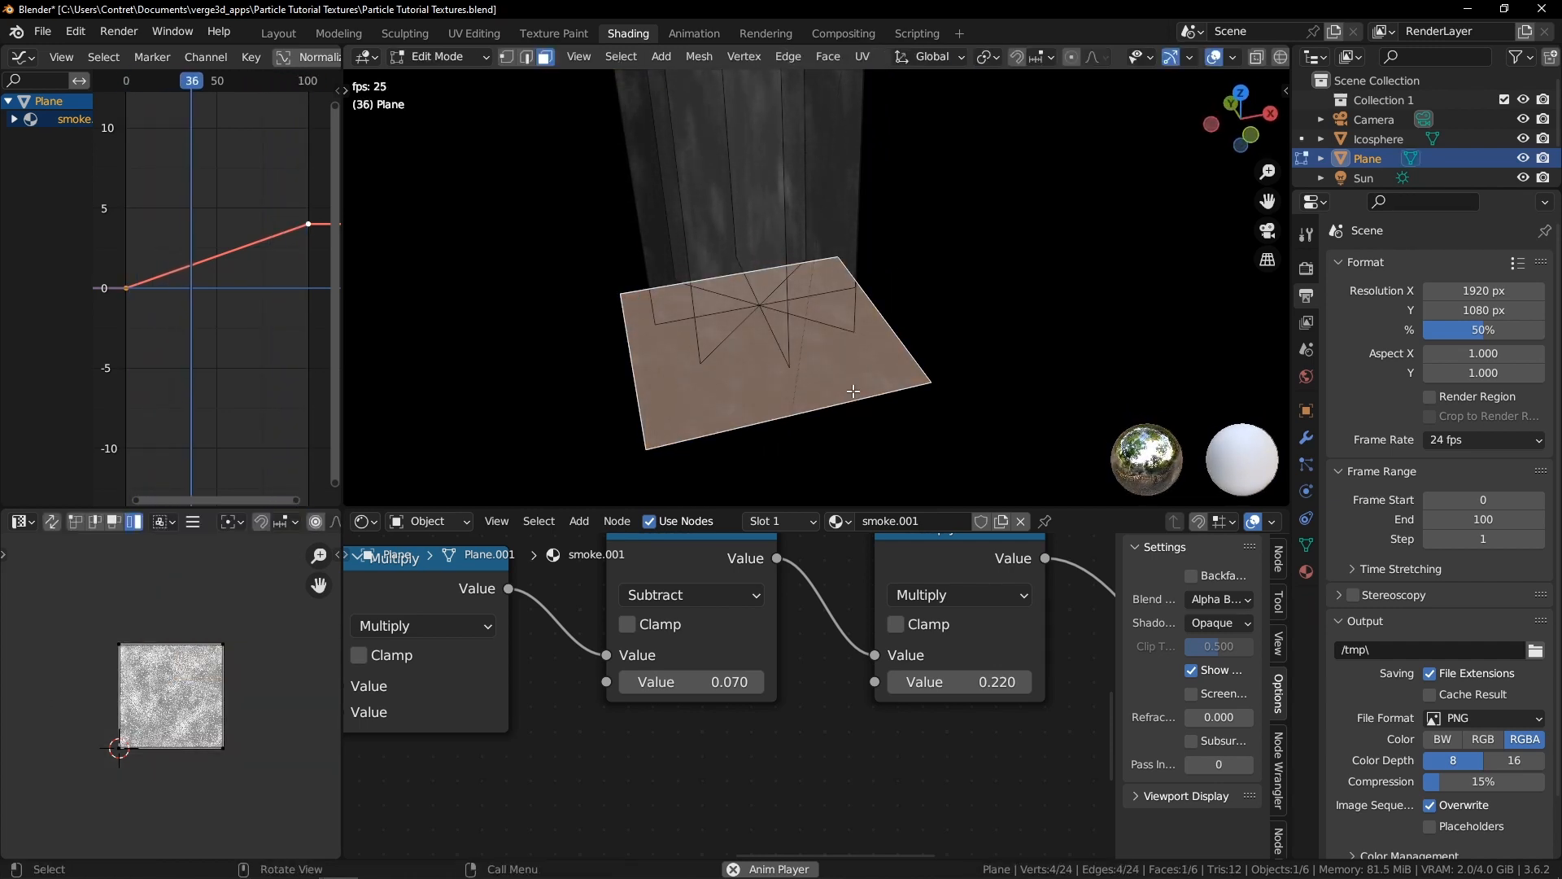
key("shift+z")
left_click(757, 349)
key("Escape")
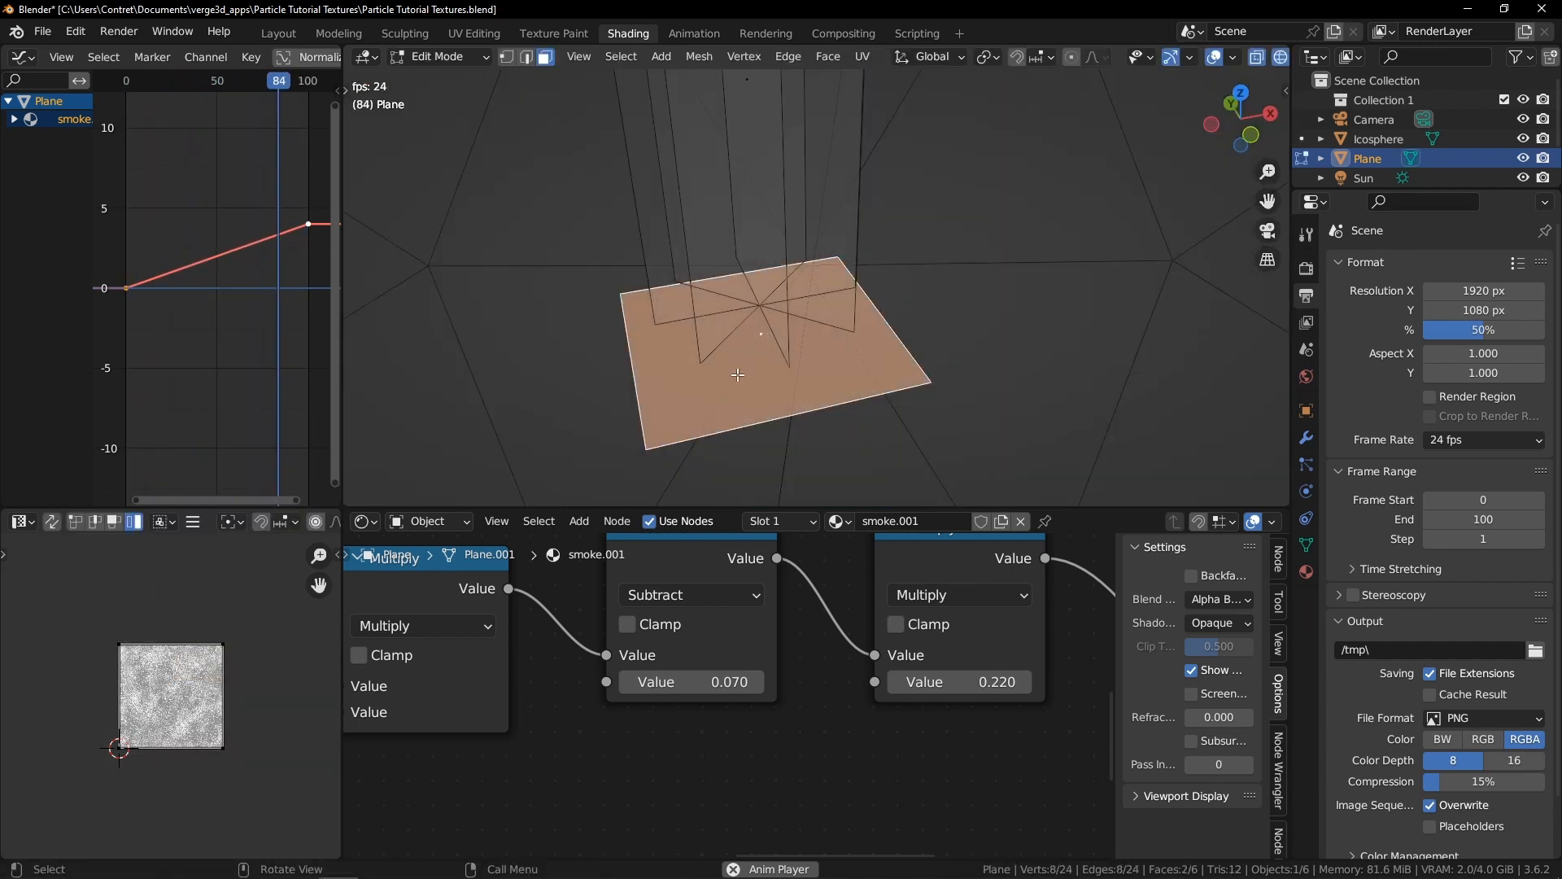
key("shift+z")
middle_click_drag(816, 321, 807, 374)
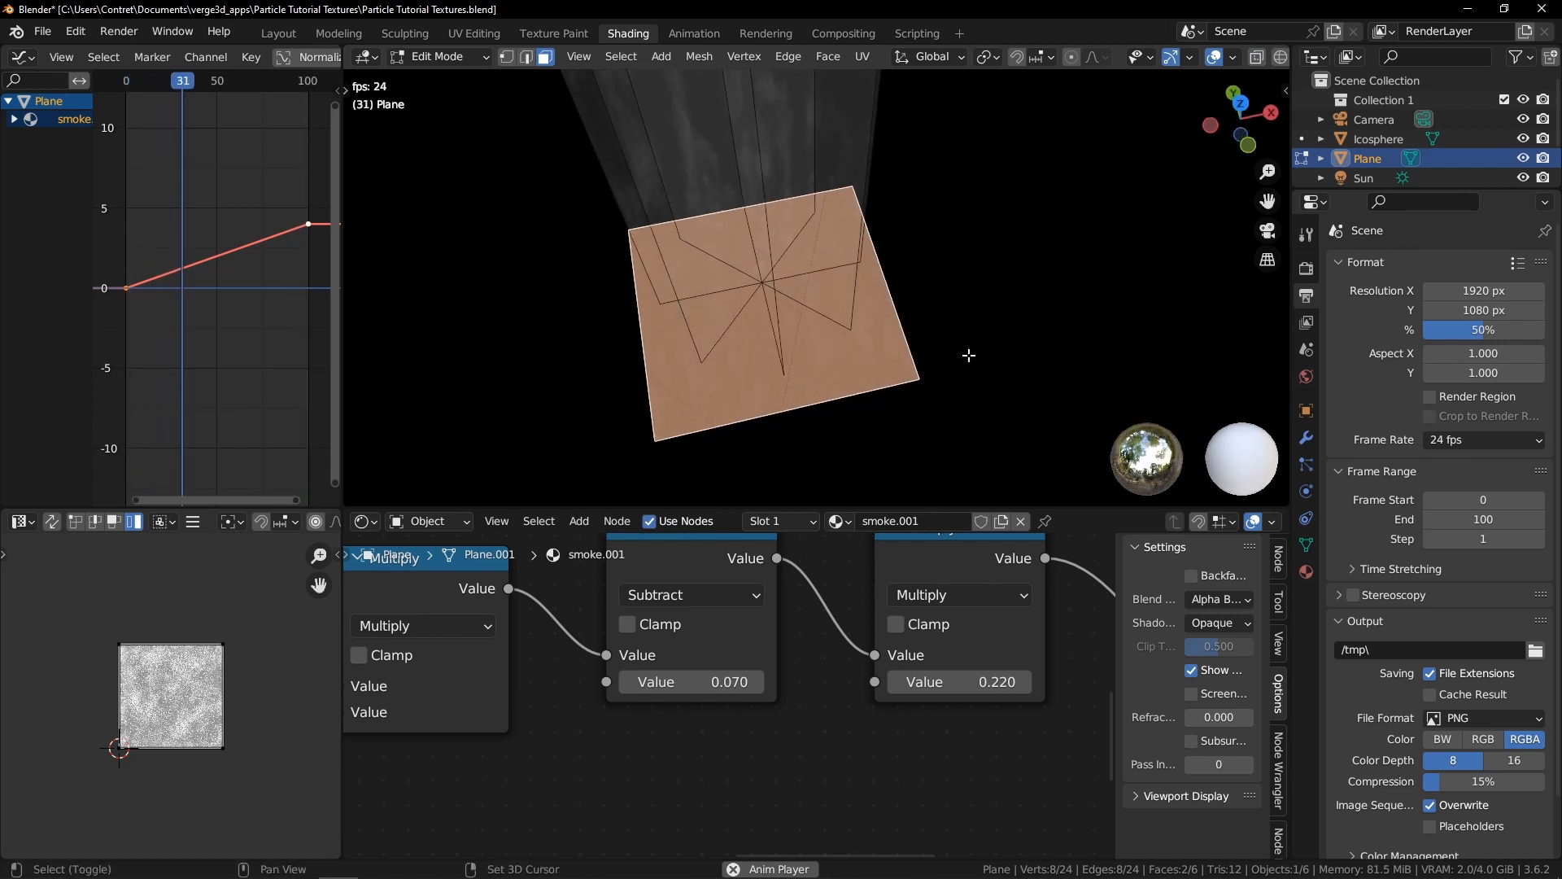
Duplicate the selected base faces, rotate the copy 90° about Z and return to Object Mode
key("shift+d")
type("rz90")
key("Return")
key("Tab")
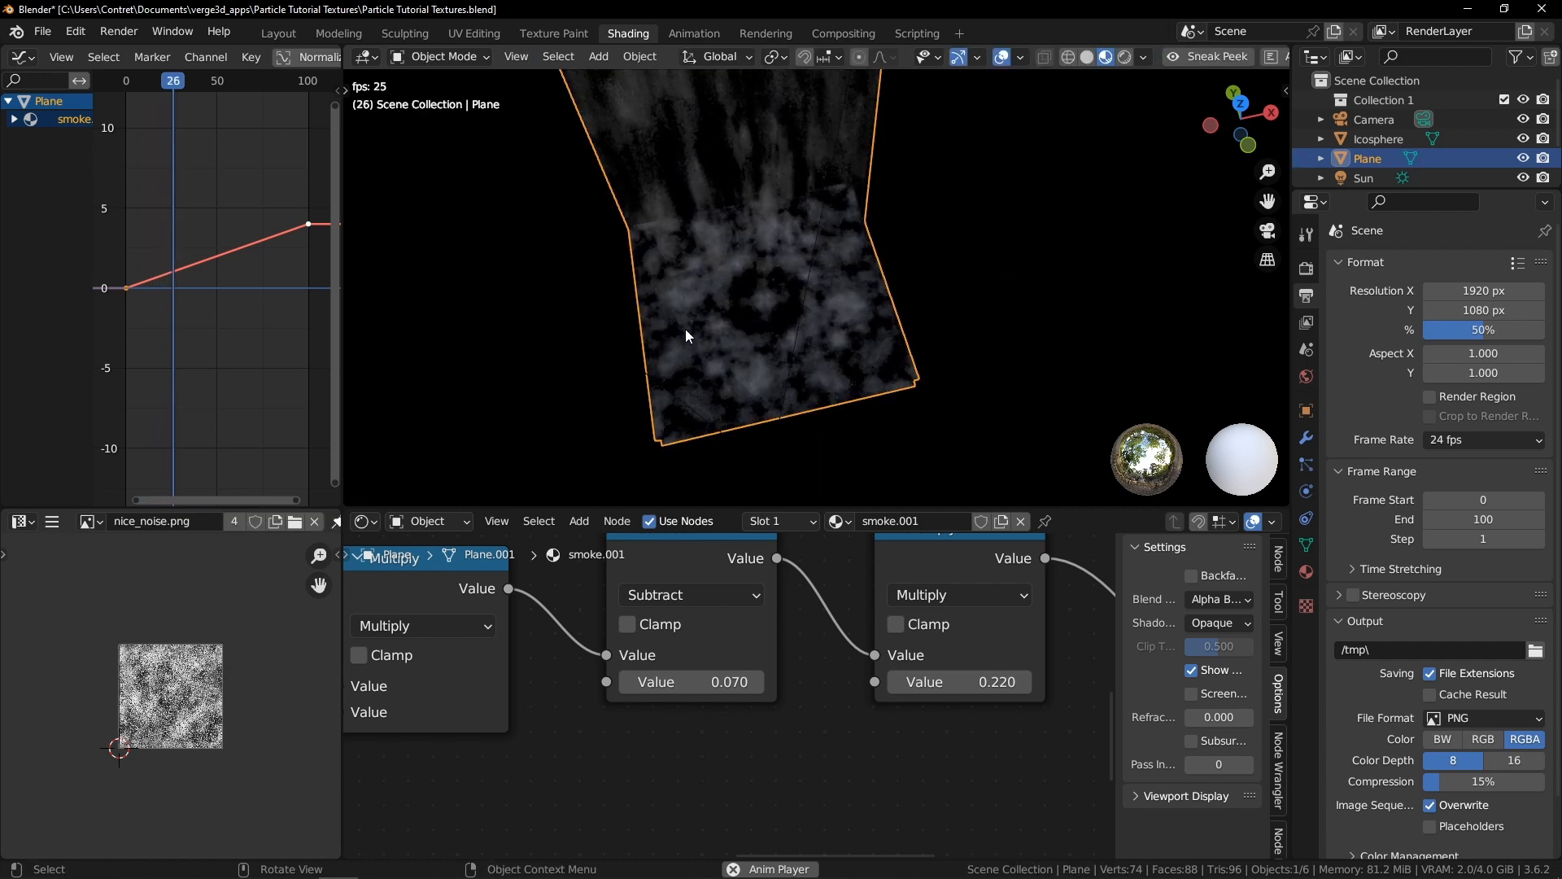
Select the stacked base faces in Edit Mode and offset their UV islands to different spots on the noise texture
scroll(685, 329, "down", 4)
middle_click_drag(859, 361, 858, 402)
key("alt+a")
key("Tab")
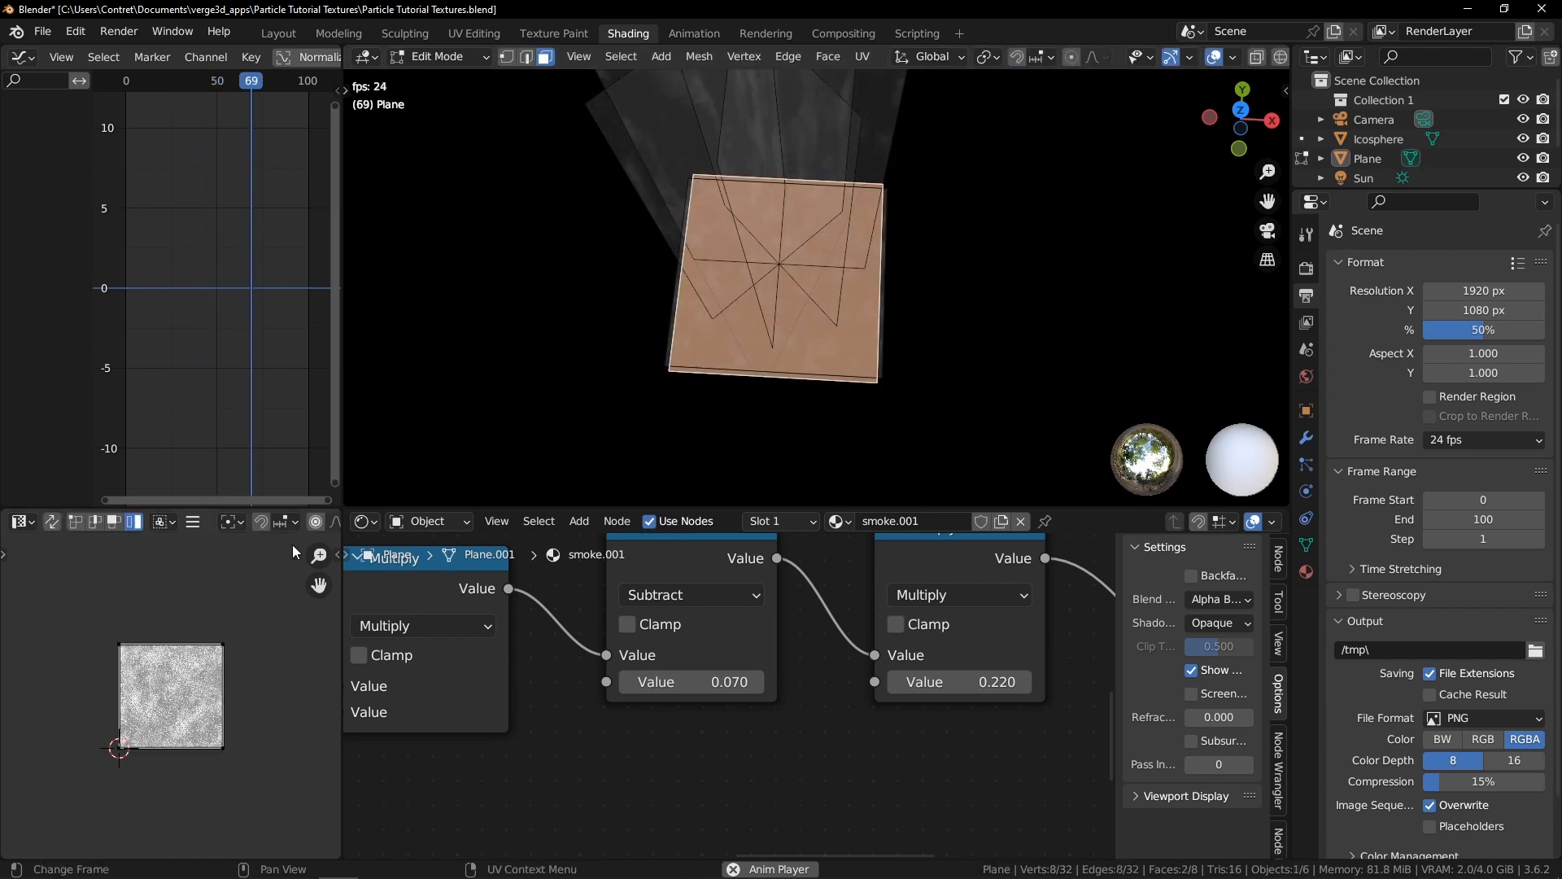
scroll(895, 391, "up", 1)
left_click(892, 390)
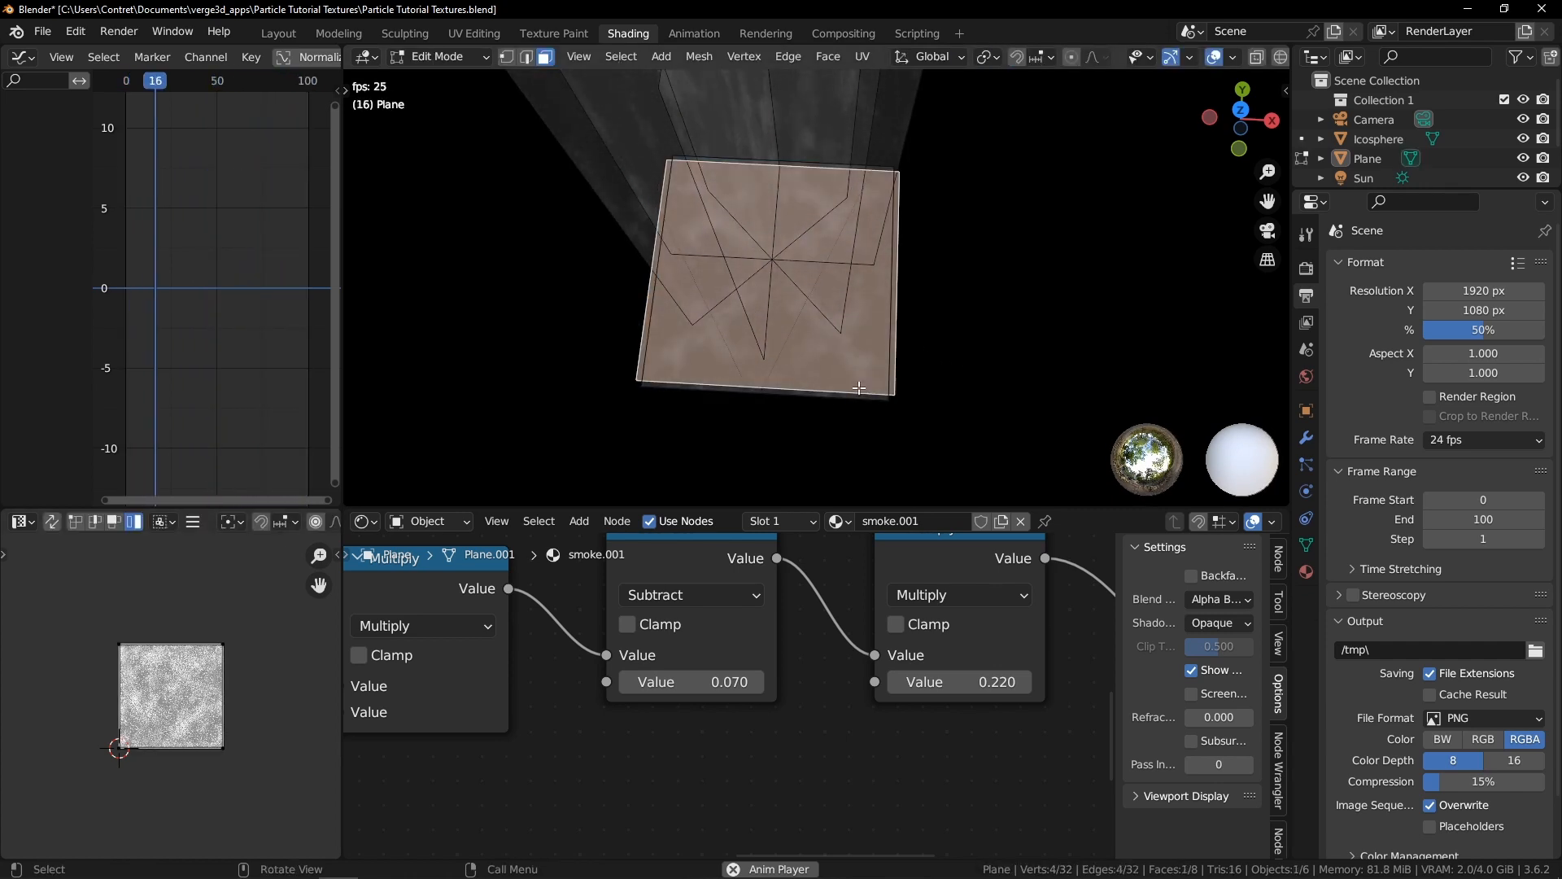
key("shift+z")
left_click(779, 302)
key("Return")
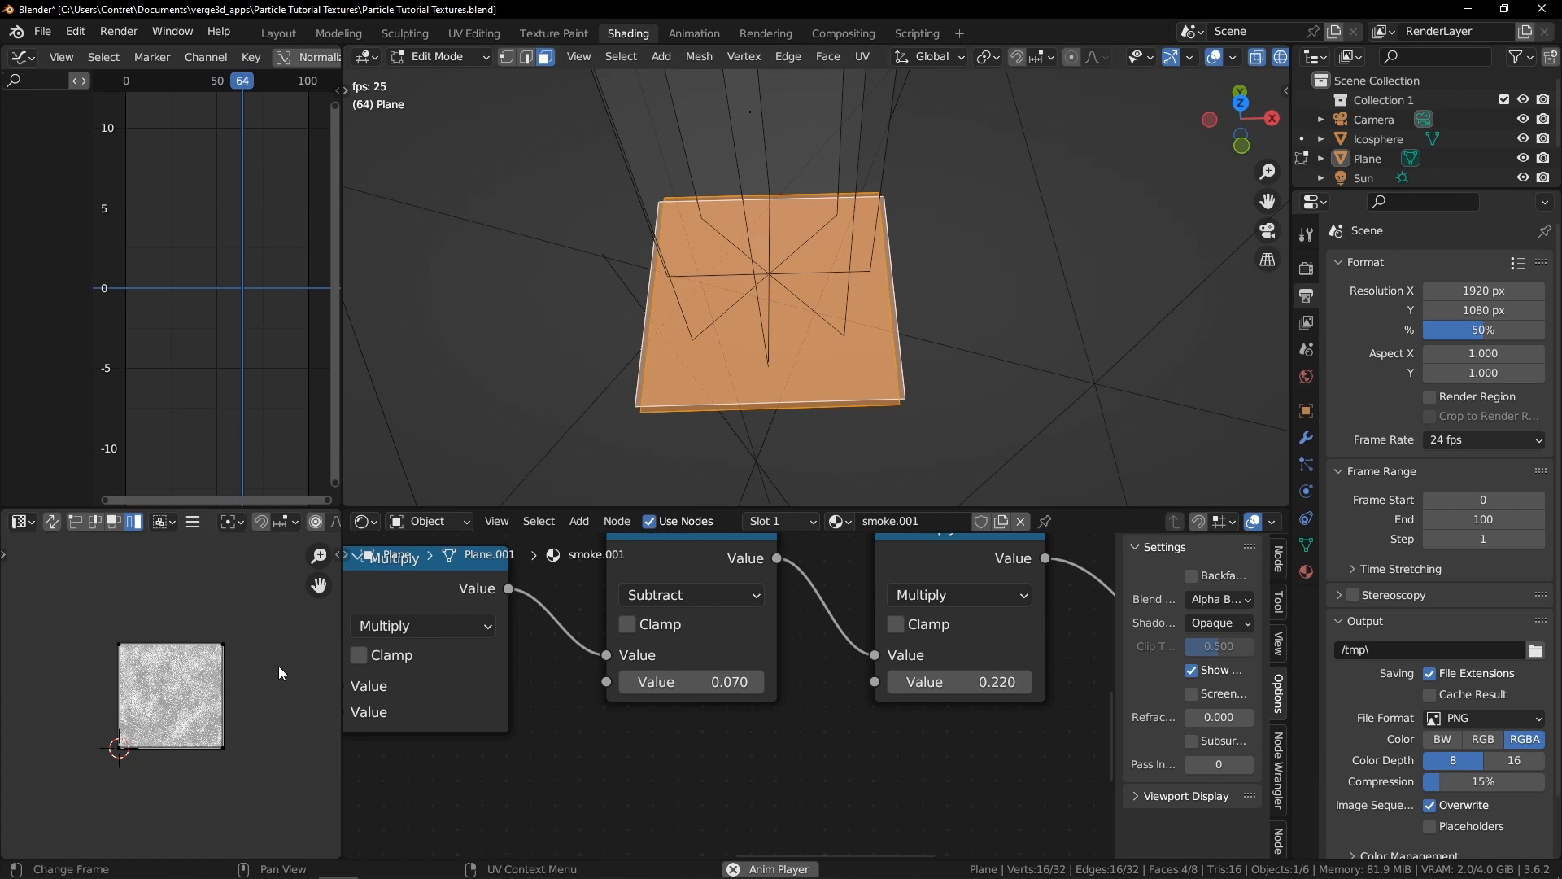
scroll(173, 657, "up", 2)
key("shift+z")
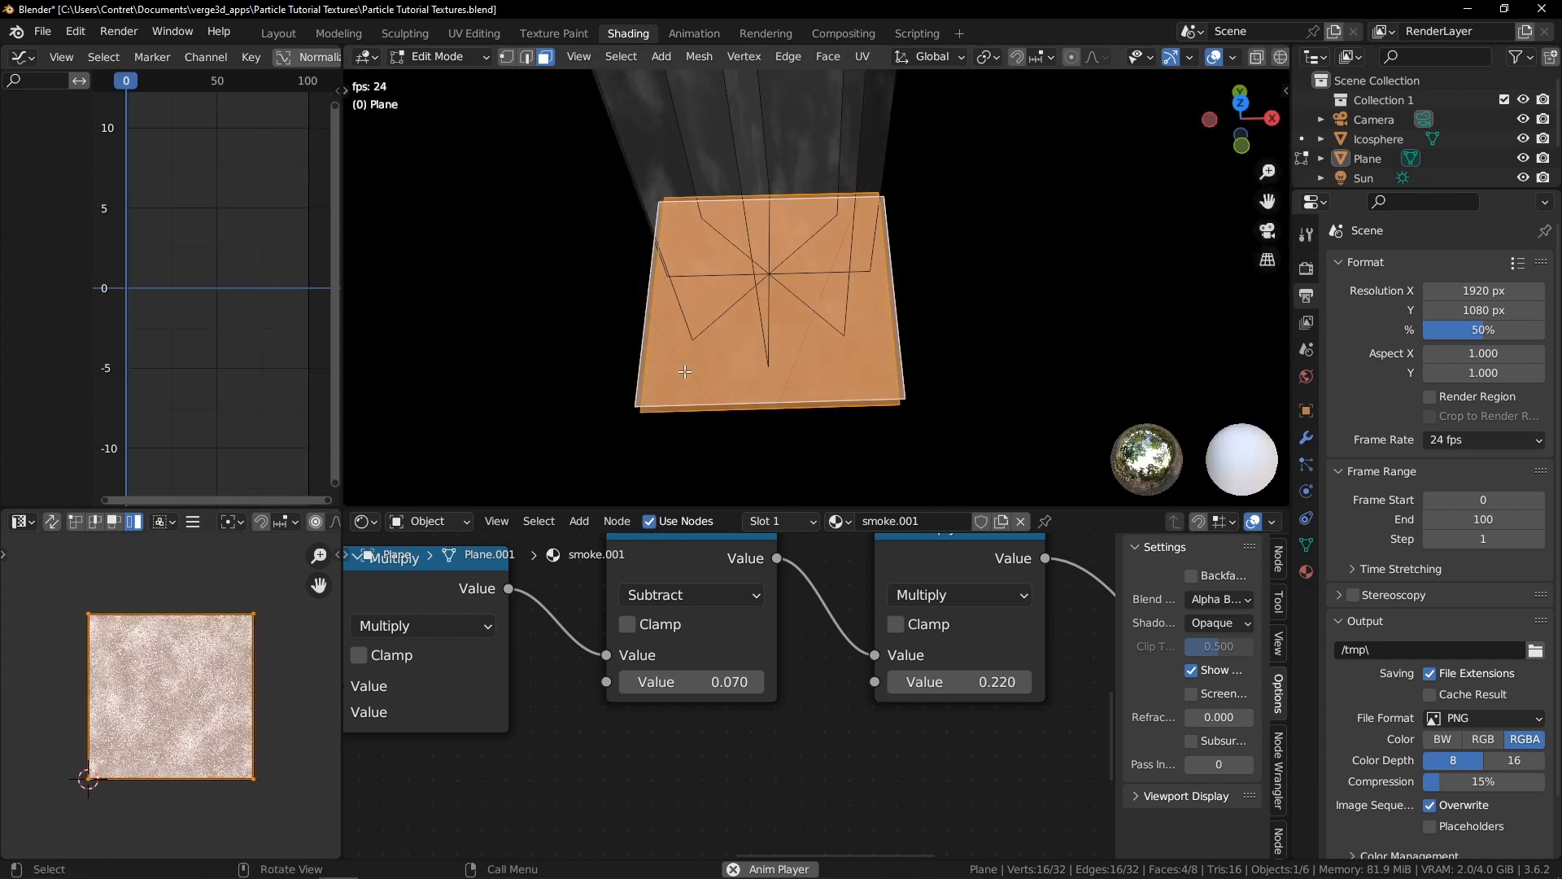
left_click(204, 692)
key("g")
left_click(173, 665)
left_click(250, 647)
key("g")
left_click(285, 695)
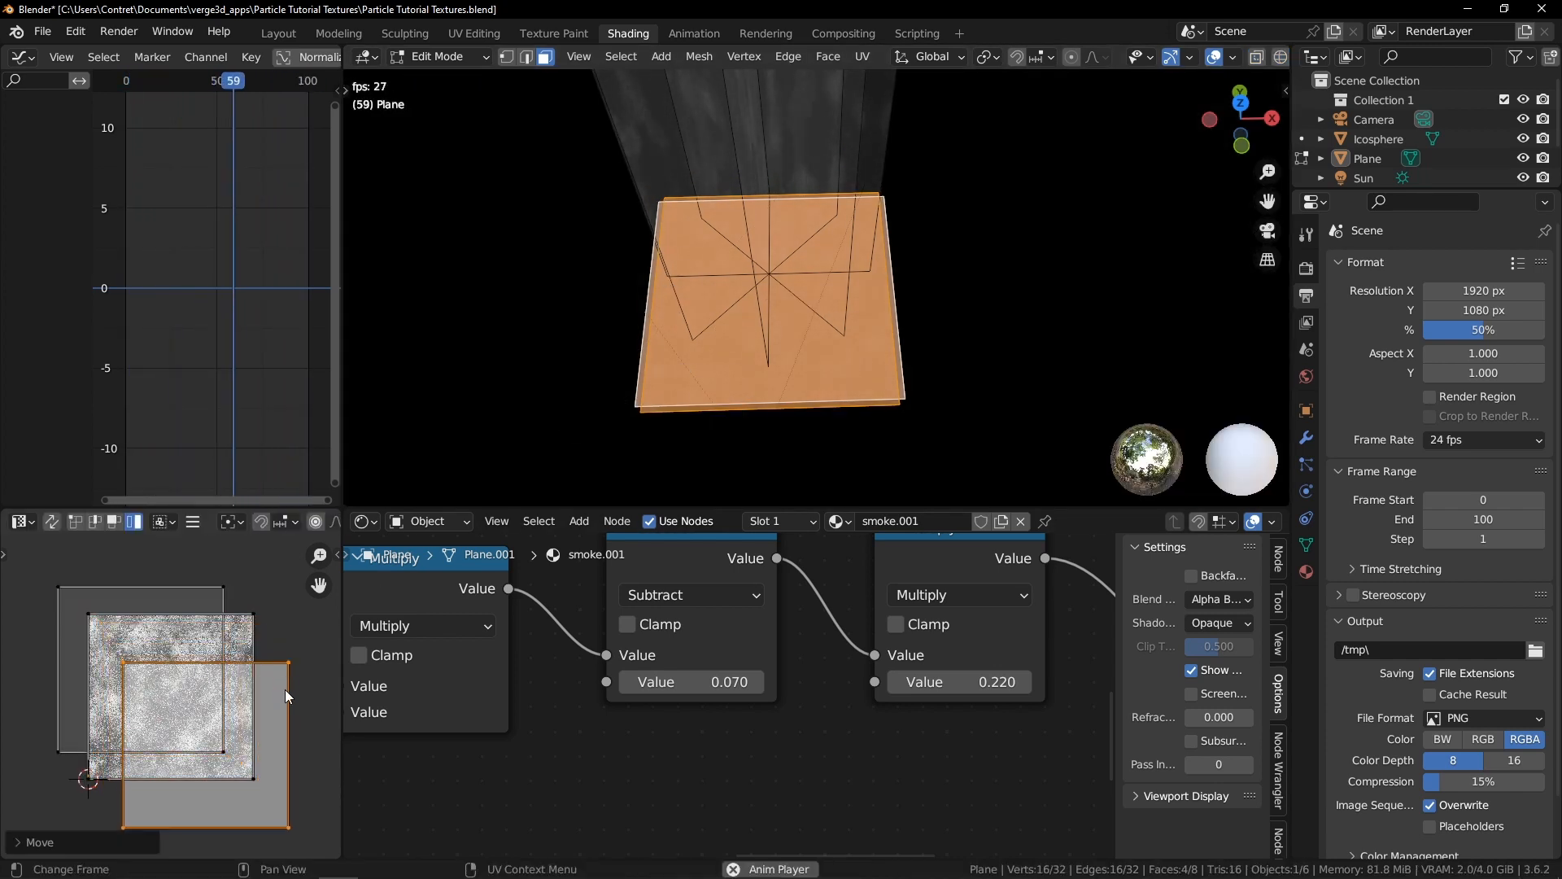
key("g")
left_click(325, 606)
left_click(164, 720)
key("g")
left_click(151, 755)
key("Tab")
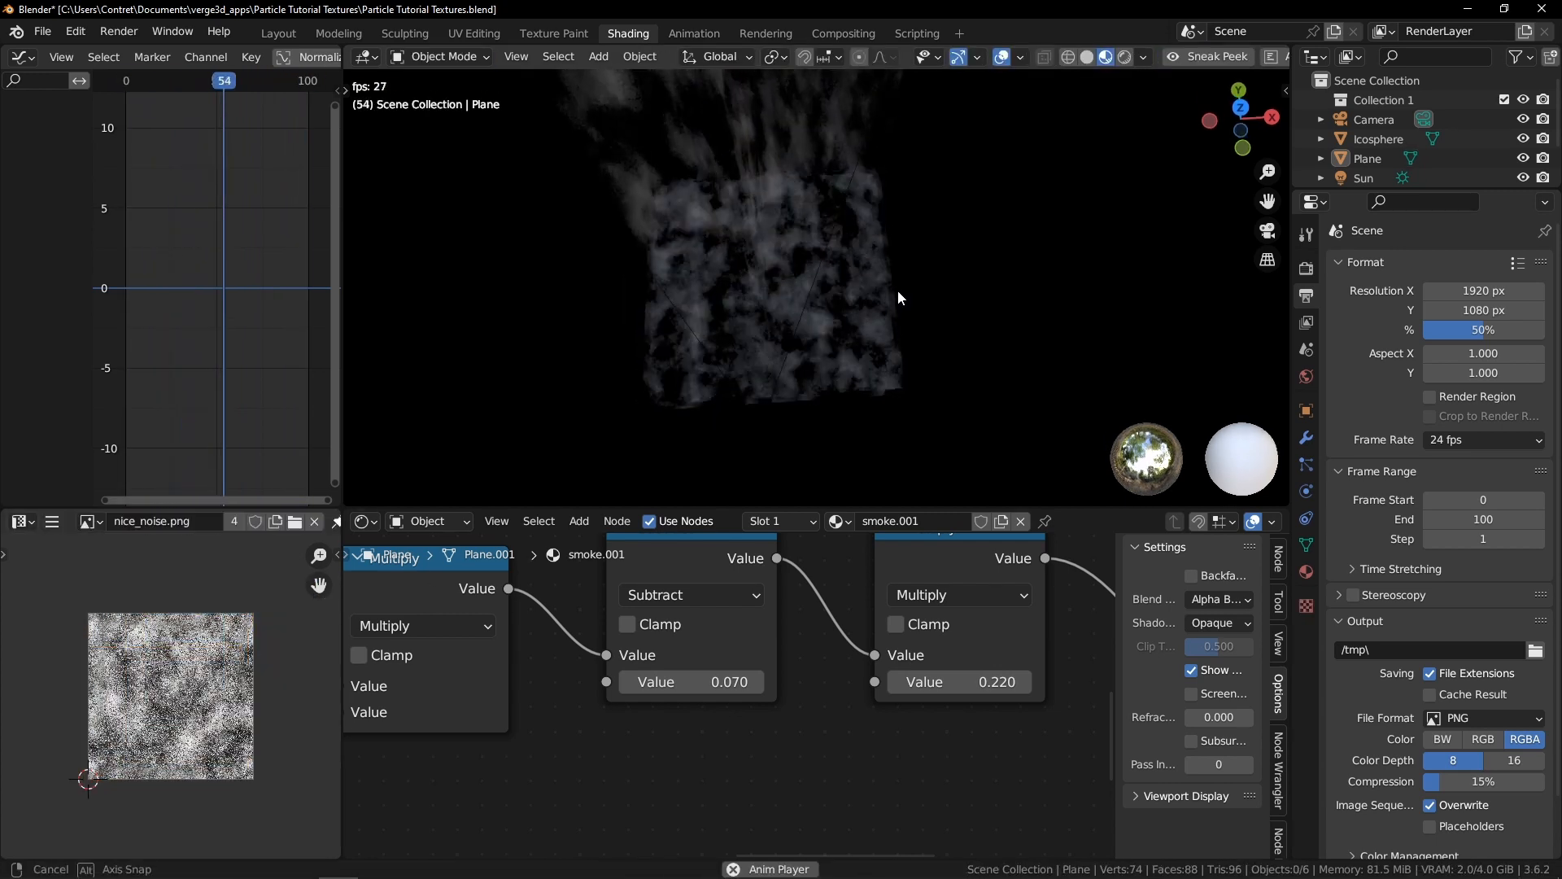
key("ctrl+Tab")
key("g")
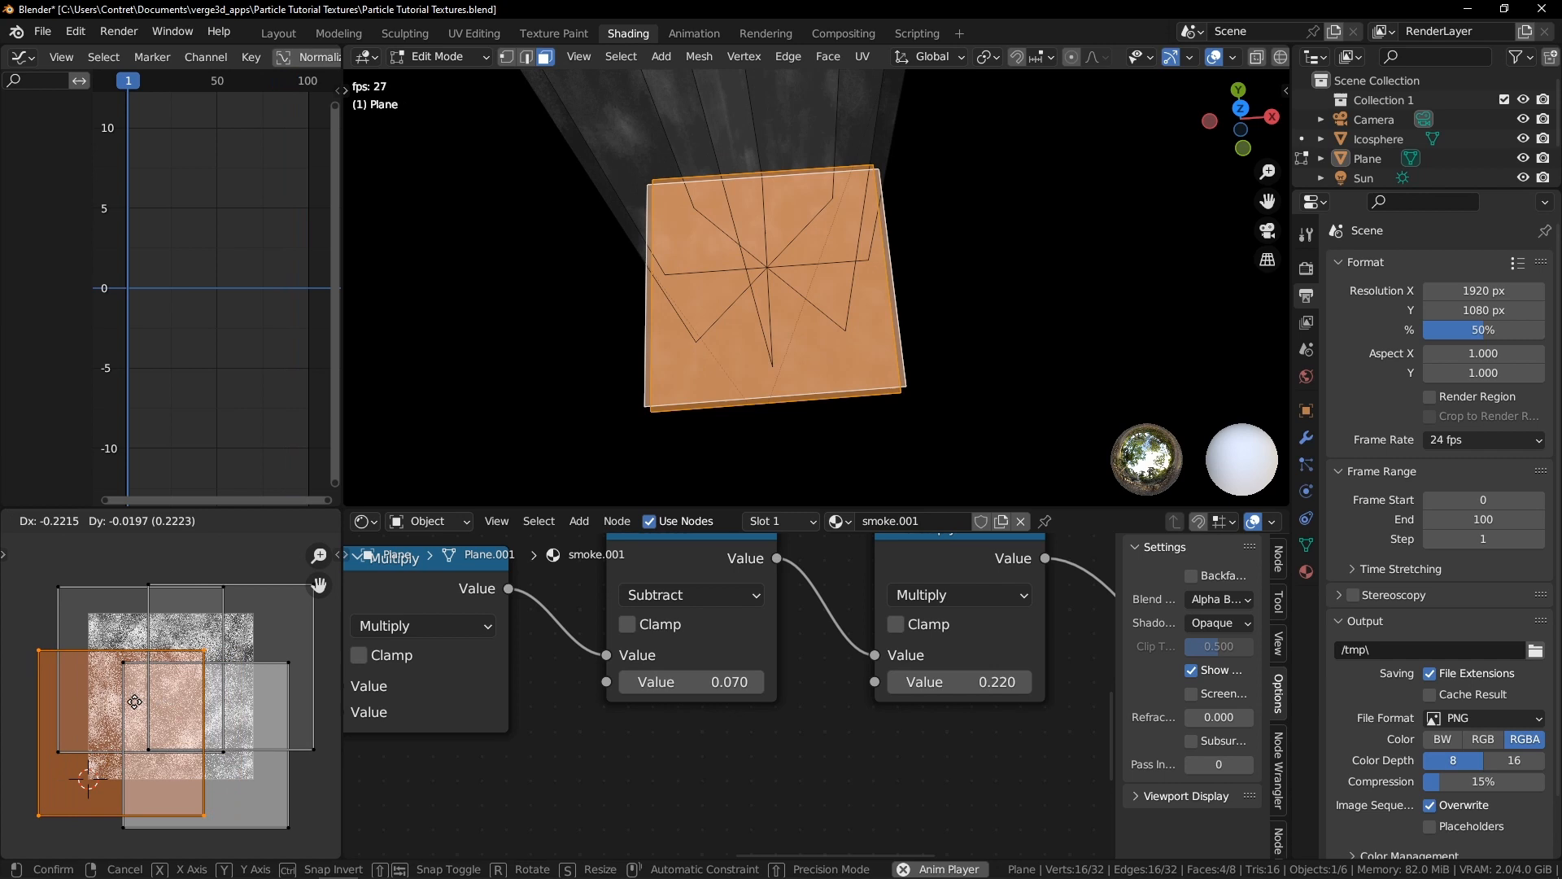
left_click(130, 702)
key("Tab")
Delete the extra duplicated base faces beneath the smoke planes in Edit Mode
middle_click_drag(667, 331, 825, 227)
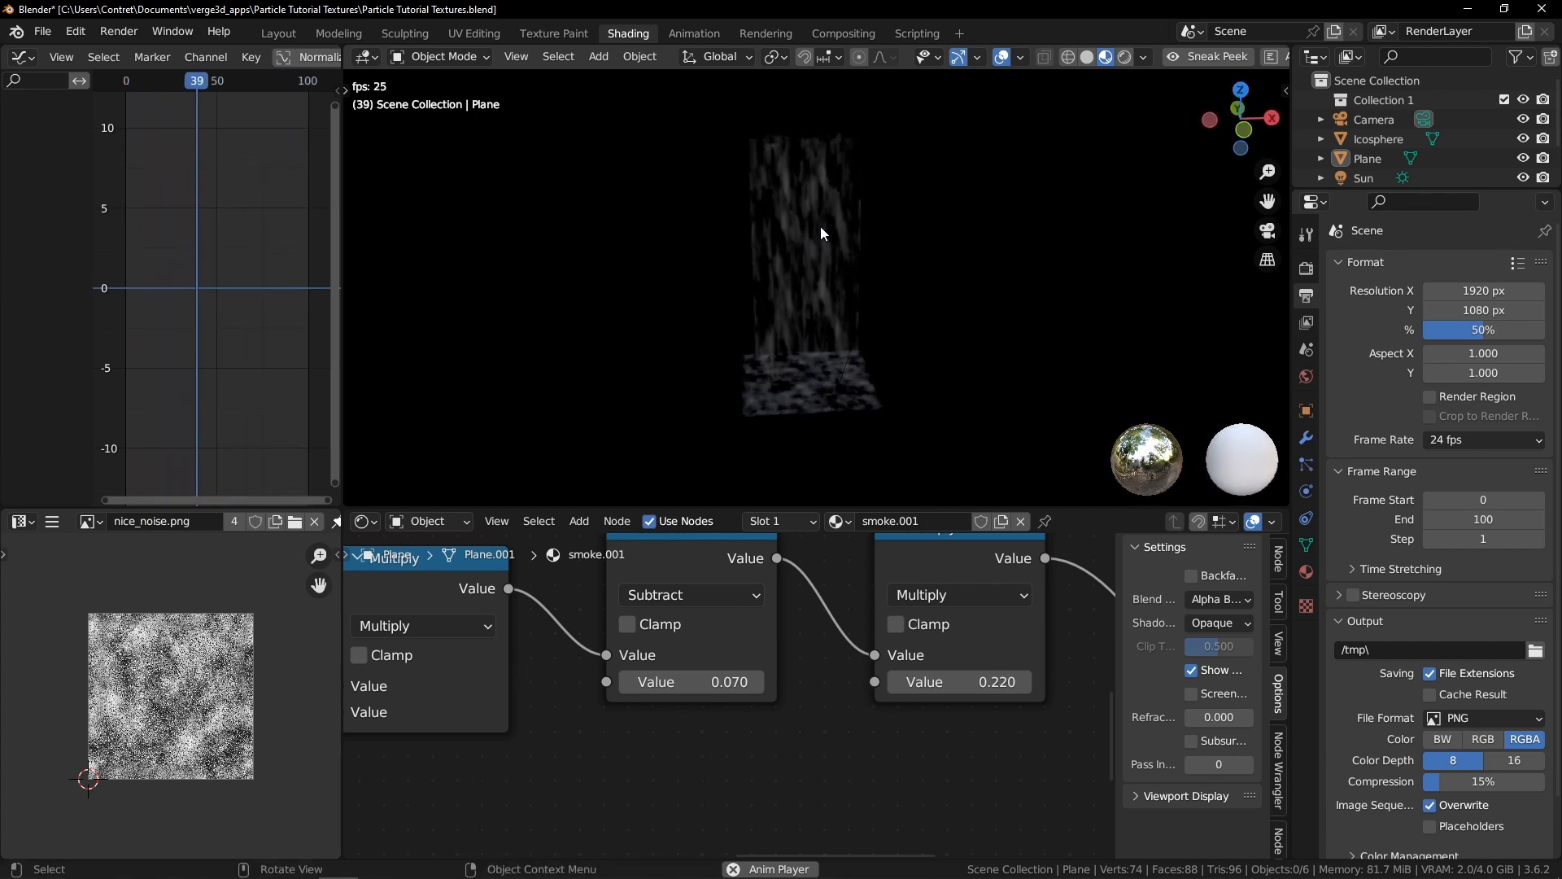
scroll(817, 223, "up", 1)
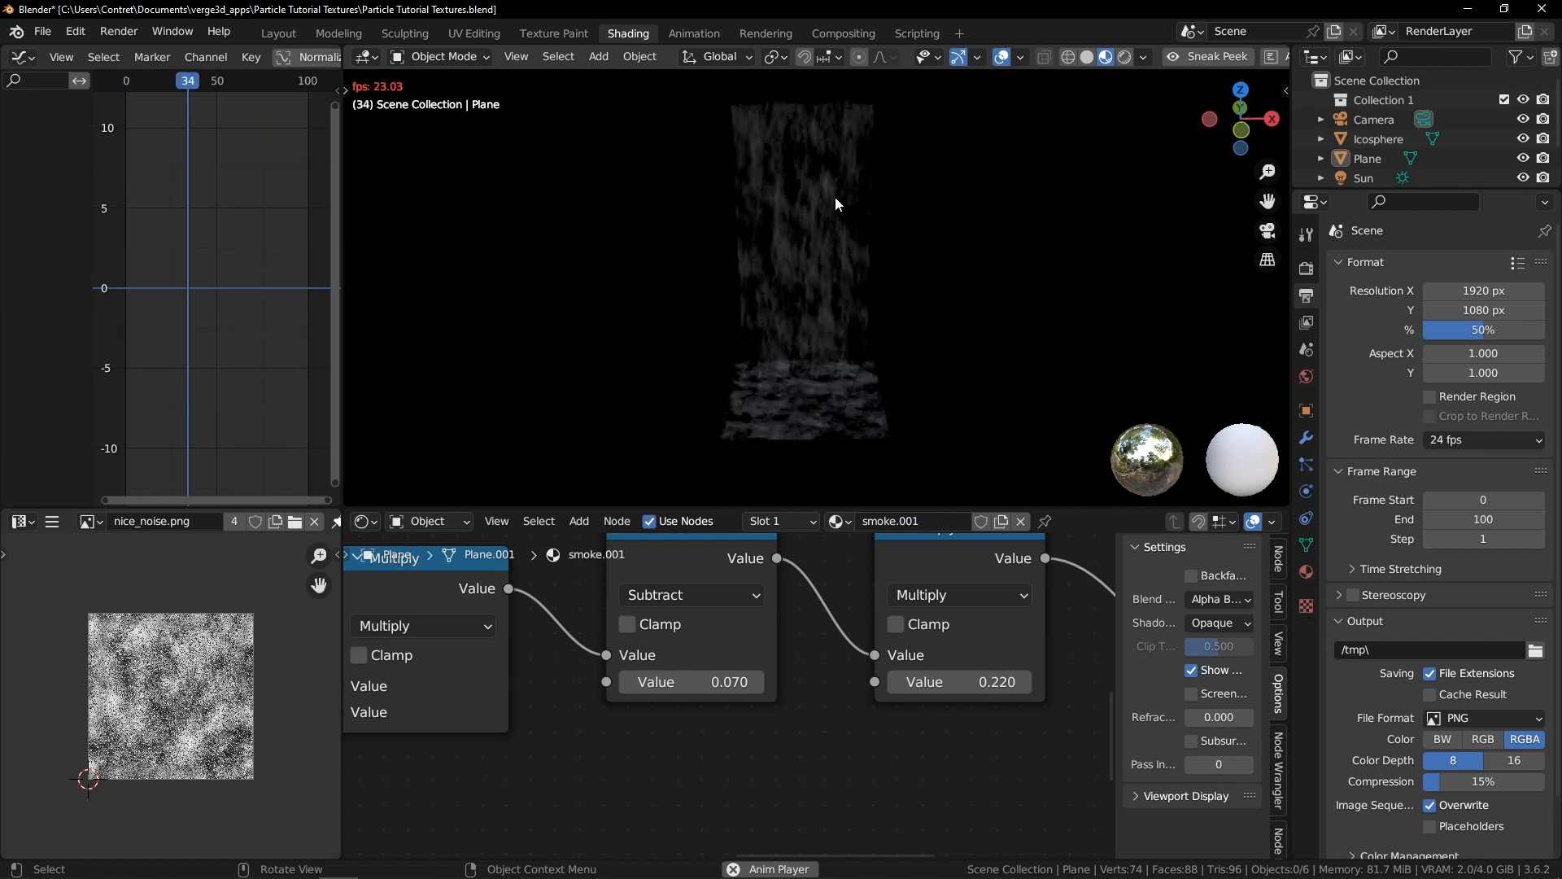
scroll(814, 180, "down", 1)
left_click(737, 228)
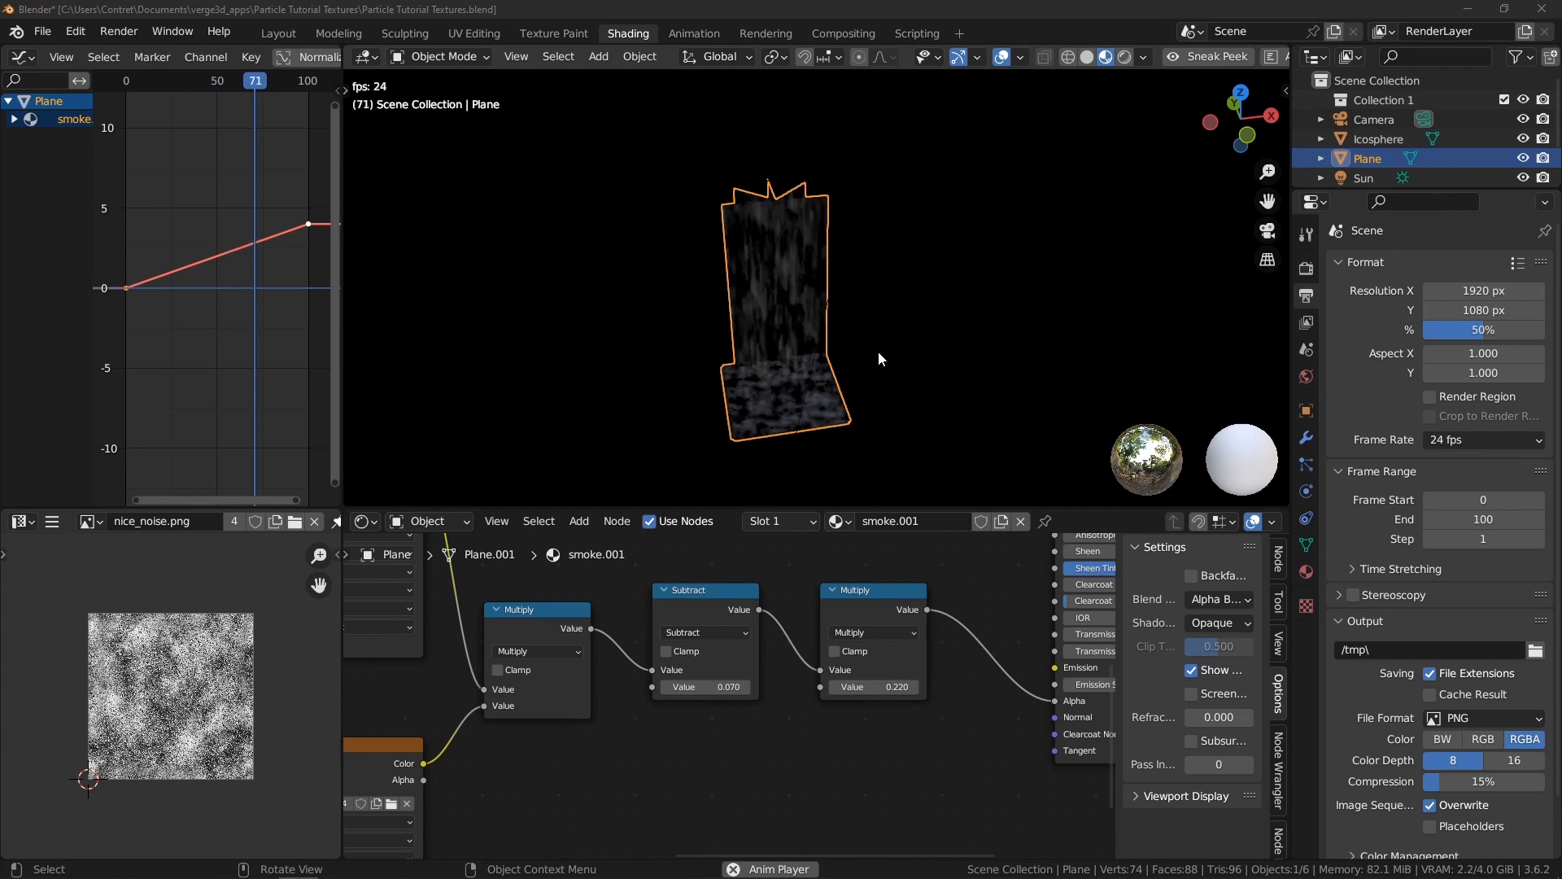
scroll(838, 335, "up", 1)
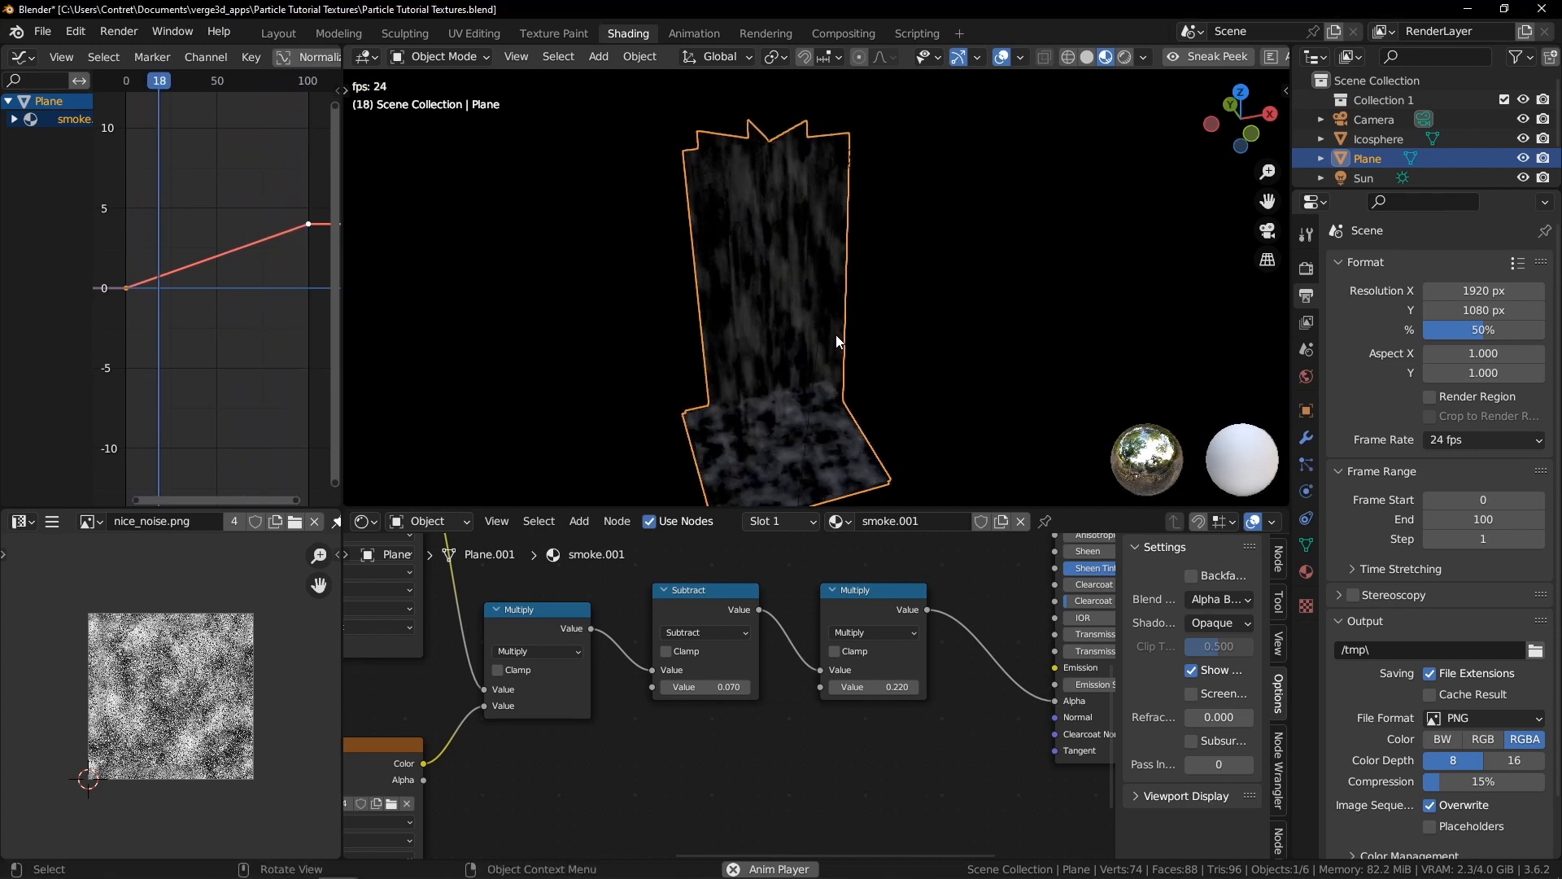
middle_click_drag(836, 334, 814, 290)
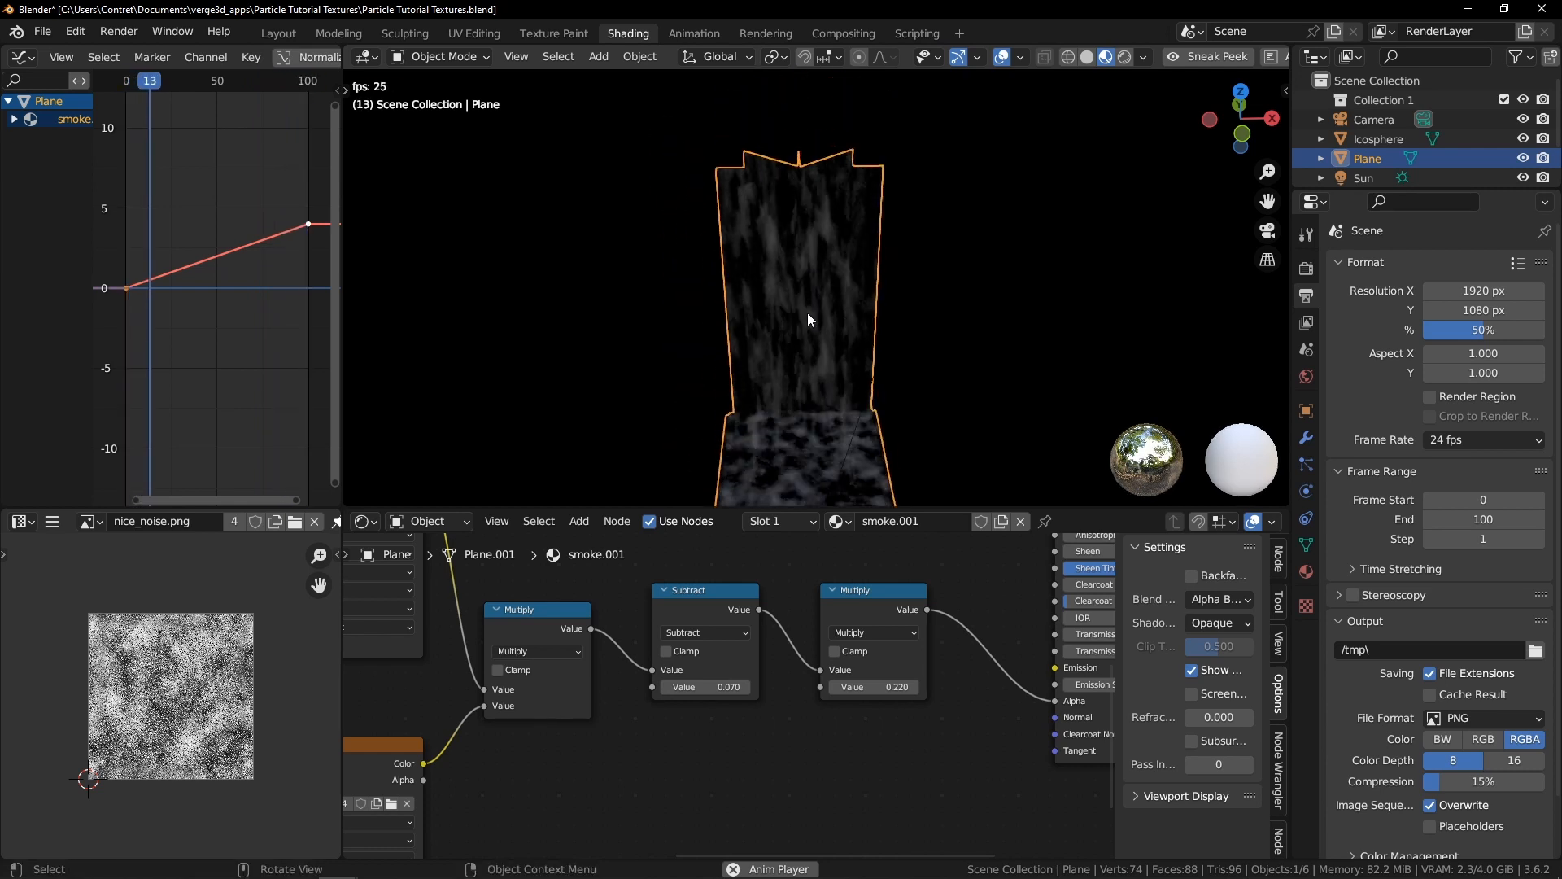
key("Tab")
key("x")
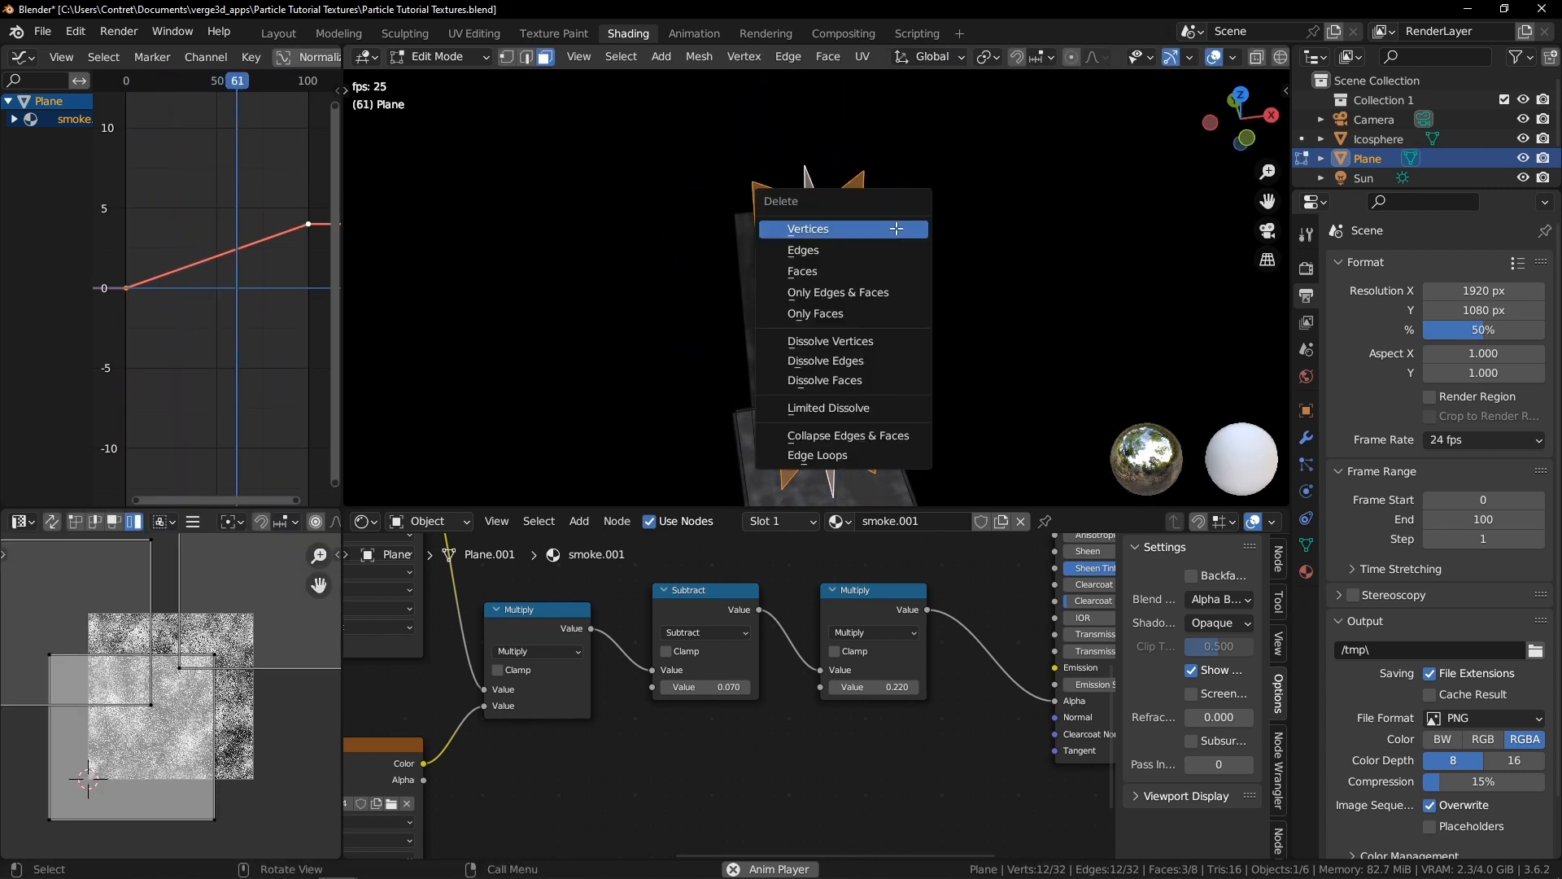
left_click(777, 226)
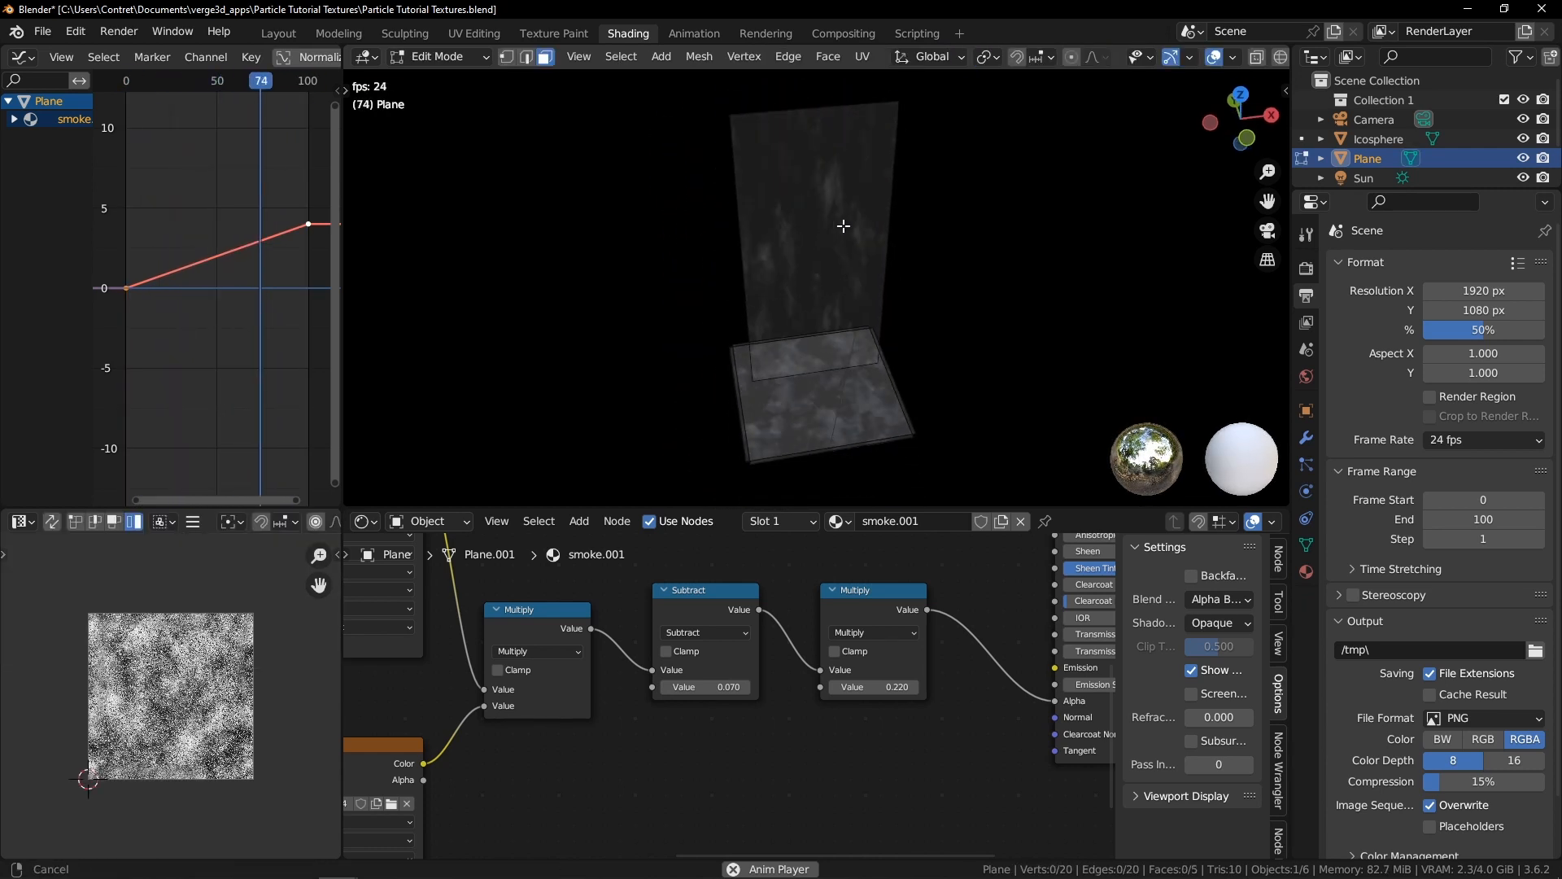
left_click(910, 427)
key("x")
left_click(916, 426)
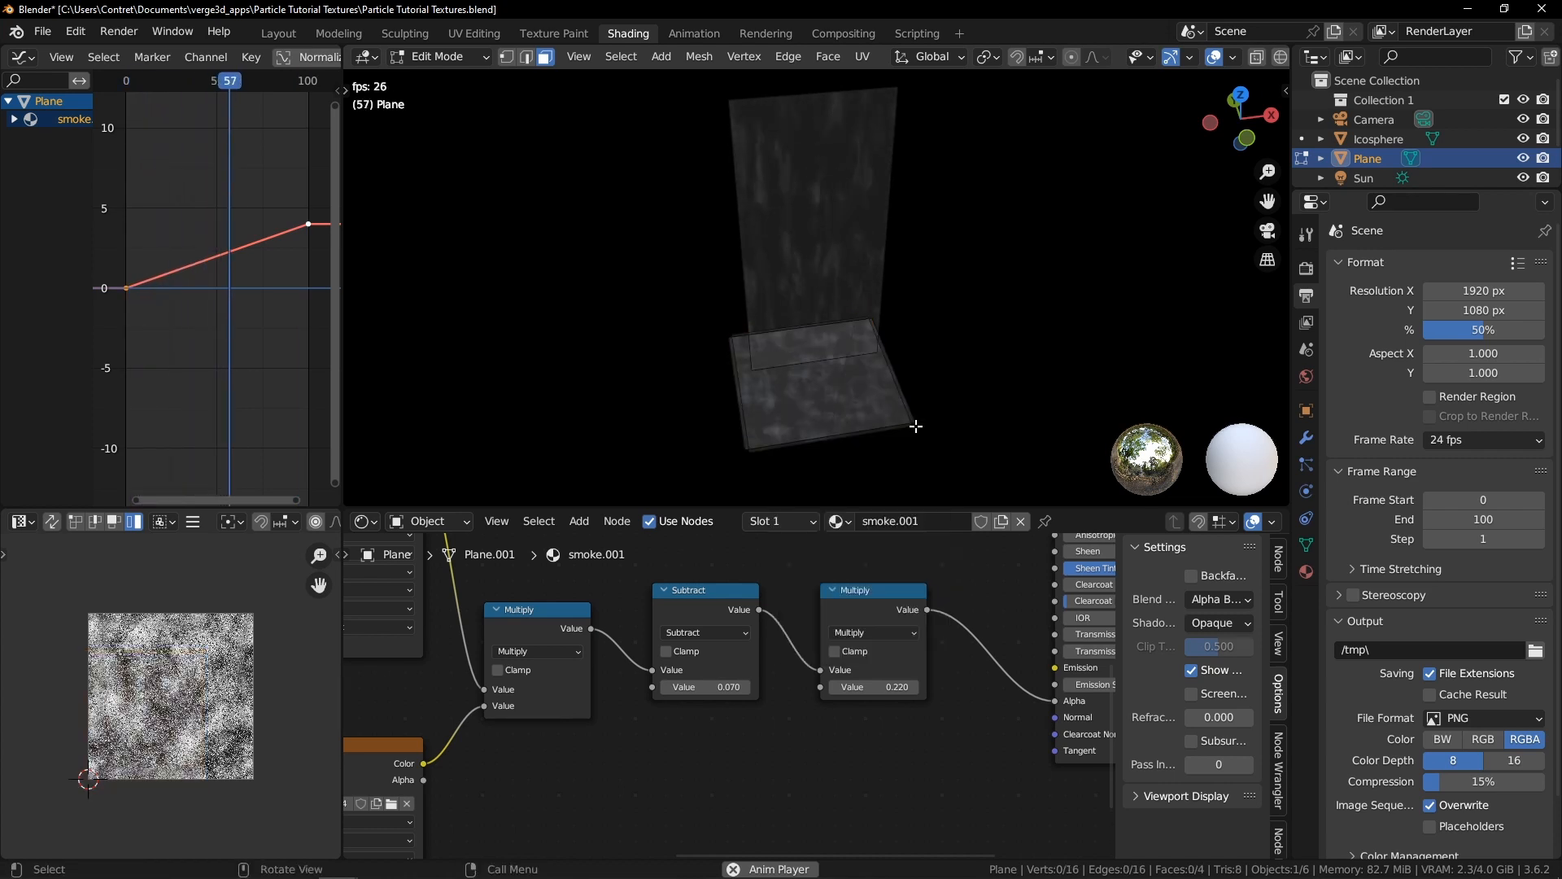
left_click(916, 426)
key("x")
left_click(911, 416)
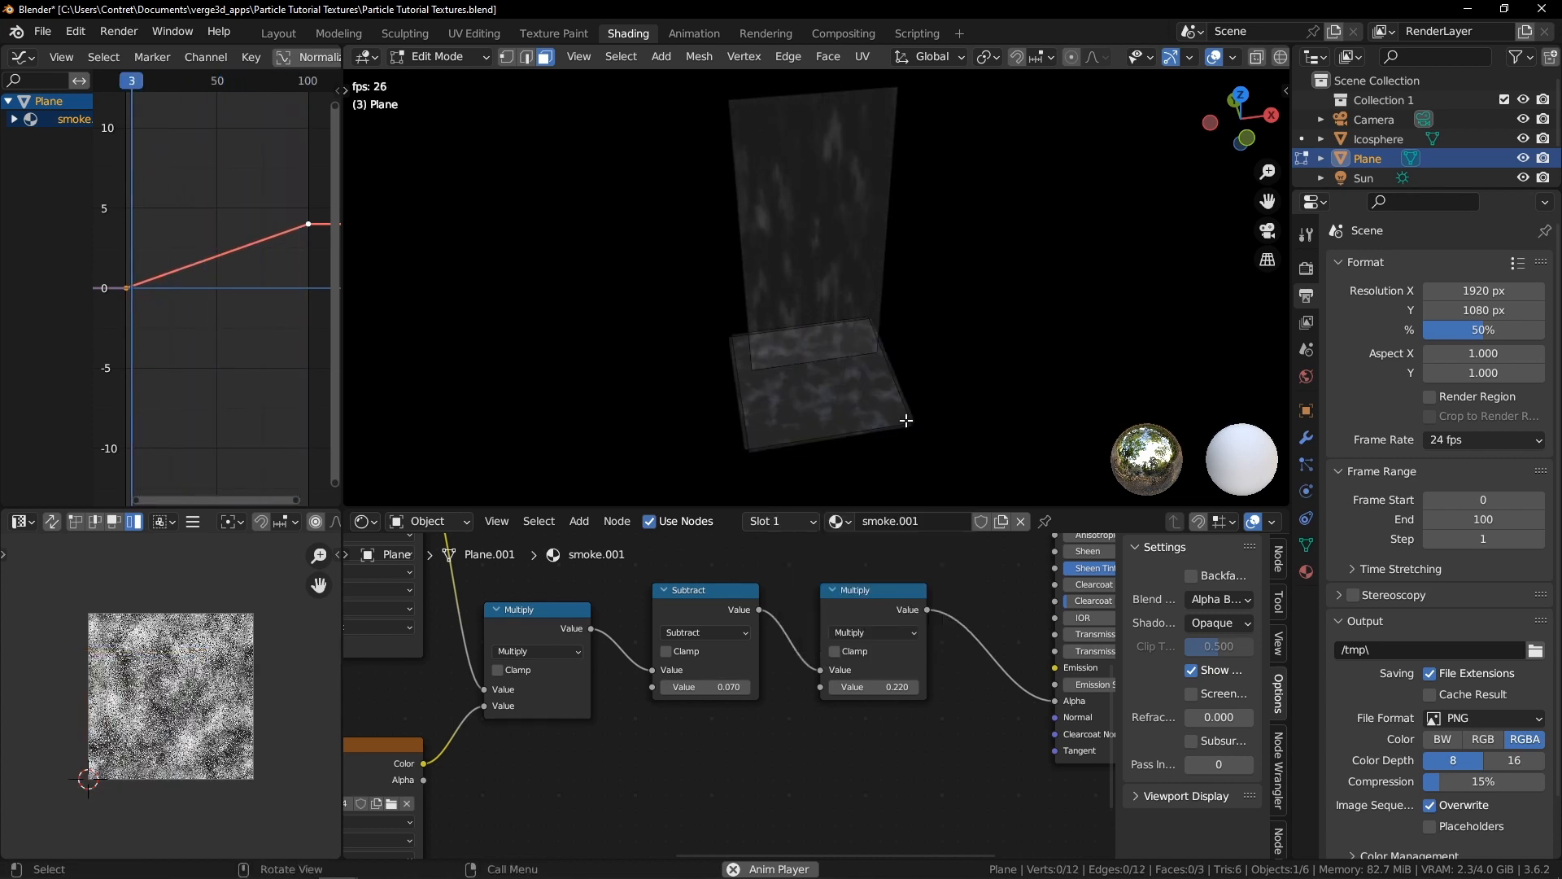
Add loop cuts through the remaining base face
middle_click_drag(961, 421, 869, 301)
scroll(868, 301, "down", 3)
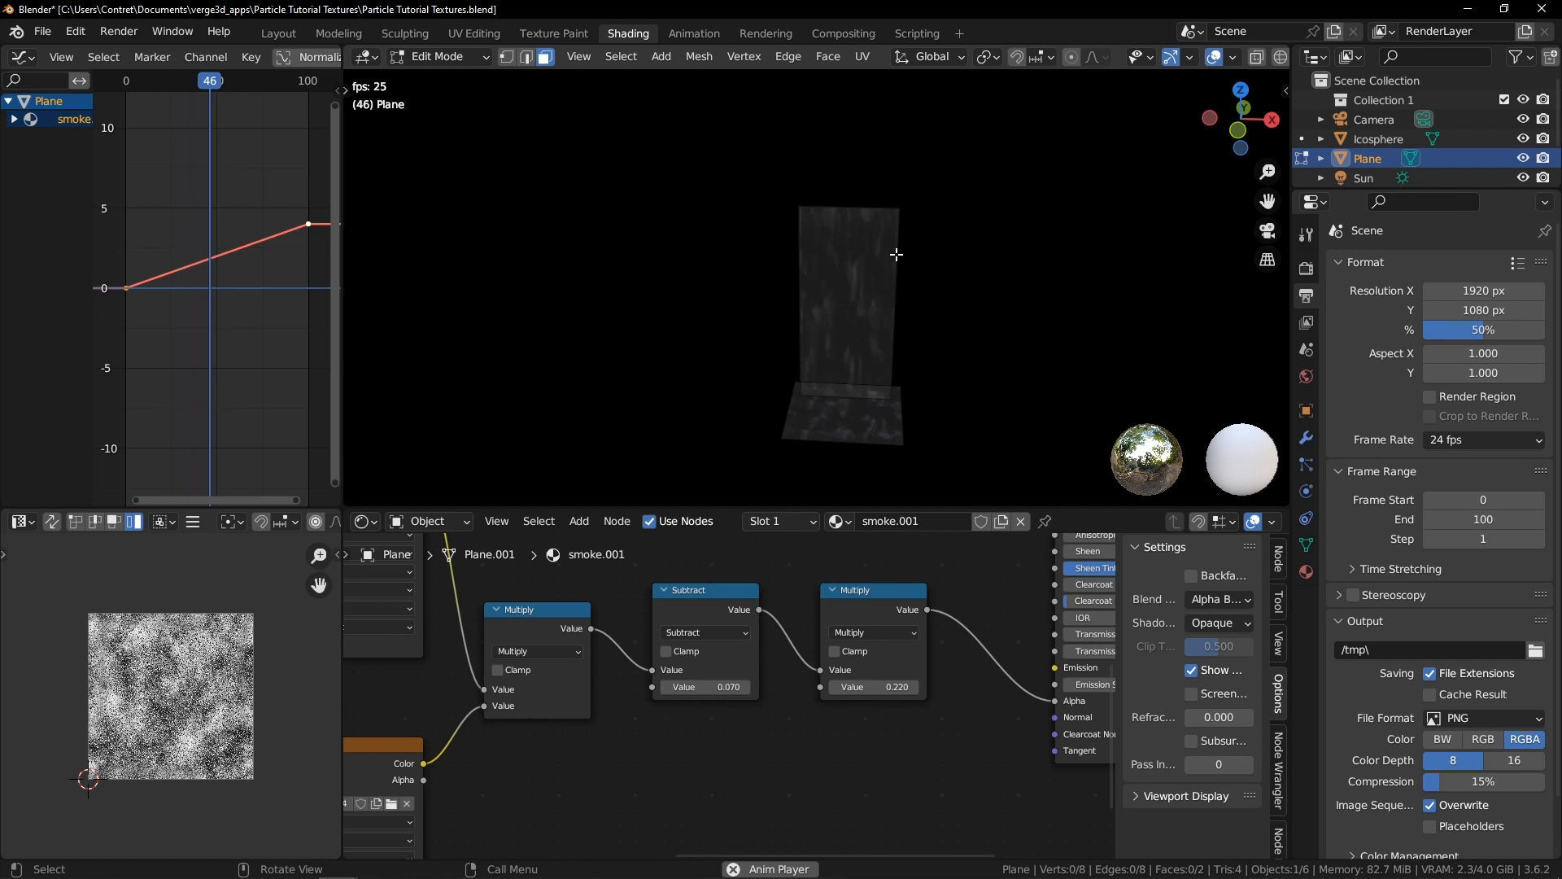
middle_click_drag(911, 200, 841, 202, "shift")
scroll(843, 202, "up", 1)
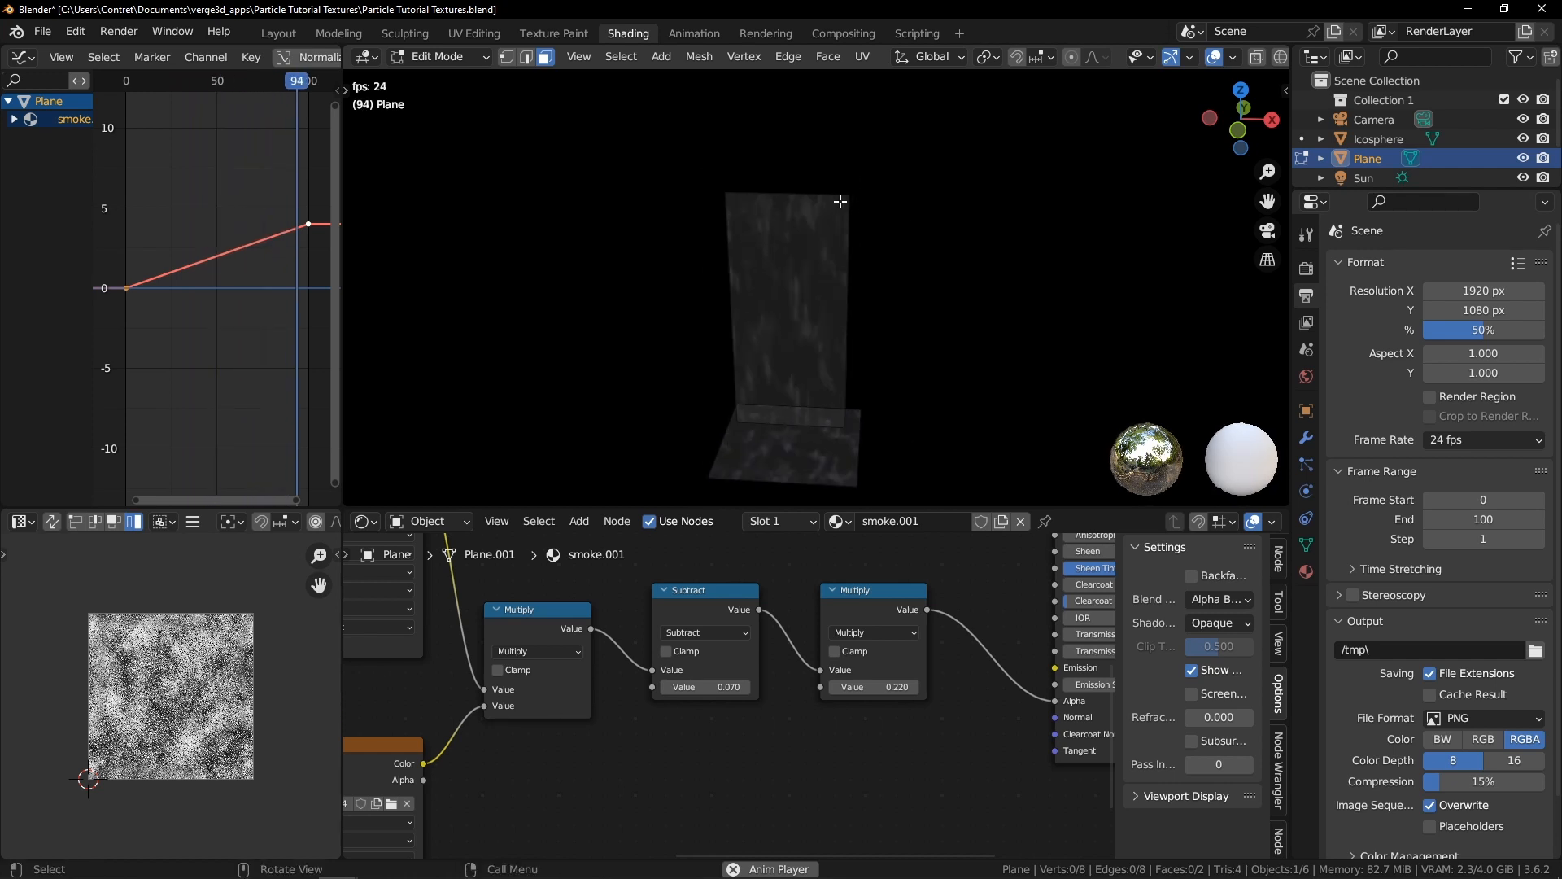
left_click(804, 192)
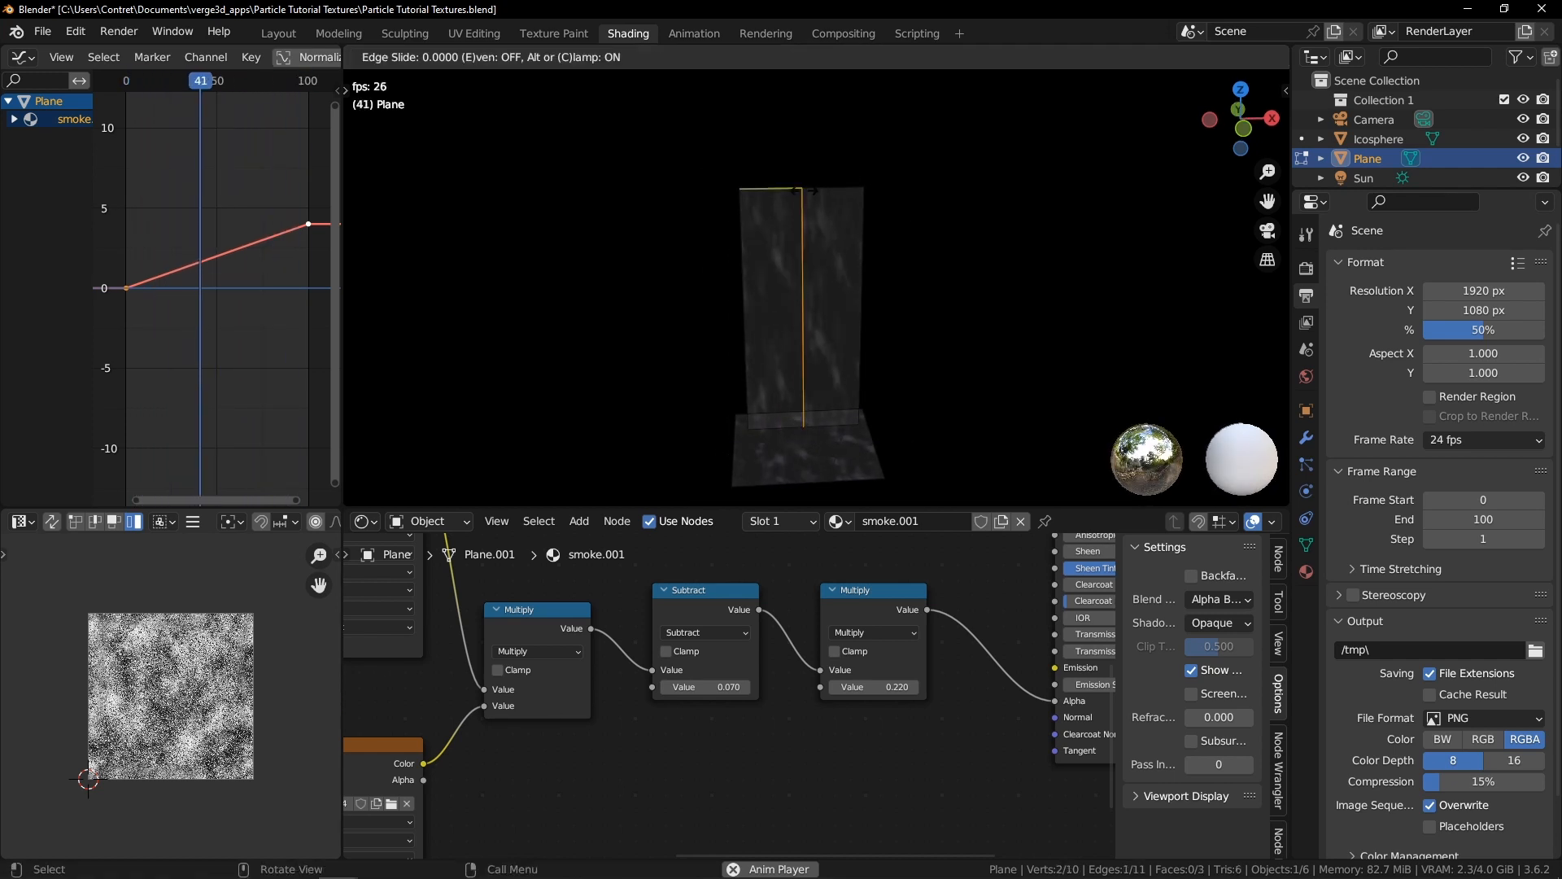
right_click(804, 192)
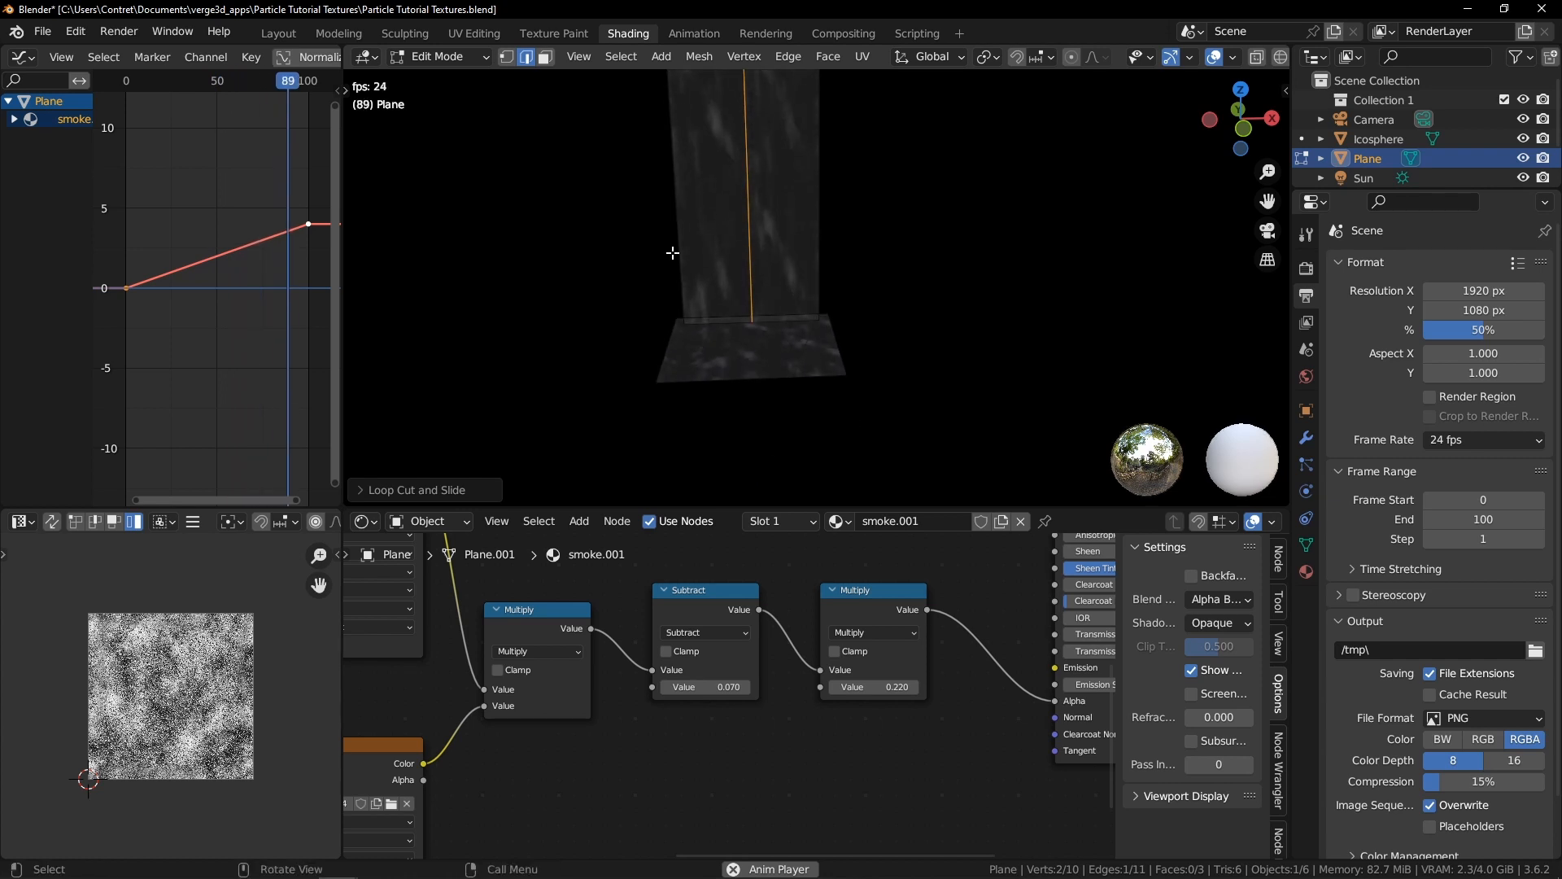
left_click(747, 345)
right_click(710, 325)
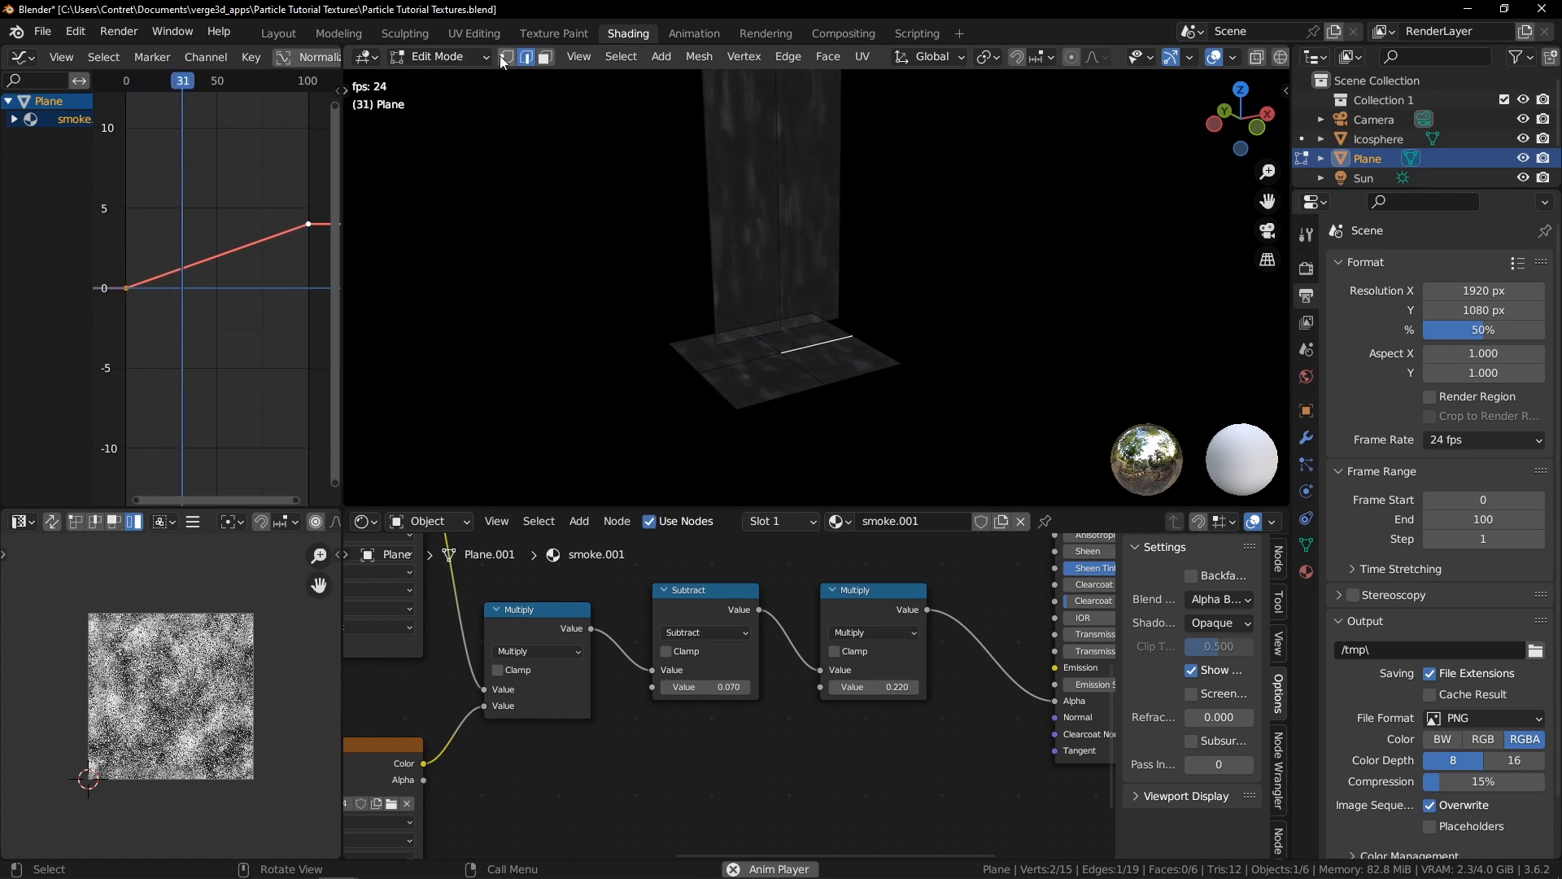
Connect opposite vertices across the base face to split it into a diamond pattern
middle_click_drag(683, 340, 828, 428)
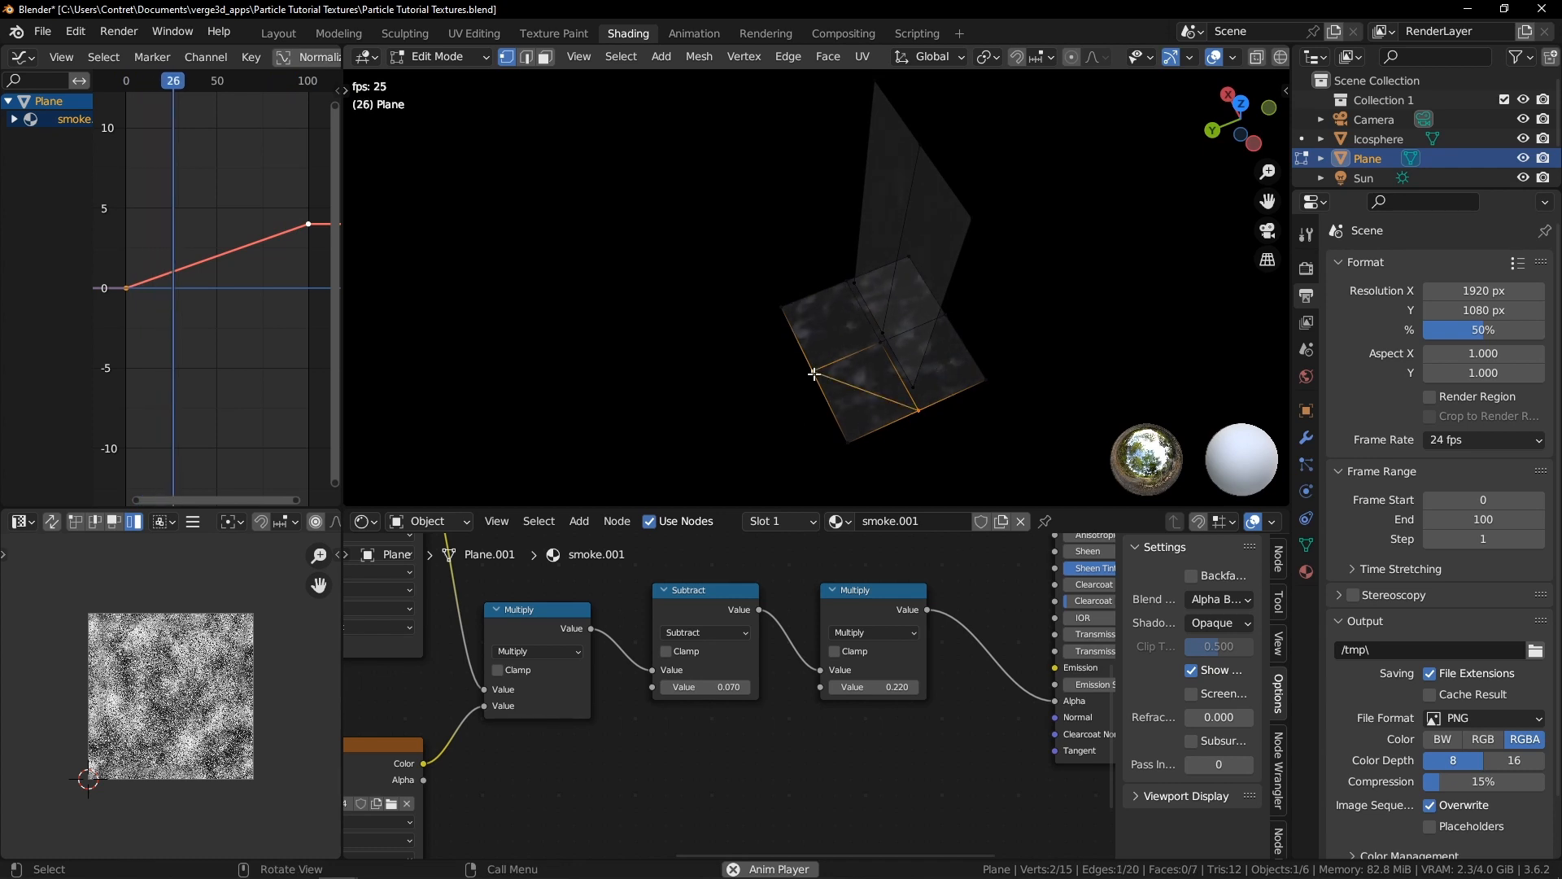
middle_click_drag(1104, 280, 903, 230)
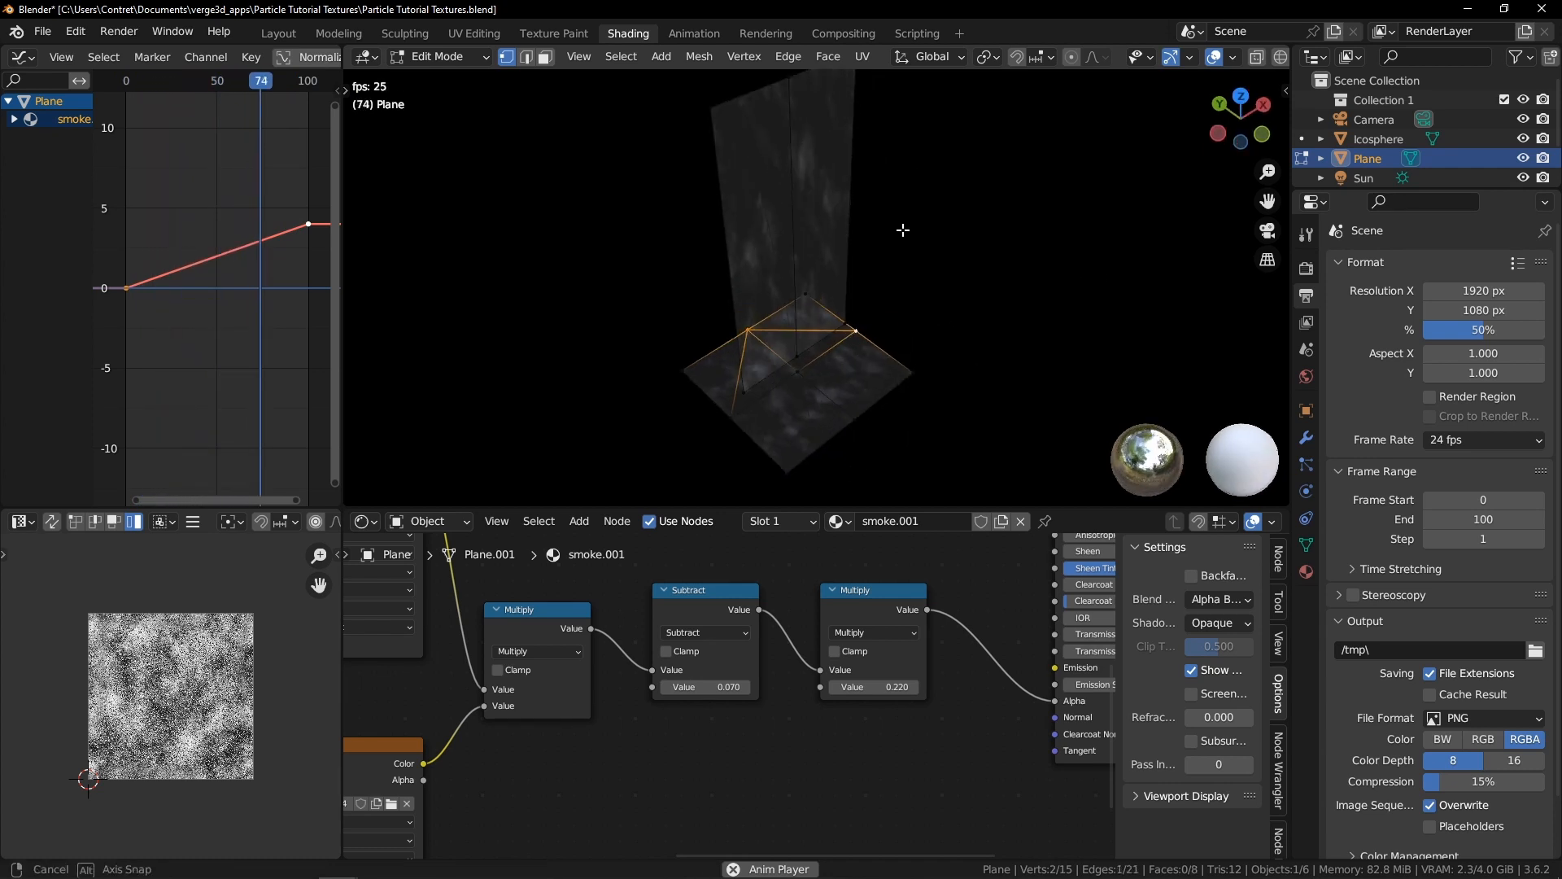
scroll(903, 230, "up", 1)
key("j")
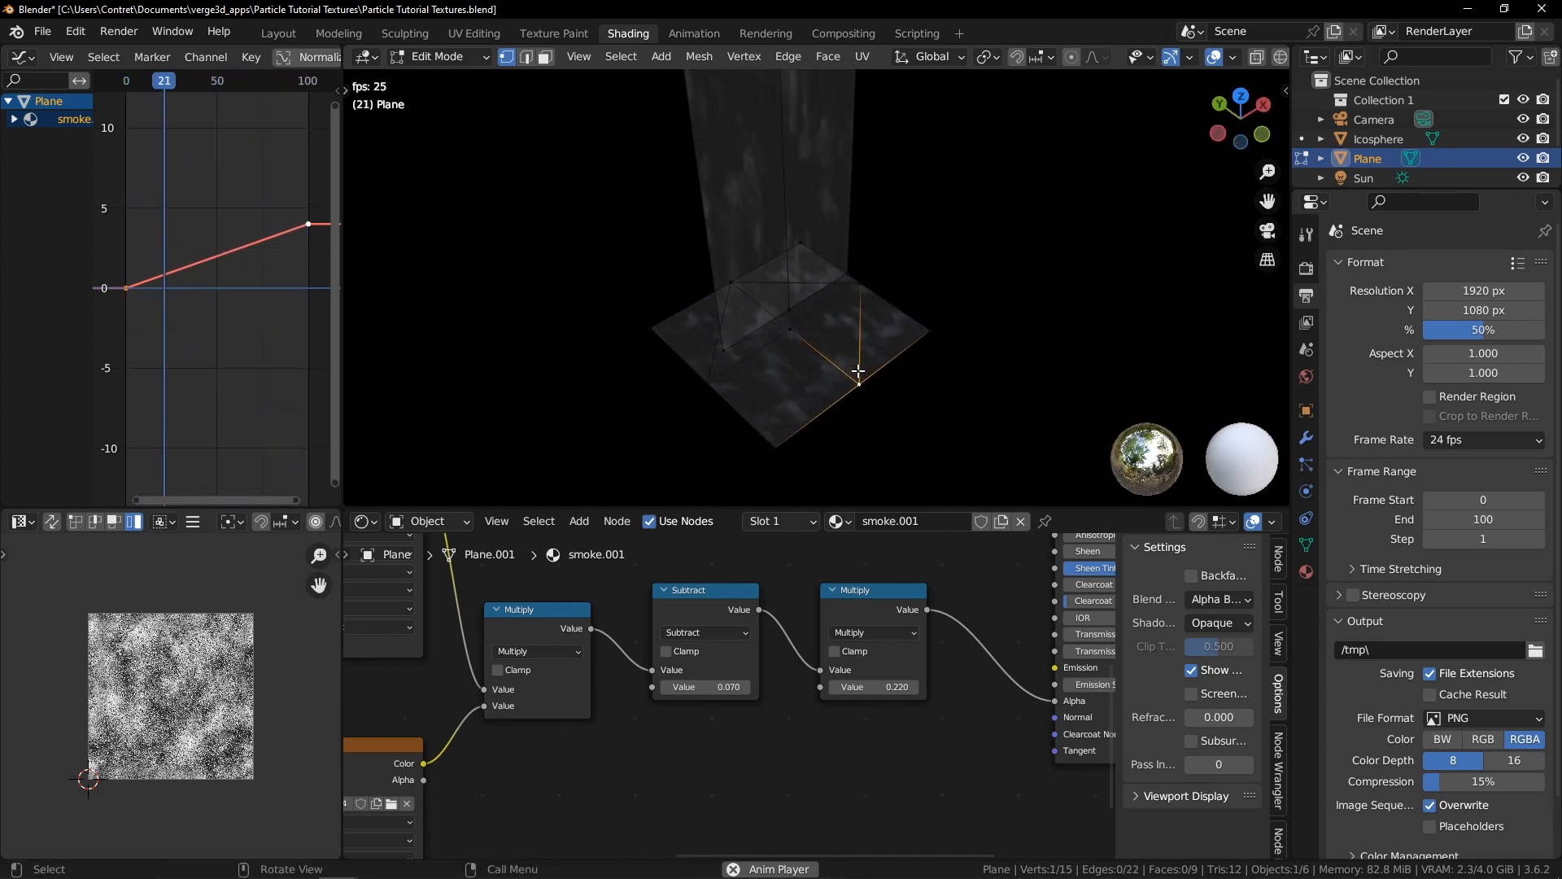
middle_click_drag(841, 358, 670, 288)
key("j")
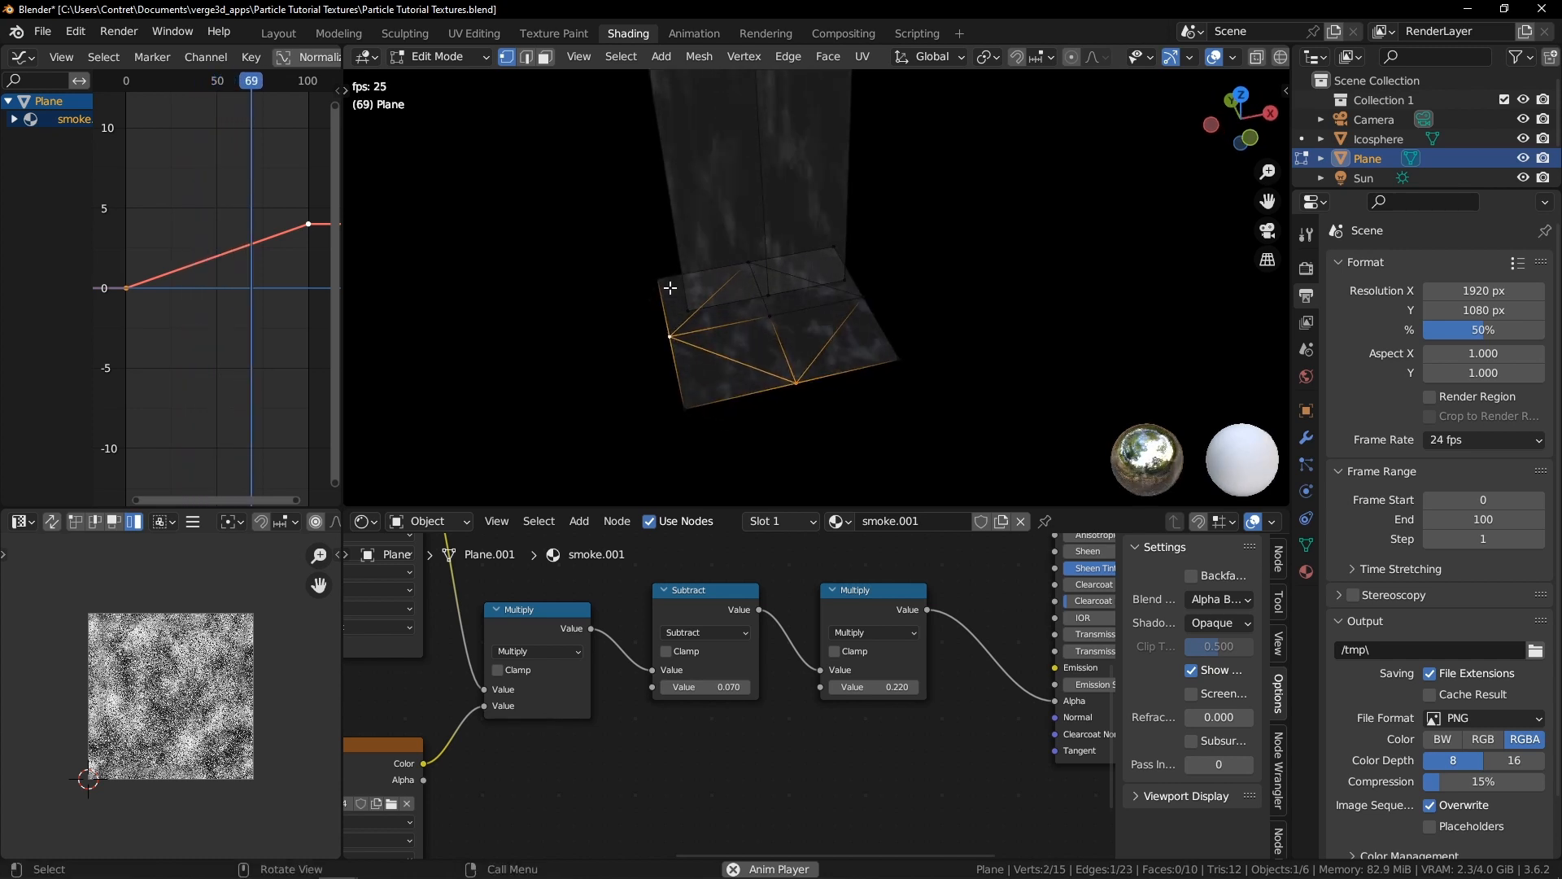
mouse_move(764, 322)
middle_mouse_down()
mouse_move(791, 350)
mouse_move(758, 302)
middle_mouse_up()
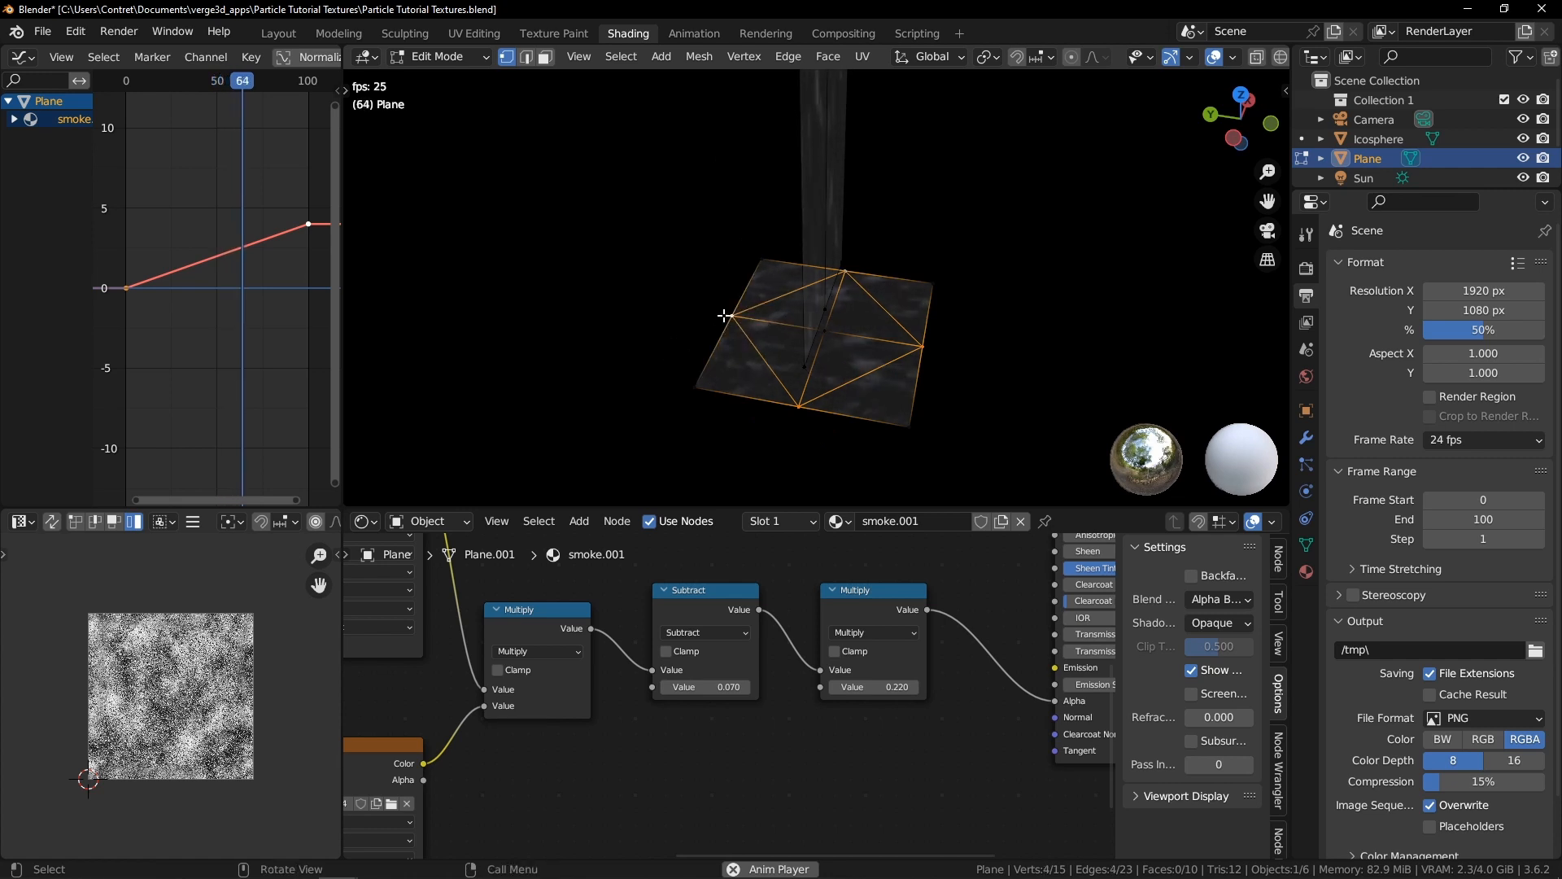
Subdivide the selected base edges and round them with To Sphere at factor 1
right_click(724, 316)
left_click(628, 363)
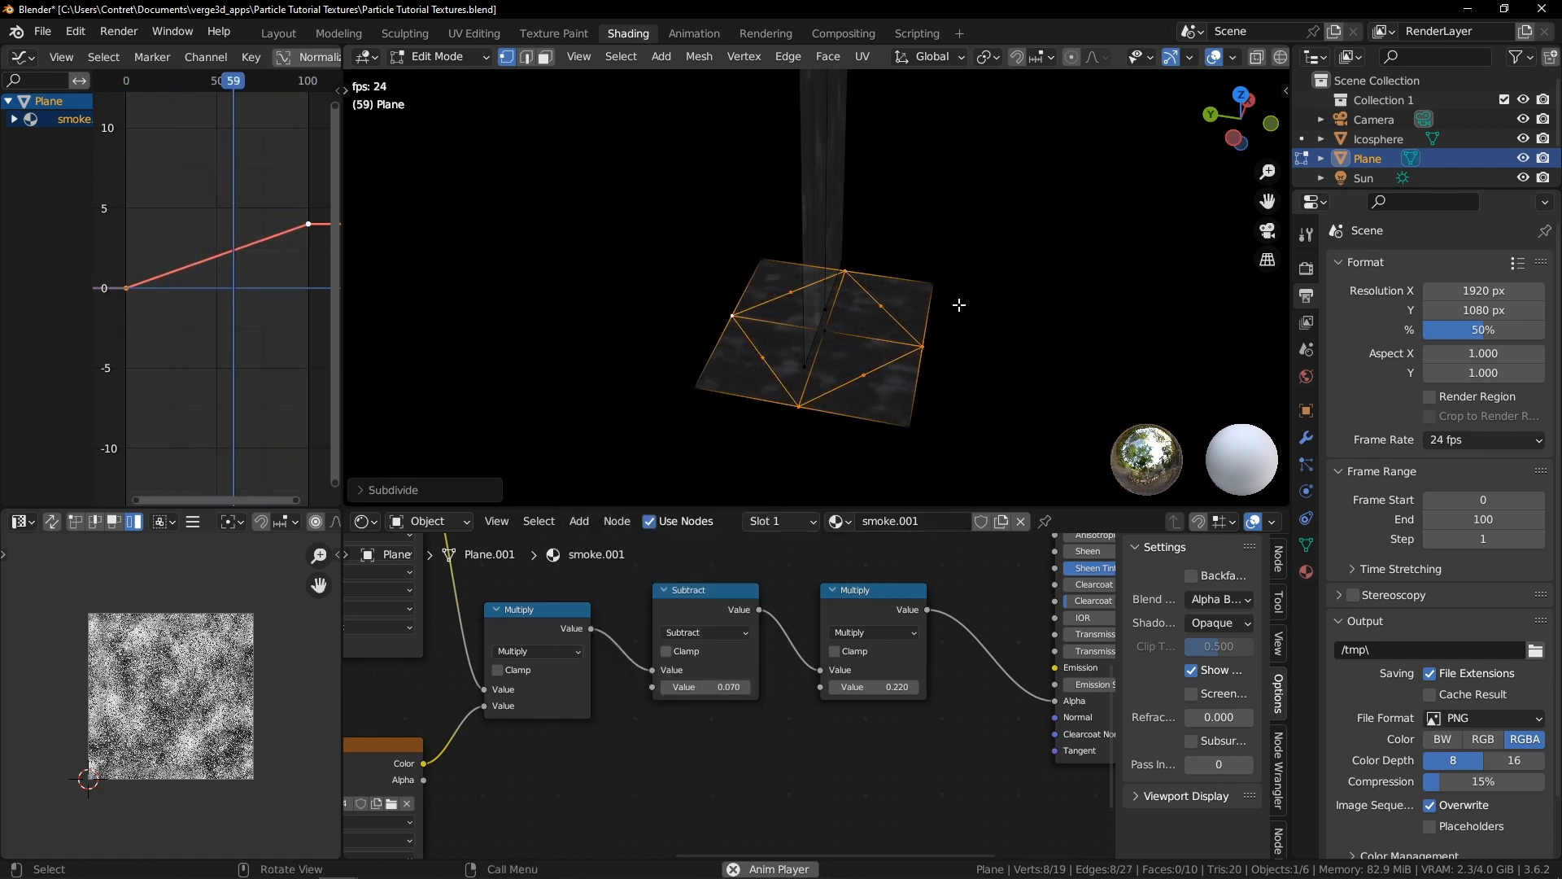
key("shift+alt+s")
key("1")
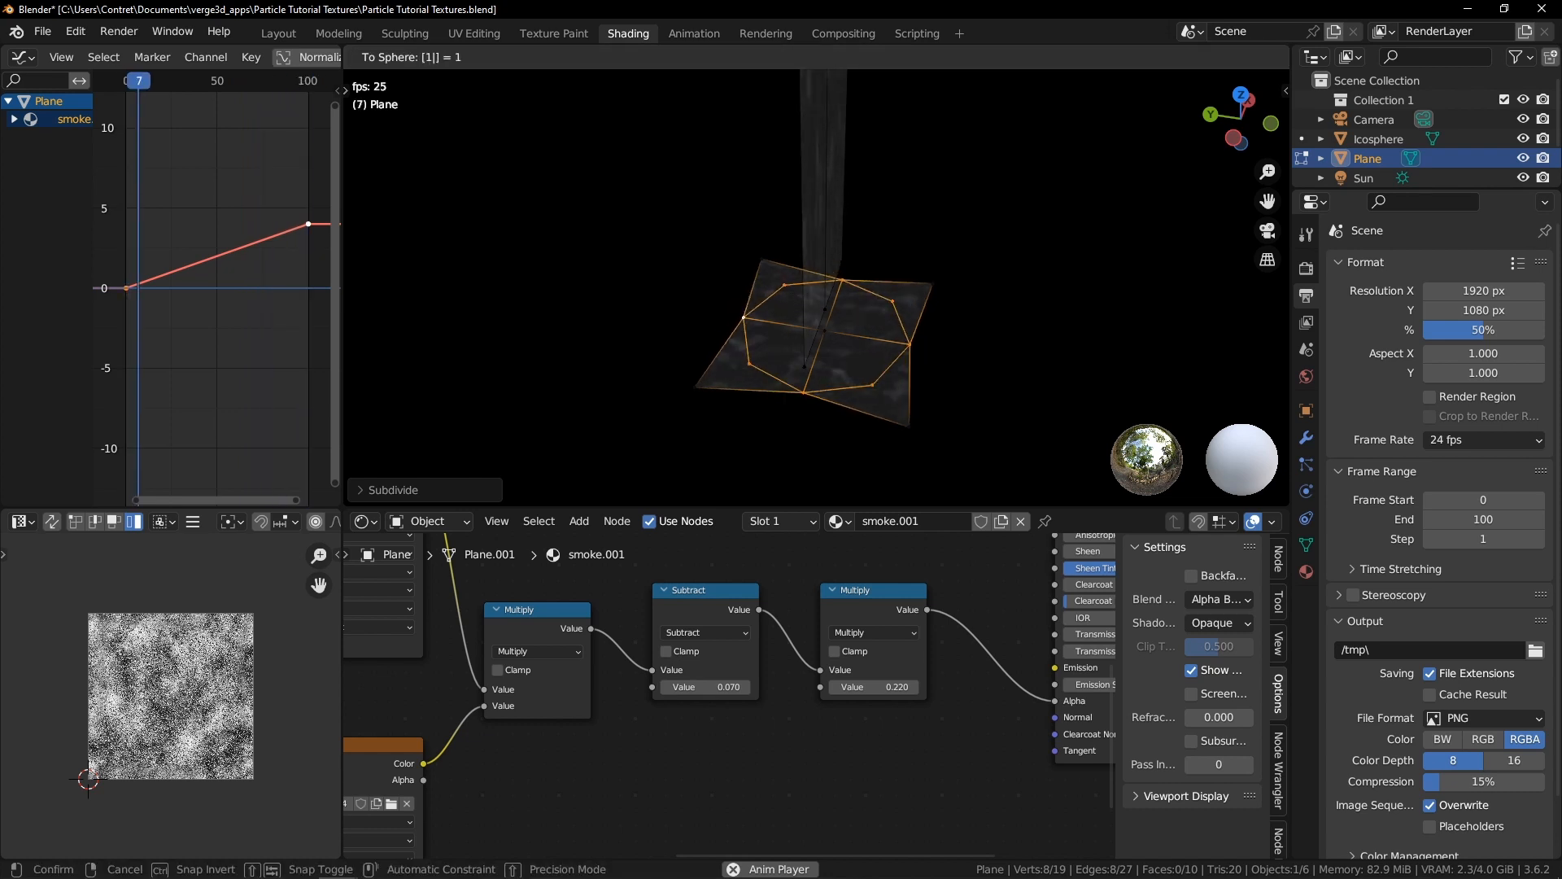
key("Return")
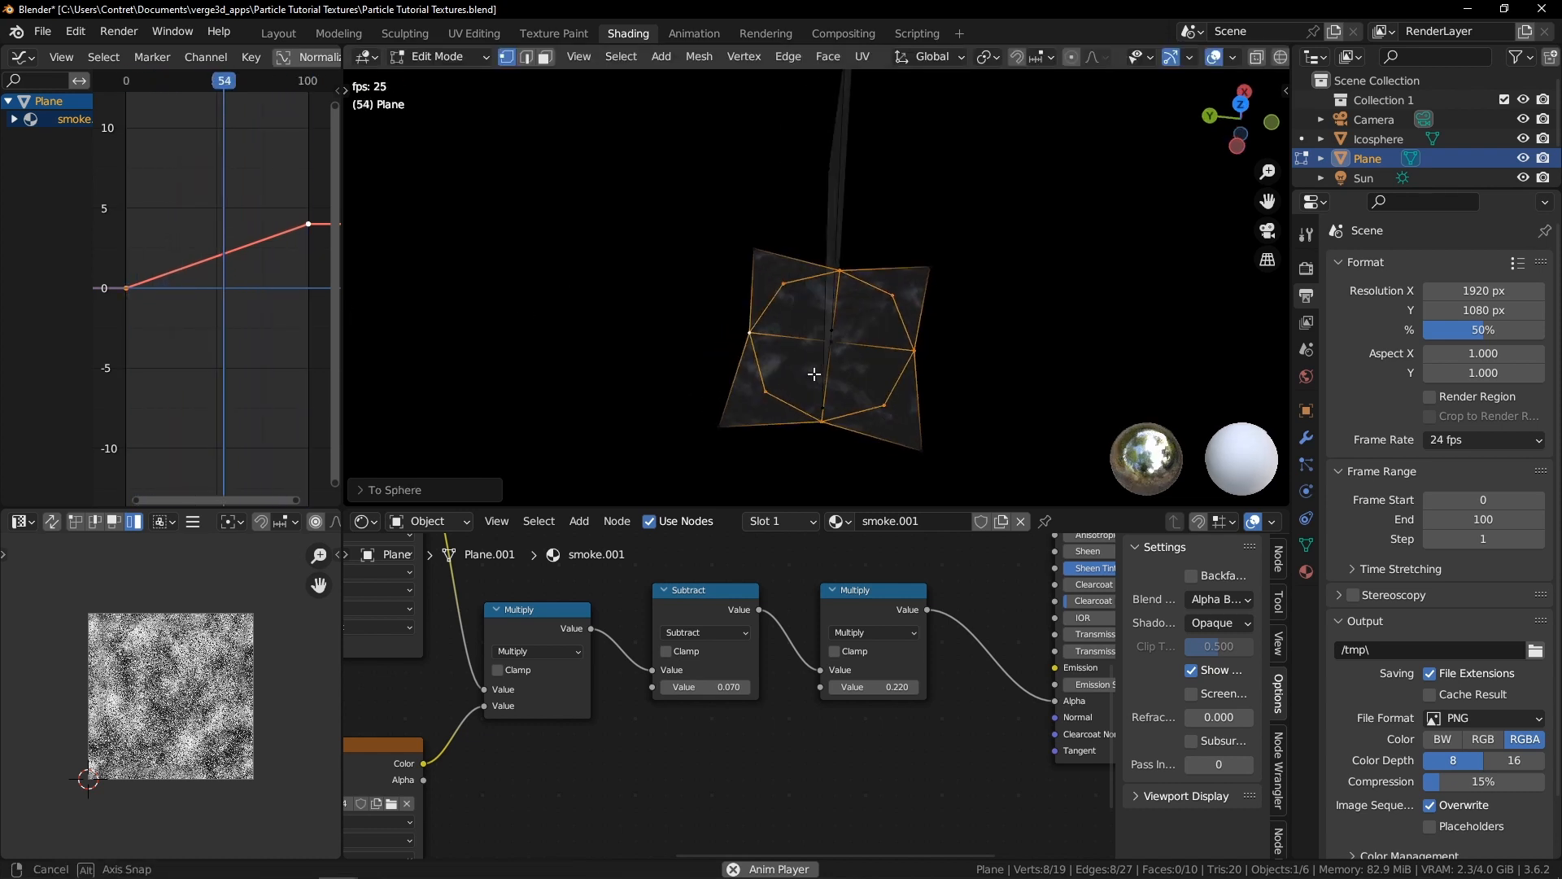
Scale the rounded base and delete its four corner vertices to leave an octagonal base
key("s")
left_click(908, 352)
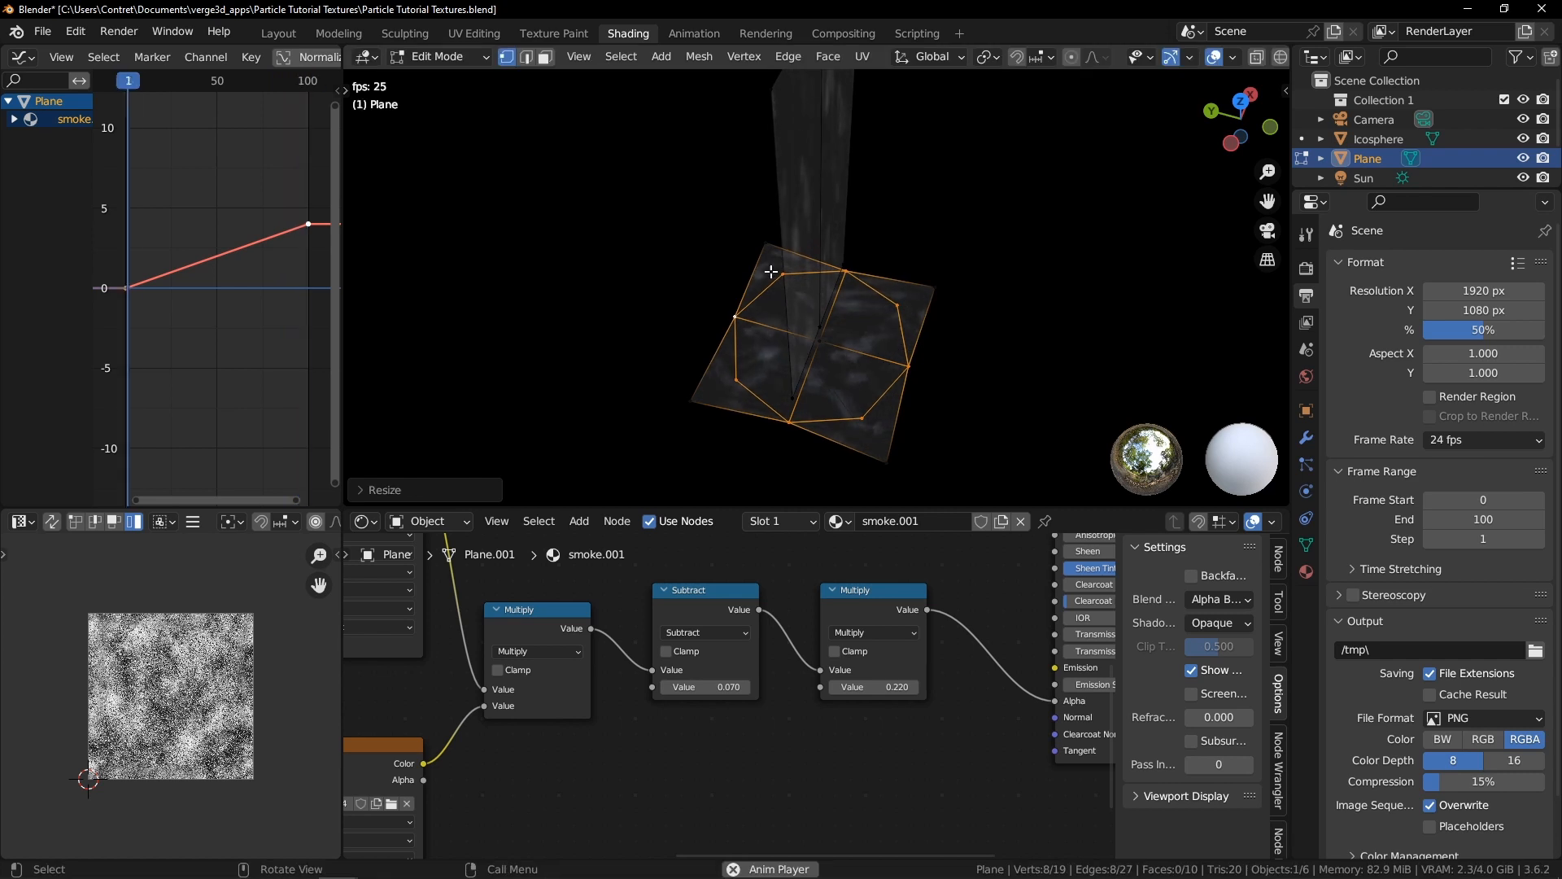
left_click(765, 246)
left_click(690, 399, "shift")
left_click(889, 464, "shift")
left_click(935, 286, "shift")
key("x")
left_click(954, 275)
middle_click_drag(954, 275, 905, 269)
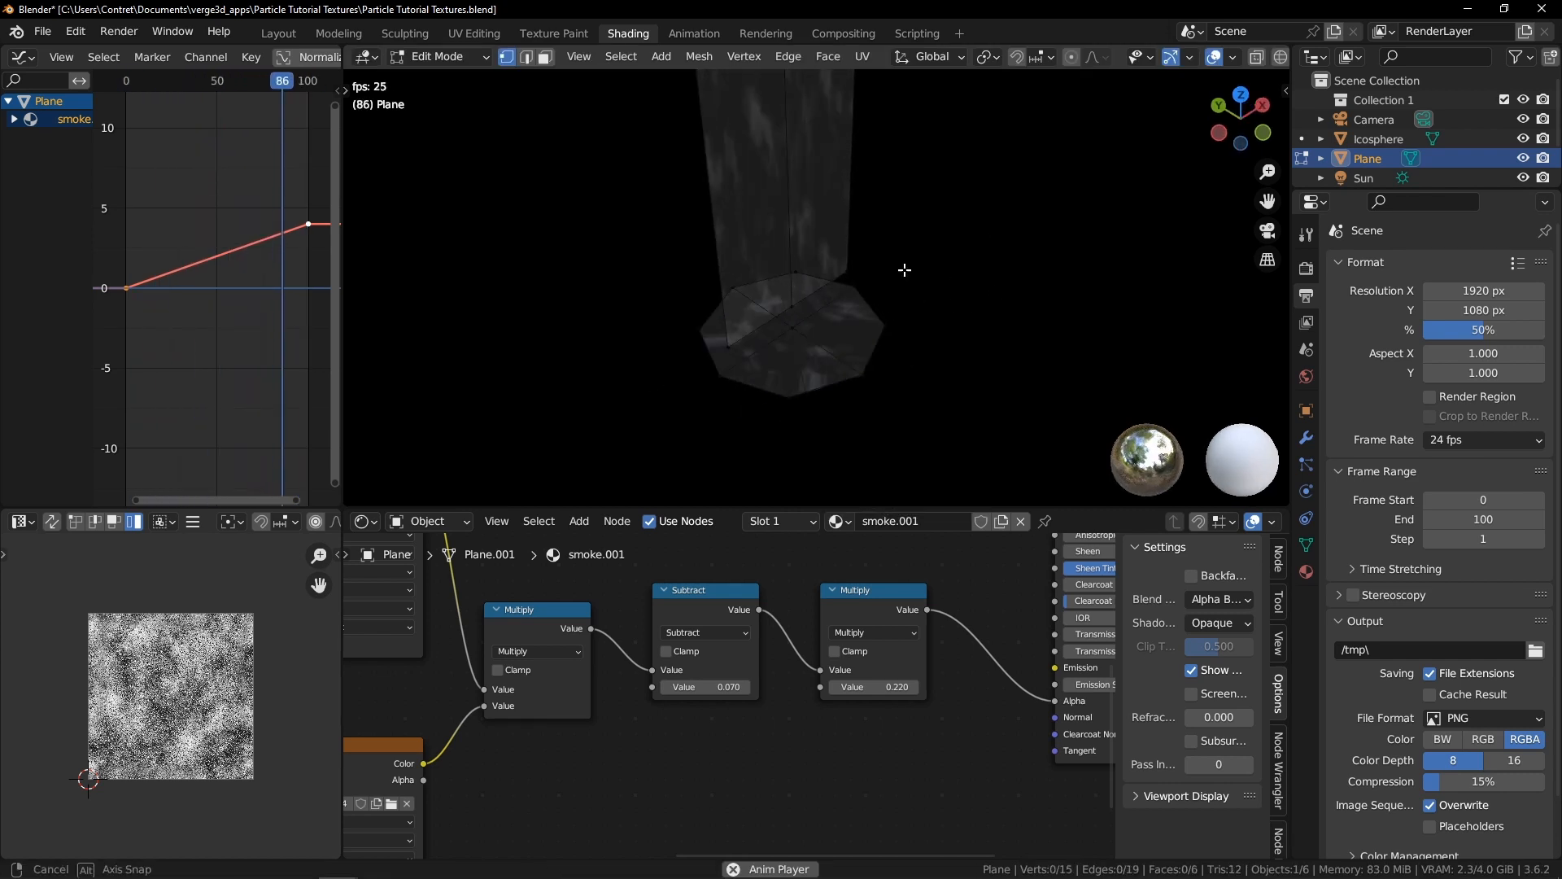
Select the whole octagonal base and unwrap its UVs
left_click(864, 368)
key("ctrl+l")
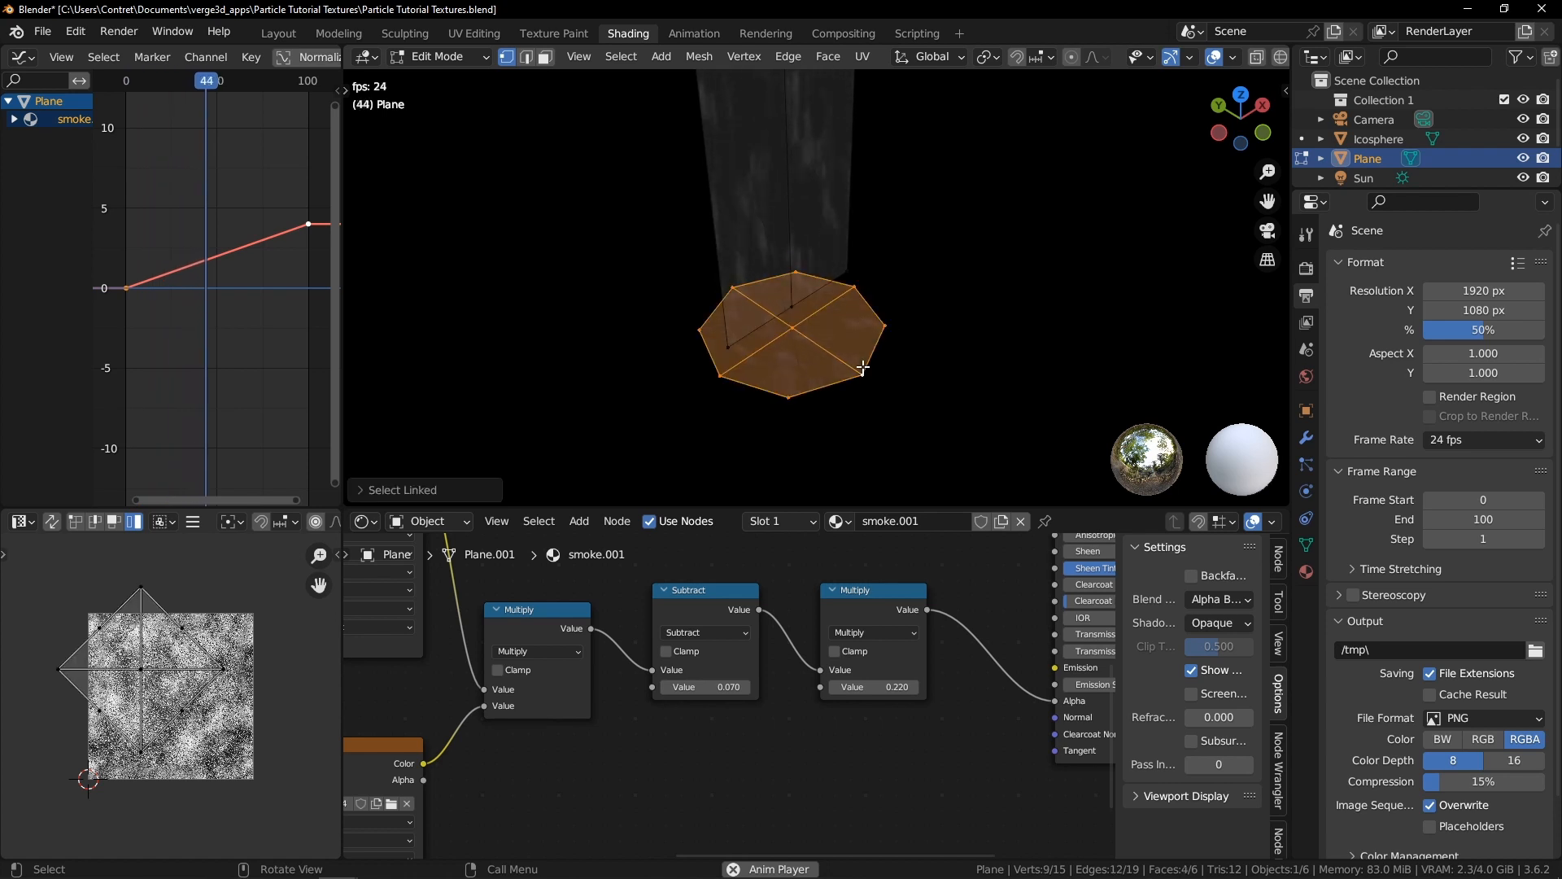
key("u")
left_click(895, 305)
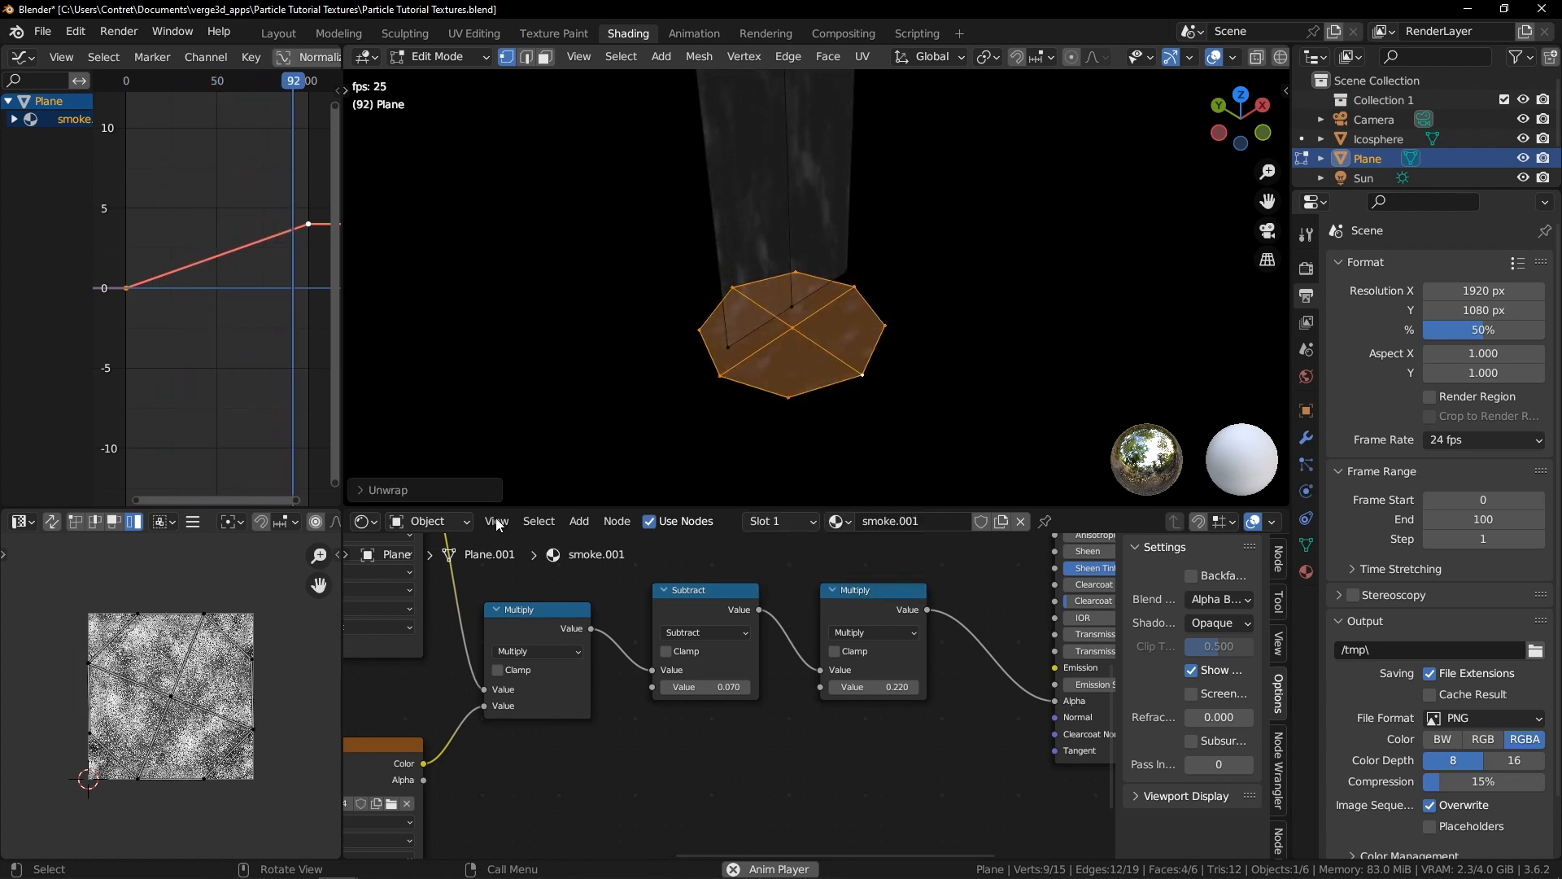
Leave Edit Mode, switch the plane to Vertex Paint mode and set the viewport to solid shading
key("Tab")
middle_click_drag(724, 340, 773, 236)
left_click(426, 59)
left_click(436, 144)
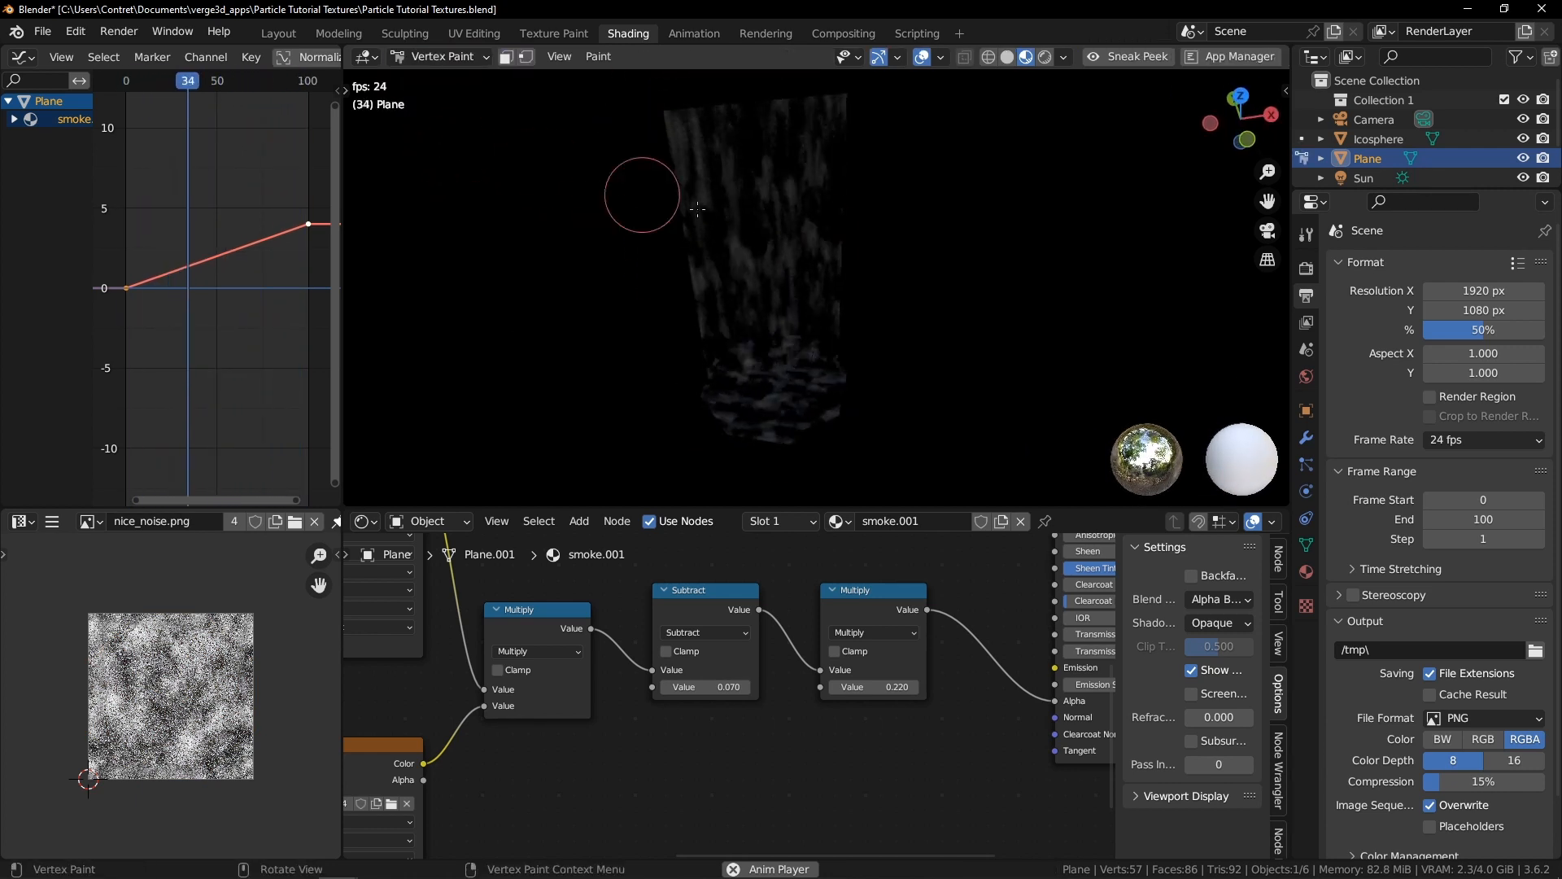
key("z")
left_click(743, 263)
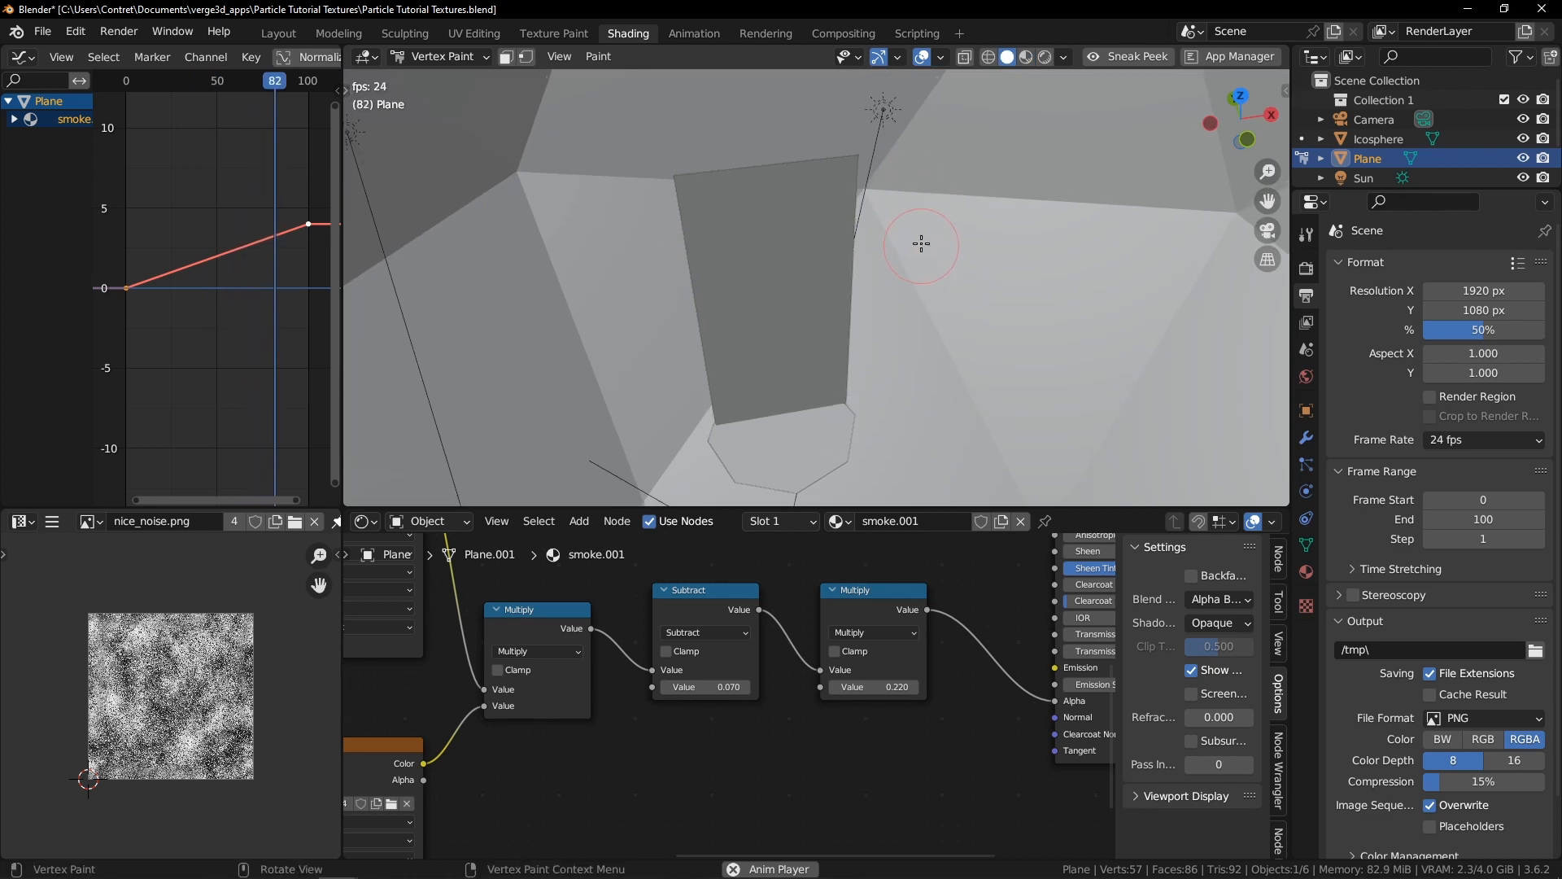
Set the Draw brush colour to black and paint black vertex colour along the plane's top and side edges
key("t")
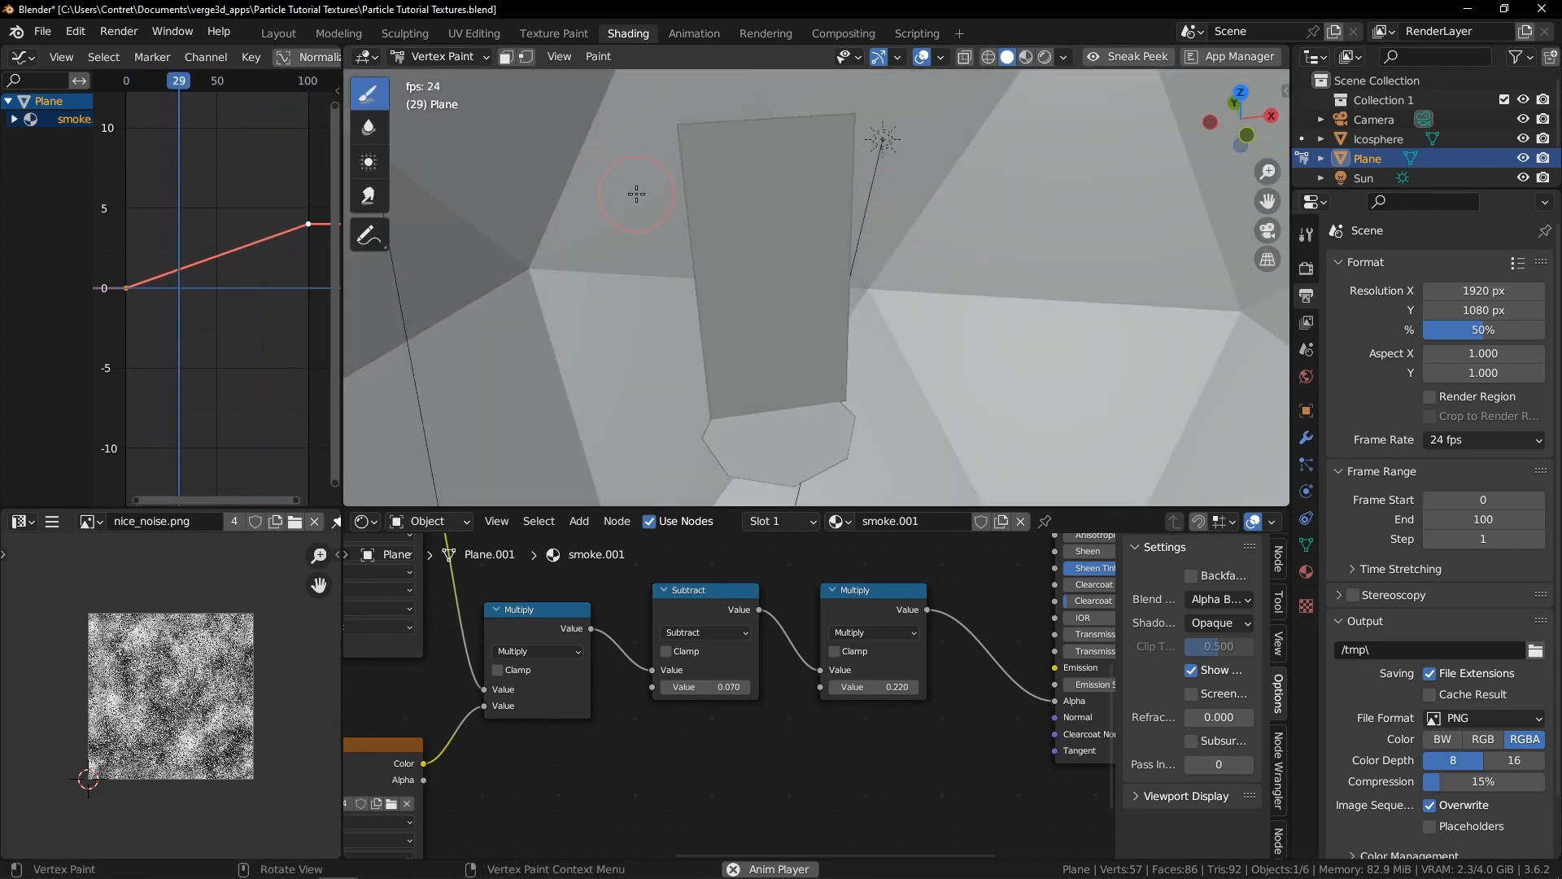
key("n")
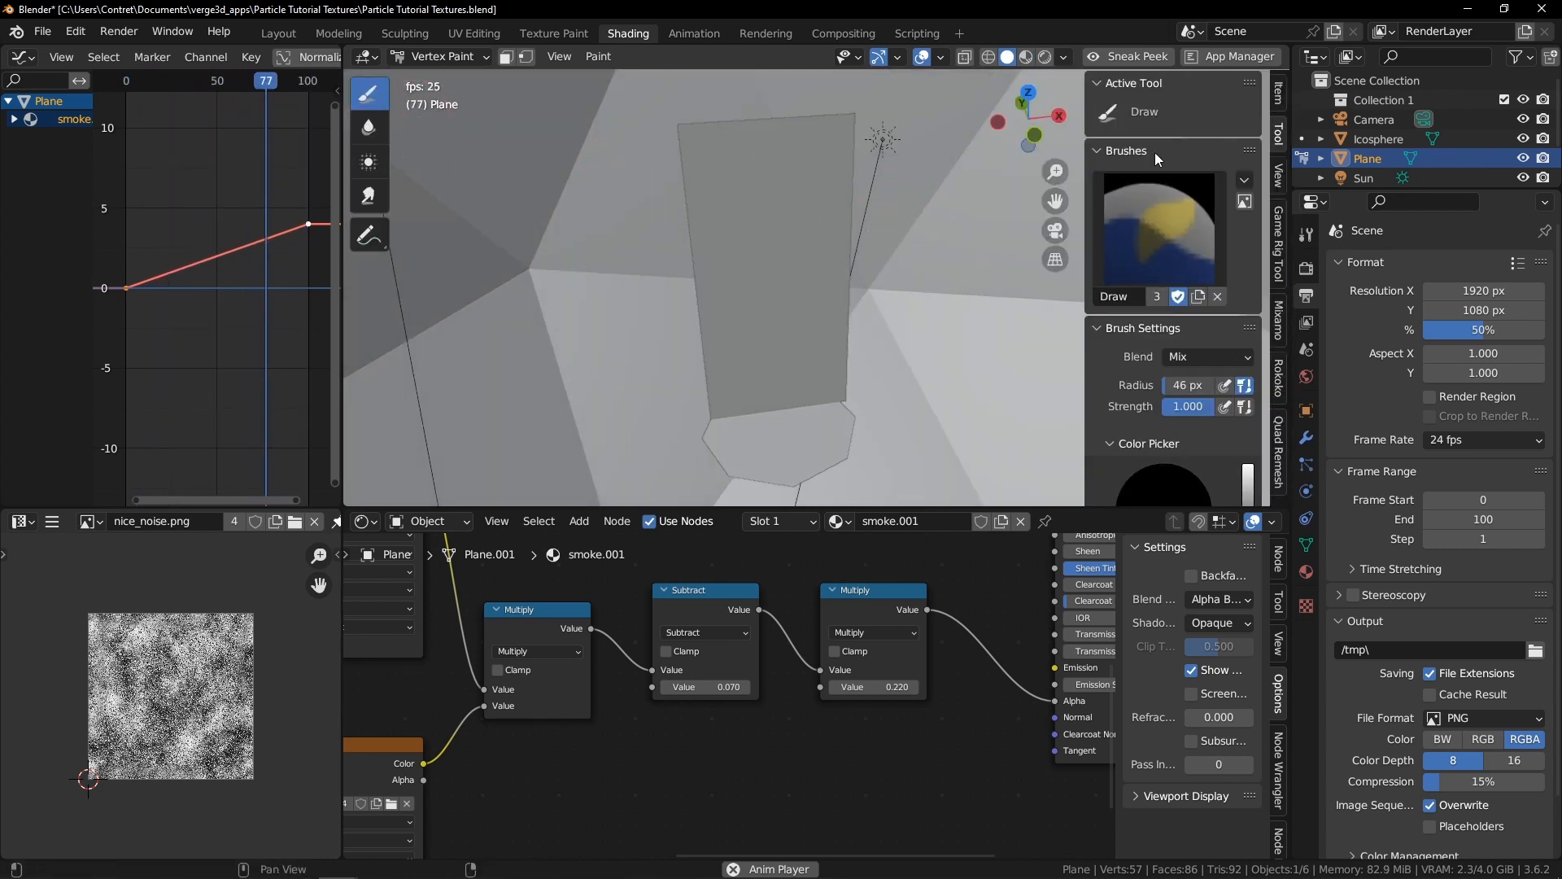
scroll(1232, 222, "down", 5)
left_click(1136, 403)
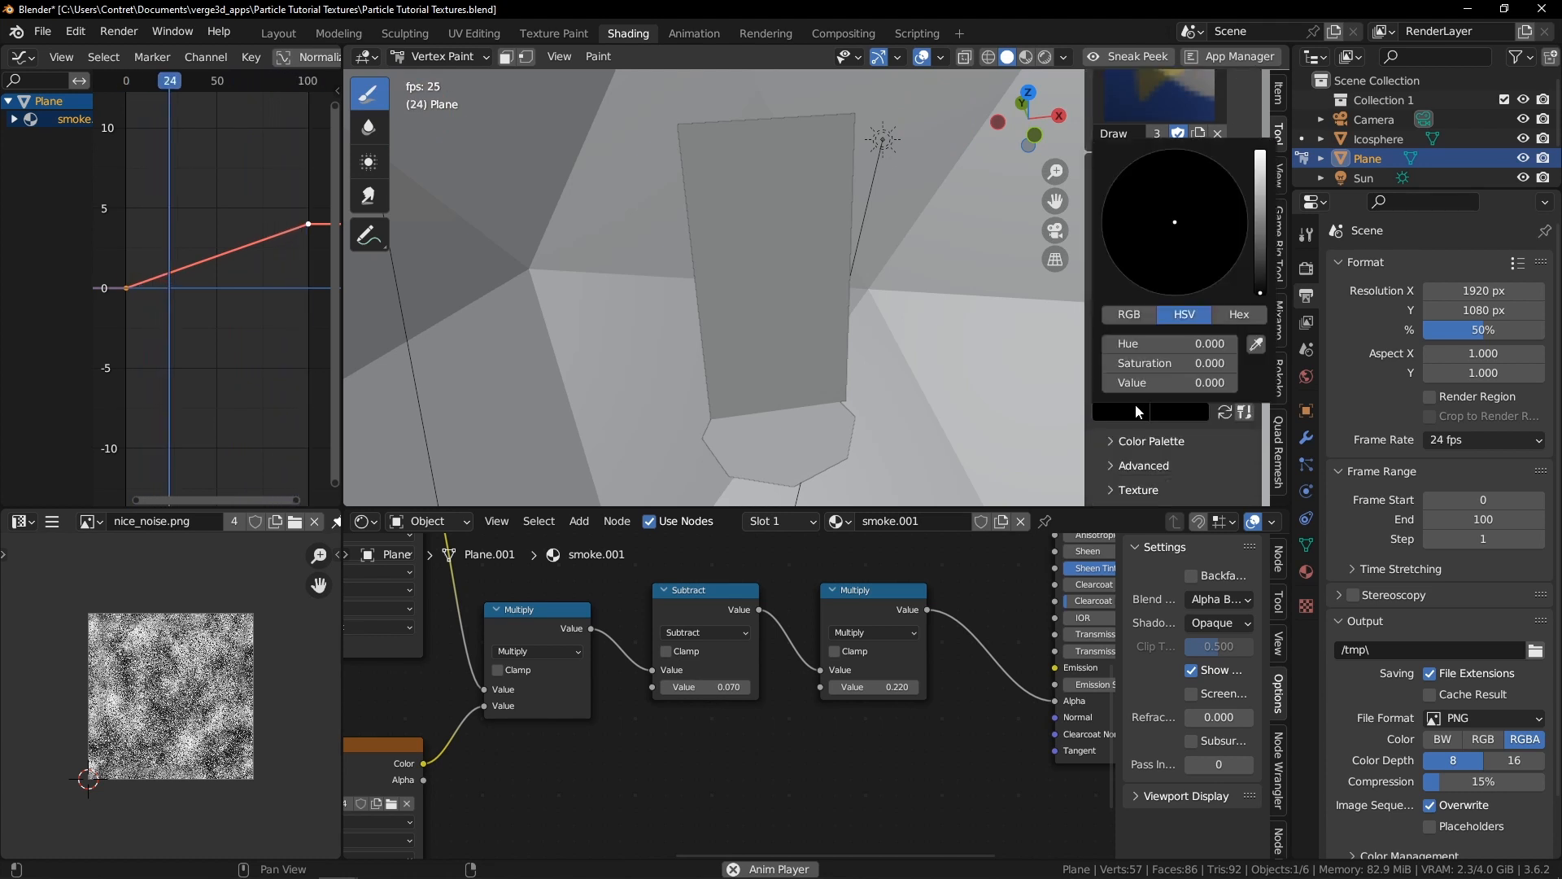
left_click_drag(834, 342, 859, 108)
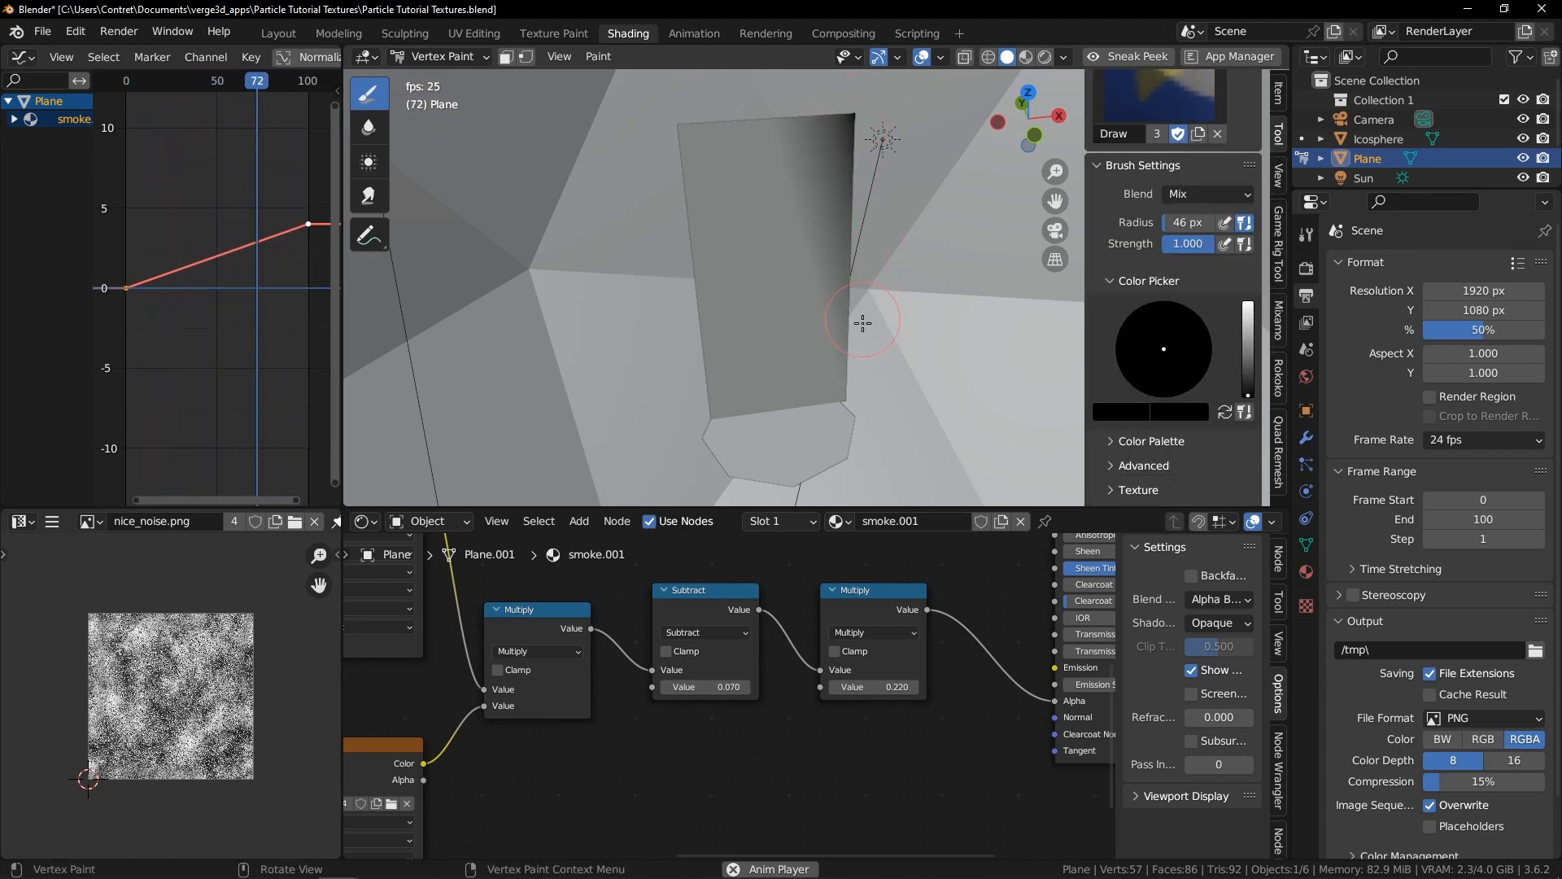
left_click_drag(843, 375, 850, 405)
left_click_drag(716, 359, 684, 158)
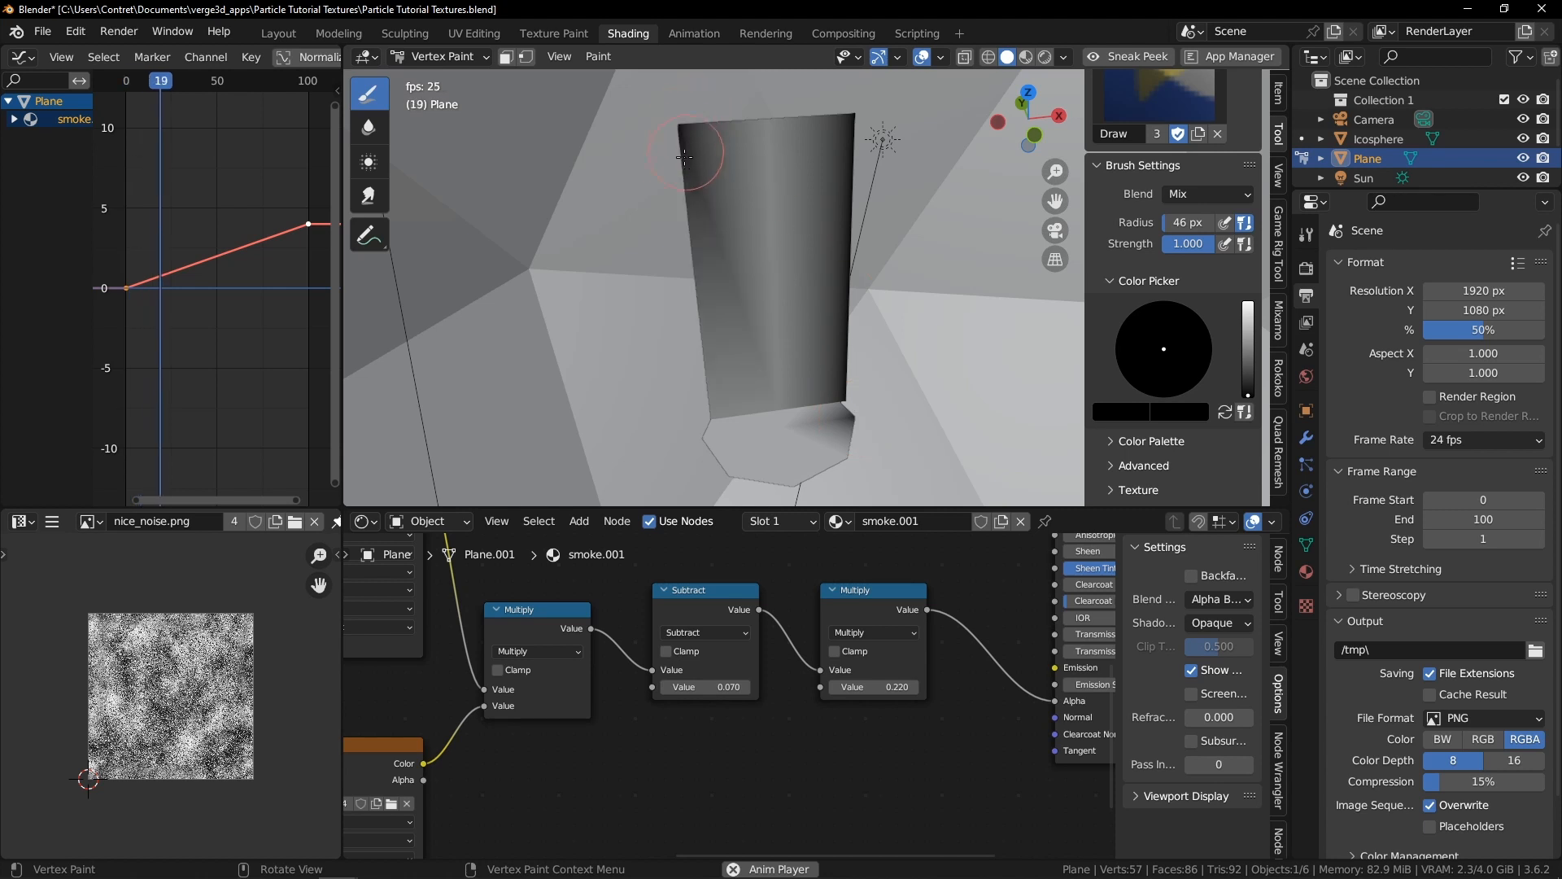
left_click_drag(691, 378, 731, 402)
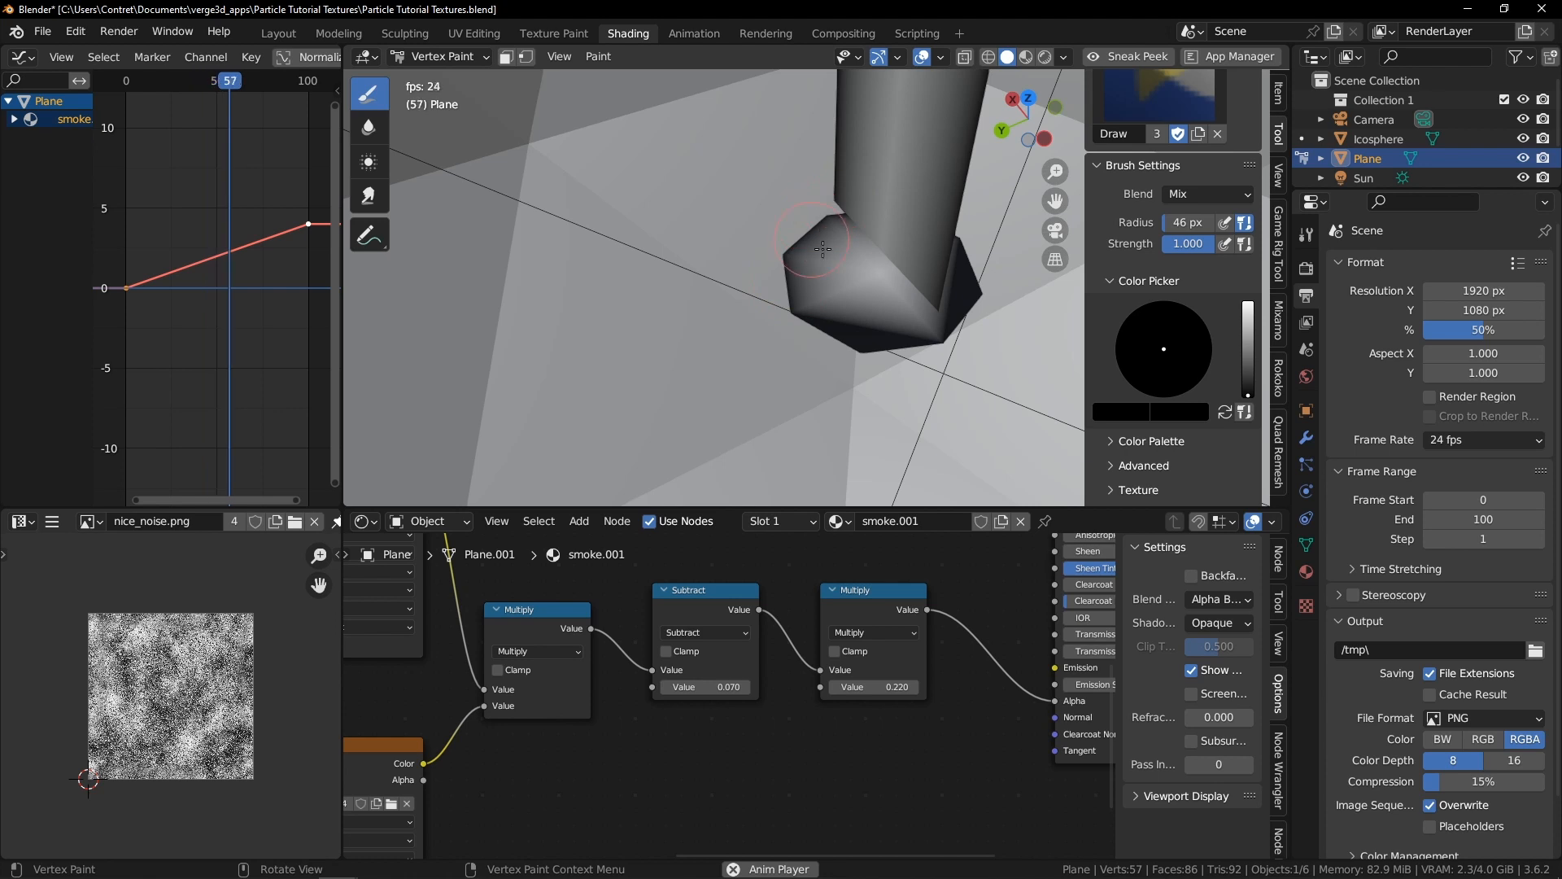
Preview the painted plane in rendered shading
key("Tab")
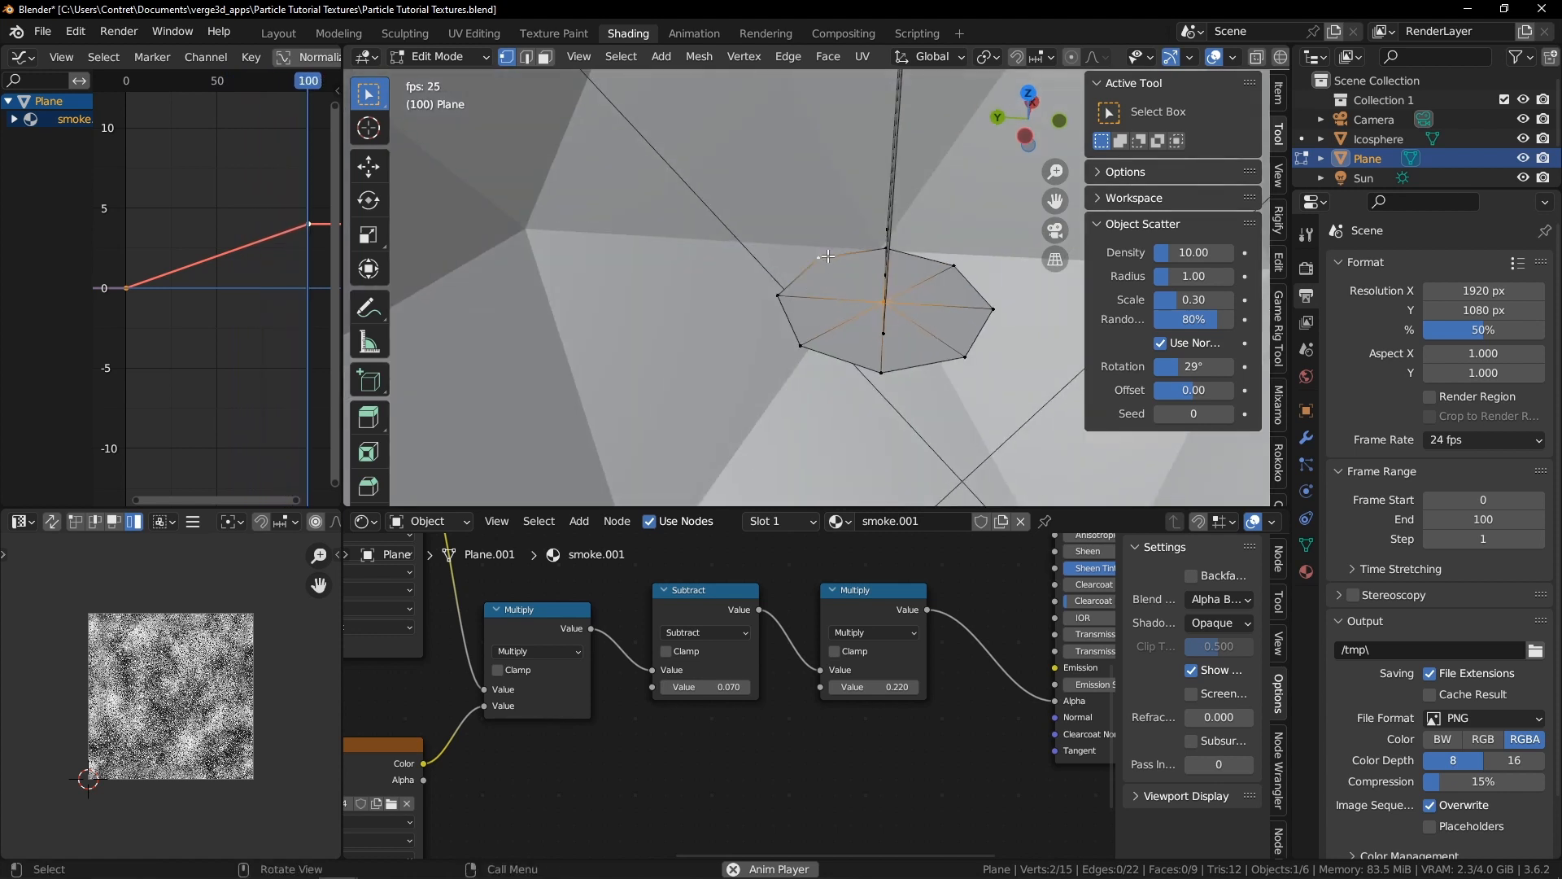
key("Tab")
key("z")
left_click(876, 418)
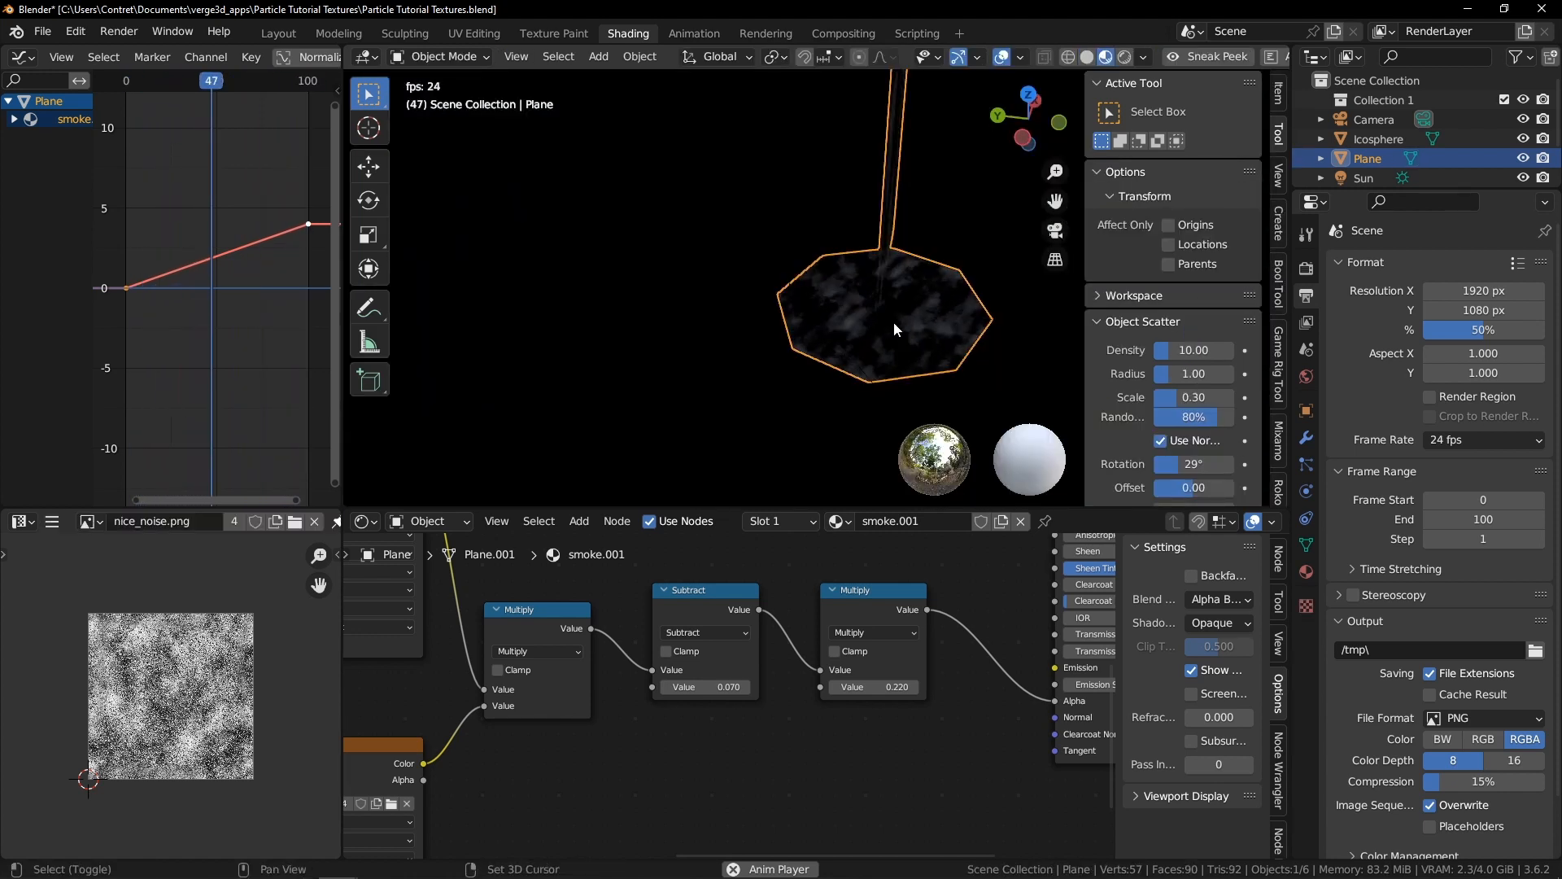
Return to solid shading and add a horizontal loop cut near the top of the tall plane
key("ctrl+Tab")
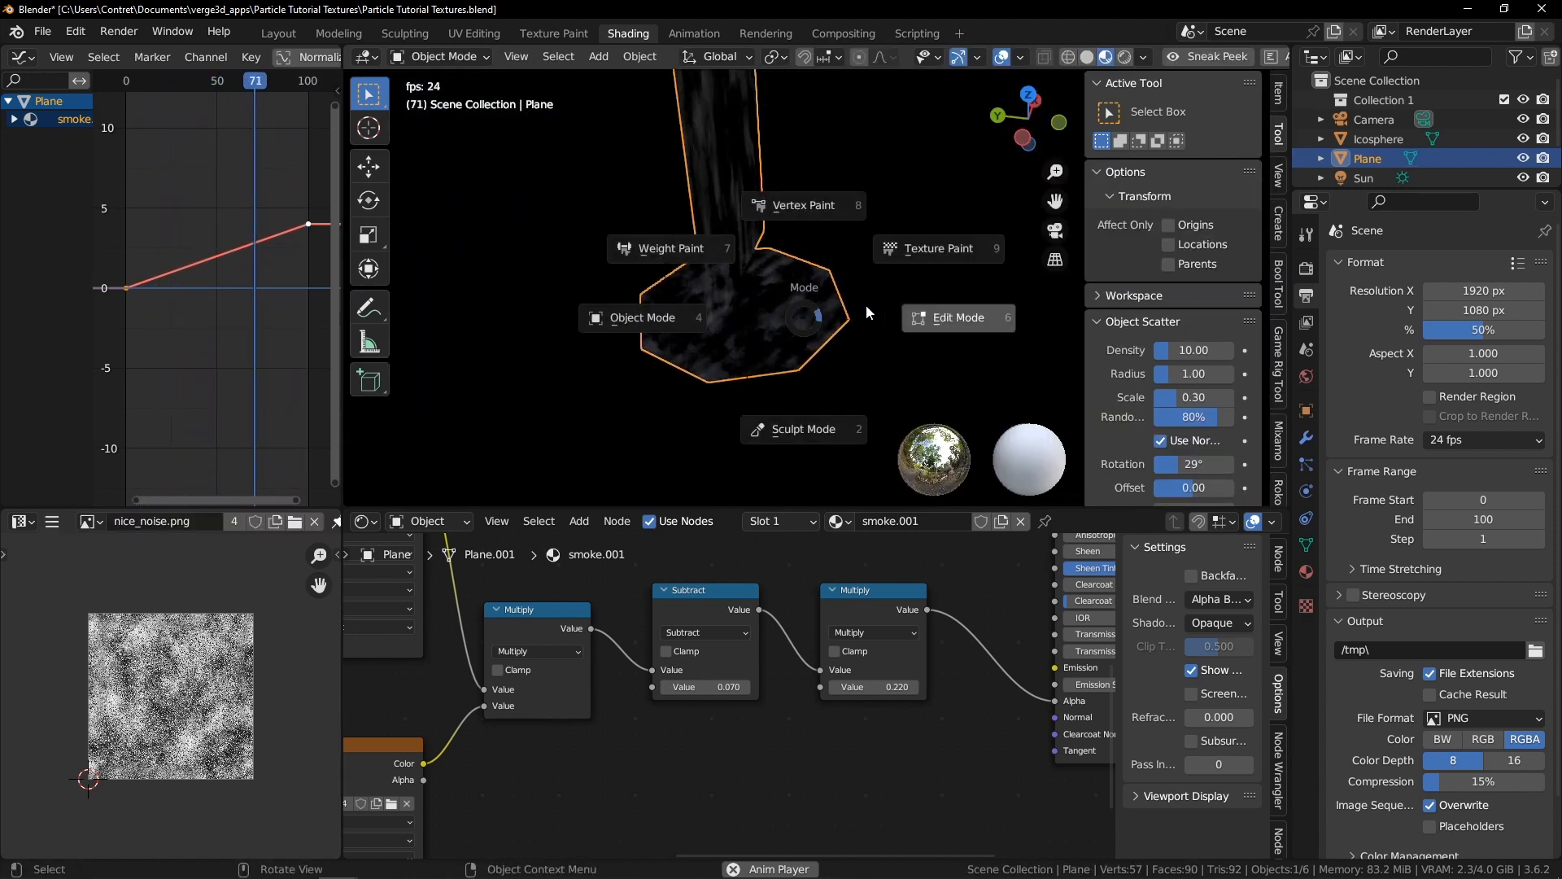
left_click(816, 221)
key("z")
left_click(895, 273)
middle_click_drag(895, 272, 806, 225)
key("ctrl+Tab")
left_click(901, 240)
key("ctrl+r")
left_click(826, 223)
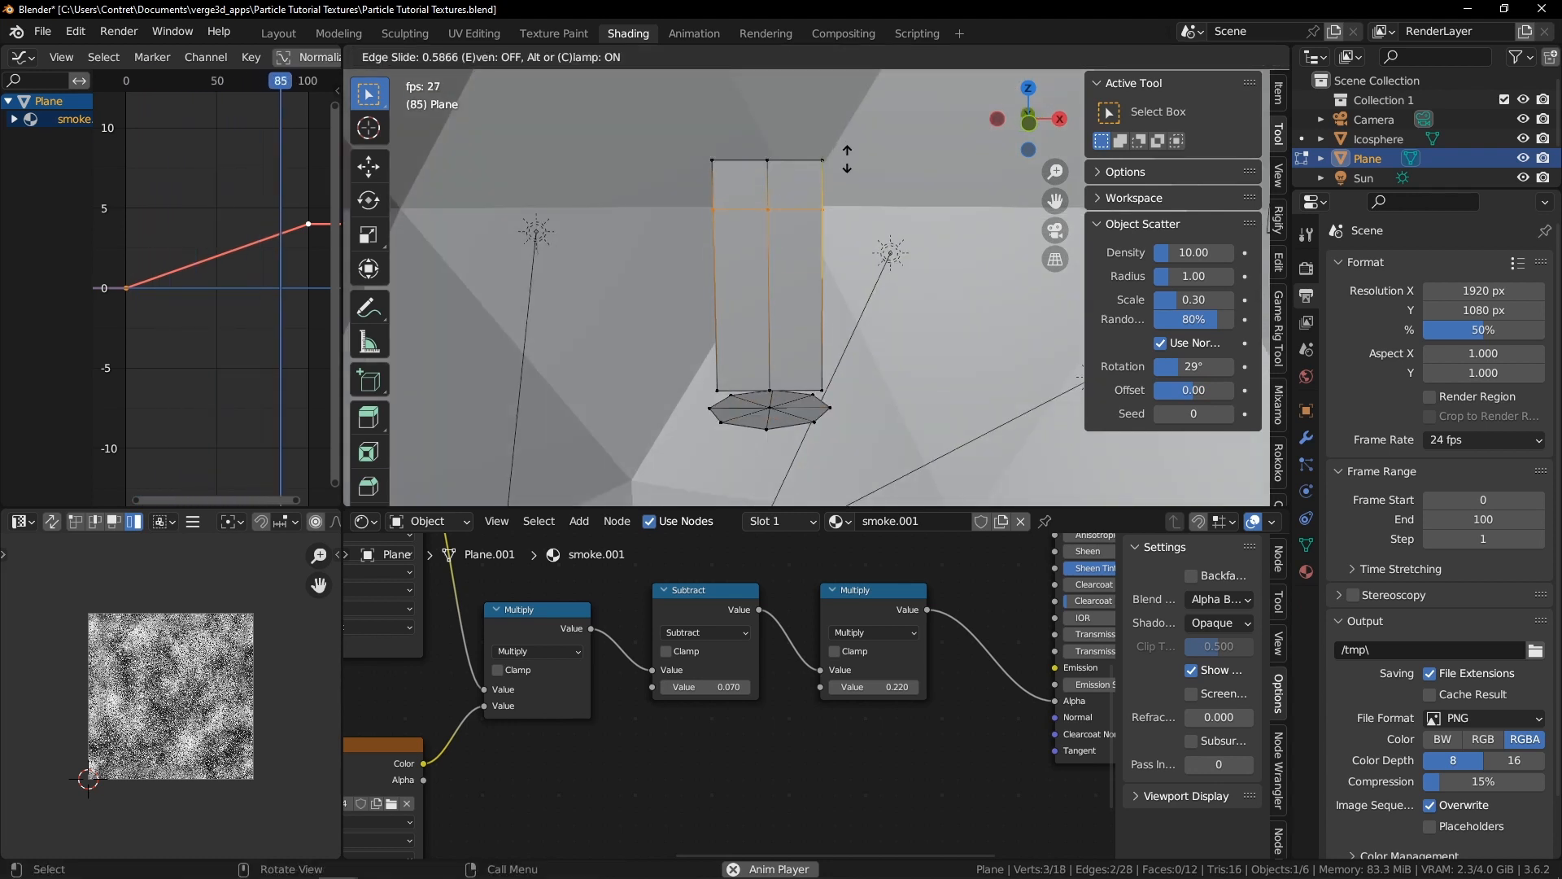
left_click(848, 154)
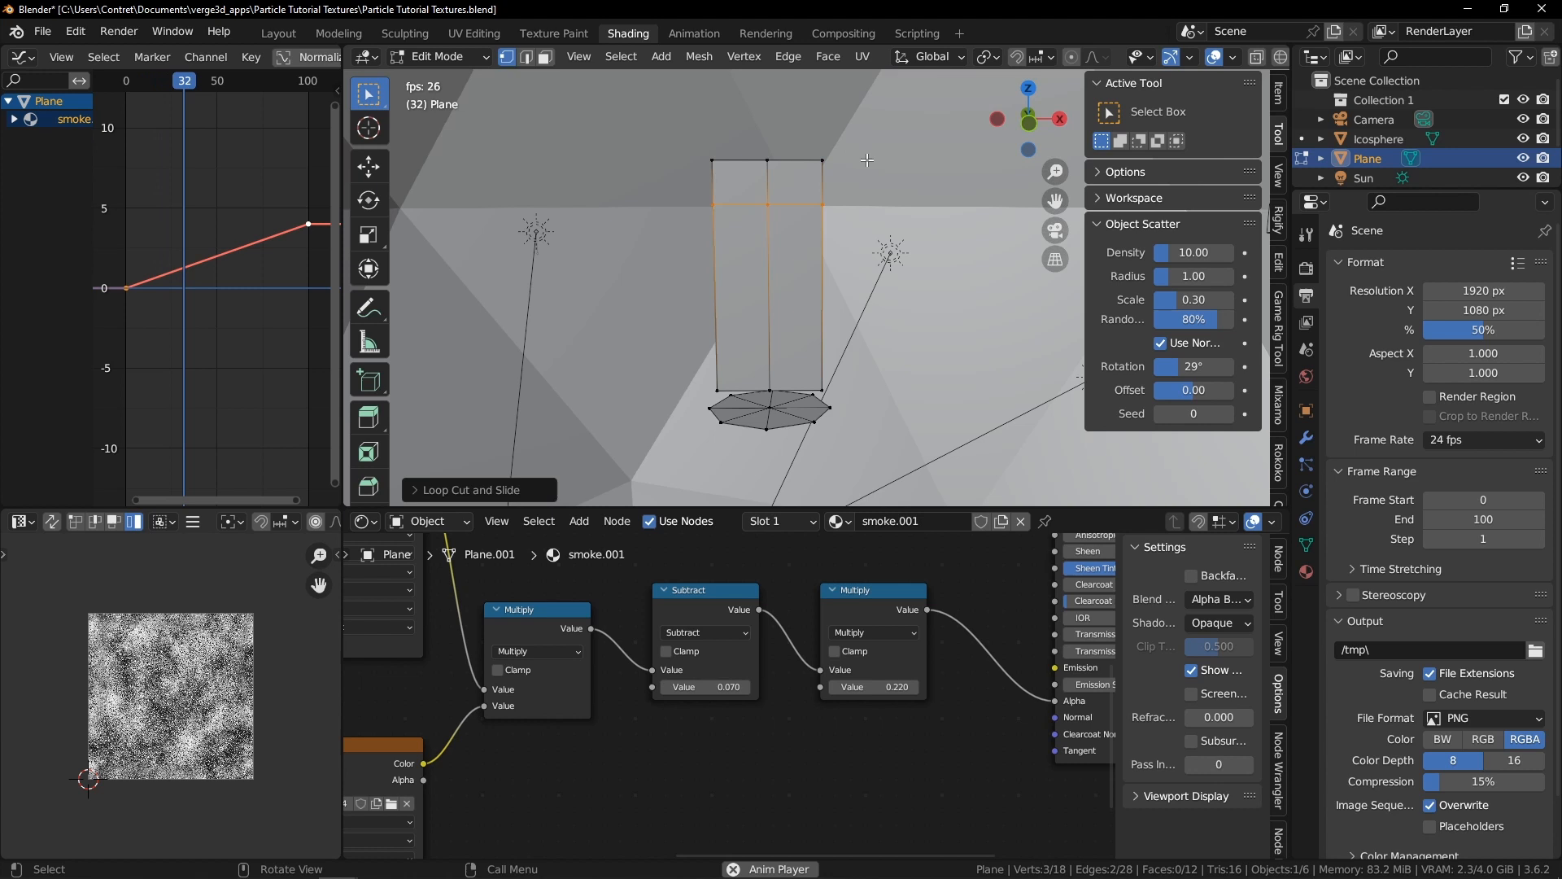
key("Tab")
Review the plane's vertex colours in Vertex Paint mode and in rendered shading
middle_click_drag(685, 295, 794, 288)
key("ctrl+Tab")
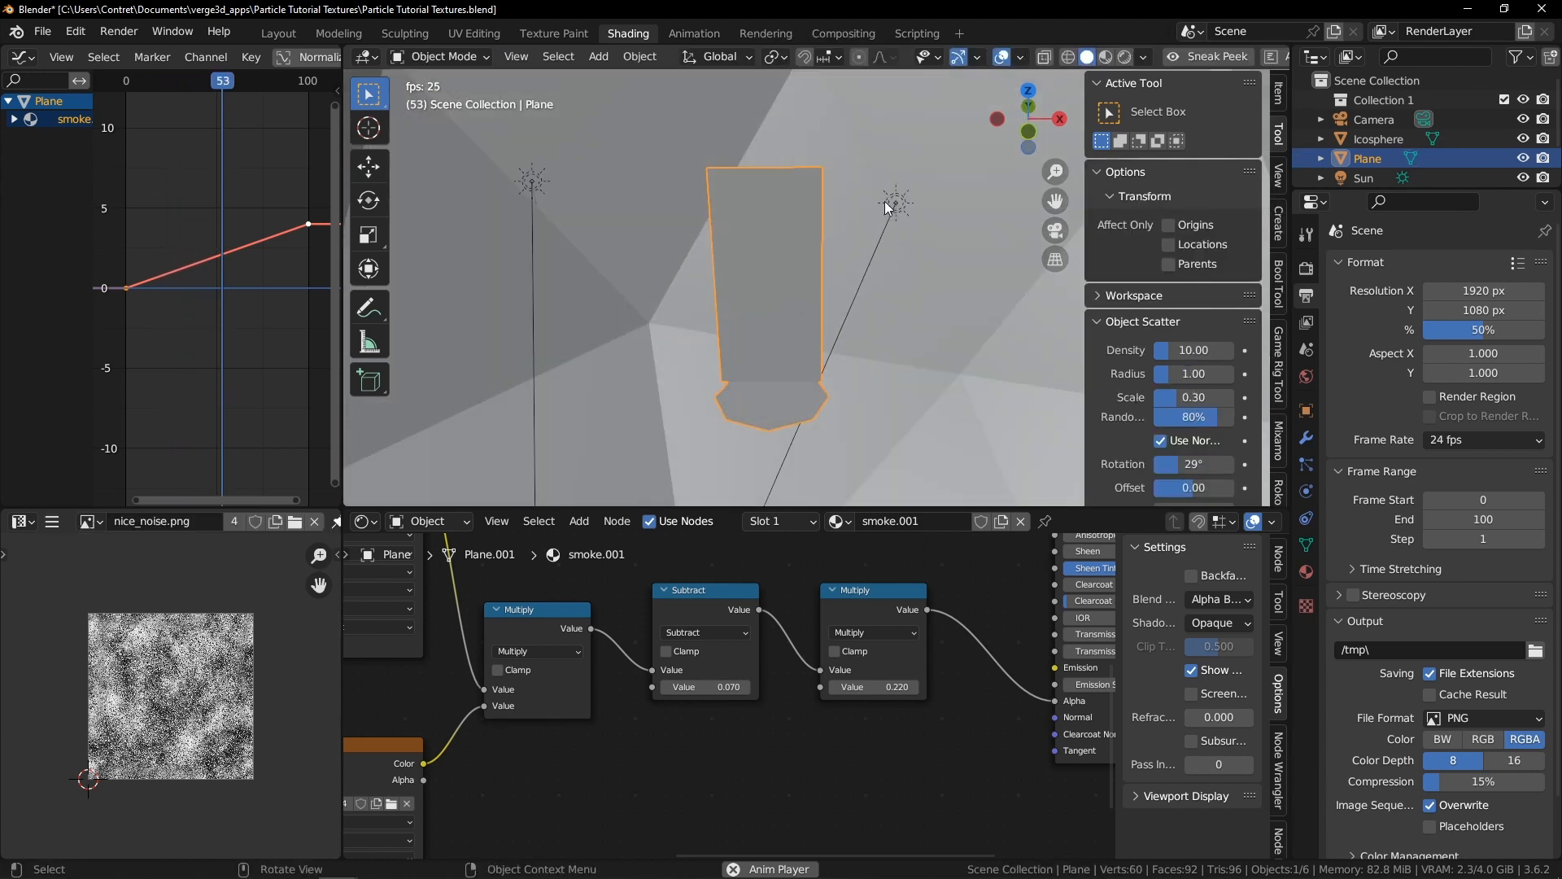
key("ctrl+Tab")
left_click(803, 94)
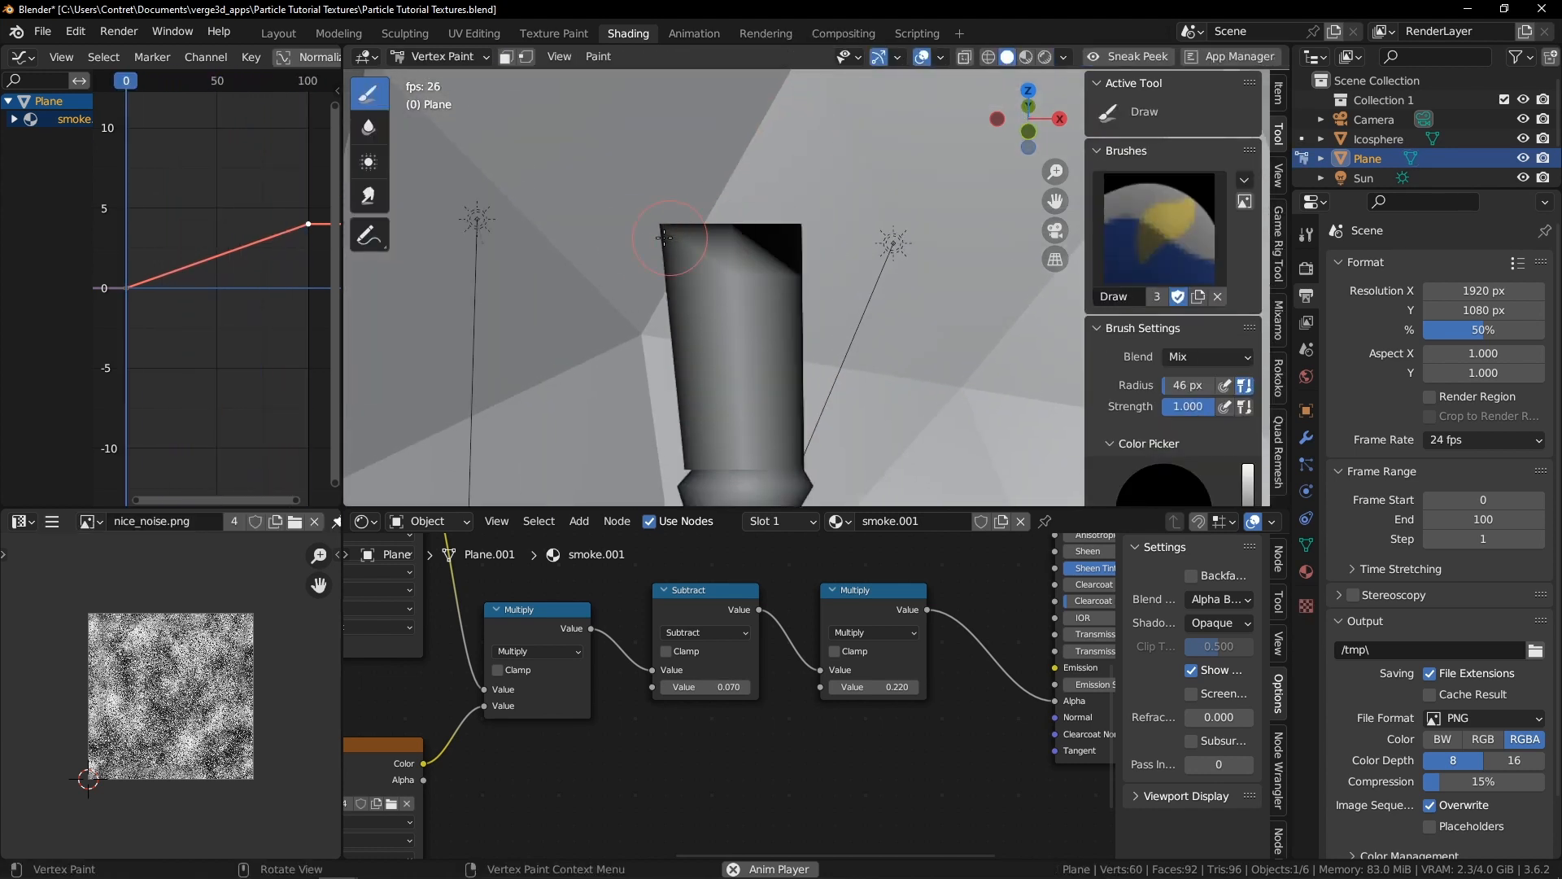
key("Tab")
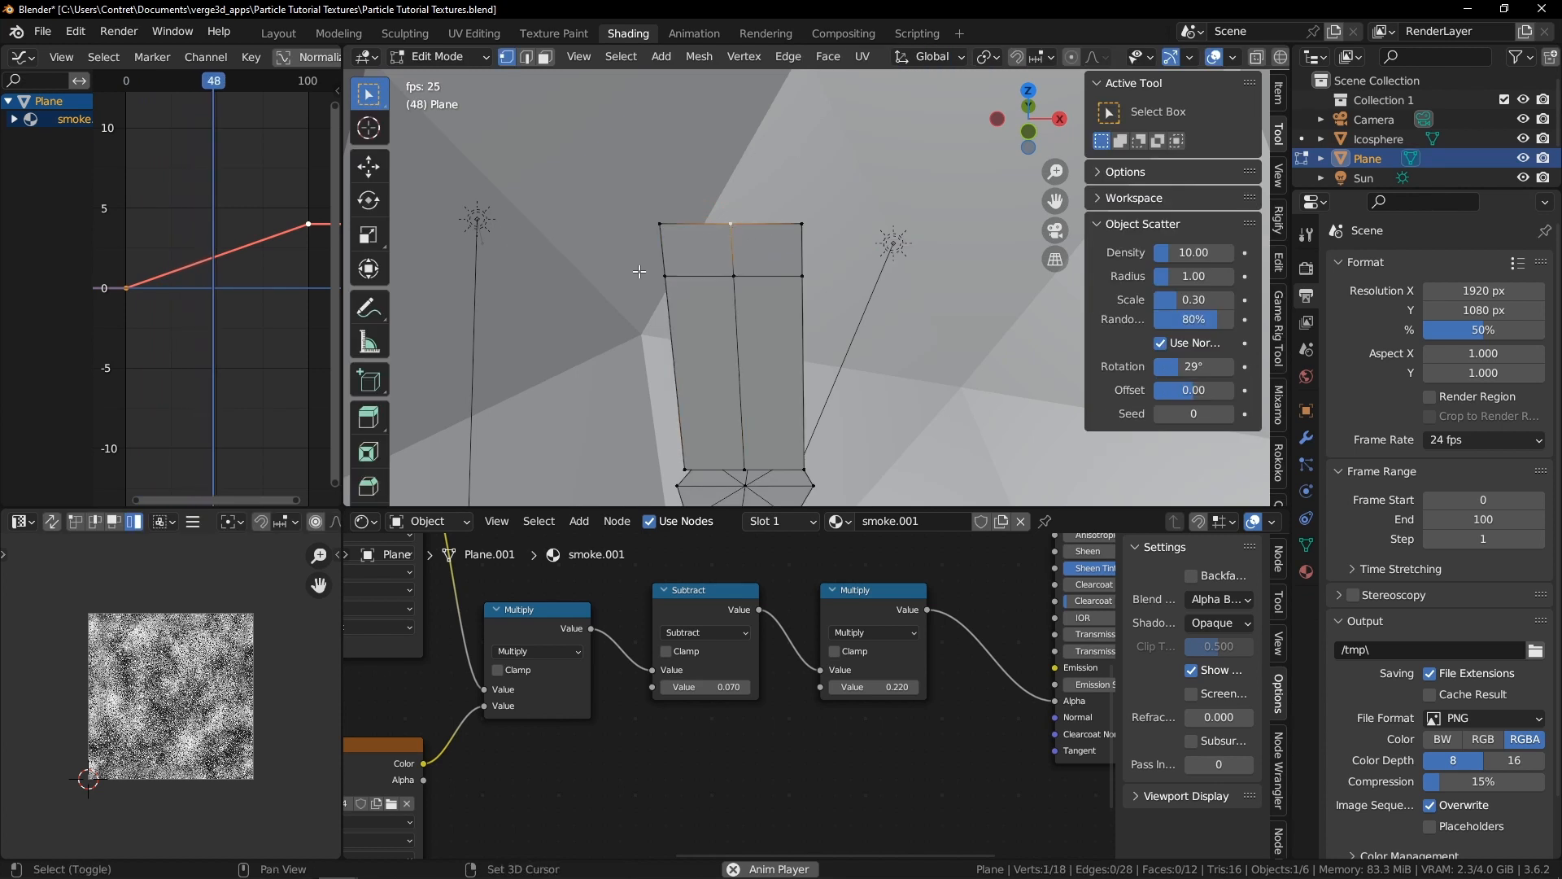
key("Tab")
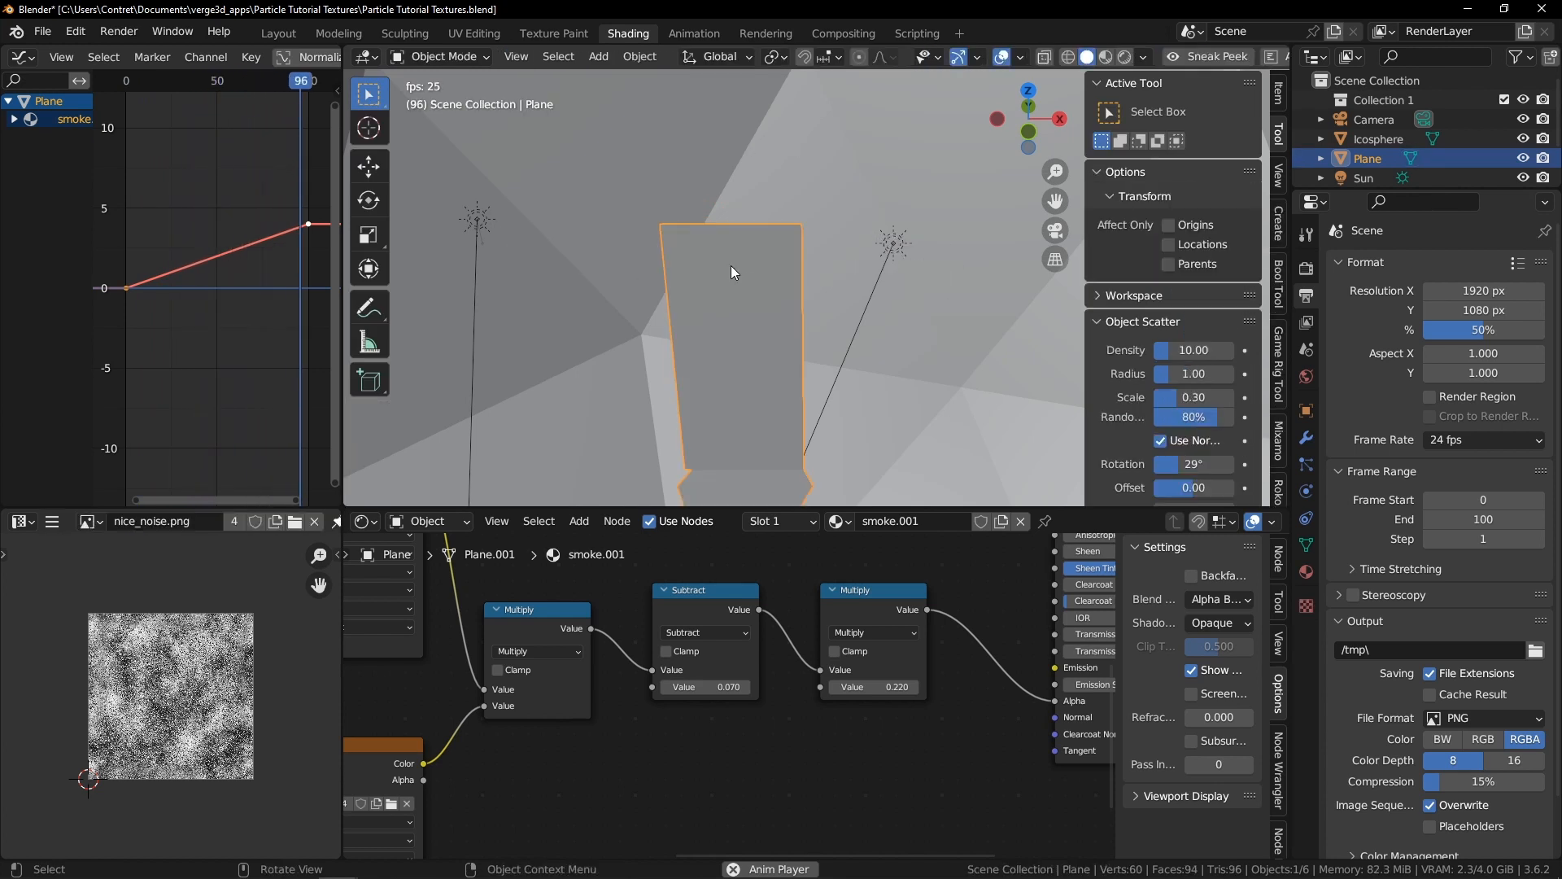
key("z")
left_click(797, 332)
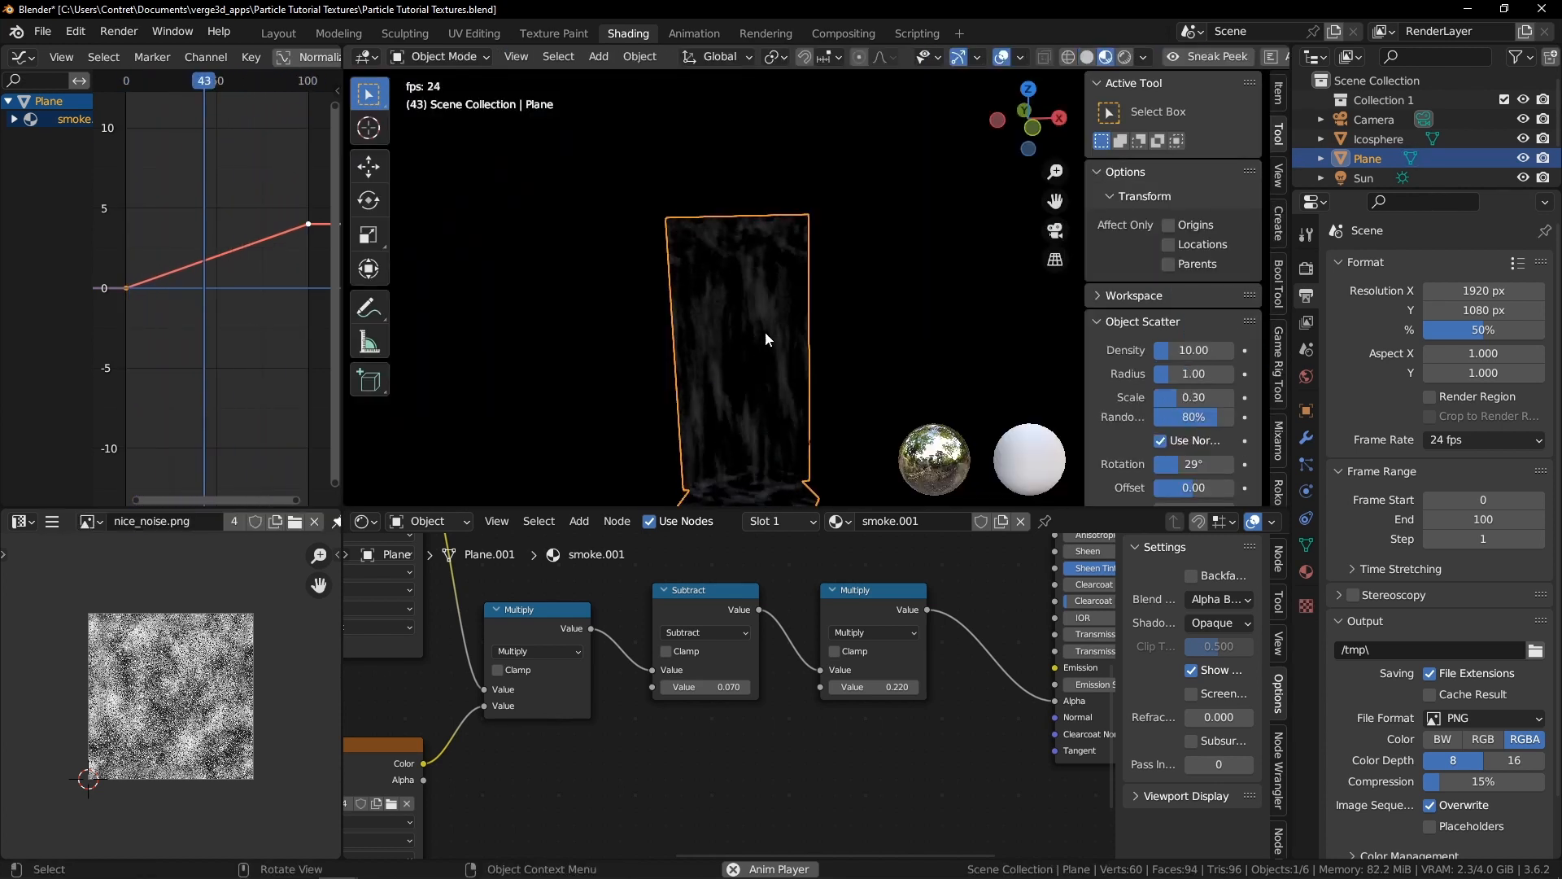
Select the whole mesh in Edit Mode and unwrap its UVs
key("Tab")
key("a")
key("u")
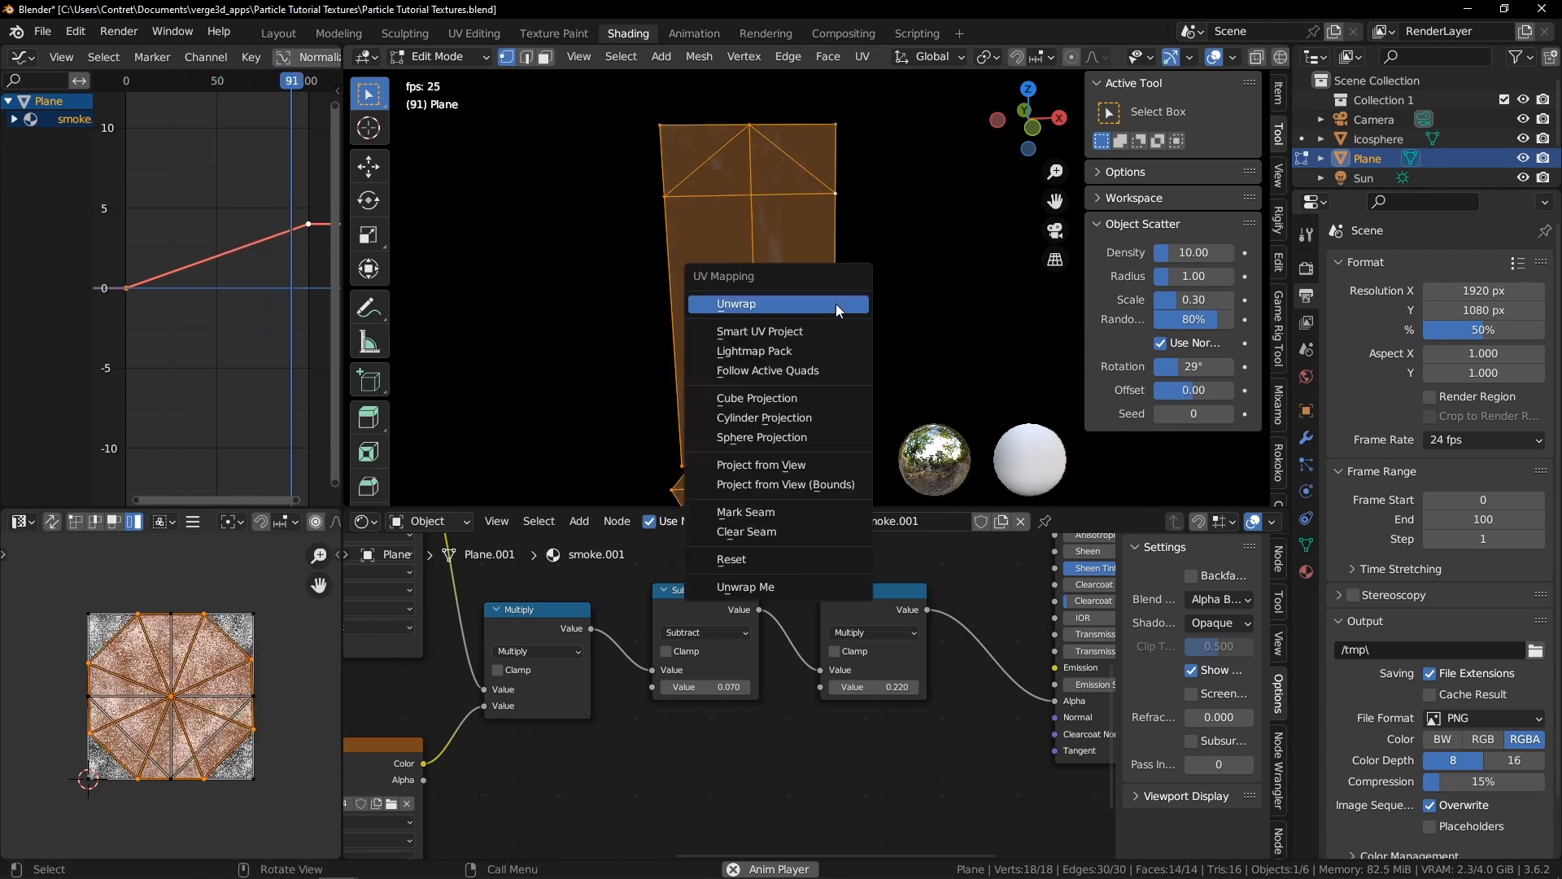
left_click(836, 304)
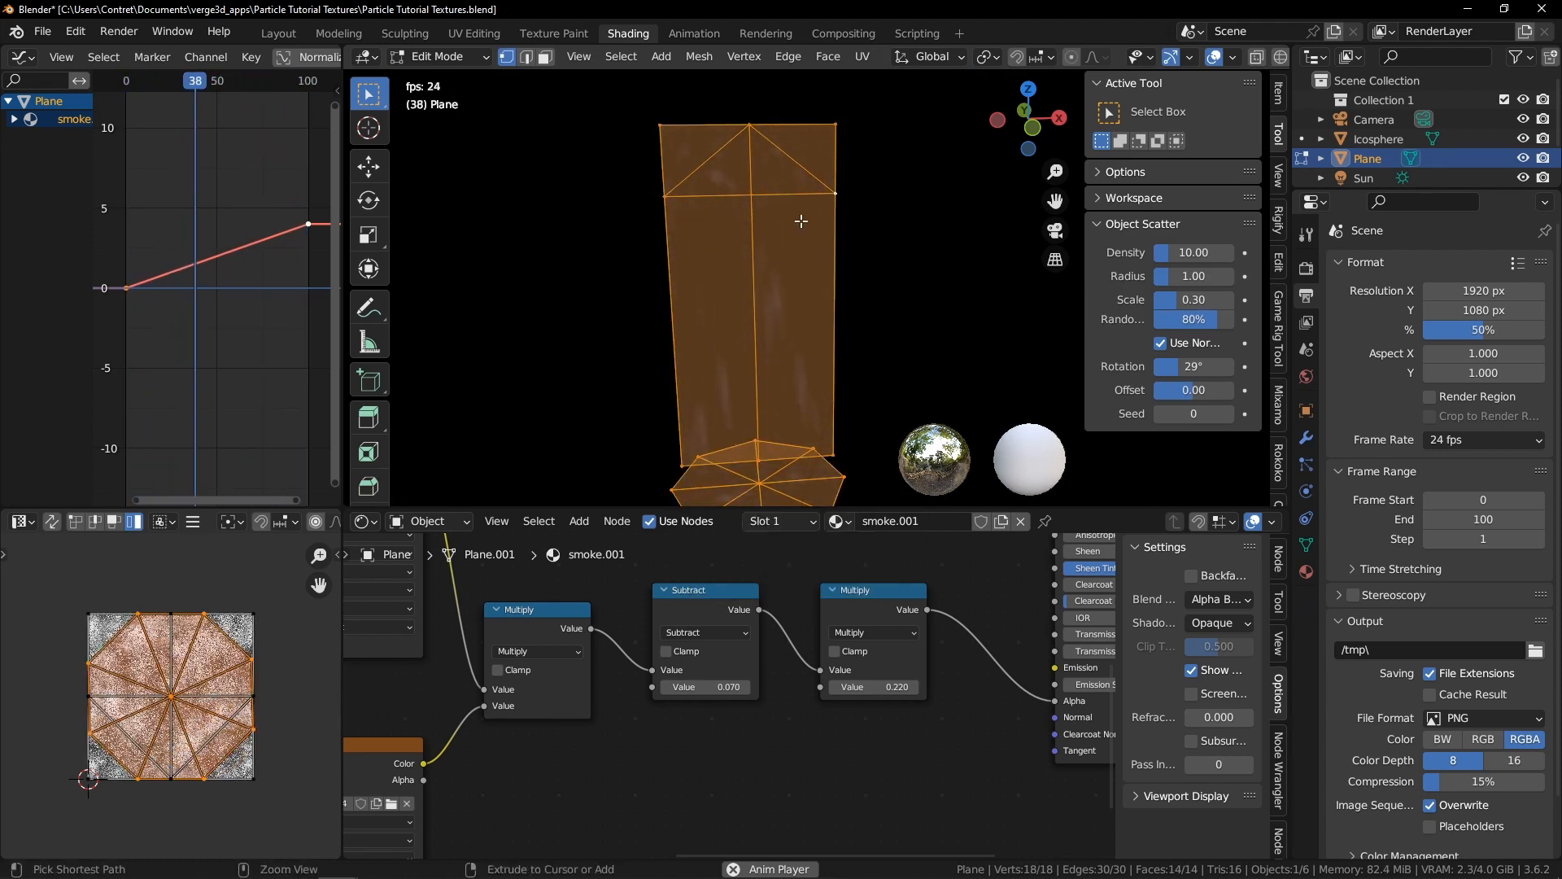
Select only the linked tall plane faces, unwrap them separately and leave Edit Mode
key("alt+a")
key("l")
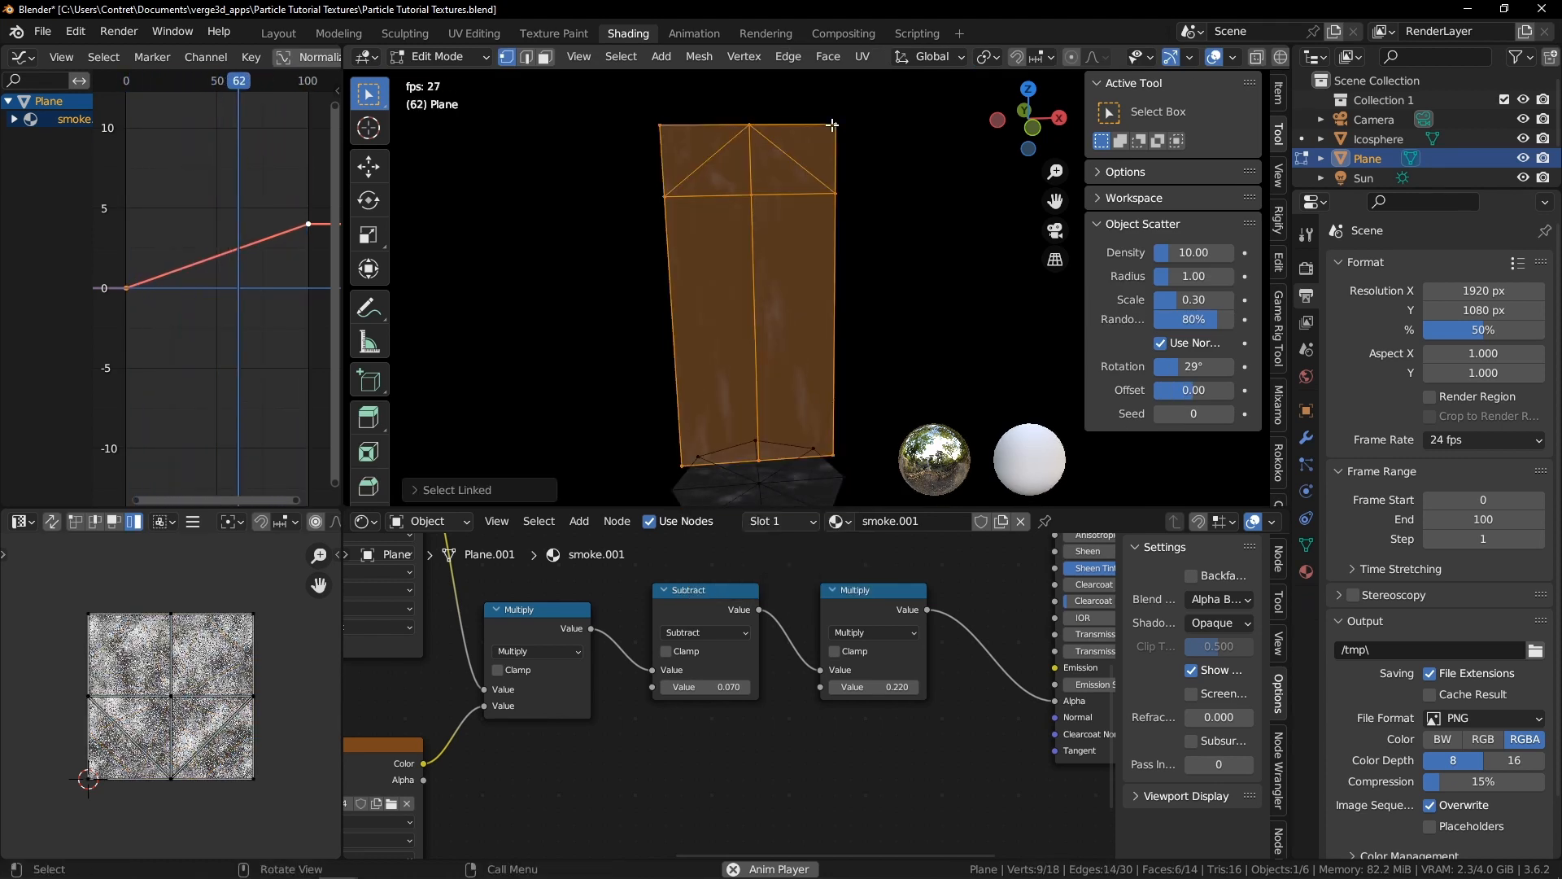
key("u")
left_click(887, 158)
key("Tab")
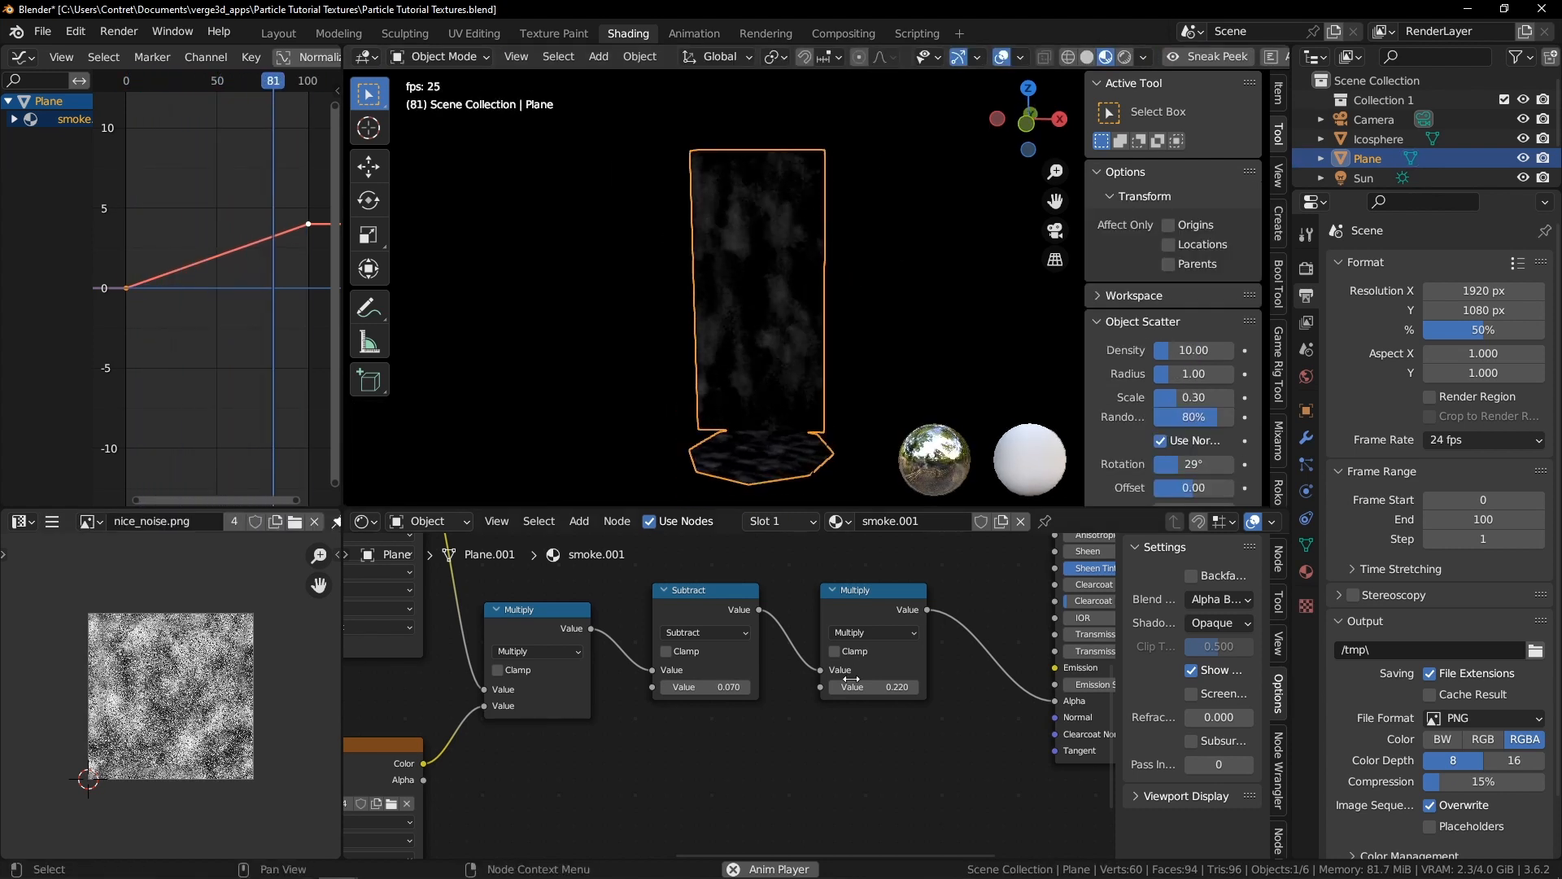
Duplicate the Multiply node with value 0.220 and insert it into the link feeding the shader's Alpha
scroll(818, 641, "down", 2)
left_click(818, 635)
middle_click_drag(817, 635, 808, 560)
scroll(807, 562, "up", 2)
key("shift+d")
left_click(910, 598)
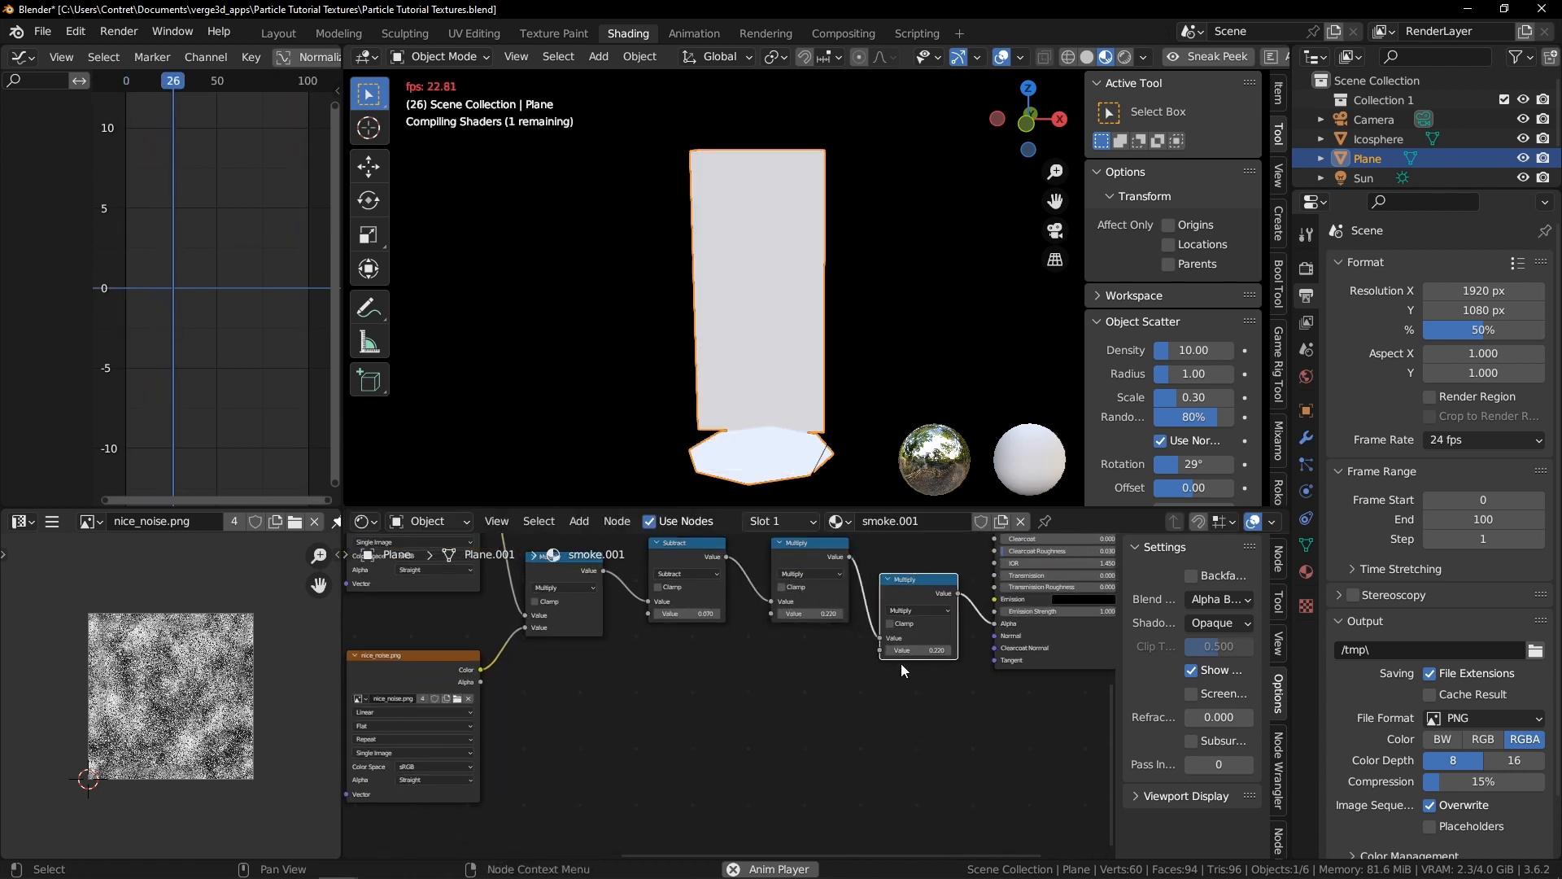
scroll(800, 668, "up", 1)
middle_click_drag(798, 672, 802, 643)
scroll(924, 627, "up", 2)
Add a Color Attribute node and connect its Color output to the new Multiply node's second Value input
key("shift+a")
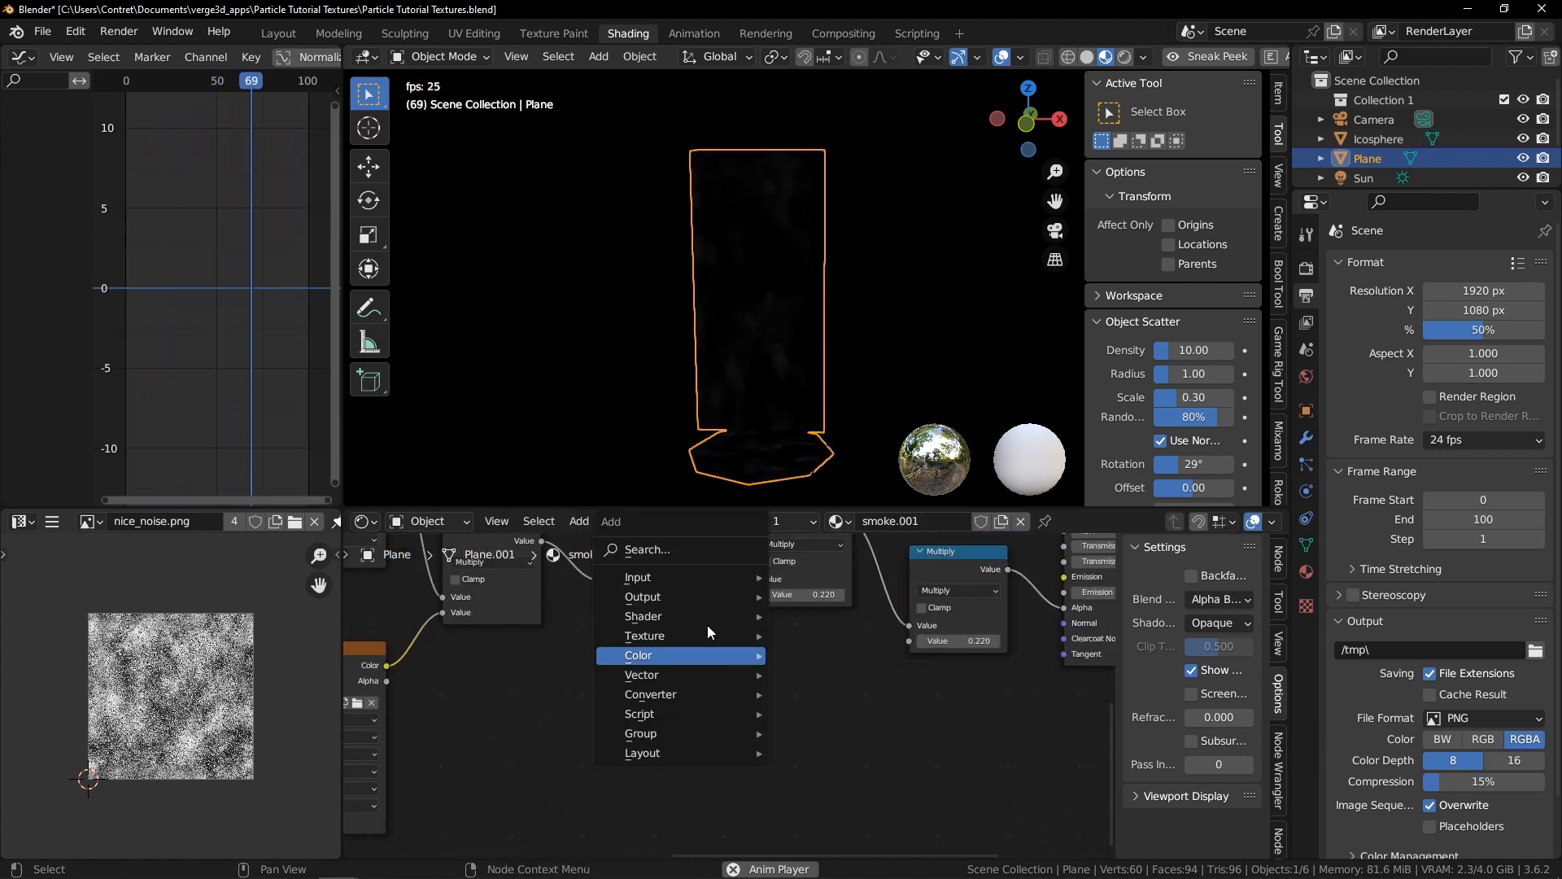
mouse_move(686, 575)
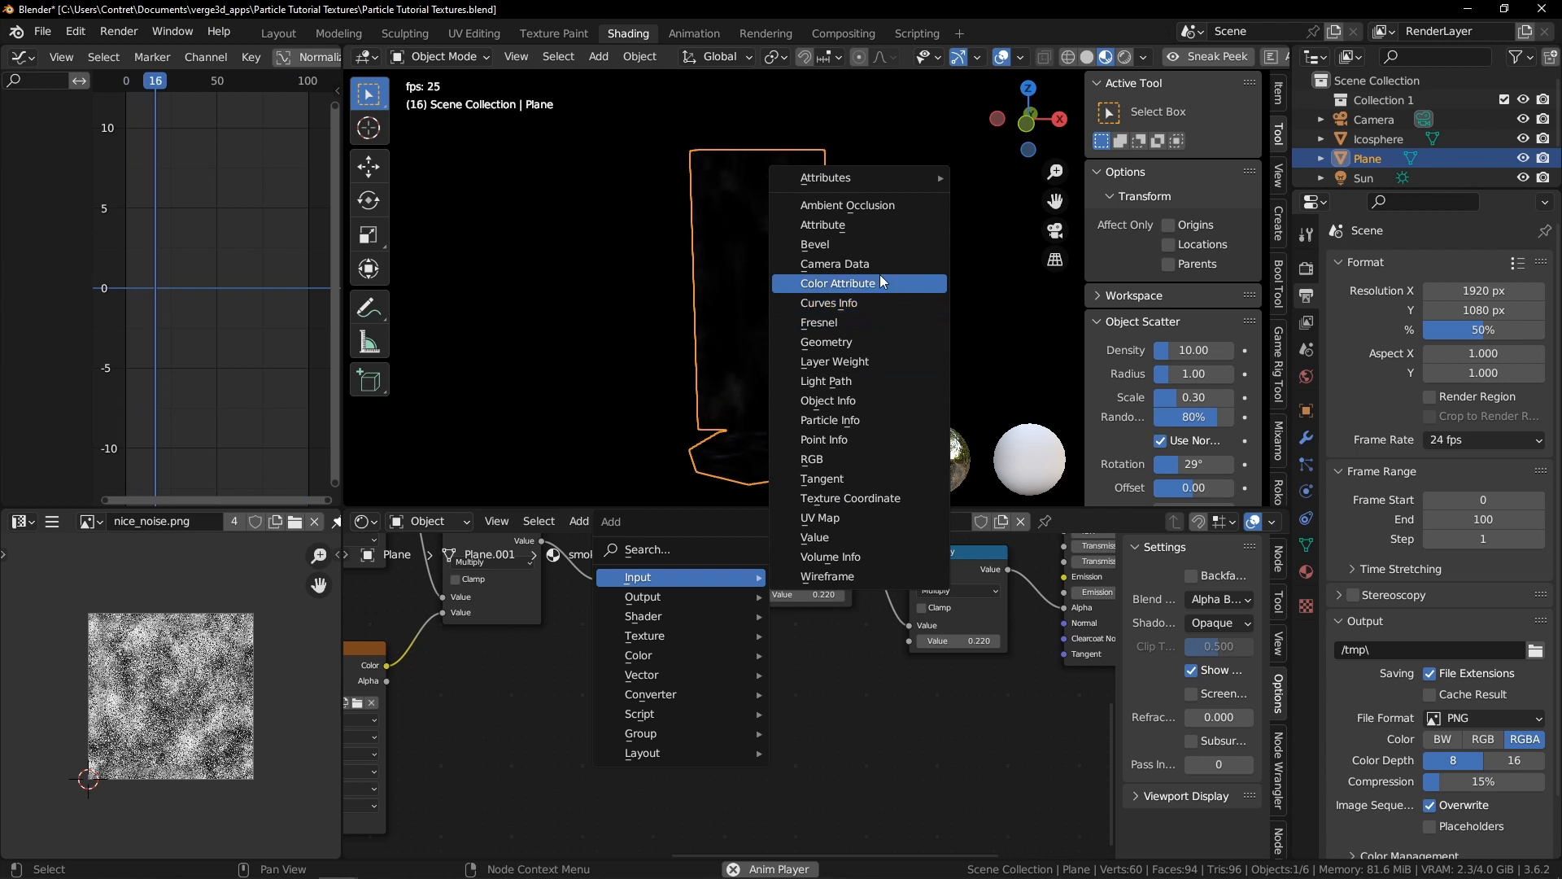
left_click(823, 225)
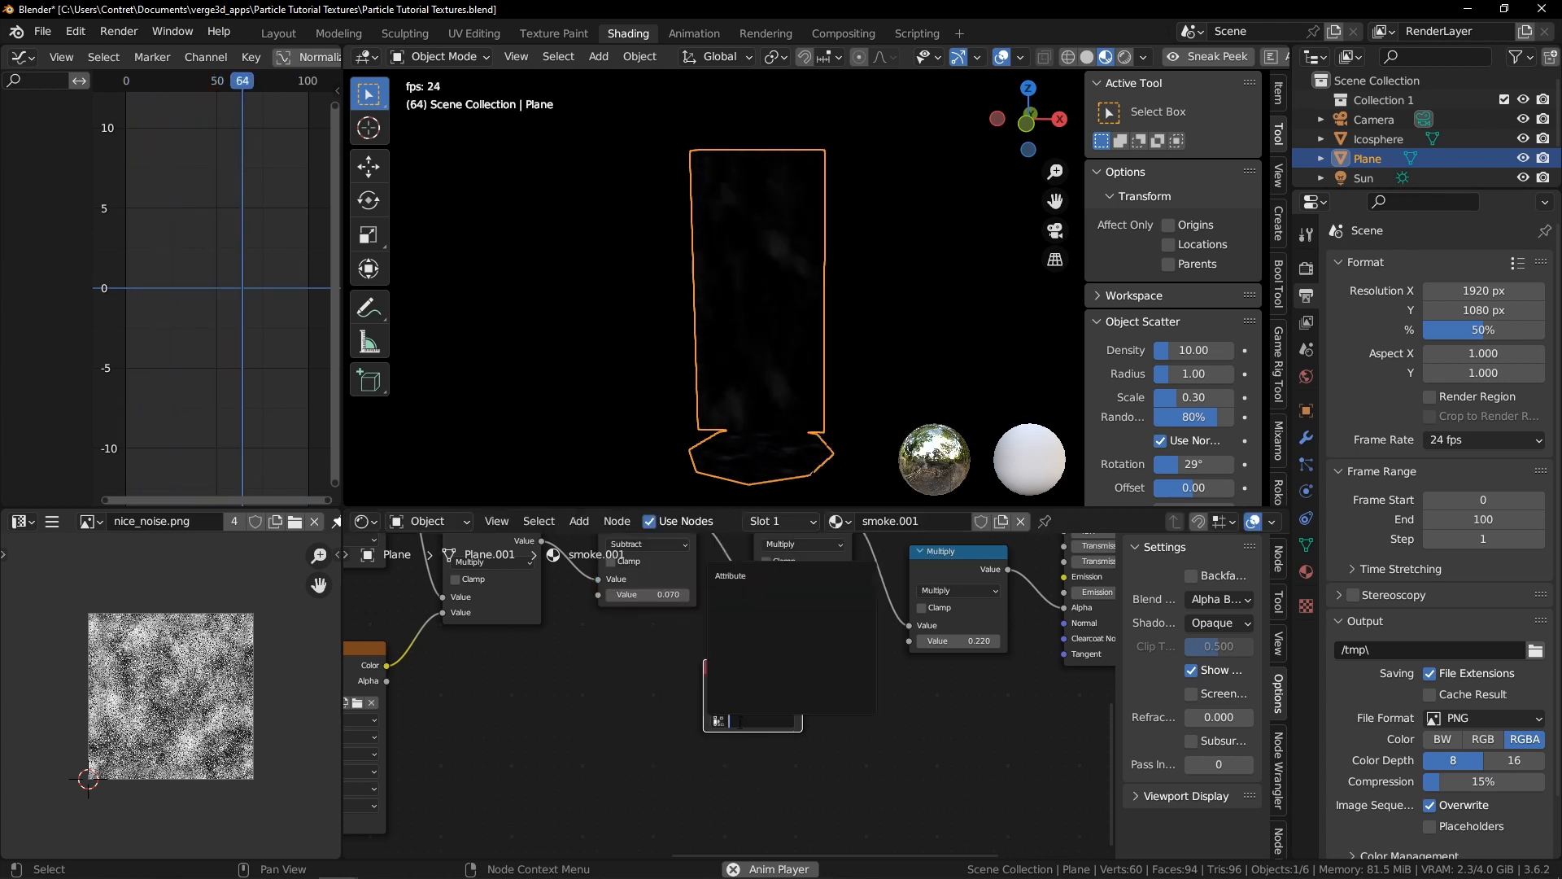
left_click(752, 576)
scroll(755, 648, "up", 1)
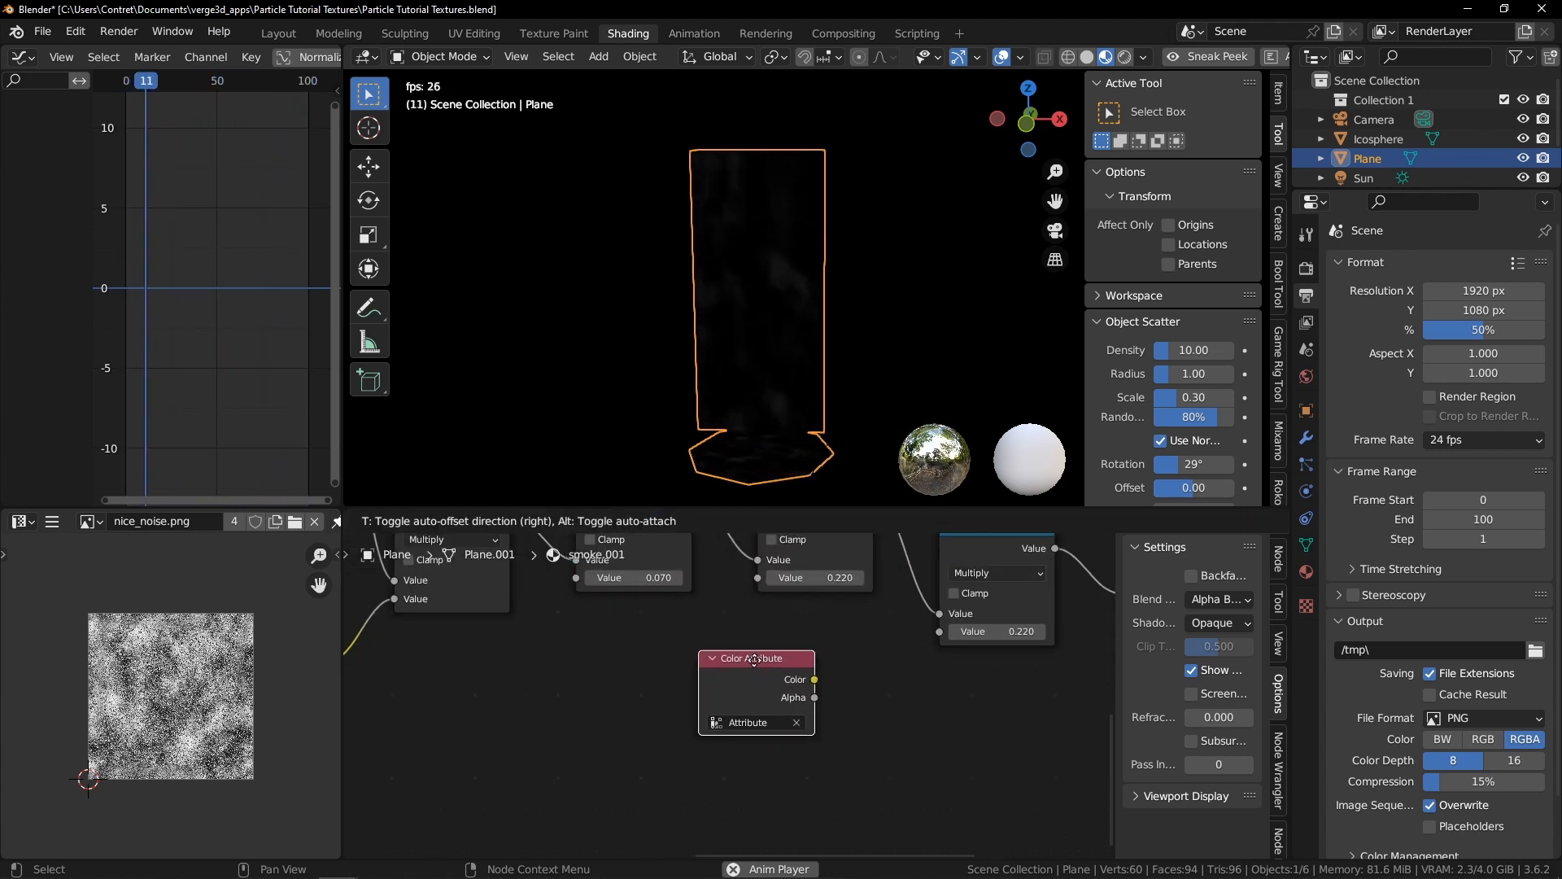
left_click_drag(769, 669, 820, 623)
scroll(821, 623, "up", 1)
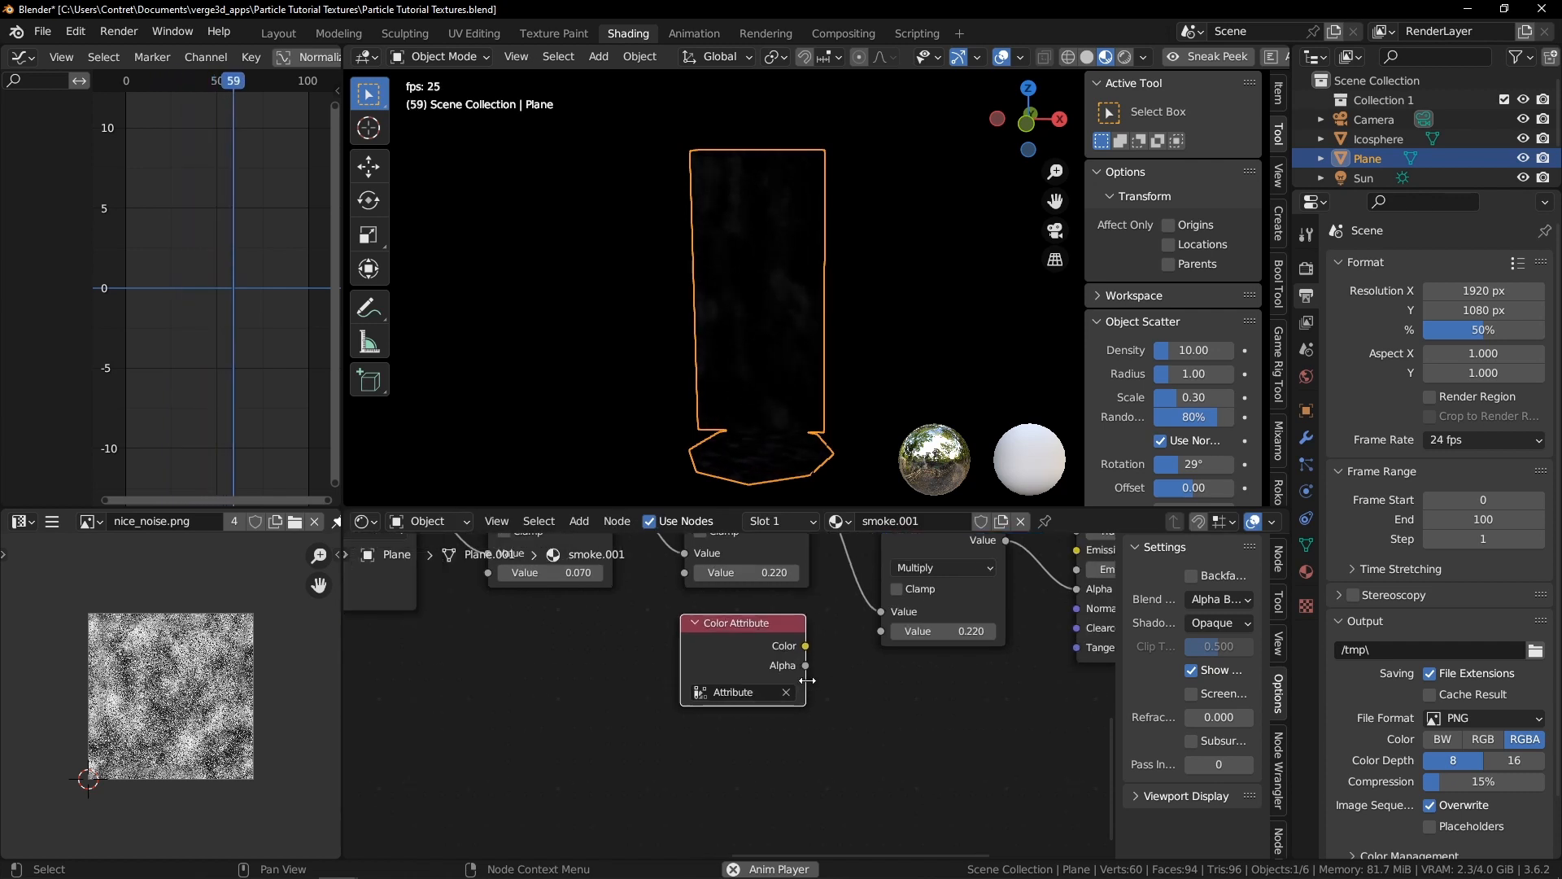
left_click_drag(886, 624, 892, 625)
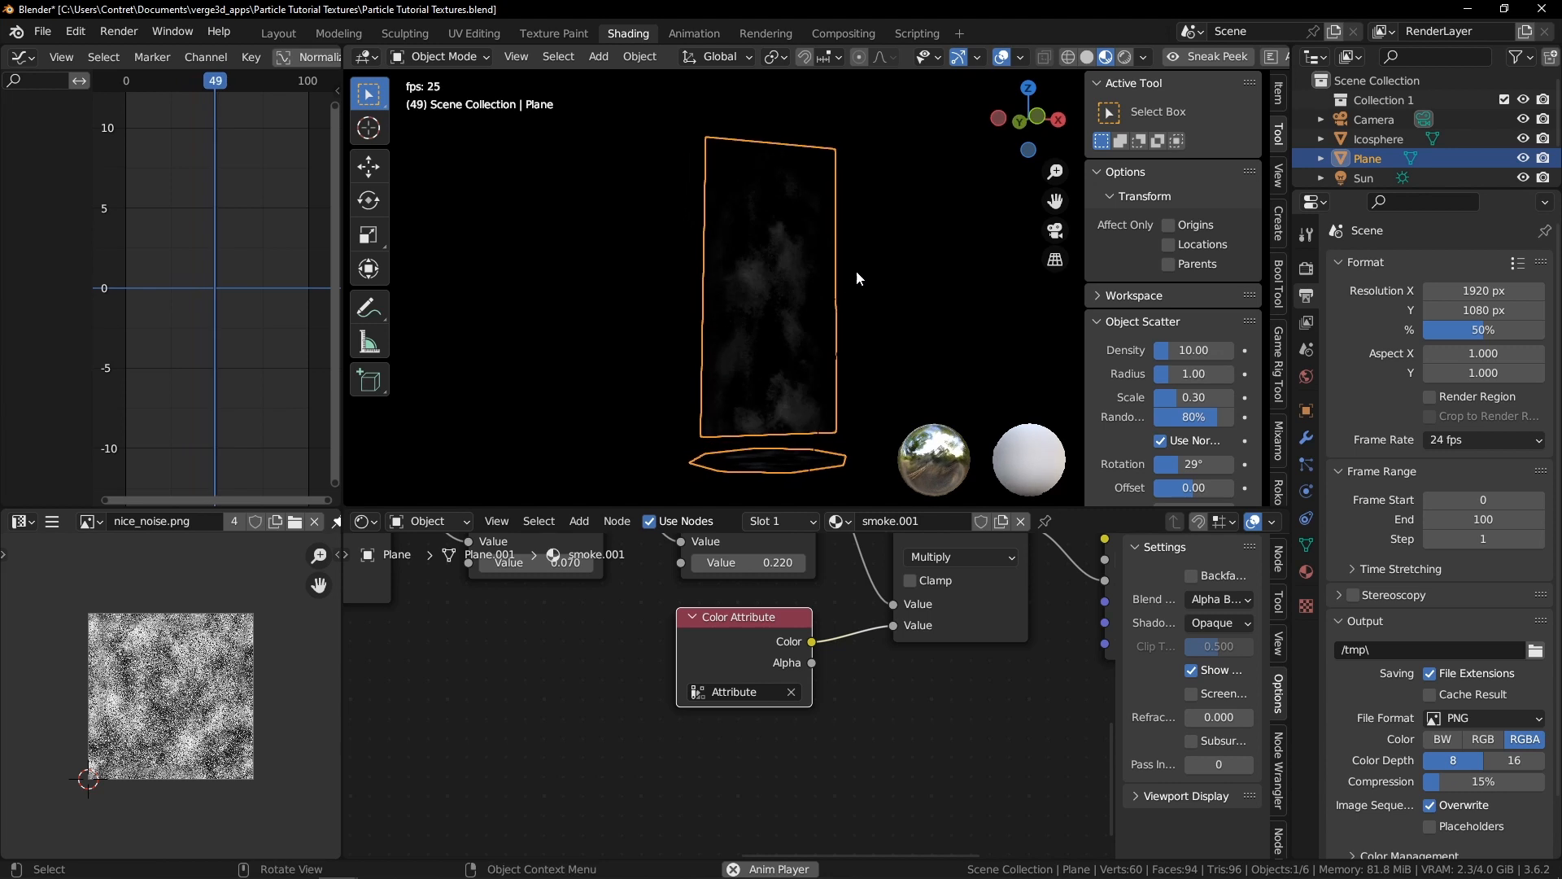
Move the Color Attribute node aside and review the smoke in the rendered viewport
left_click(905, 260)
middle_click_drag(906, 256, 909, 328)
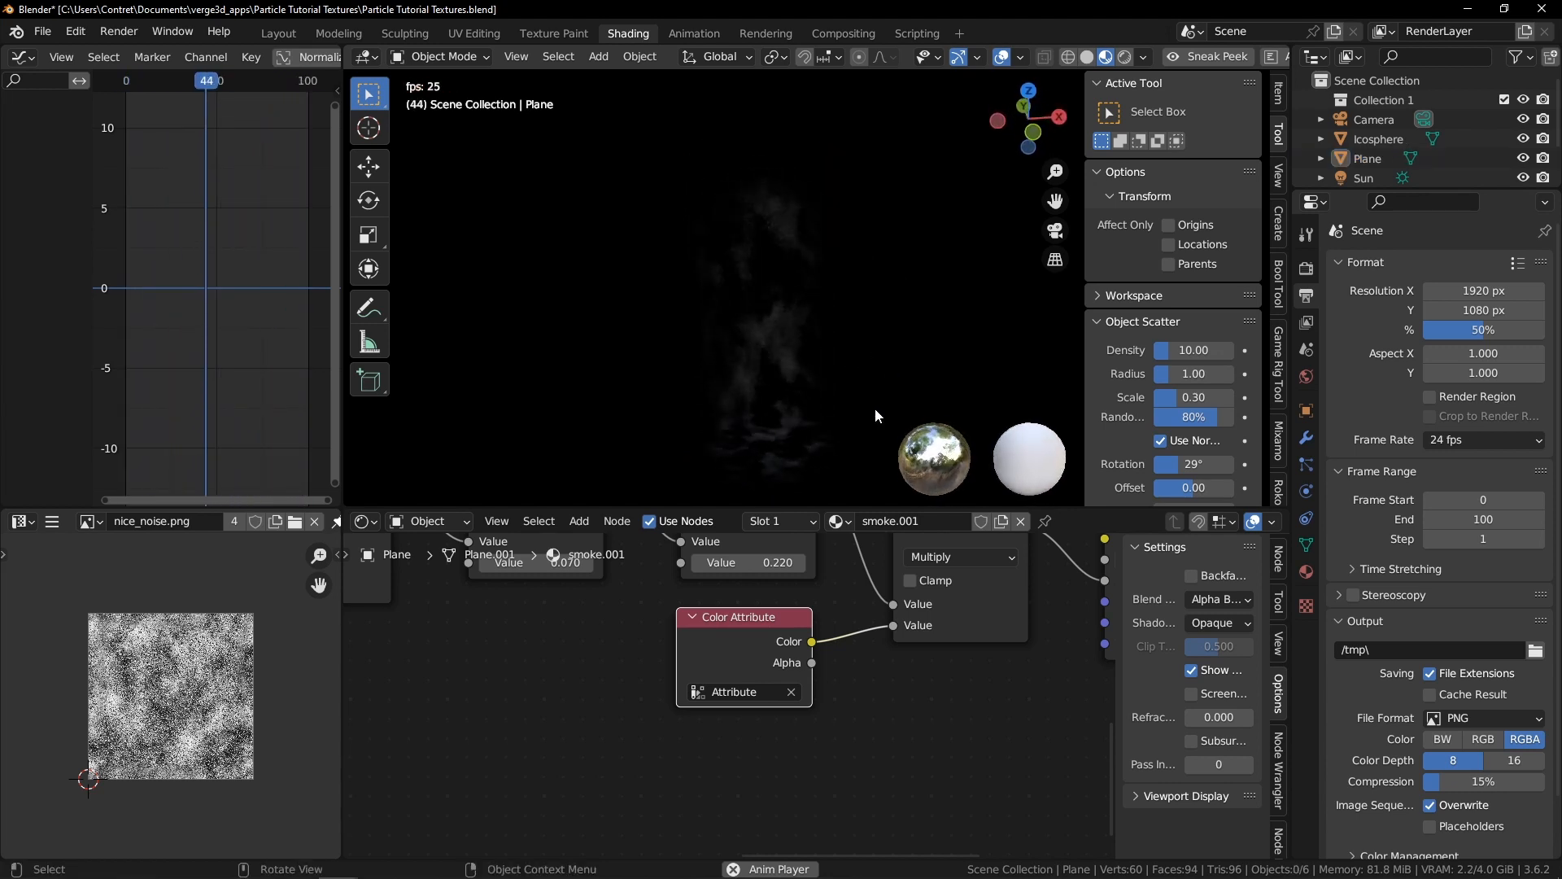
left_click_drag(744, 618, 589, 668)
key("shift+a")
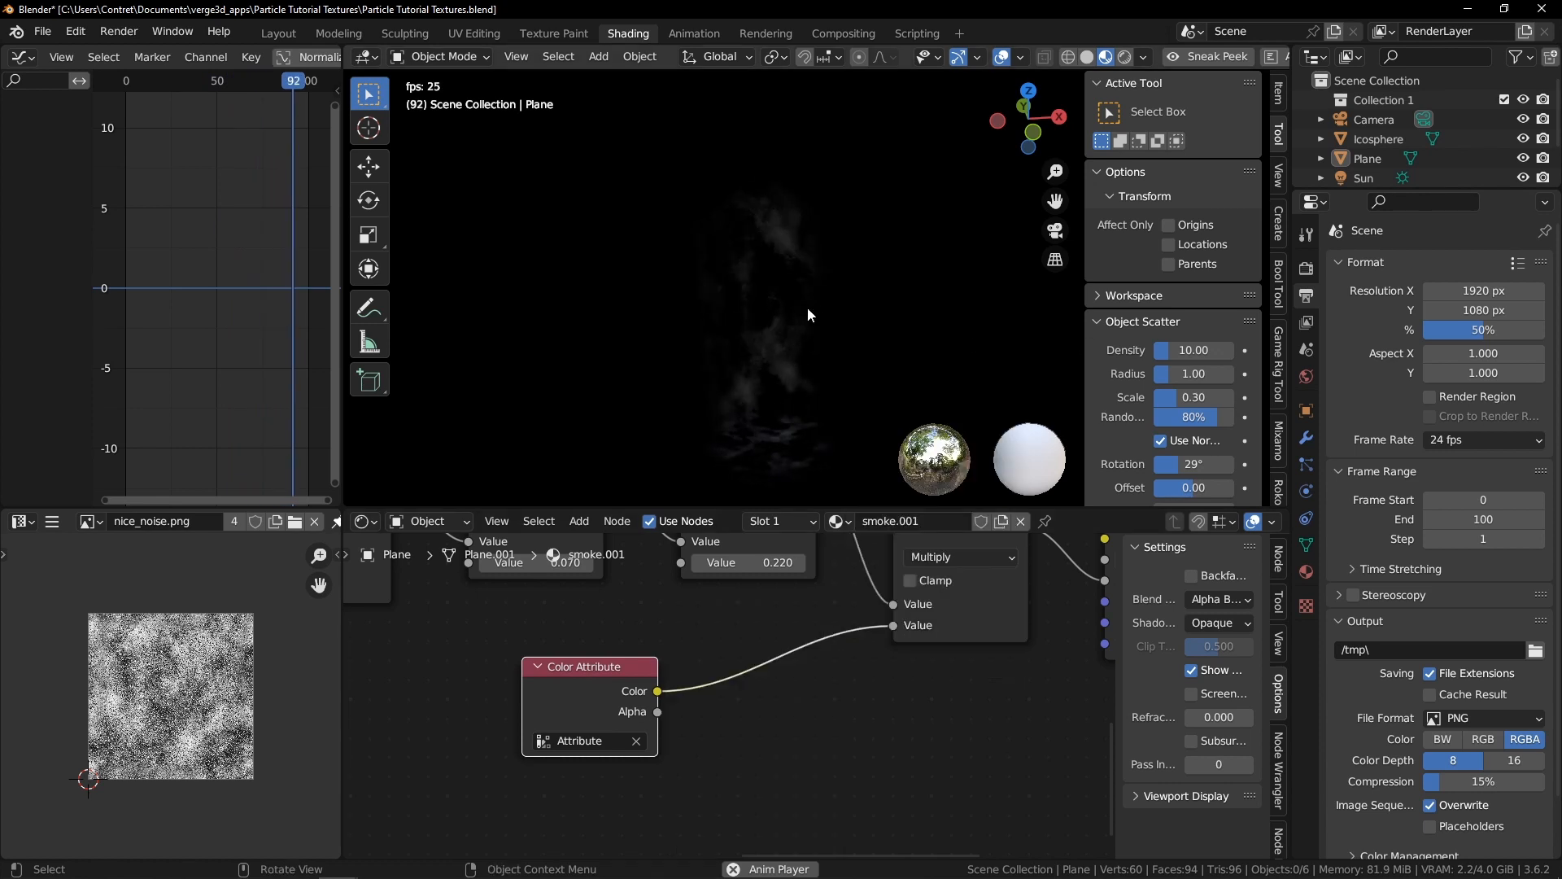
Select the plane, switch to solid shading and add a horizontal loop cut near the bottom of the tall plane
left_click(808, 232)
scroll(808, 232, "up", 3)
key("z")
left_click(961, 286)
middle_click_drag(935, 307, 925, 272, "shift")
key("Tab")
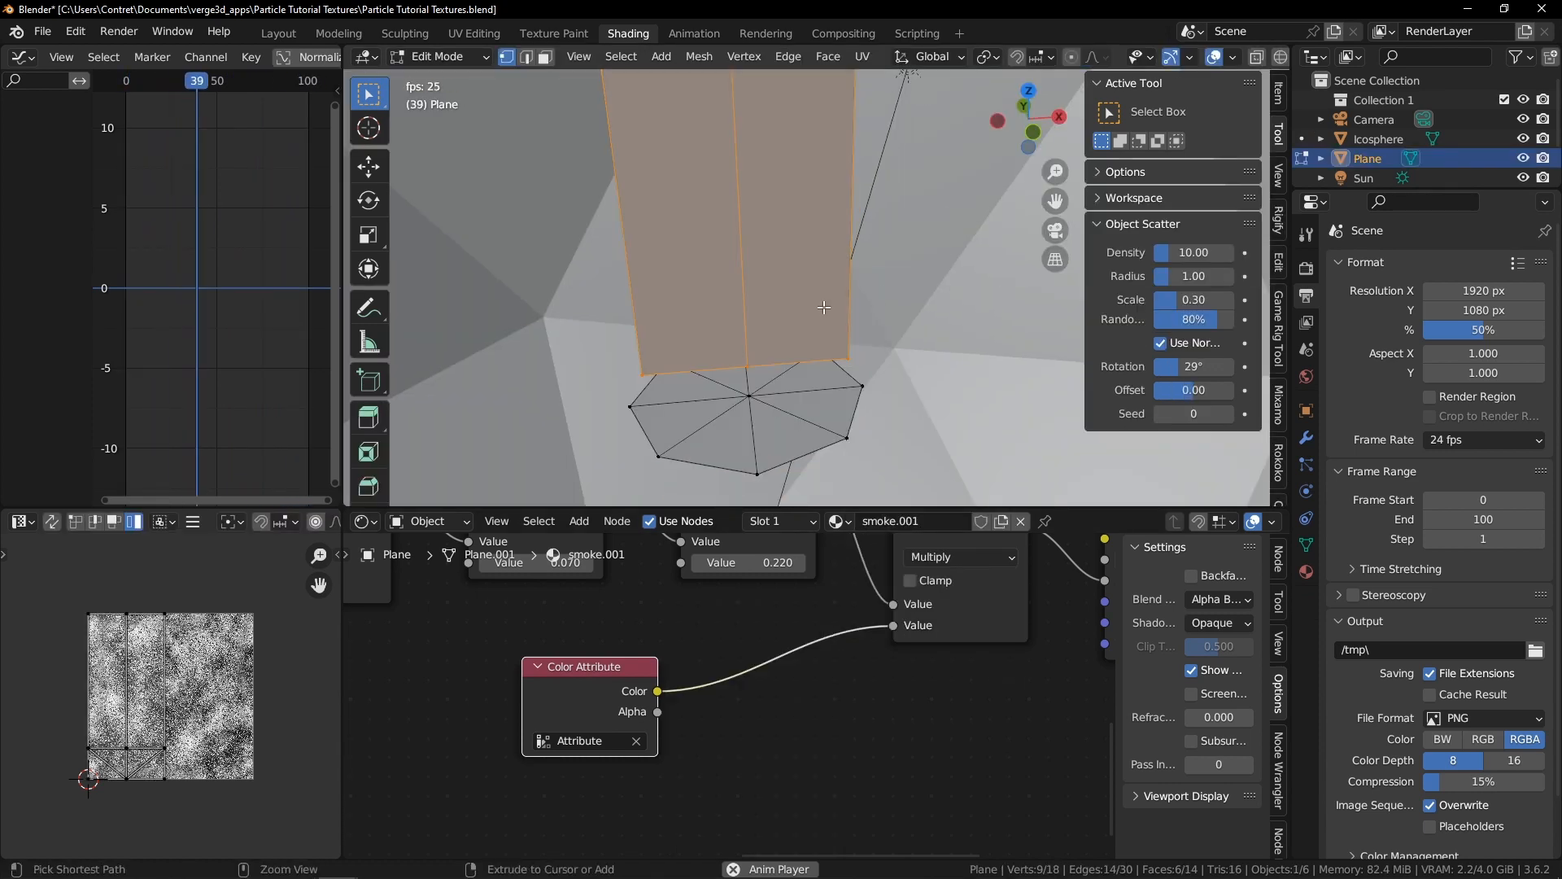
left_click(856, 221)
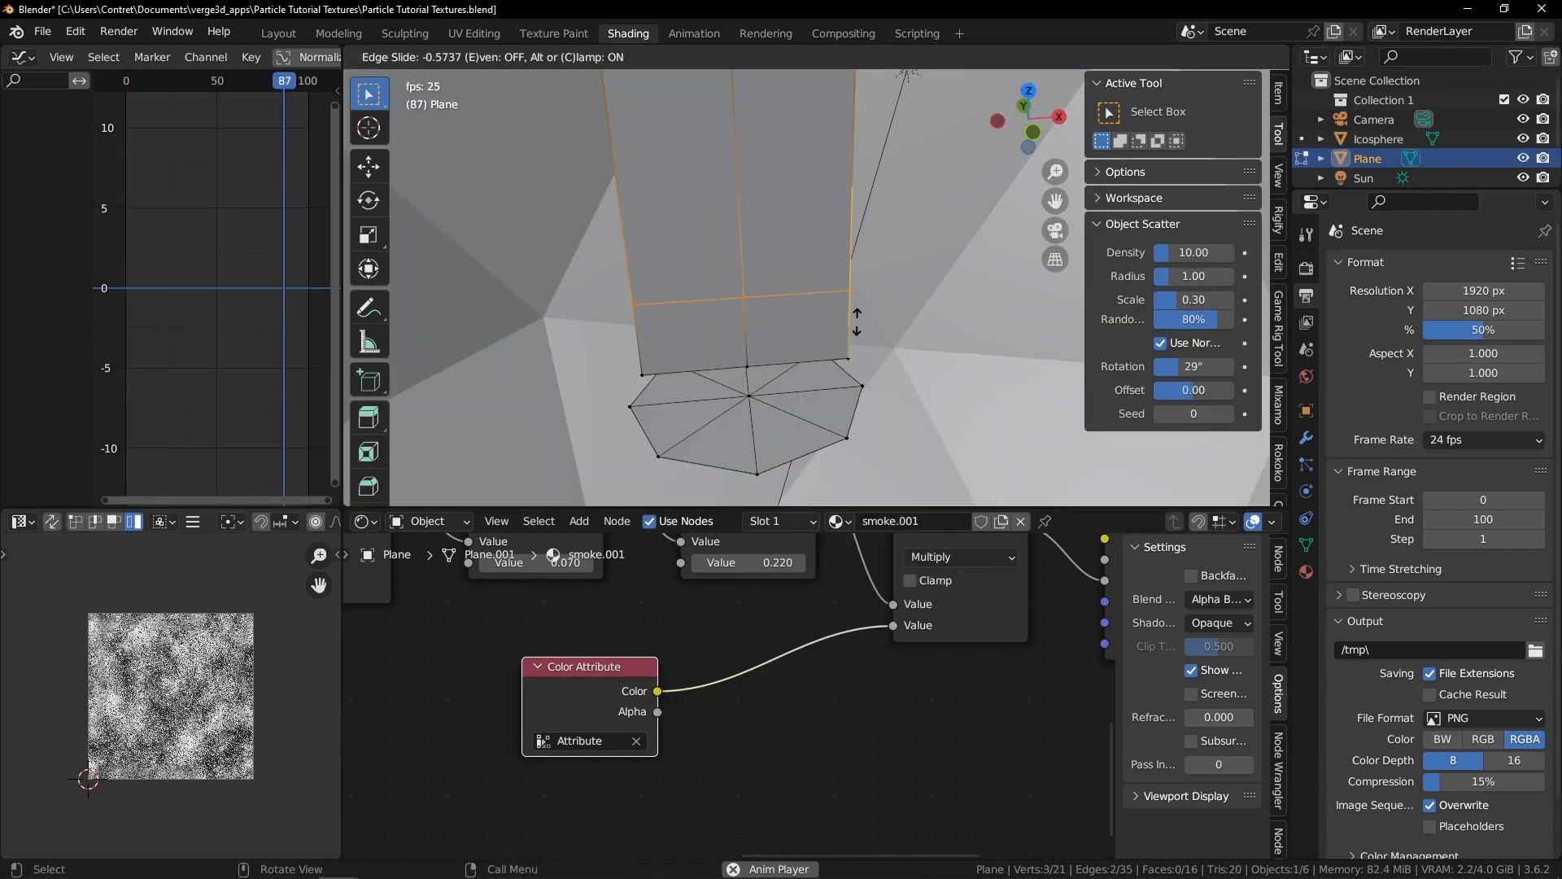
left_click(854, 329)
Enable Correct UVs for the loop cut and check it in rendered shading
key("z")
left_click(854, 414)
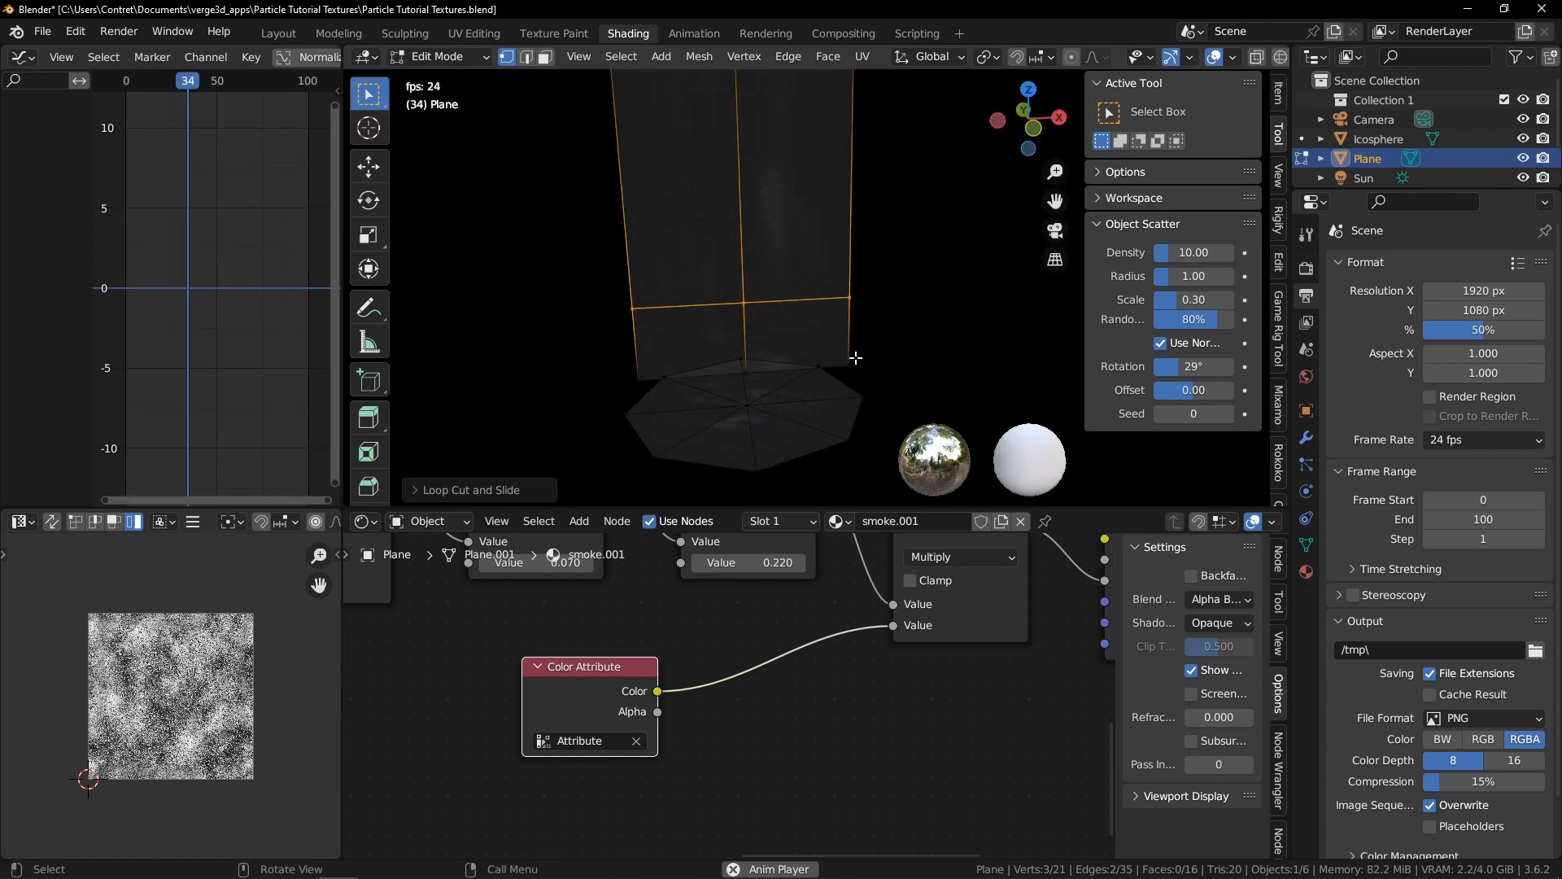
left_click(420, 490)
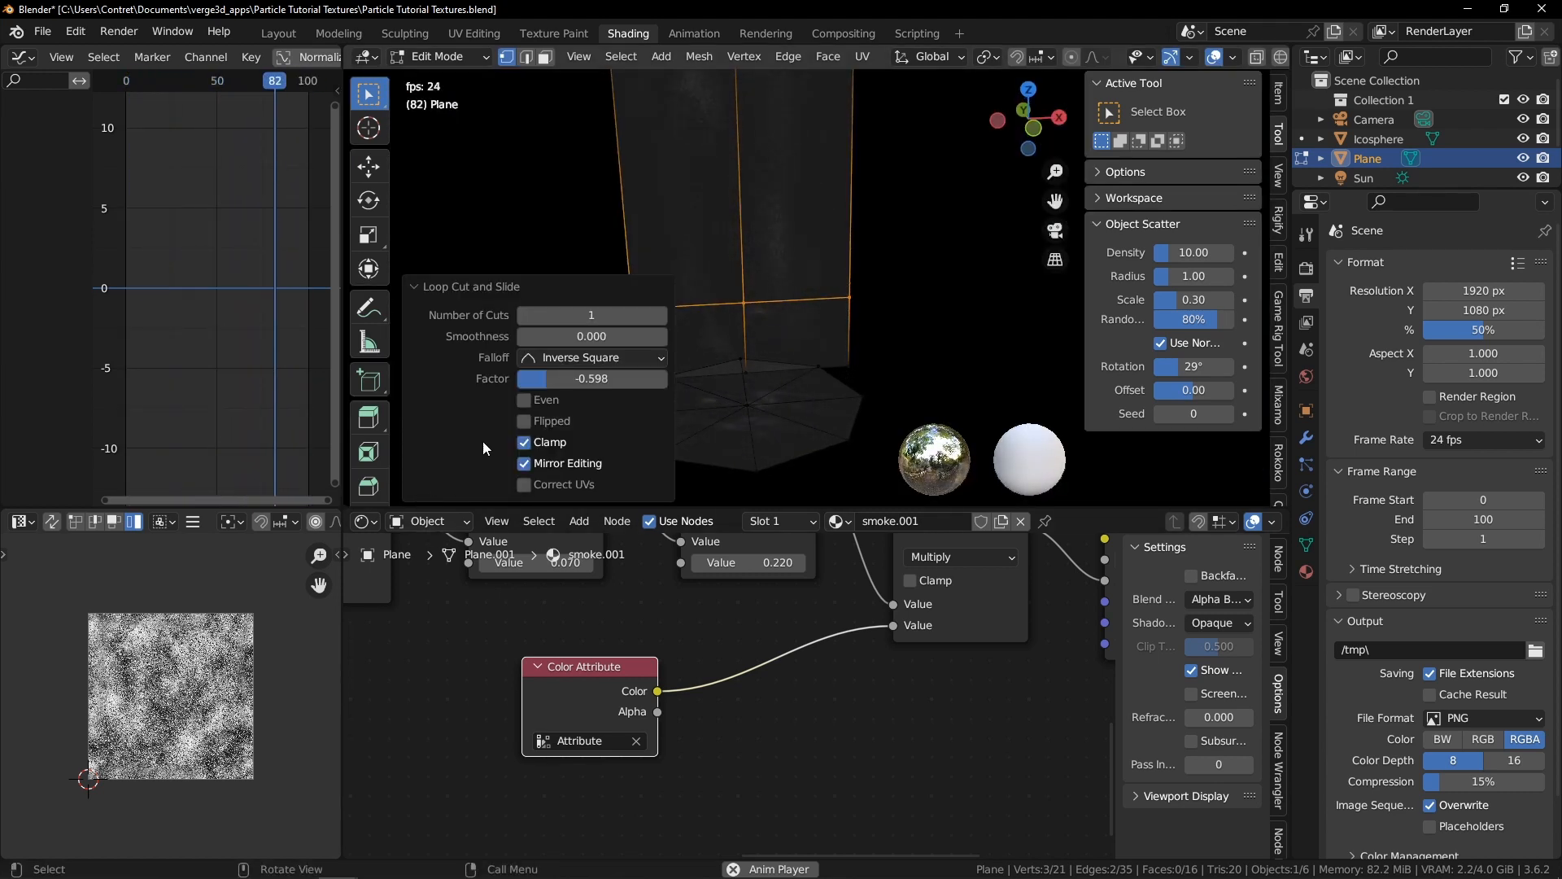
left_click(533, 485)
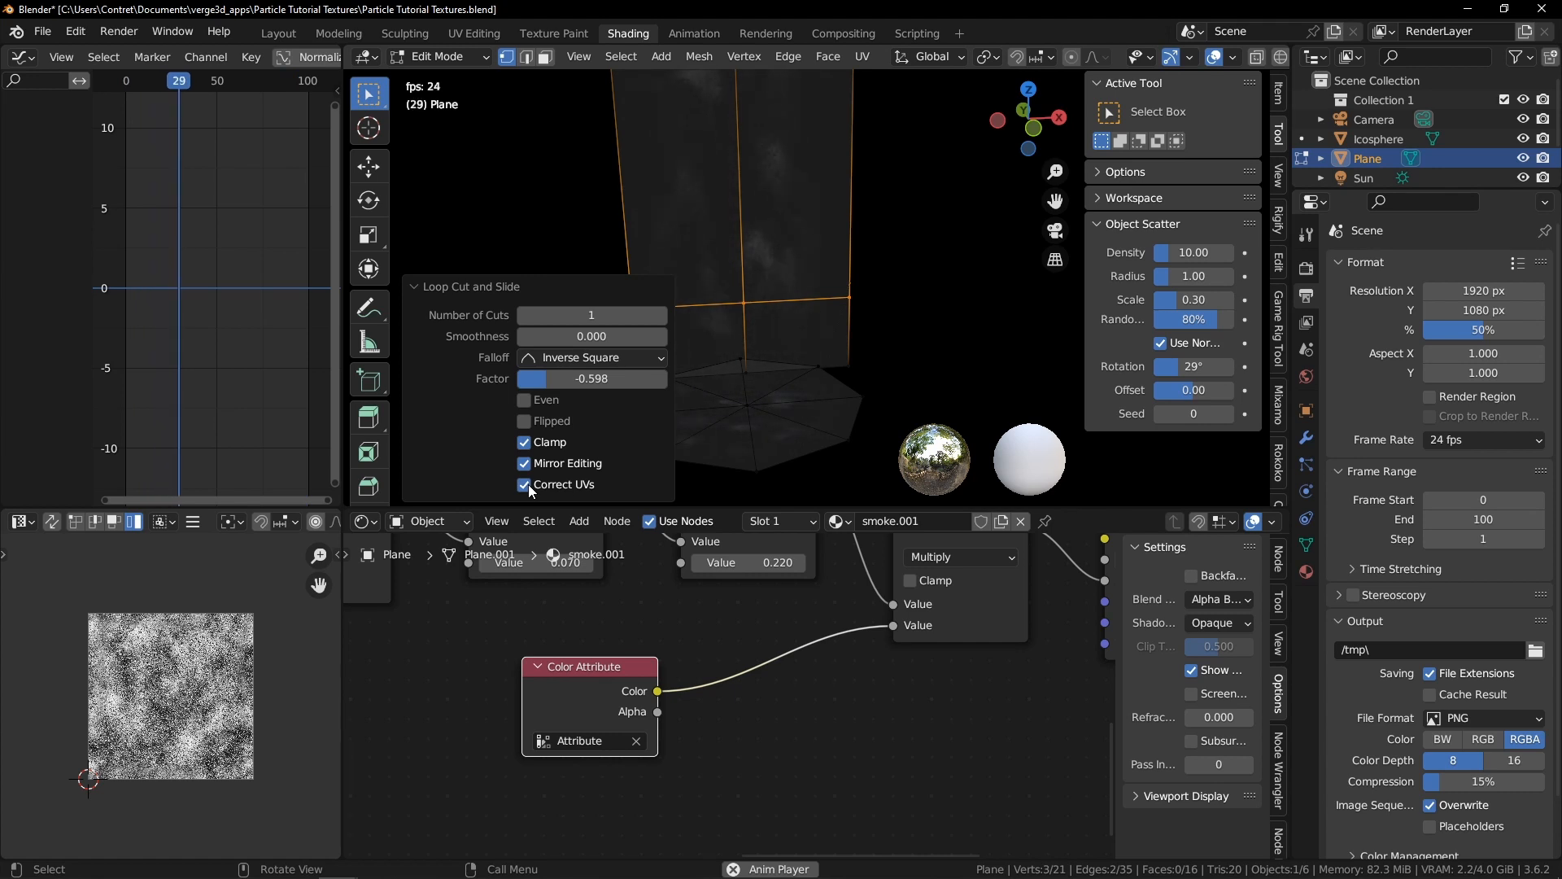
left_click(417, 286)
scroll(838, 293, "down", 3)
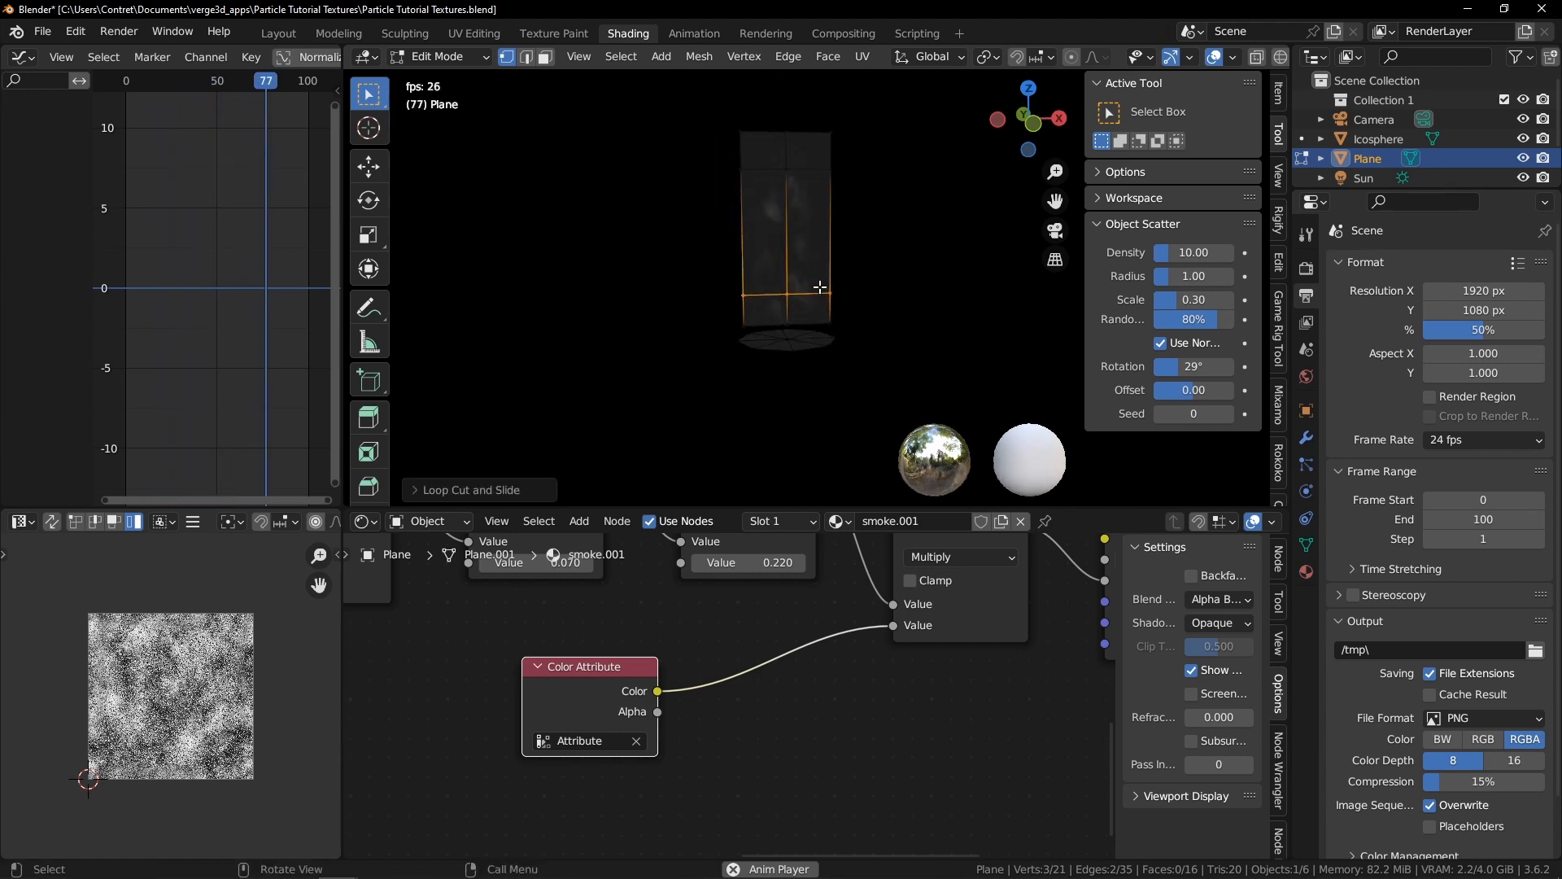
Switch the plane to Vertex Paint mode and paint over its lower part
scroll(838, 276, "up", 1)
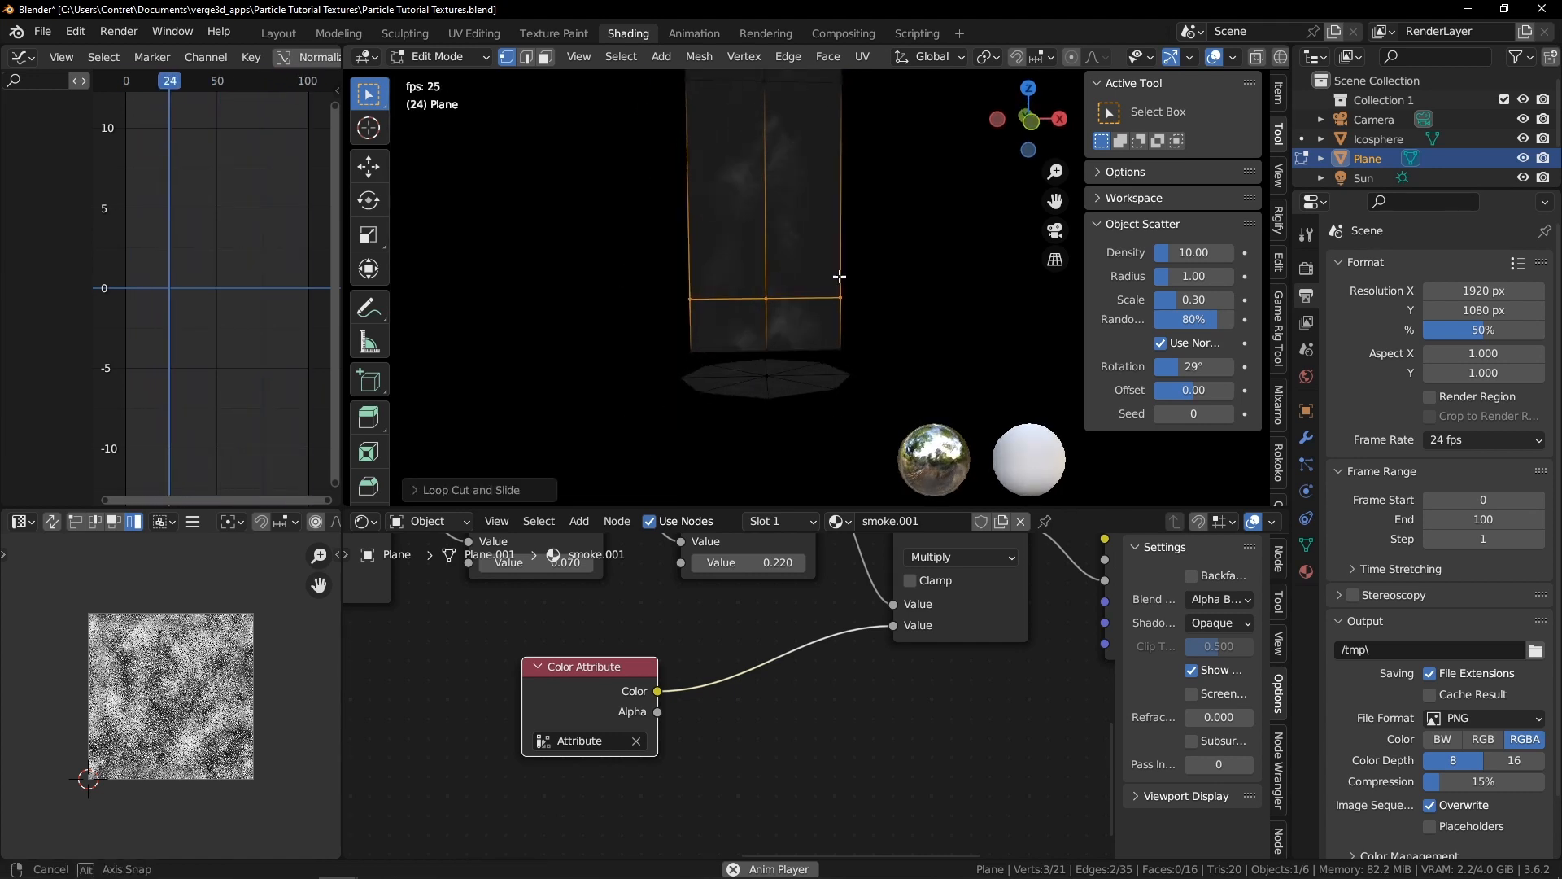
key("Tab")
key("ctrl+Tab")
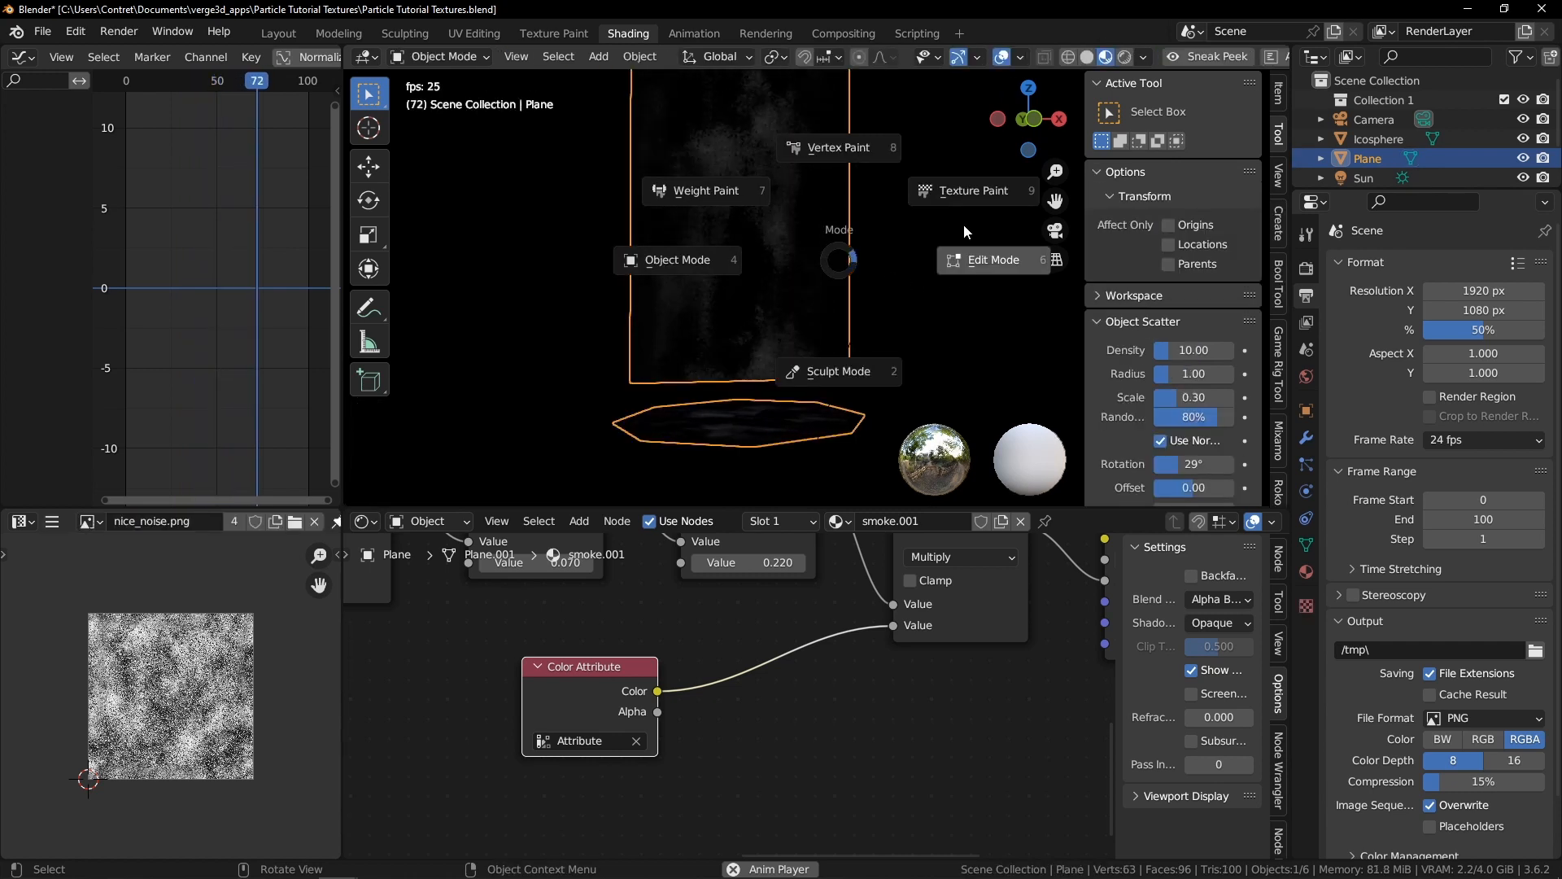
left_click(871, 155)
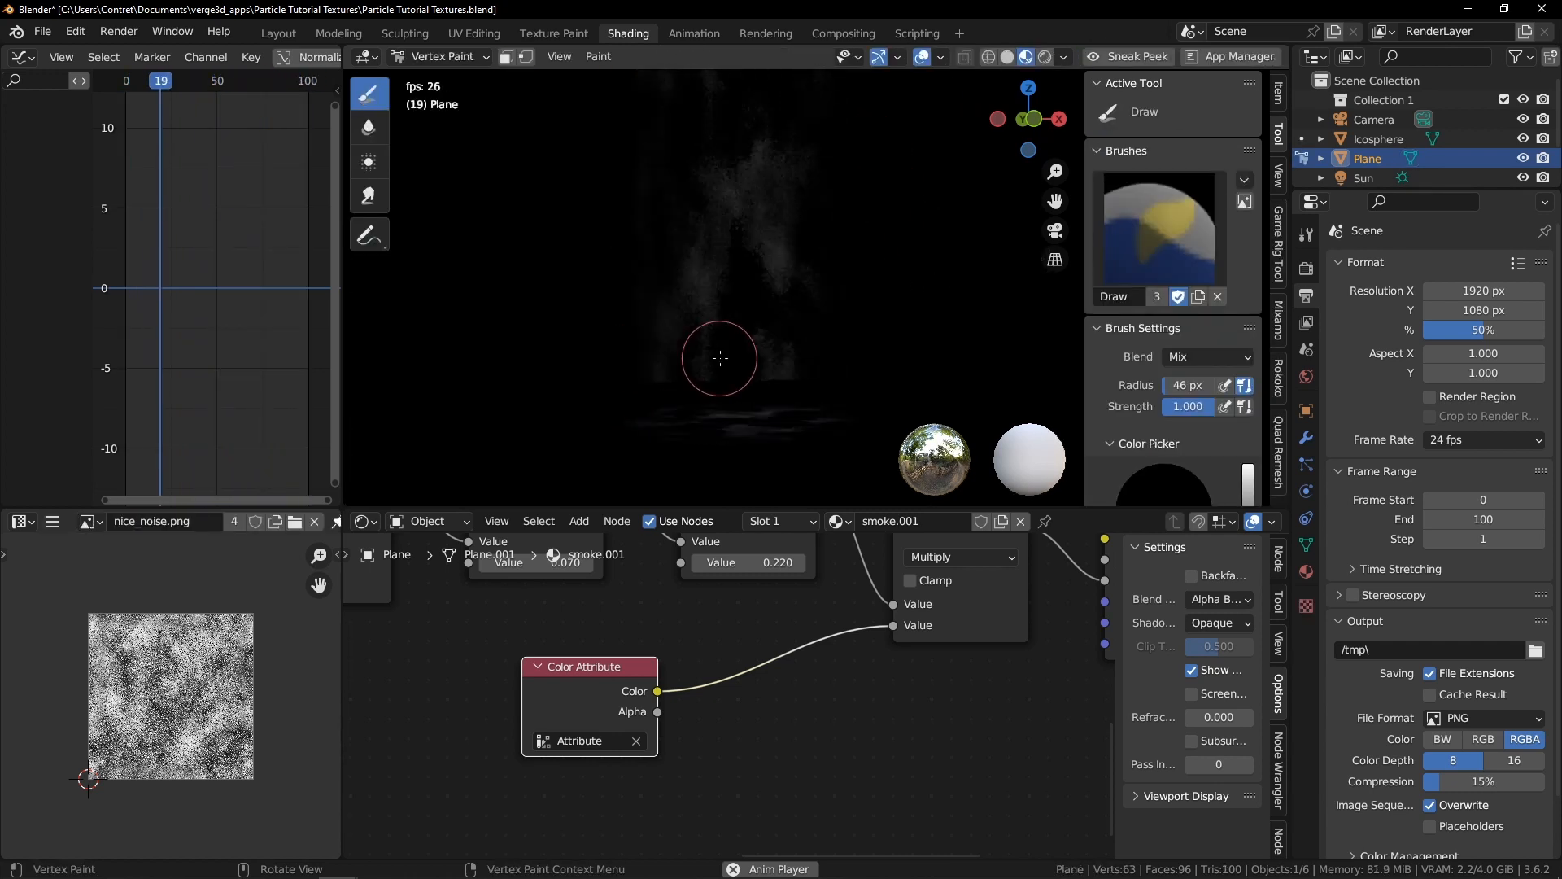
scroll(822, 316, "down", 2)
middle_click_drag(926, 265, 931, 290)
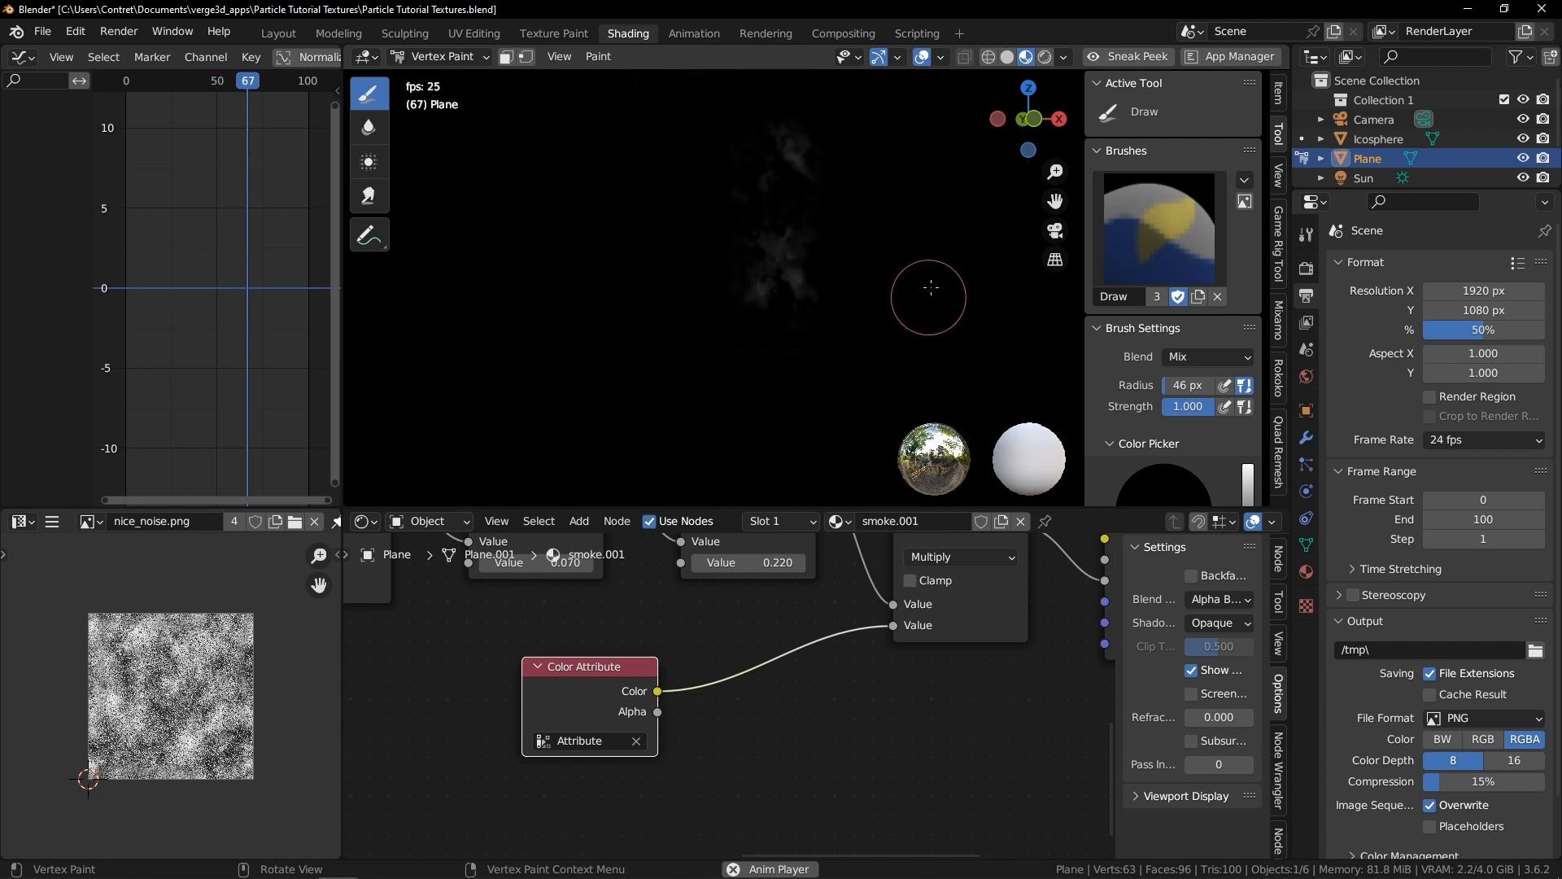
In Edit Mode, select the tall plane's linked geometry and move it down about 0.229 along Z
key("ctrl+Tab")
left_click(813, 269)
key("Tab")
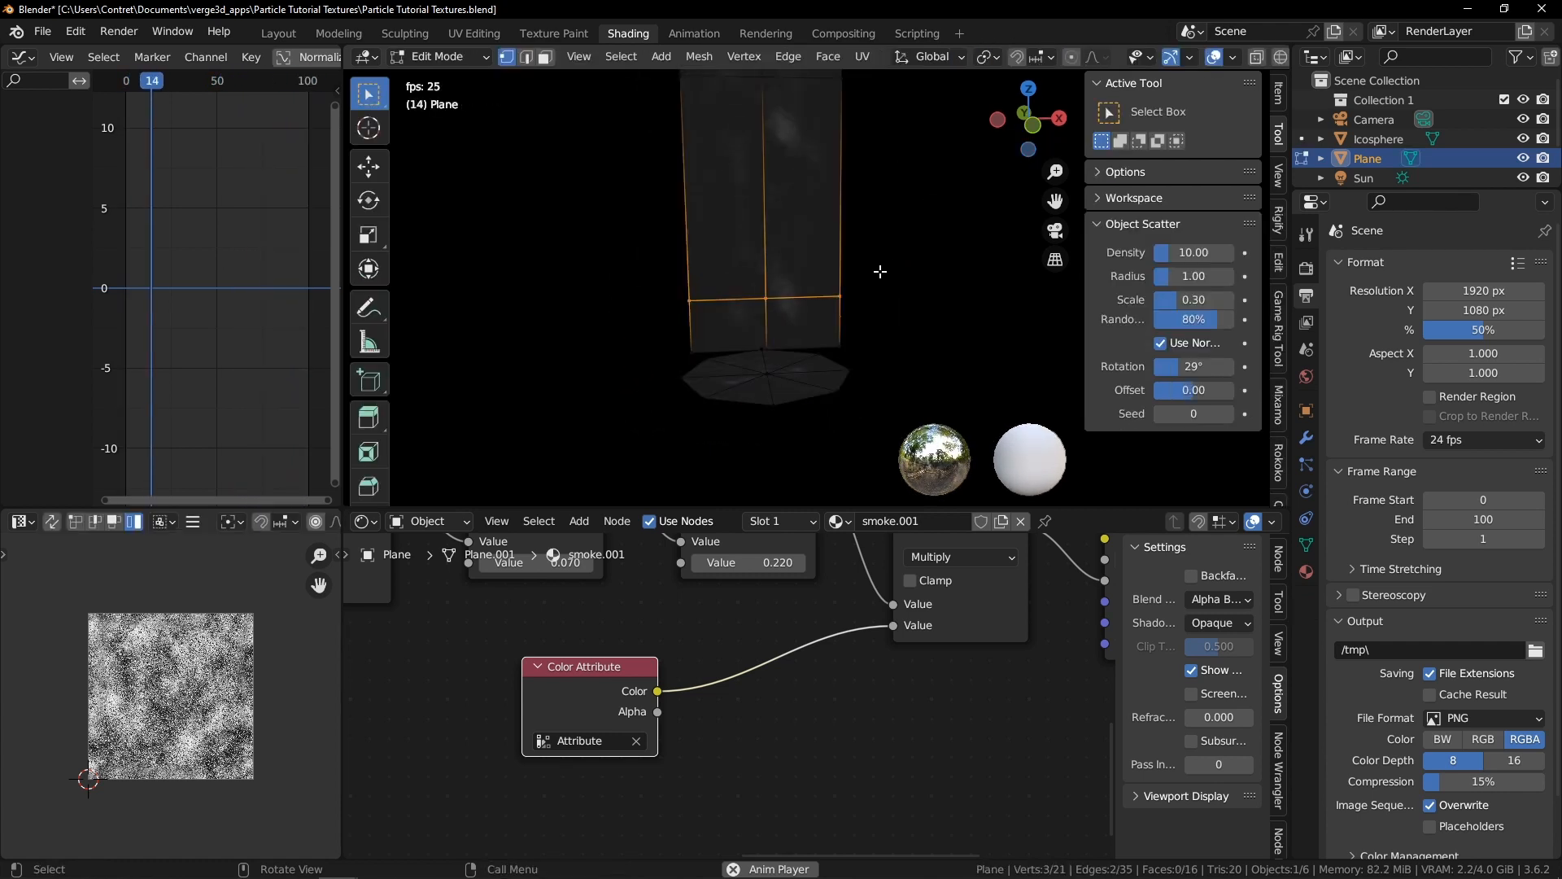
key("l")
key("g")
key("z")
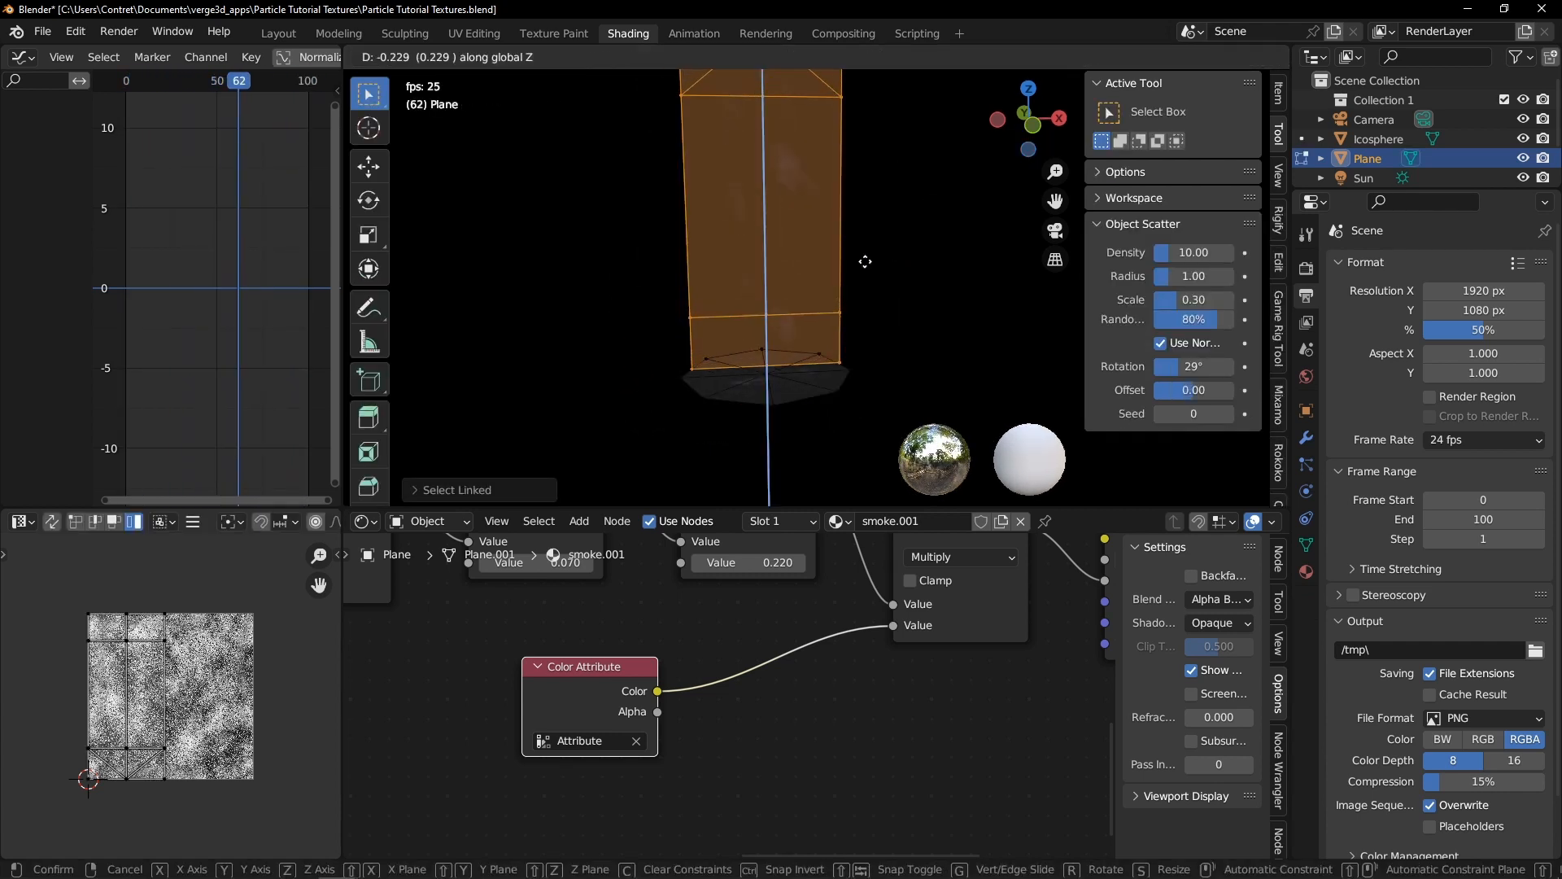
left_click(882, 269)
left_click(729, 280)
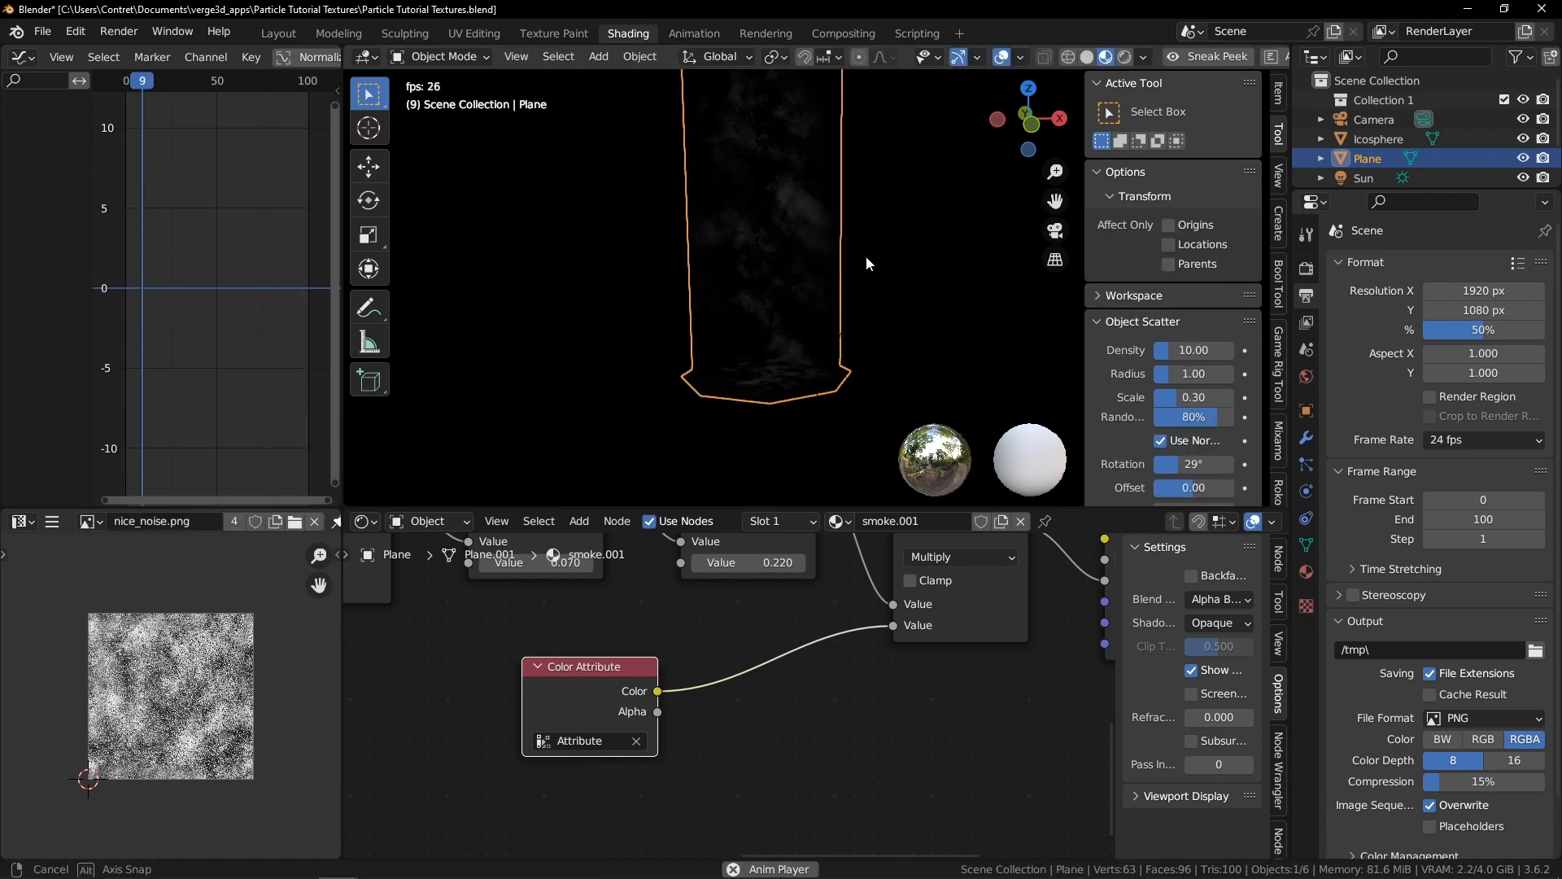
Deselect all objects and move the Color Attribute node further aside in the node editor
left_click(794, 238)
middle_click_drag(789, 241, 898, 362)
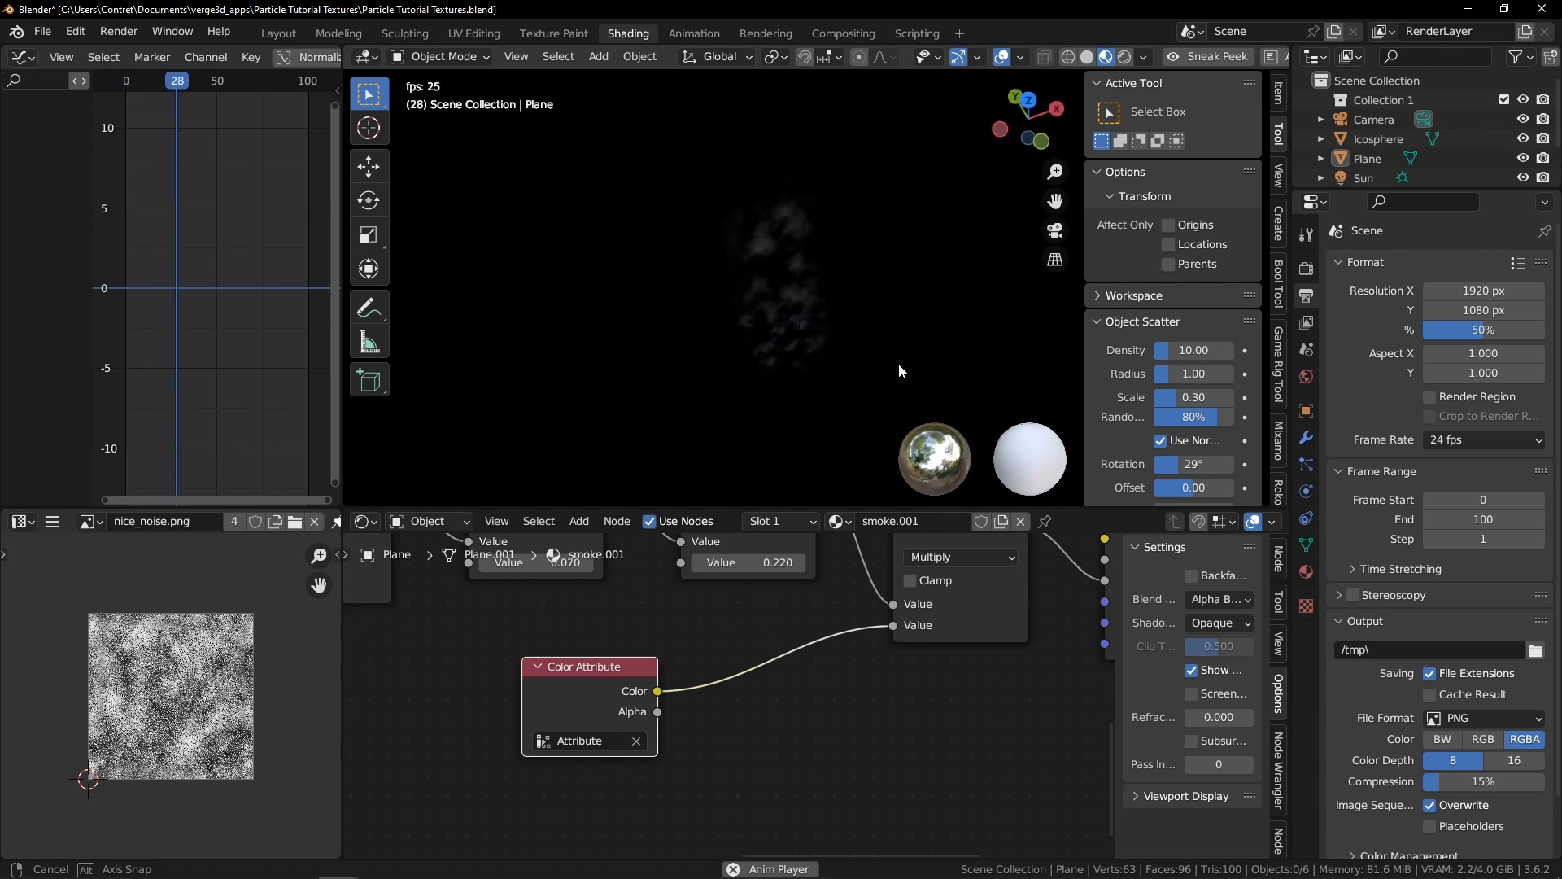
left_click(835, 358)
left_click(775, 364)
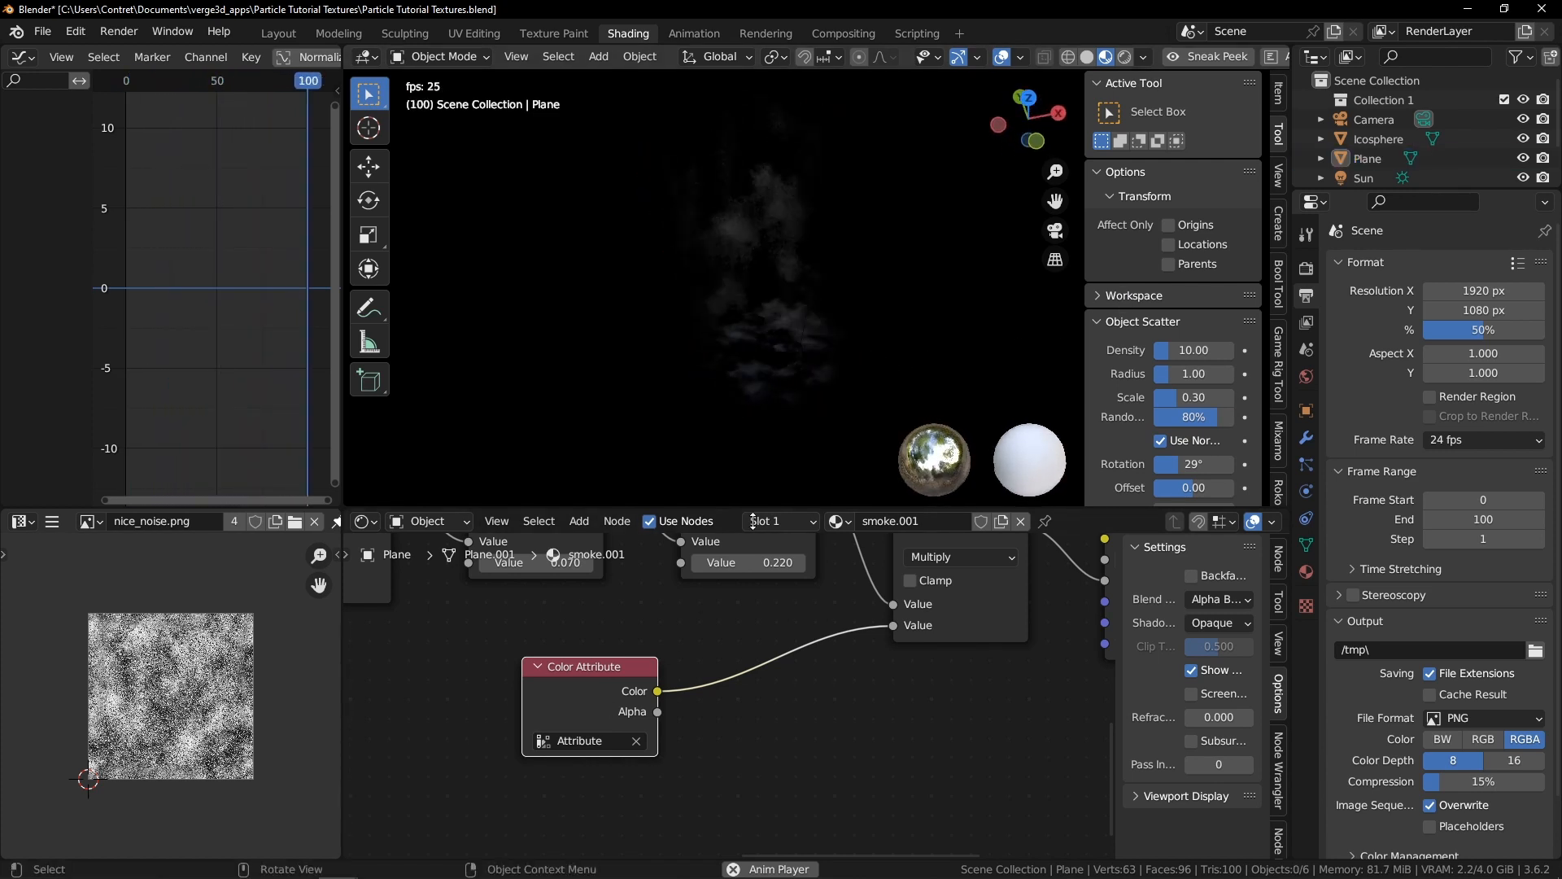
key("g")
left_click(618, 669)
Try a Color Ramp node between Color Attribute and Multiply, moving its black stop to 0.405, then remove it
key("shift+a")
mouse_move(707, 770)
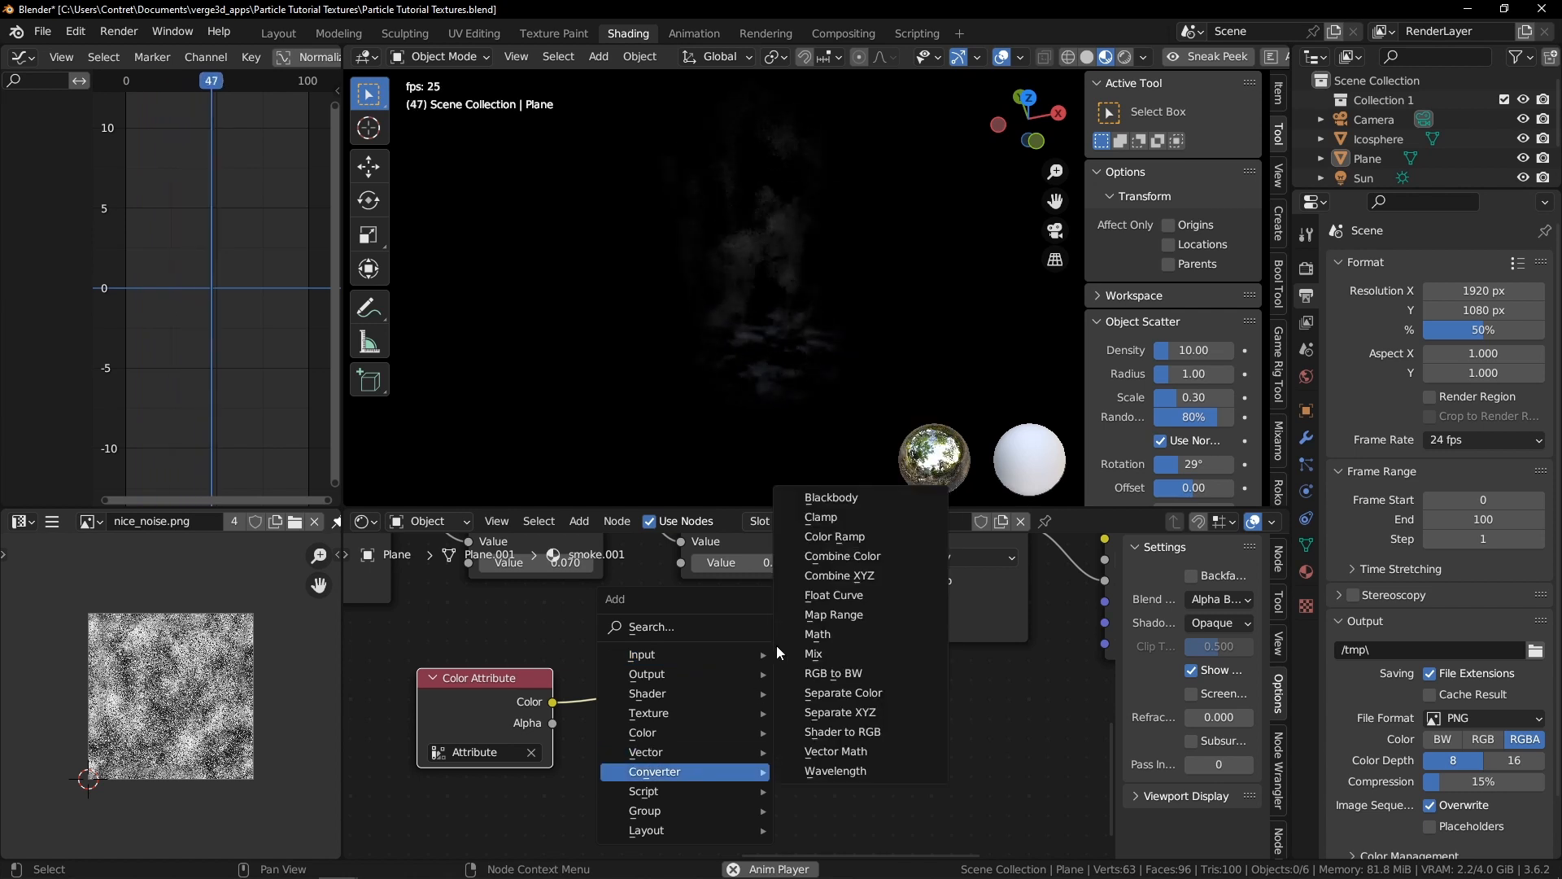
left_click(835, 536)
left_click(653, 745)
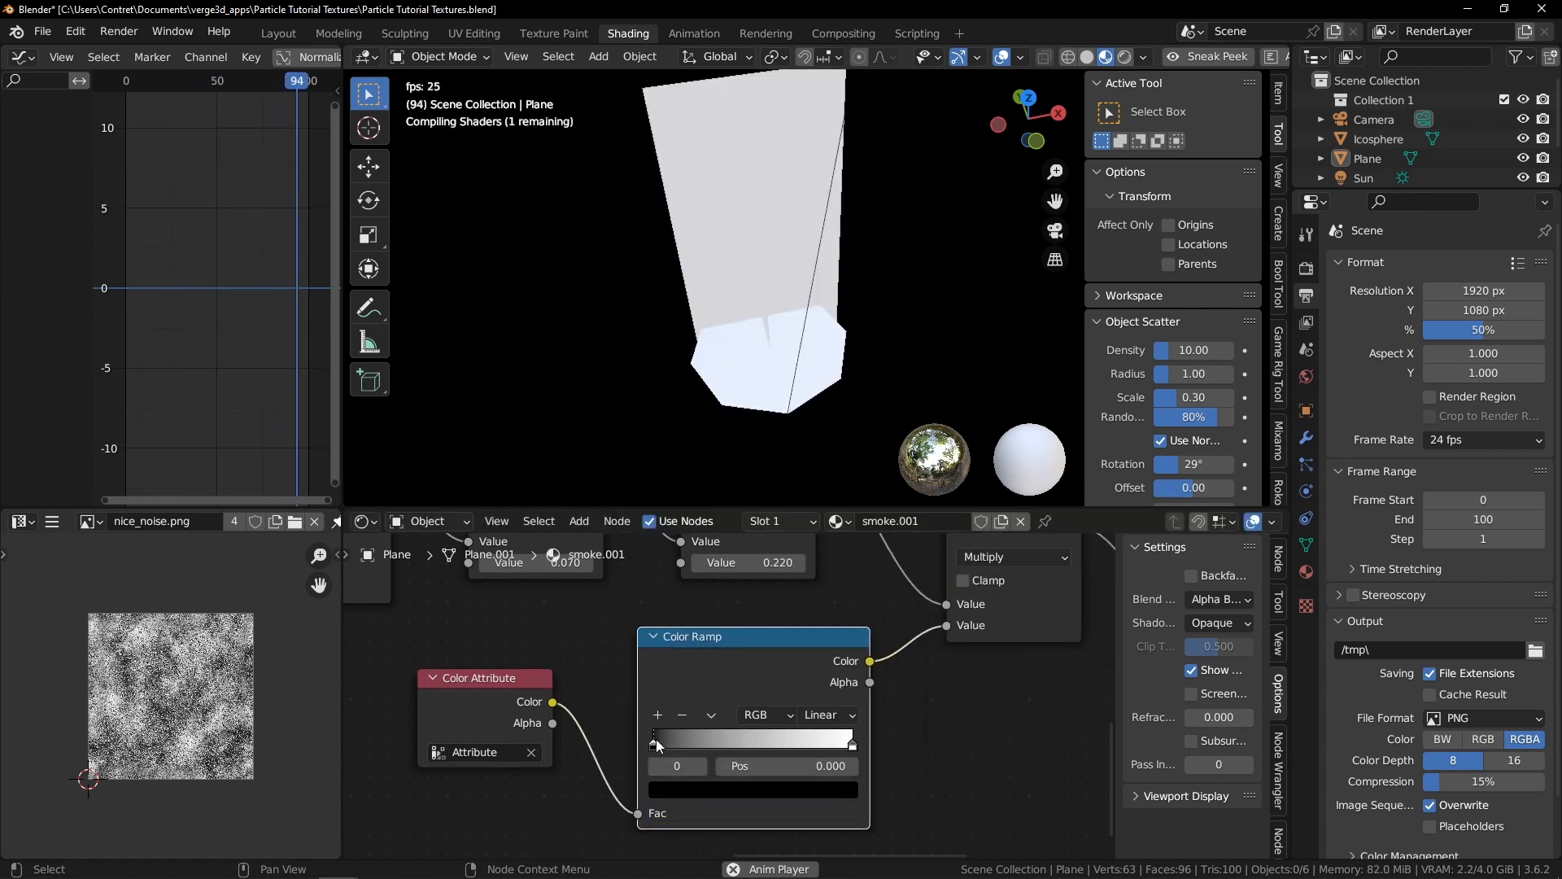
key("g")
left_click(640, 740)
left_click_drag(640, 741, 721, 742)
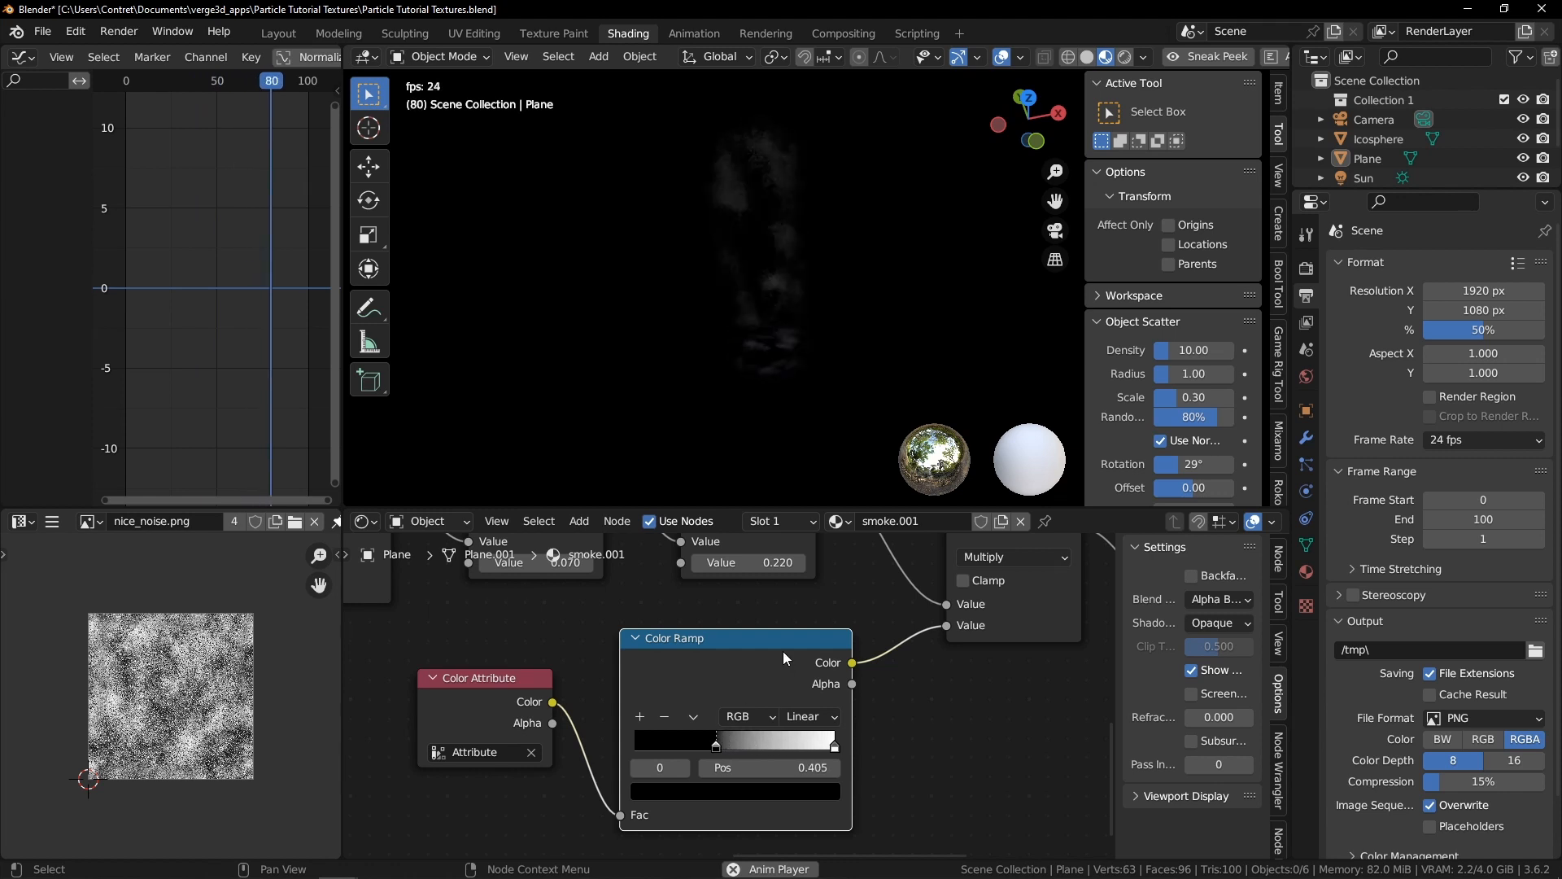
key("ctrl+x")
Duplicate the Subtract node and insert the copy between the Color Attribute and Multiply nodes
scroll(814, 621, "down", 5)
middle_click_drag(699, 587, 768, 664)
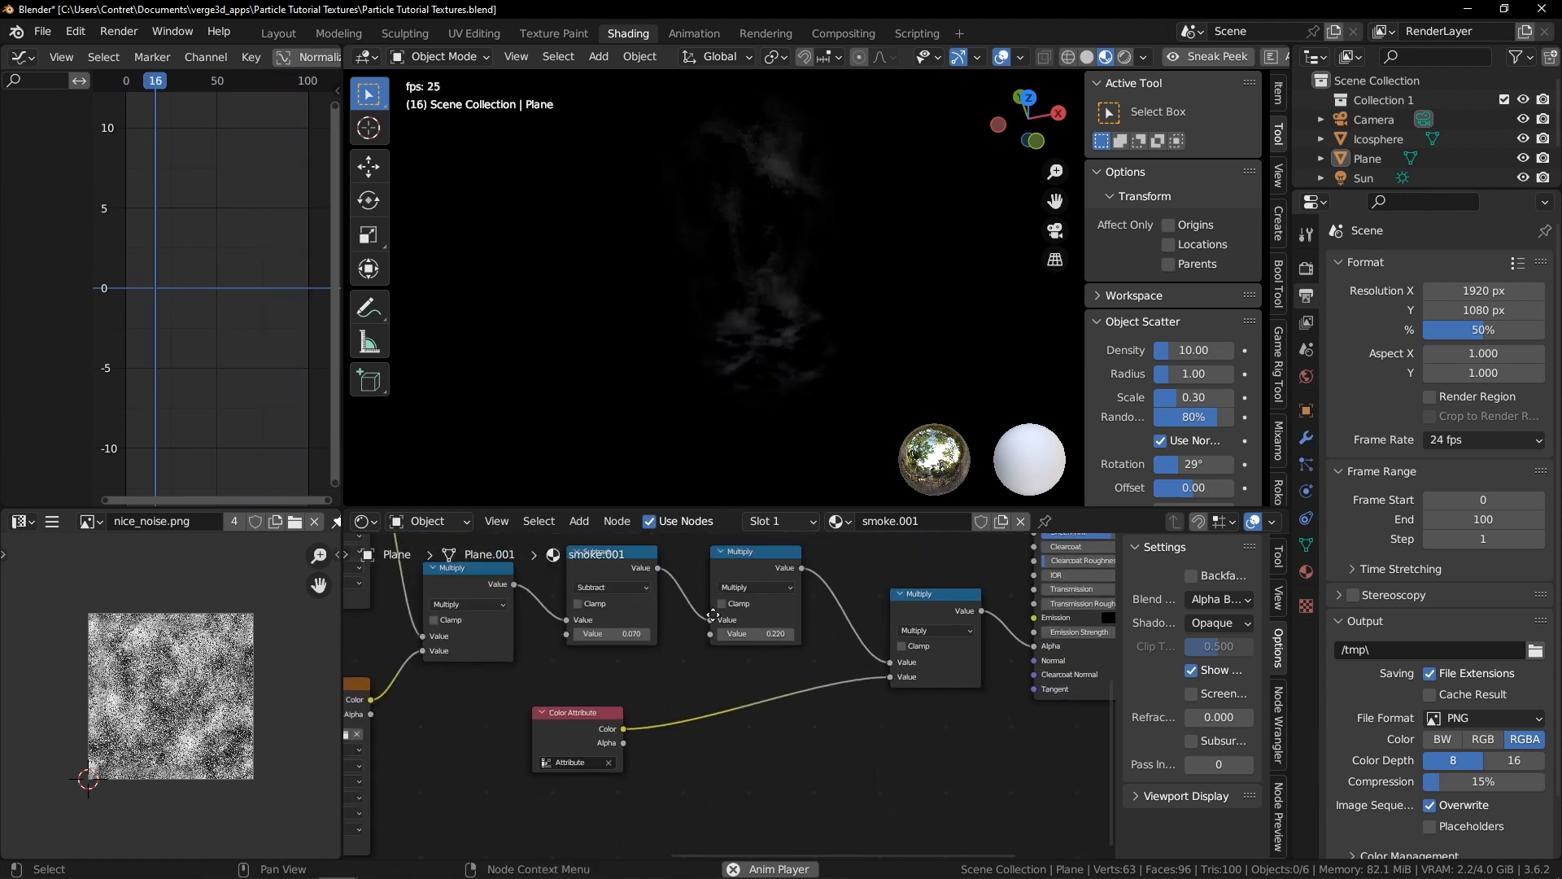
left_click(680, 608)
key("shift+d")
left_click(786, 766)
key("shift+d")
left_click(903, 713)
middle_click_drag(820, 774, 759, 653)
scroll(758, 652, "up", 7)
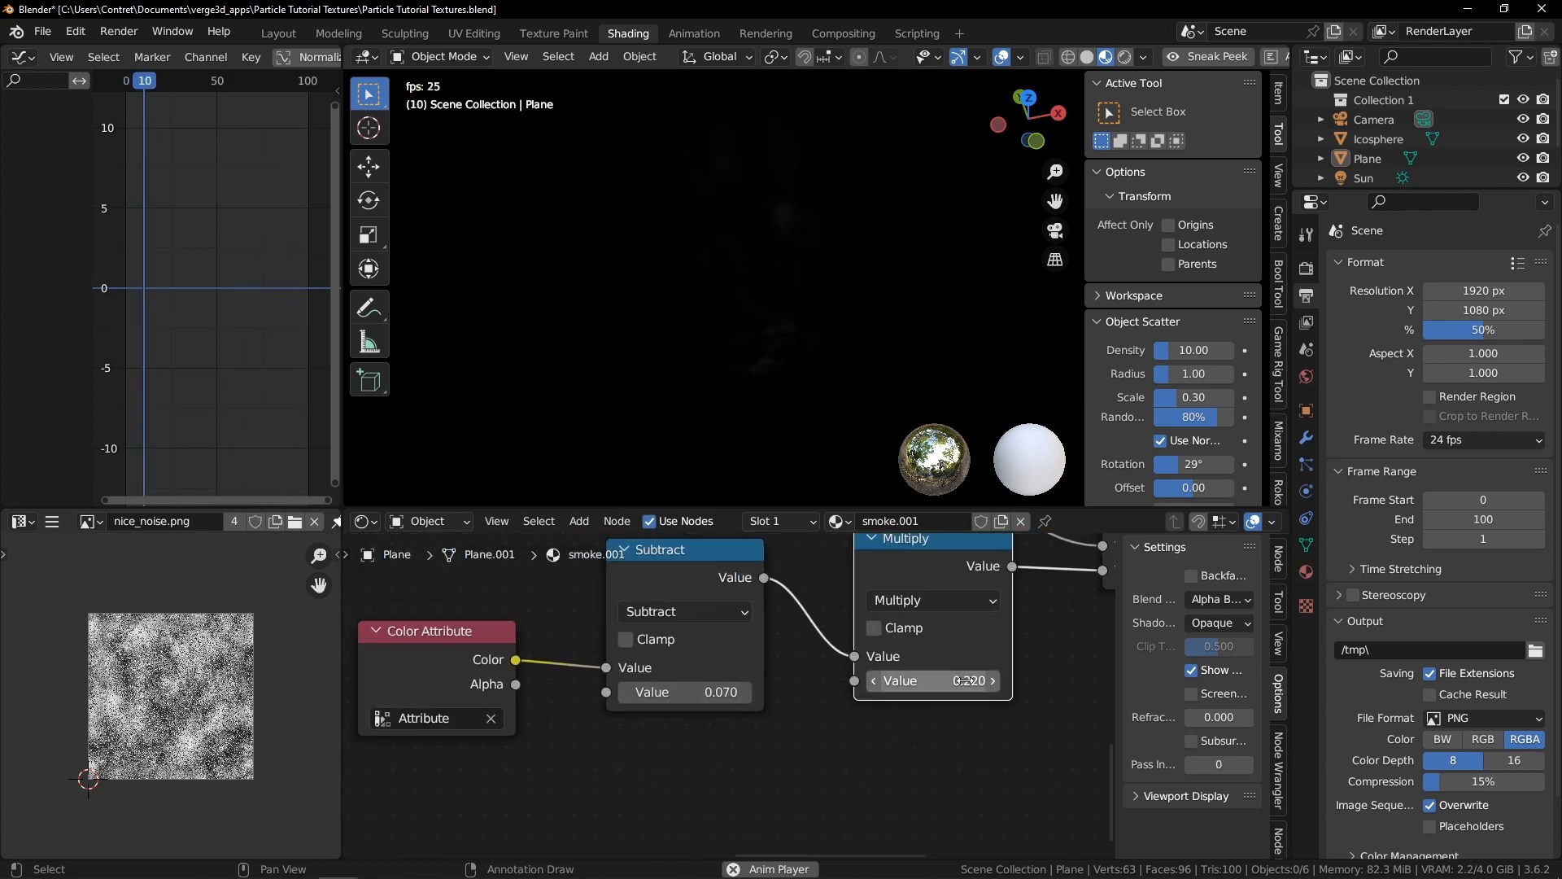
Set the Multiply value to 0.460 and the new Subtract node's value to -0.070
mouse_move(933, 682)
left_mouse_down()
mouse_move(919, 681)
mouse_move(937, 683)
left_mouse_up()
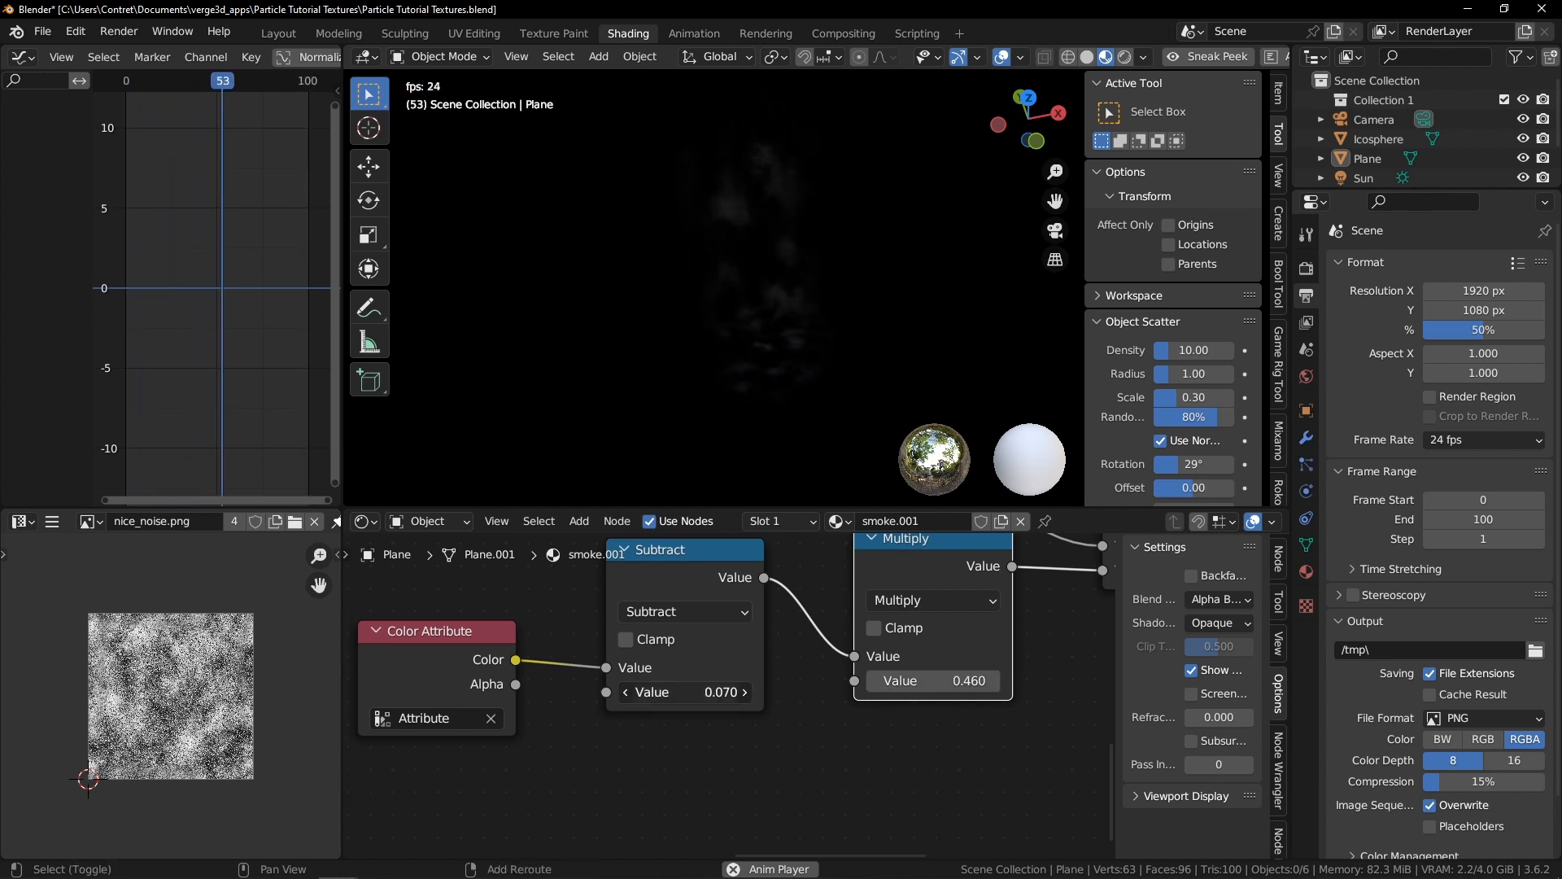
left_click_drag(685, 693, 690, 693)
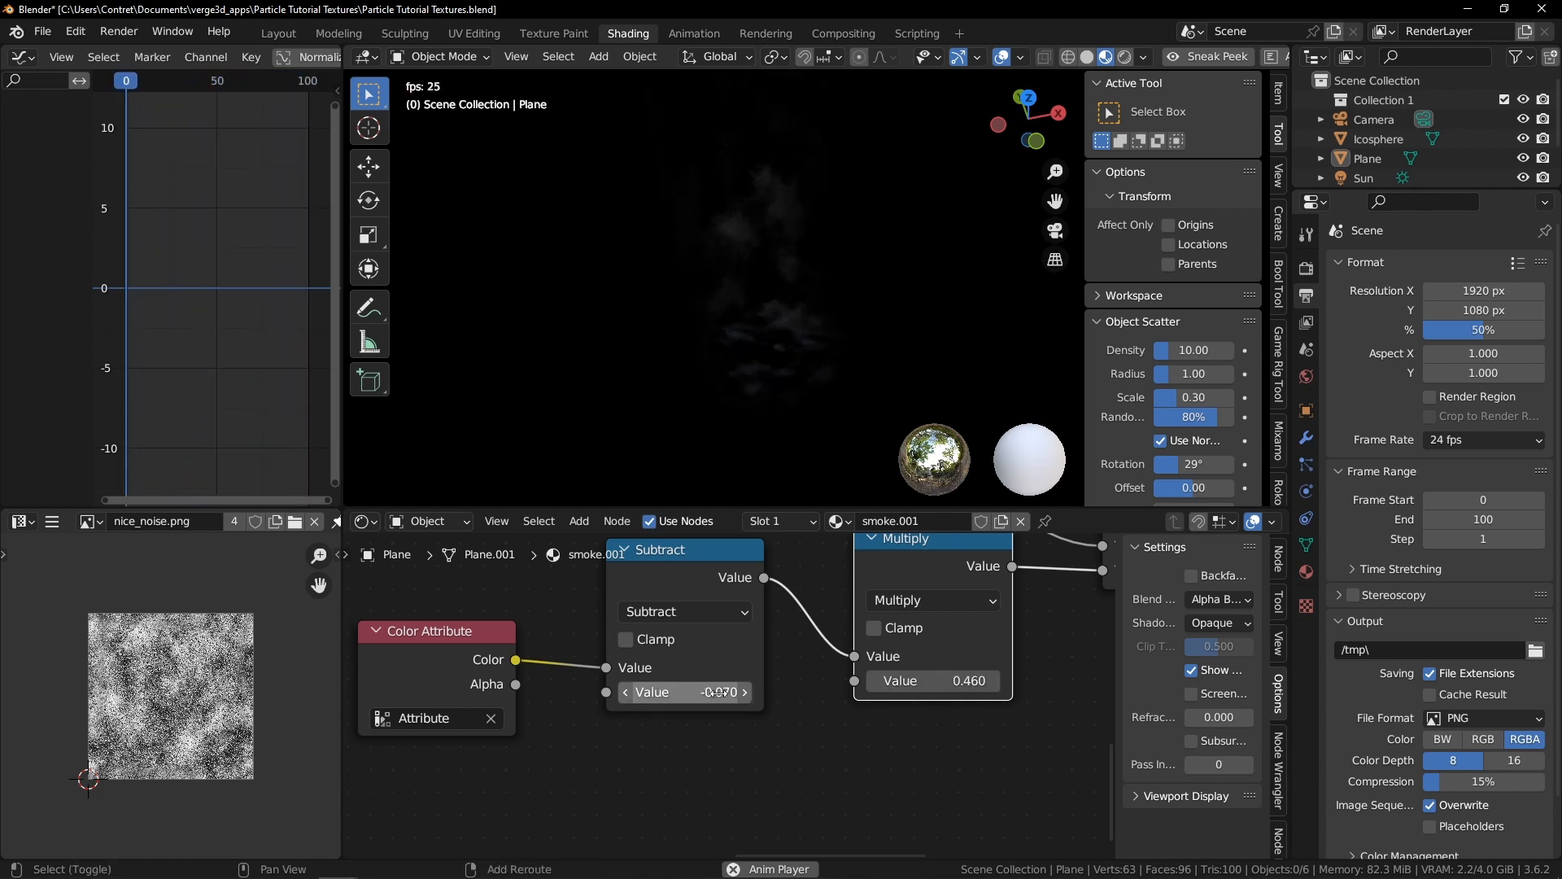
mouse_move(769, 319)
middle_mouse_down()
mouse_move(788, 316)
mouse_move(813, 255)
mouse_move(883, 280)
mouse_move(742, 265)
mouse_move(735, 334)
mouse_move(864, 250)
mouse_move(947, 282)
mouse_move(786, 306)
middle_mouse_up()
left_click(804, 279)
scroll(806, 304, "up", 2)
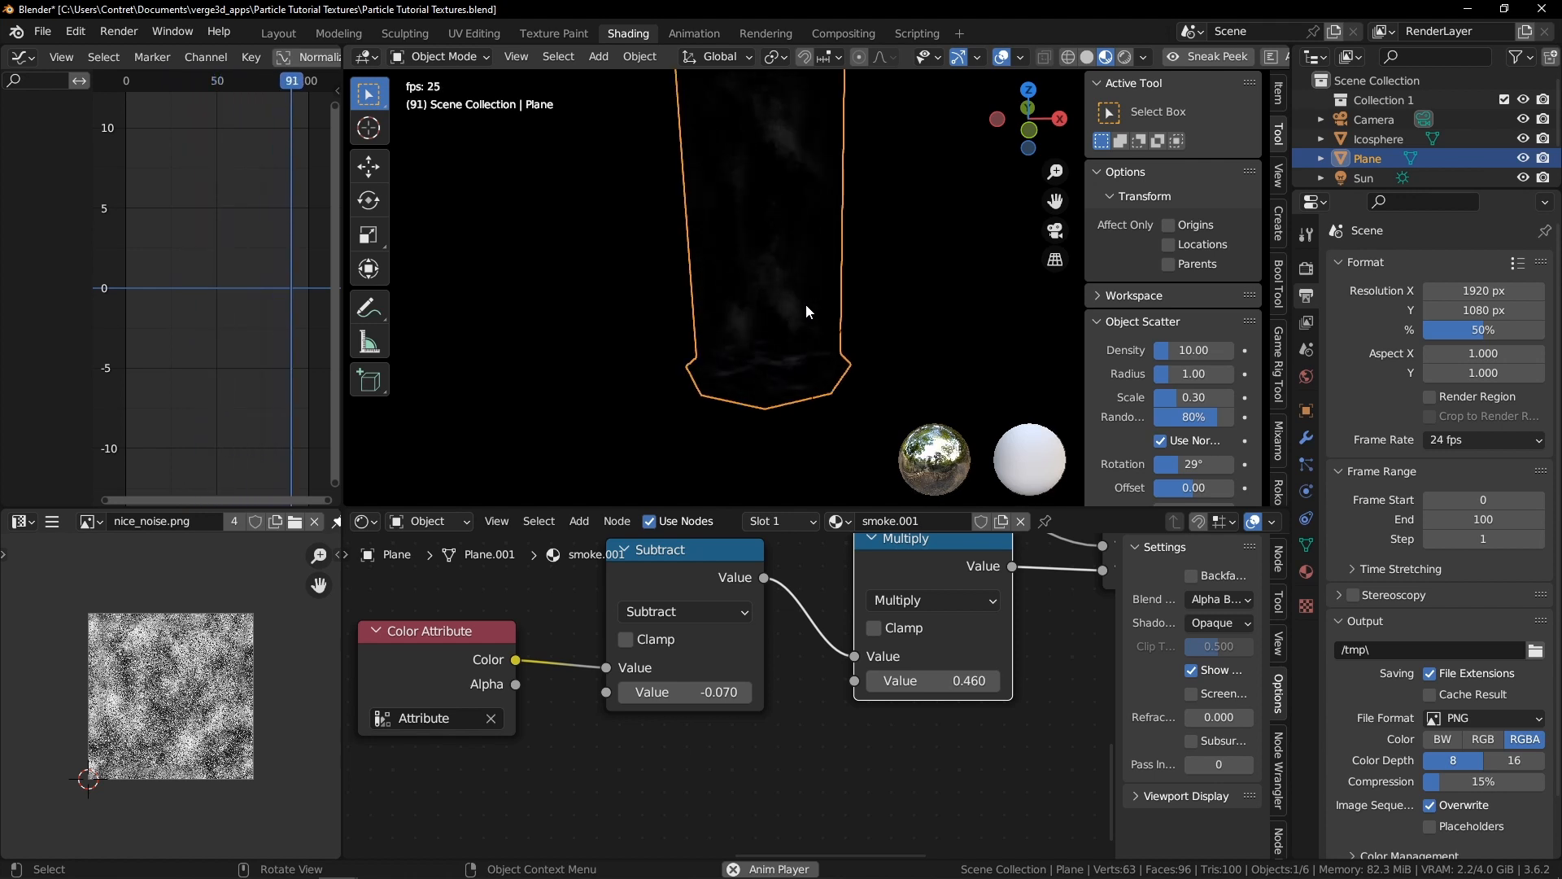
Select the rounded base faces of the plane in Edit Mode and separate them into their own object
middle_click_drag(817, 192, 821, 254)
key("Tab")
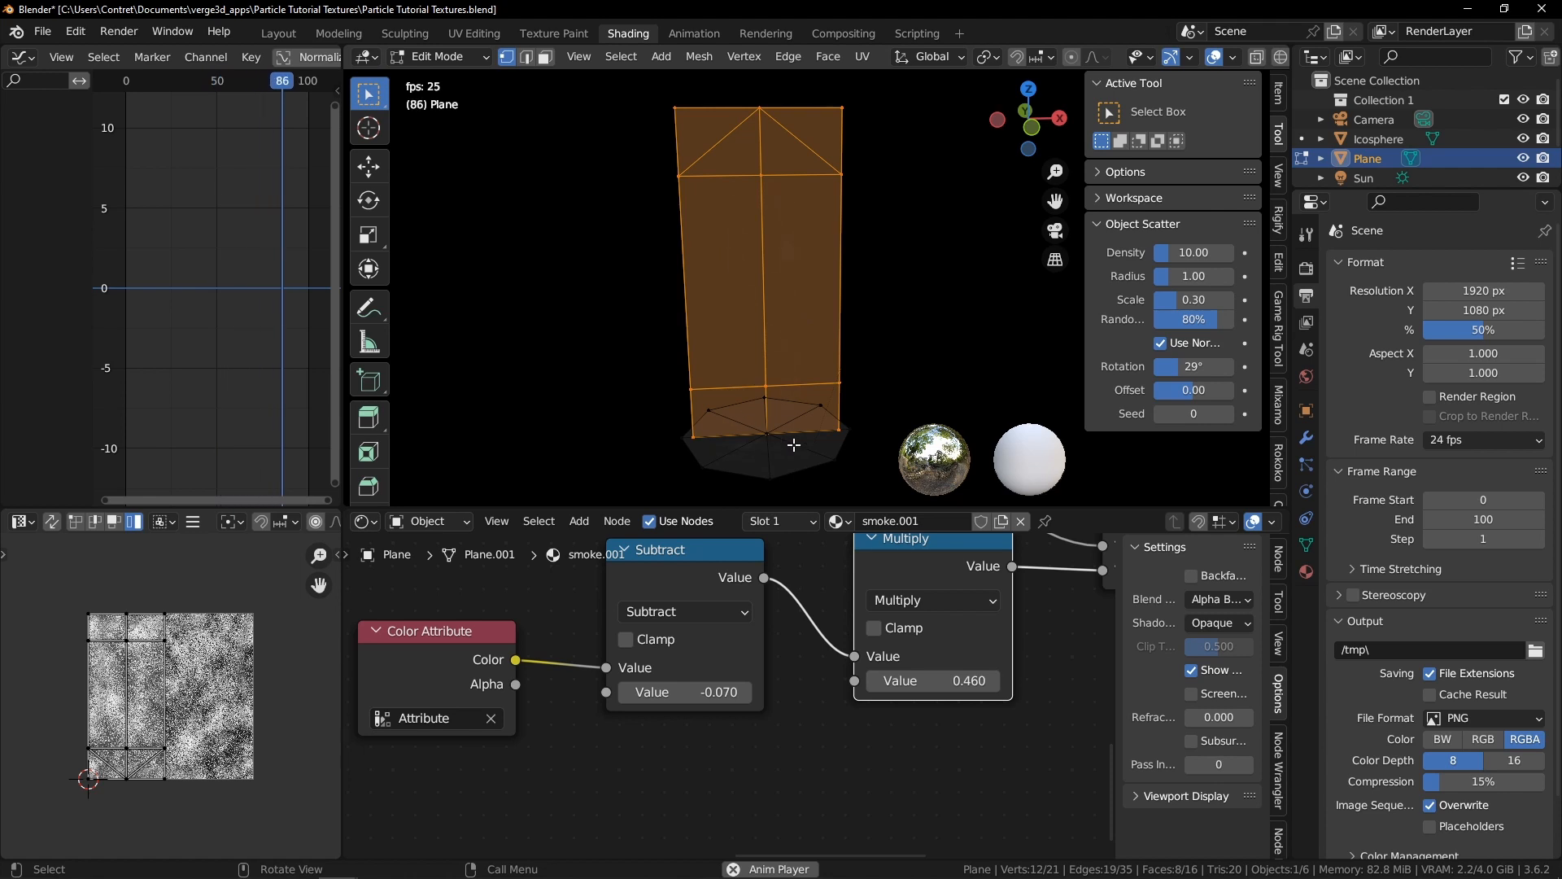
key("Tab")
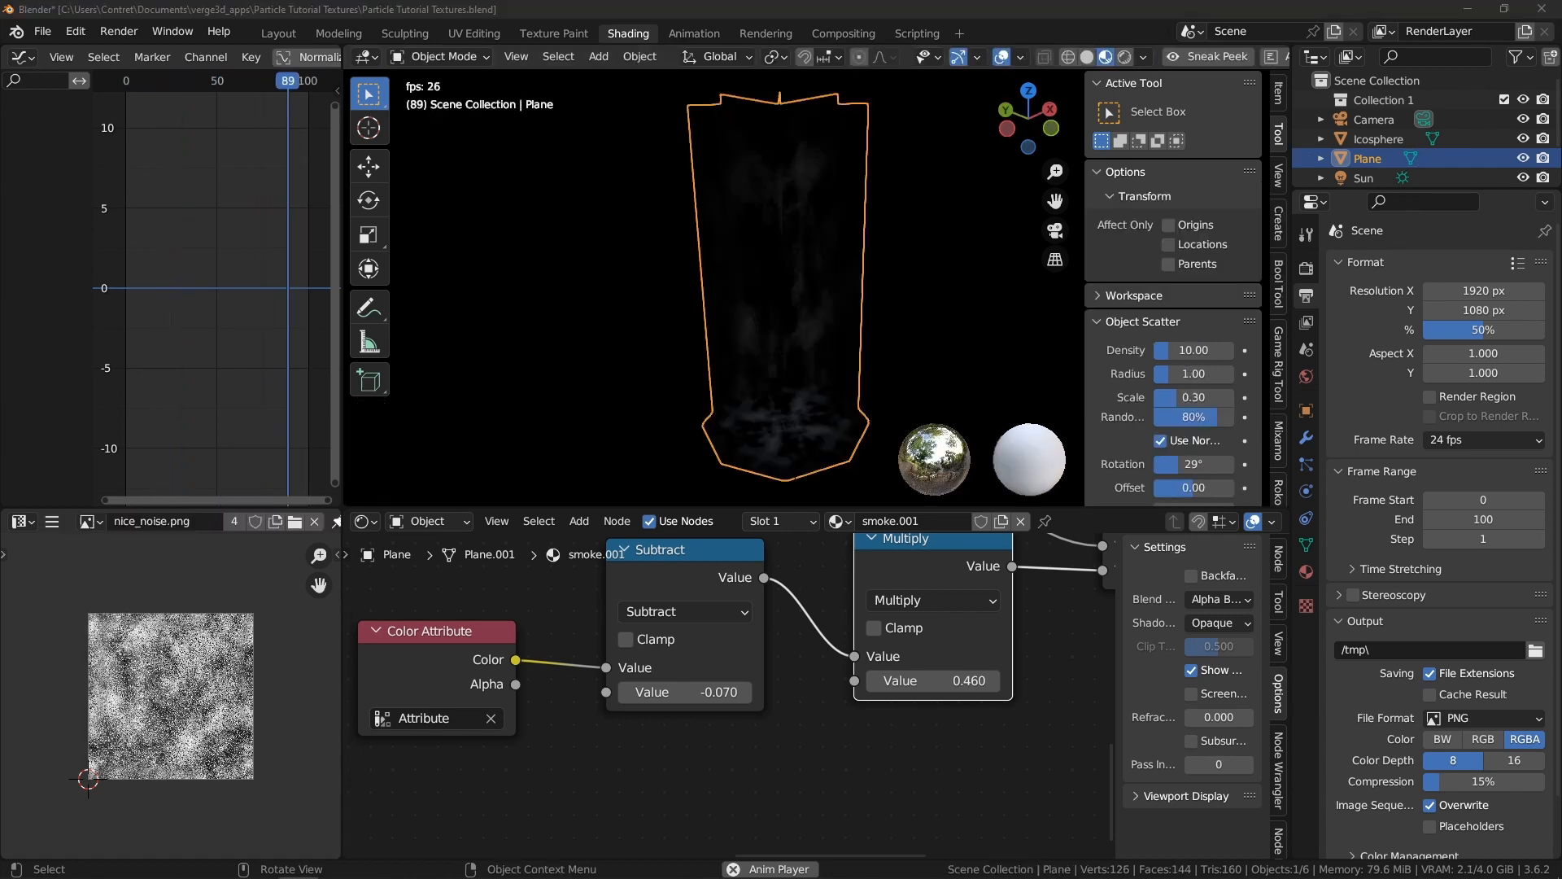
mouse_move(994, 156)
middle_mouse_down()
mouse_move(842, 208)
mouse_move(935, 218)
mouse_move(903, 304)
mouse_move(804, 222)
mouse_move(837, 189)
middle_mouse_up()
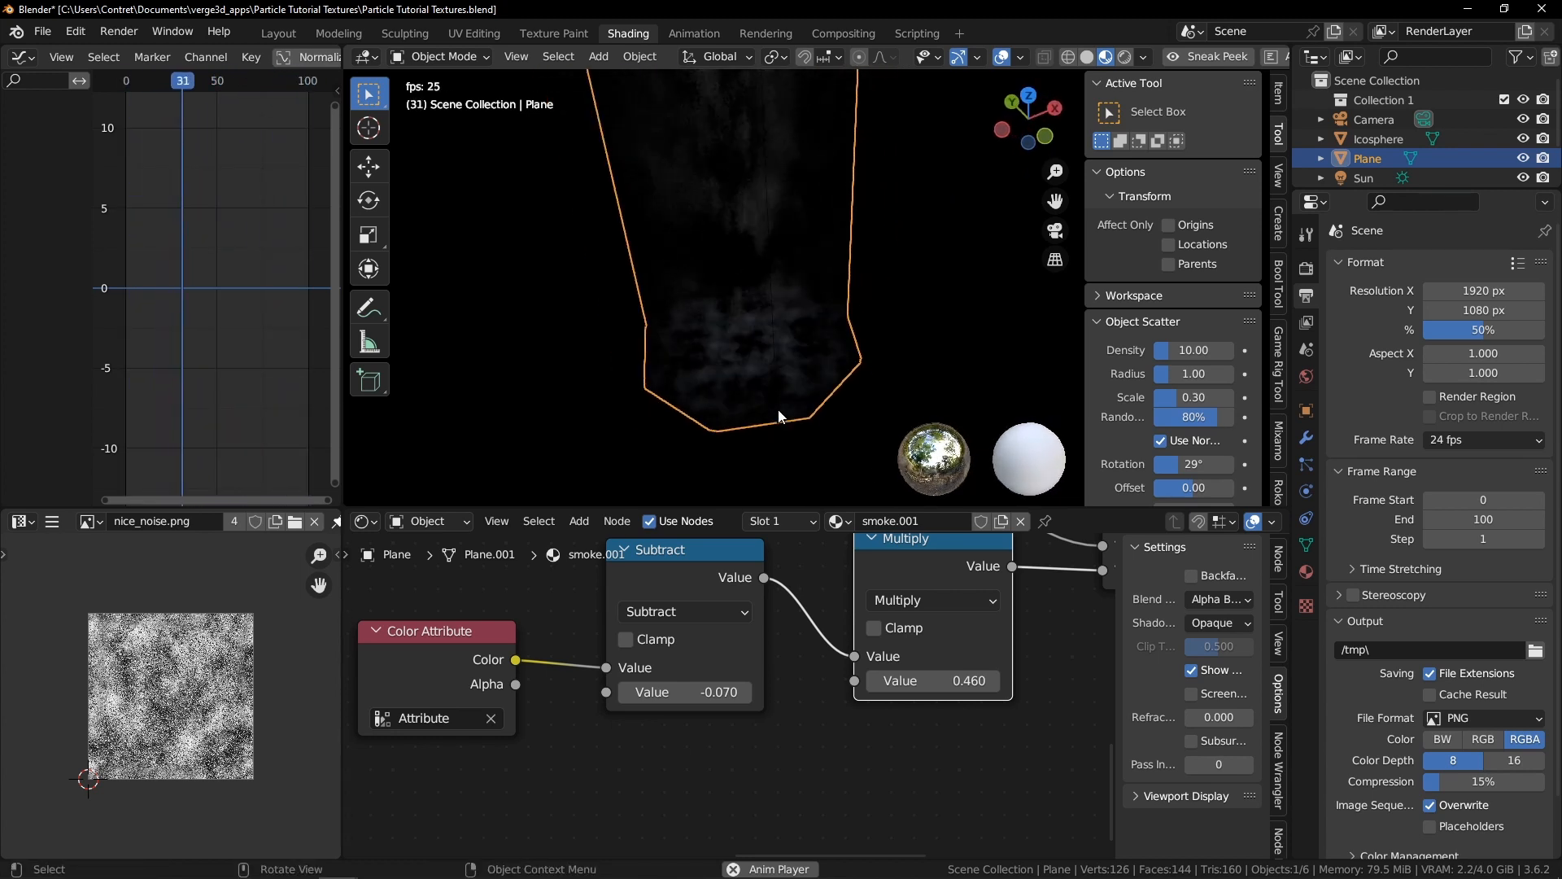
key("ctrl+Tab")
left_click(895, 381)
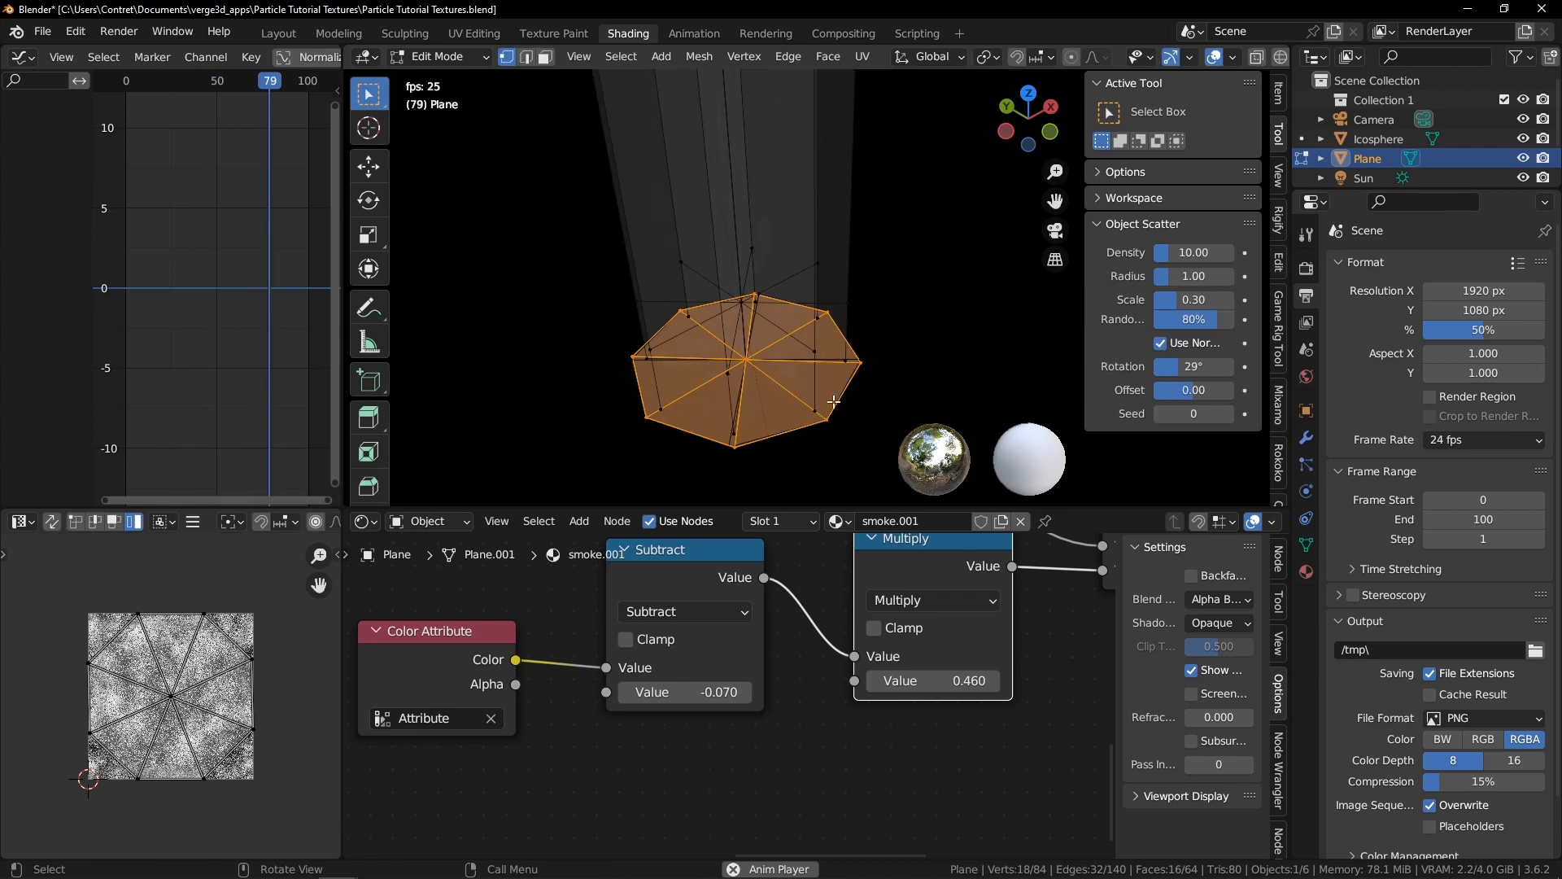
key("alt+z")
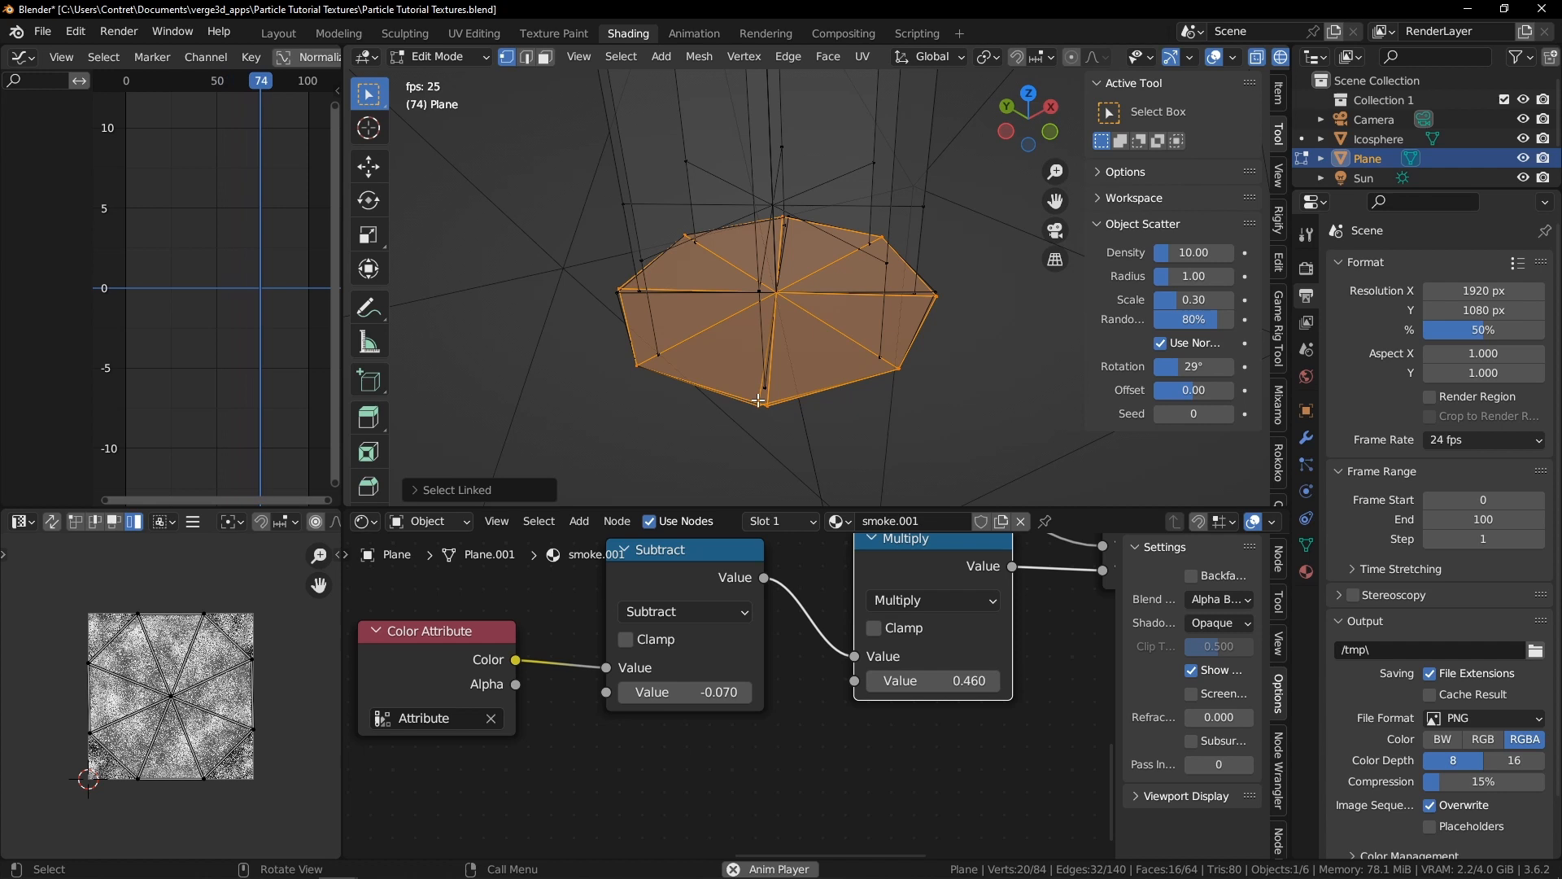
key("p")
key("c")
left_click(615, 291)
right_click(620, 294)
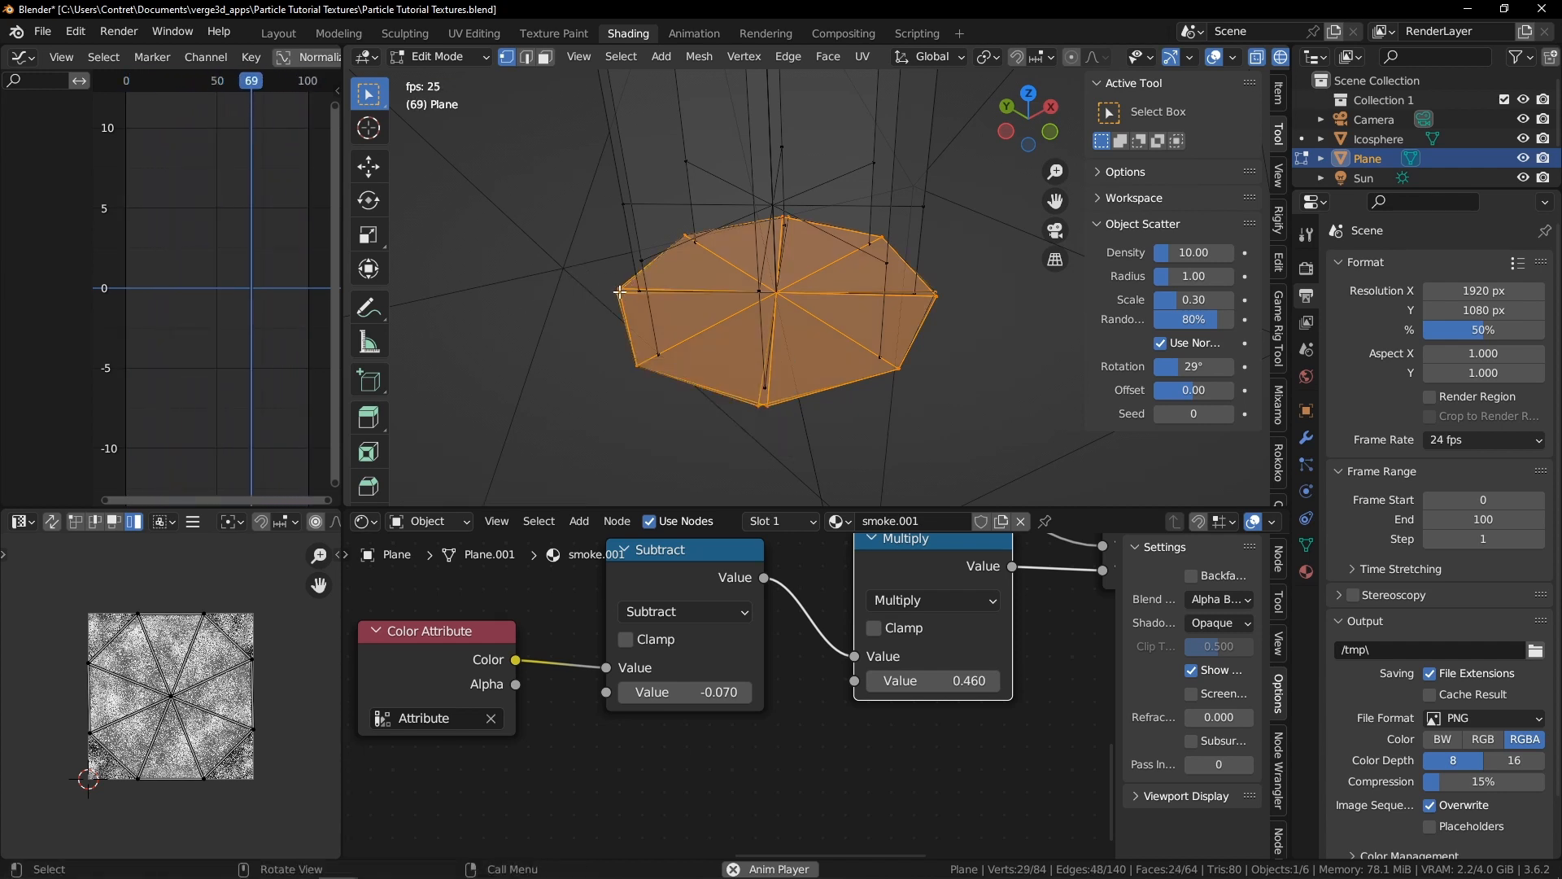
key("ctrl+KP_Add")
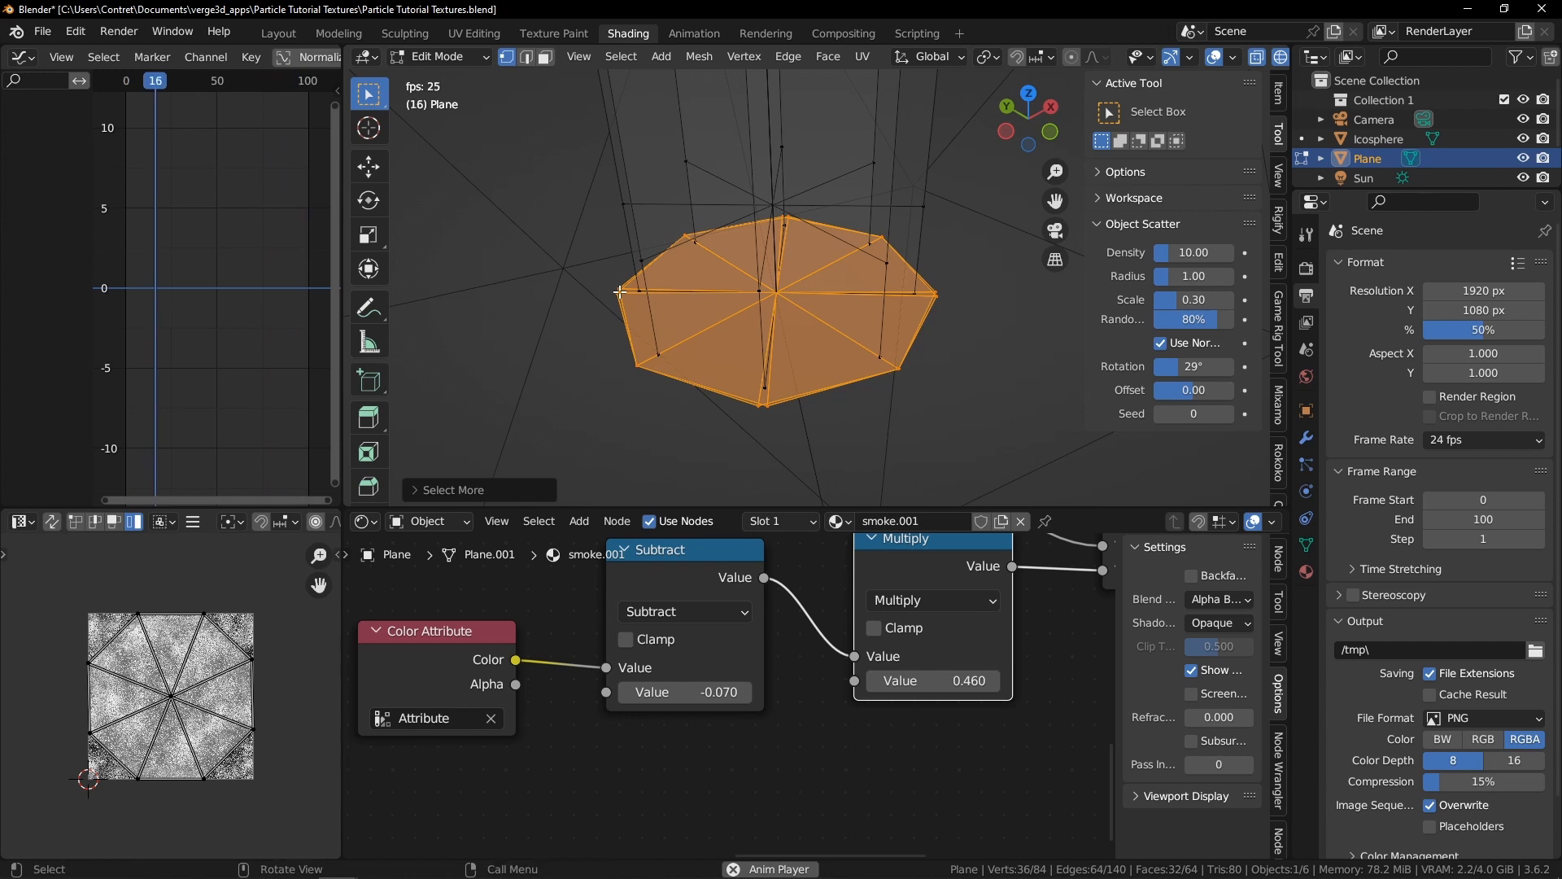
key("p")
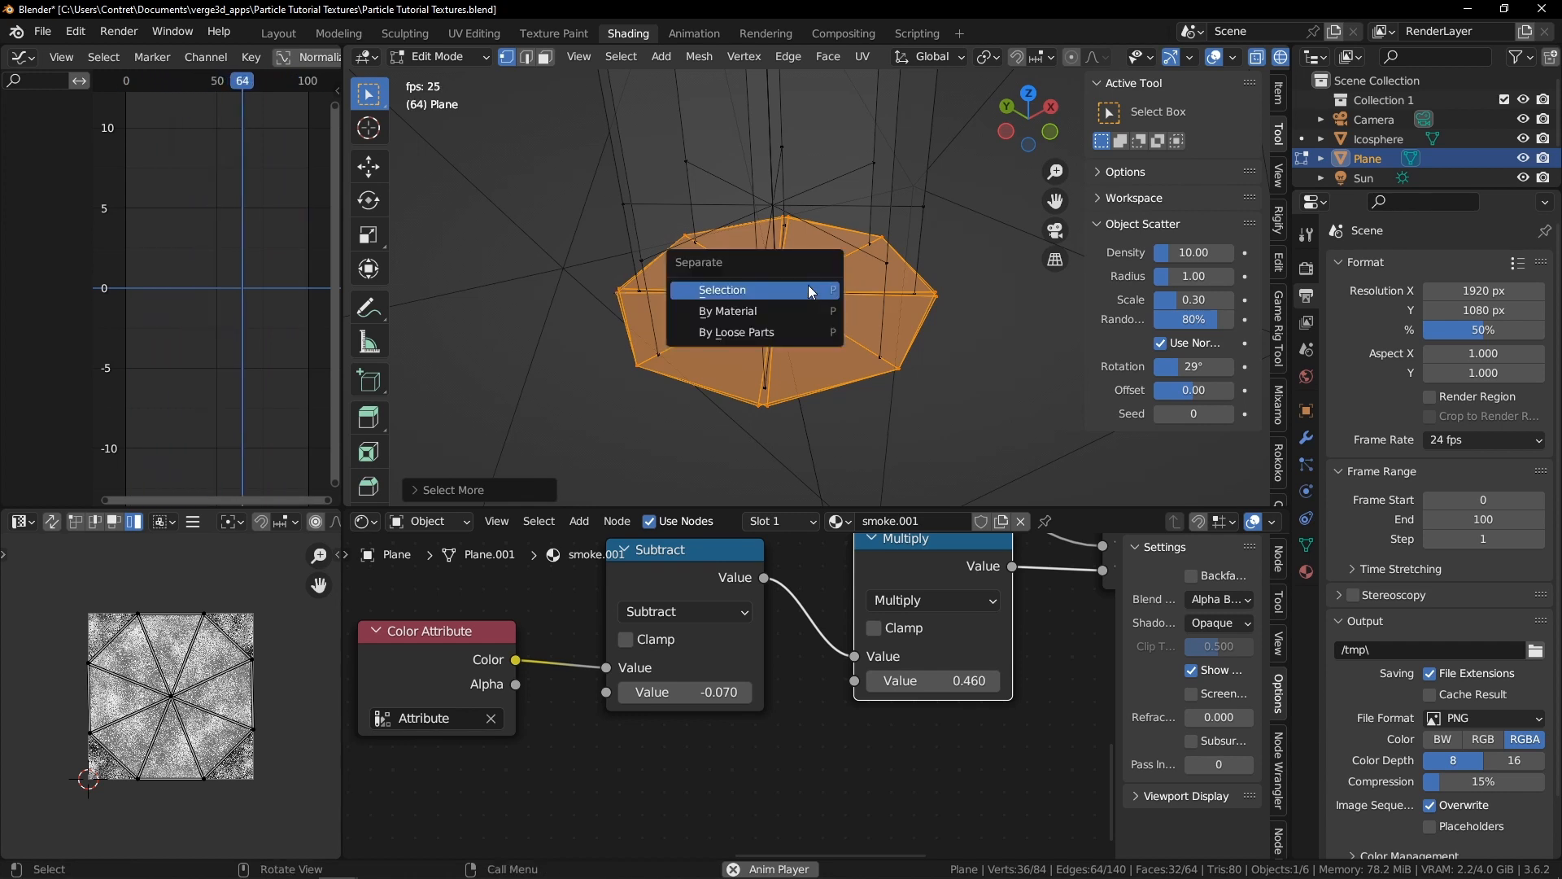
left_click(808, 290)
Hide the tall plane and switch the separated base object to Vertex Paint mode
key("Tab")
key("shift+z")
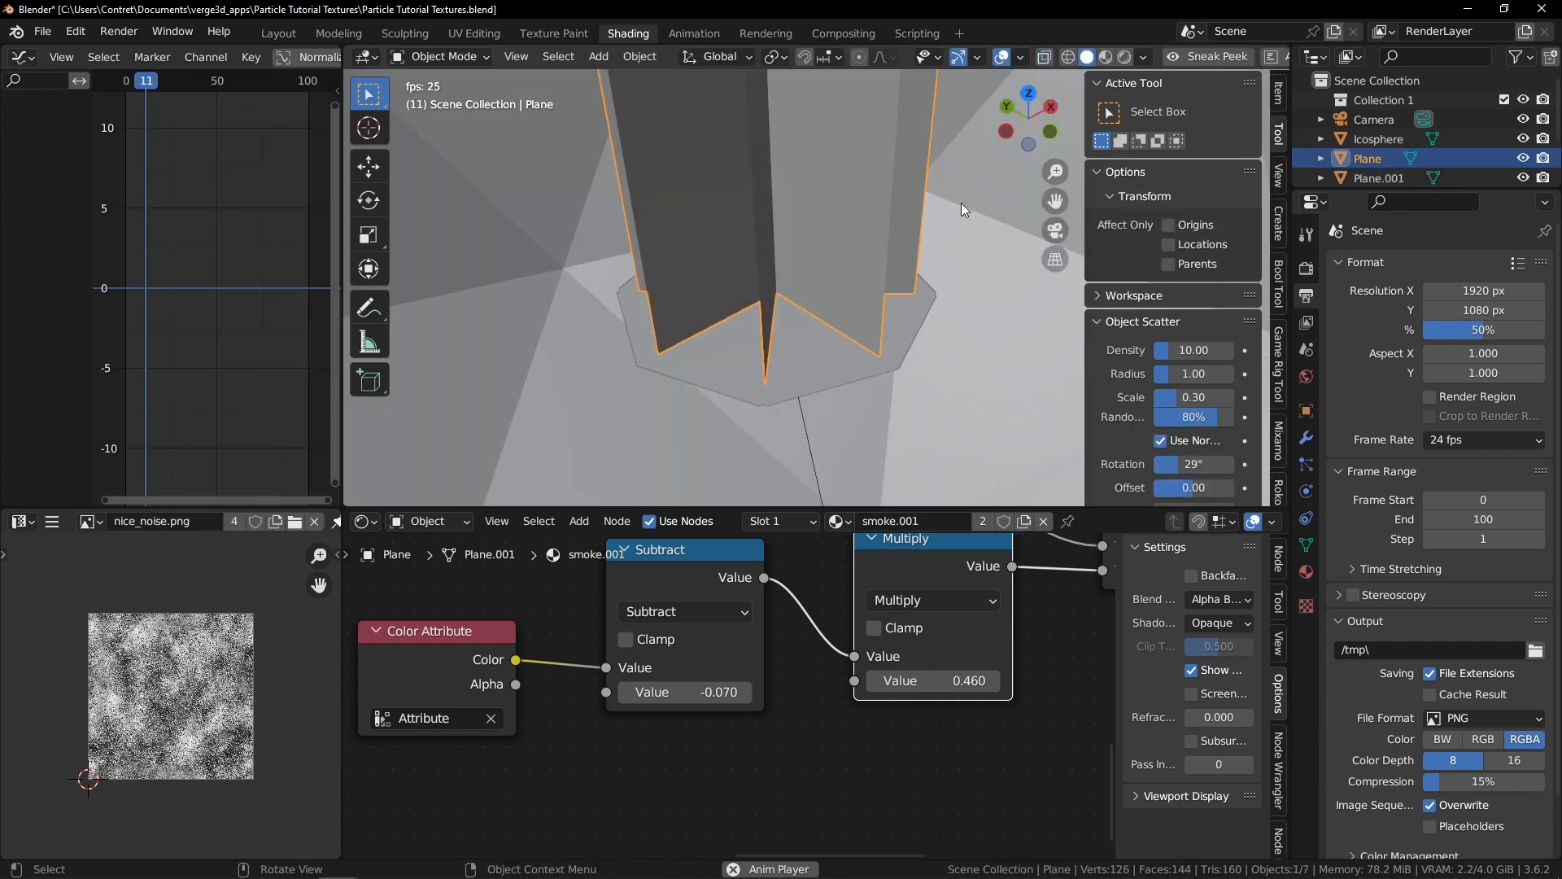
key("z")
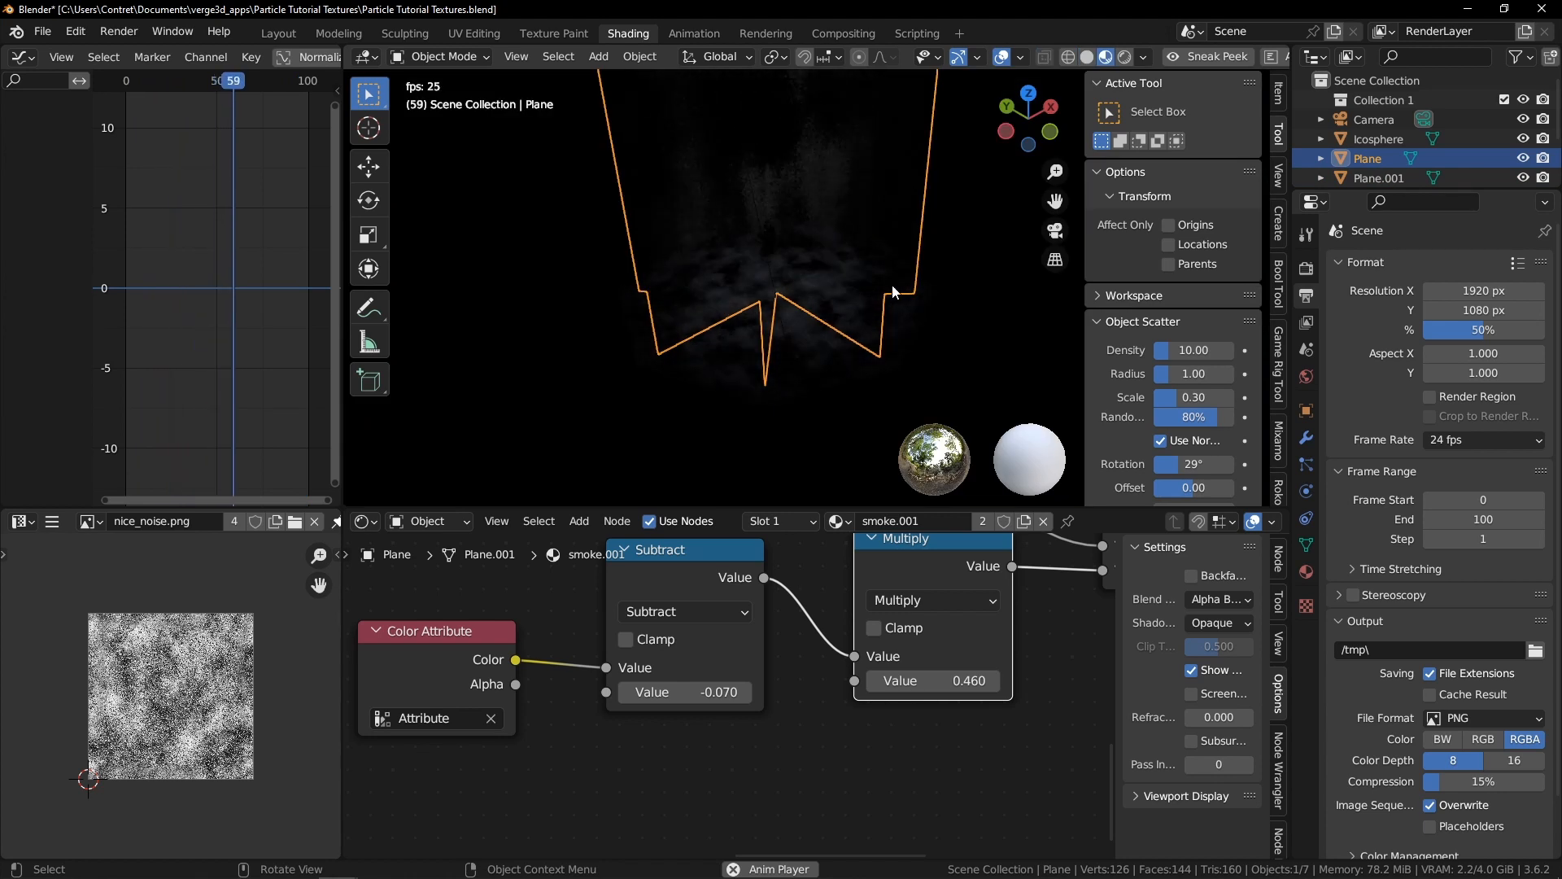
key("h")
left_click(823, 301)
middle_click_drag(814, 254, 818, 305)
key("ctrl+Tab")
left_click(843, 201)
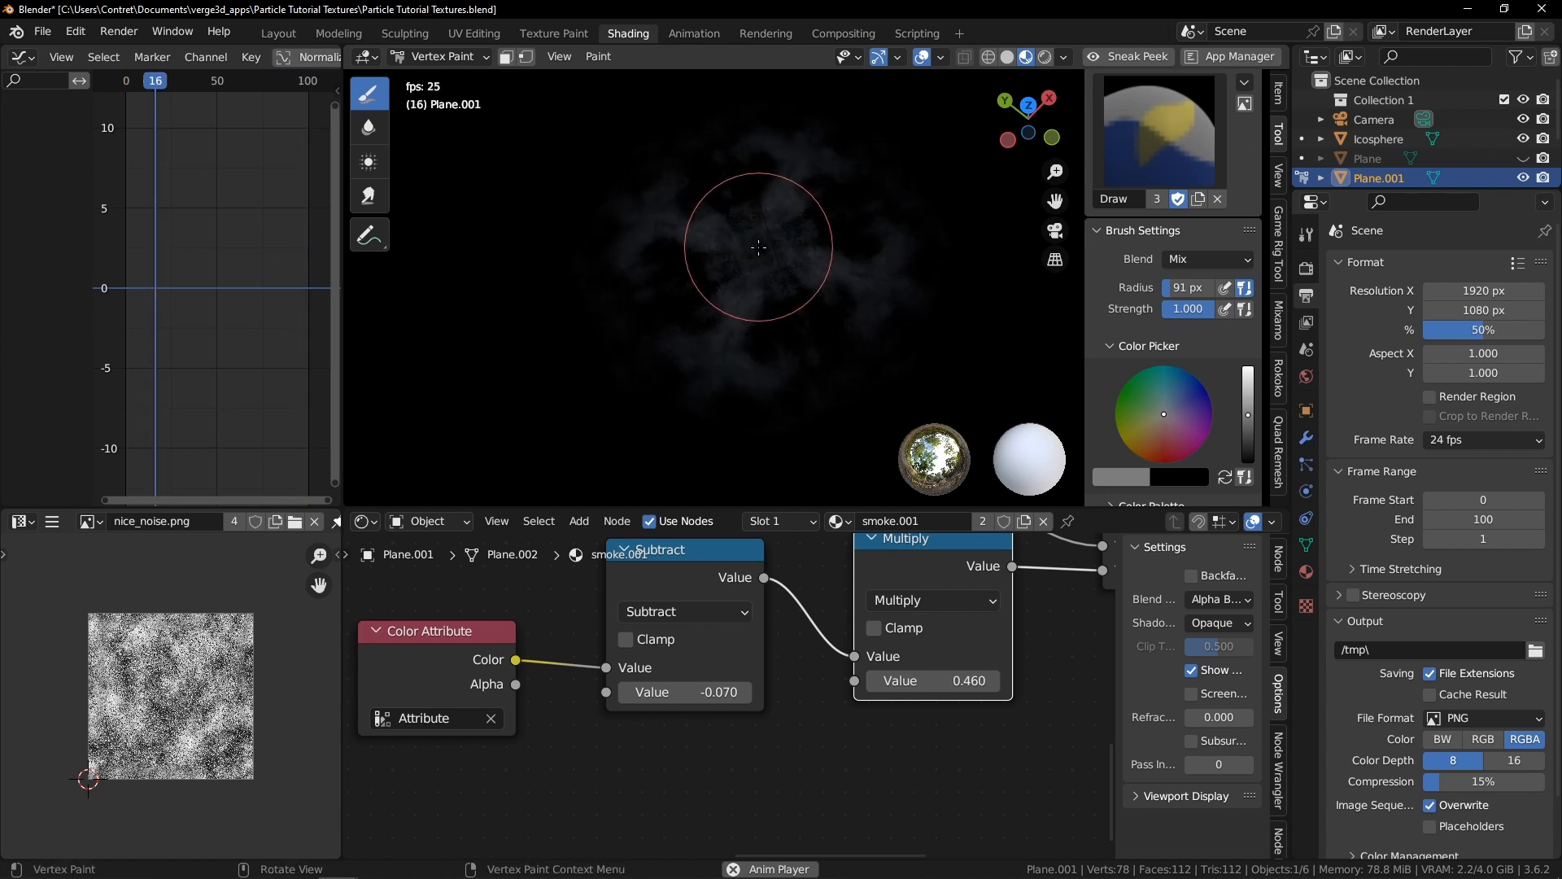
Resize the brush and paint vertex colours over the base, then return to Object Mode
key("z")
left_click(827, 276)
key("space")
scroll(827, 276, "down", 2)
key("f")
left_click(768, 263)
left_click(768, 263, "ctrl")
mouse_move(769, 262)
middle_mouse_down()
mouse_move(772, 224)
mouse_move(784, 280)
mouse_move(899, 359)
middle_mouse_up()
key("ctrl+Tab")
left_click(951, 340)
Play the animation to review the base in the viewport
key("Tab")
key("z")
left_click(819, 281)
mouse_move(819, 281)
middle_mouse_down()
mouse_move(827, 354)
mouse_move(871, 336)
mouse_move(846, 279)
mouse_move(867, 294)
mouse_move(908, 288)
mouse_move(815, 271)
middle_mouse_up()
key("space")
key("Escape")
key("space")
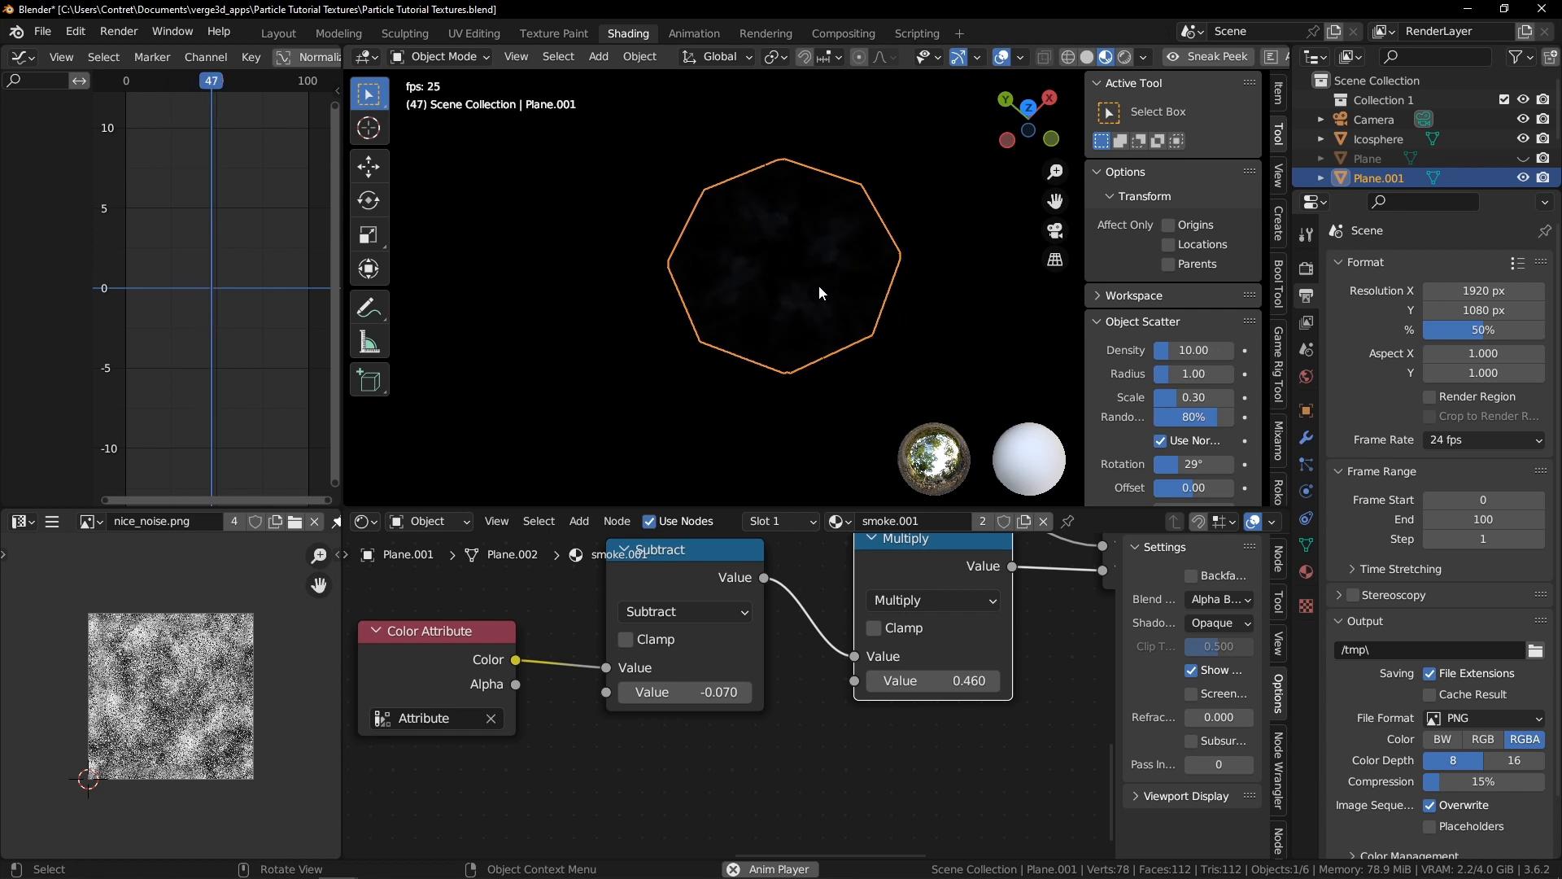
Select all of the base's faces and scale its UVs down to about half size
key("Tab")
key("a")
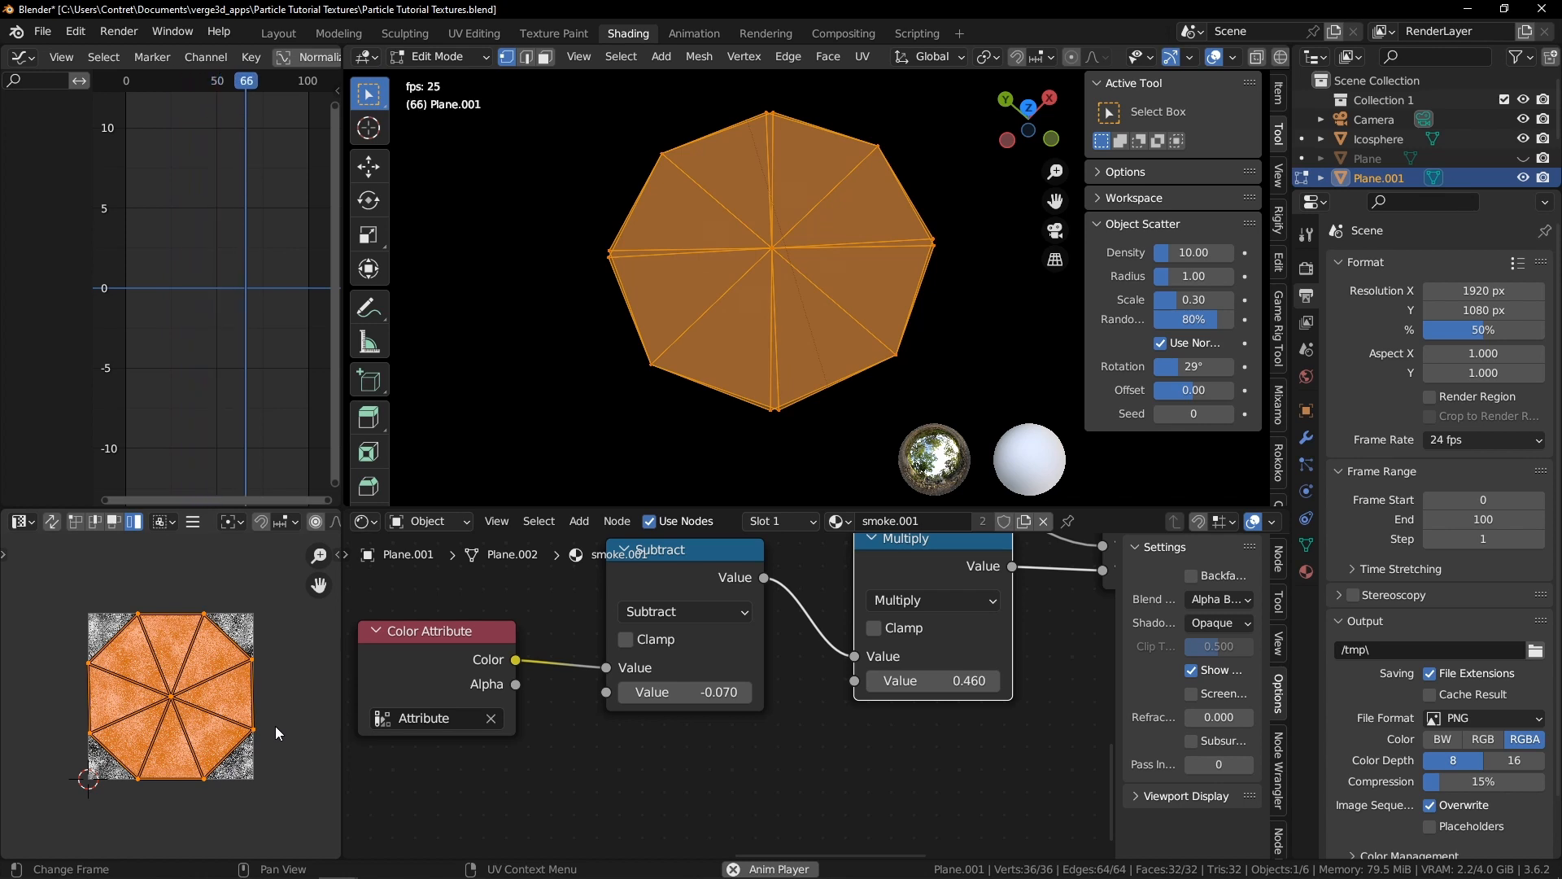
key("s")
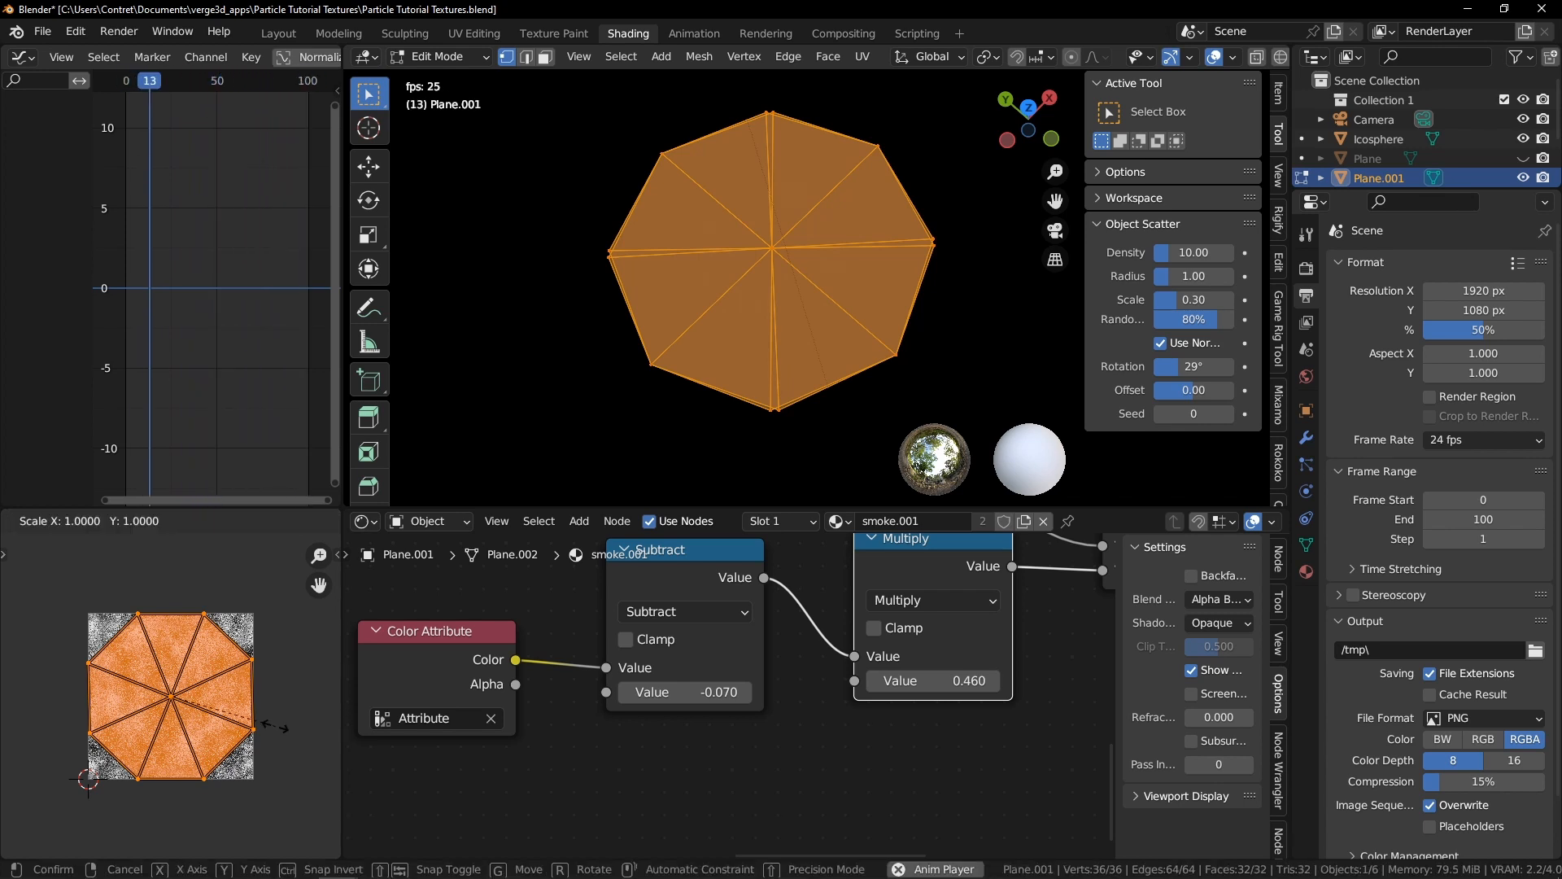
key("0")
key("Escape")
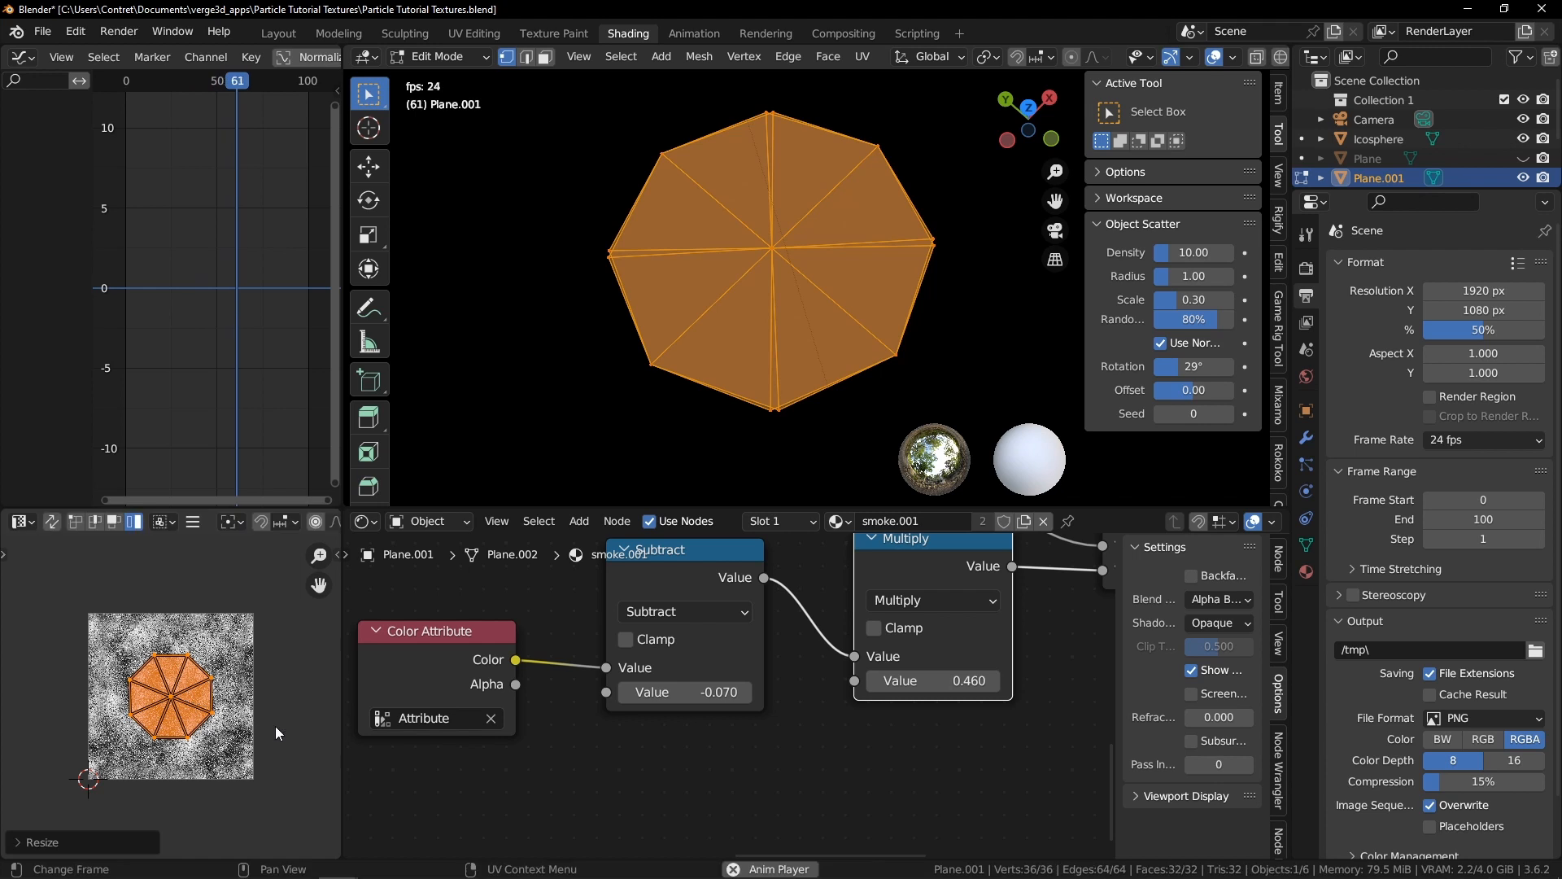
Return to Object Mode and examine the smoke material's full node tree
key("Tab")
middle_click_drag(625, 271, 802, 290)
scroll(711, 667, "down", 16)
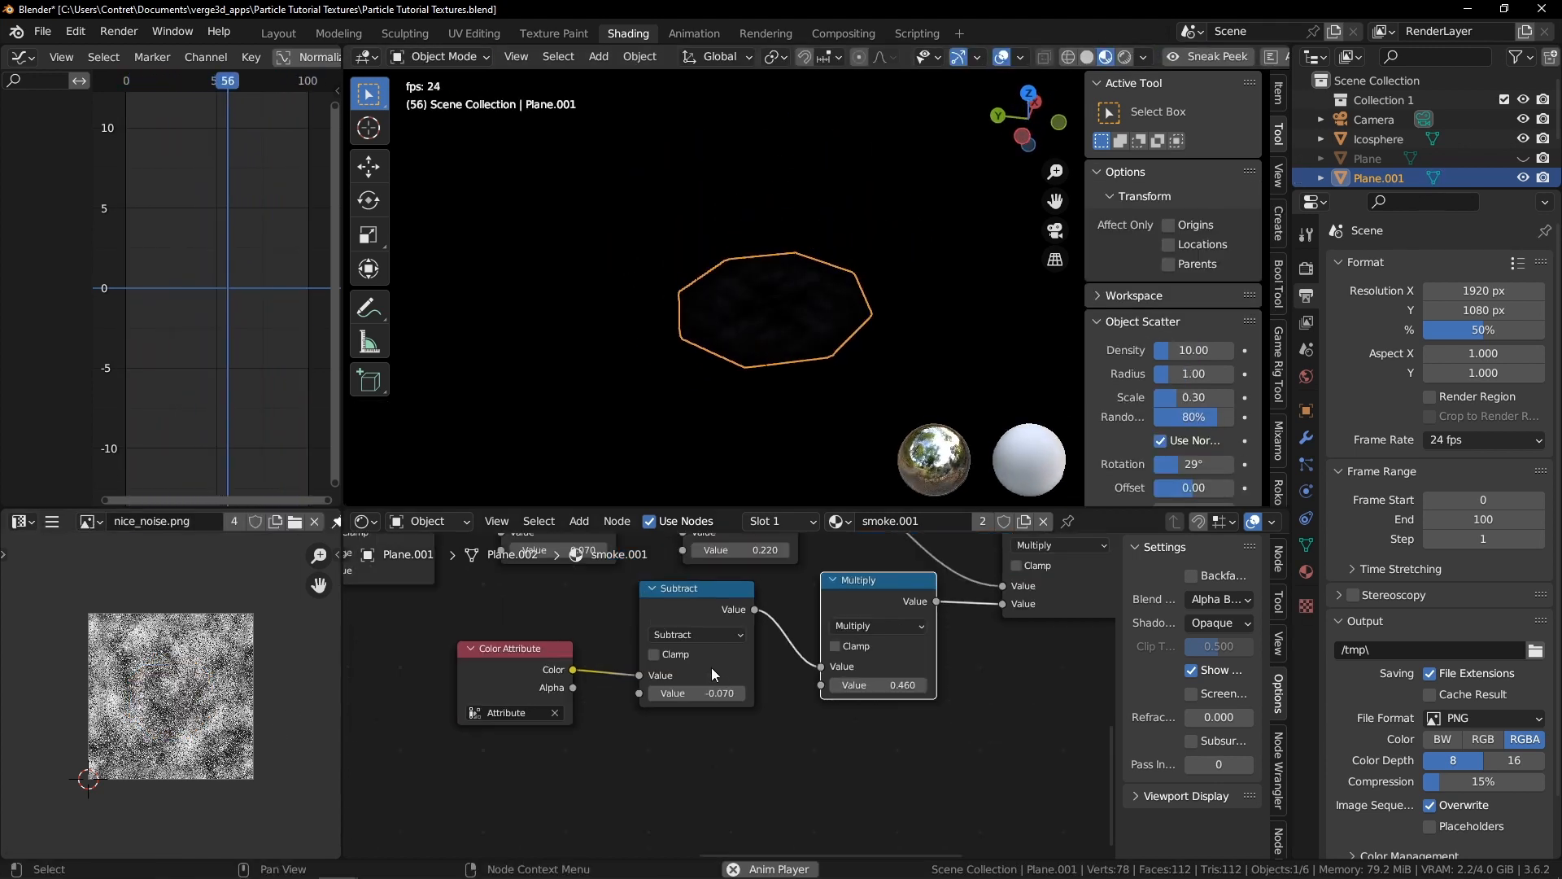
middle_click_drag(574, 685, 881, 716)
scroll(880, 716, "up", 1)
scroll(791, 244, "up", 2)
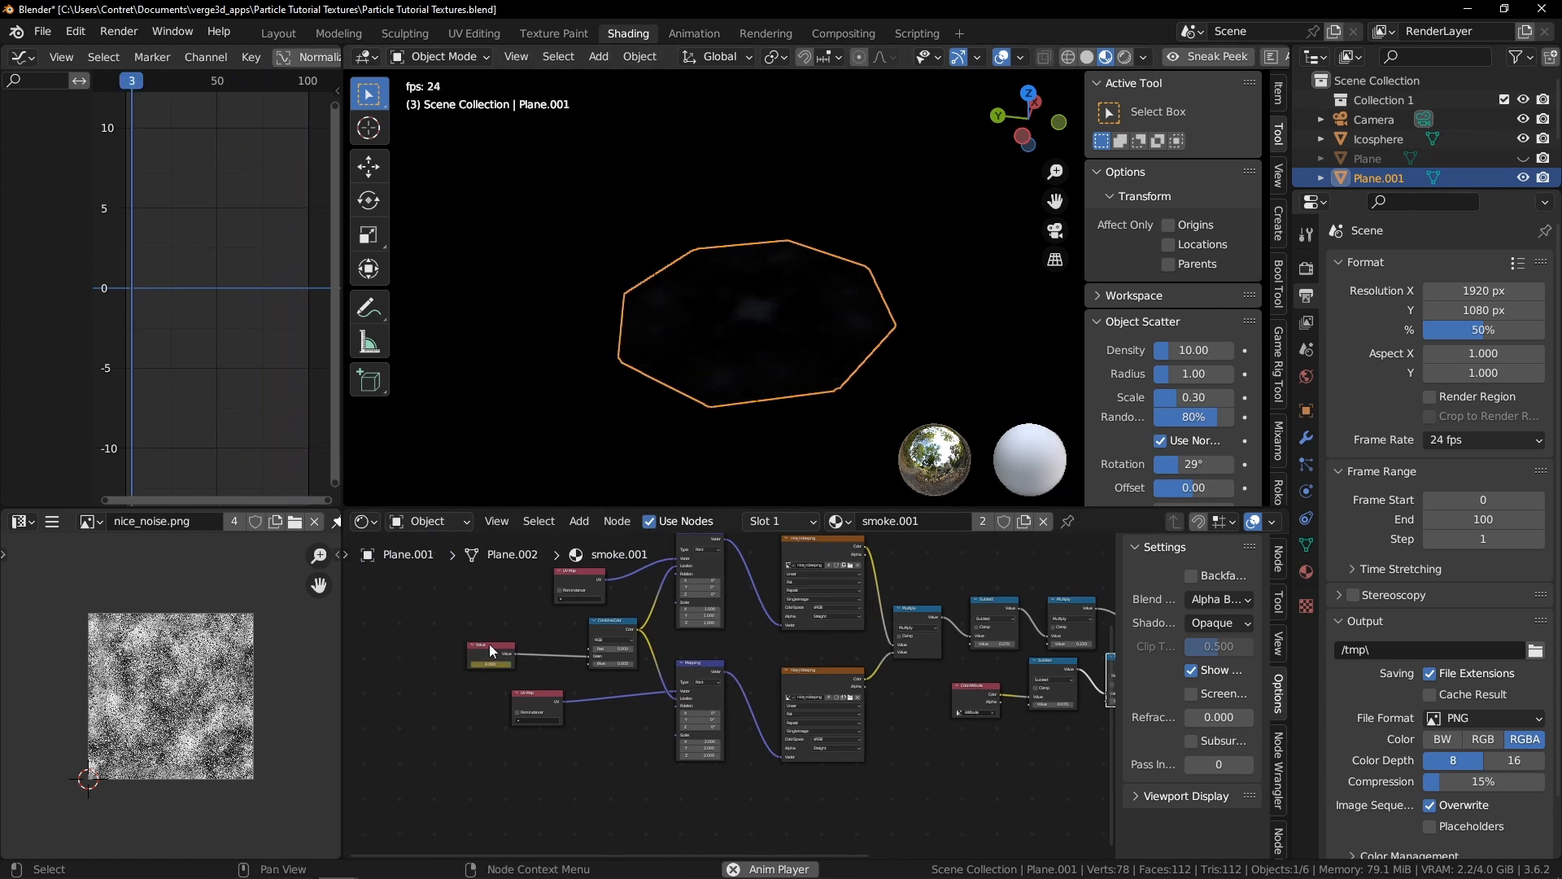
scroll(394, 637, "up", 2)
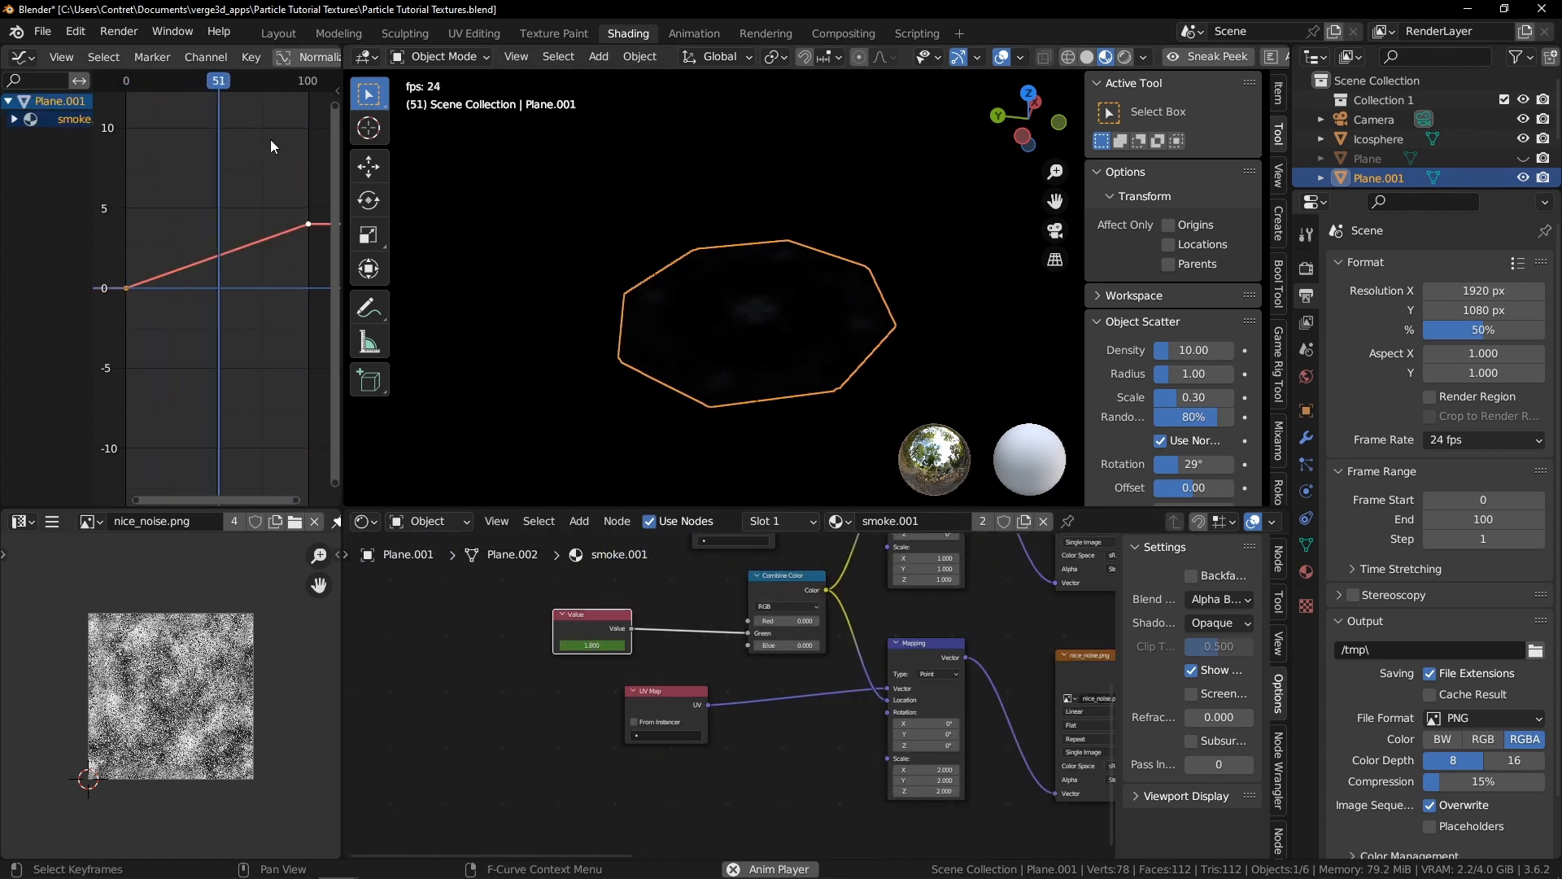
Lower the smoke animation's final keyframe at frame 100 to a value of 2
key("ctrl+space")
key("Home")
left_click_drag(1074, 125, 1164, 209)
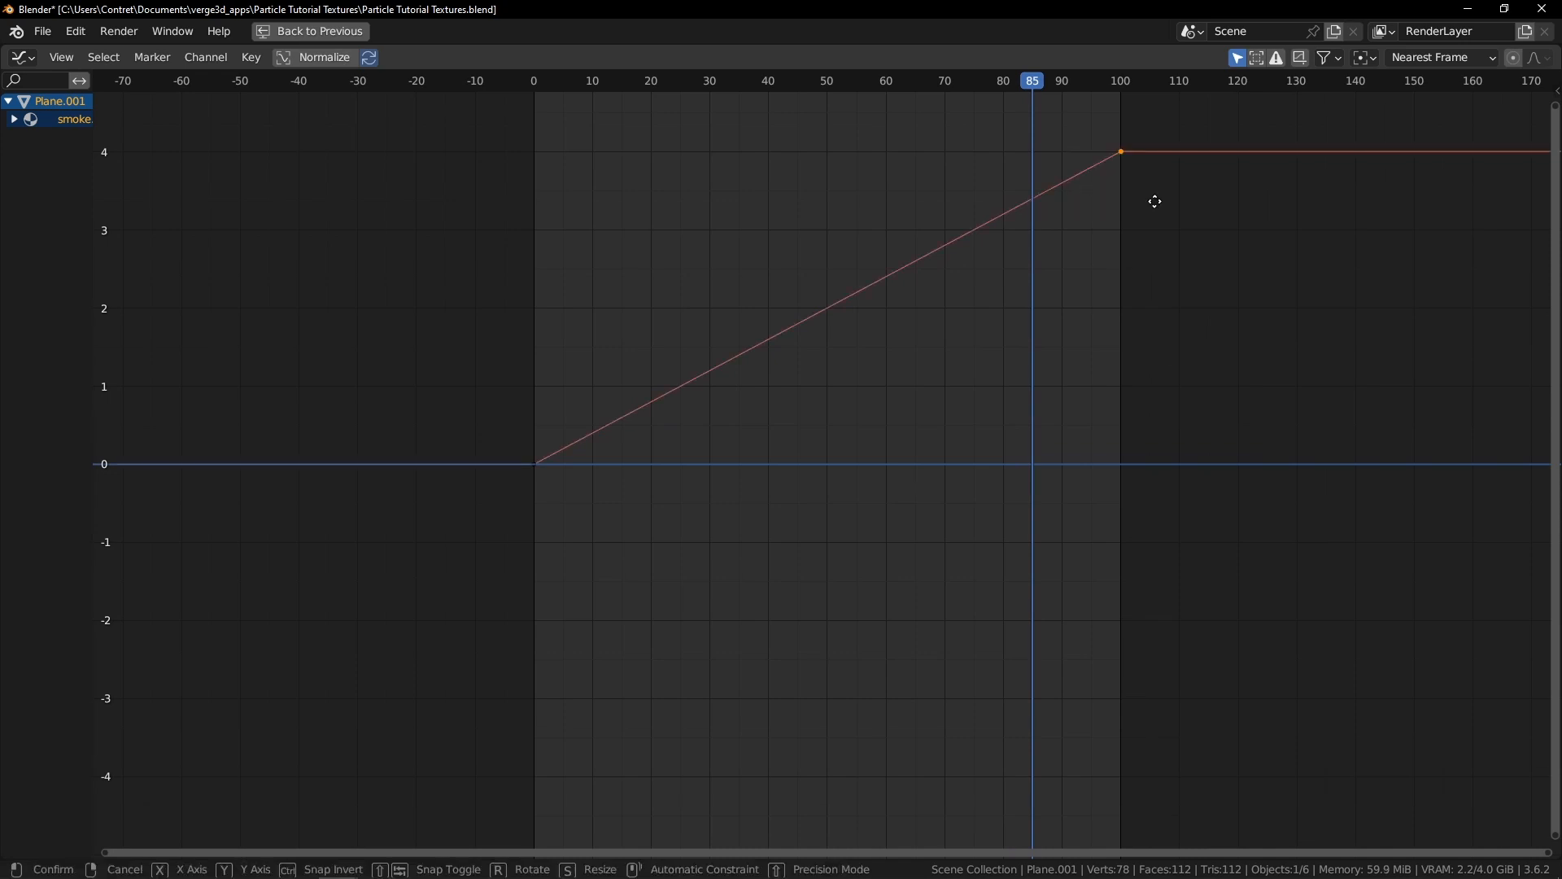
key("y")
key("Return")
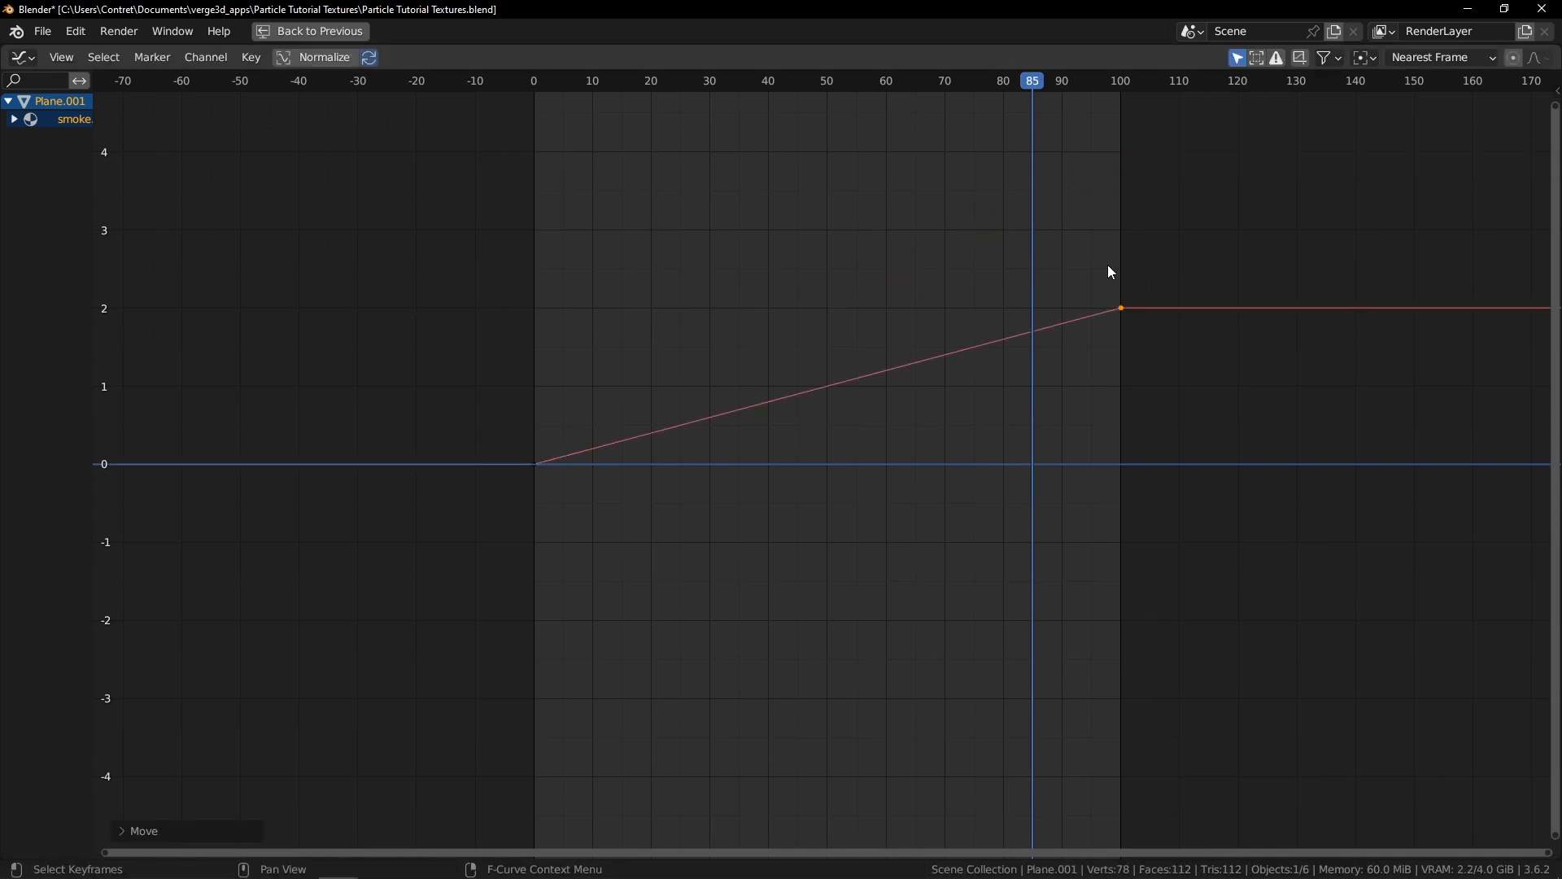
key("ctrl+space")
With the animation playing, move the base's UV faces to different spots on the noise texture and return to Object Mode
key("space")
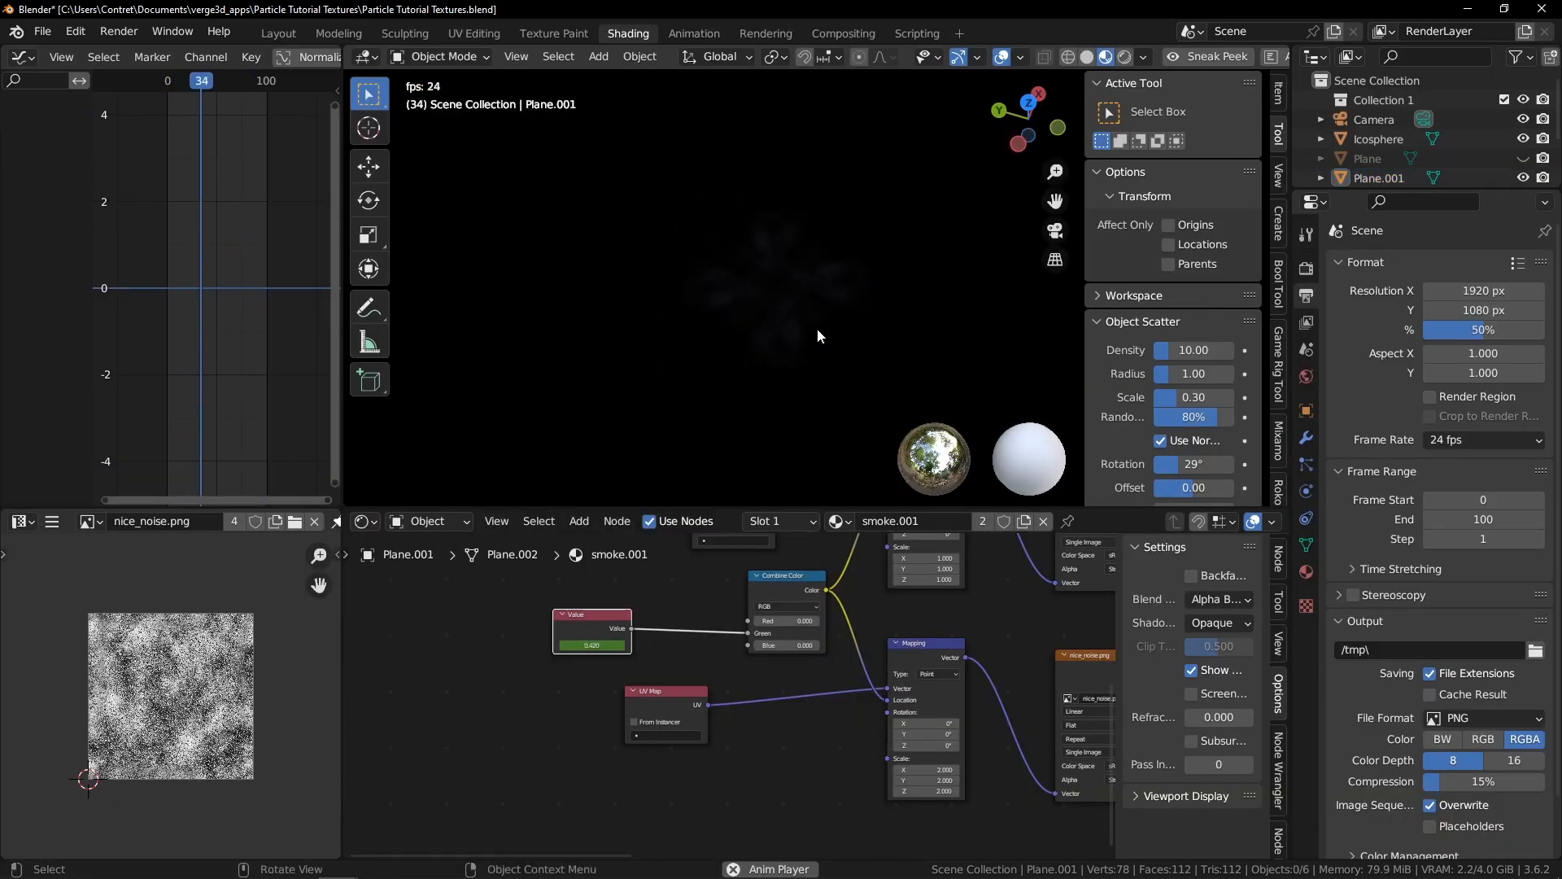
key("Tab")
key("g")
left_click(136, 623)
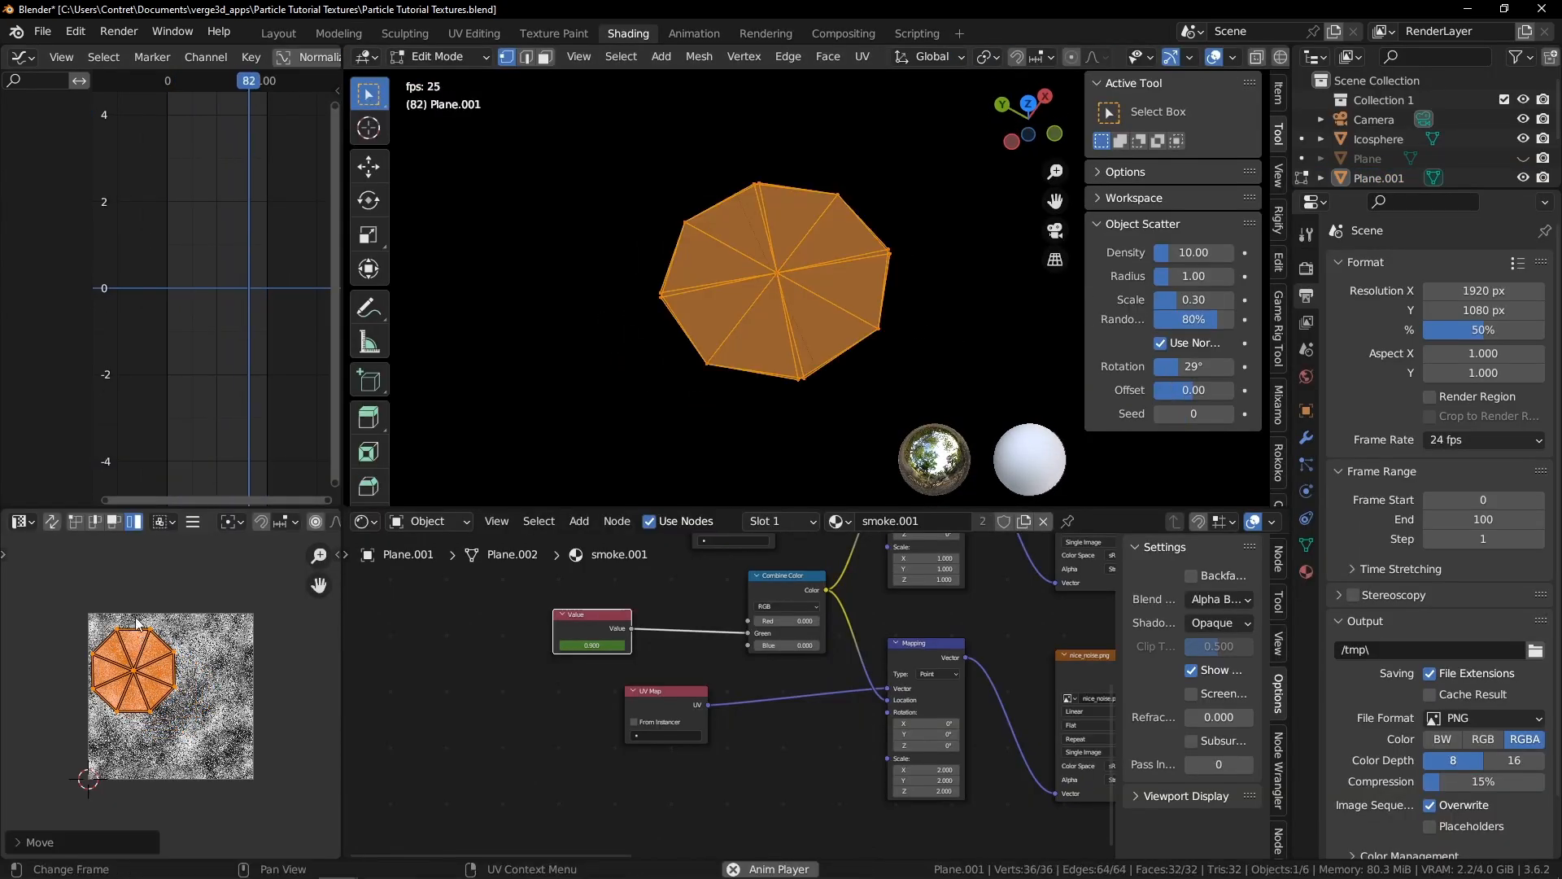
key("g")
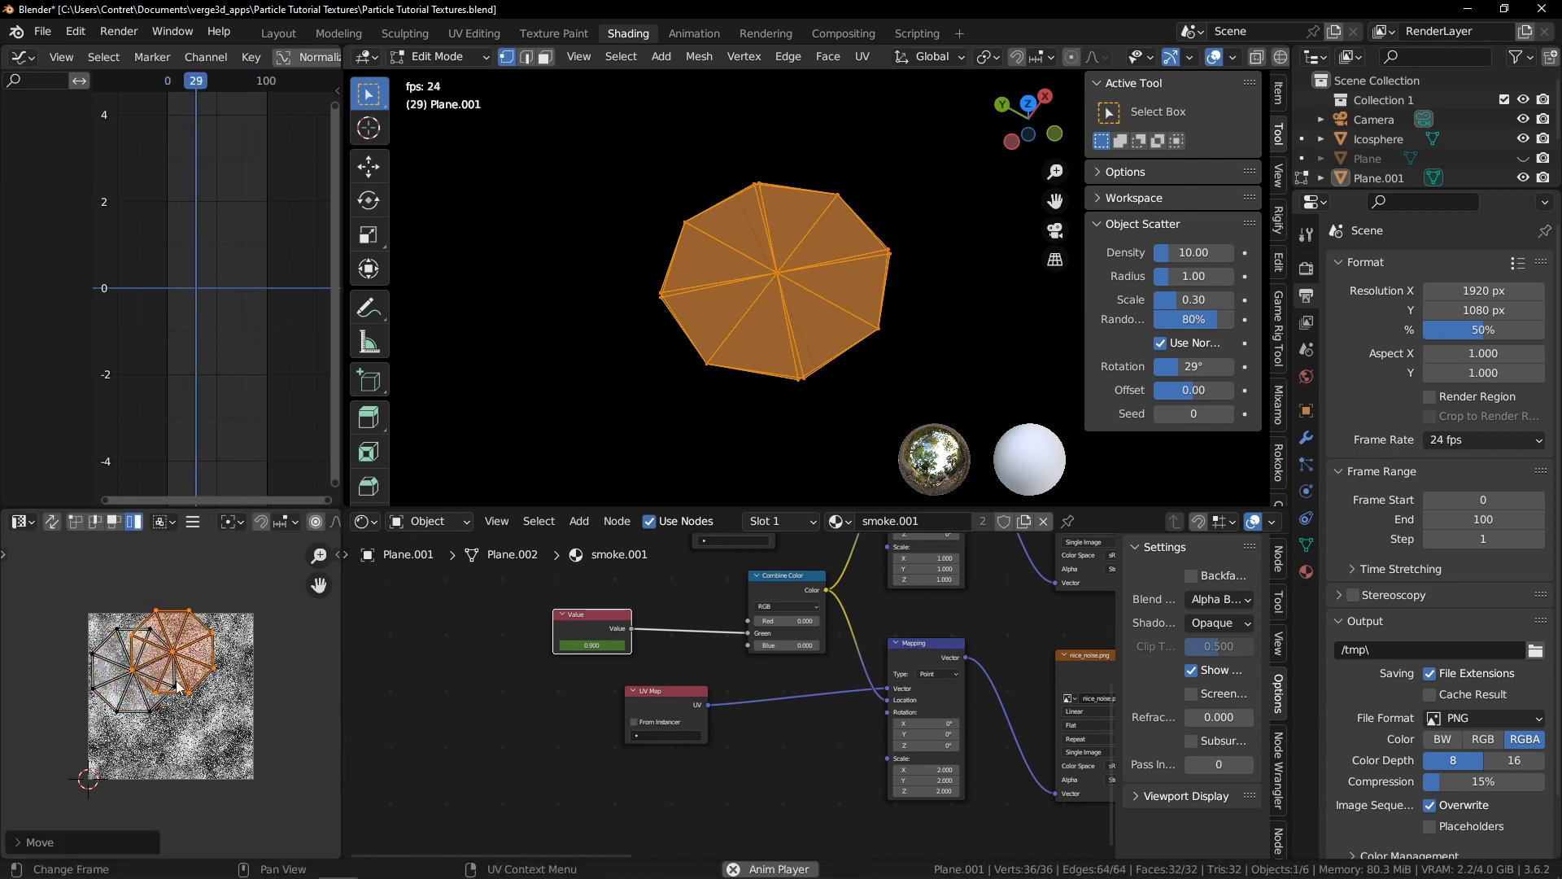
left_click(218, 762)
left_click(127, 707)
key("g")
left_click(108, 771)
left_click(109, 648)
key("g")
left_click(86, 645)
left_click(174, 641)
key("g")
left_click(204, 649)
key("Tab")
Unhide all objects, inspect the smoke from several angles in a maximized viewport, and select the smoke plane
left_click(679, 296)
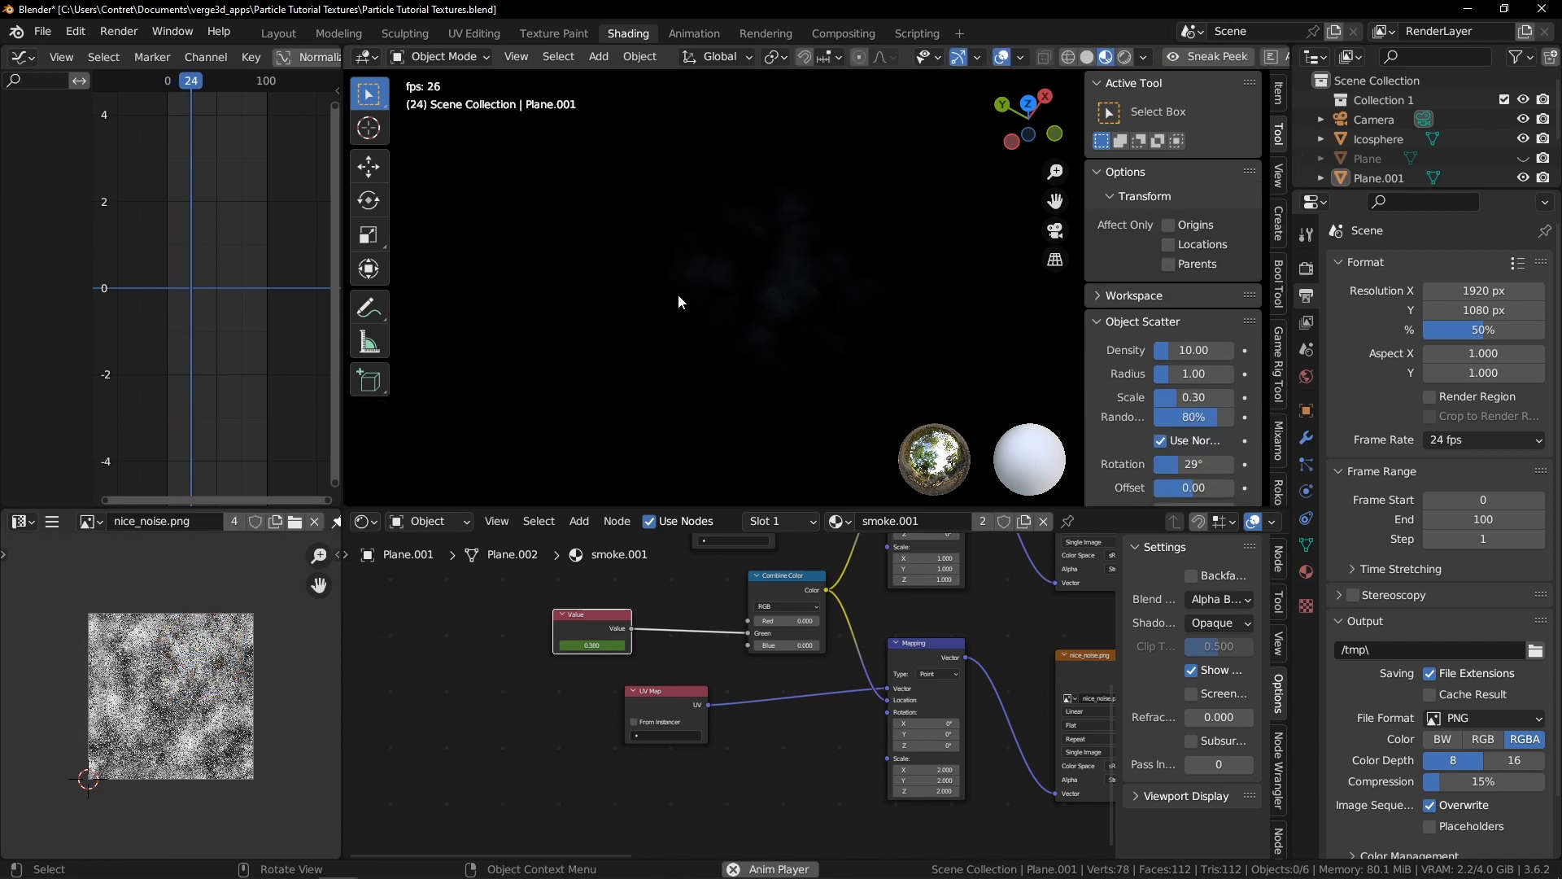
middle_click_drag(771, 359, 778, 267)
key("alt+h")
left_click(855, 250)
key("ctrl+space")
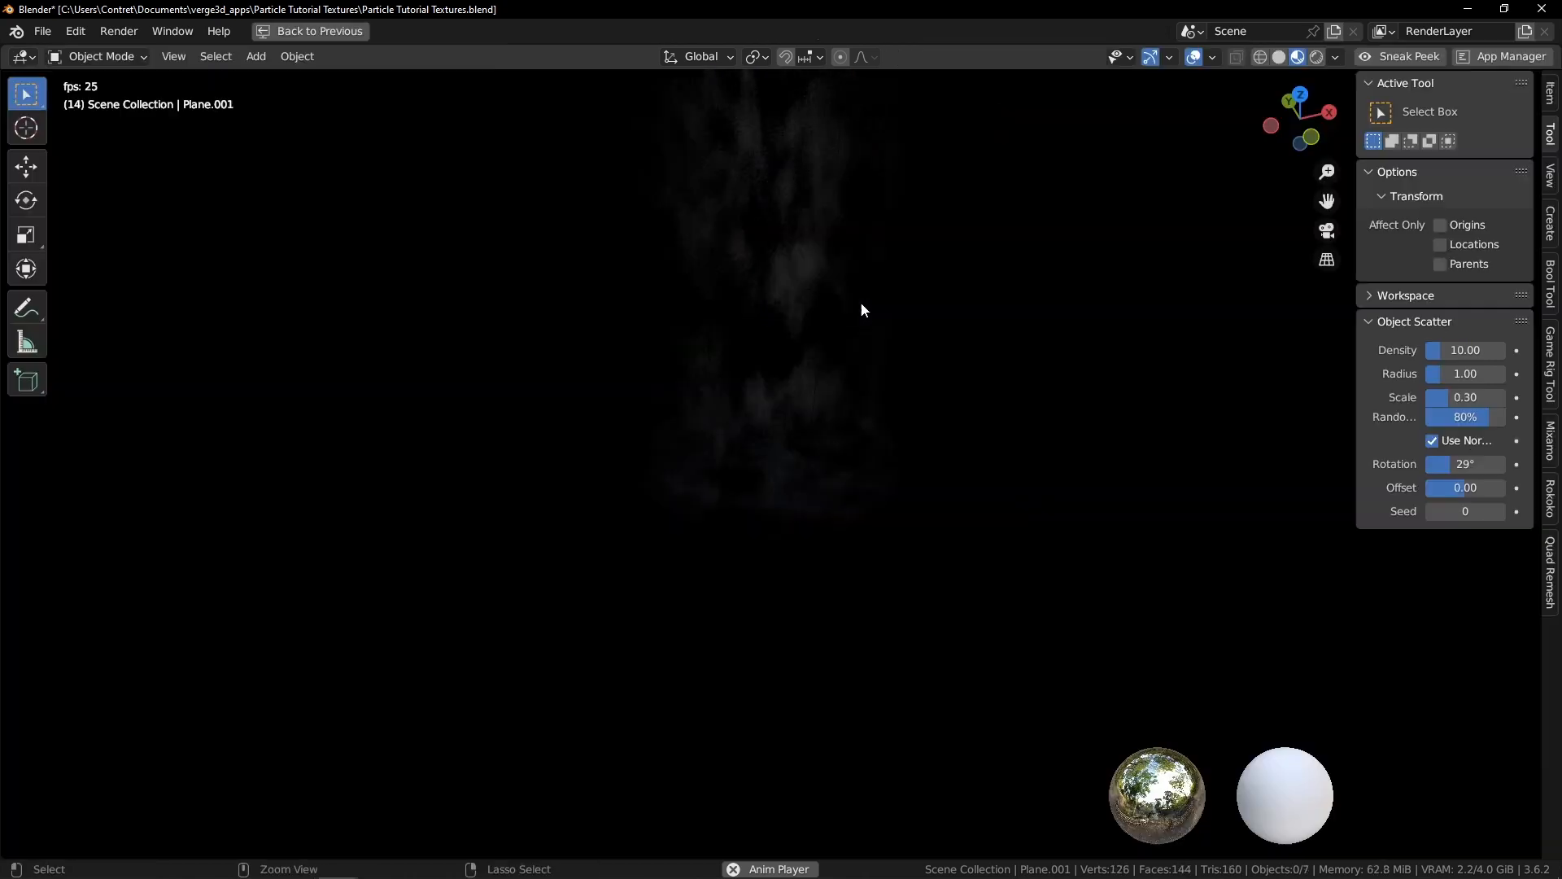
middle_click_drag(843, 413, 895, 363)
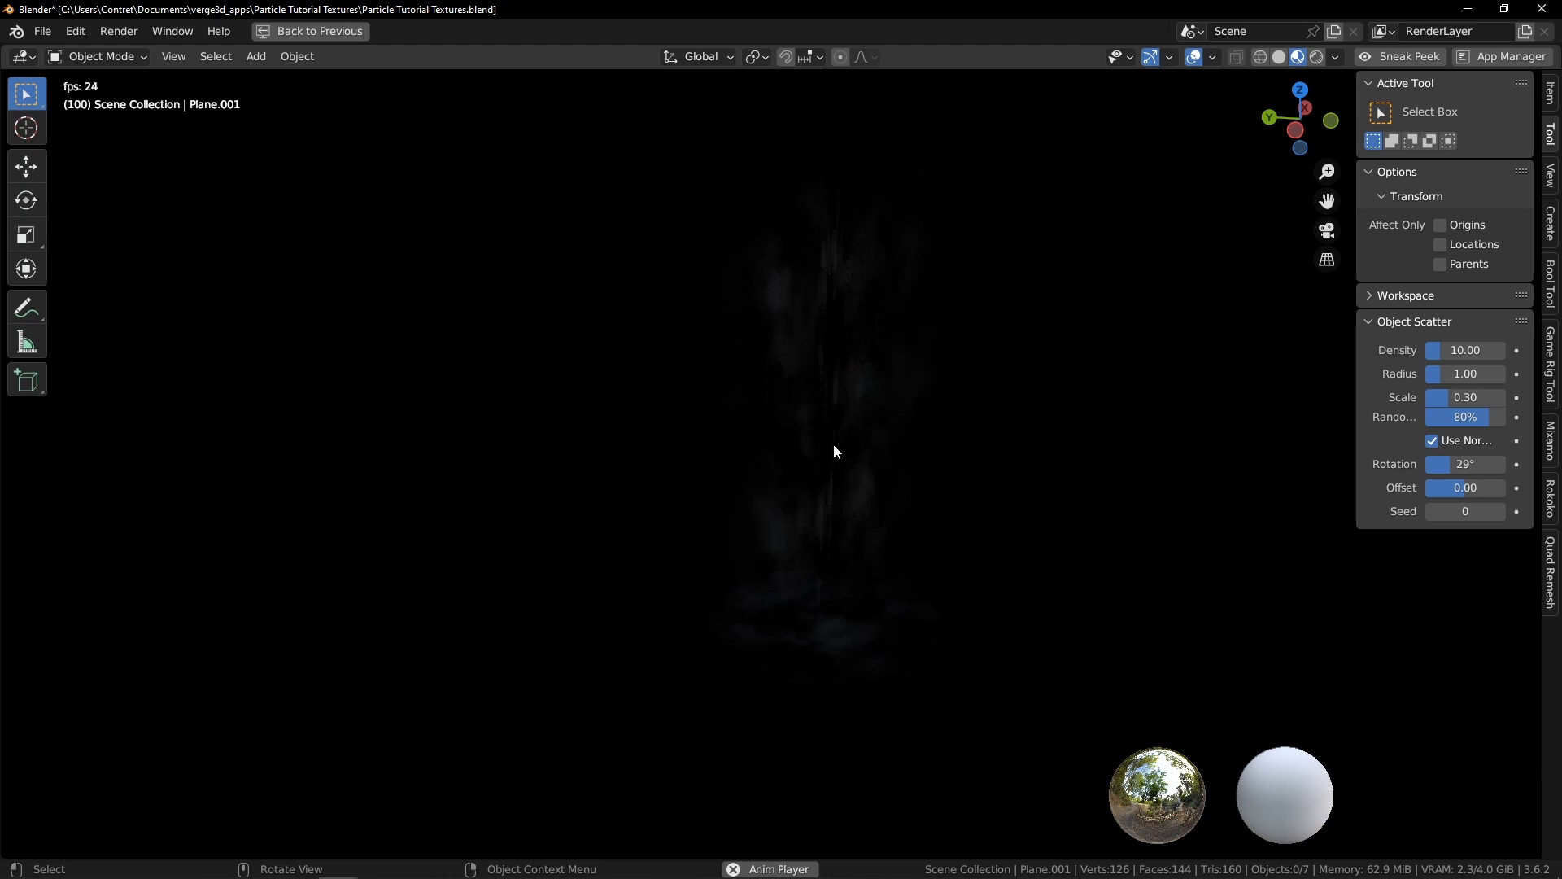
mouse_move(957, 440)
middle_mouse_down()
mouse_move(868, 432)
mouse_move(697, 460)
mouse_move(817, 447)
mouse_move(808, 418)
middle_mouse_up()
left_click(879, 417)
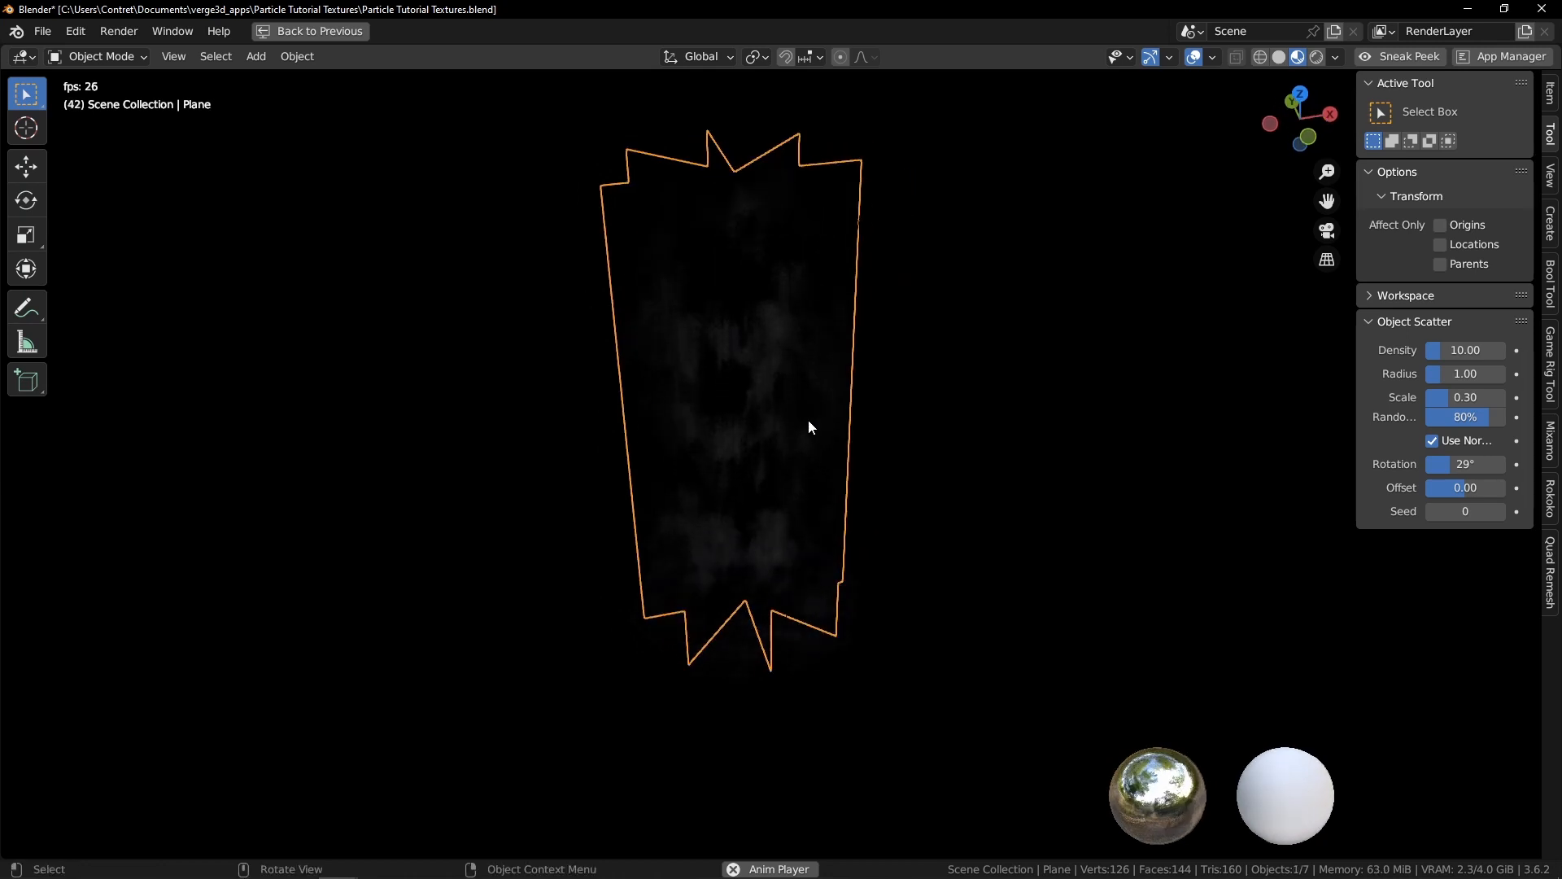
key("ctrl+space")
Duplicate the smoke material's Material Output node and place the copy in empty space
key("alt+a")
scroll(867, 781, "down", 10)
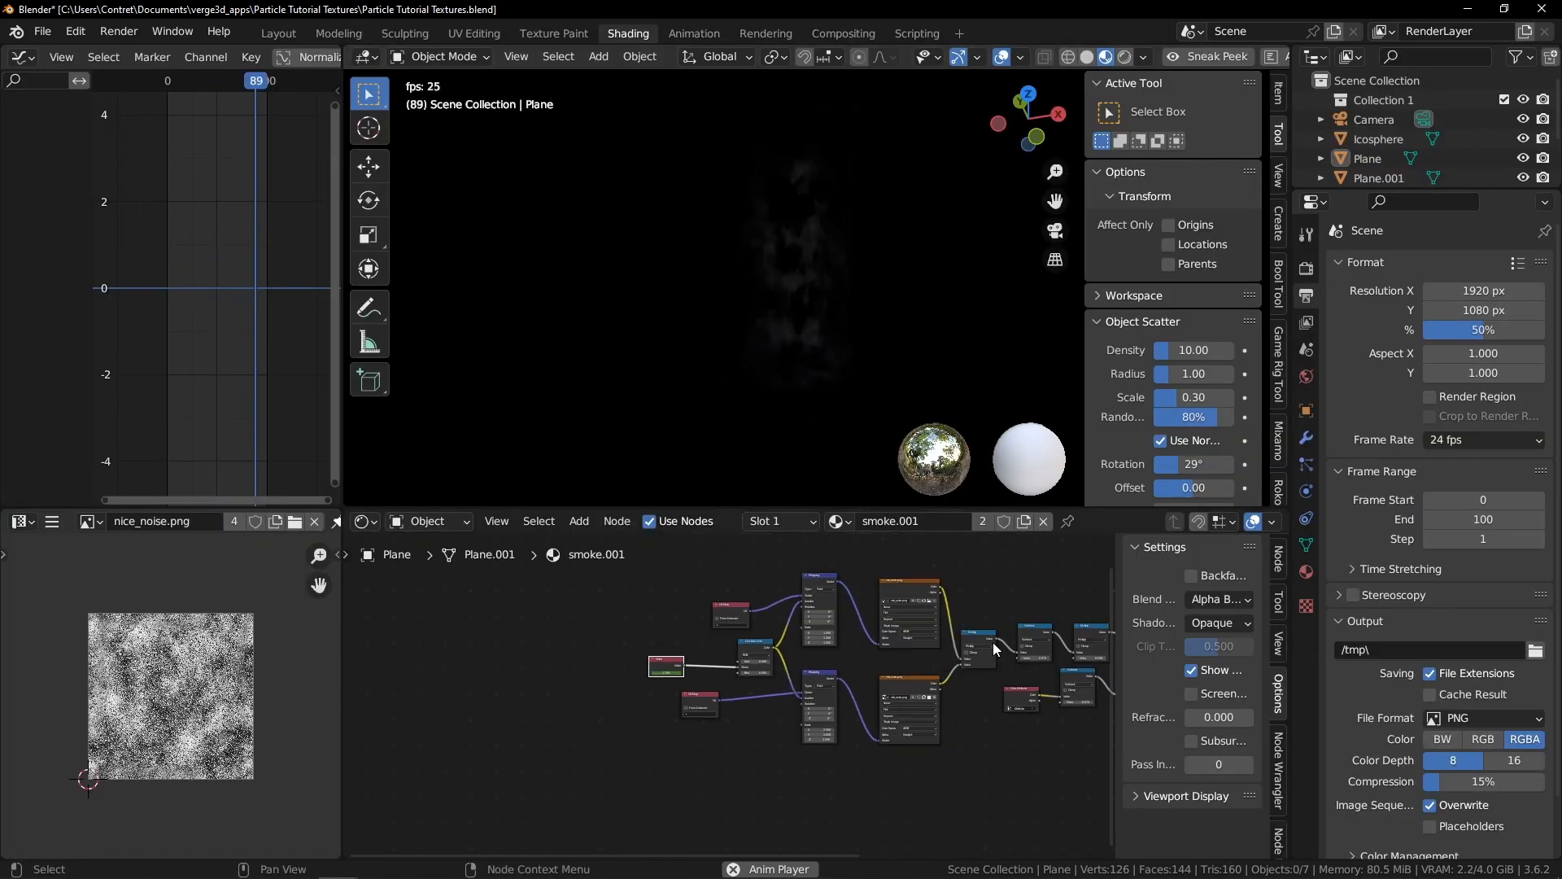
middle_click_drag(994, 642, 814, 659)
middle_click_drag(1057, 610, 833, 628)
scroll(833, 628, "up", 1)
key("space")
middle_click_drag(989, 541, 956, 706)
scroll(957, 694, "up", 4)
key("shift+d")
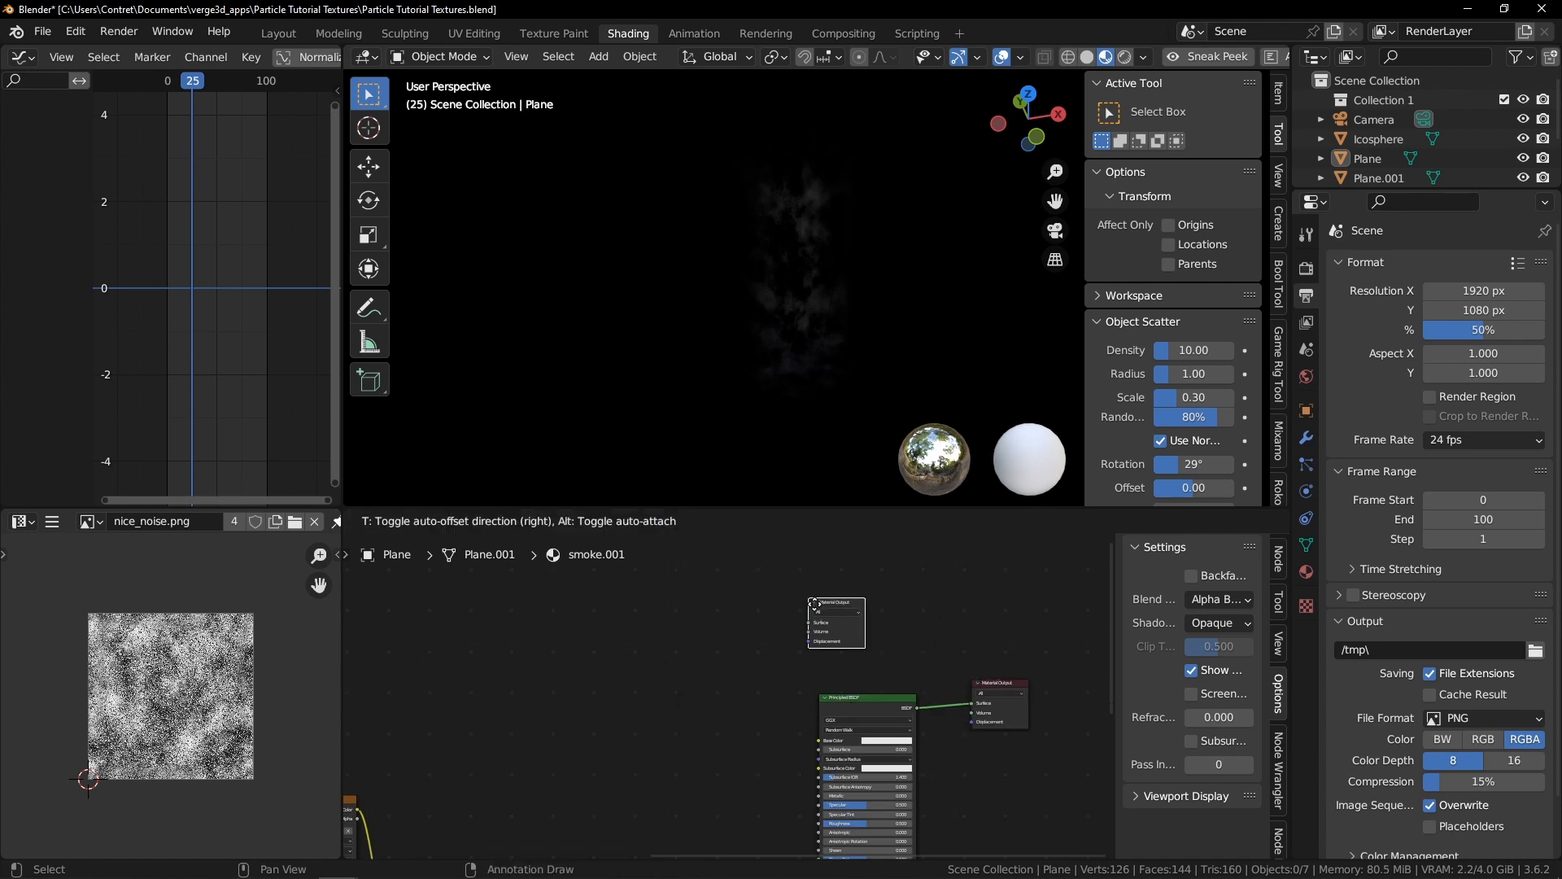
left_click(813, 590)
scroll(813, 591, "up", 1)
middle_click_drag(813, 591, 846, 692)
left_click(844, 689)
middle_click_drag(745, 701, 786, 646)
scroll(786, 646, "up", 2)
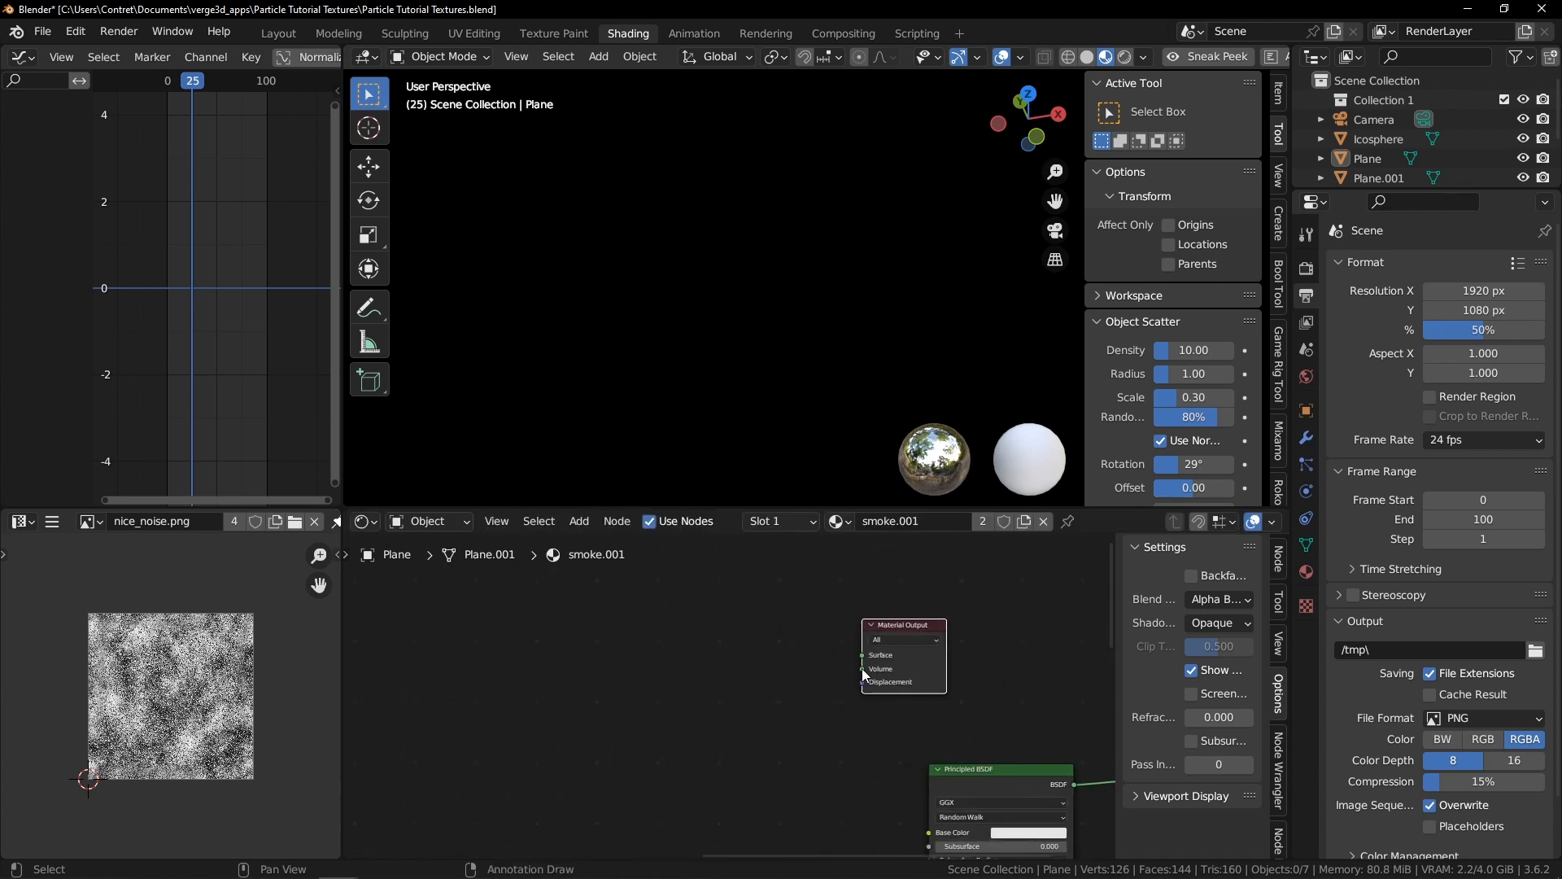
scroll(749, 645, "up", 2)
left_click(748, 646)
Add a Layer Weight node and connect it to the duplicated Material Output's Surface
key("shift+a")
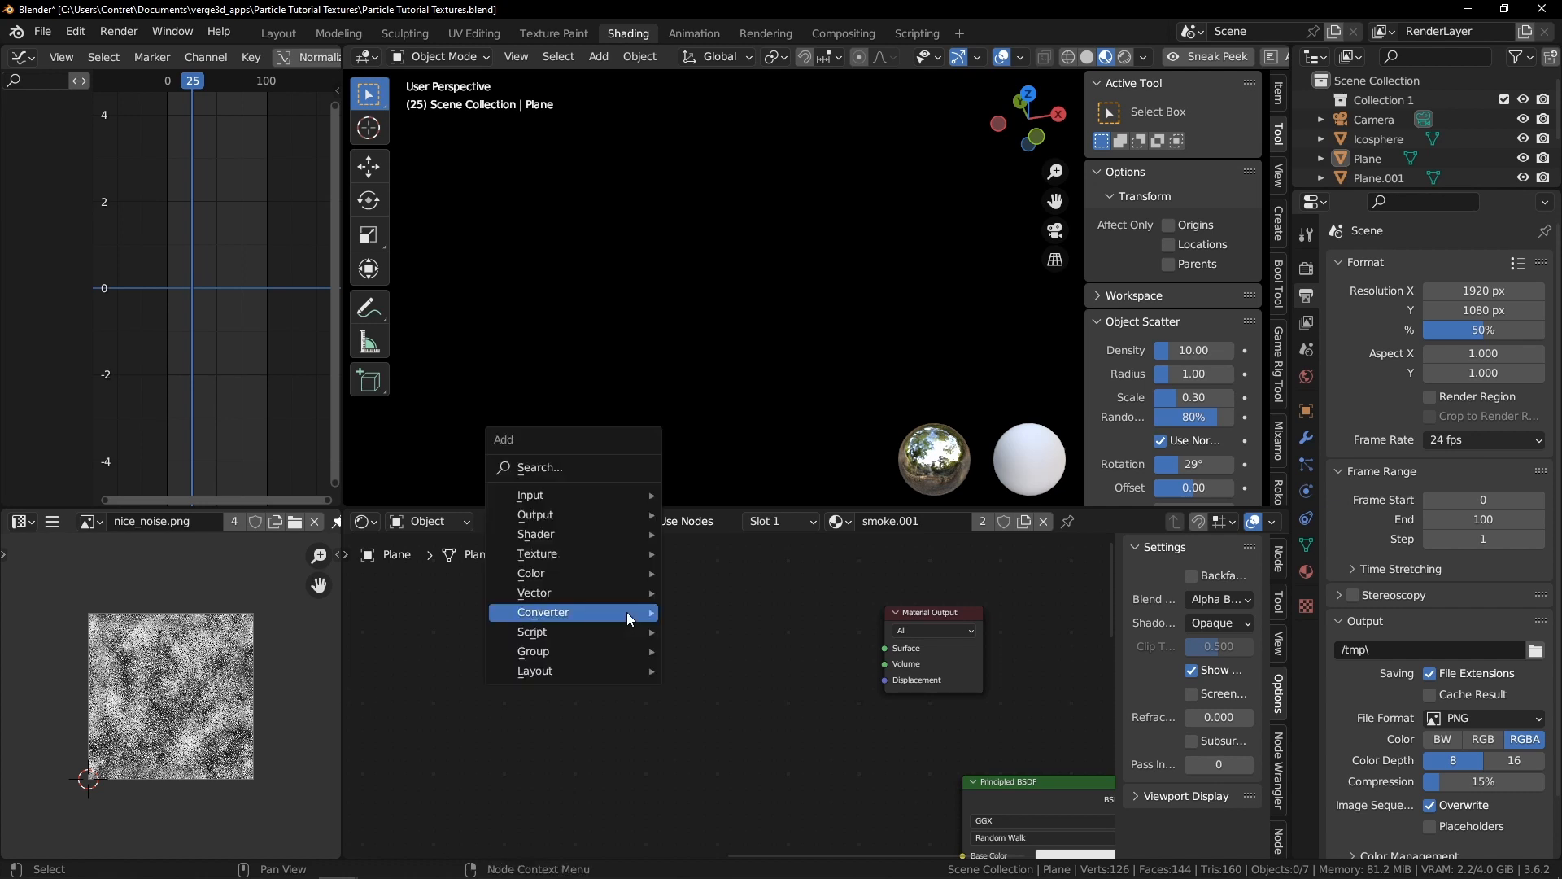
mouse_move(599, 496)
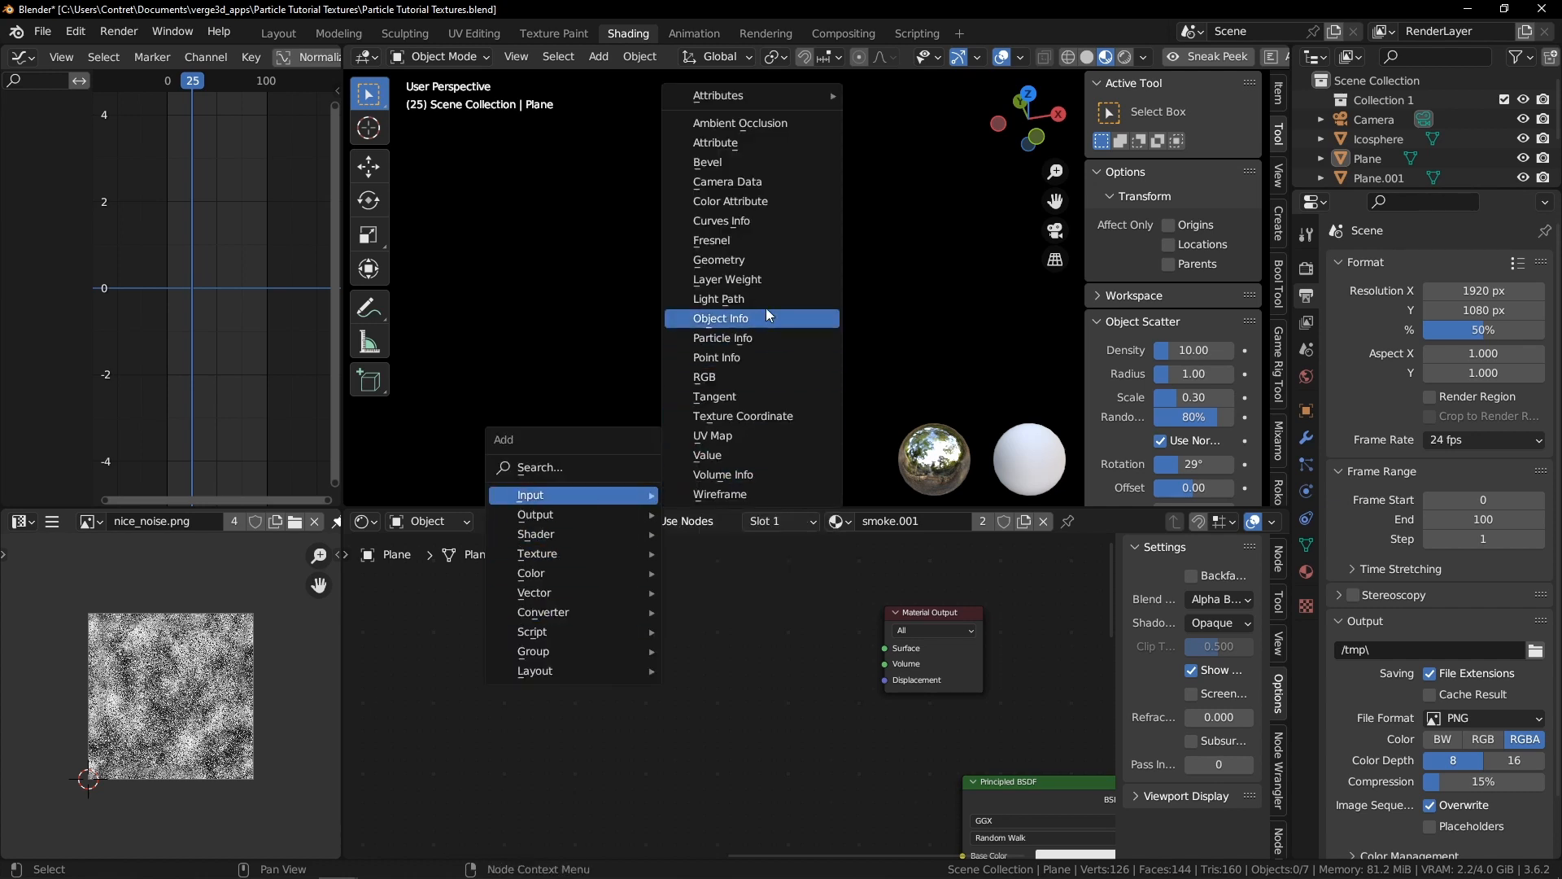
left_click(765, 281)
left_click(739, 646)
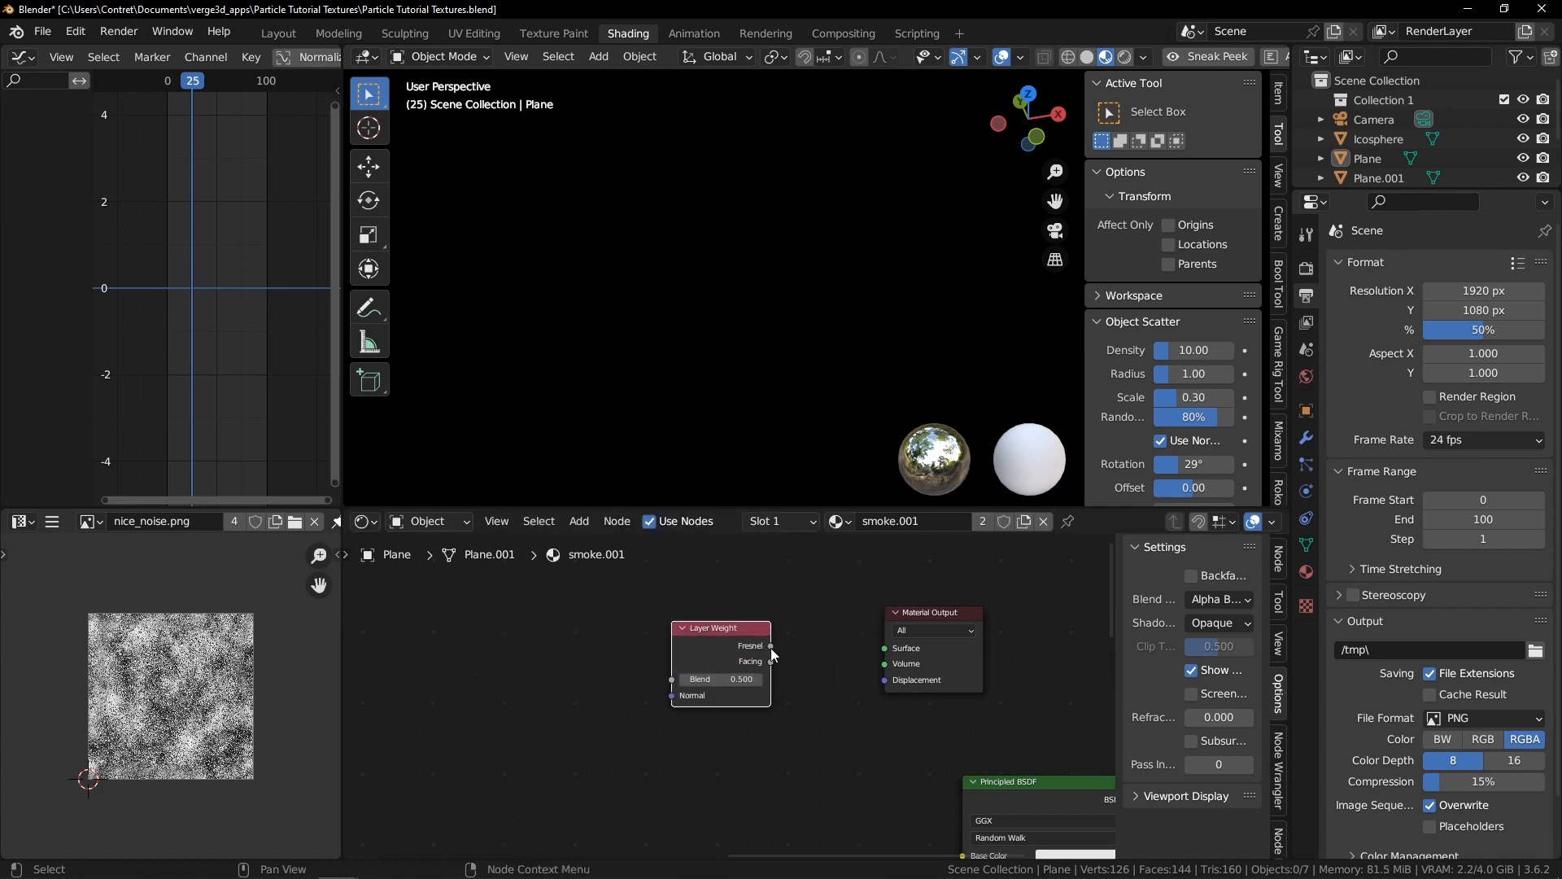
left_click_drag(875, 650, 885, 647)
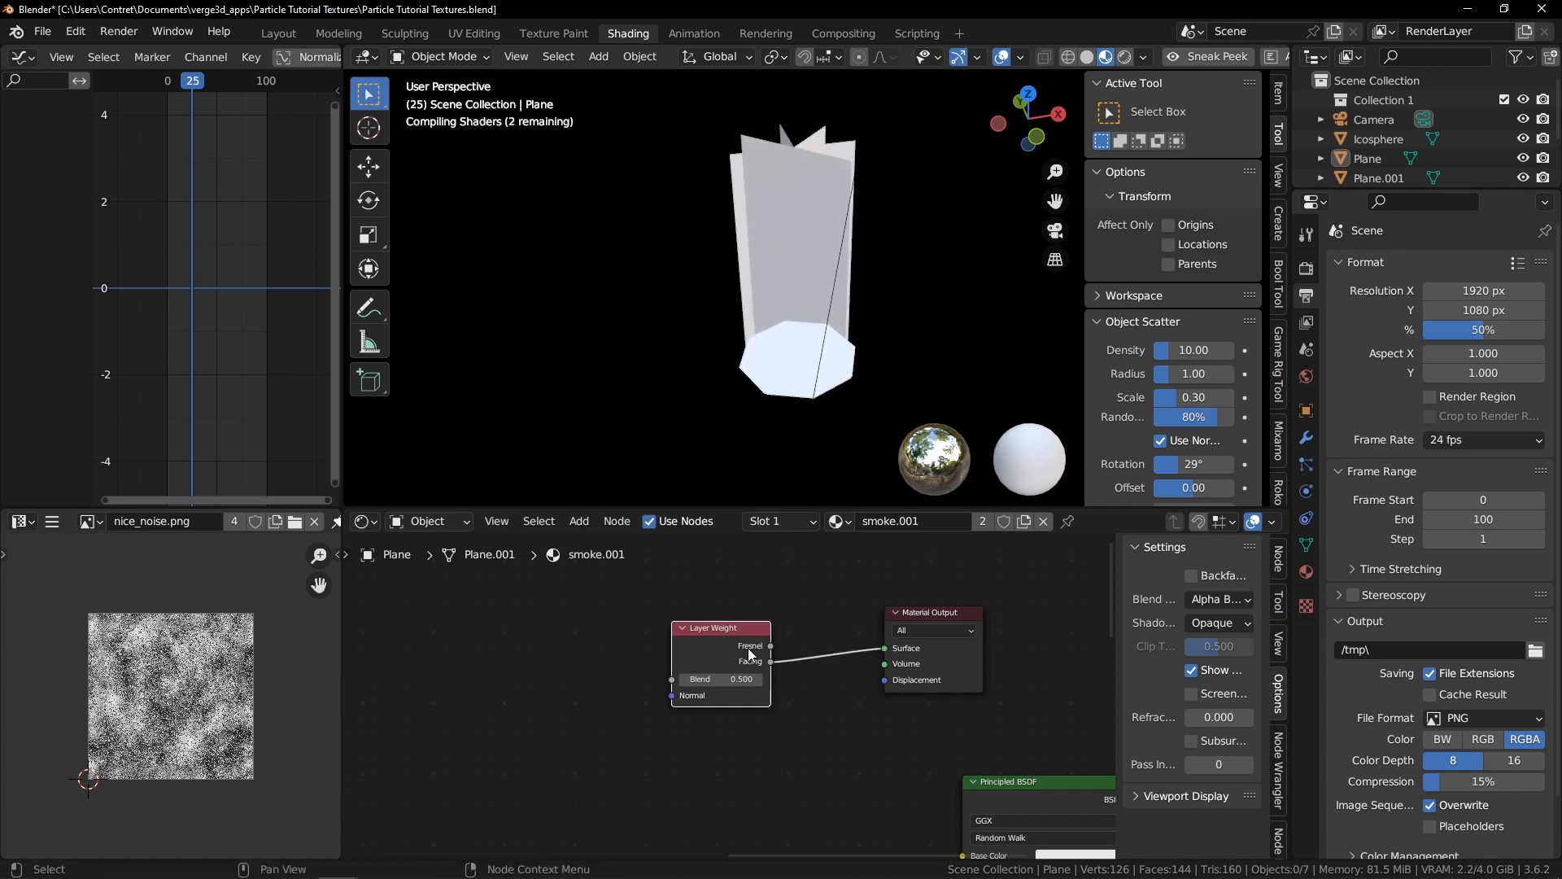
Set the material's blend mode to Opaque
middle_click_drag(781, 326, 859, 204)
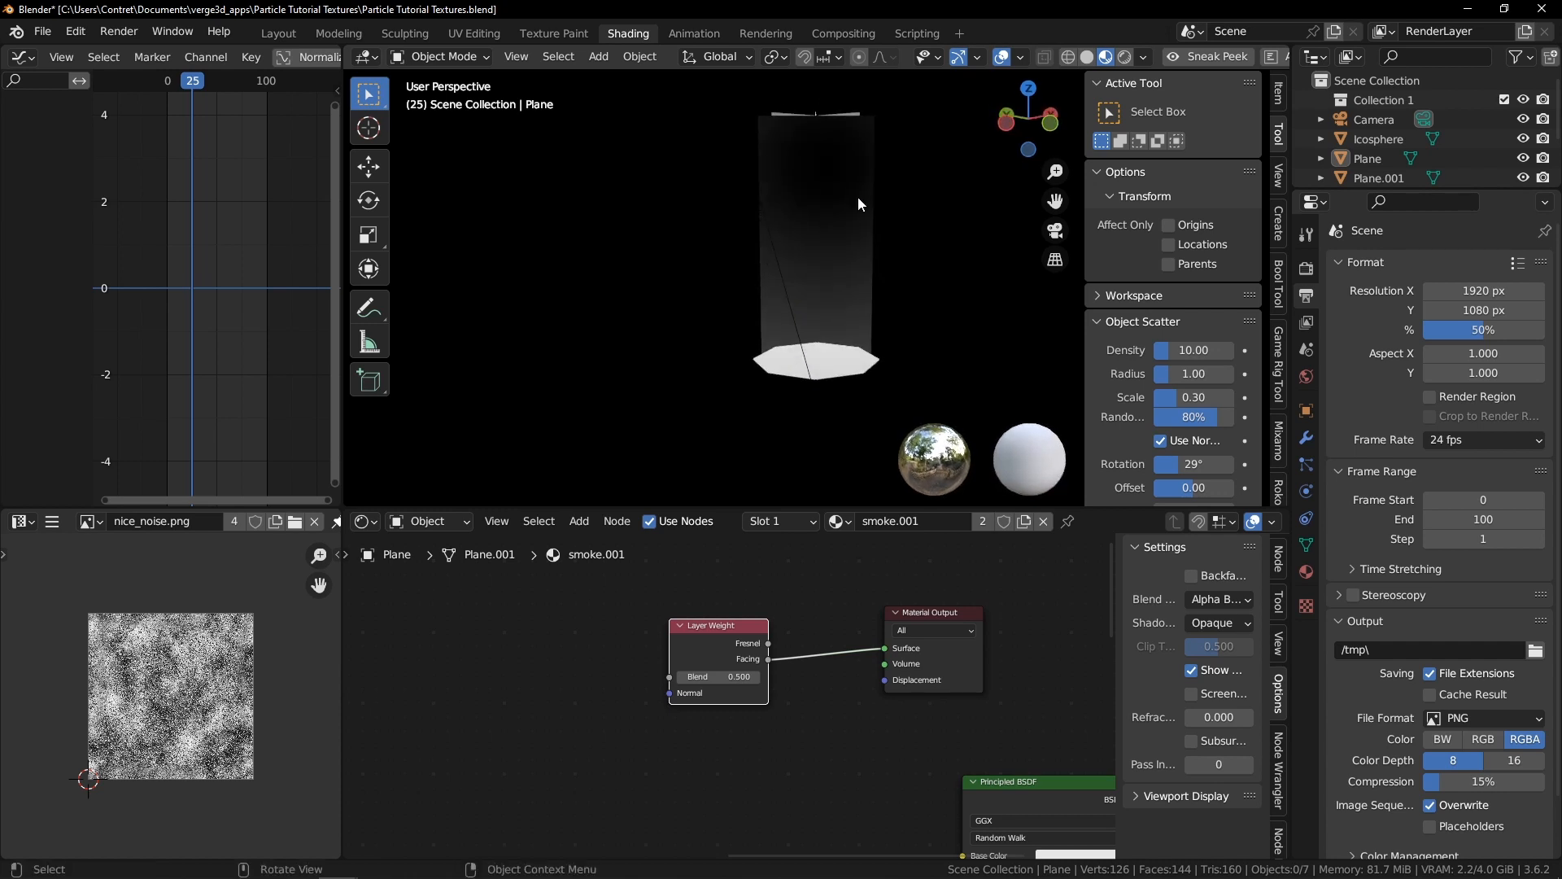
left_click(1230, 601)
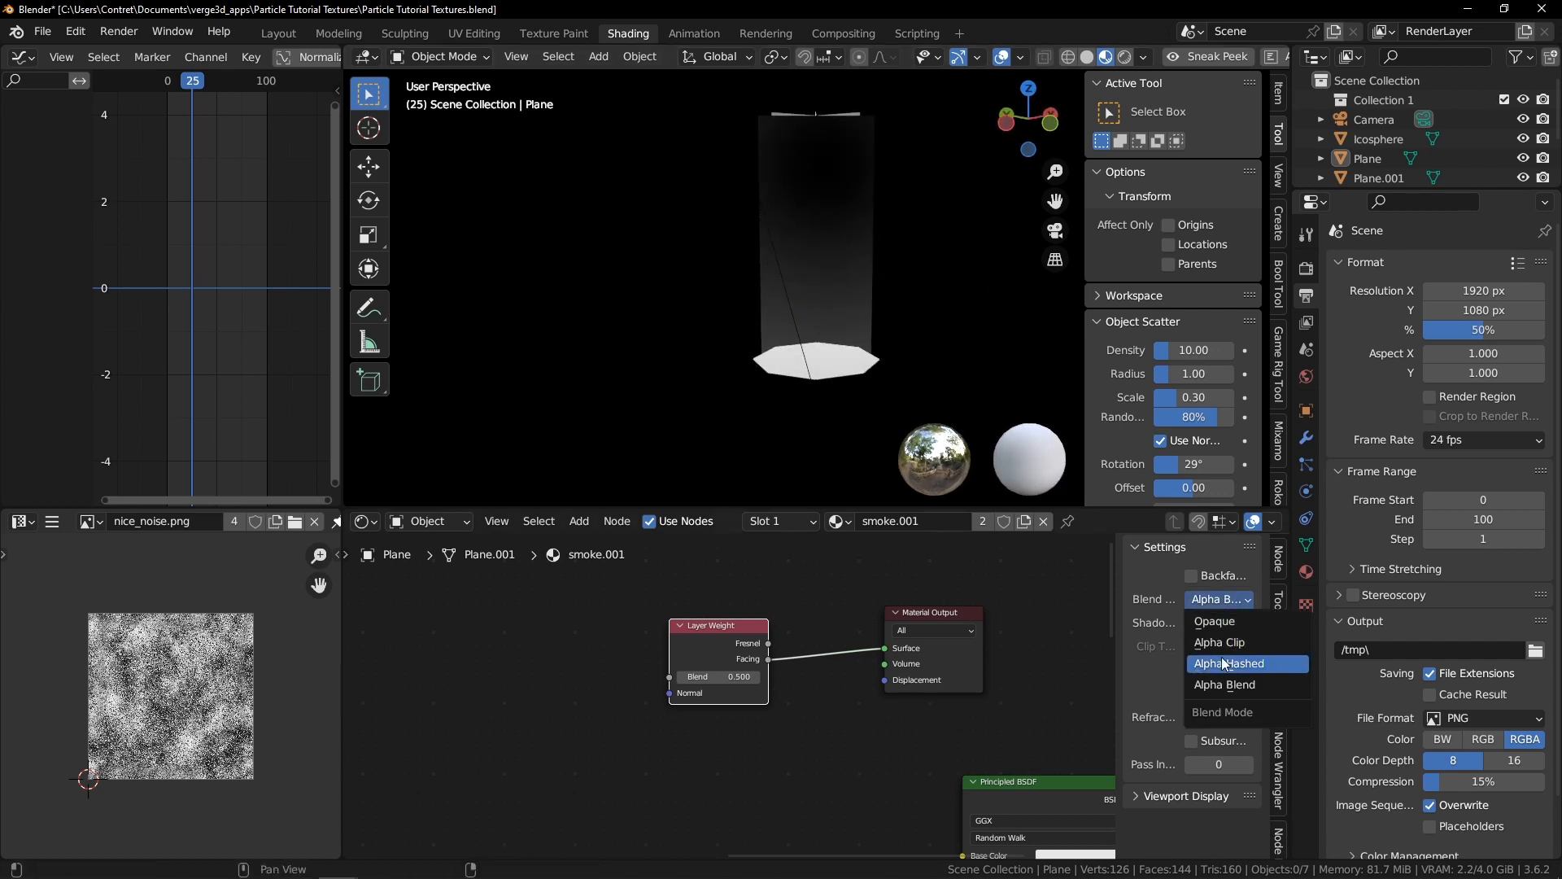
left_click(1214, 621)
middle_click_drag(926, 246, 830, 205)
Compare the Layer Weight's Fresnel and Facing outputs, leaving Facing linked to the preview Surface
left_click_drag(770, 648, 885, 648)
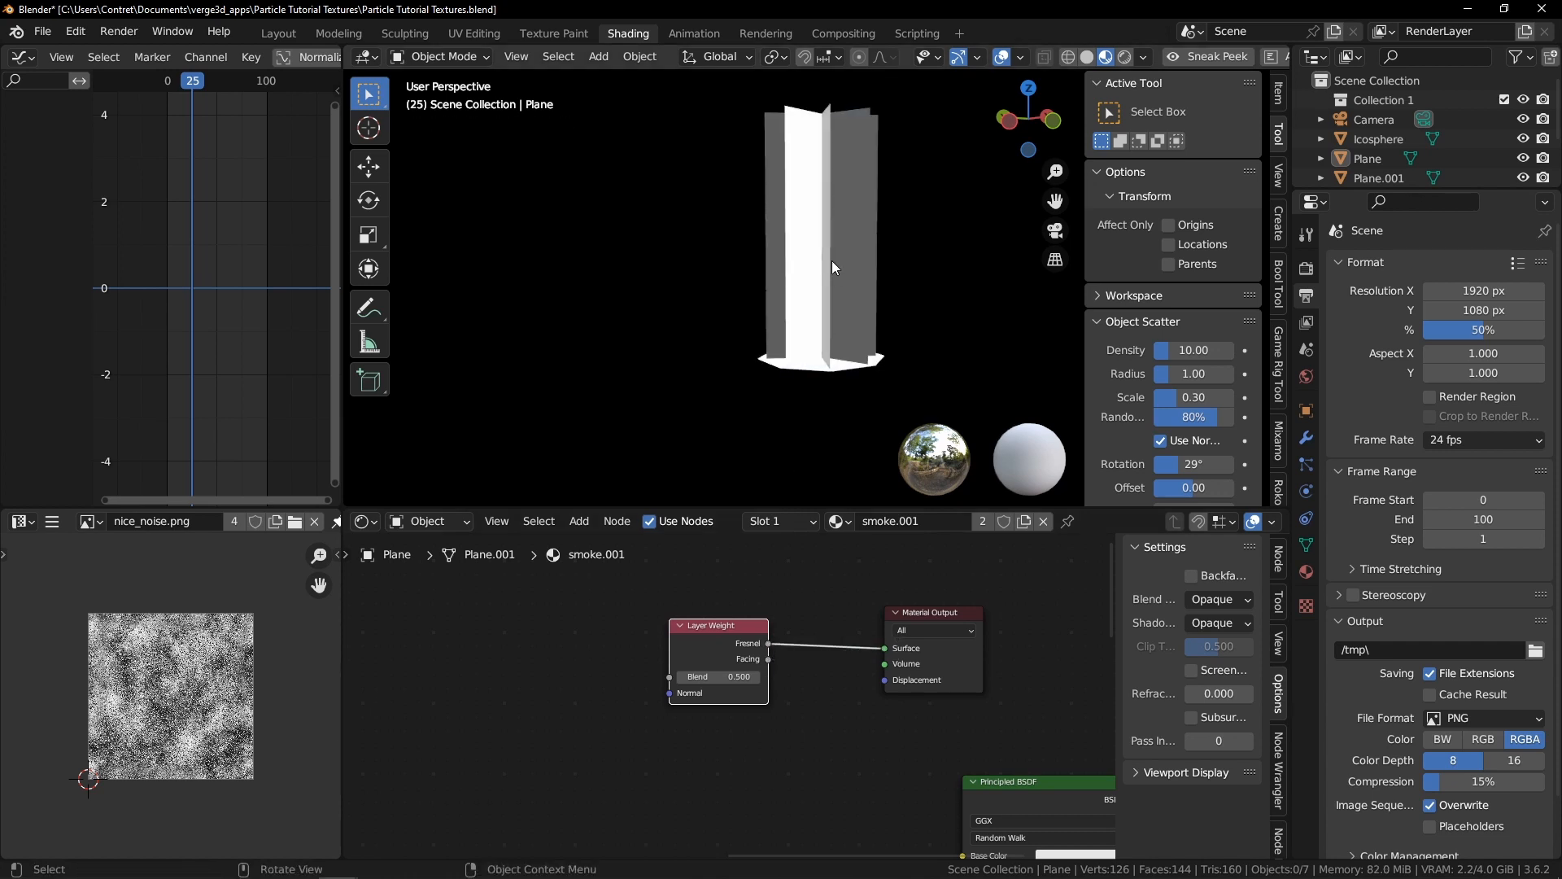
middle_click_drag(798, 273, 775, 298)
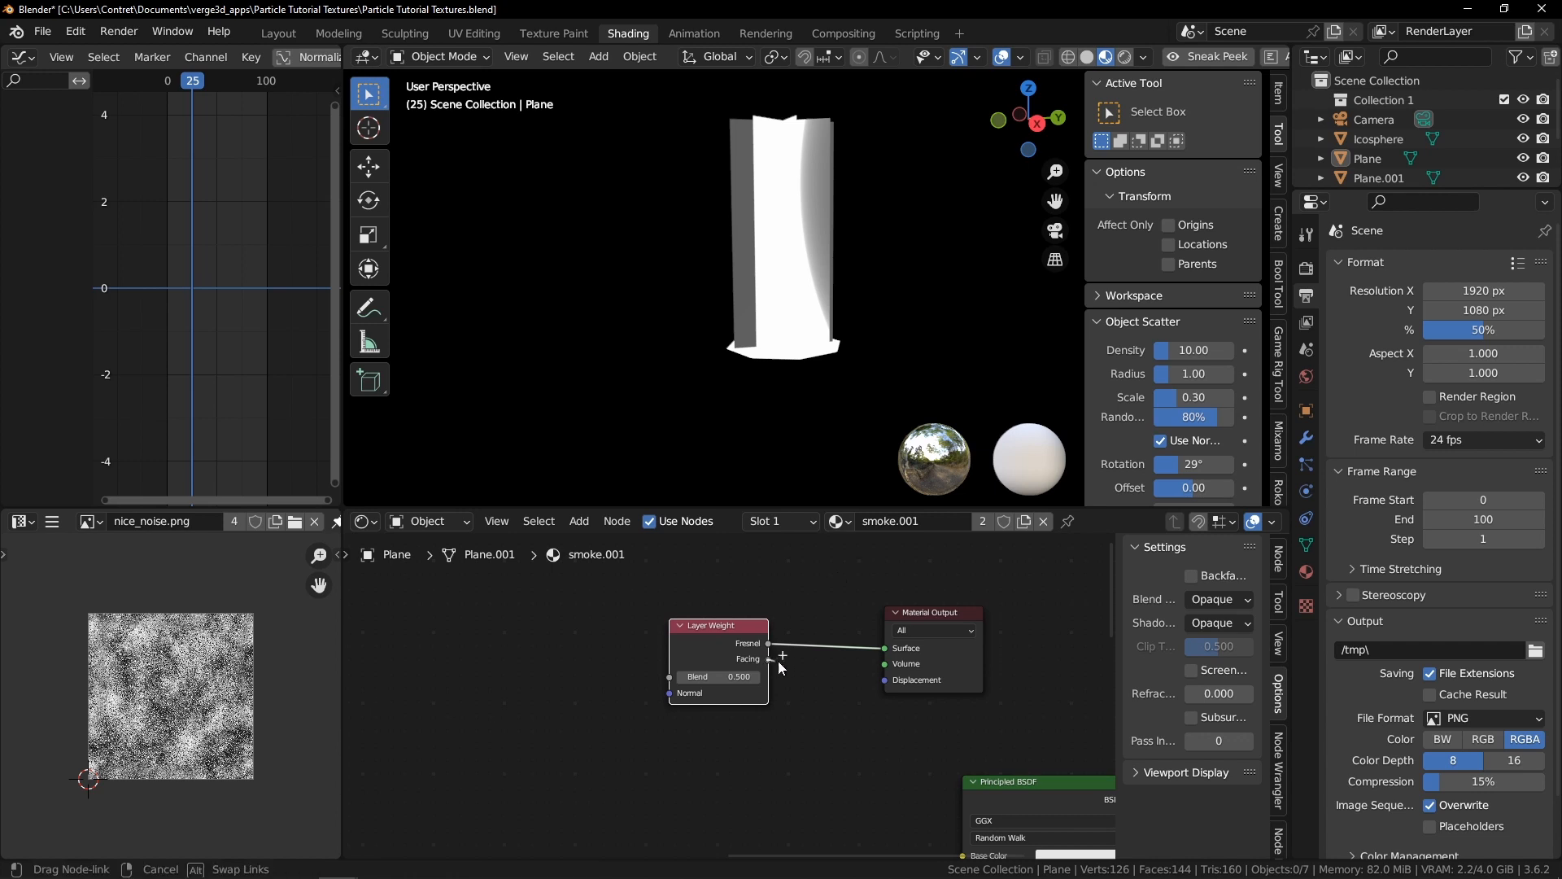
left_click_drag(885, 655, 886, 649)
Set the Layer Weight blend to 0.100 and move the node further left
mouse_move(722, 676)
left_mouse_down()
mouse_move(686, 676)
mouse_move(733, 676)
left_mouse_up()
middle_click_drag(801, 309, 1022, 317)
left_click_drag(741, 628, 601, 625)
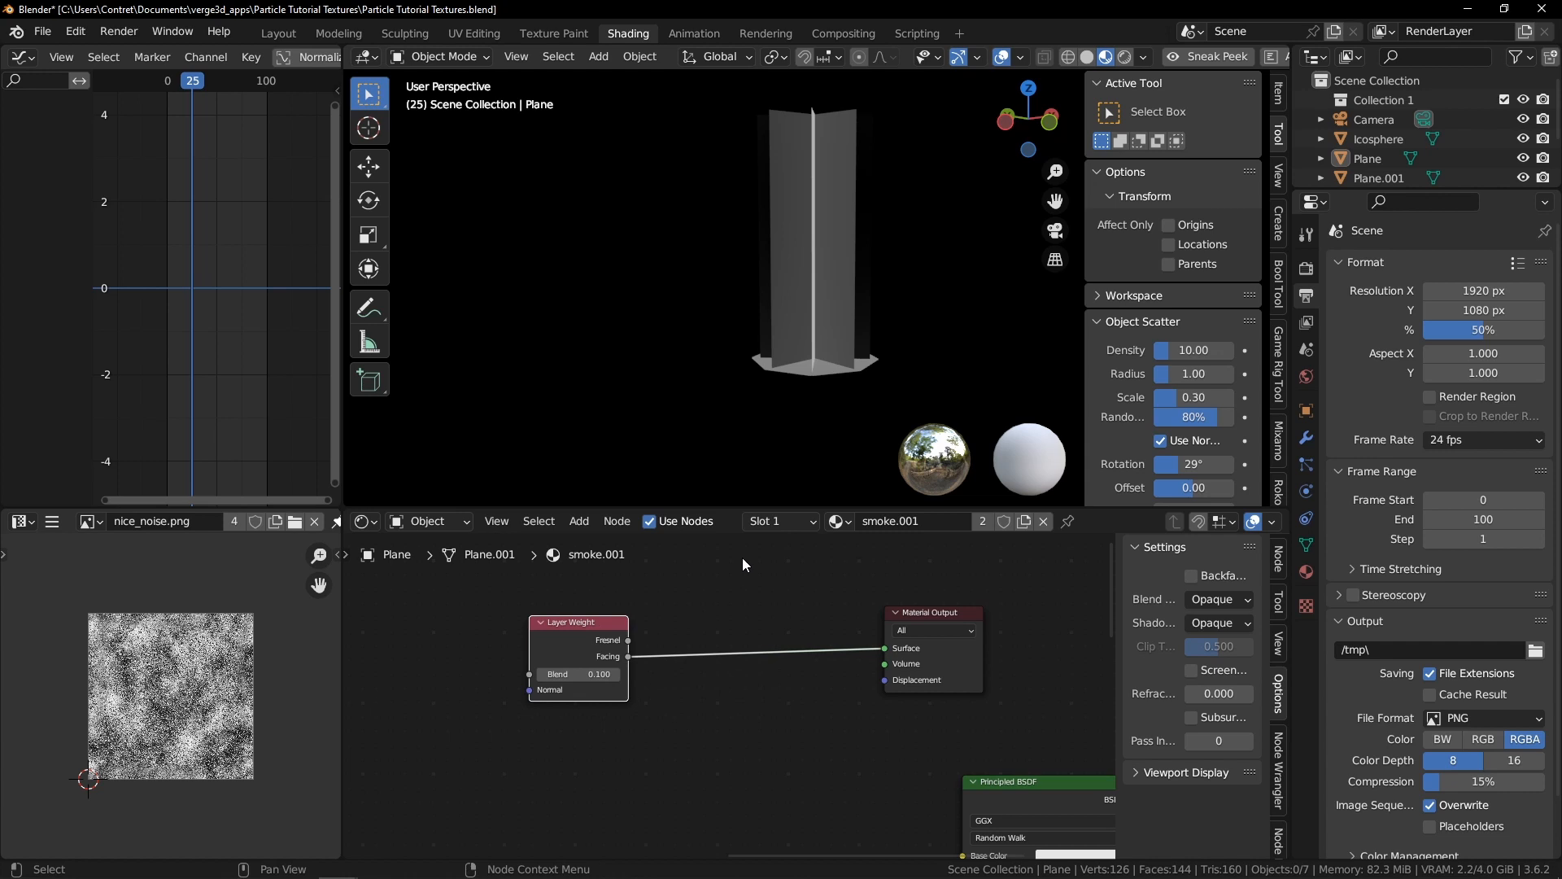
Insert a Math node set to Subtract between the Facing output and the preview Material Output
key("shift+a")
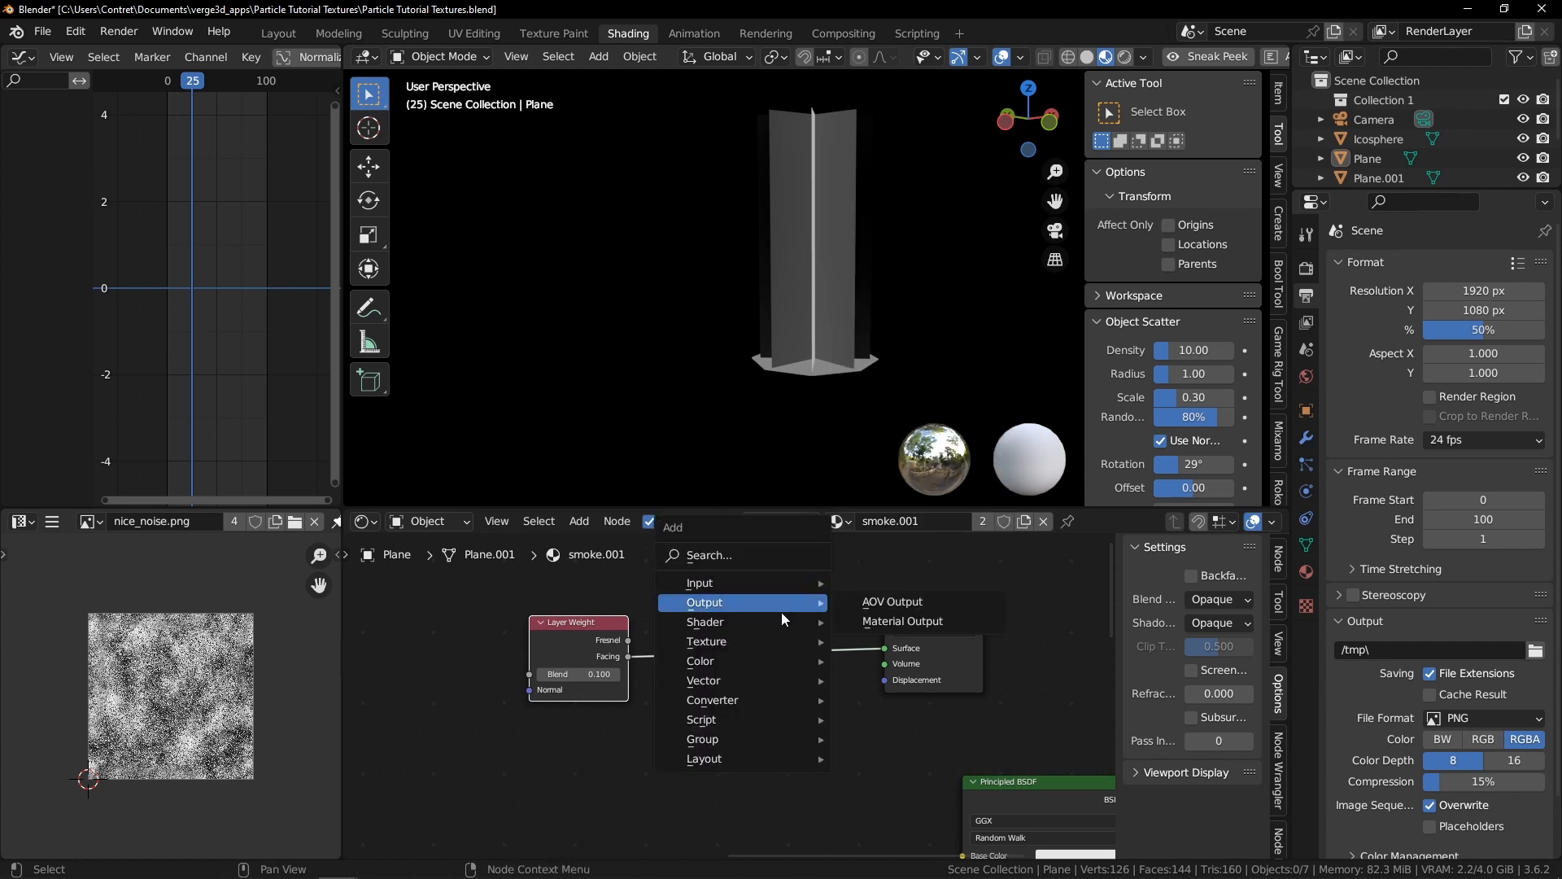
mouse_move(750, 680)
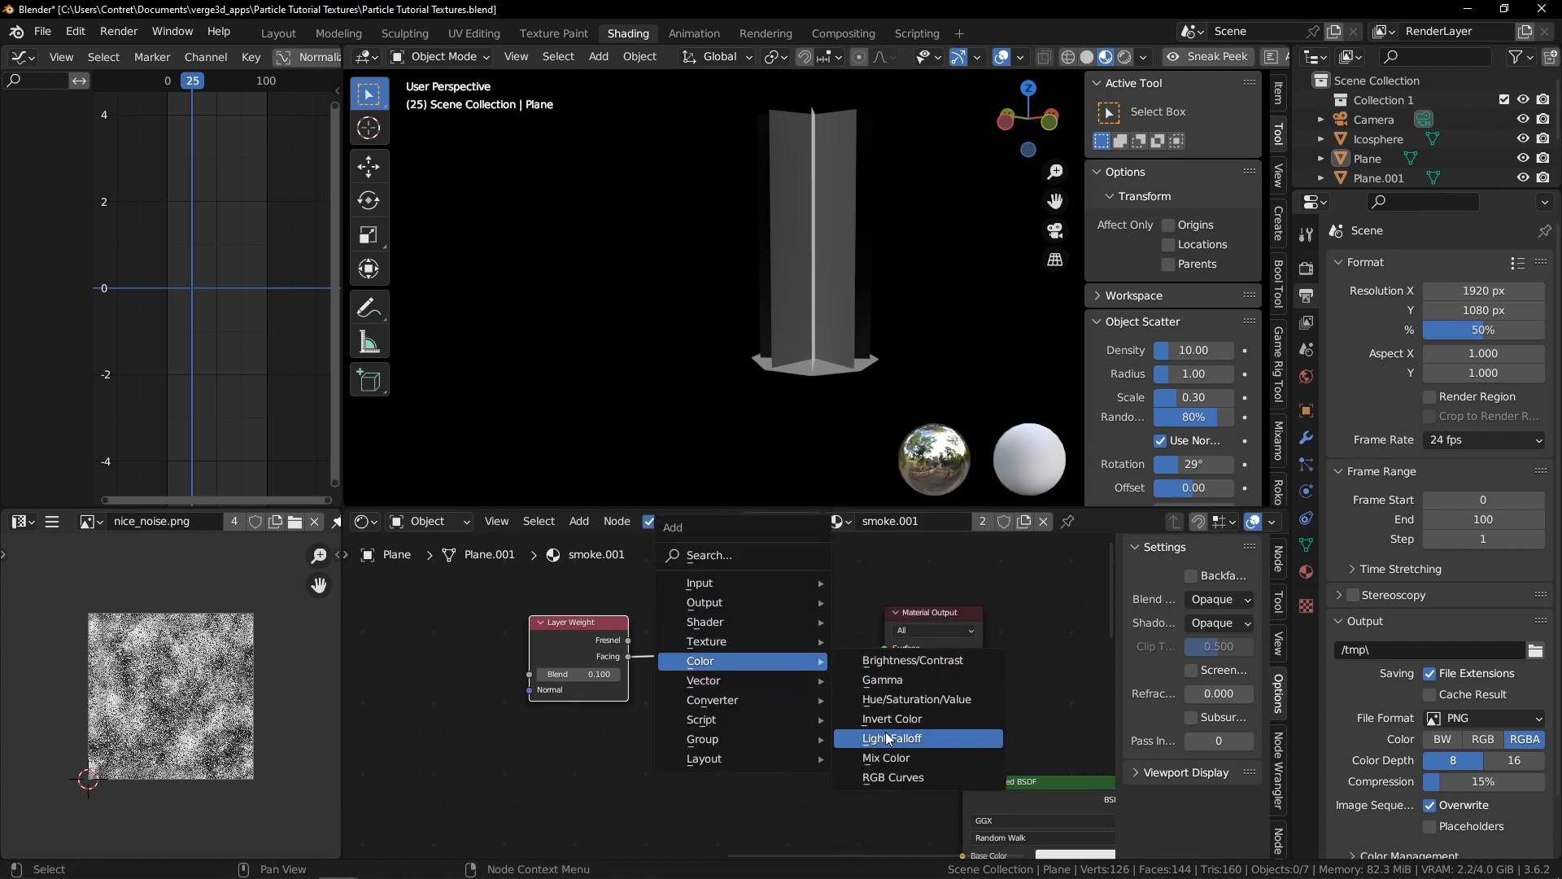
mouse_move(782, 706)
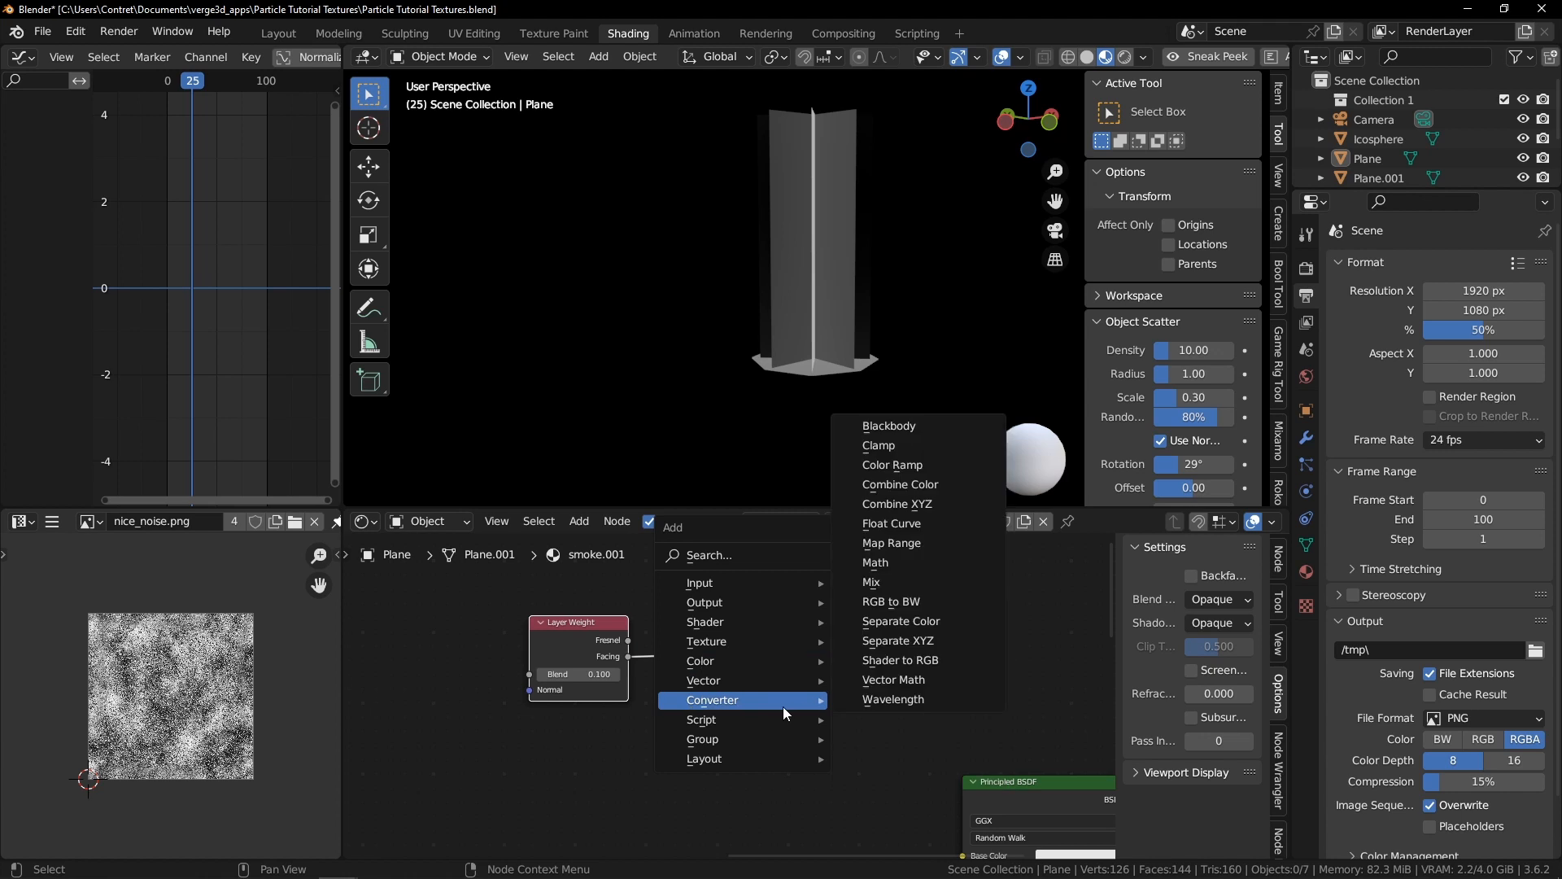
left_click(895, 562)
left_click(721, 663)
mouse_move(728, 651)
left_mouse_down()
mouse_move(705, 656)
mouse_move(730, 666)
left_mouse_up()
left_click(764, 615)
left_click(754, 632)
left_click(775, 651)
key("Return")
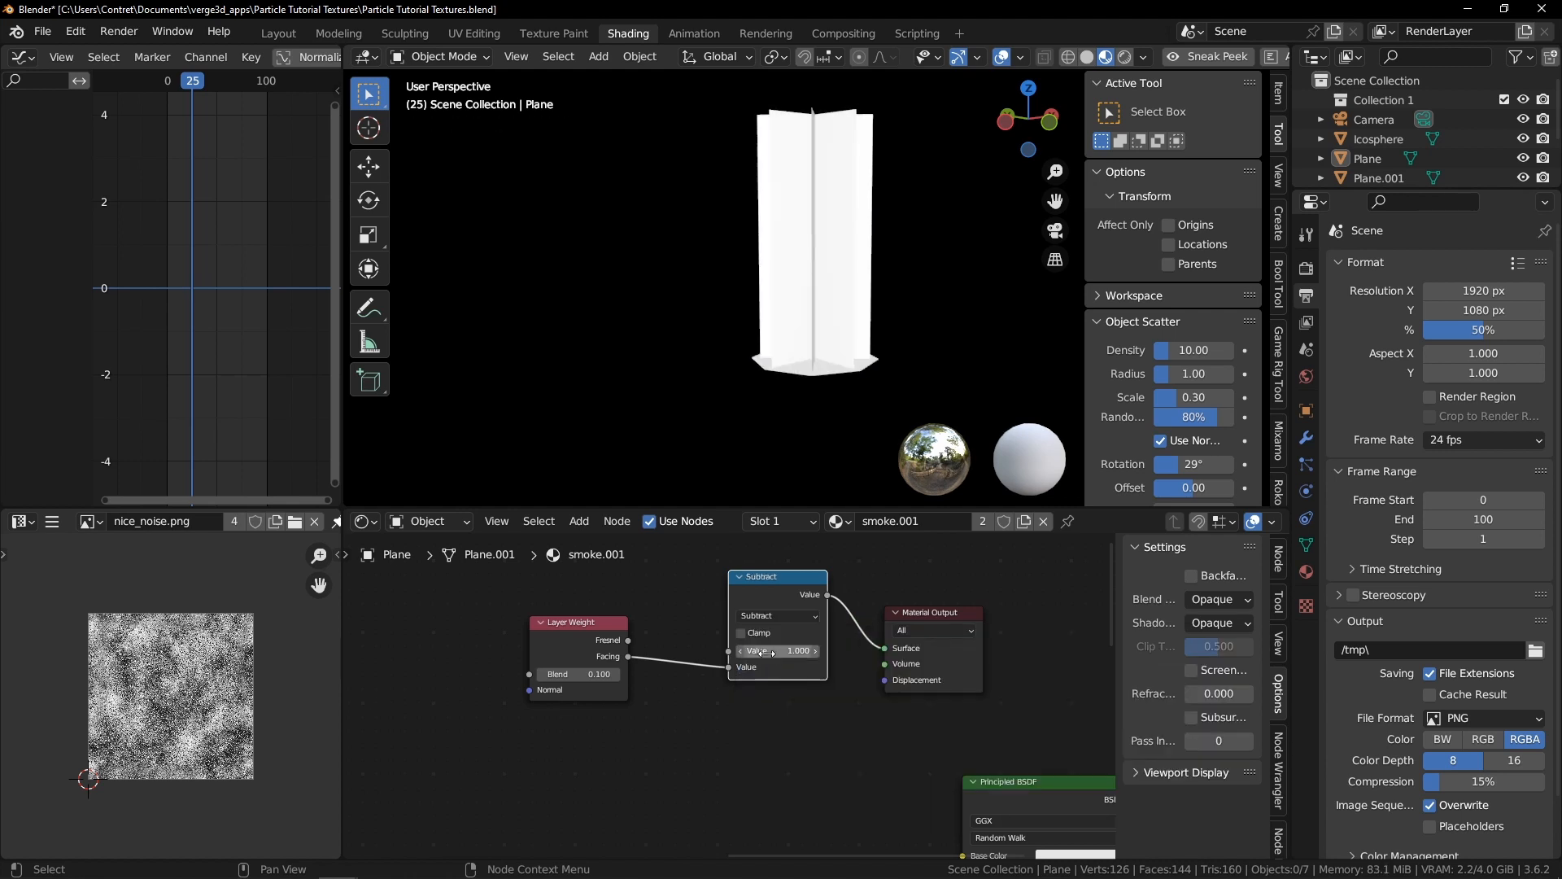
Set the Subtract value to 0.230 and the Layer Weight blend to 0.200
middle_click_drag(869, 376, 862, 333)
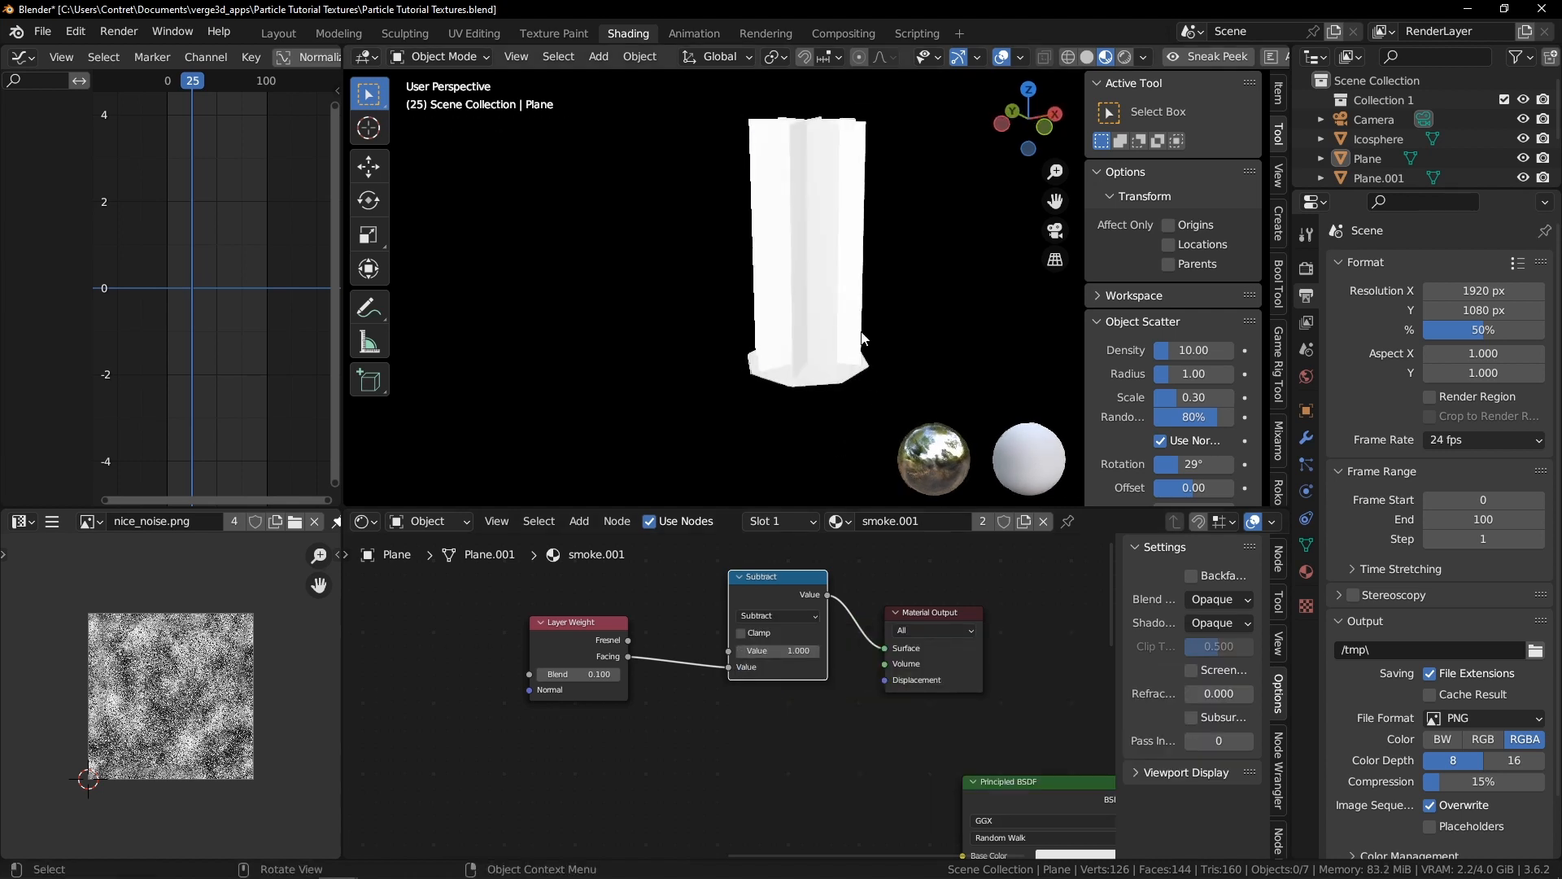
mouse_move(570, 674)
left_mouse_down()
mouse_move(813, 675)
mouse_move(570, 675)
left_mouse_up()
mouse_move(779, 650)
left_mouse_down()
mouse_move(704, 651)
mouse_move(721, 651)
left_mouse_up()
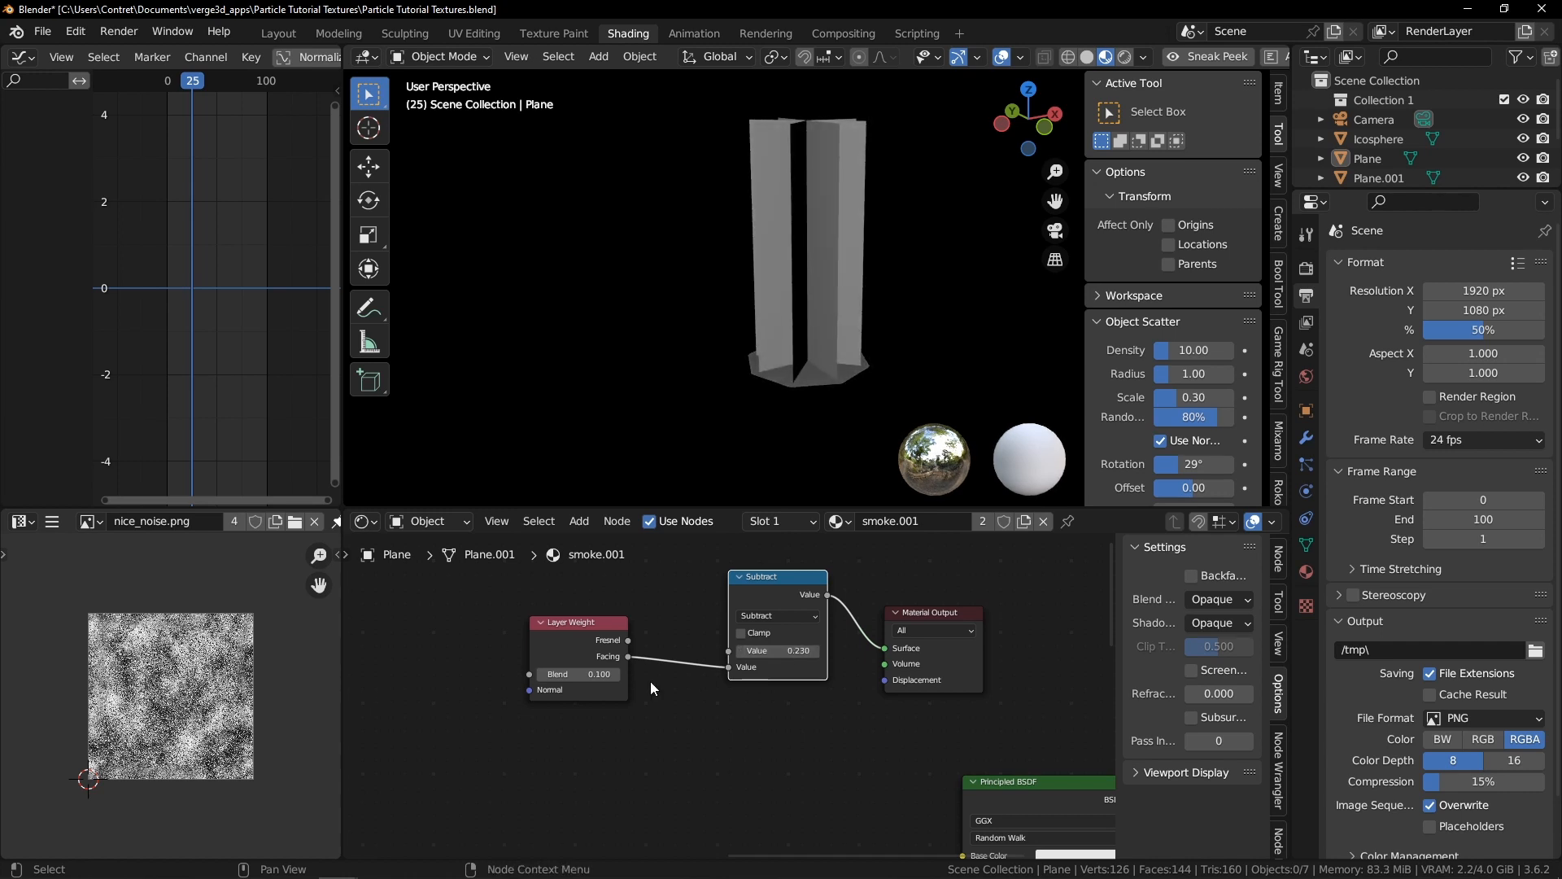
mouse_move(583, 674)
left_mouse_down("shift")
mouse_move(619, 674)
mouse_move(599, 673)
left_mouse_up("shift")
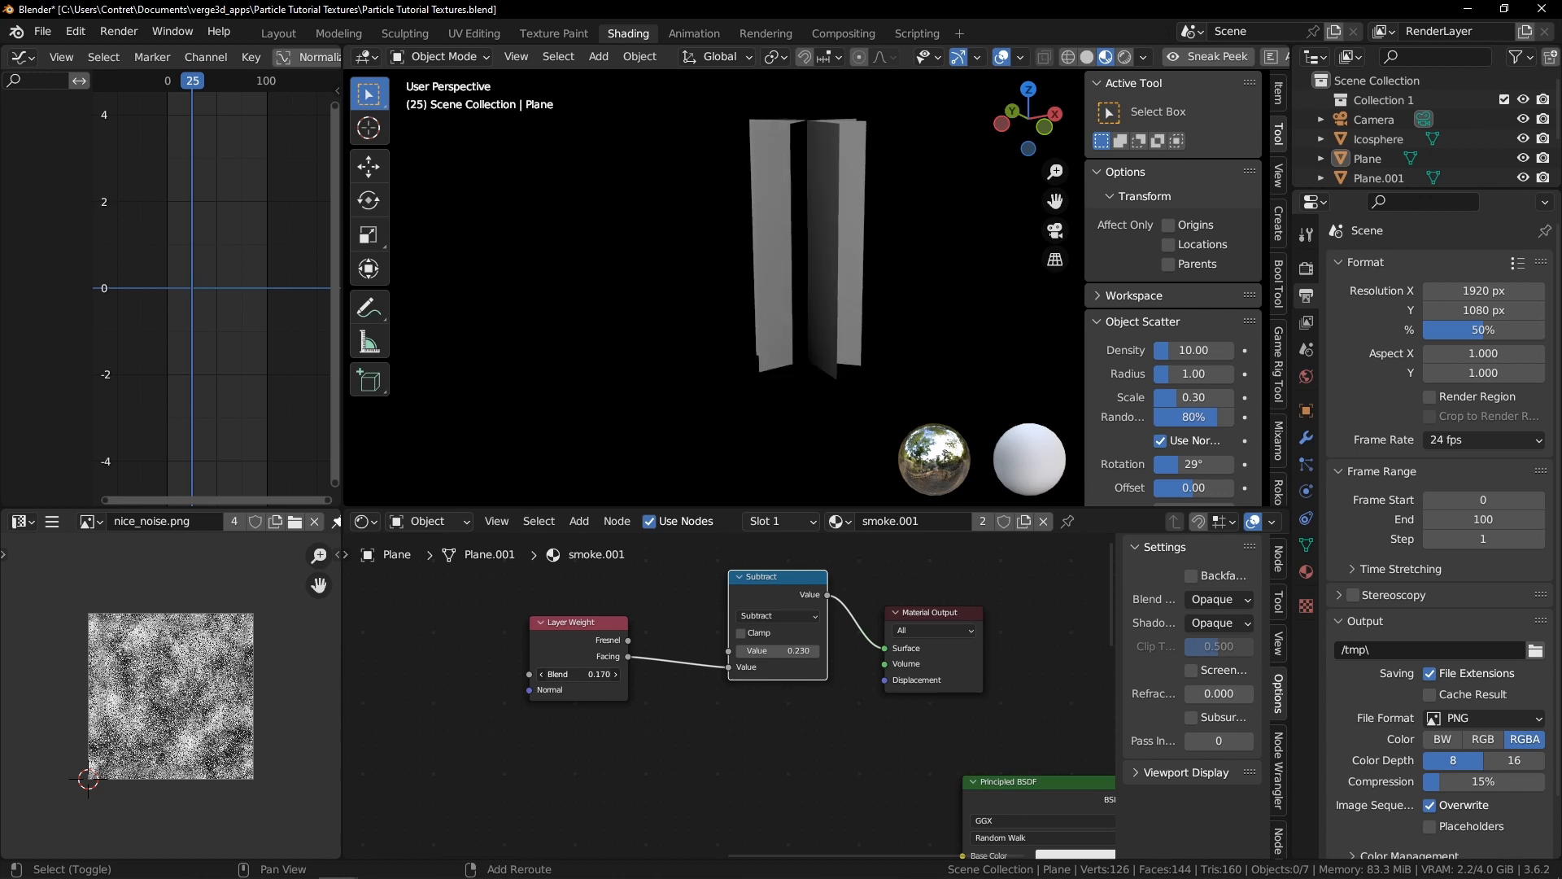
middle_click_drag(756, 305, 823, 236)
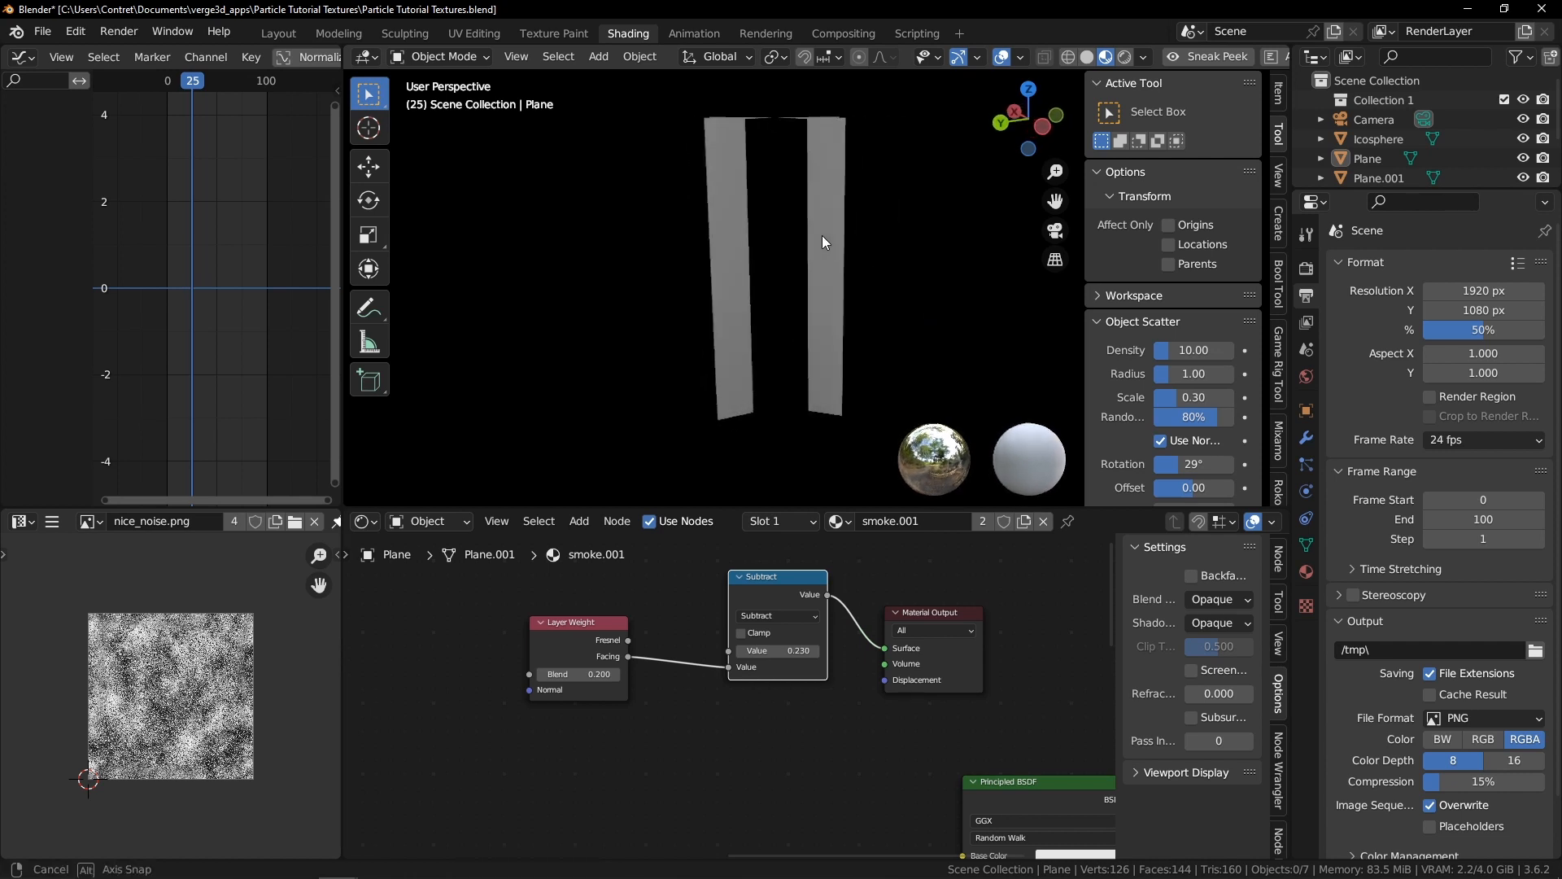
Delete the preview Material Output and move the Layer Weight and Subtract nodes next to the main smoke node tree
middle_click_drag(767, 133, 687, 163)
scroll(745, 584, "down", 1)
scroll(716, 626, "down", 4)
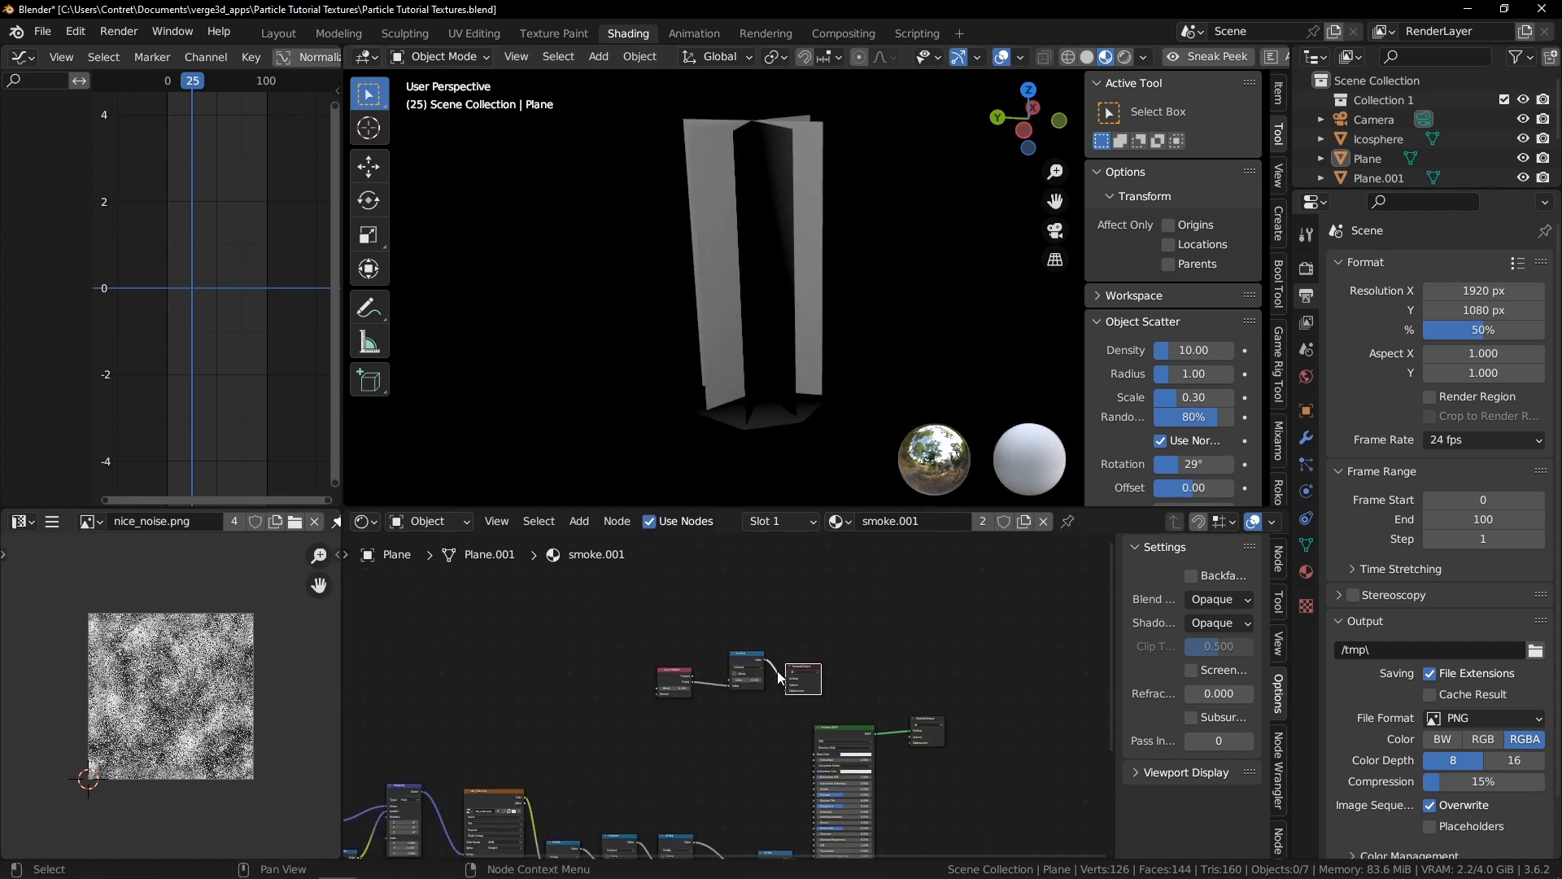
key("x")
middle_click_drag(637, 629, 663, 573)
middle_click_drag(781, 643, 782, 557)
key("g")
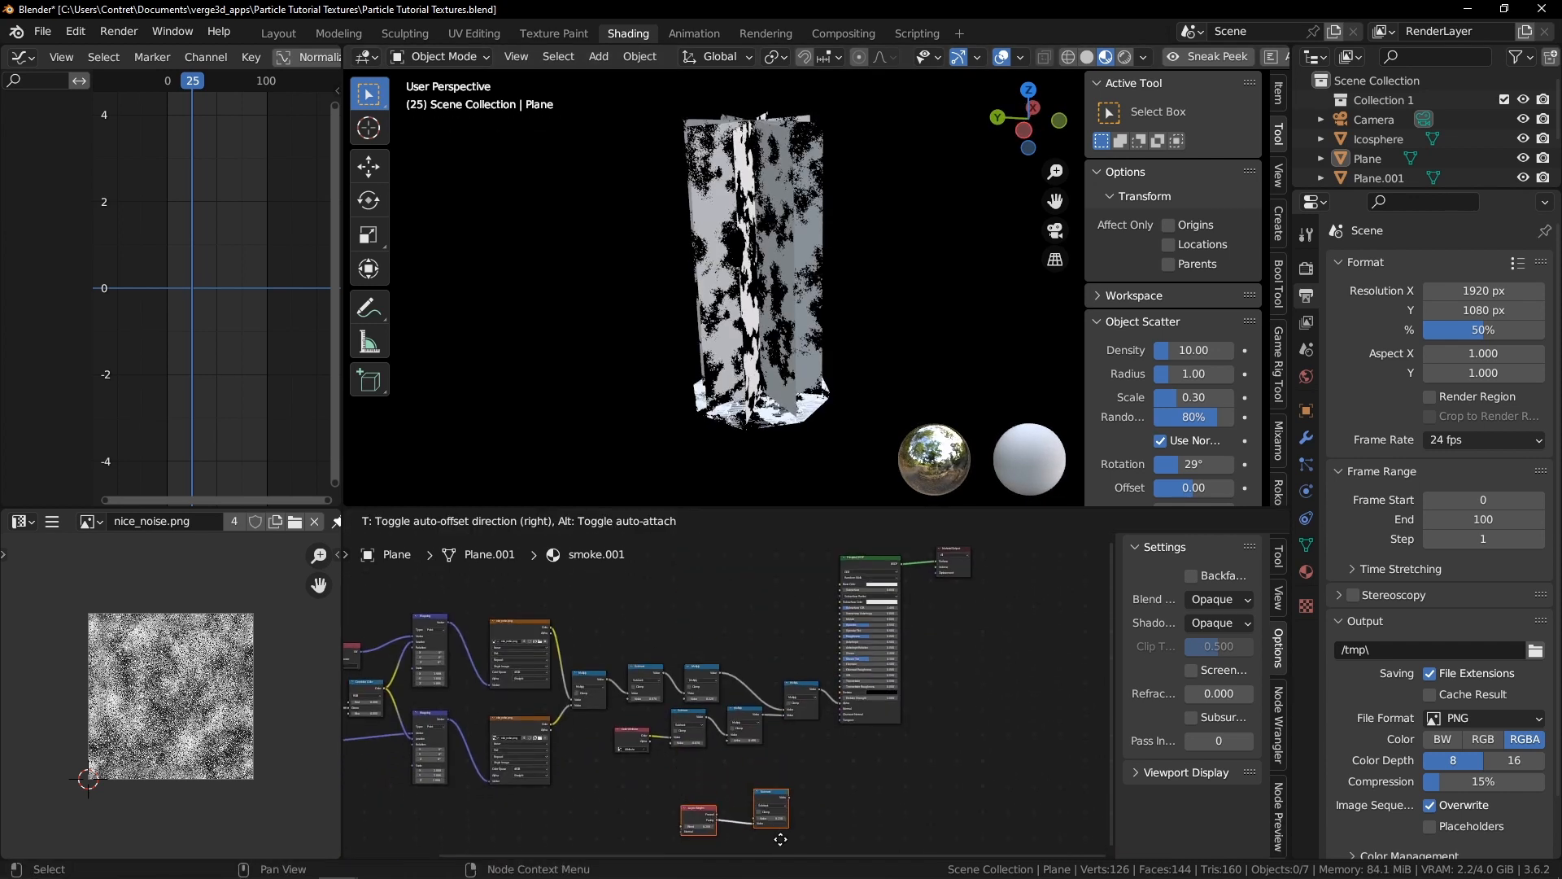
left_click(783, 843)
Set the material's blend mode back to Alpha Blend
scroll(869, 690, "up", 8)
middle_click_drag(909, 621, 871, 596)
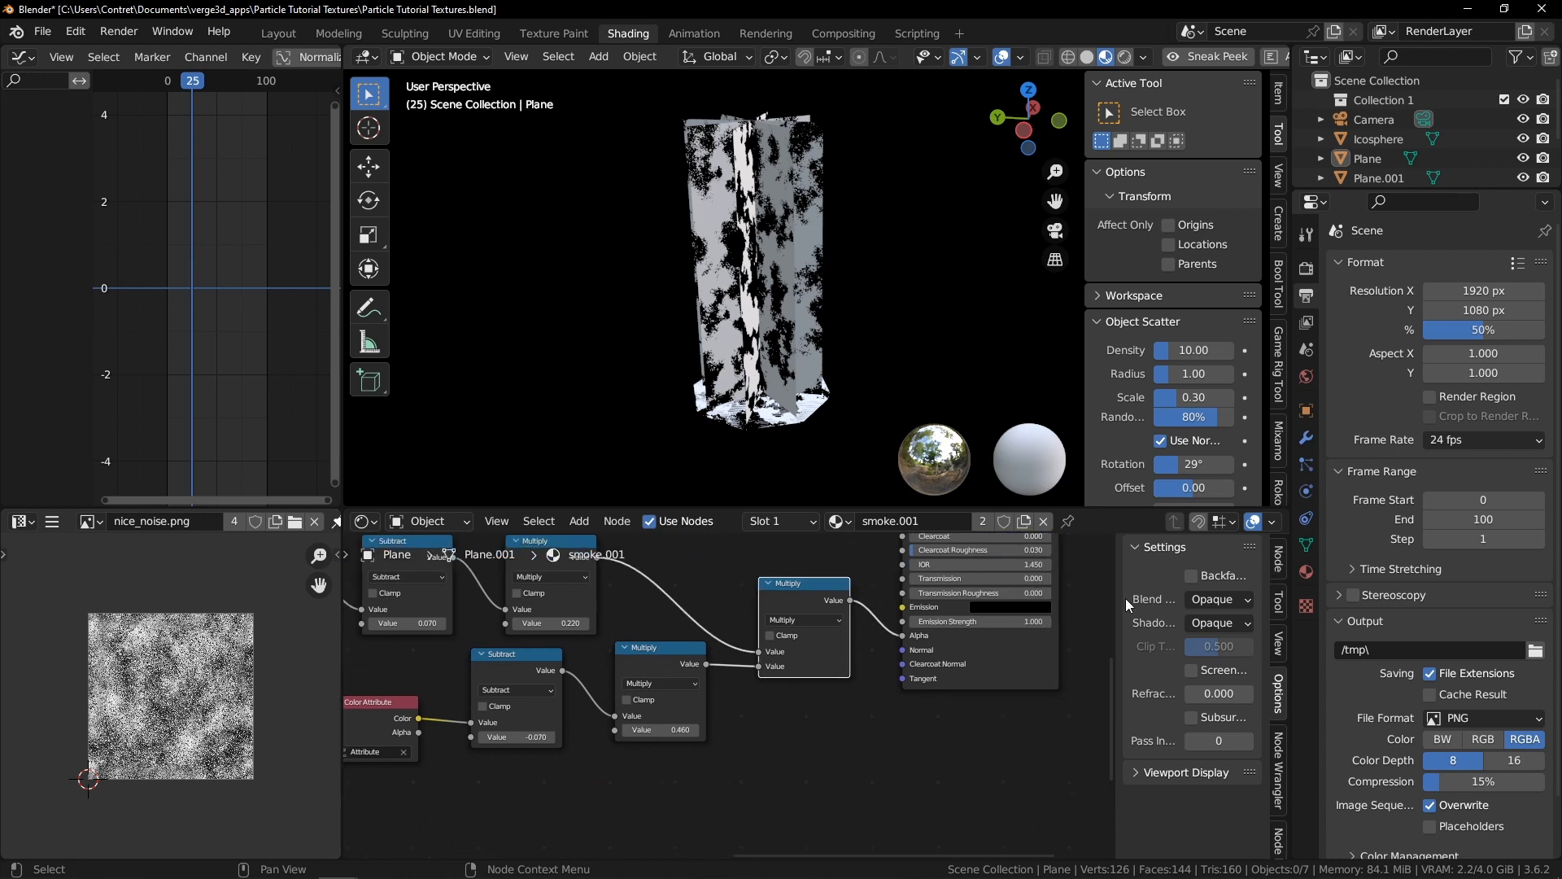
left_click(1229, 602)
left_click(1238, 686)
Insert a duplicate Multiply node into the shader's Alpha link and feed the Subtract output into it
key("shift+d")
left_click(902, 627)
scroll(902, 627, "down", 2)
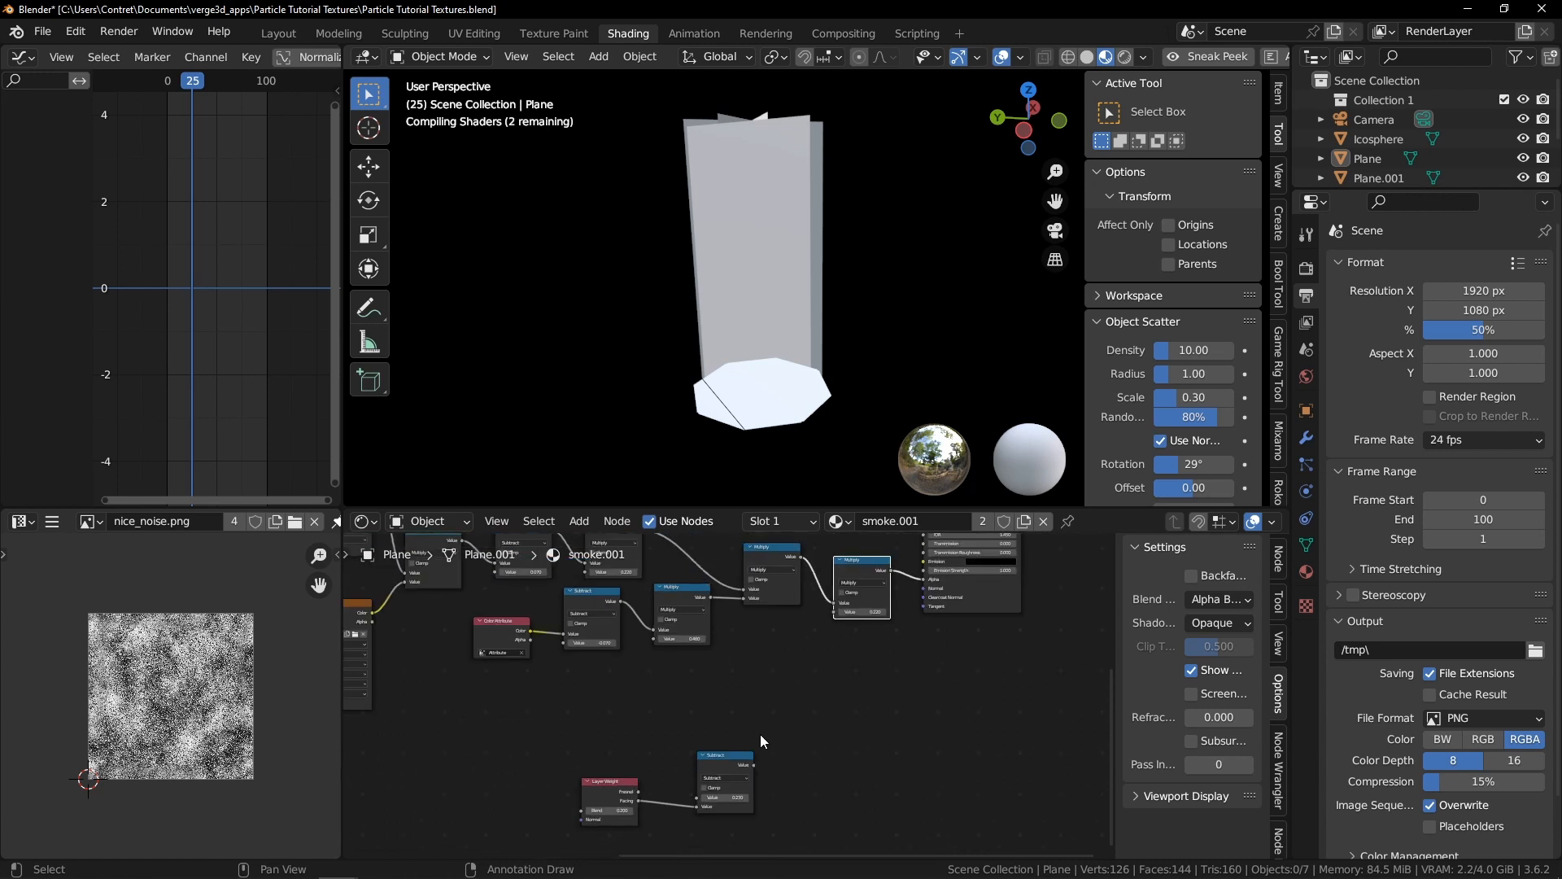
left_click_drag(755, 764, 831, 612)
Move the Layer Weight and Subtract nodes up closer to the rest of the smoke node tree
left_click_drag(543, 736, 716, 798)
key("g")
left_click(779, 666)
scroll(782, 664, "down", 2)
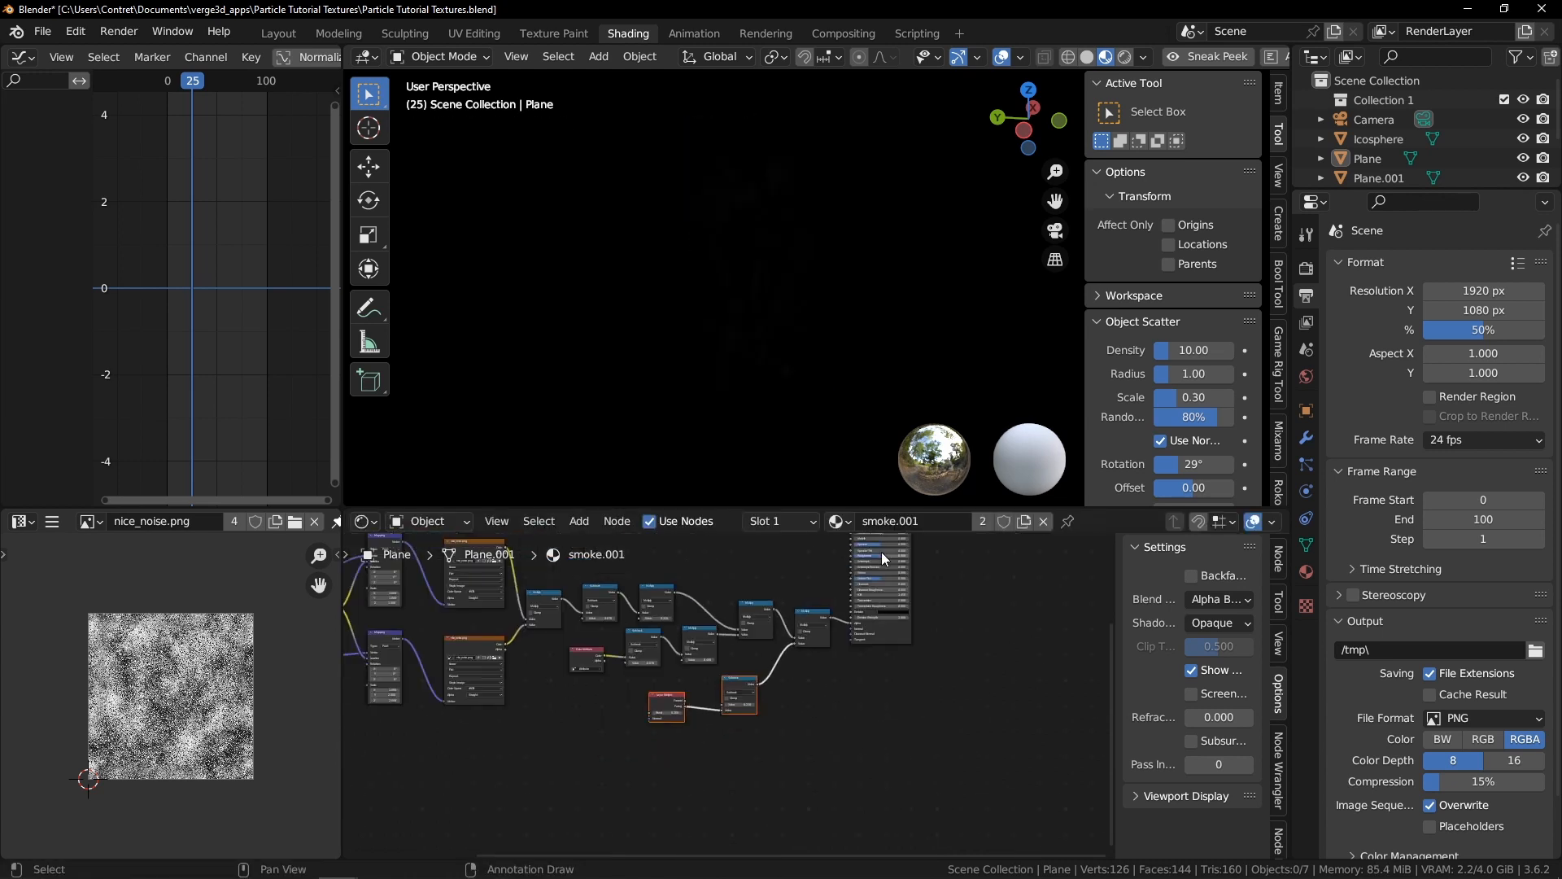
middle_click_drag(881, 552, 756, 745)
left_click_drag(844, 681, 841, 719)
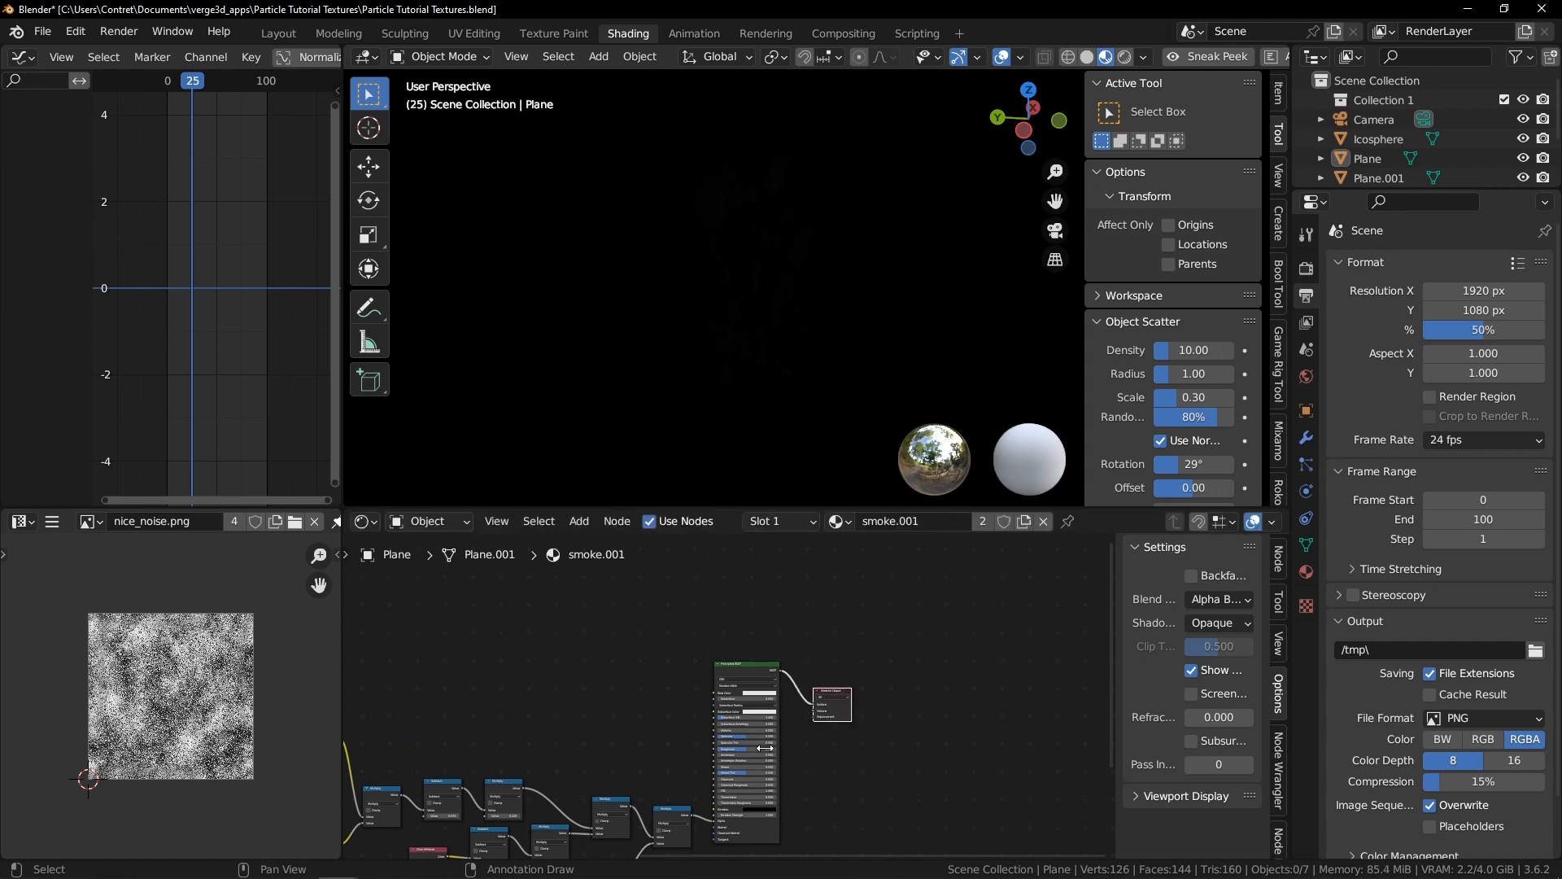
Switch viewport shading and play the animation to inspect the smoke planes in the viewport
middle_click_drag(844, 714, 852, 648)
mouse_move(709, 262)
middle_mouse_down()
mouse_move(662, 294)
mouse_move(697, 307)
middle_mouse_up()
left_click(743, 313)
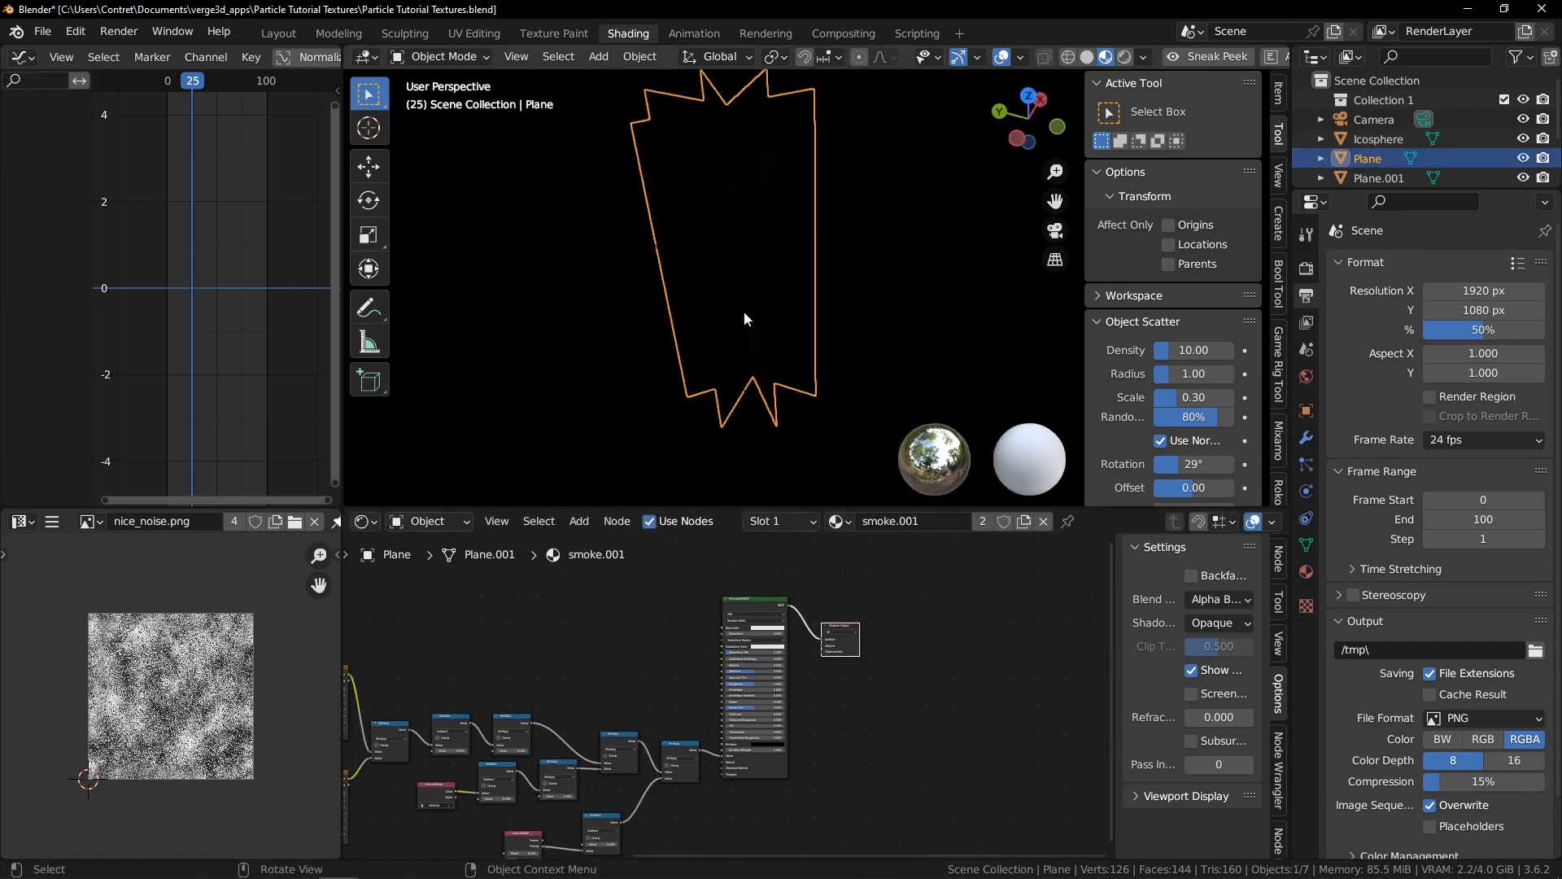
key("z")
left_click(886, 306)
key("z")
left_click(783, 313)
scroll(691, 682, "up", 3)
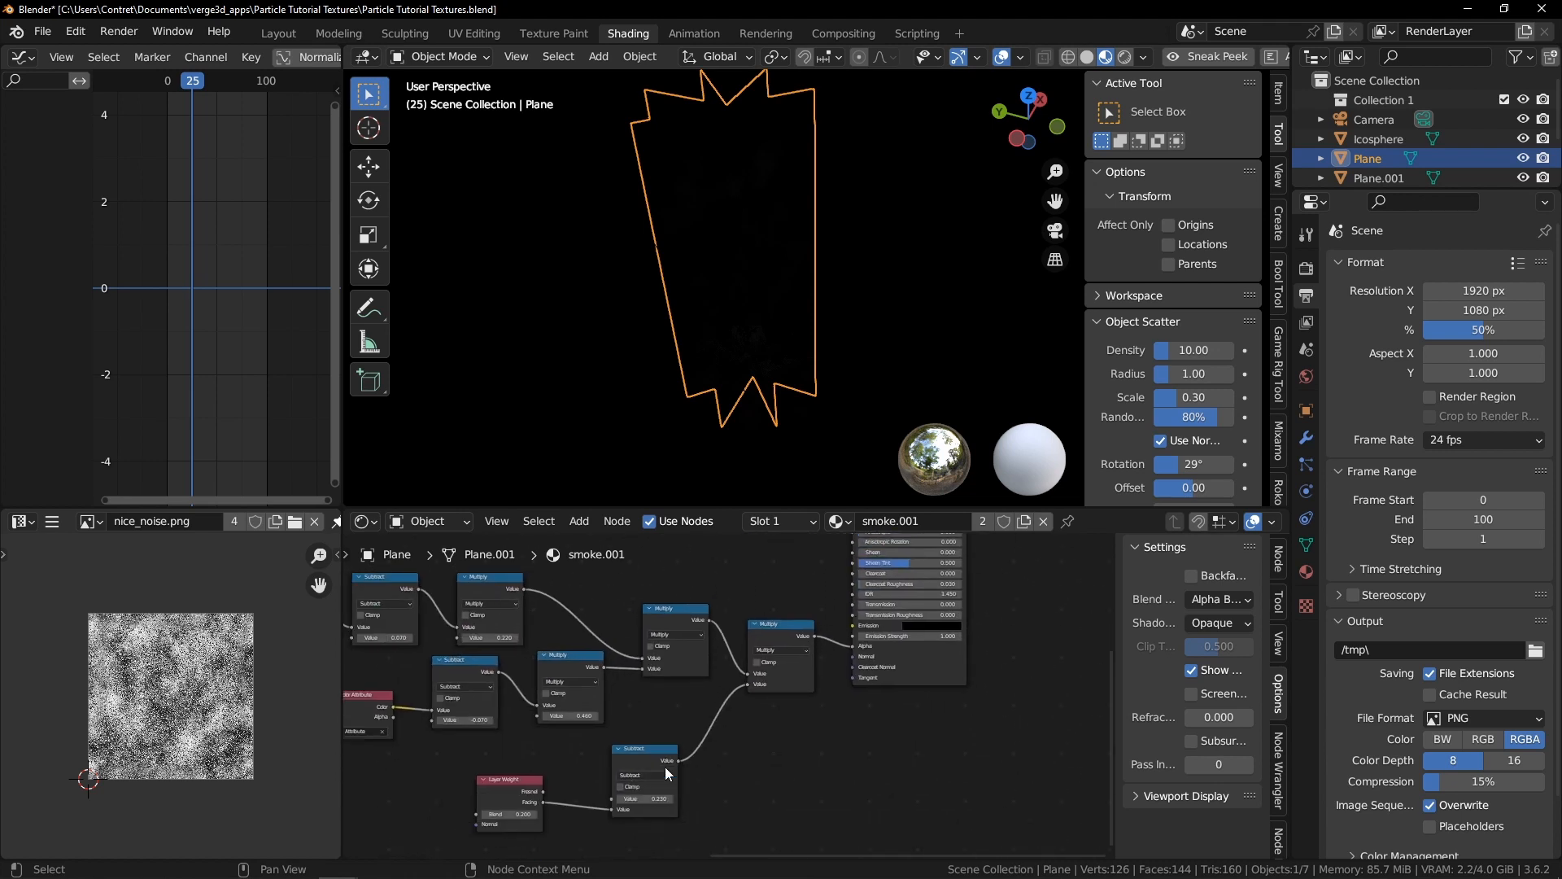
scroll(666, 768, "up", 2)
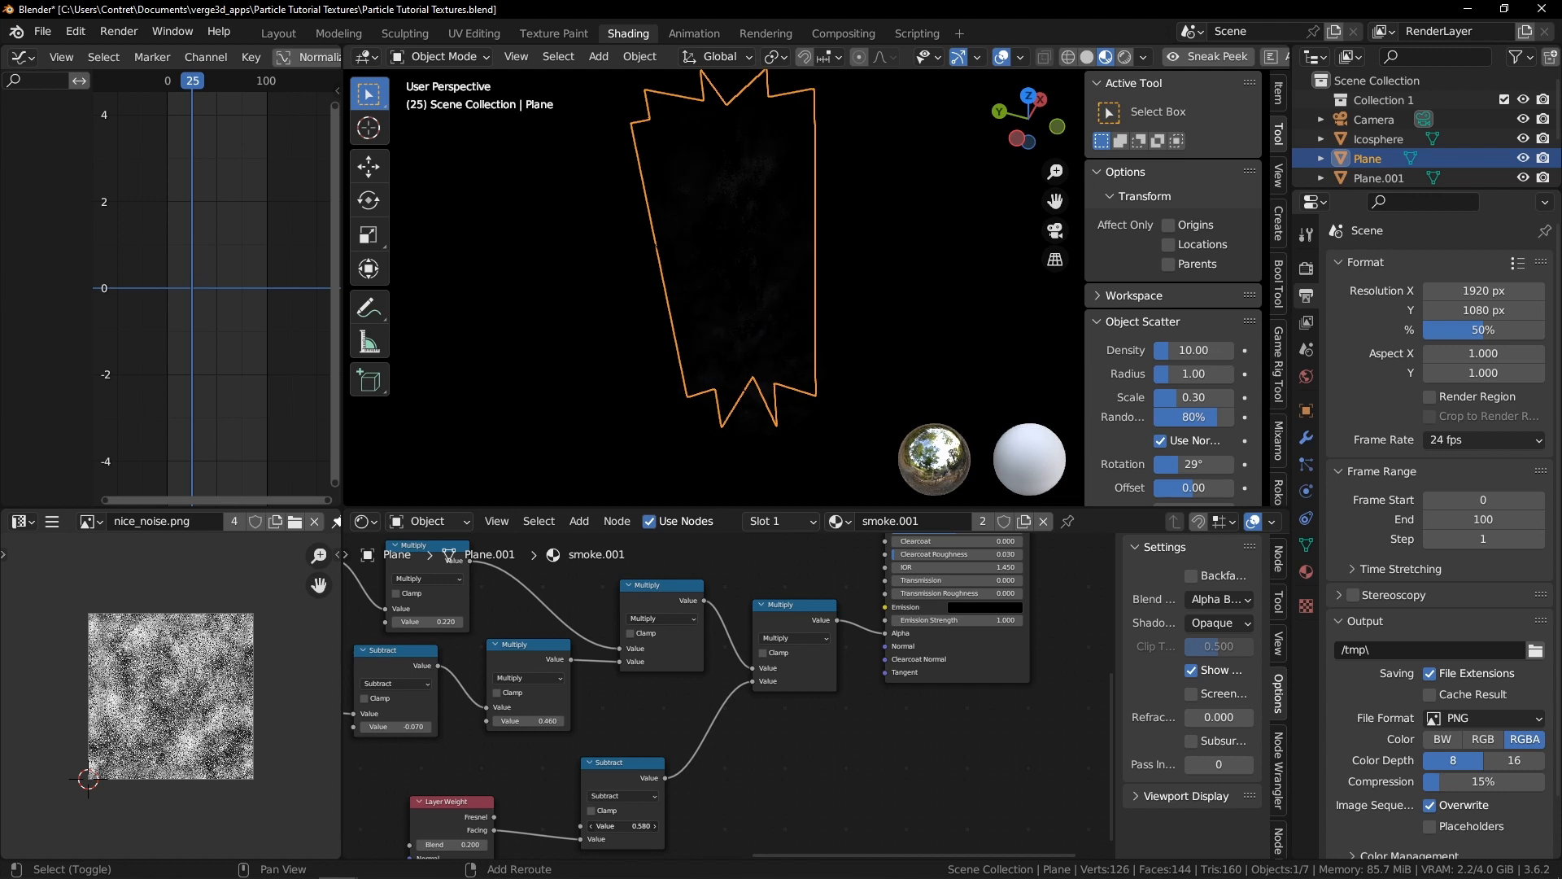
left_click(828, 389)
middle_click_drag(828, 389, 773, 319)
key("ctrl+space")
mouse_move(625, 330)
middle_mouse_down()
mouse_move(725, 322)
mouse_move(687, 349)
mouse_move(836, 369)
mouse_move(764, 372)
mouse_move(770, 412)
mouse_move(736, 407)
mouse_move(797, 402)
mouse_move(844, 439)
mouse_move(801, 436)
mouse_move(879, 426)
mouse_move(760, 426)
mouse_move(749, 485)
mouse_move(768, 544)
mouse_move(819, 530)
middle_mouse_up()
key("space")
key("ctrl+space")
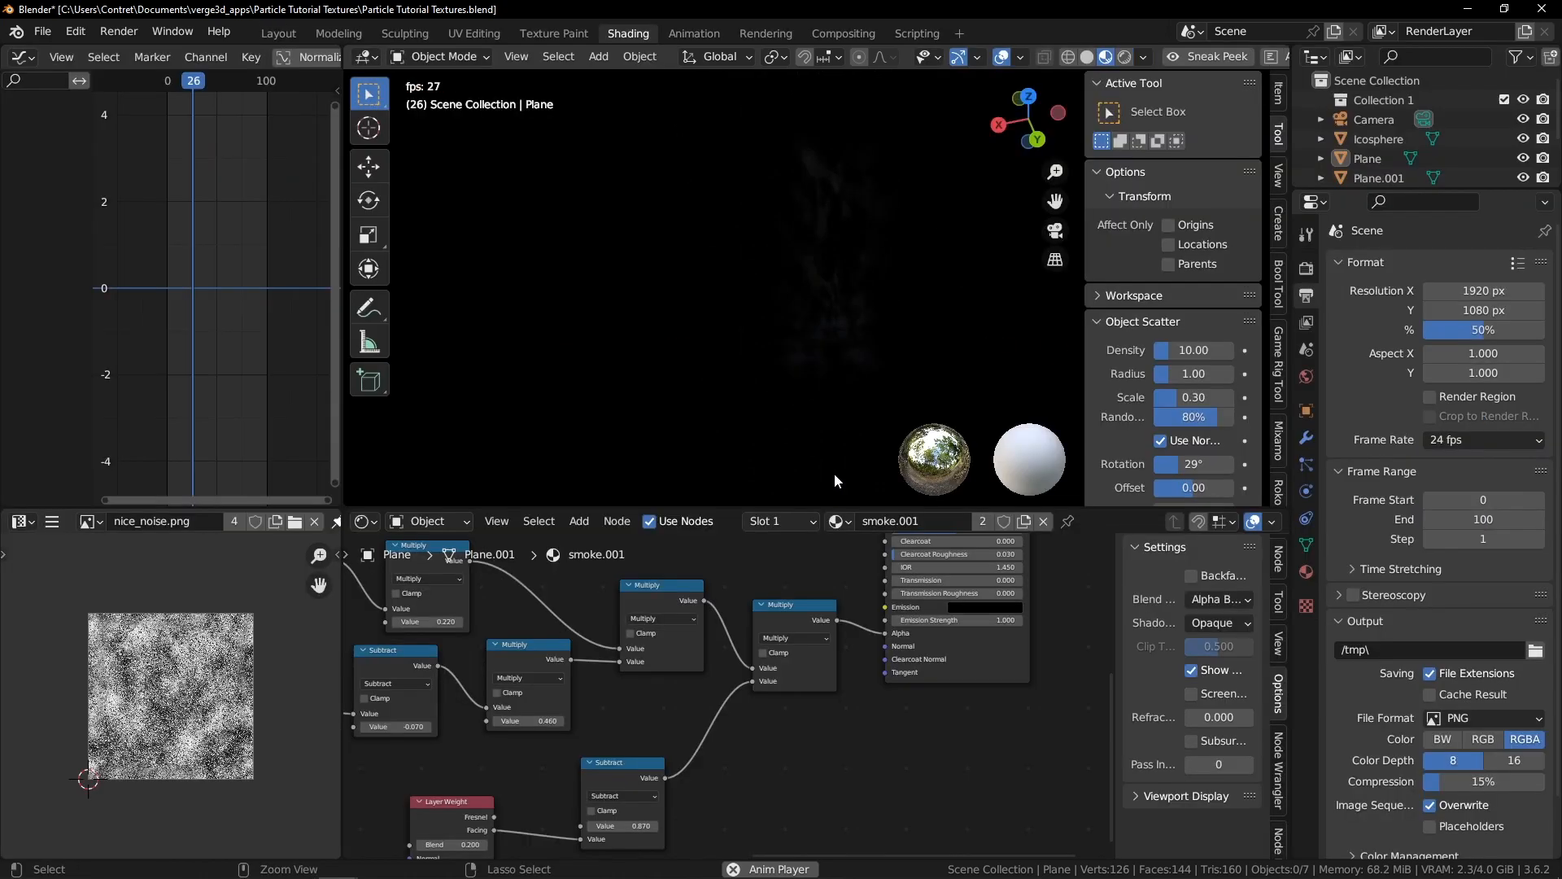
Duplicate the Material Output next to the Subtract node and connect the Subtract output to its Surface to preview the facing mask
middle_click_drag(622, 777, 896, 609)
scroll(896, 608, "up", 7)
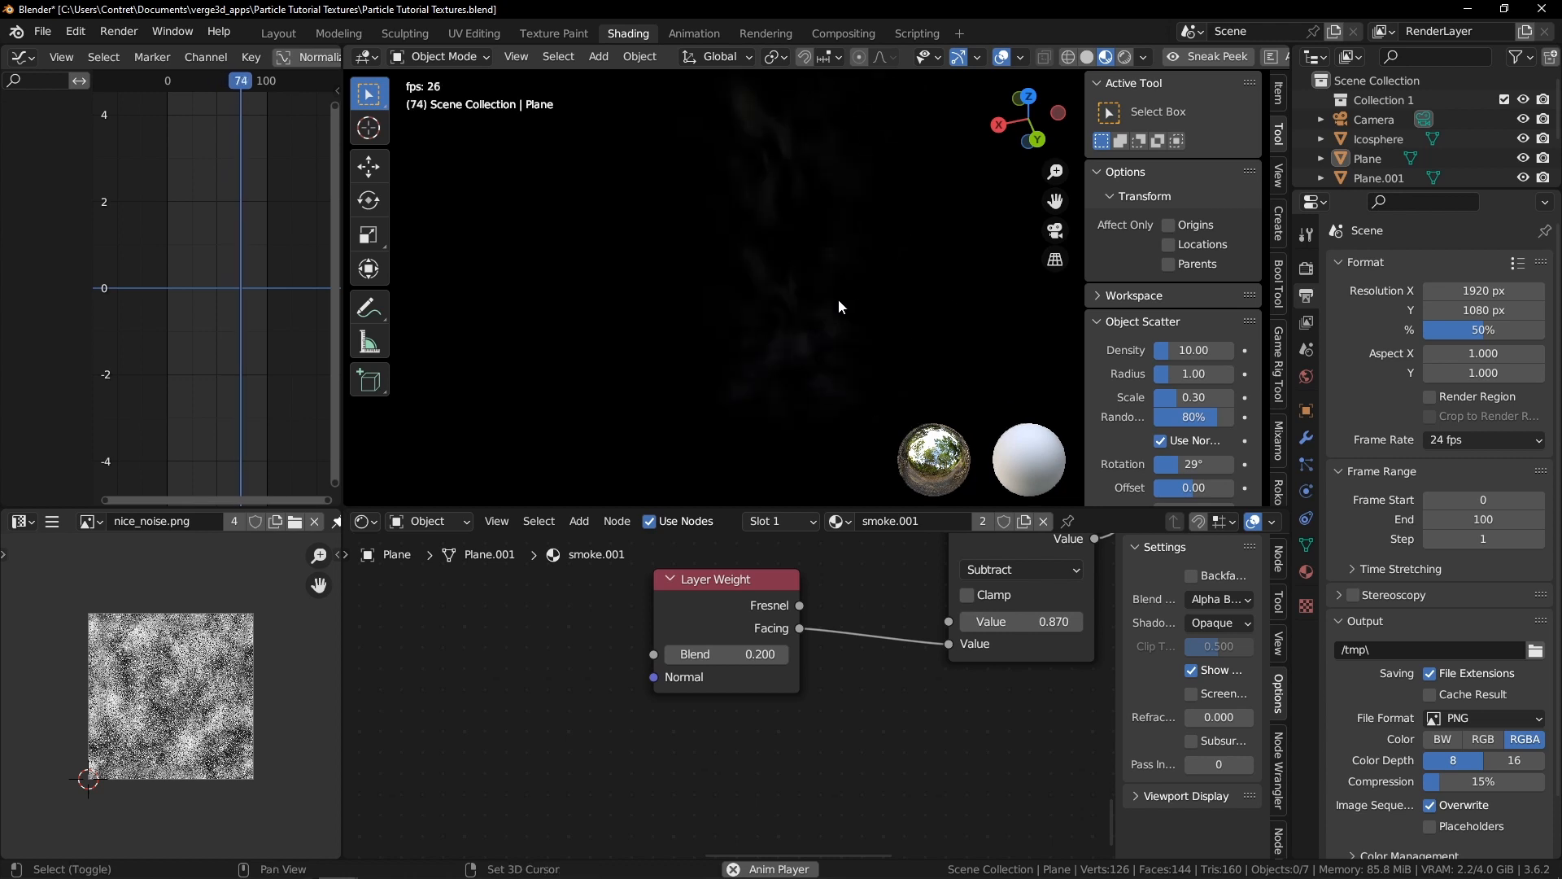
scroll(805, 651, "down", 7)
scroll(810, 660, "up", 1)
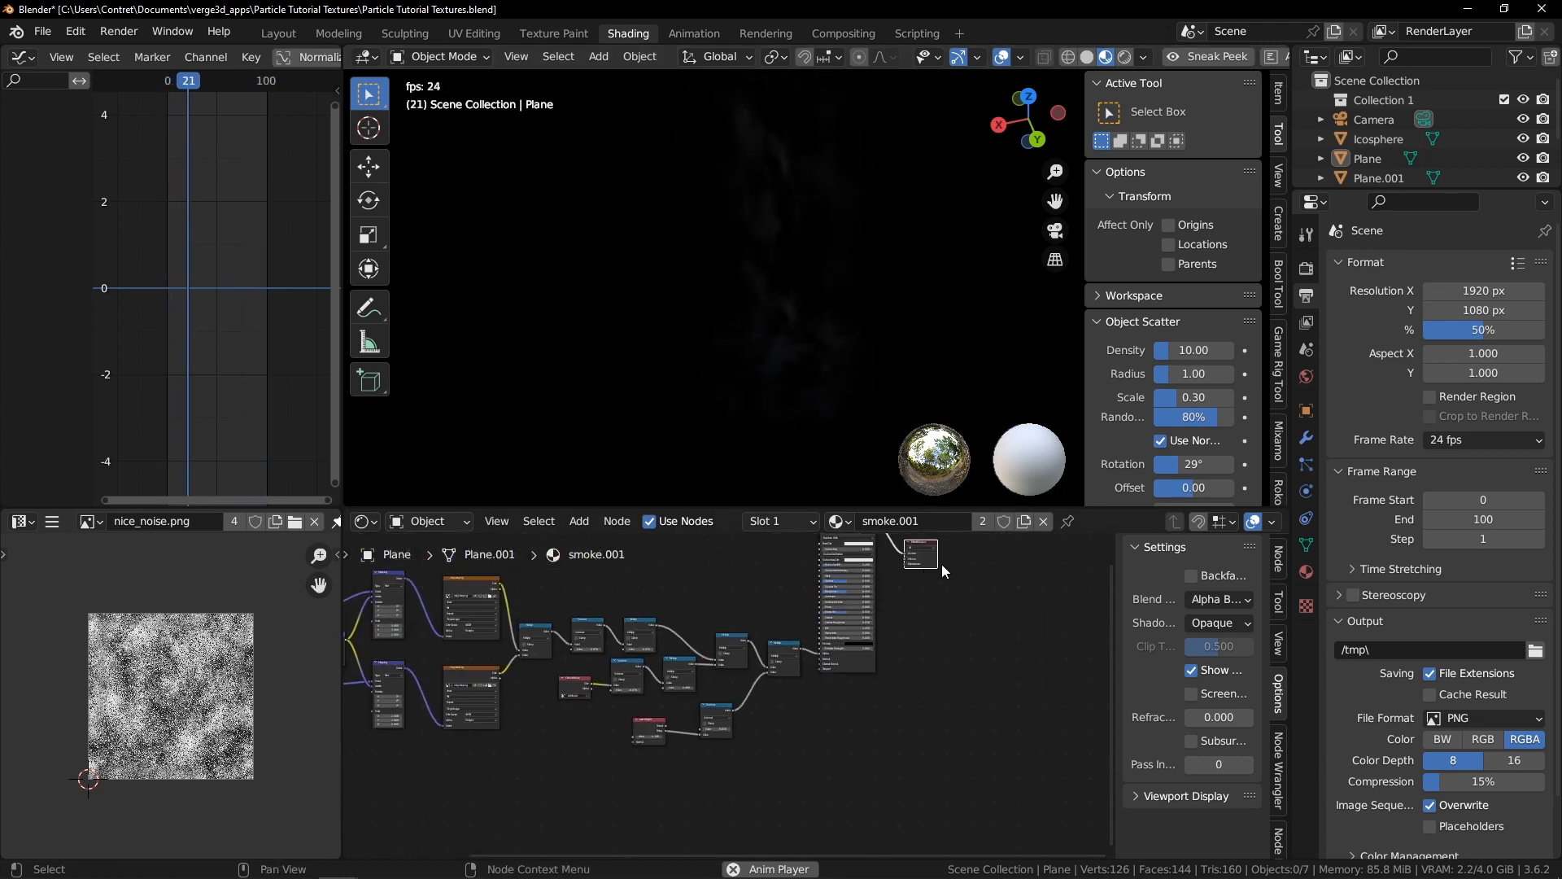
key("shift+d")
left_click(773, 746)
scroll(804, 647, "up", 3)
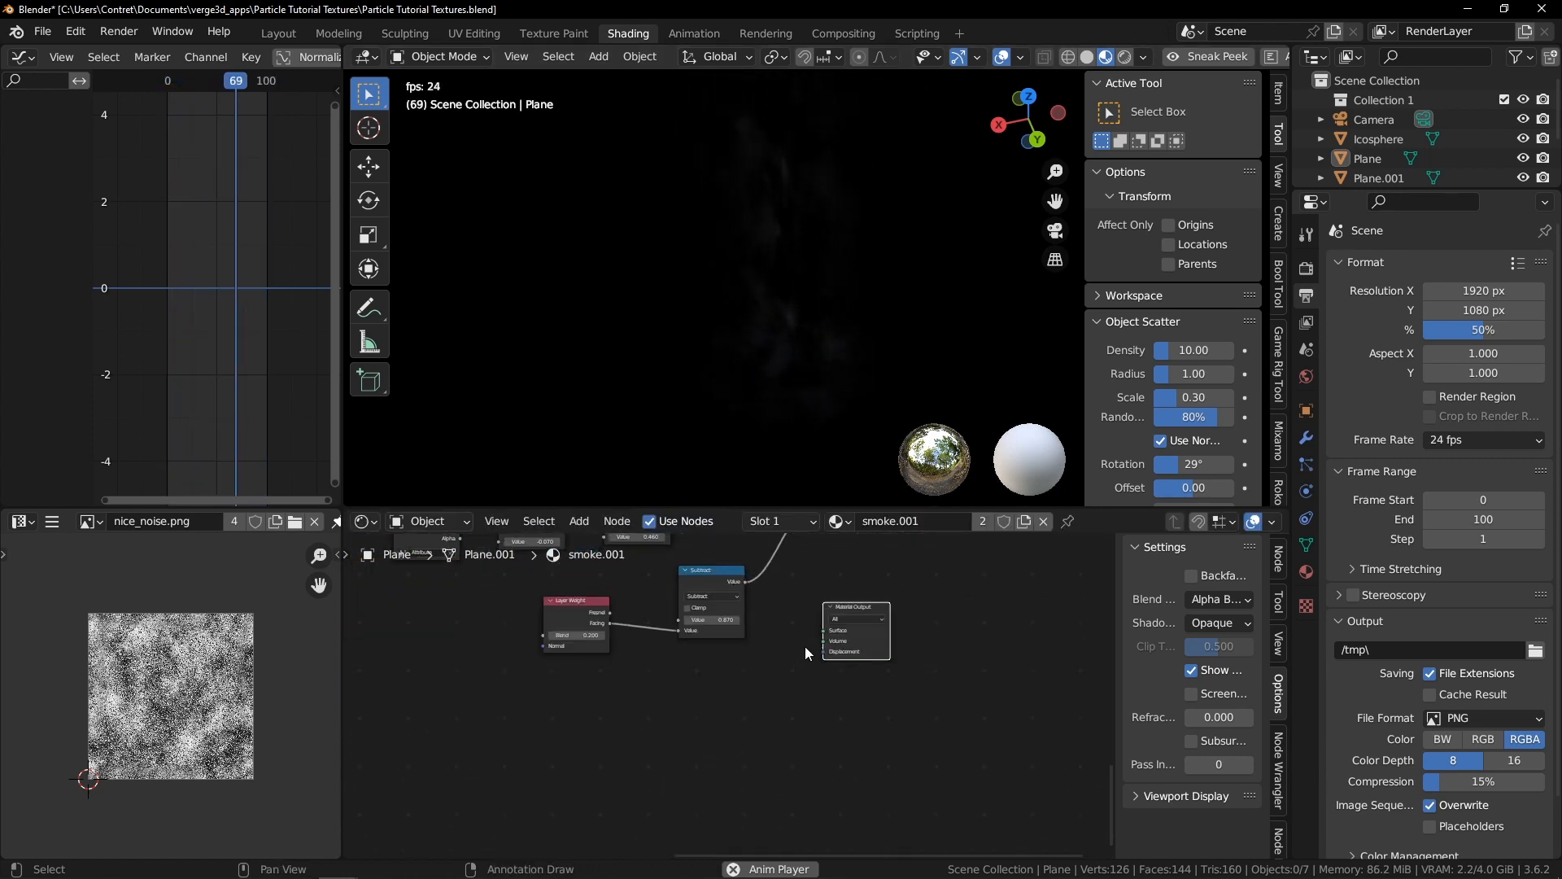
left_click_drag(743, 582, 853, 607)
Set the material's blend mode to Opaque and raise the Layer Weight blend to 0.700 while previewing the mask
middle_click_drag(816, 337, 854, 297)
scroll(837, 294, "down", 4)
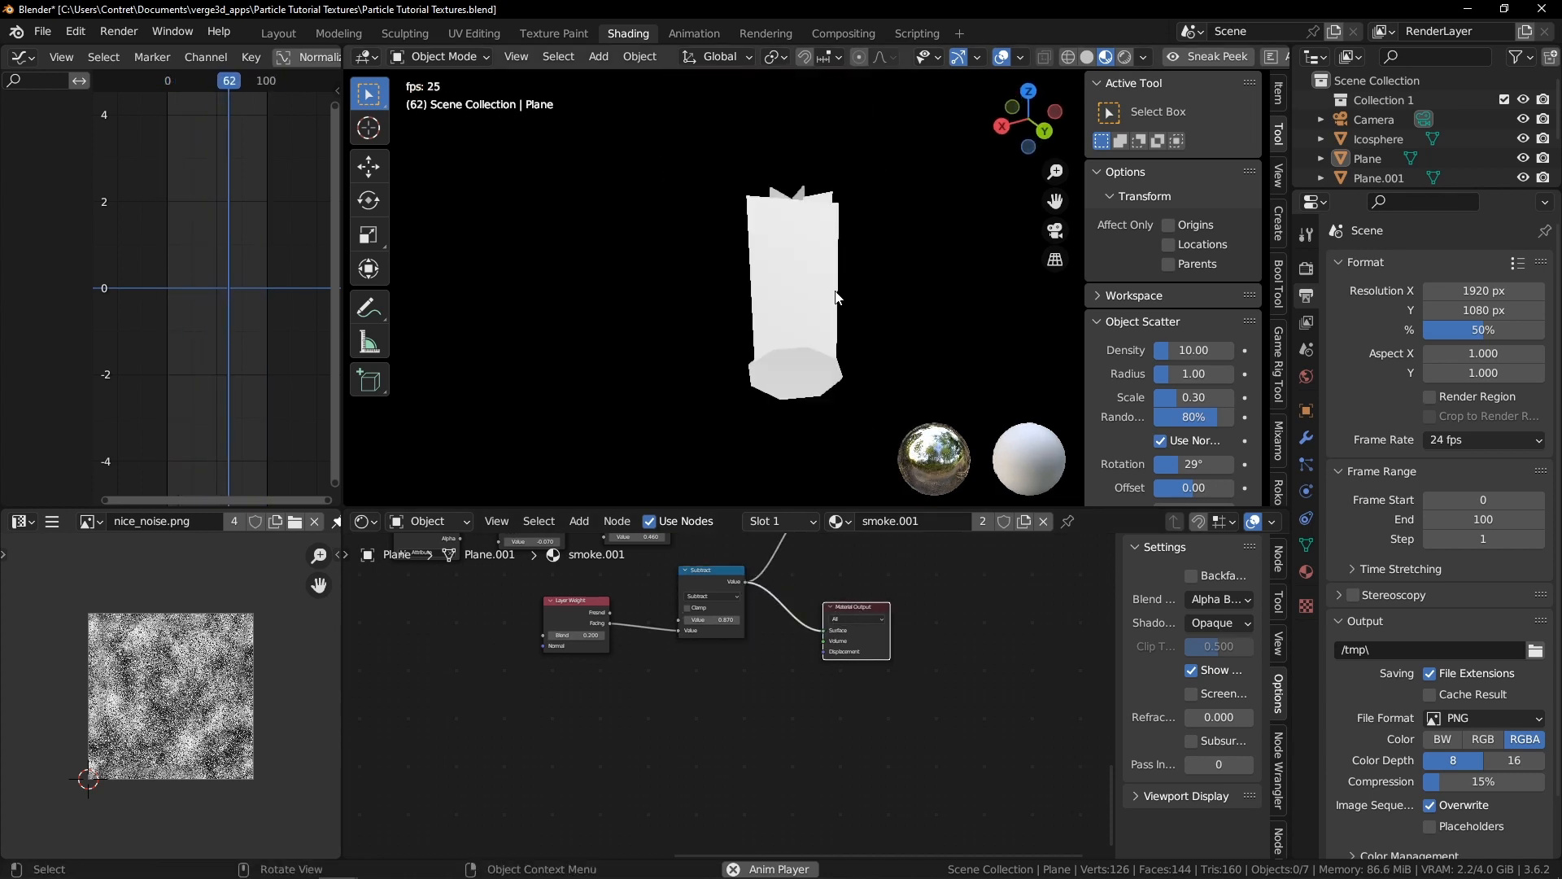
scroll(818, 287, "up", 1)
left_click(1218, 599)
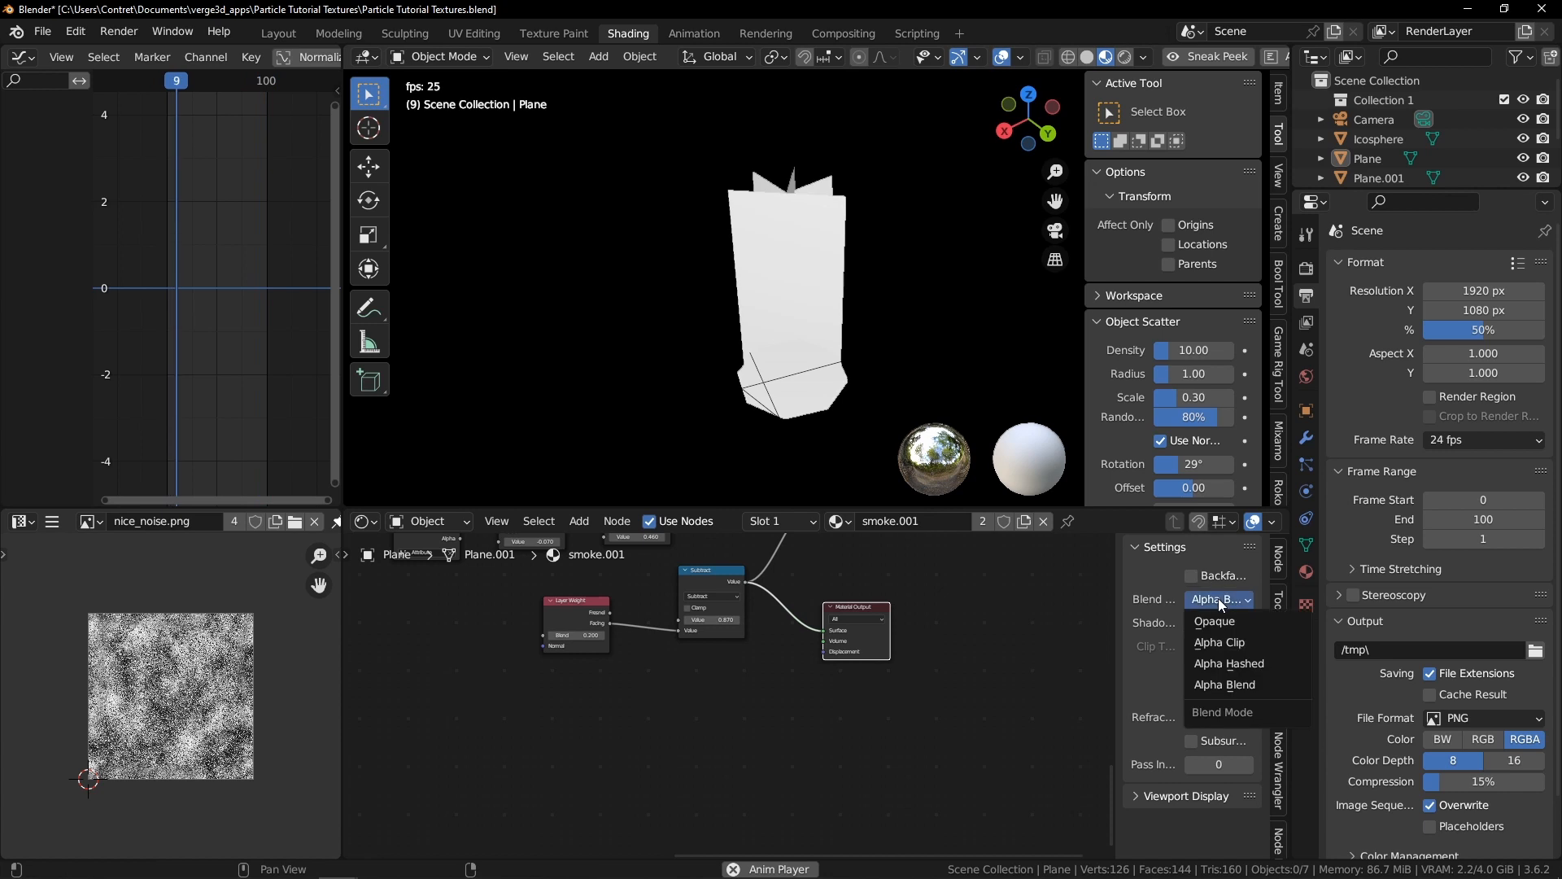
left_click(1219, 623)
mouse_move(802, 297)
middle_mouse_down()
mouse_move(846, 285)
mouse_move(801, 321)
middle_mouse_up()
key("space")
scroll(734, 617, "up", 4)
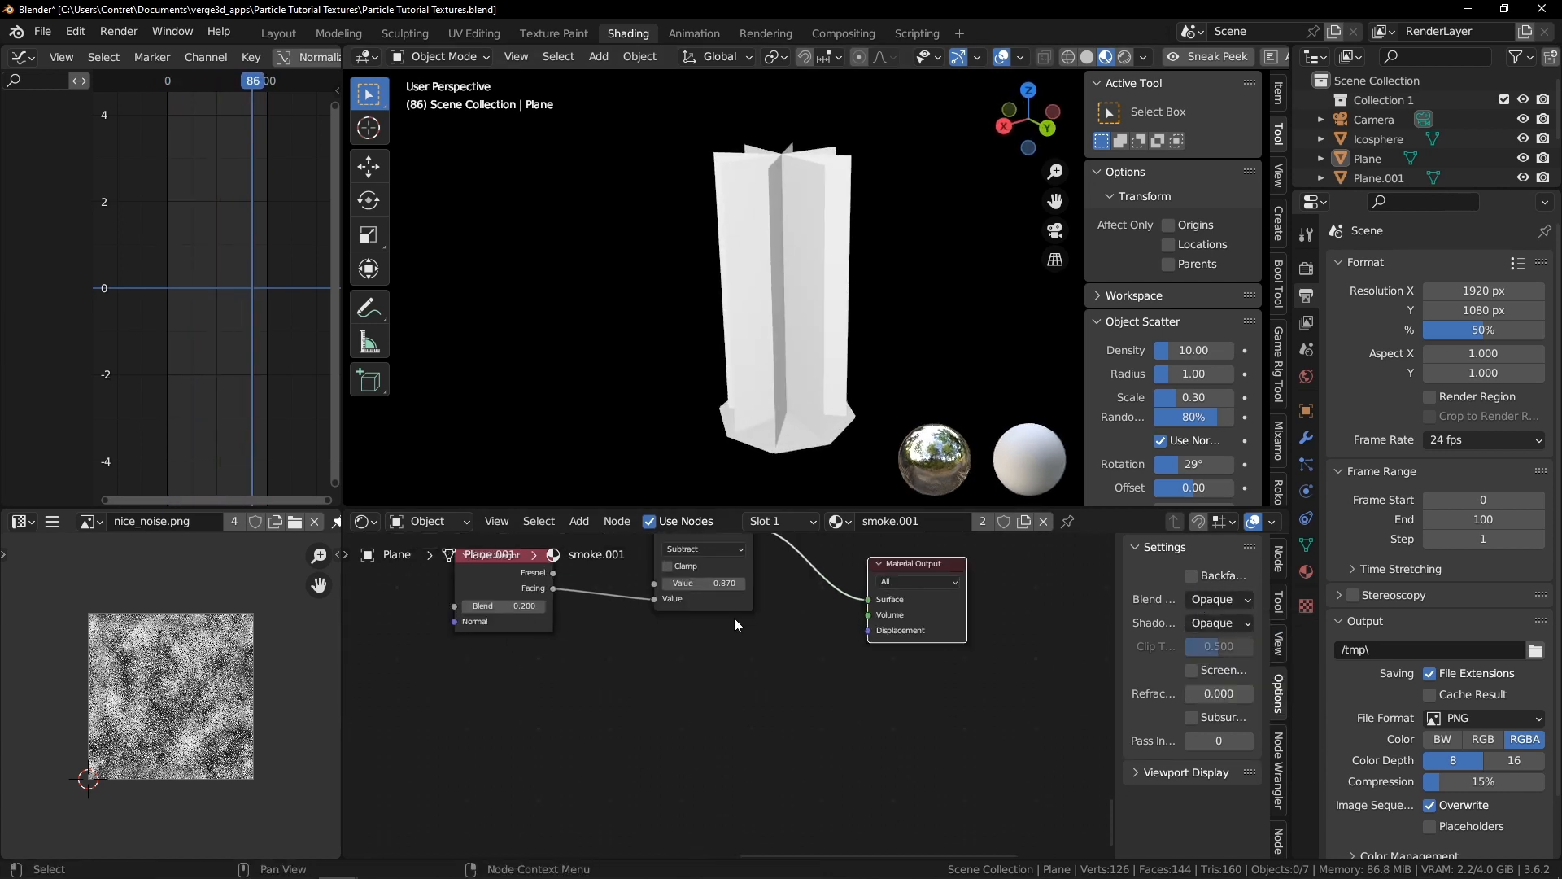
left_click_drag(556, 712, 635, 712, "shift")
middle_click_drag(765, 330, 876, 482)
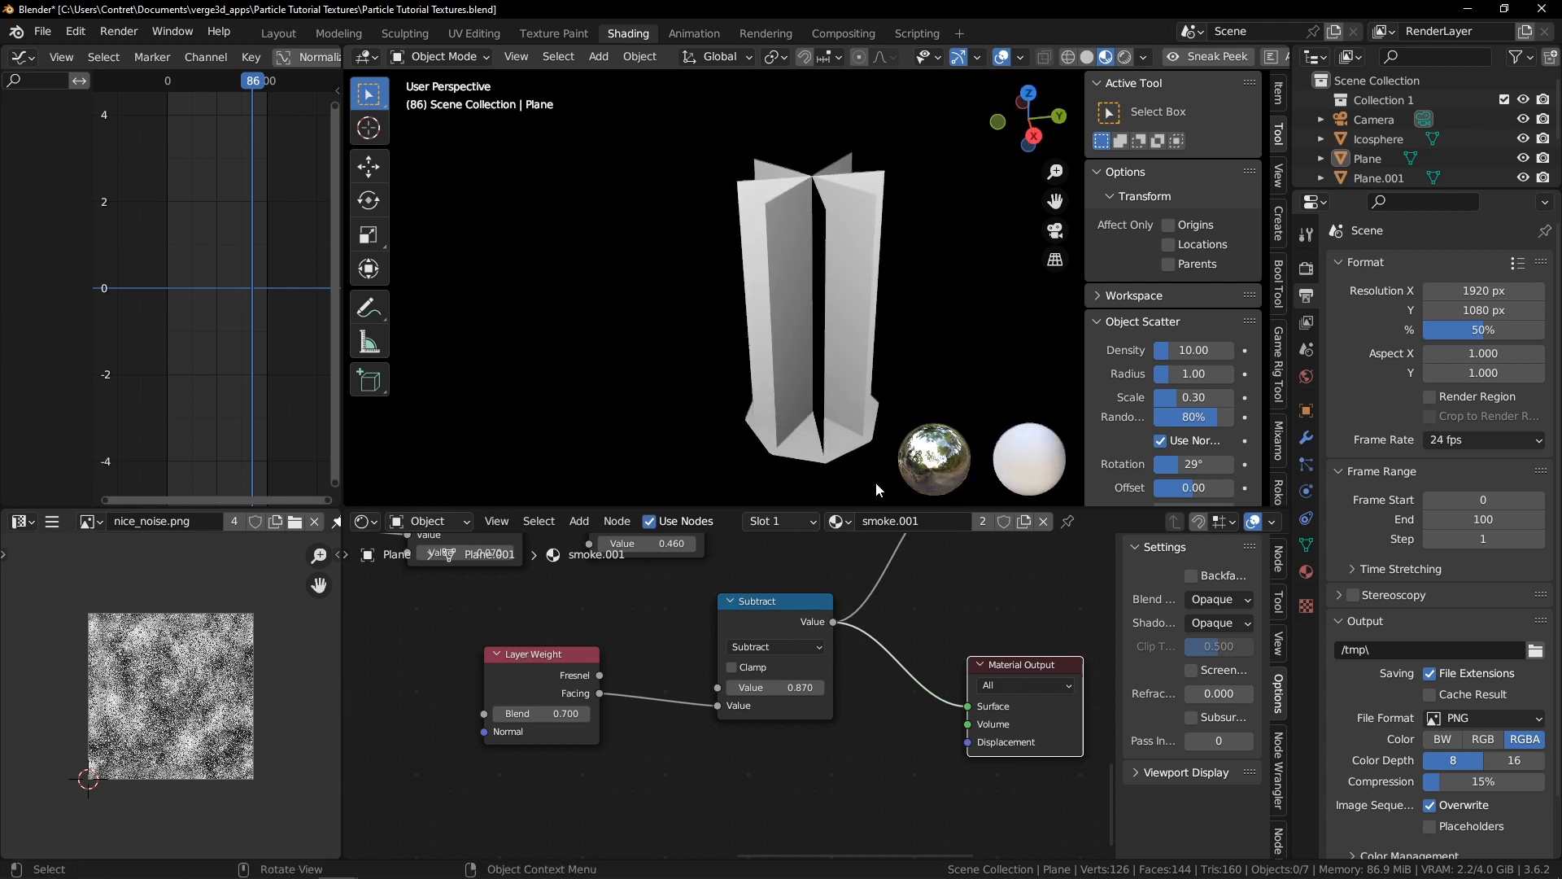
Make the main Material Output active again and set the blend mode back to Alpha Blend
scroll(781, 651, "down", 6)
left_click(824, 600)
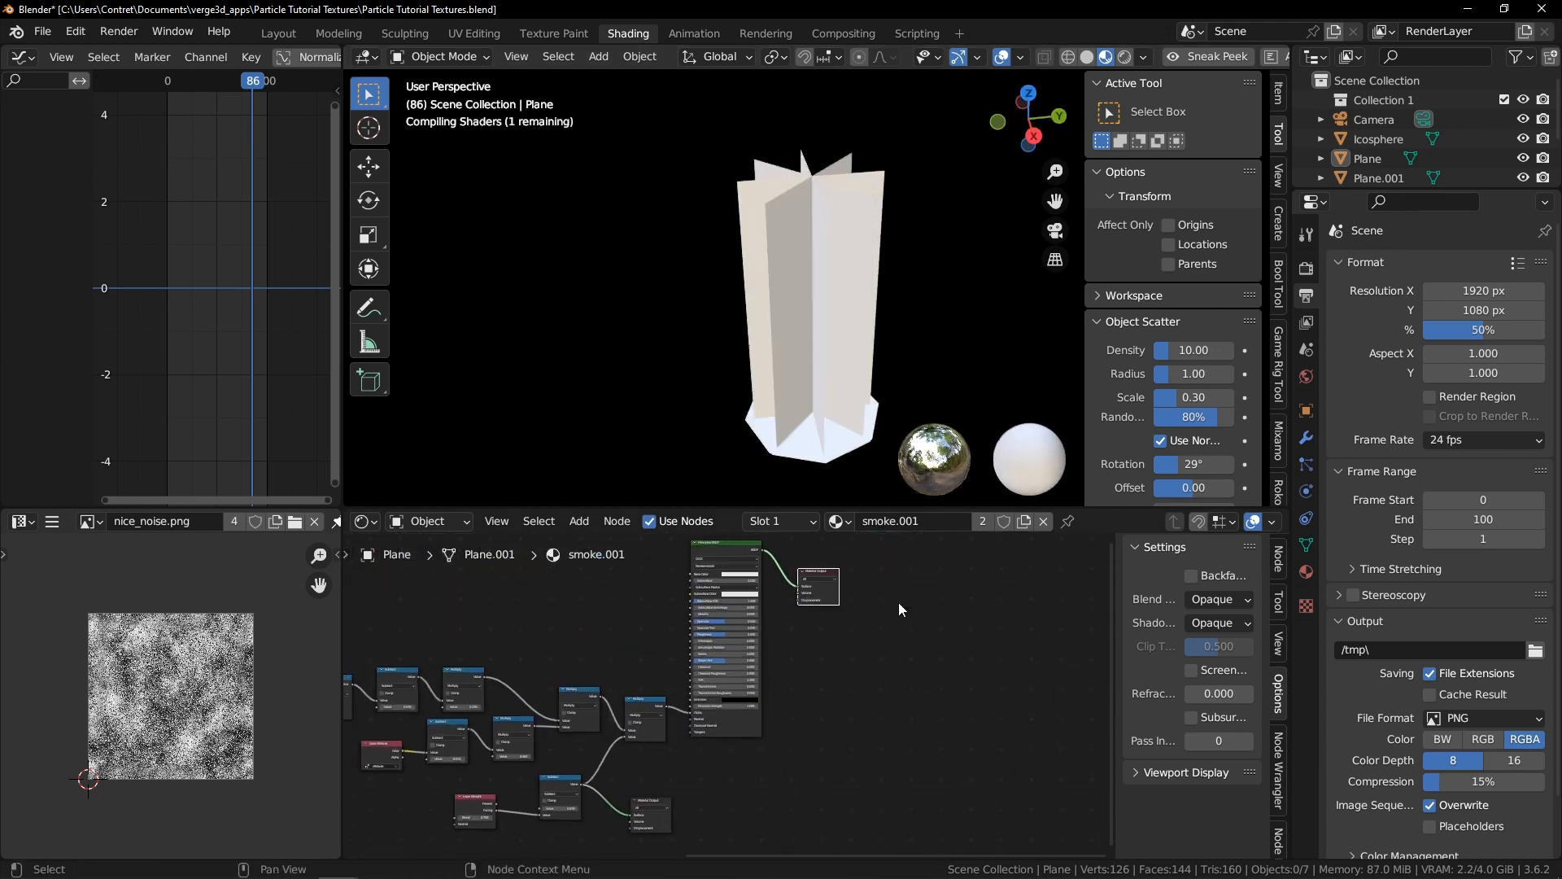
left_click(1245, 599)
left_click(1207, 685)
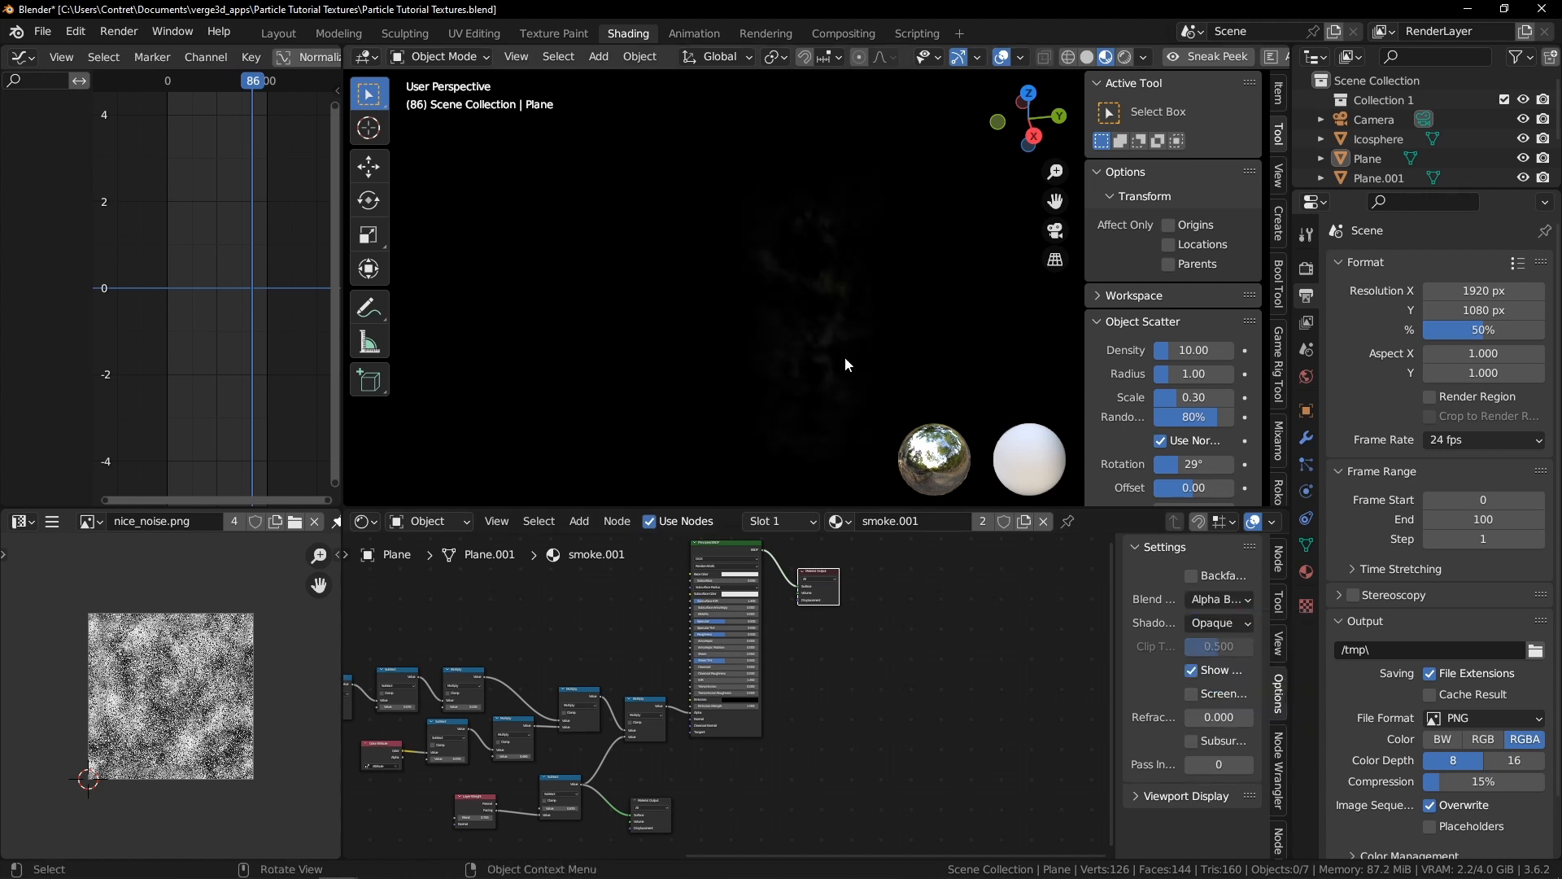
Play the animation in a maximized viewport and view the smoke planes from the front
key("space")
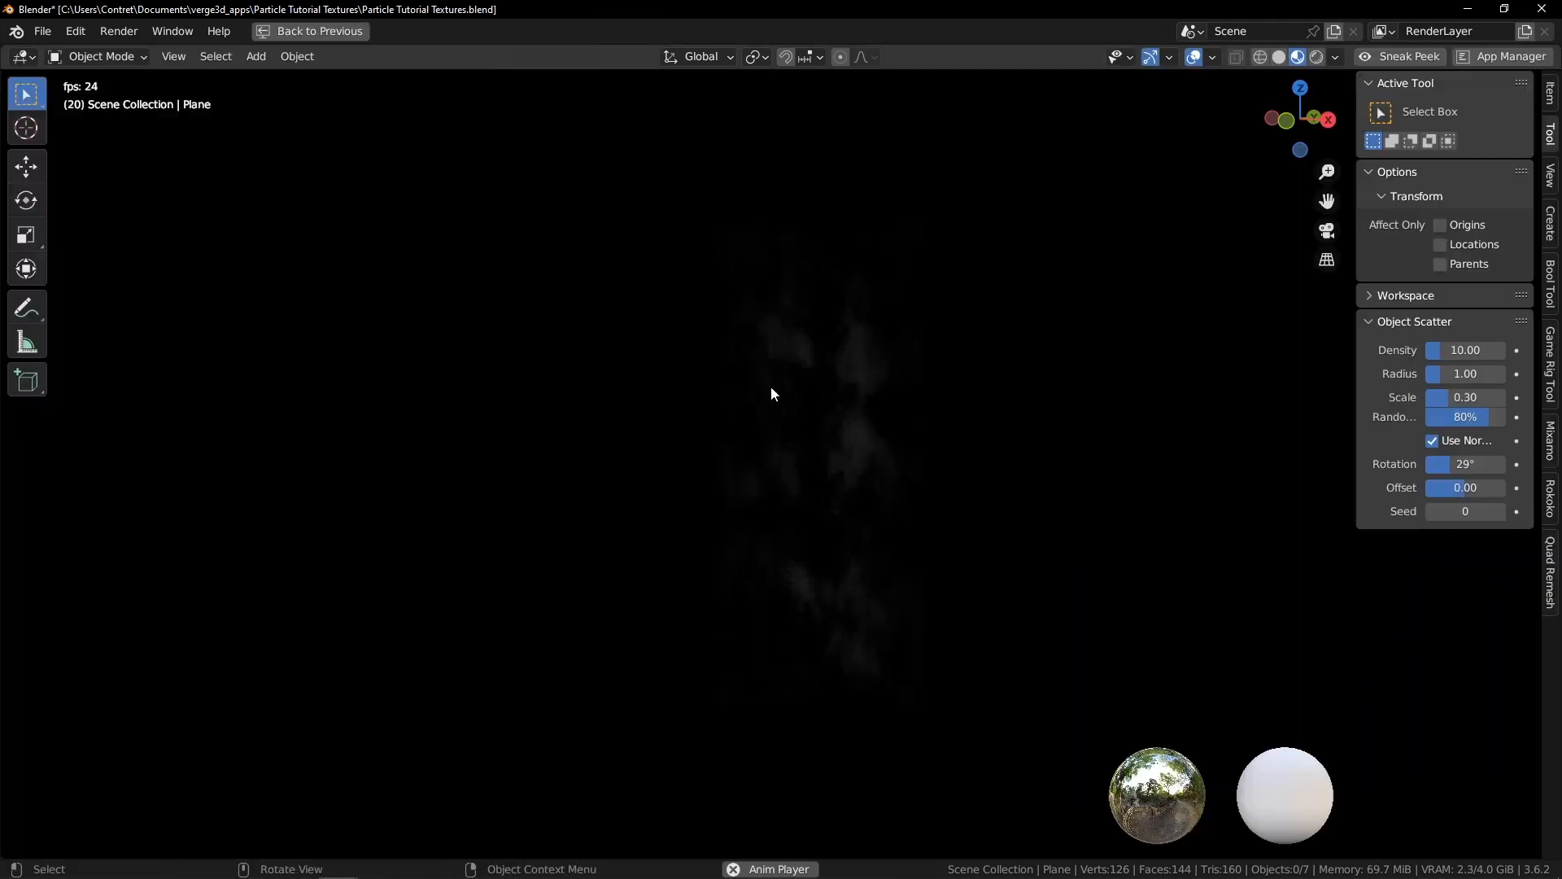
key("ctrl+space")
middle_click_drag(635, 458, 792, 497)
middle_click_drag(869, 382, 810, 533)
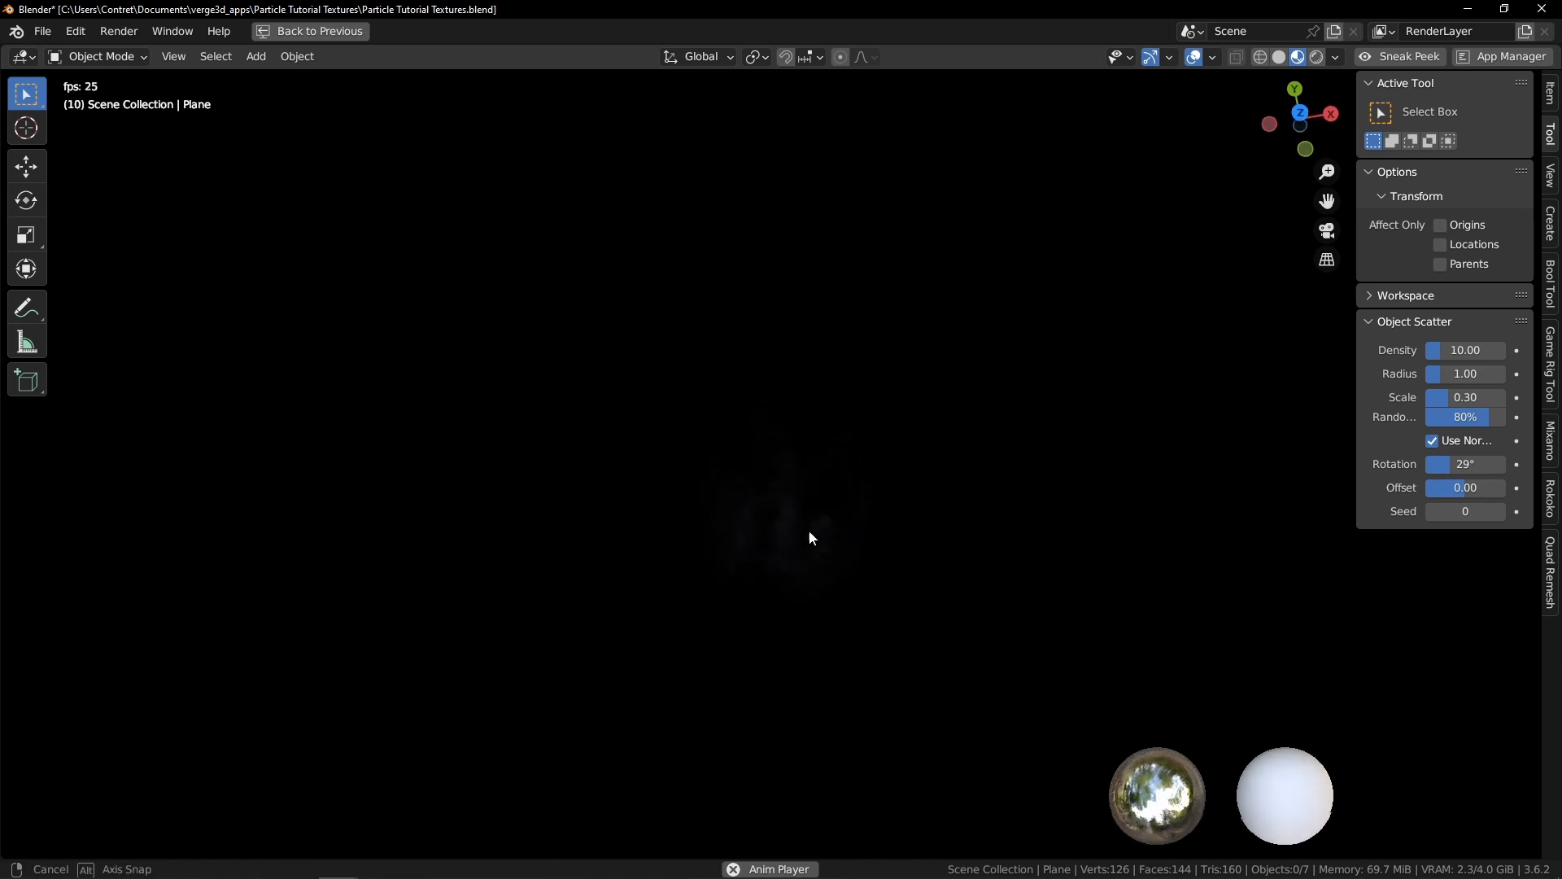
middle_click_drag(843, 403, 900, 415)
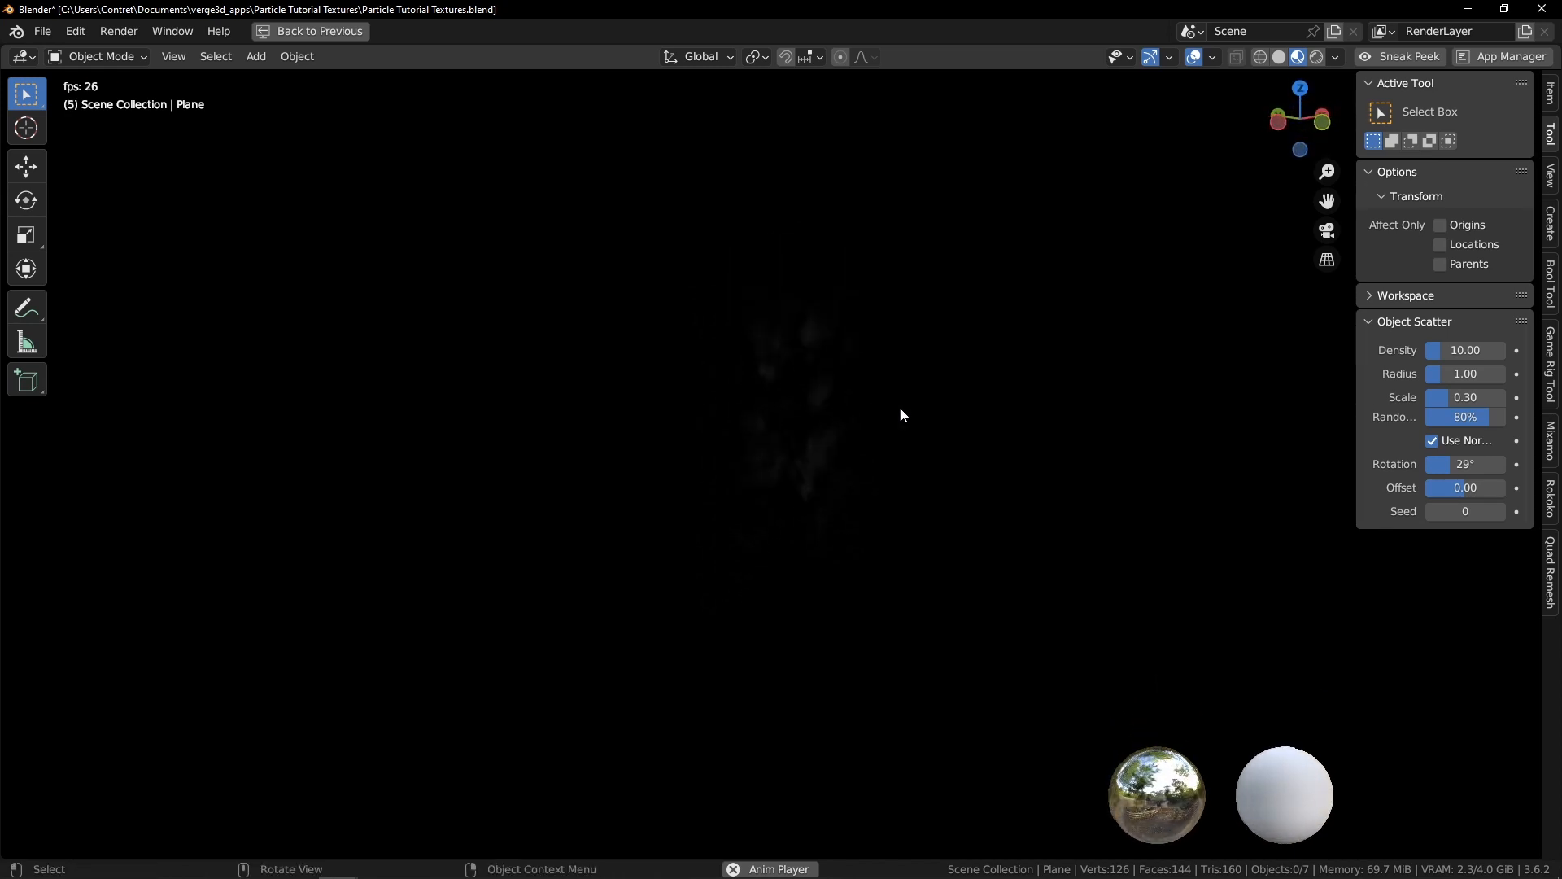
middle_click_drag(759, 472, 851, 404)
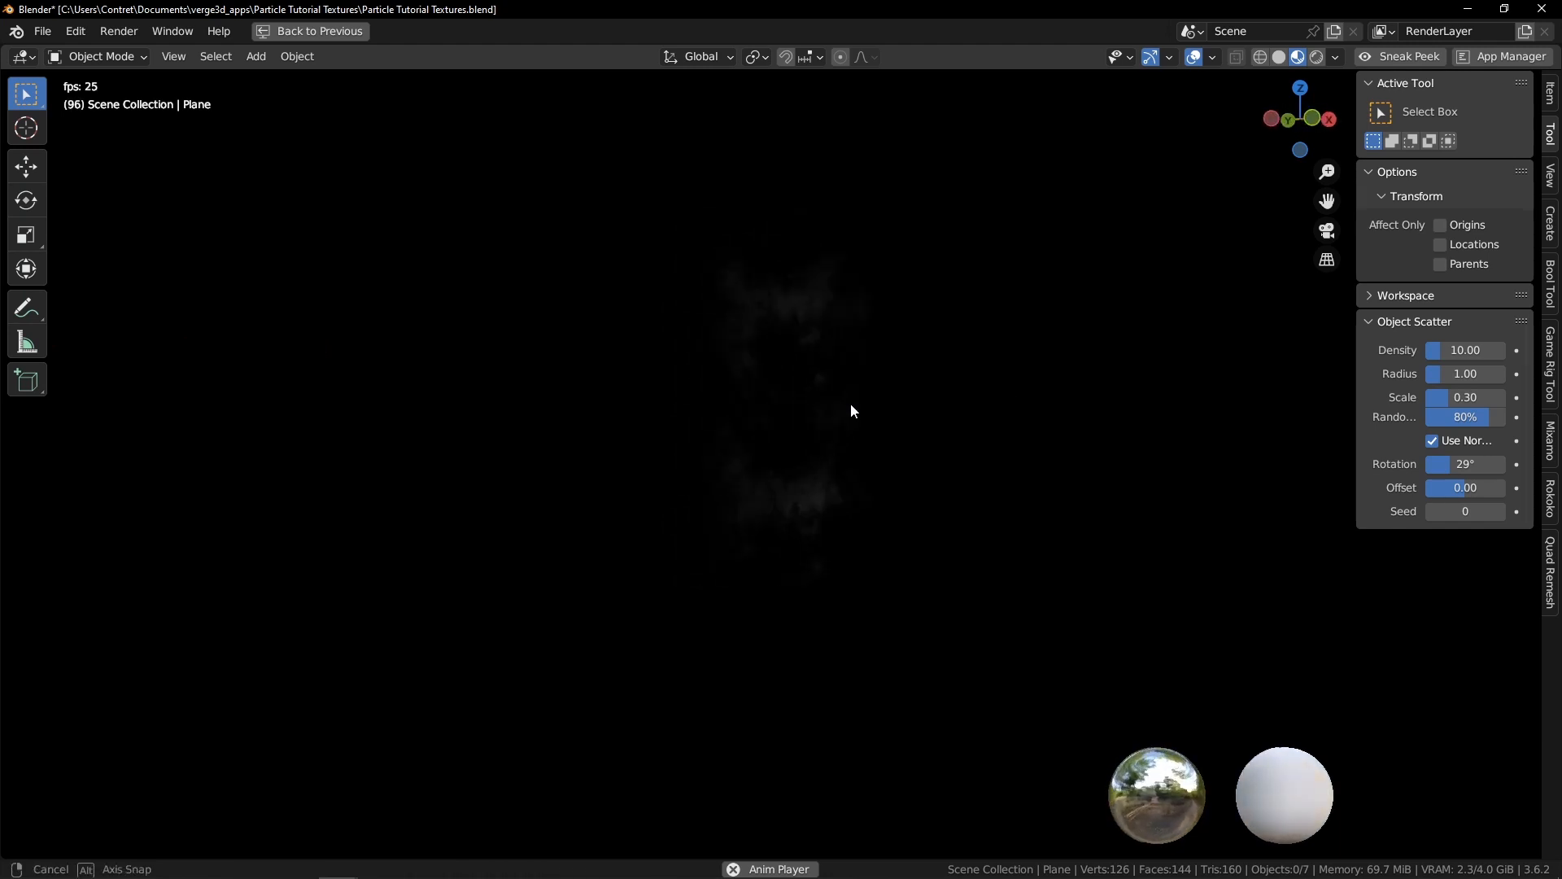
middle_click_drag(961, 413, 778, 414)
In Edit Mode, add horizontal loop cuts across the middle of the smoke planes and scale each outward
left_click(778, 414)
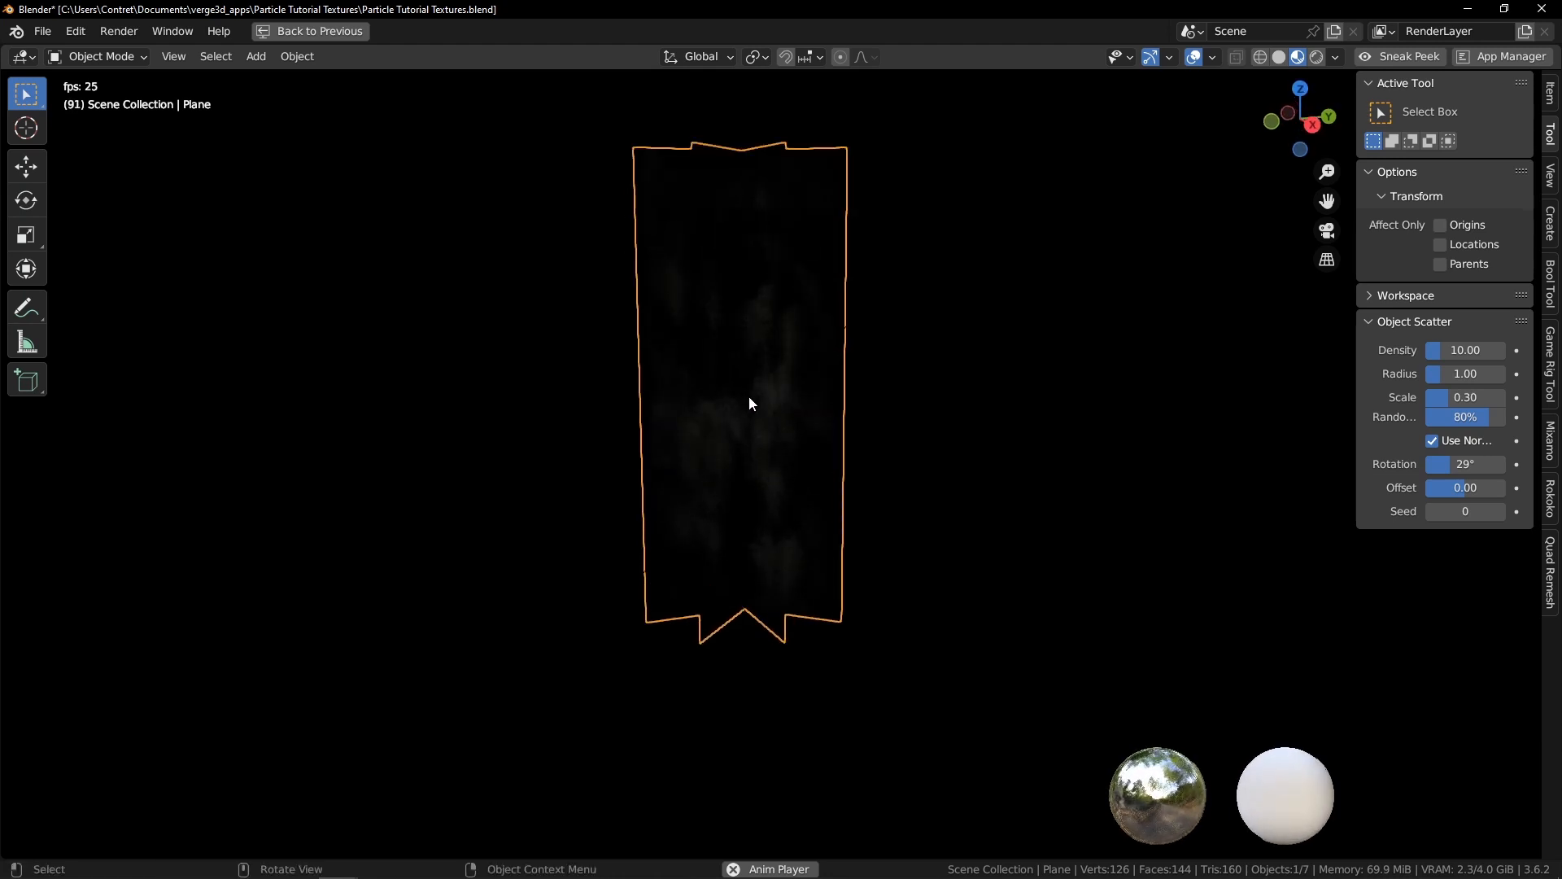
key("Tab")
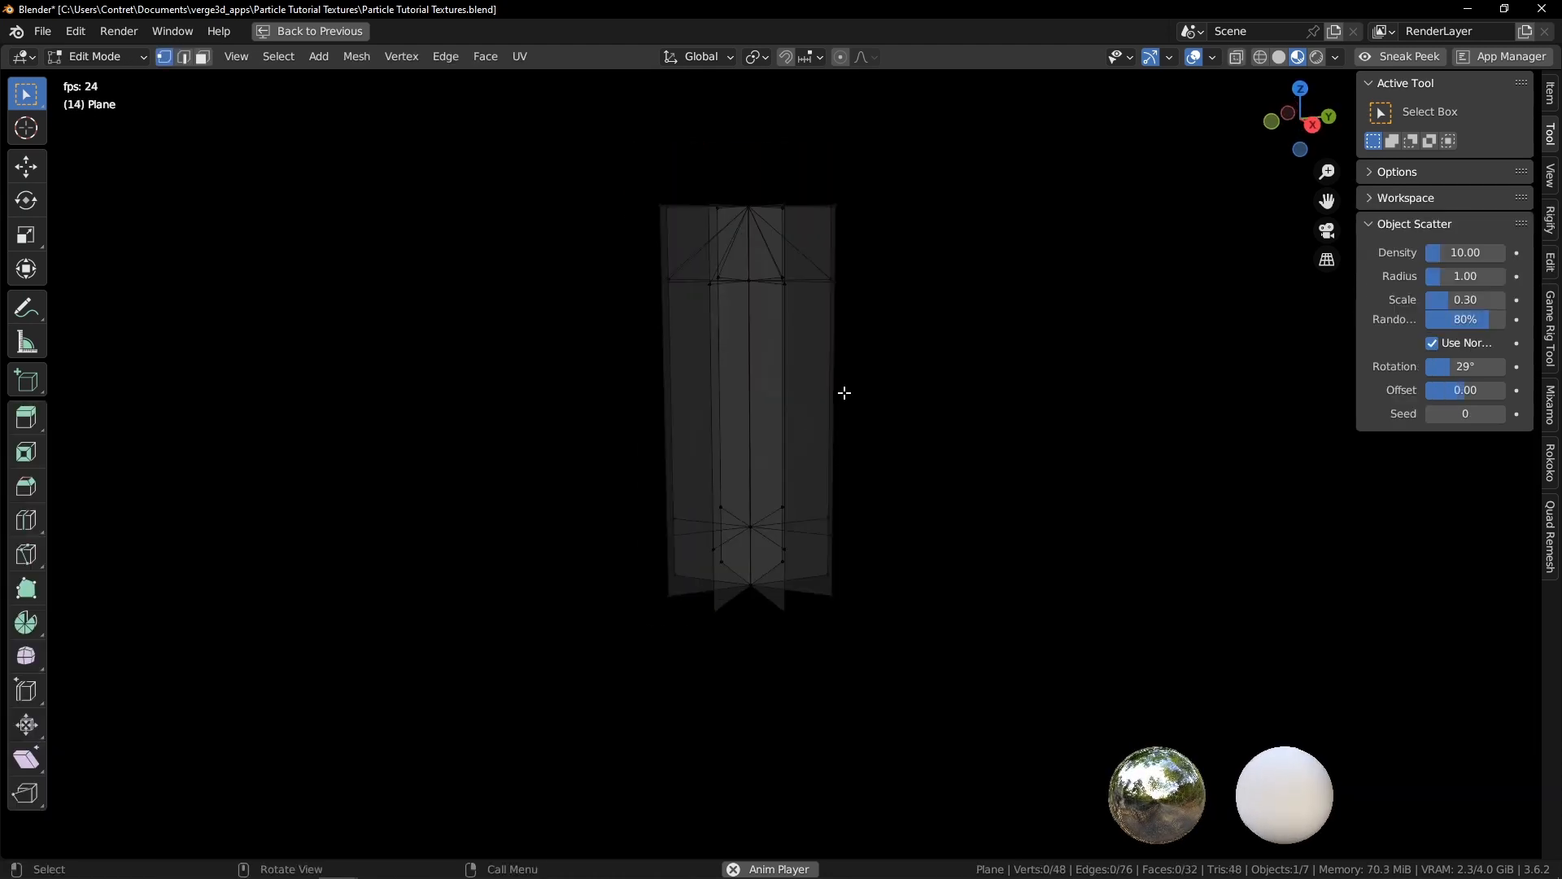
left_click(679, 396)
right_click(679, 397)
key("s")
left_click(505, 464)
middle_click_drag(505, 464, 707, 437)
key("ctrl+r")
left_click(683, 422)
right_click(682, 423)
key("s")
left_click(603, 450)
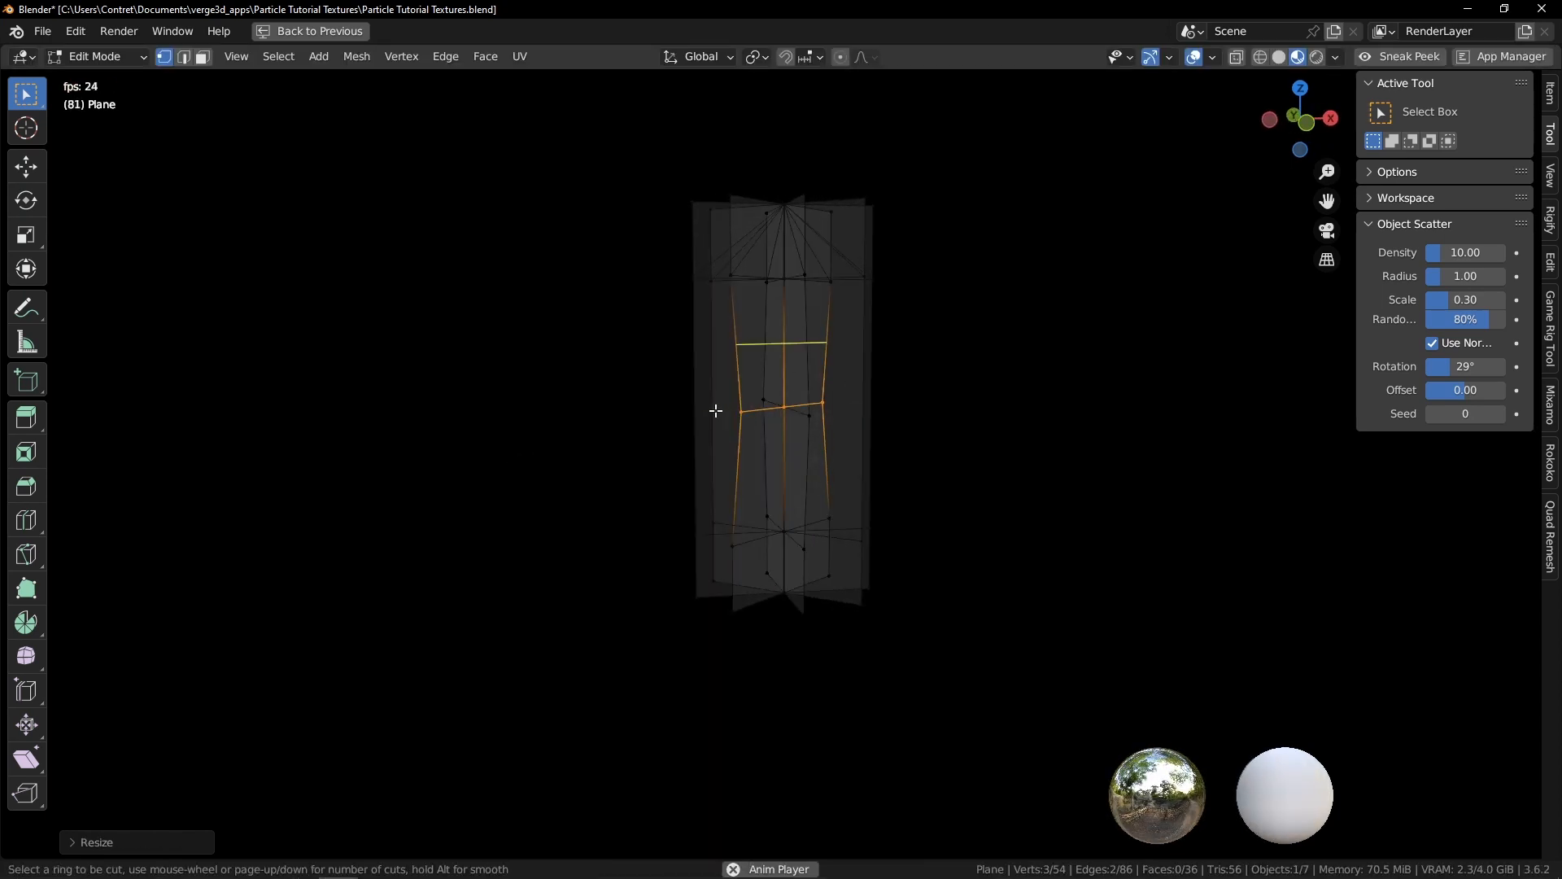
Add two more loop cuts, scale them outward to round the planes' sides, and return to Object Mode
left_click(716, 410)
right_click(715, 410)
key("s")
left_click(558, 454)
middle_click_drag(559, 453, 689, 434)
key("ctrl+r")
left_click(703, 432)
right_click(703, 432)
key("s")
left_click(624, 448)
key("Tab")
mouse_move(950, 401)
middle_mouse_down()
mouse_move(964, 401)
mouse_move(941, 395)
mouse_move(941, 373)
mouse_move(878, 372)
mouse_move(900, 387)
mouse_move(688, 402)
mouse_move(1078, 392)
mouse_move(841, 388)
middle_mouse_up()
left_click(999, 380)
key("ctrl+space")
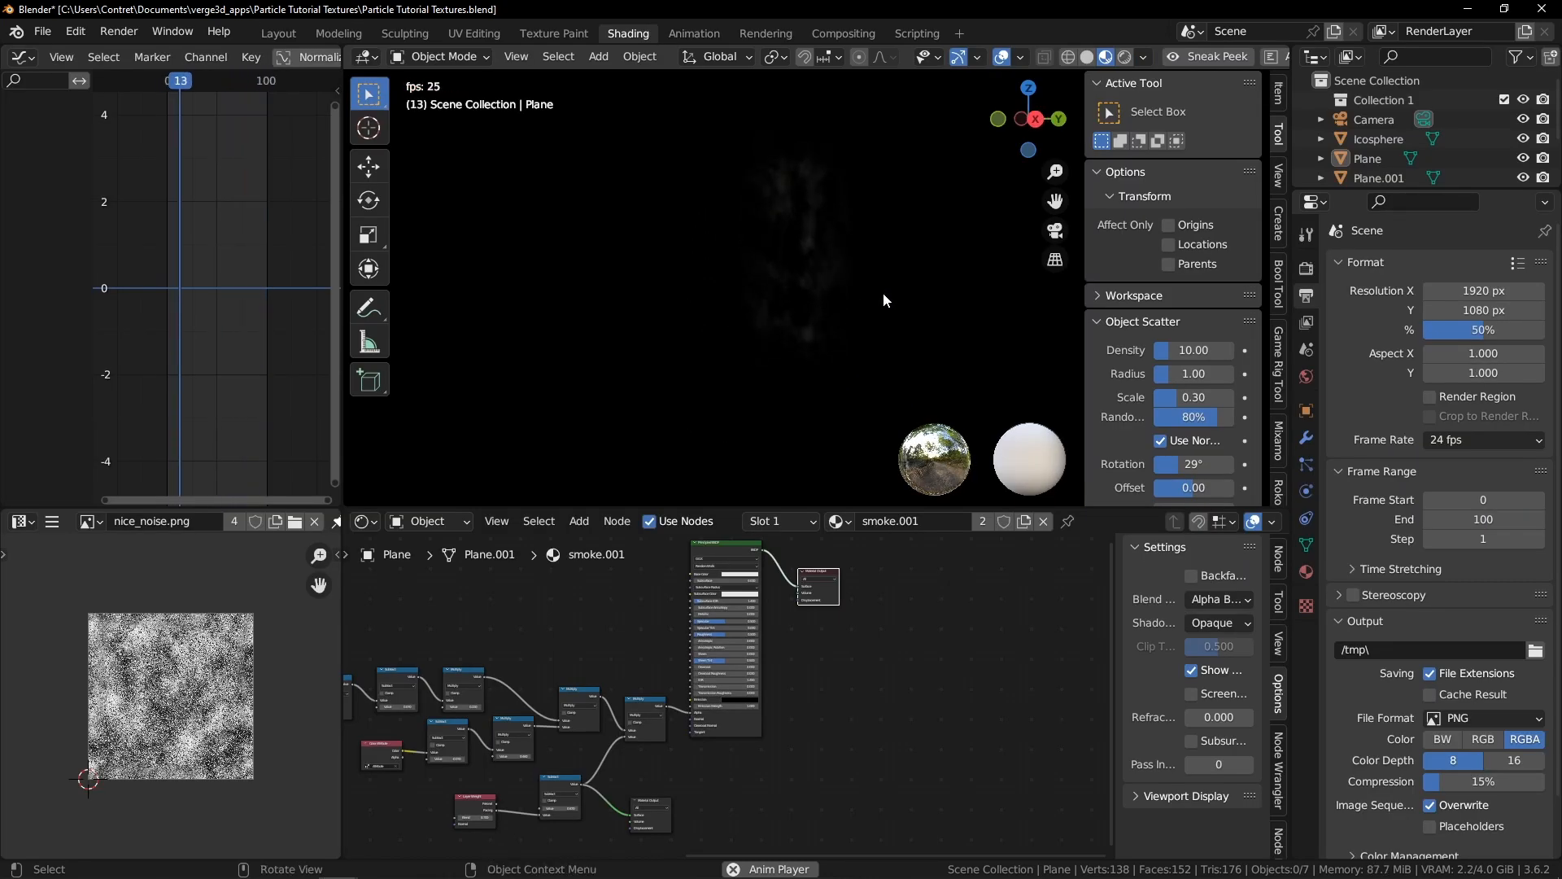
Move the Value and Combine Color nodes of the texture mapping section further left to make room
scroll(596, 687, "down", 4)
middle_click_drag(596, 687, 787, 681)
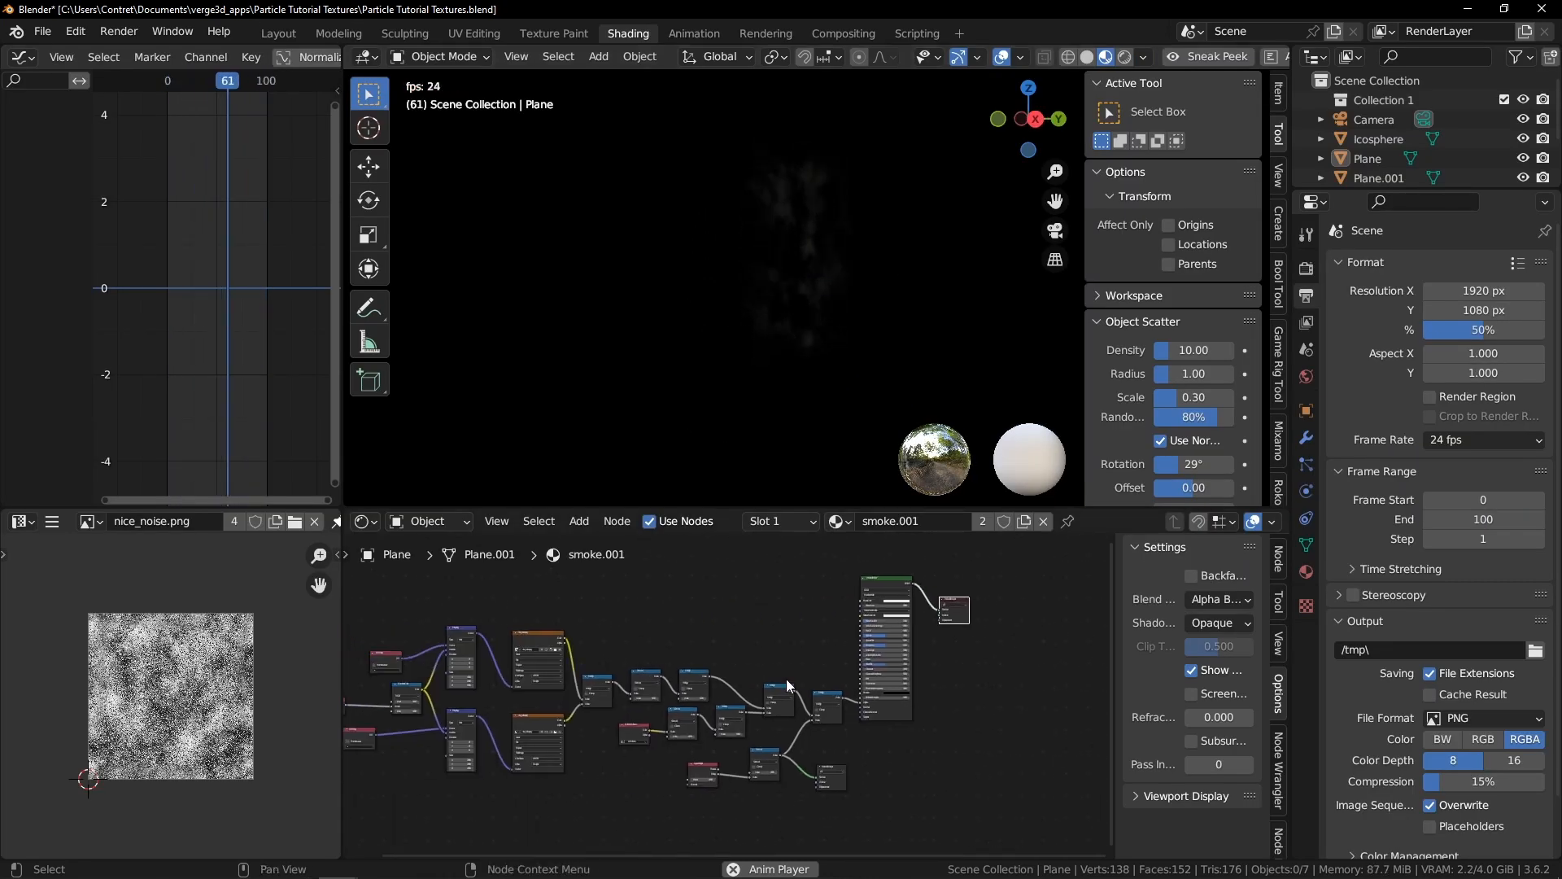
middle_click_drag(916, 262, 827, 257)
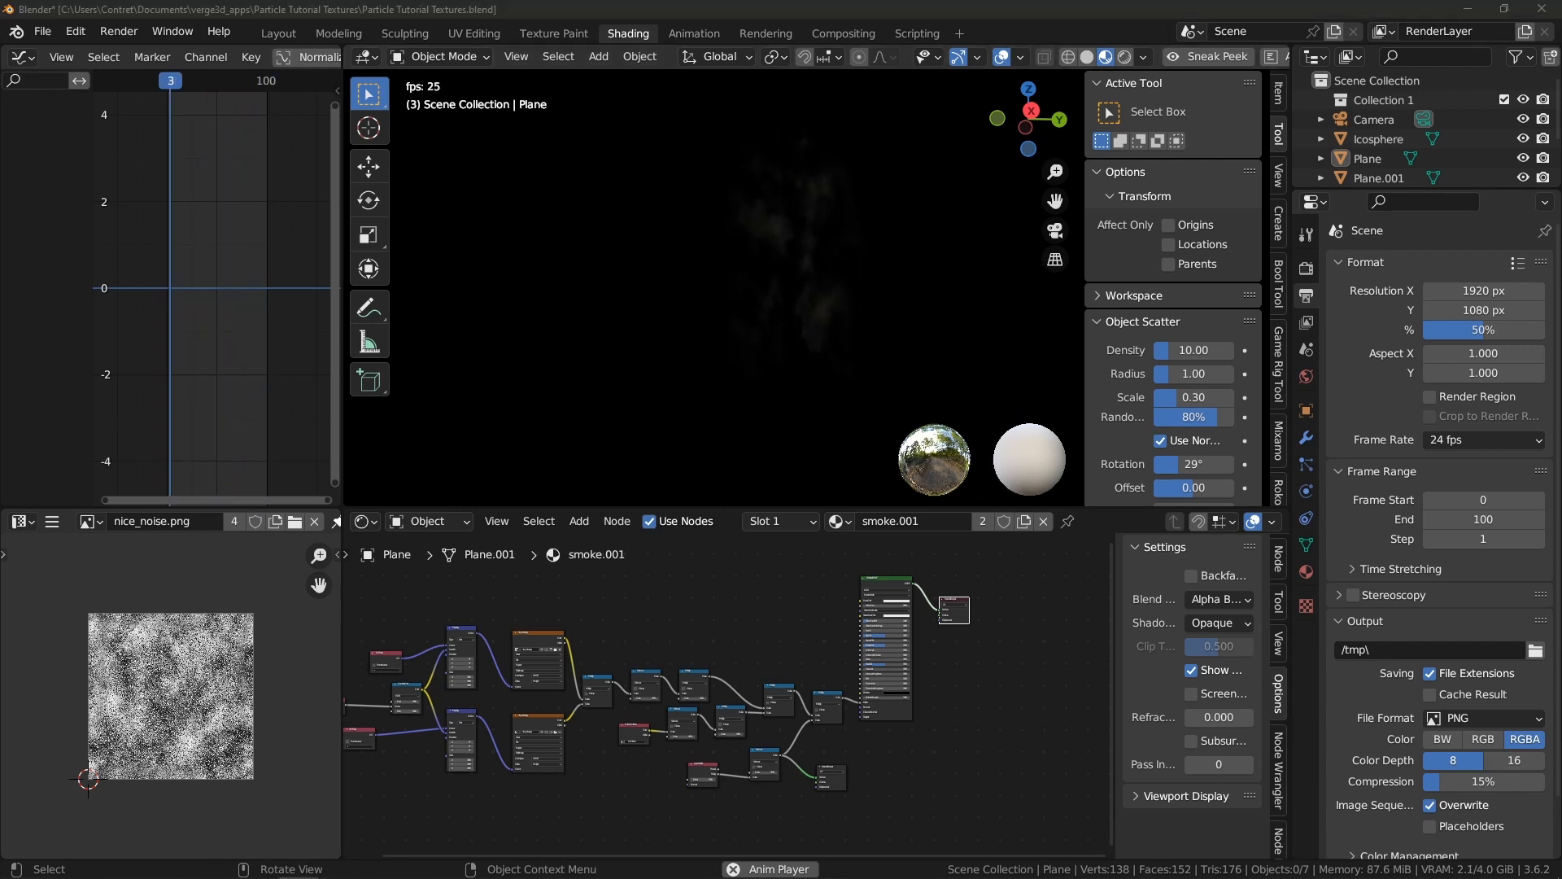
scroll(716, 664, "up", 6)
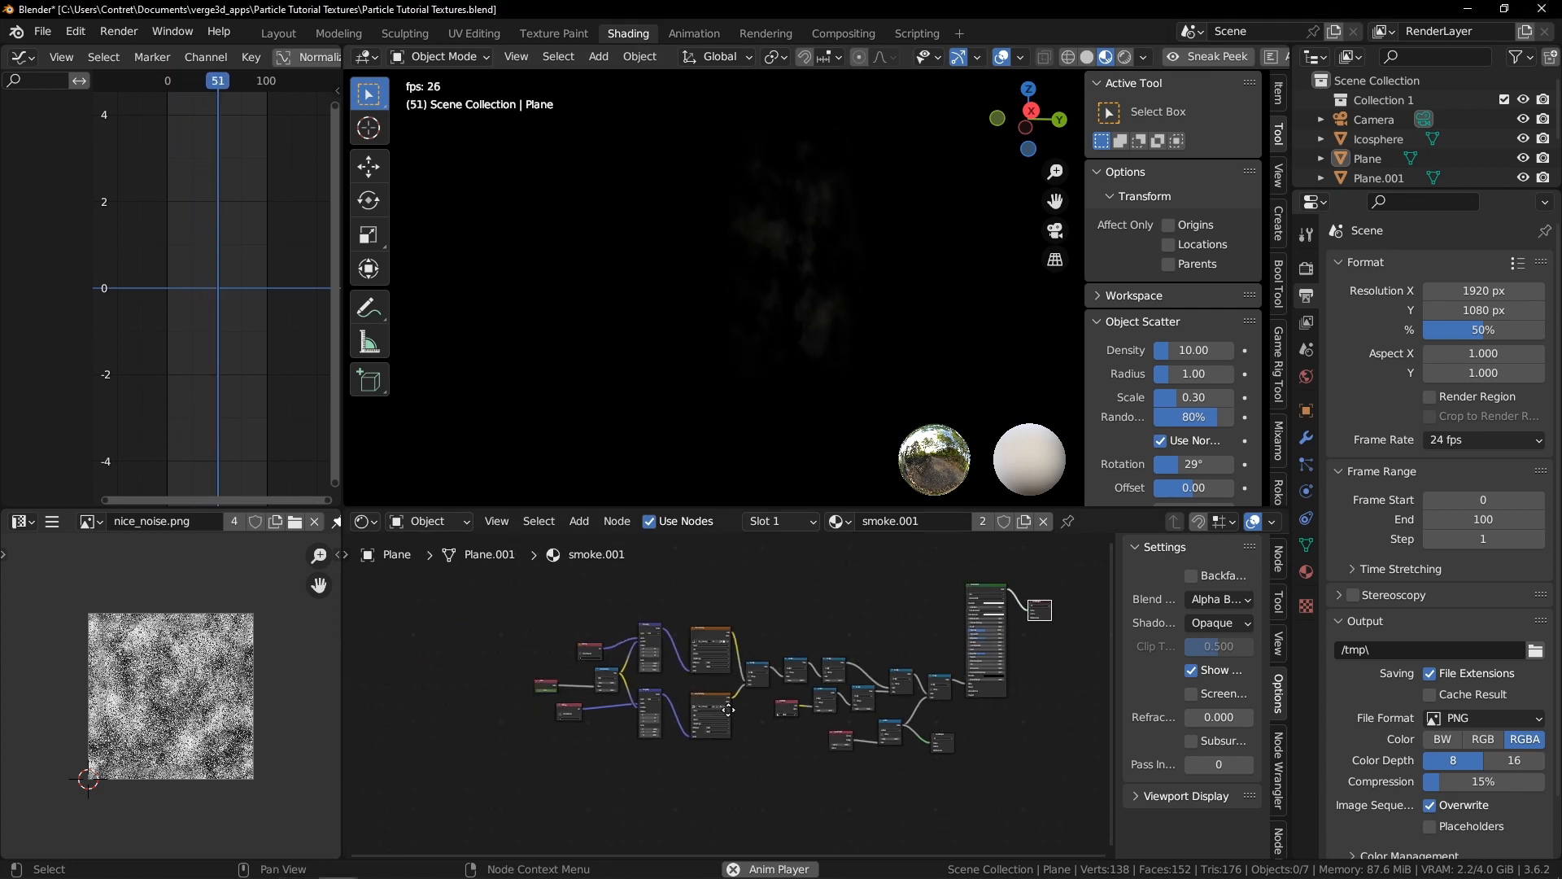
scroll(537, 656, "down", 5)
middle_click_drag(537, 656, 747, 662)
scroll(680, 657, "up", 2)
left_click(795, 622)
left_click(794, 622)
left_click(666, 658, "shift")
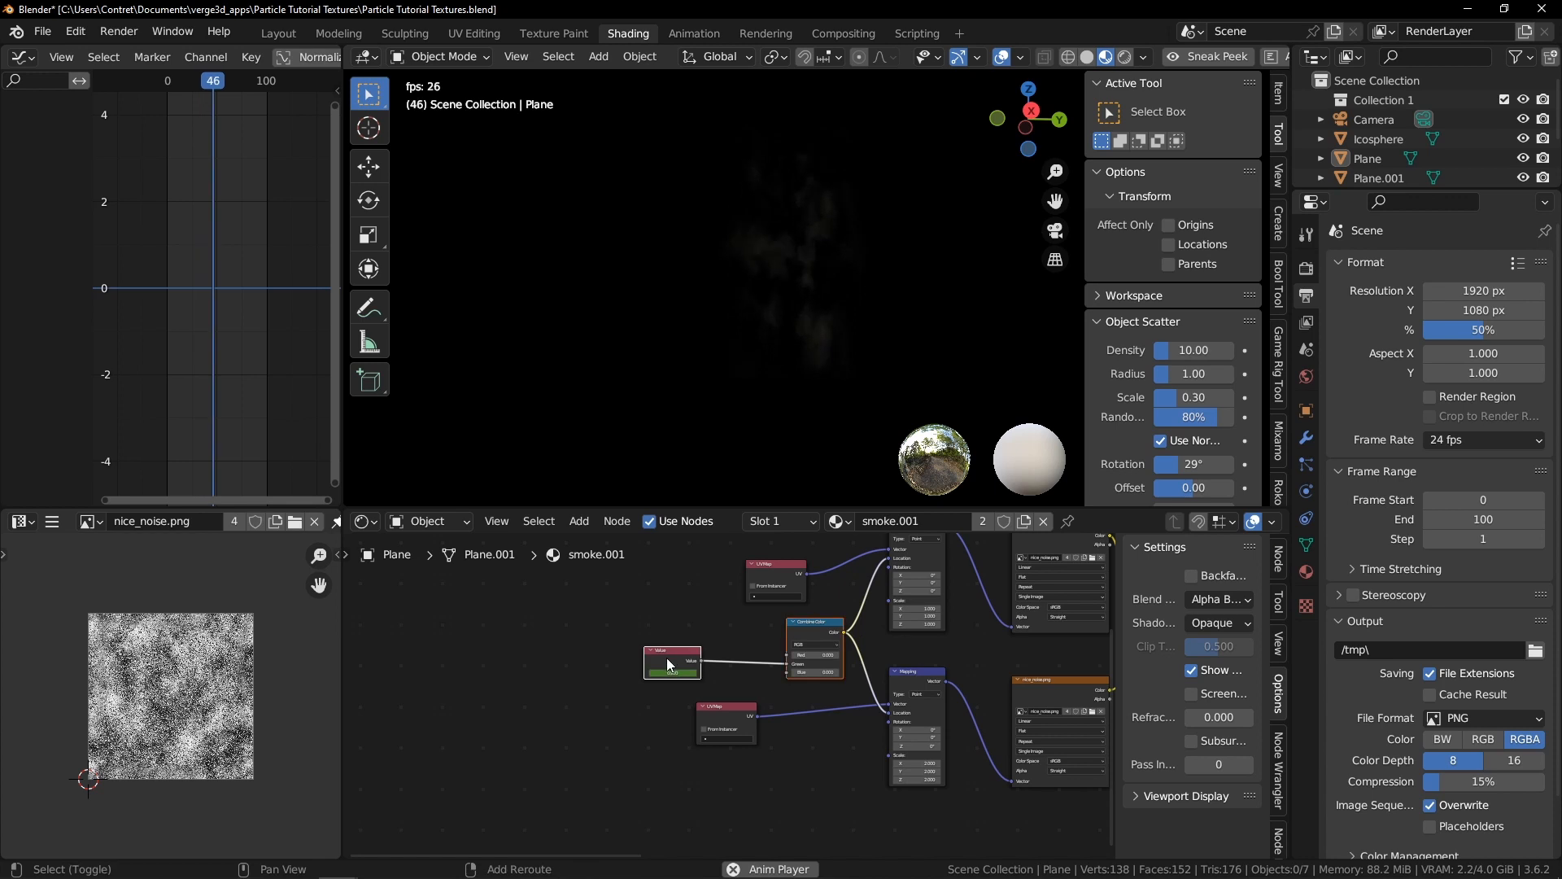
key("g")
key("x")
left_click(606, 630)
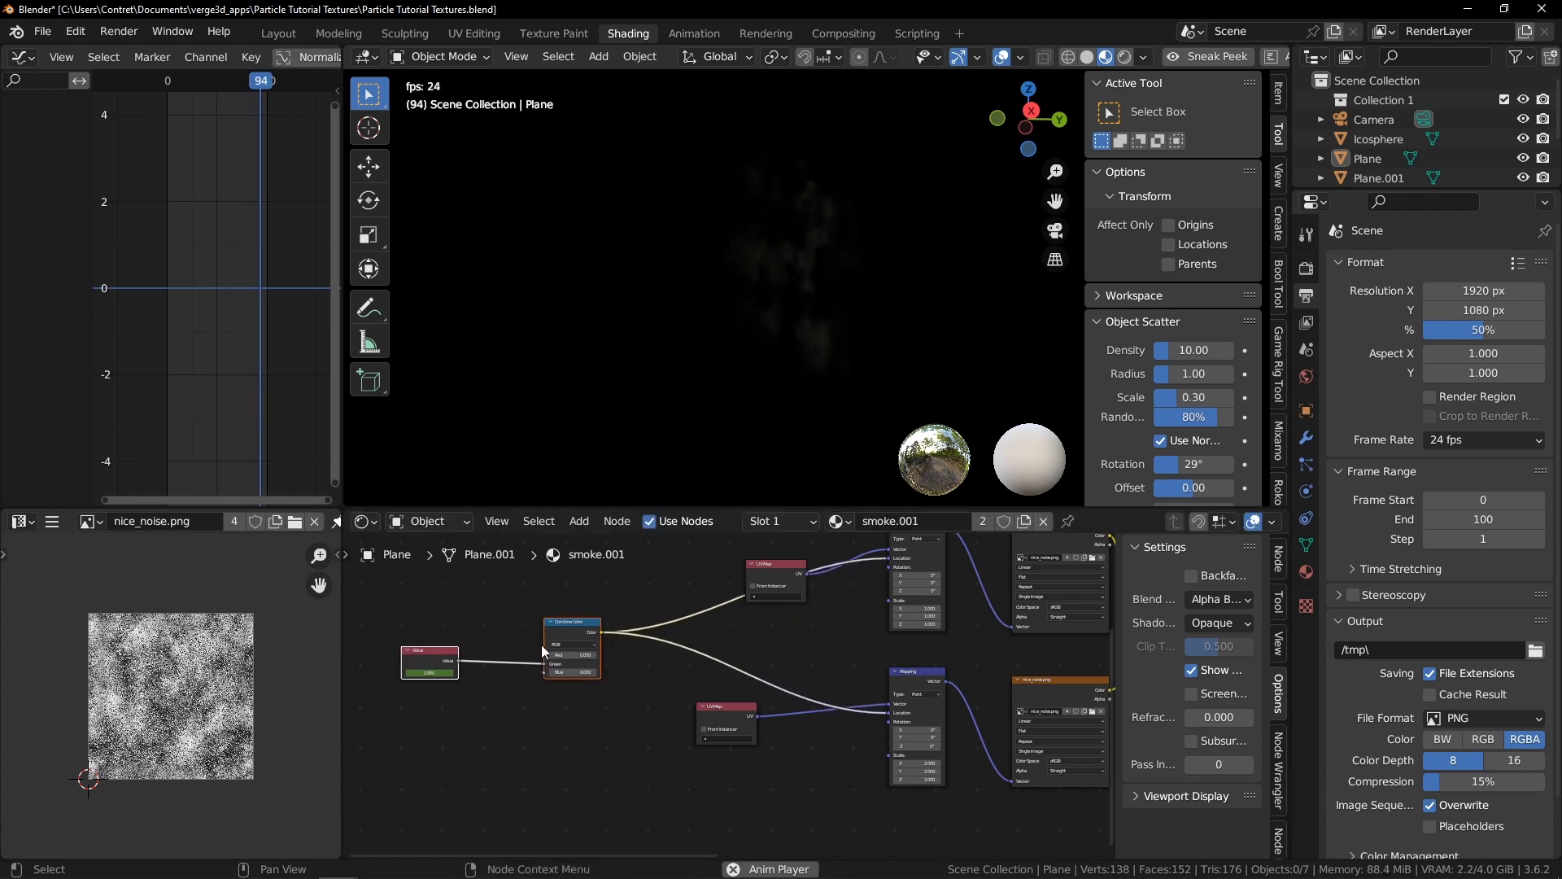
middle_click_drag(541, 644, 609, 624)
Duplicate the Combine Color node and place the copy below the original
scroll(610, 624, "up", 2)
left_click(661, 601)
scroll(661, 610, "up", 2)
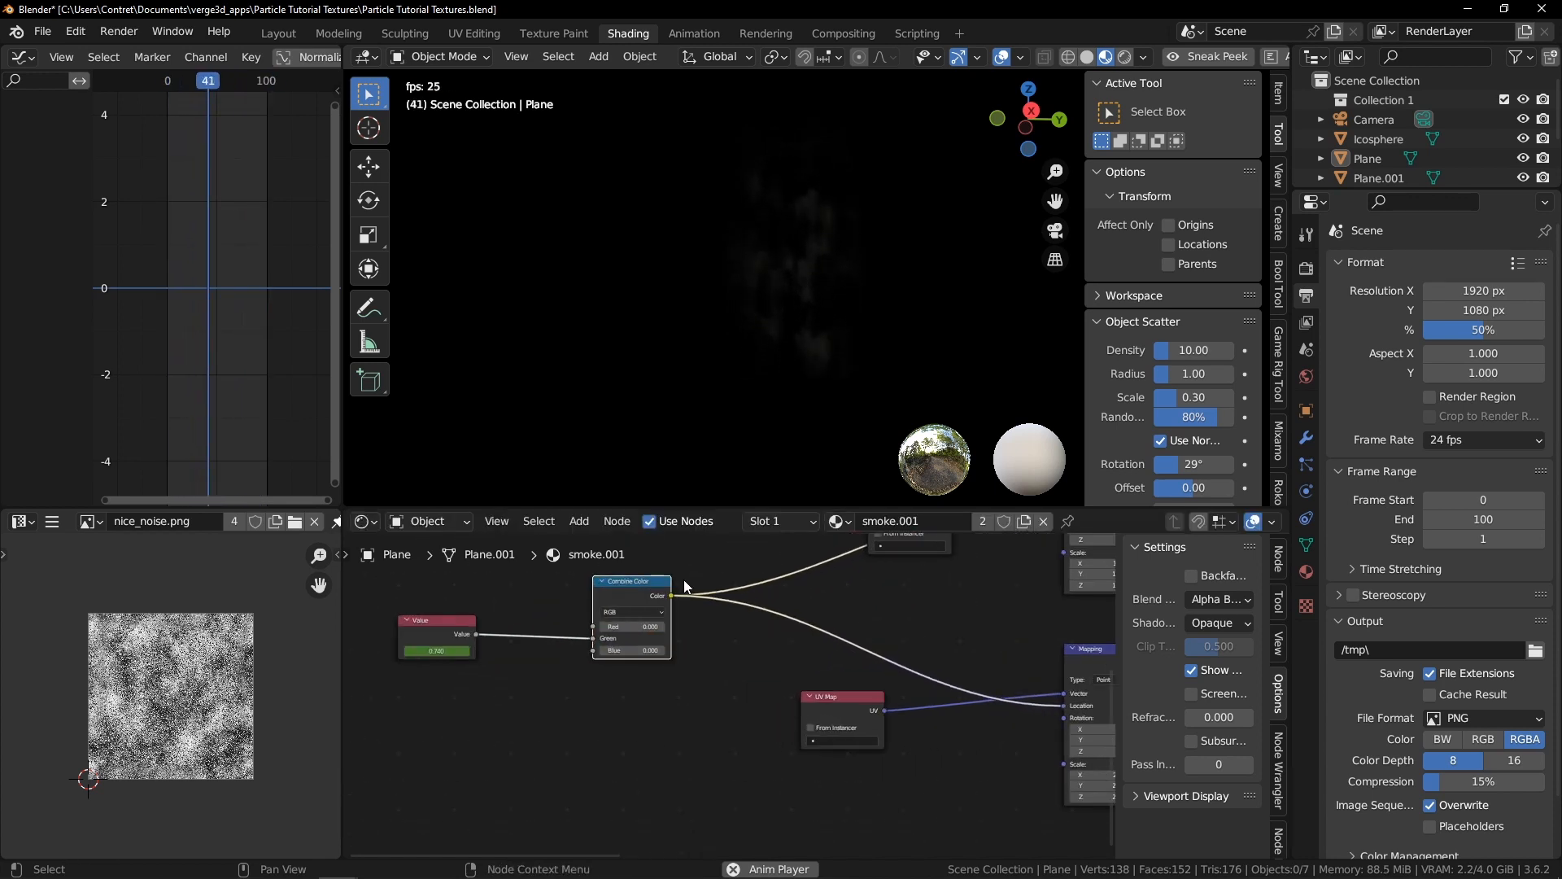
key("shift+d")
left_click(689, 688)
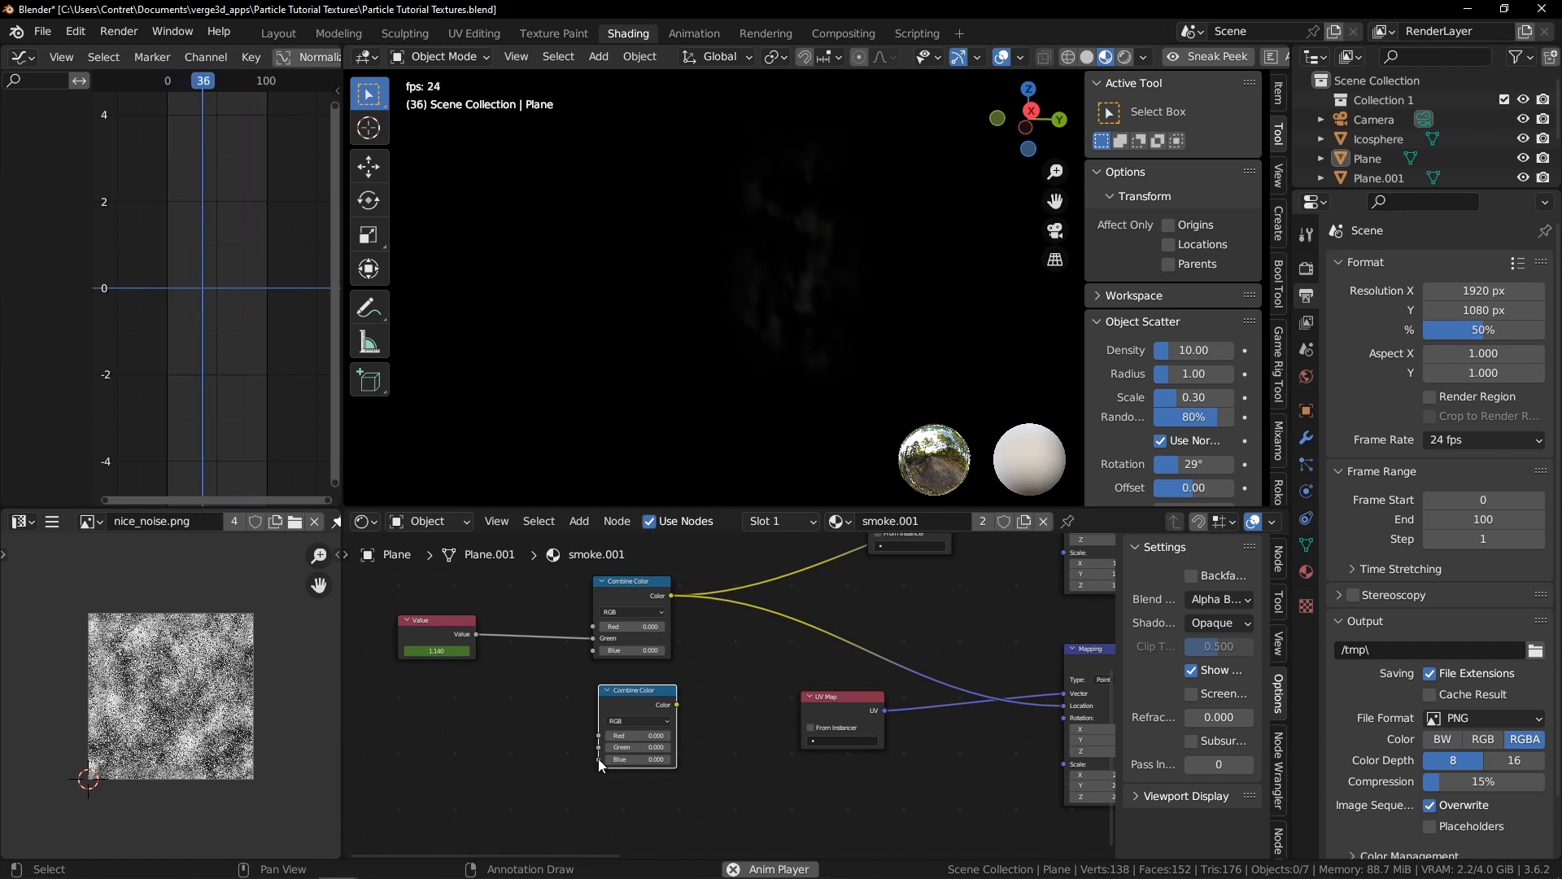
Duplicate the Value node, connect it to the new Combine Color's Blue input, and set it to 0
key("shift+d")
left_click(456, 748)
left_click_drag(478, 743, 598, 758)
double_click(447, 755)
type("0")
key("Return")
Connect the two Combine Color outputs to the Location inputs of the two Mapping nodes
scroll(686, 682, "down", 2)
middle_click_drag(730, 680, 563, 688)
scroll(533, 704, "up", 4)
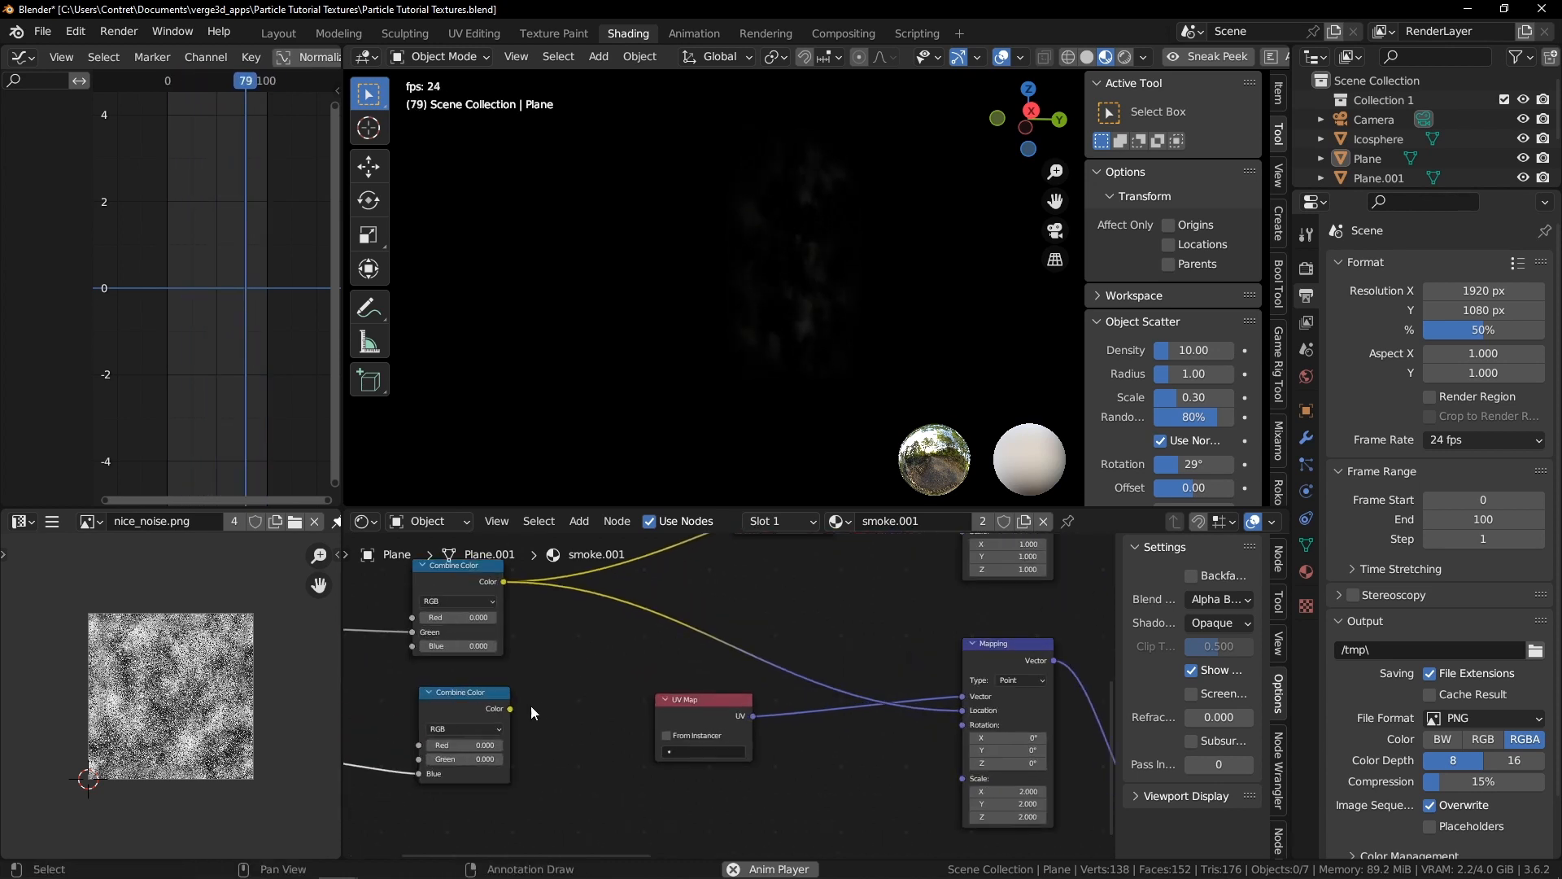
scroll(512, 710, "down", 2)
left_click_drag(567, 705, 900, 602)
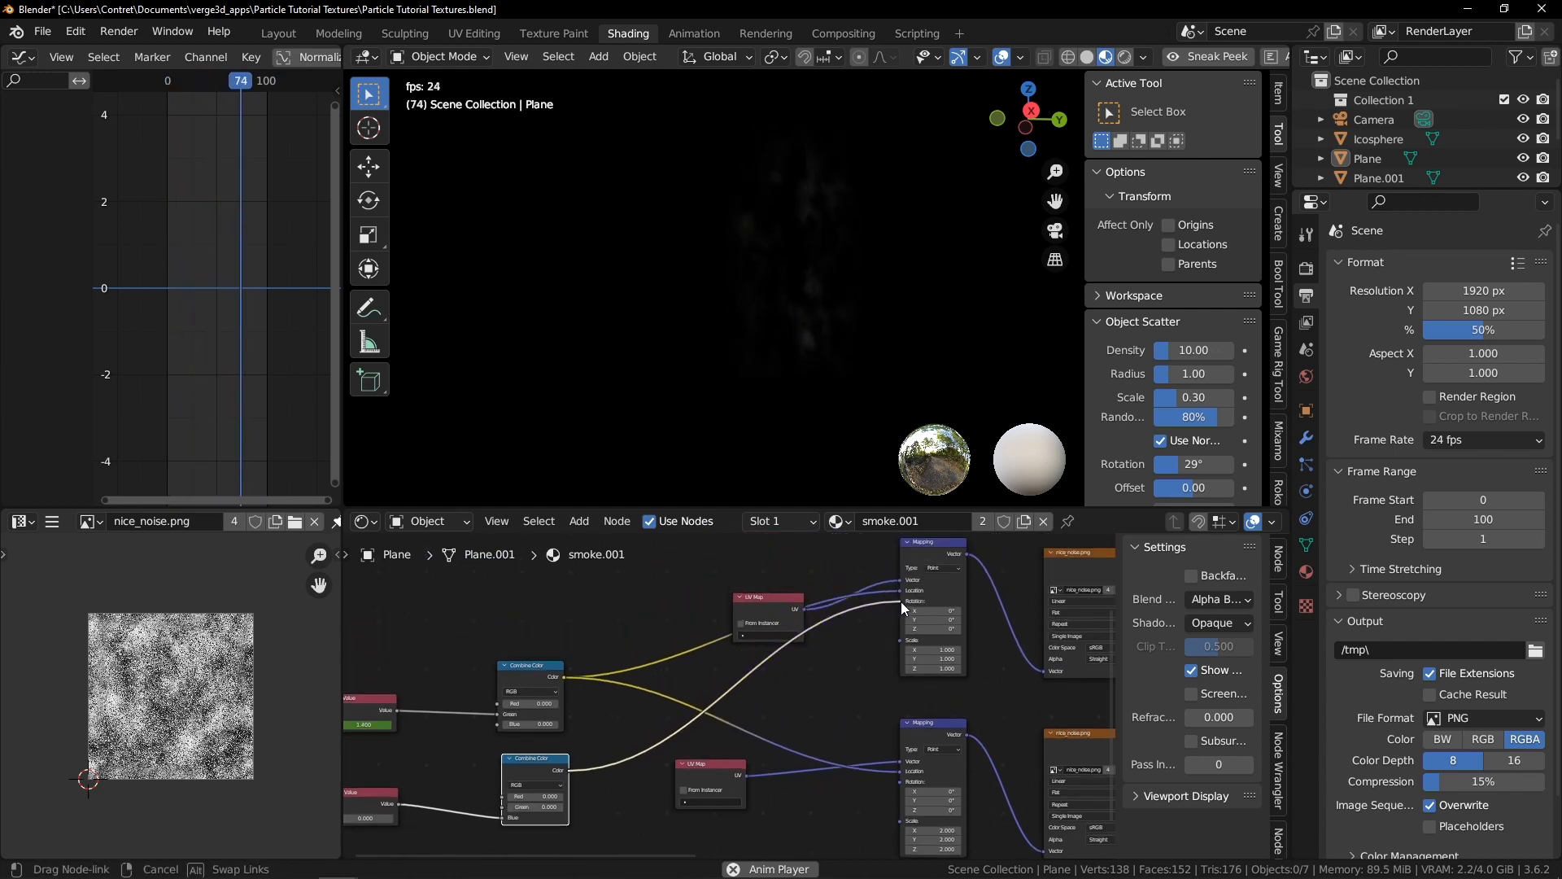
left_click_drag(576, 730, 909, 742)
Rearrange the UV Map nodes so the links to the Mapping nodes are tidy
middle_click_drag(736, 715, 834, 679)
left_click_drag(832, 686, 824, 789)
scroll(854, 623, "down", 2)
middle_click_drag(856, 607, 856, 672)
left_click_drag(838, 625, 645, 585)
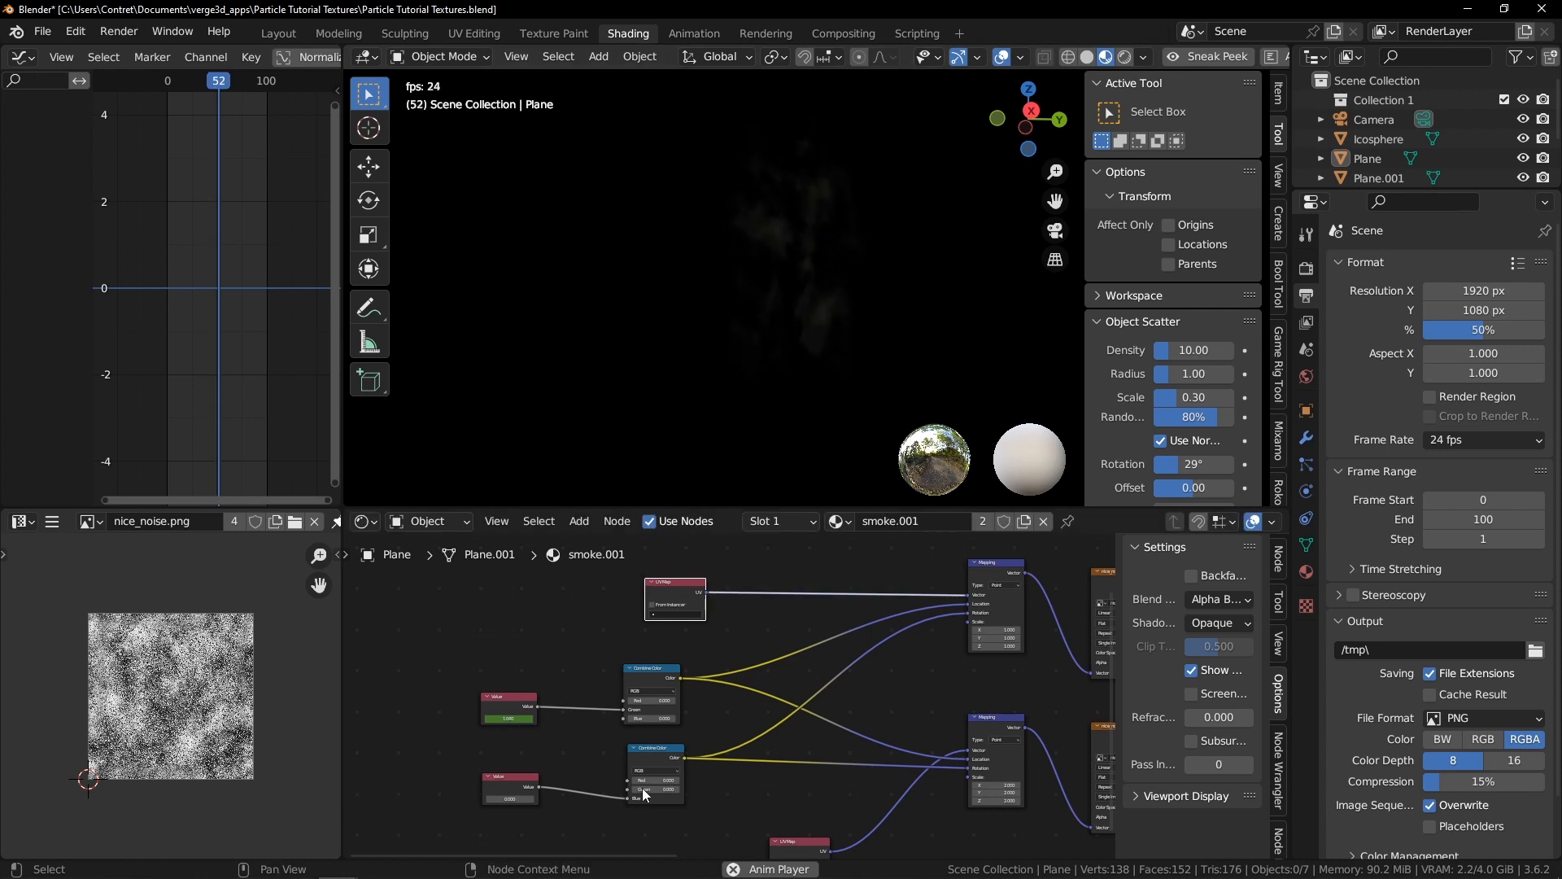
Keyframe the new Value node at 0 on frame 0 and at 0.340 on frame 50
scroll(520, 793, "up", 8)
middle_click_drag(520, 793, 840, 712)
scroll(841, 712, "up", 1)
left_click_drag(787, 724, 832, 713)
key("space")
left_click_drag(226, 88, 171, 95)
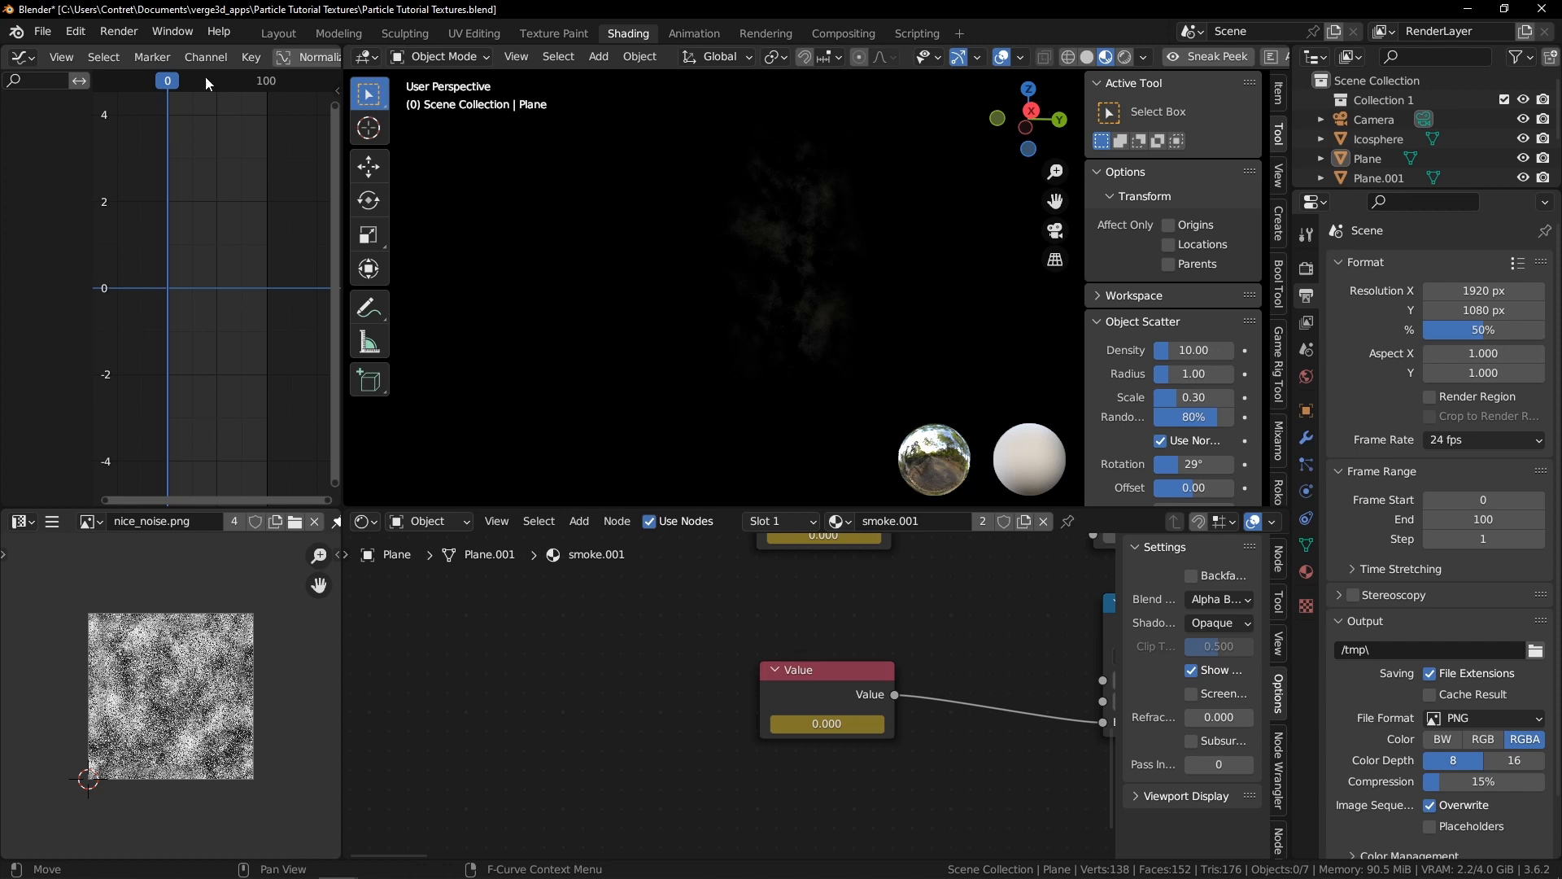
left_click_drag(170, 91, 216, 105)
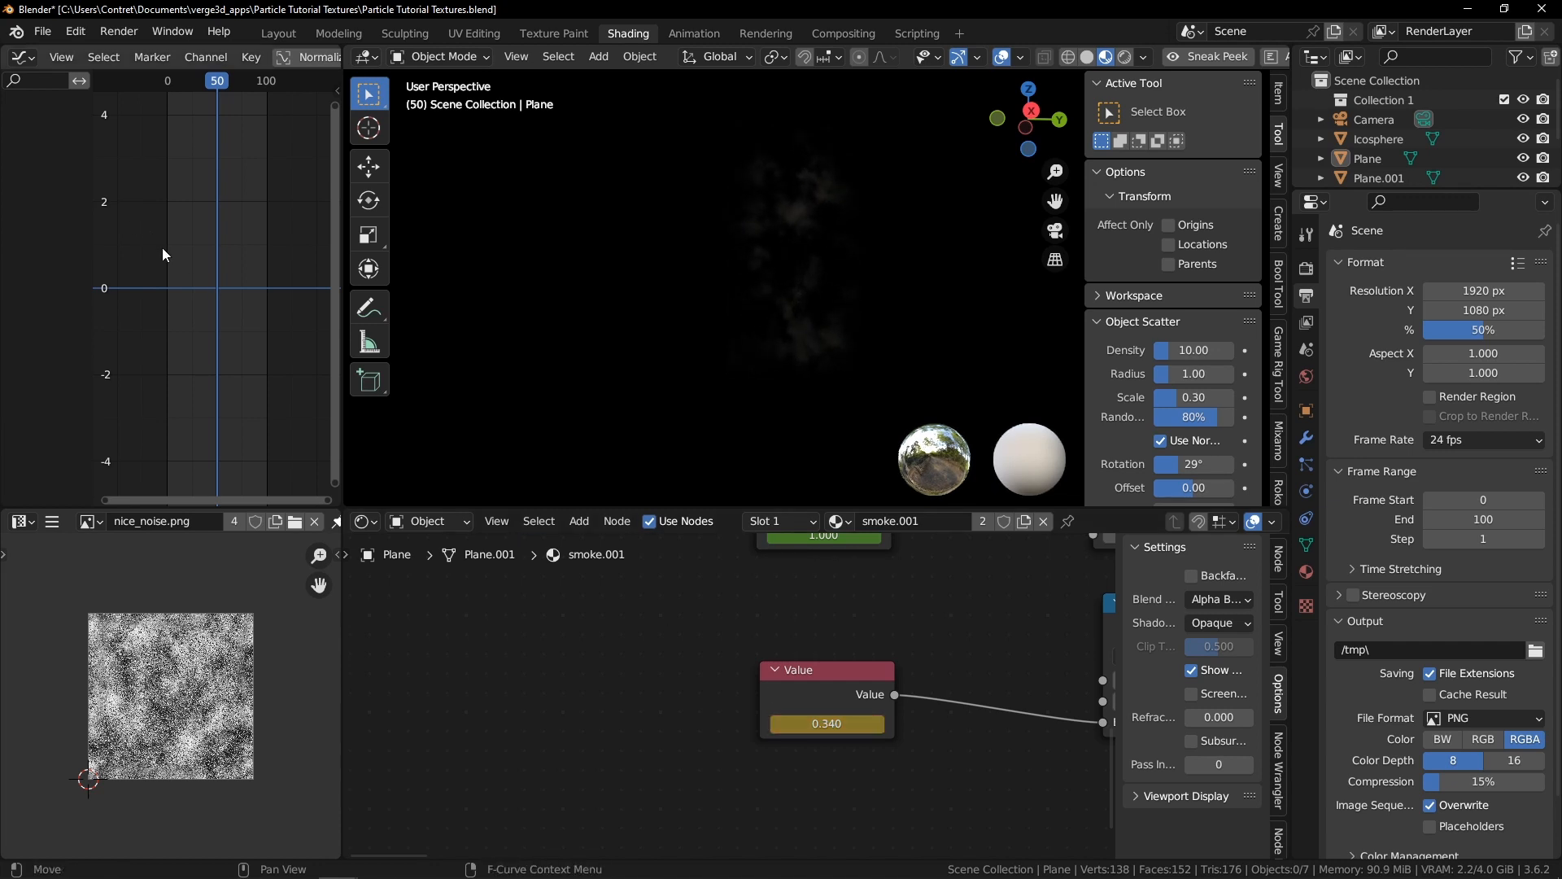
Duplicate the Value node's keyframes 100 frames later so the animation returns to 0 at frame 100
left_click(824, 299)
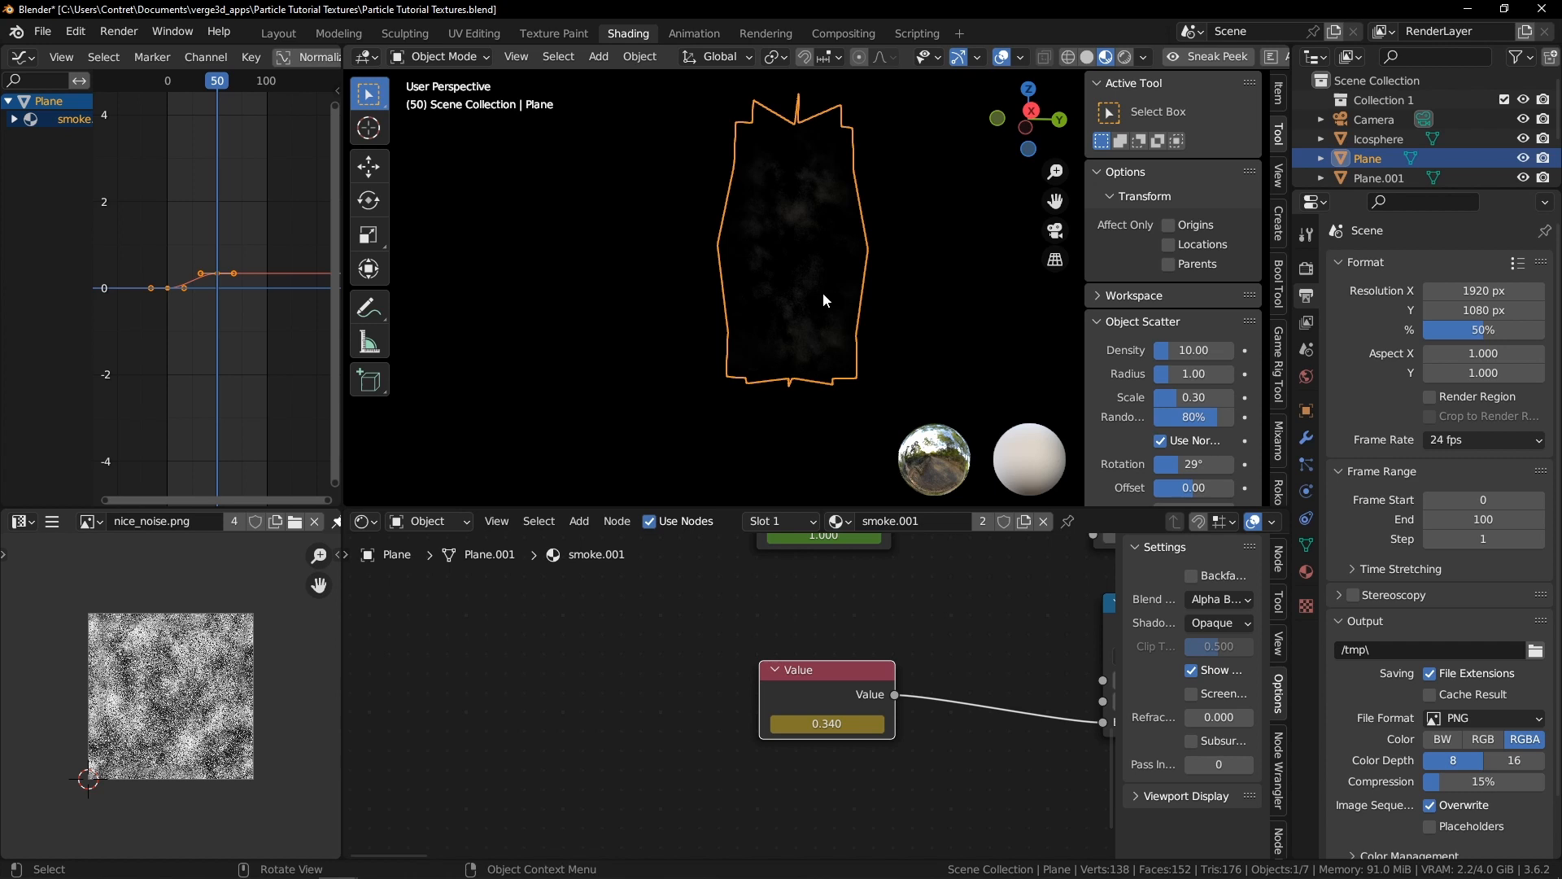
key("ctrl+space")
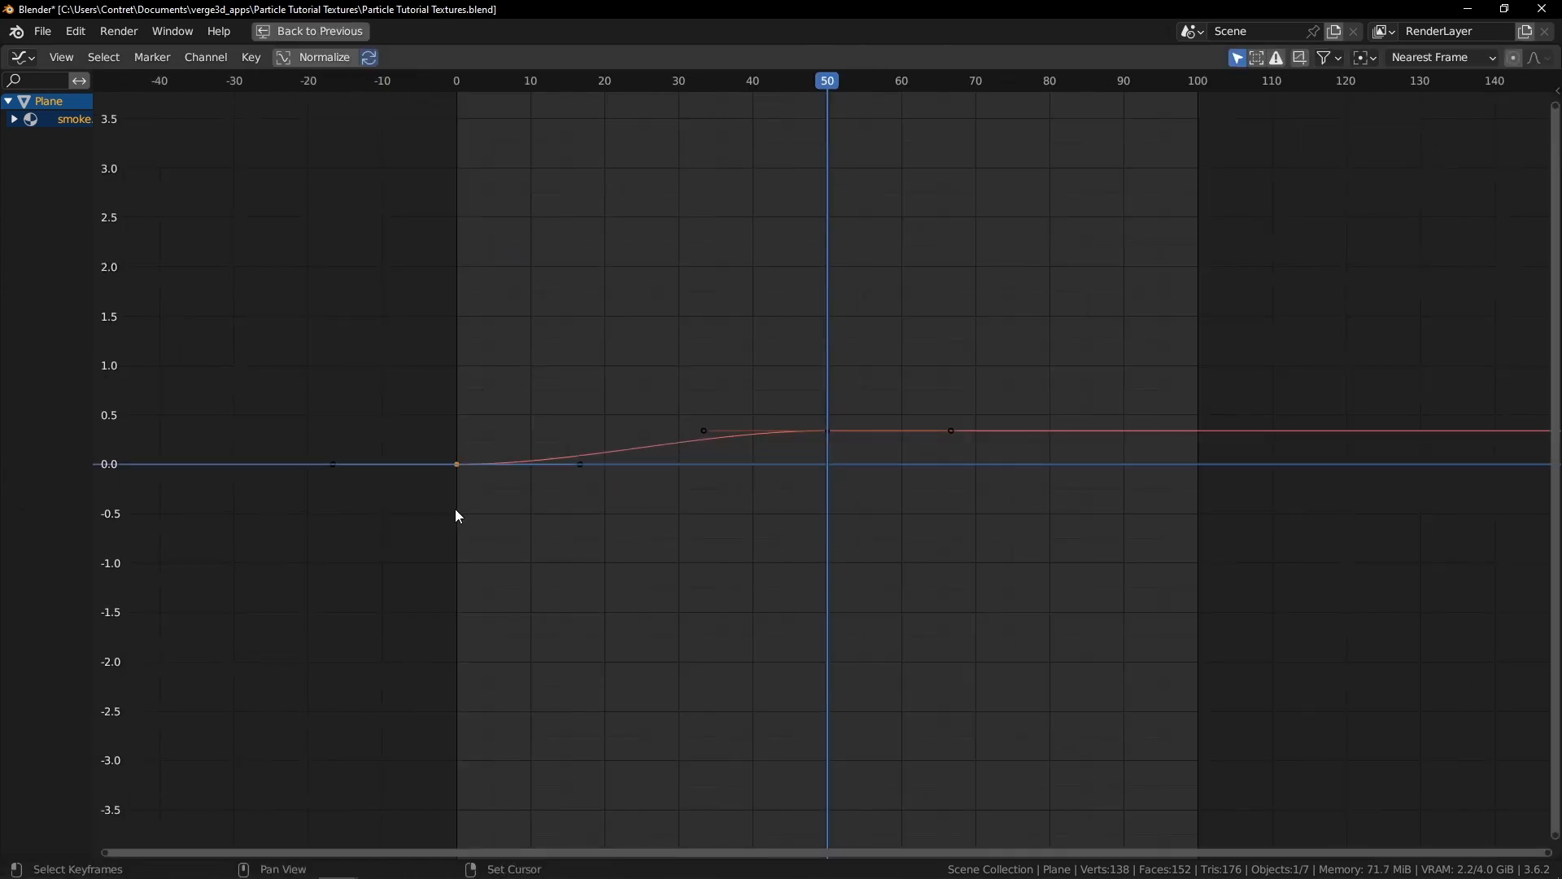
key("shift+d")
key("x")
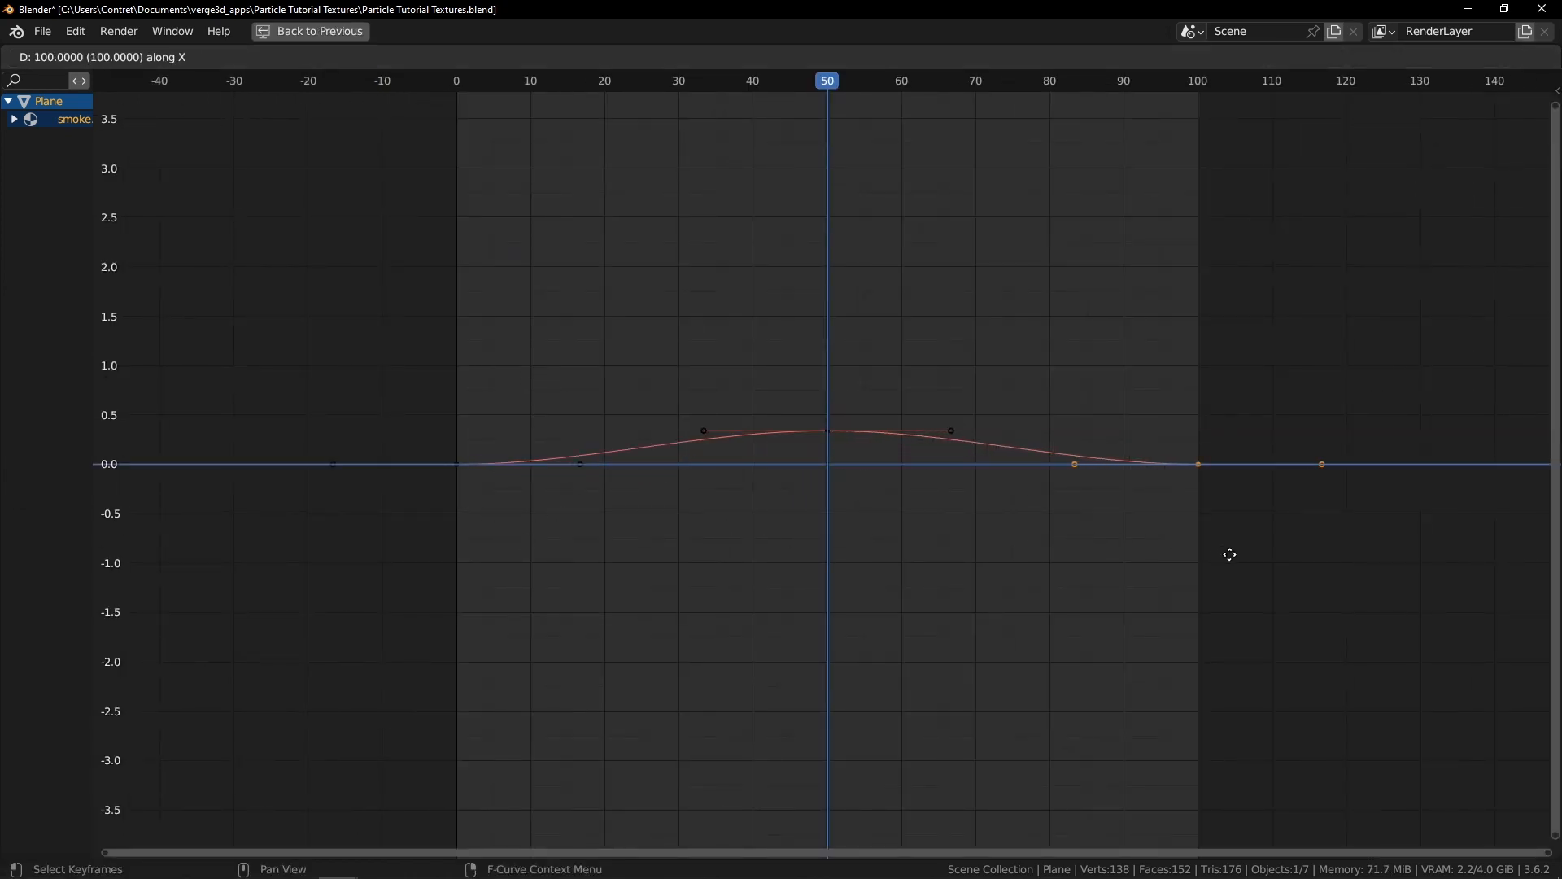
left_click(1229, 554)
key("ctrl+space")
Play back the animation to preview the moving smoke texture
key("space")
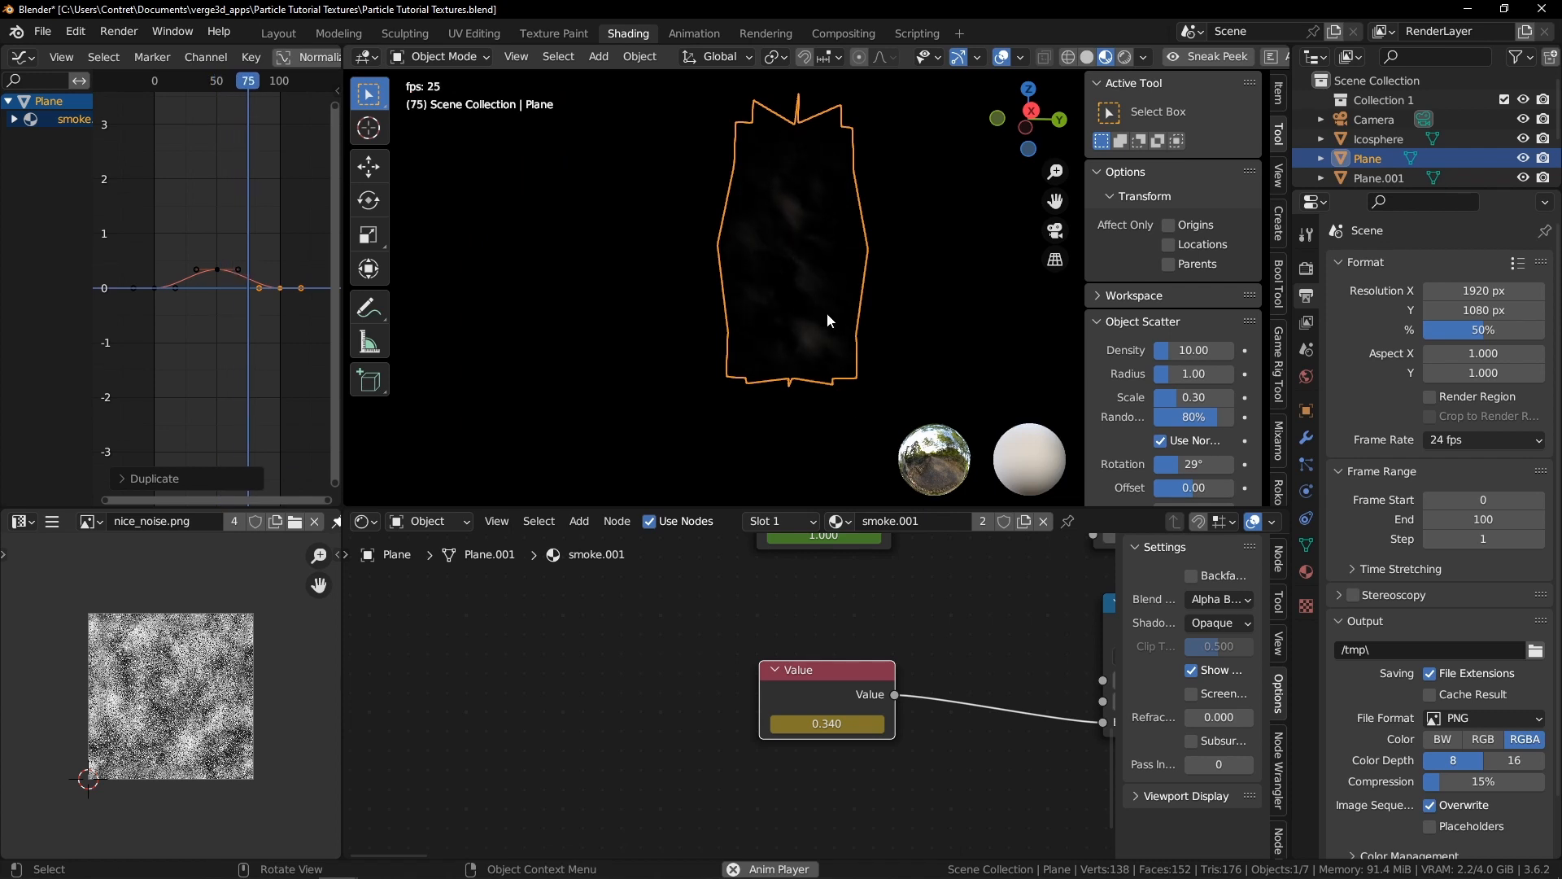
key("alt+a")
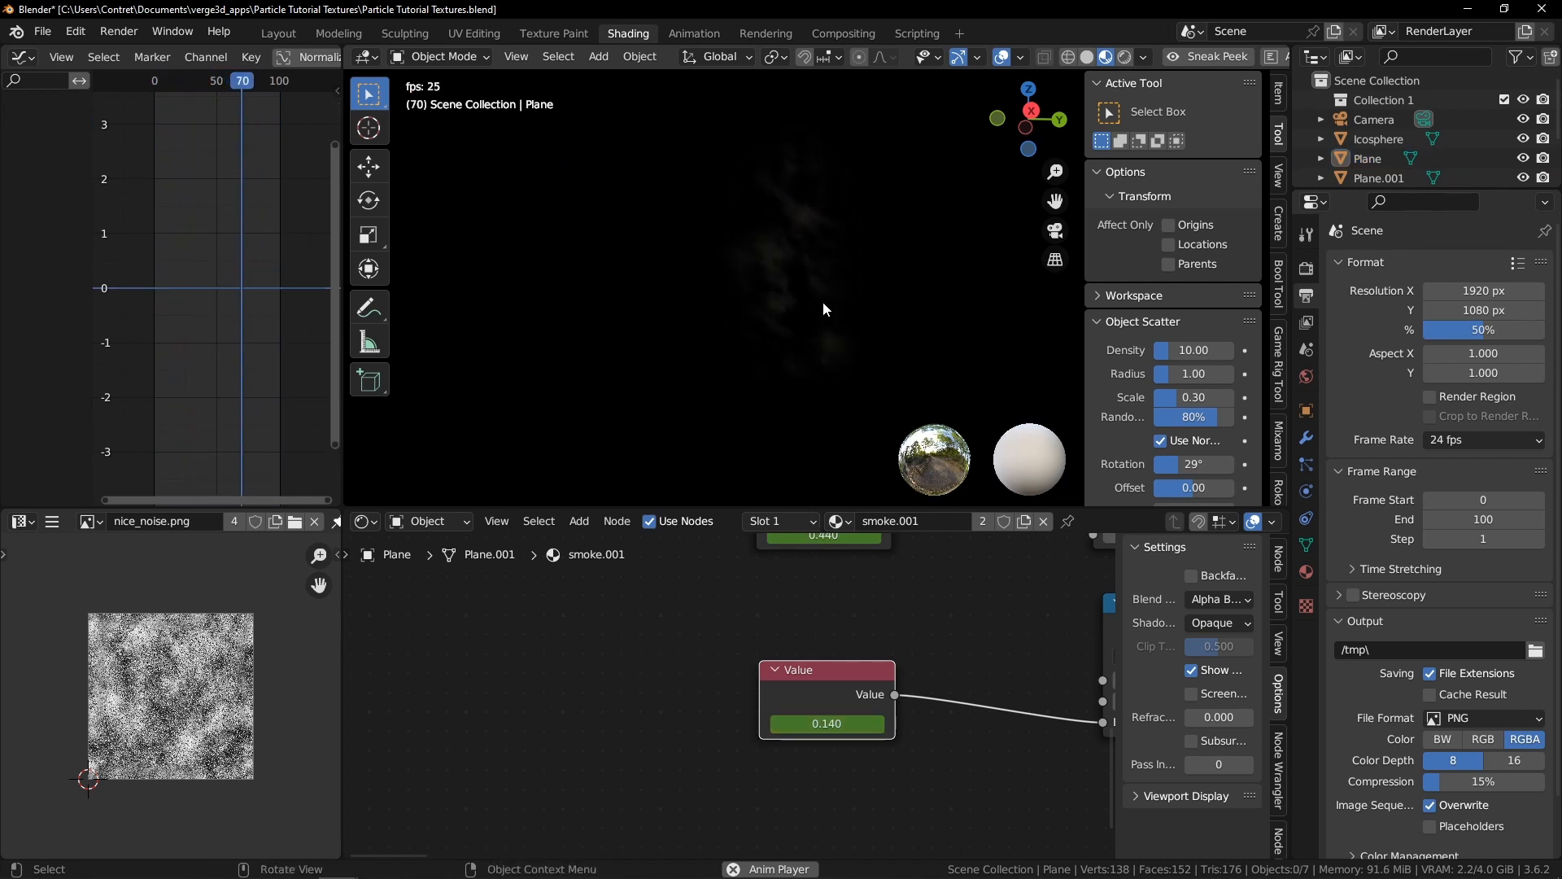
left_click(823, 303)
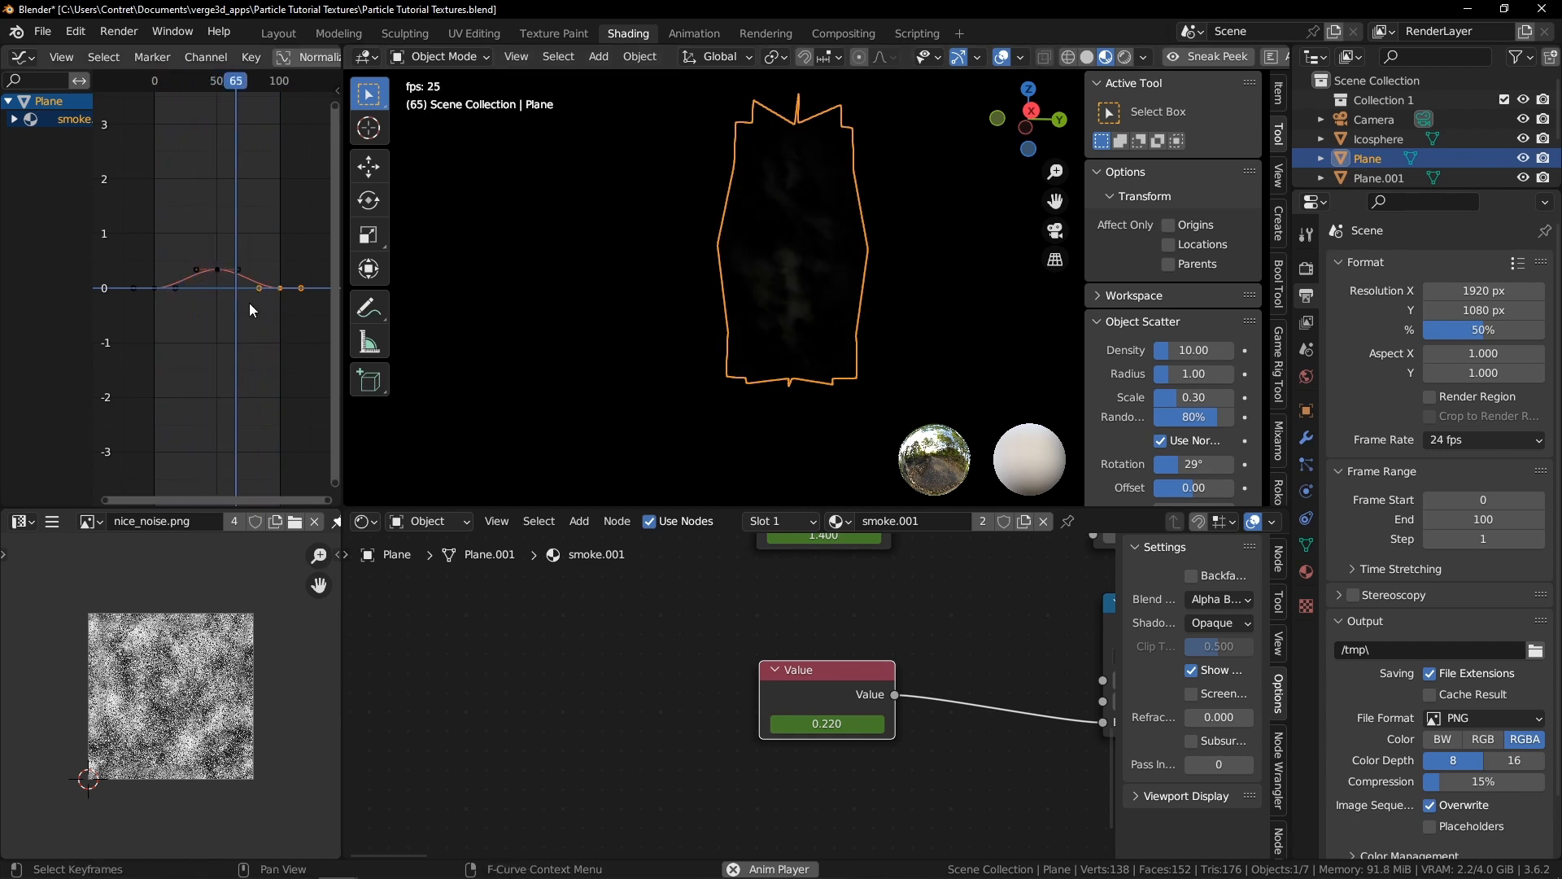
key("space")
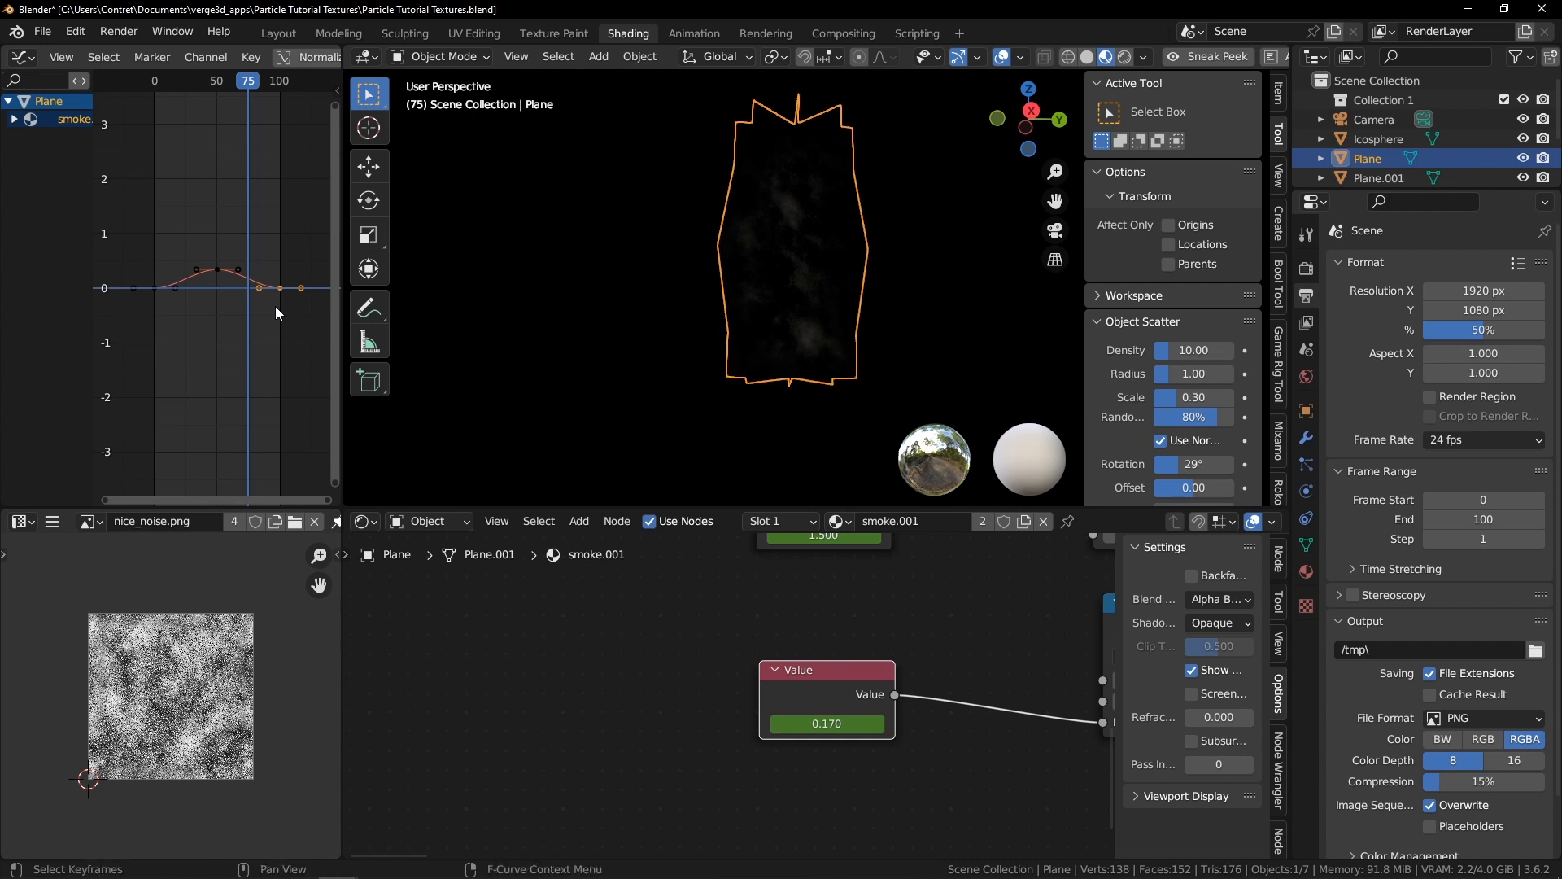
Select the value curve's keyframes and add a Cycles modifier so the animation repeats
key("ctrl+space")
scroll(897, 496, "up", 1)
middle_click_drag(904, 444, 887, 384, "ctrl")
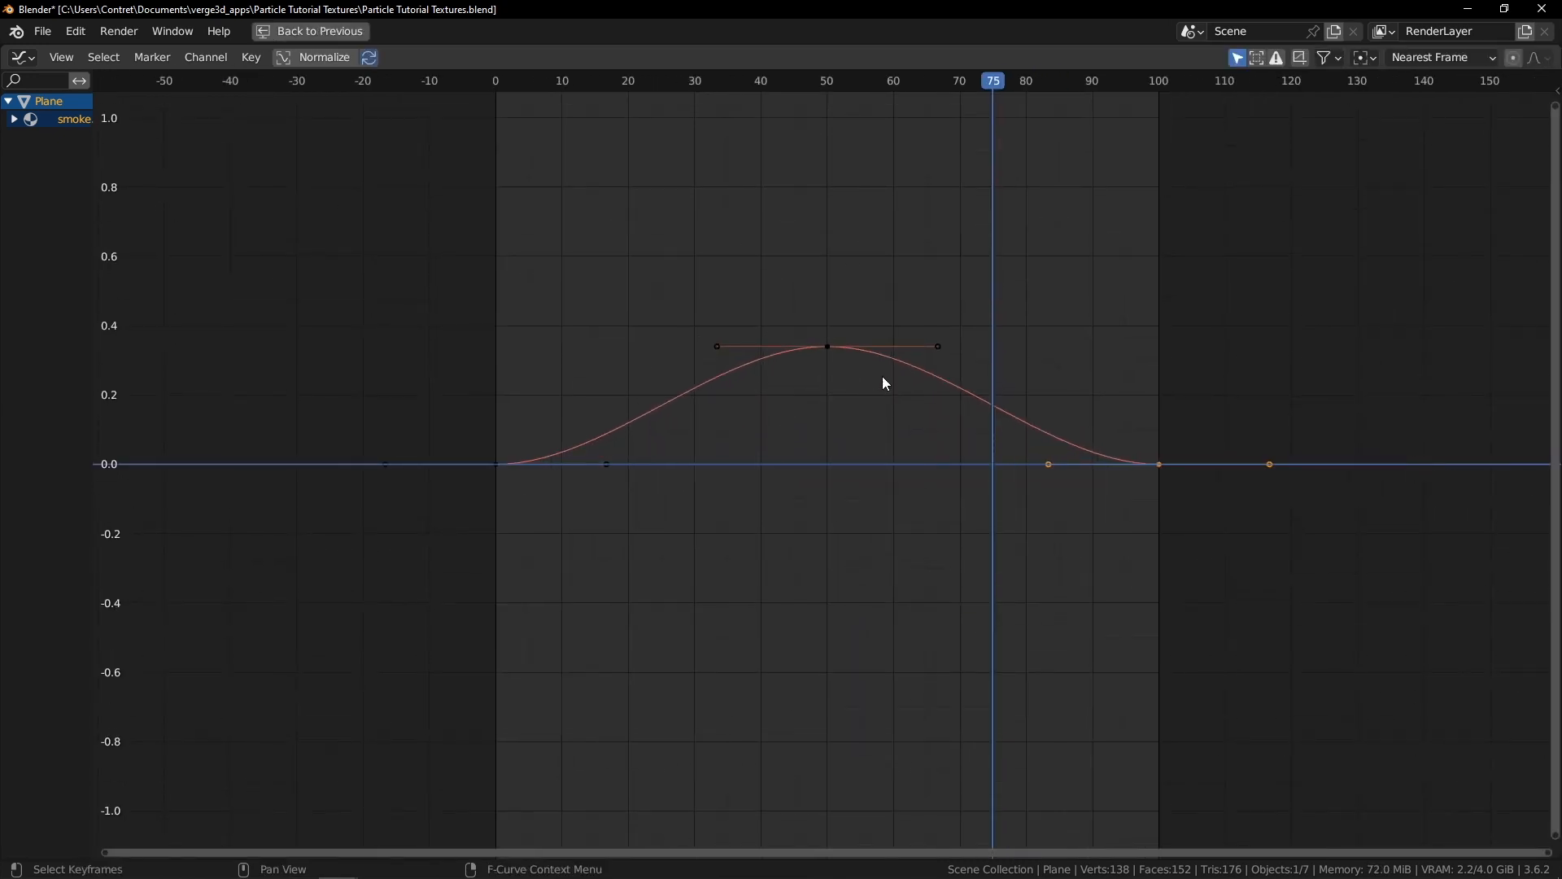
key("a")
key("n")
left_click(726, 352)
left_click(1550, 163)
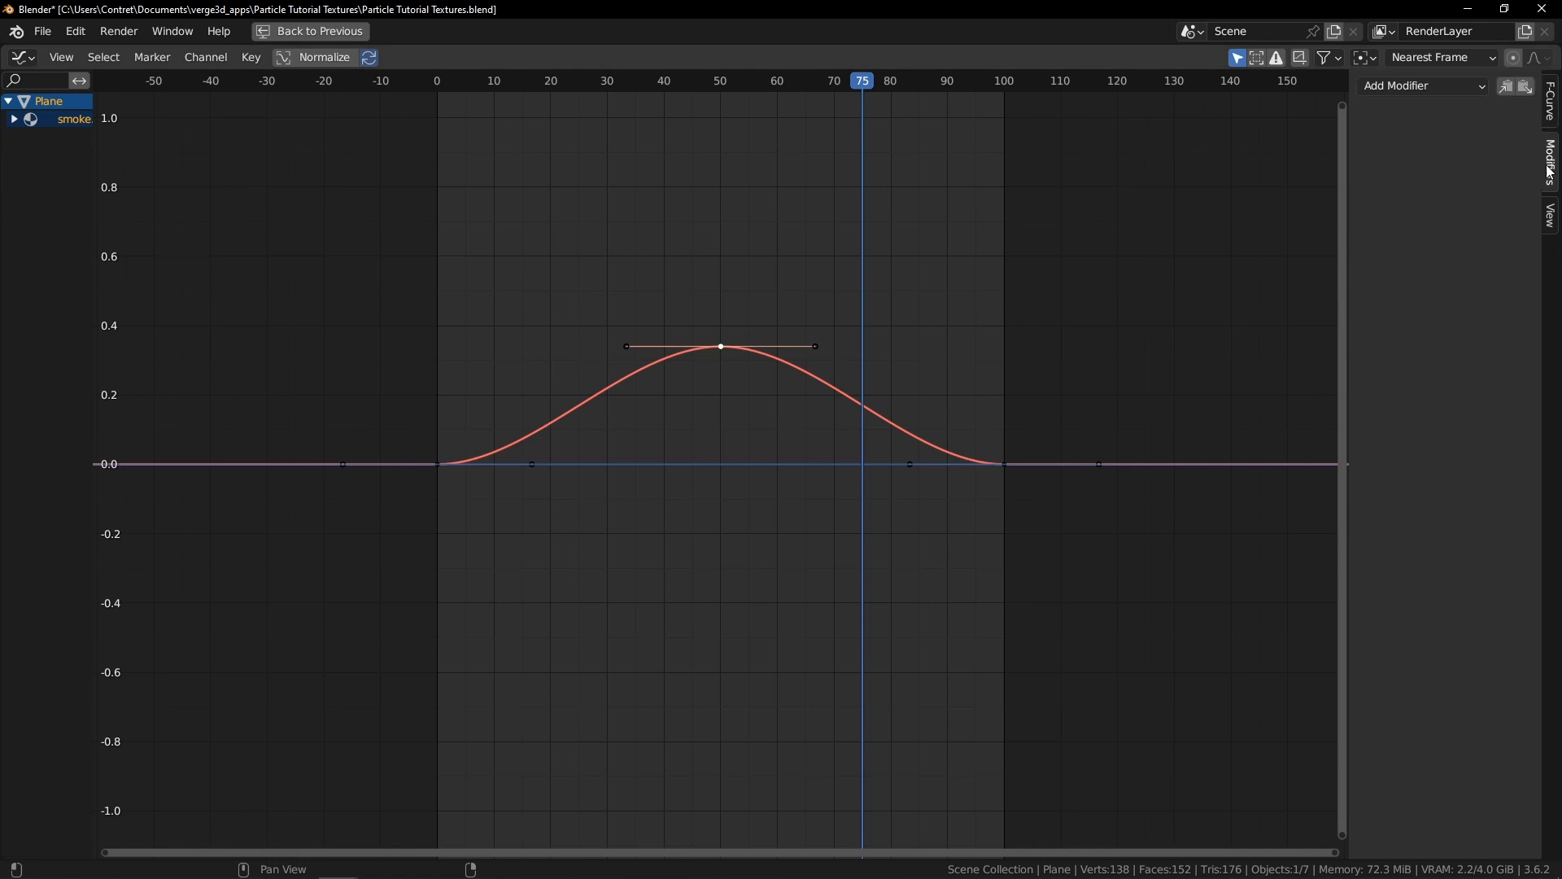
left_click(1431, 86)
left_click(1368, 171)
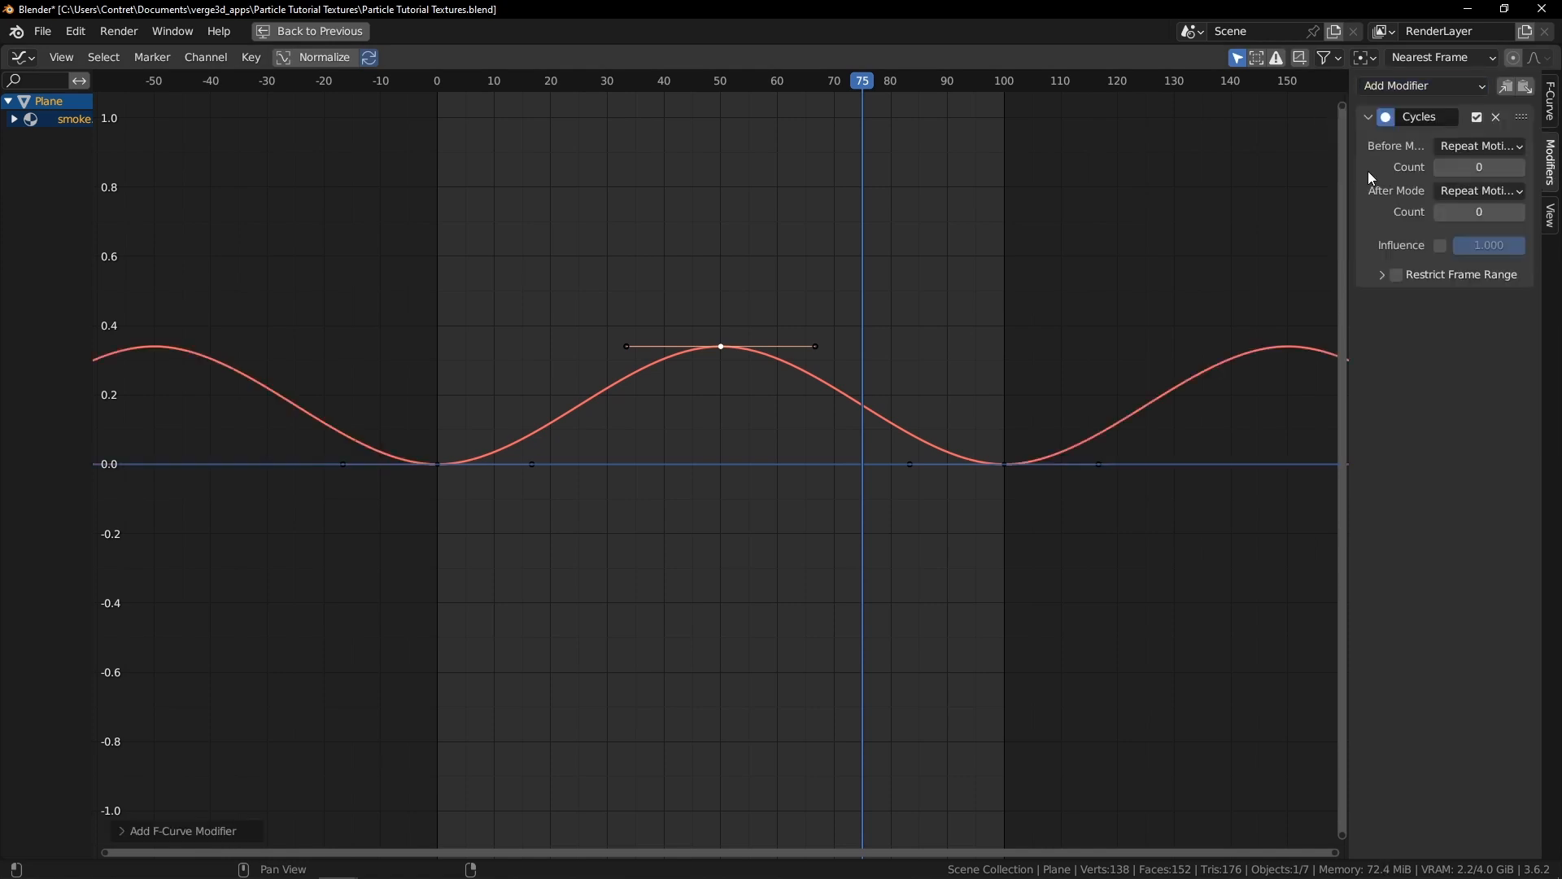
Shift all the value curve's keyframes about 28 frames along the timeline
scroll(705, 410, "down", 1)
key("a")
key("g")
key("y")
key("x")
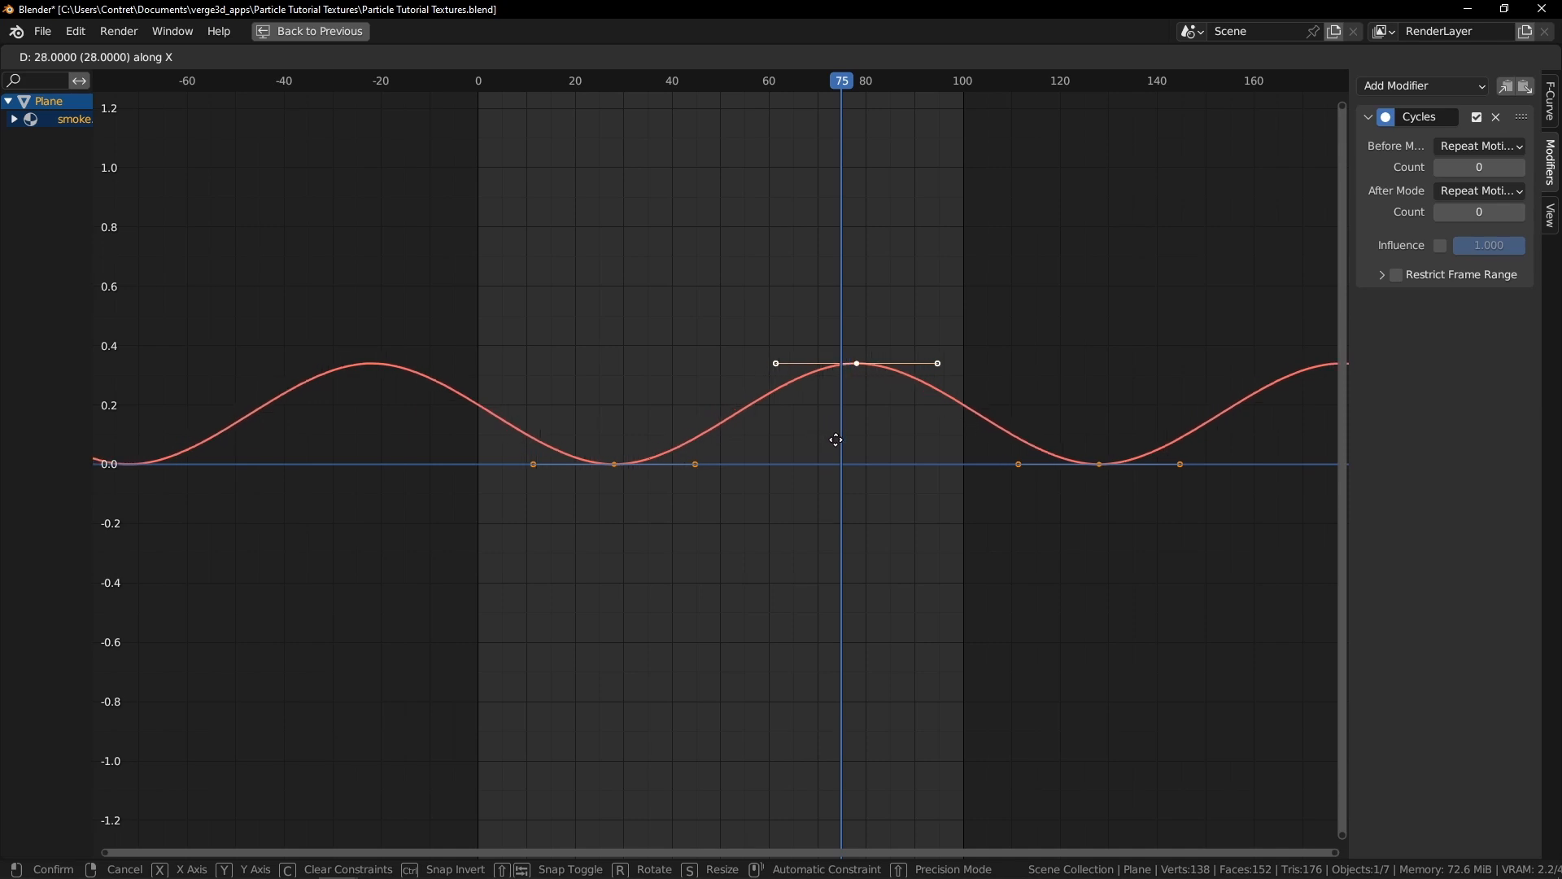
left_click(827, 423)
key("ctrl+space")
Play the animation, hide the sidebar, and lower the curve's peak keyframe by about 0.13
key("space")
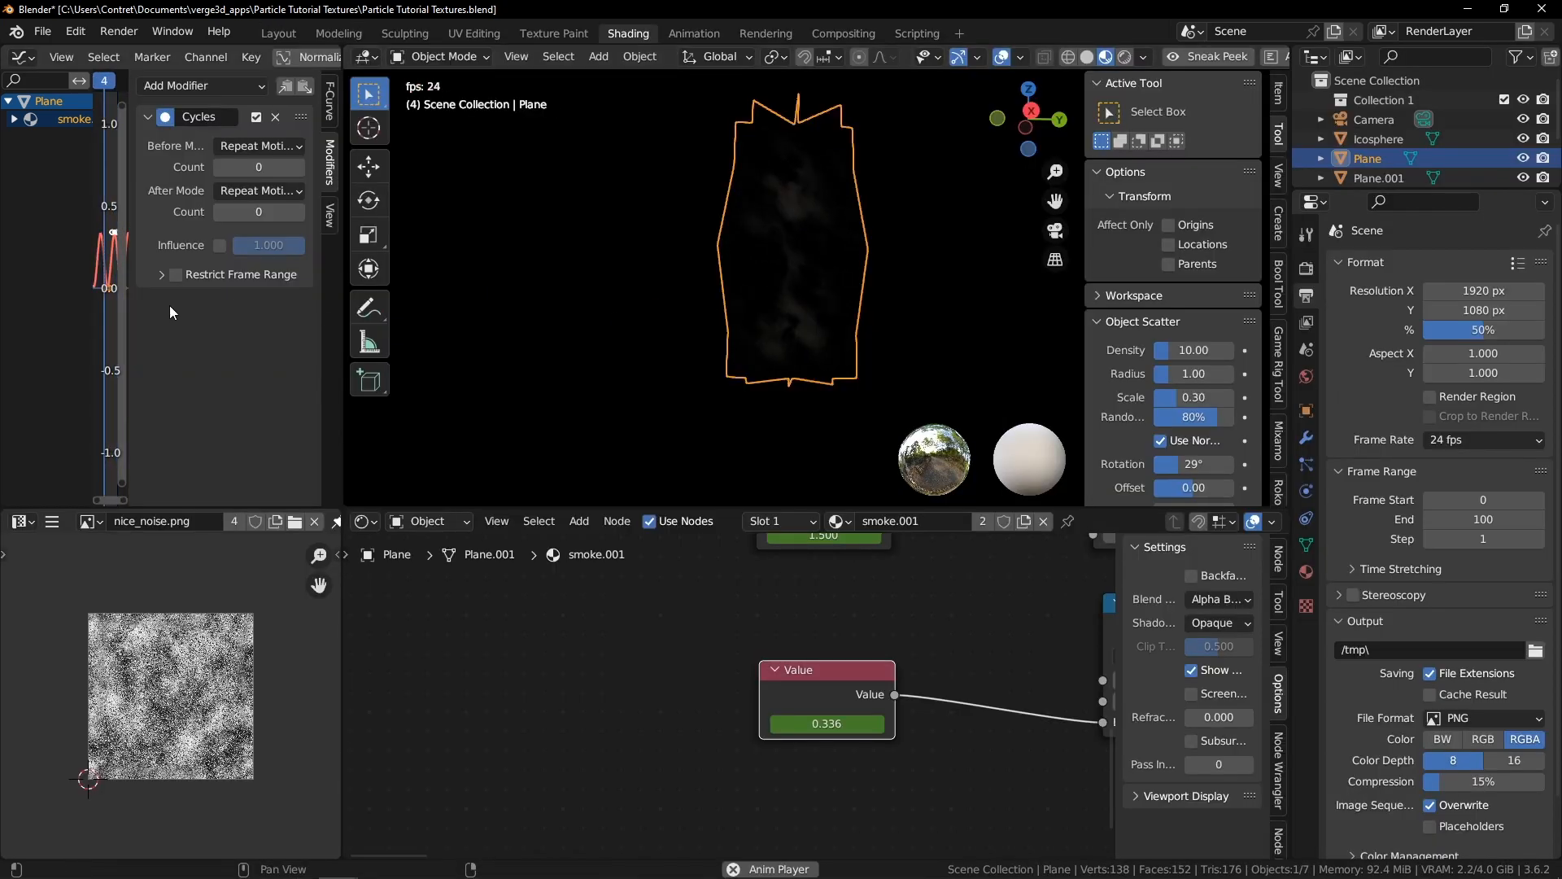
key("n")
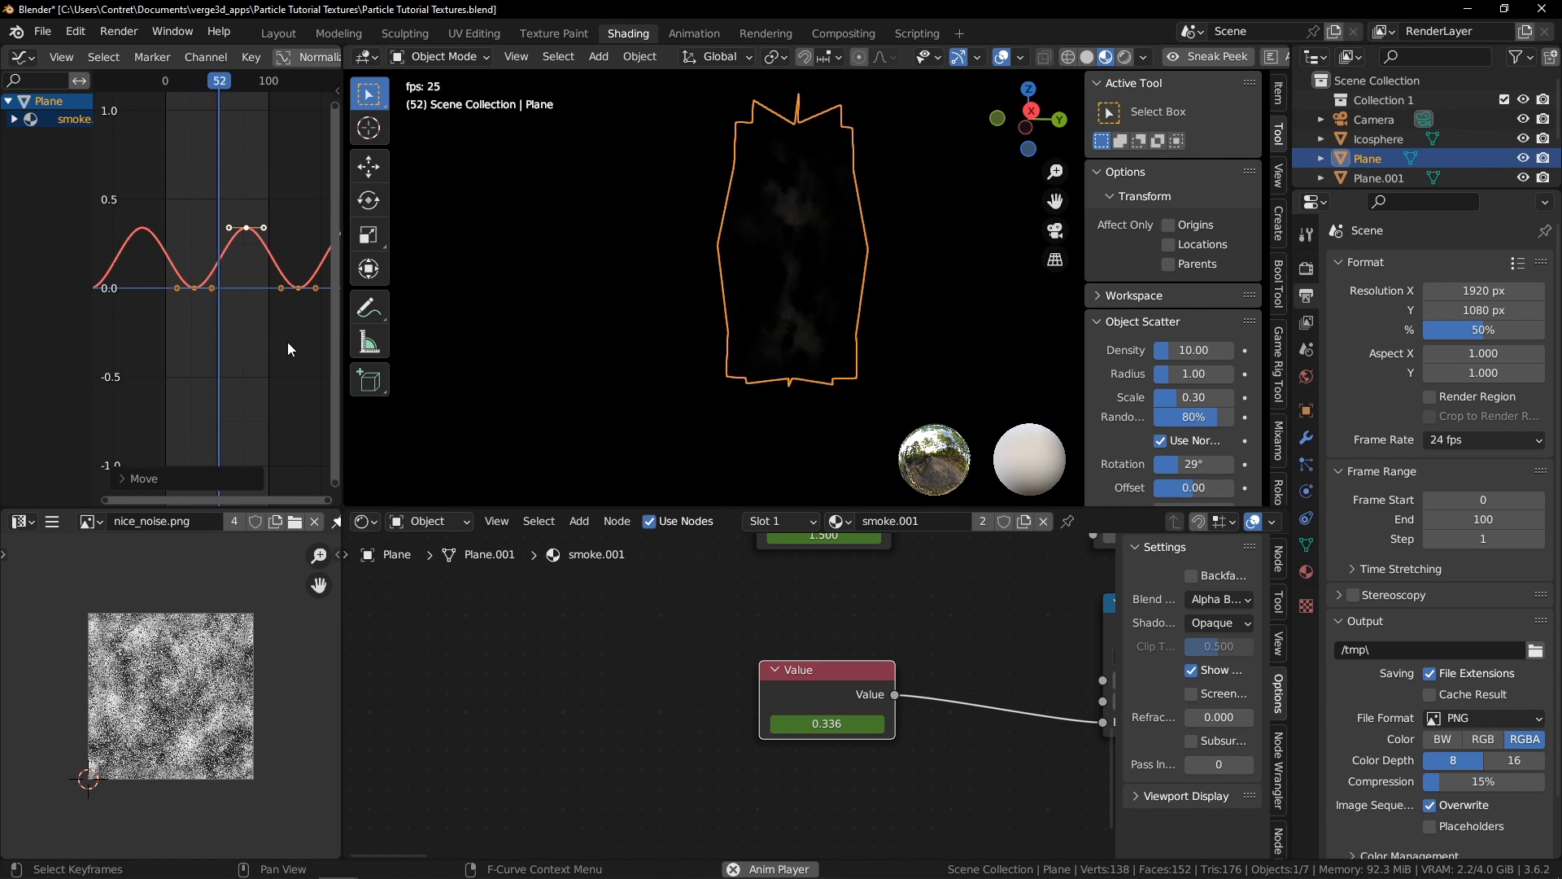
left_click_drag(222, 194, 264, 258)
key("g")
key("y")
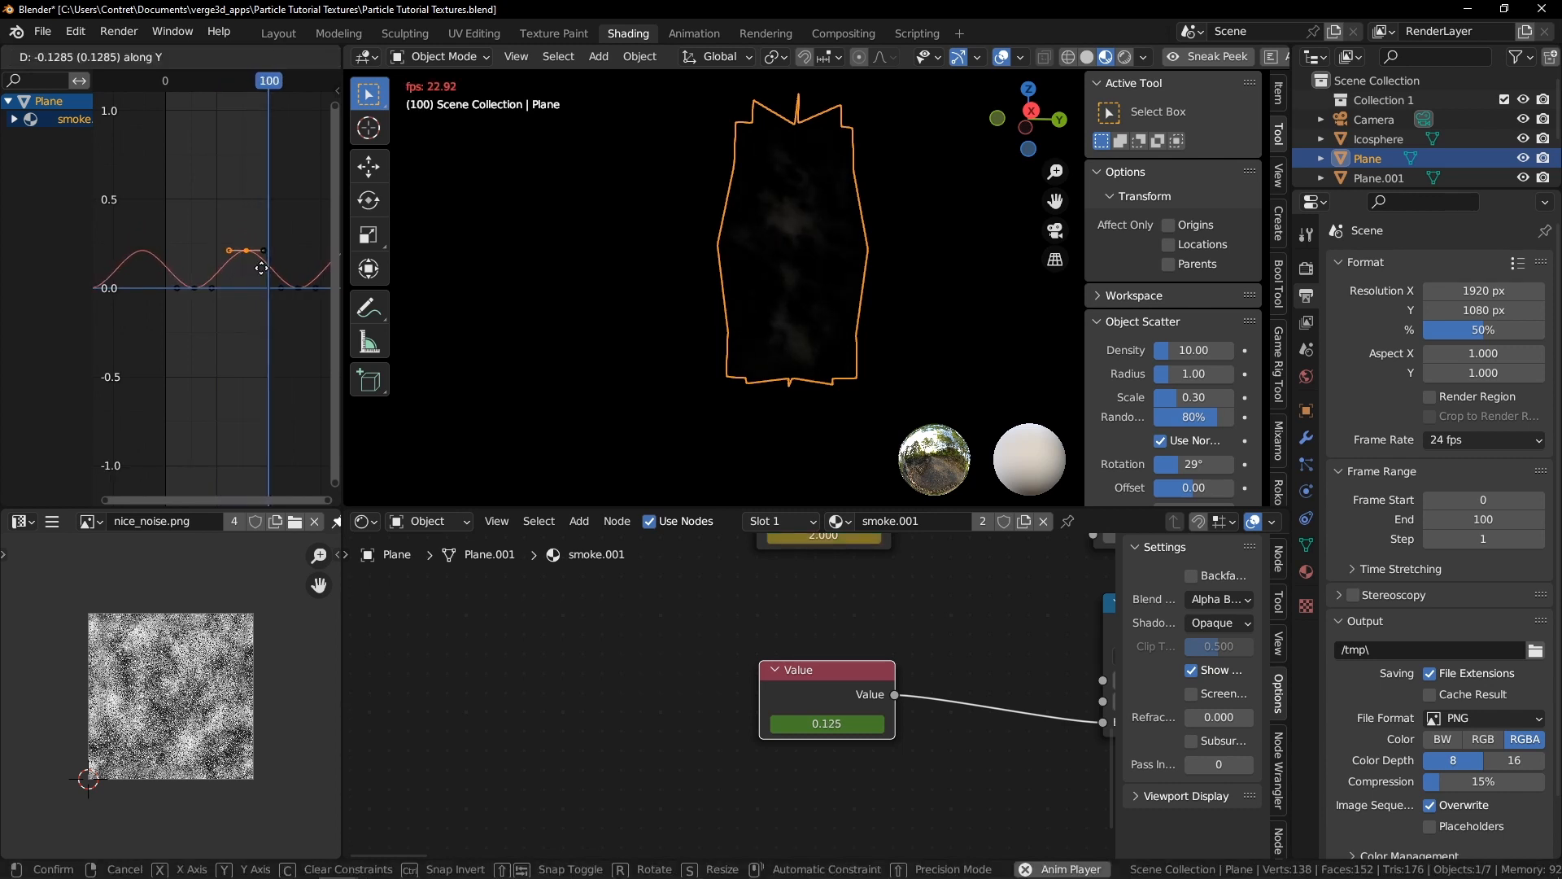
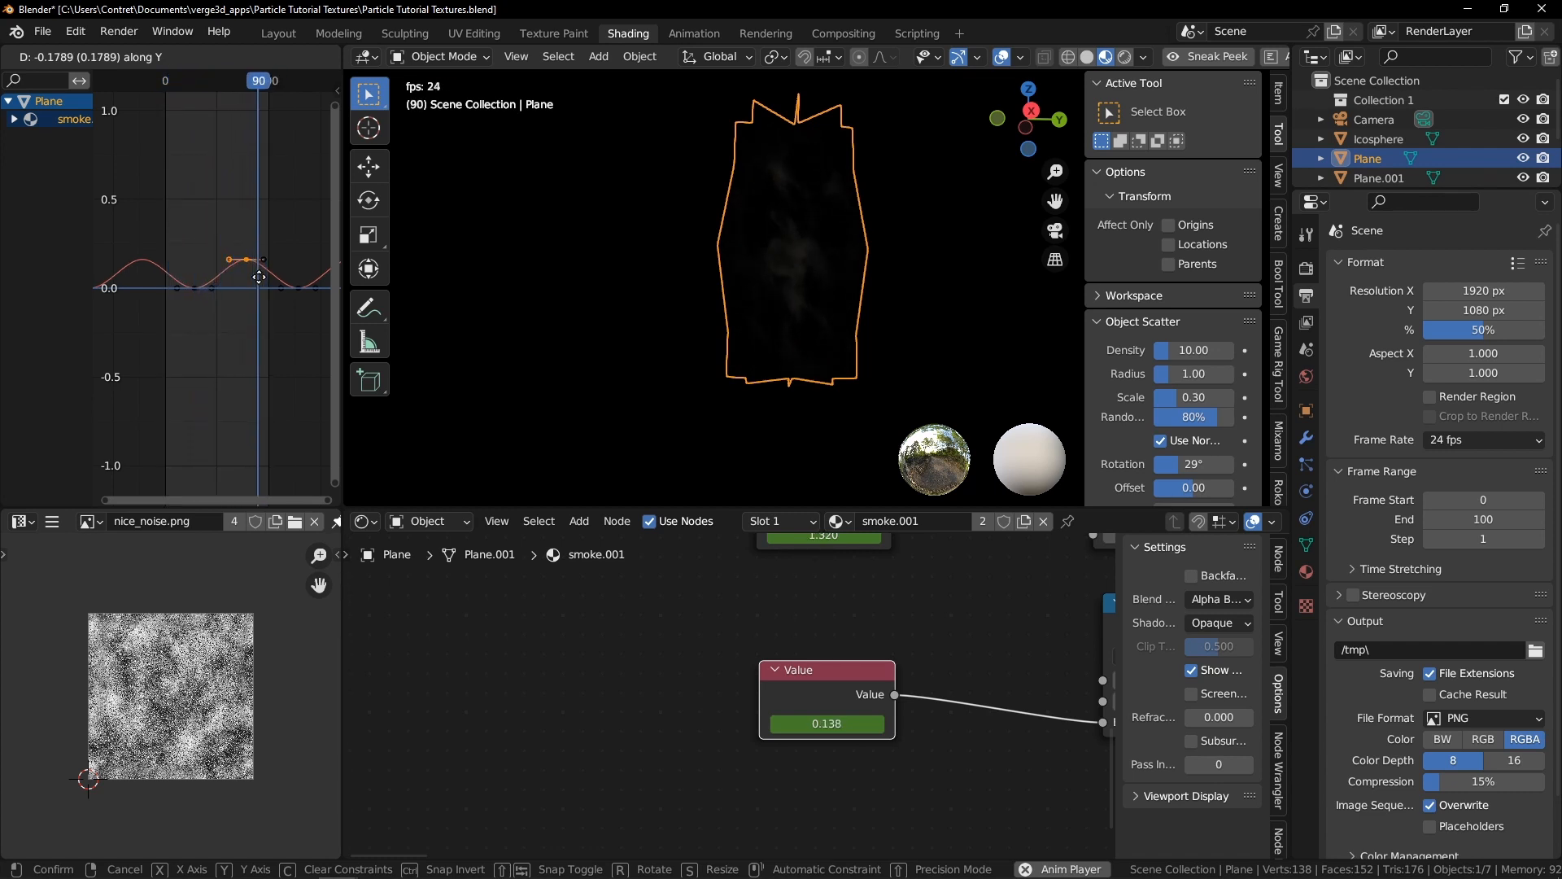
Finish lowering the peak keyframe and remove the Cycles modifier from the value curve
left_click(258, 277)
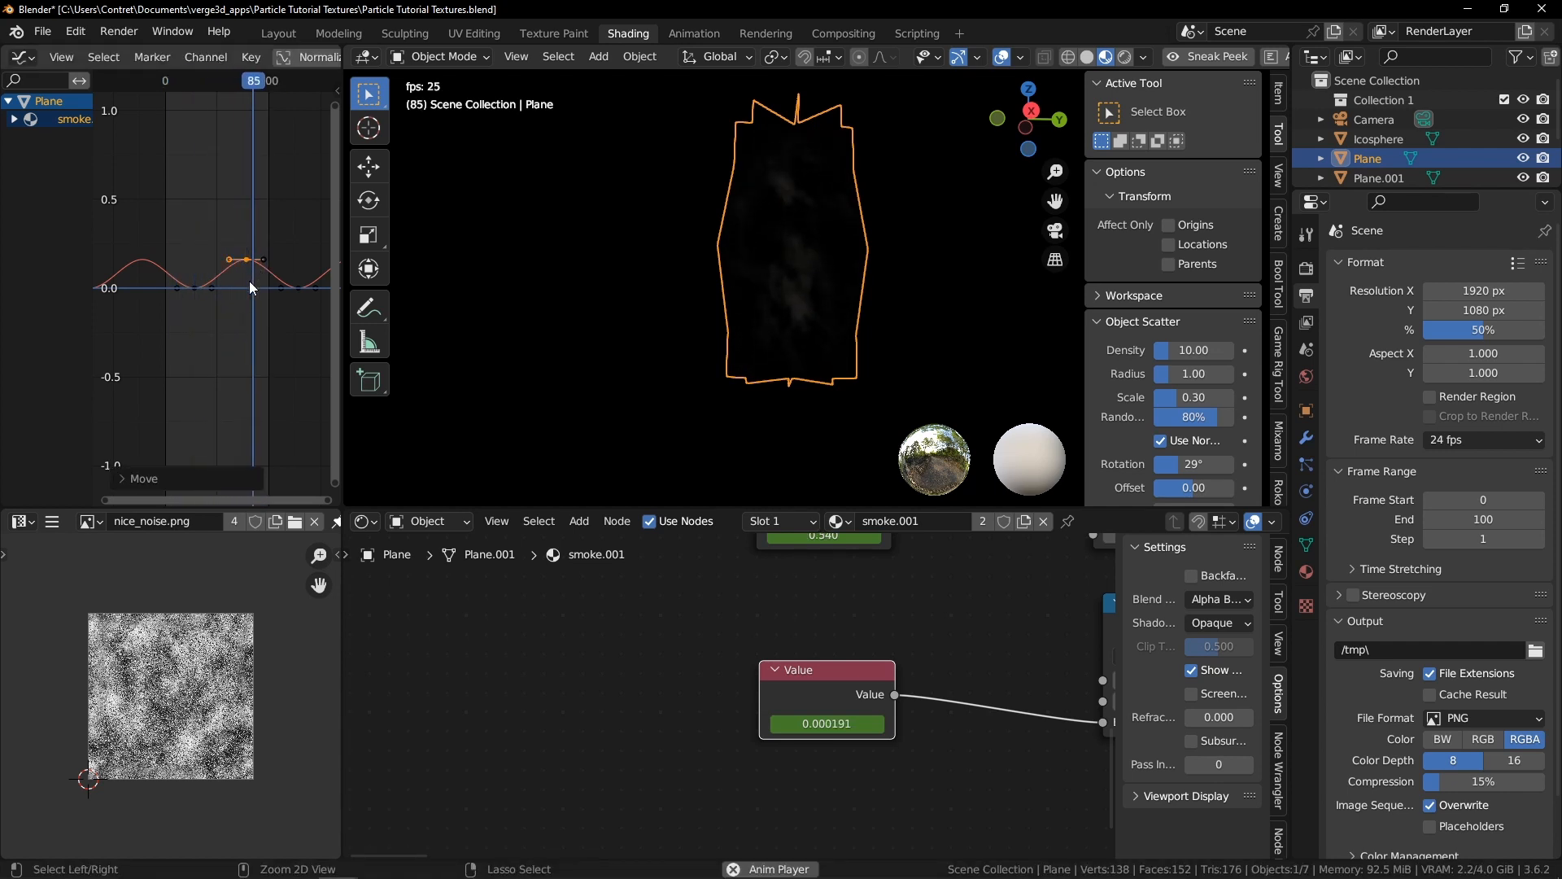
key("ctrl+space")
left_click(473, 81)
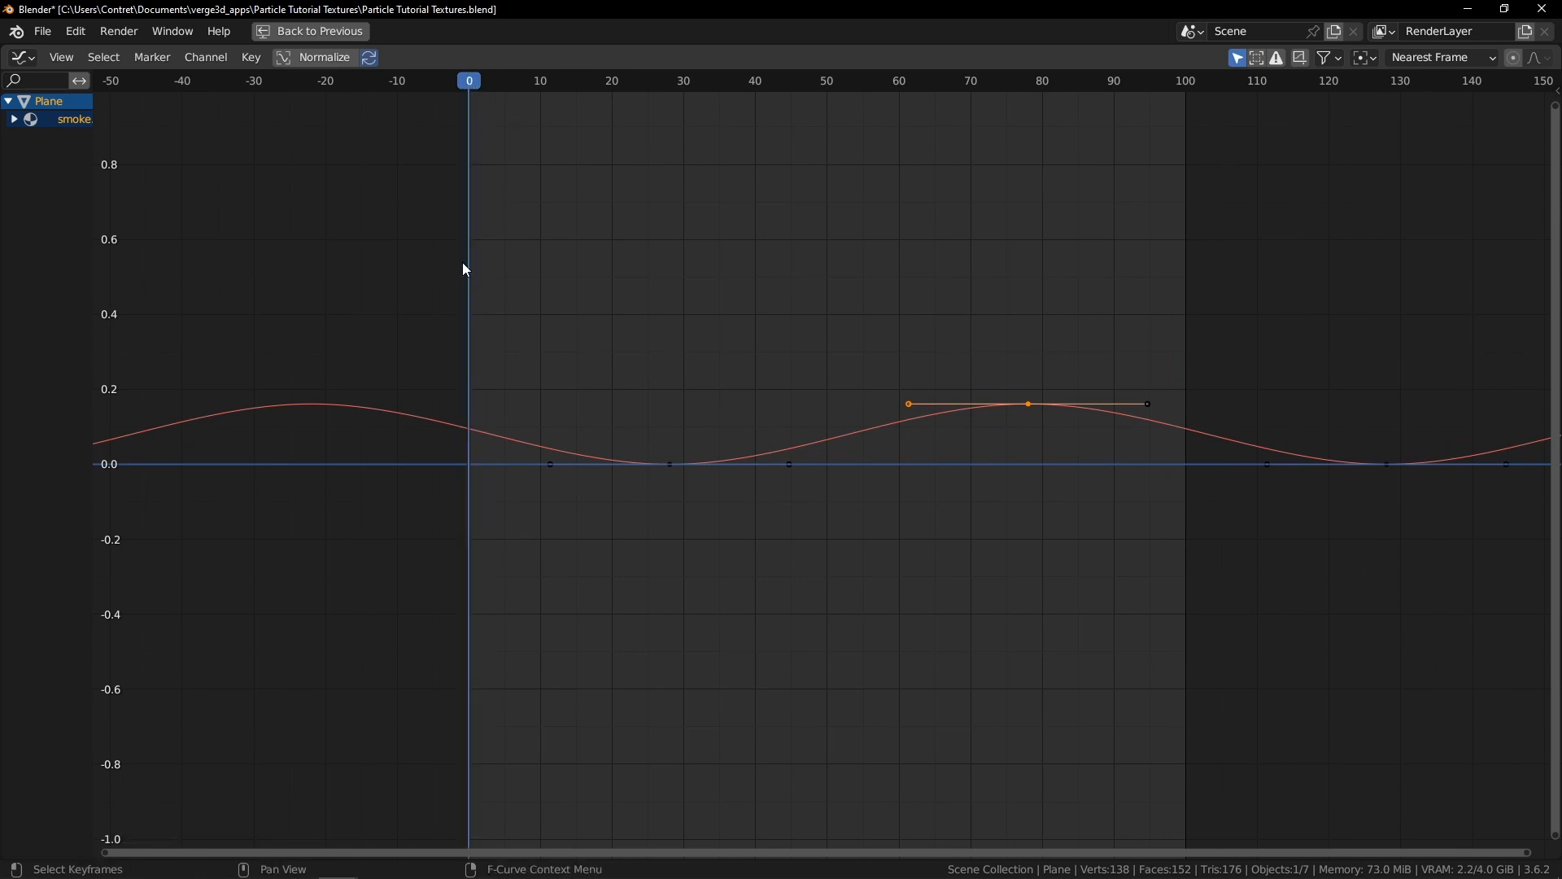
key("ctrl+space")
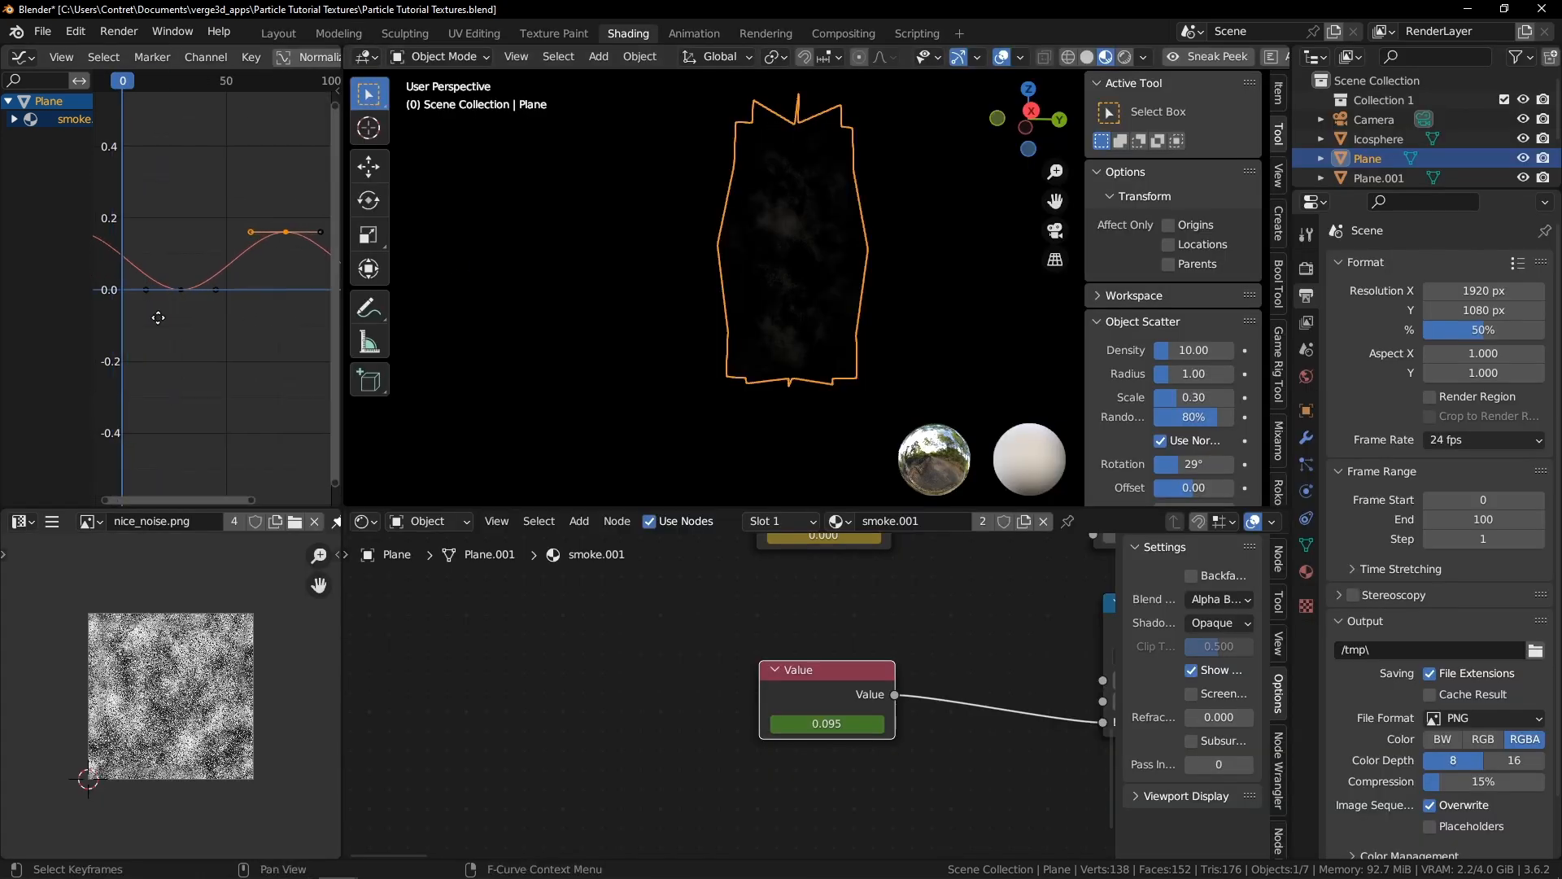
key("KP_0")
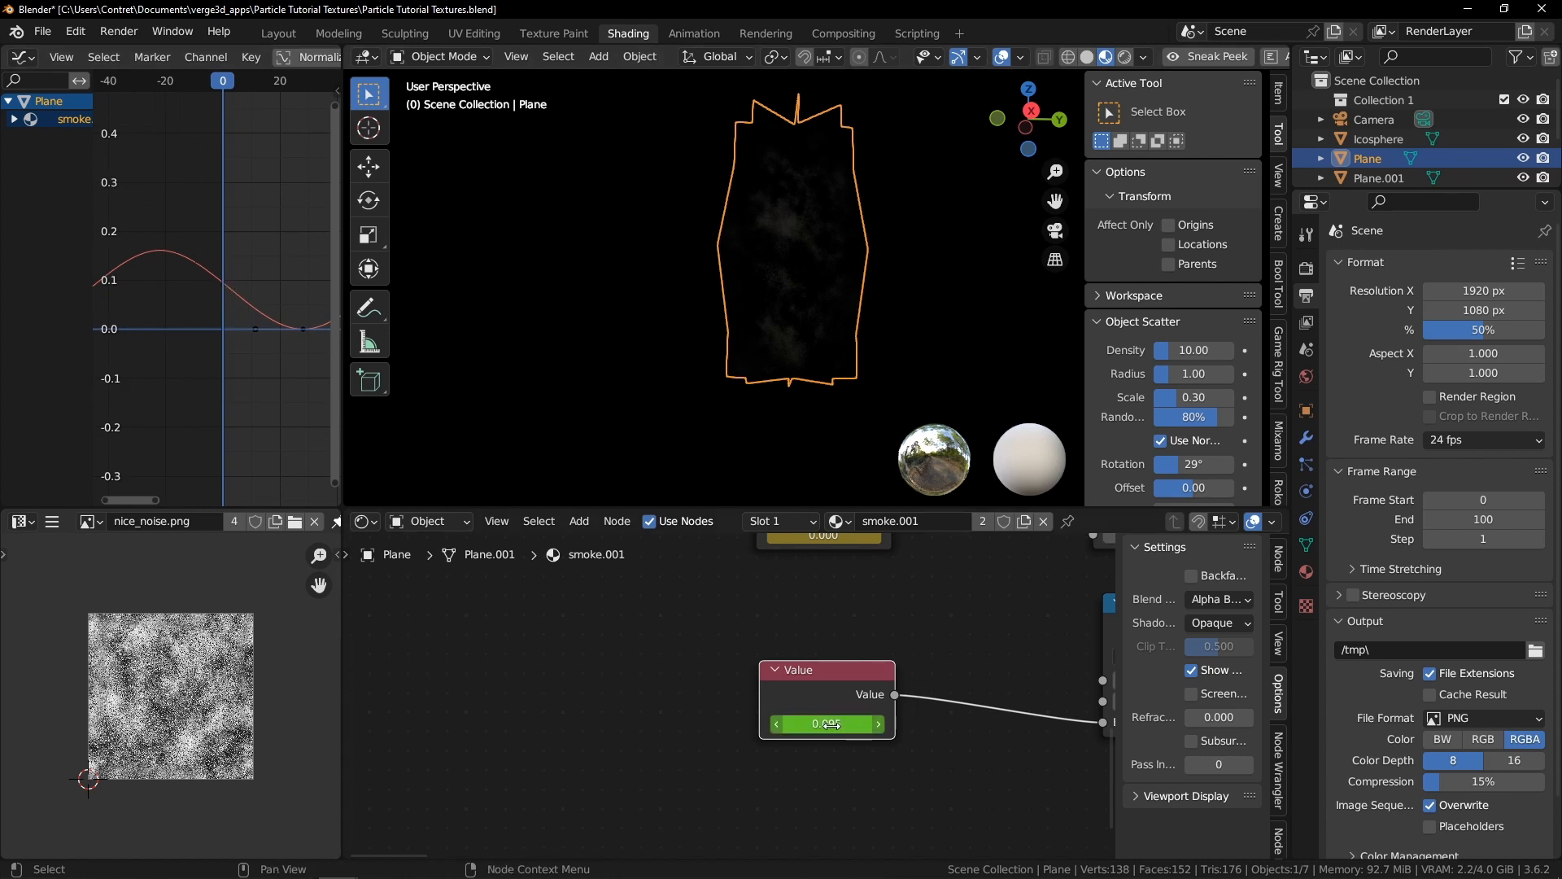
key("ctrl+space")
key("Home")
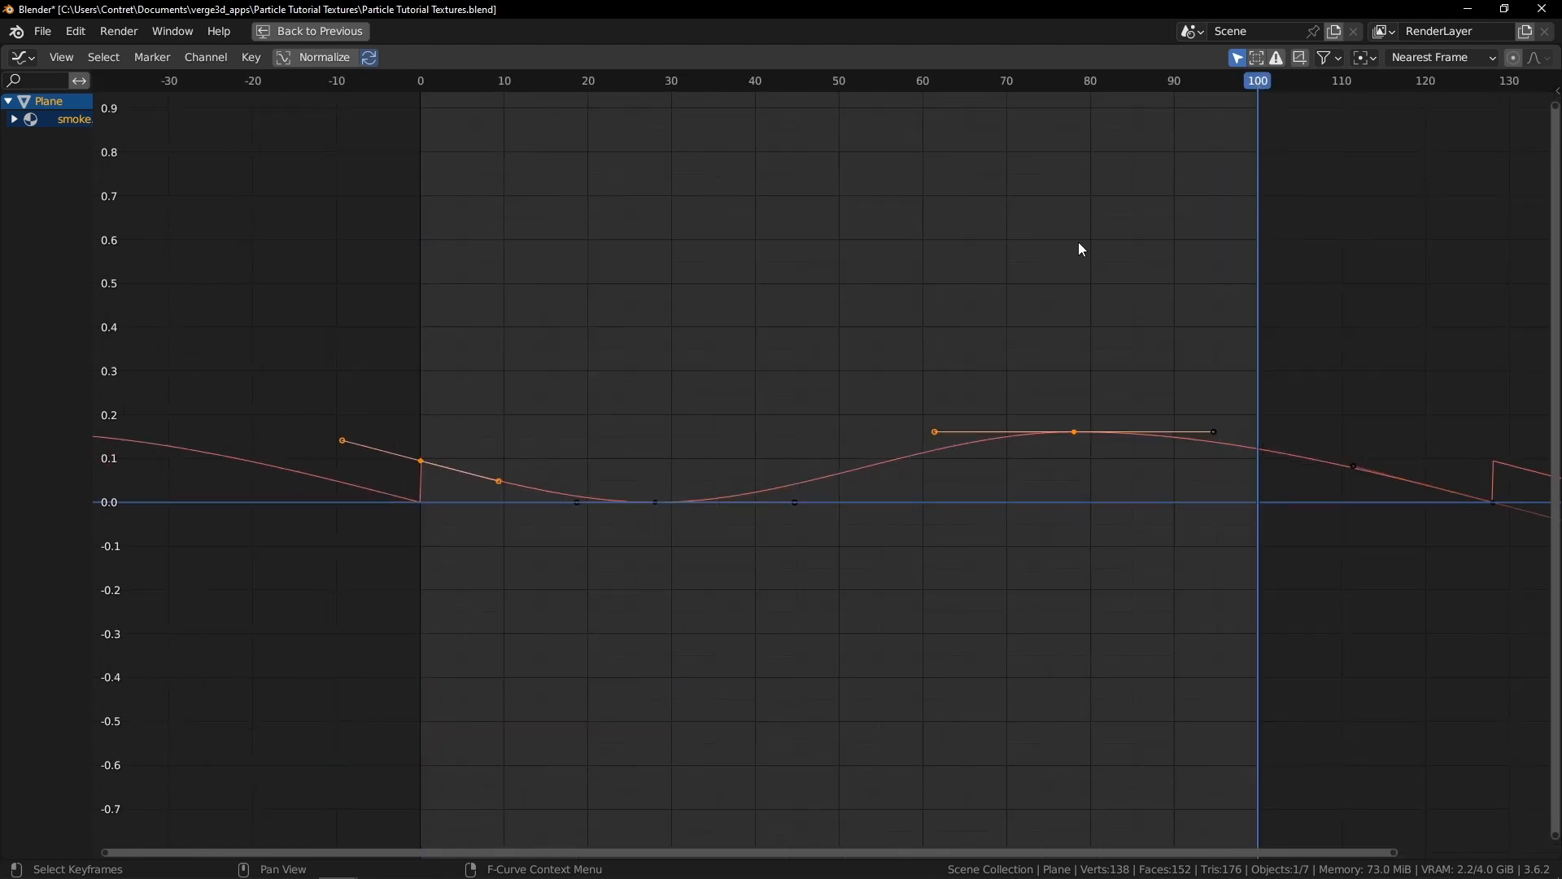
key("ctrl+space")
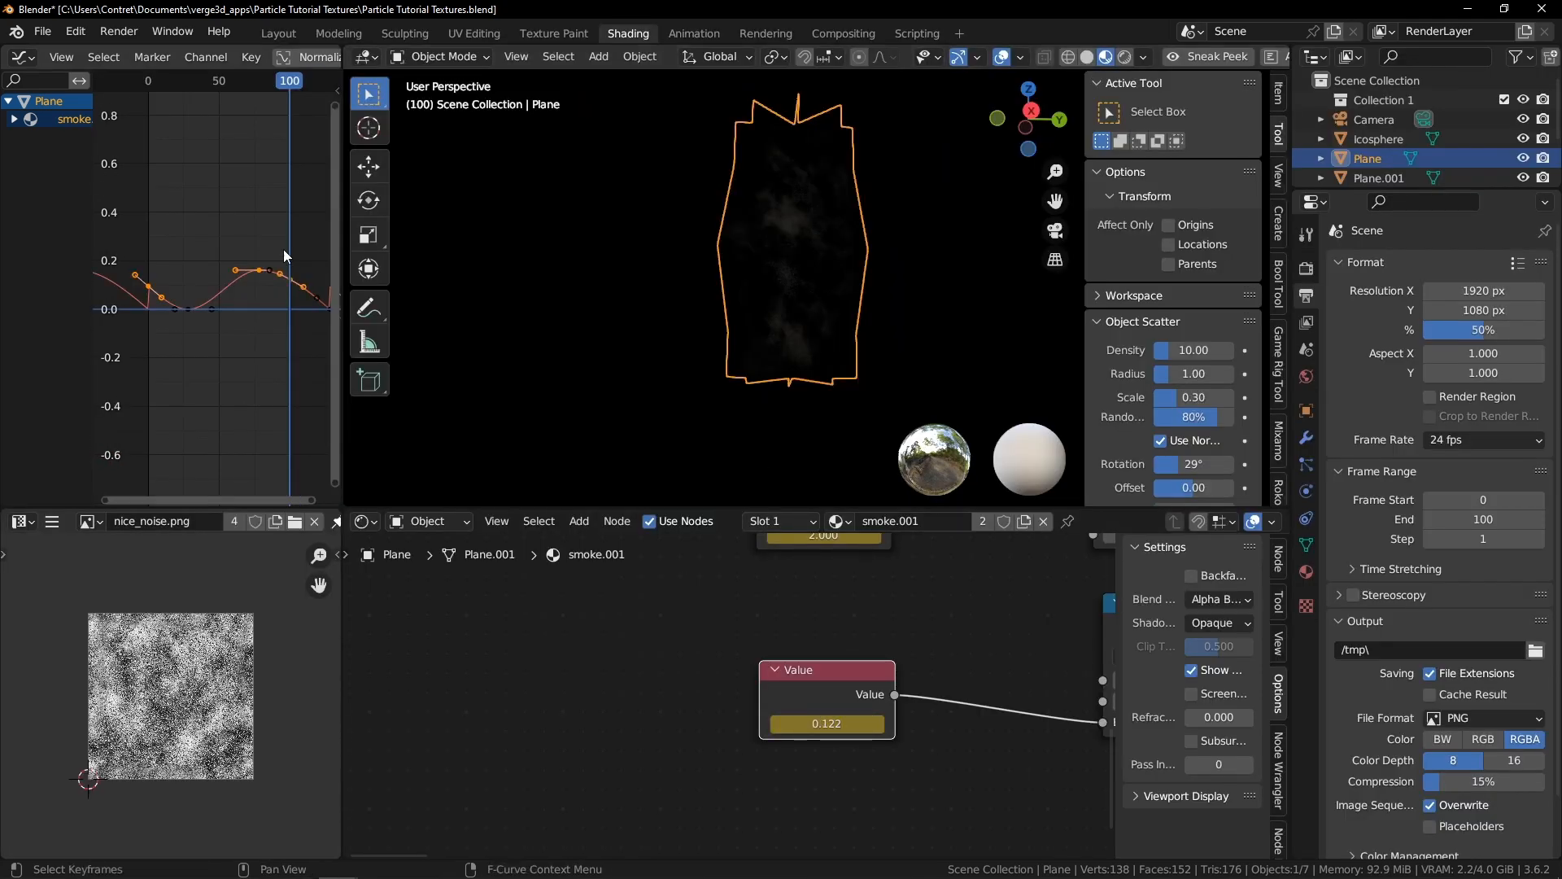
key("ctrl+space")
key("n")
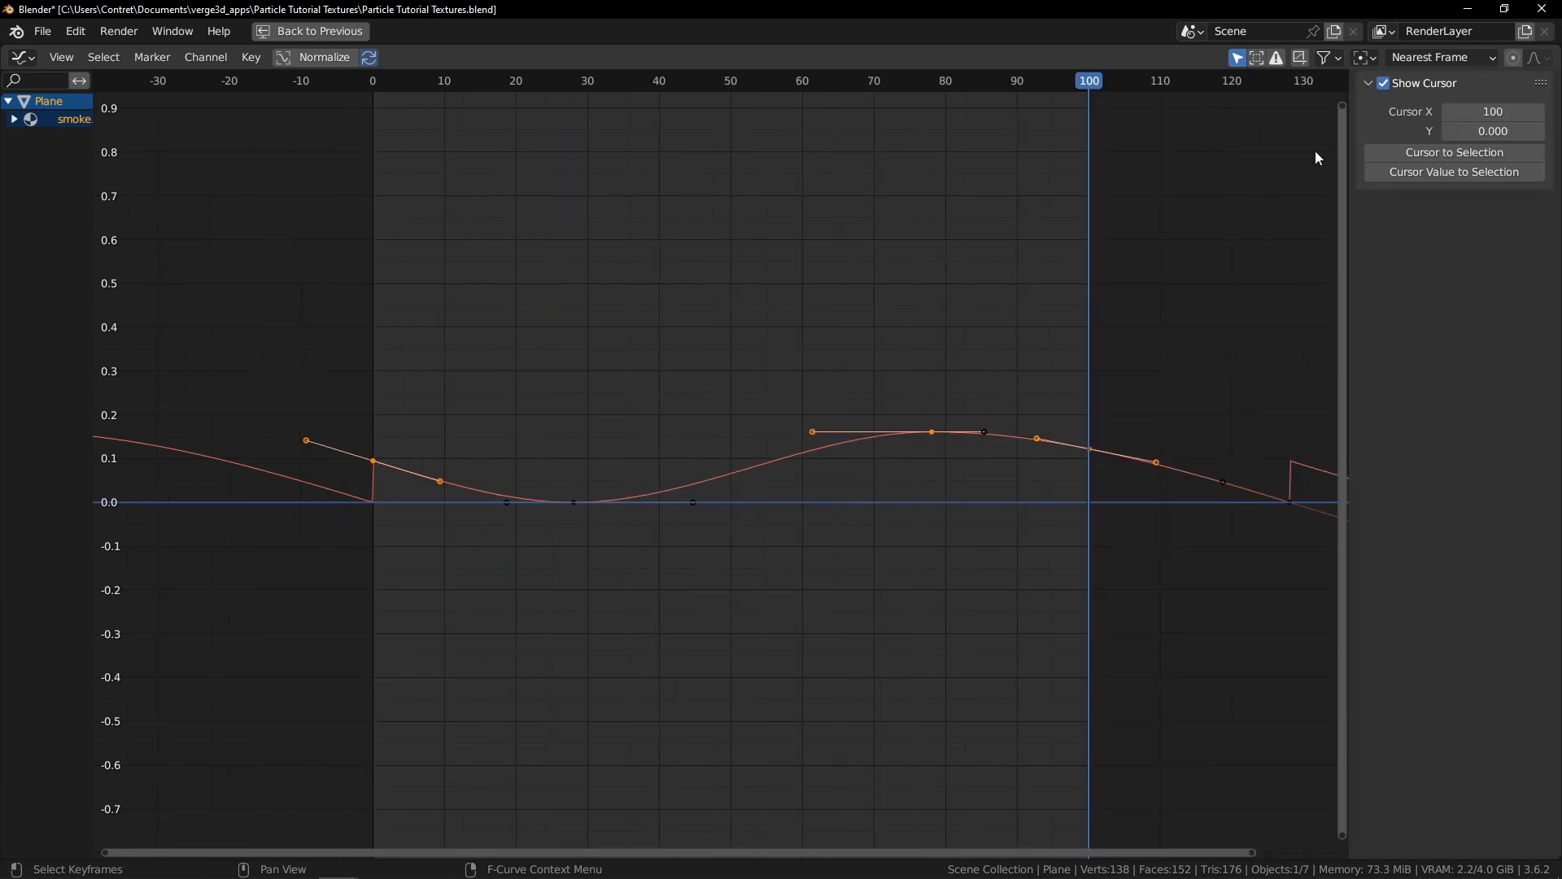
left_click(933, 432)
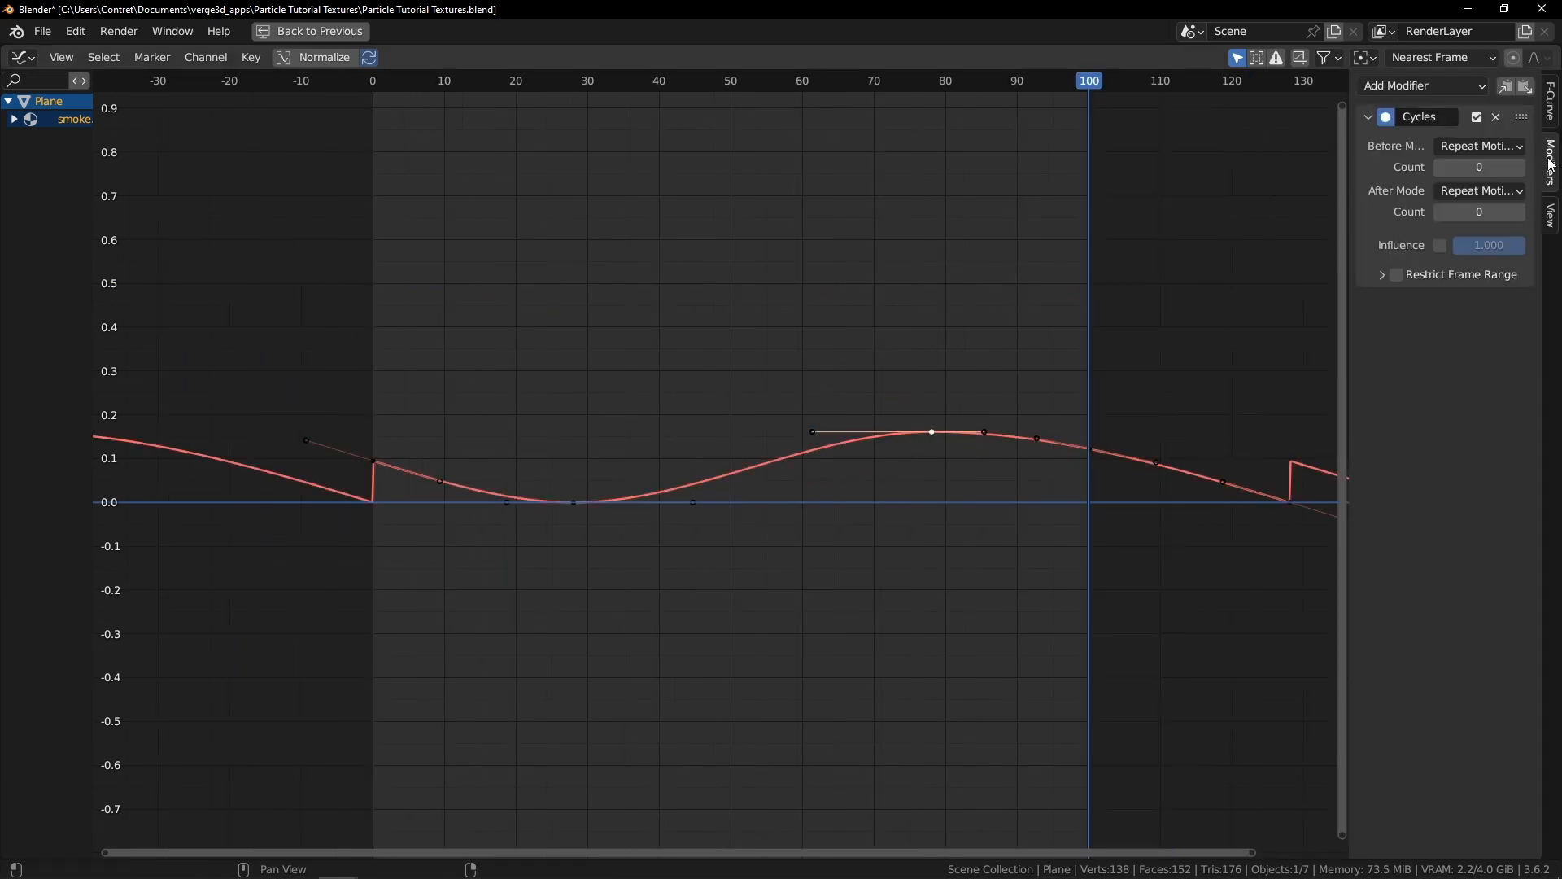
left_click(1496, 118)
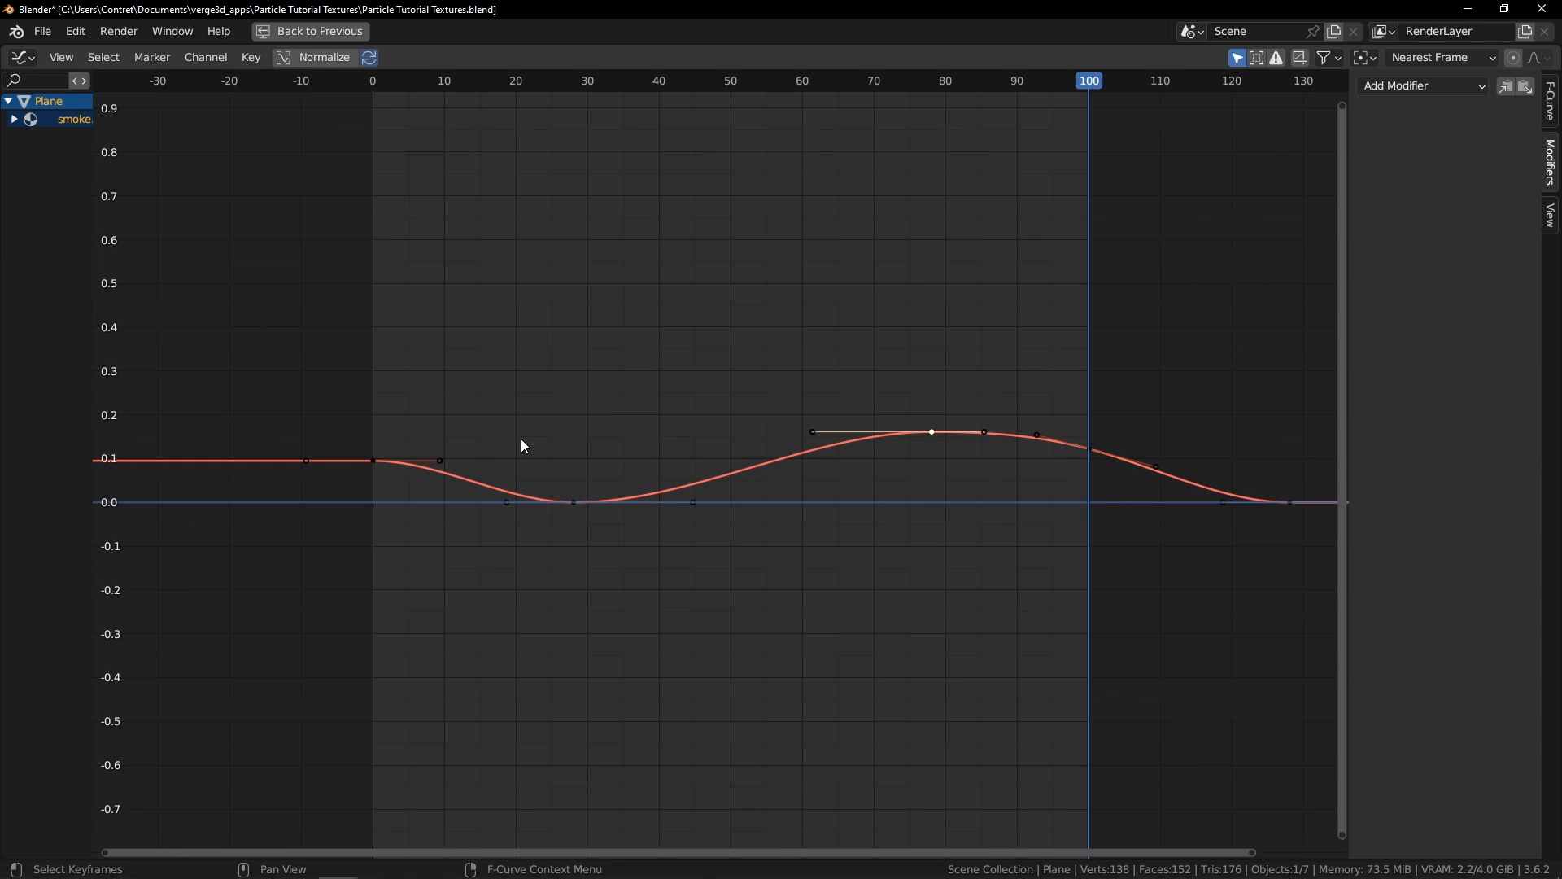
Rotate the handles of the keyframe at frame 0 and delete the keyframe beyond frame 100
left_click(373, 461)
key("r")
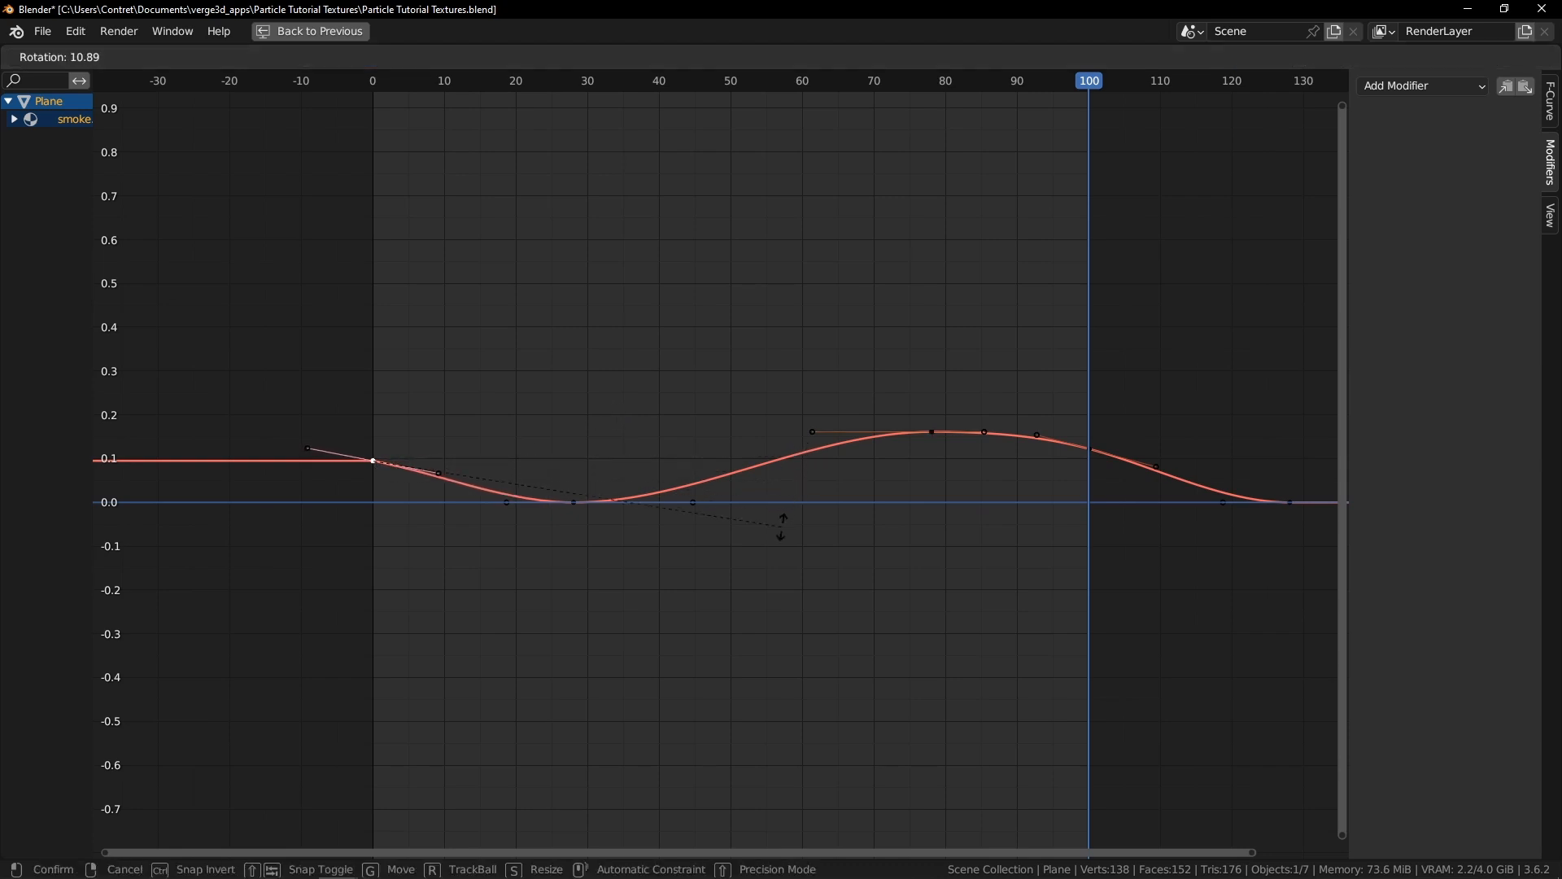
left_click(781, 527)
key("r")
left_click(746, 430)
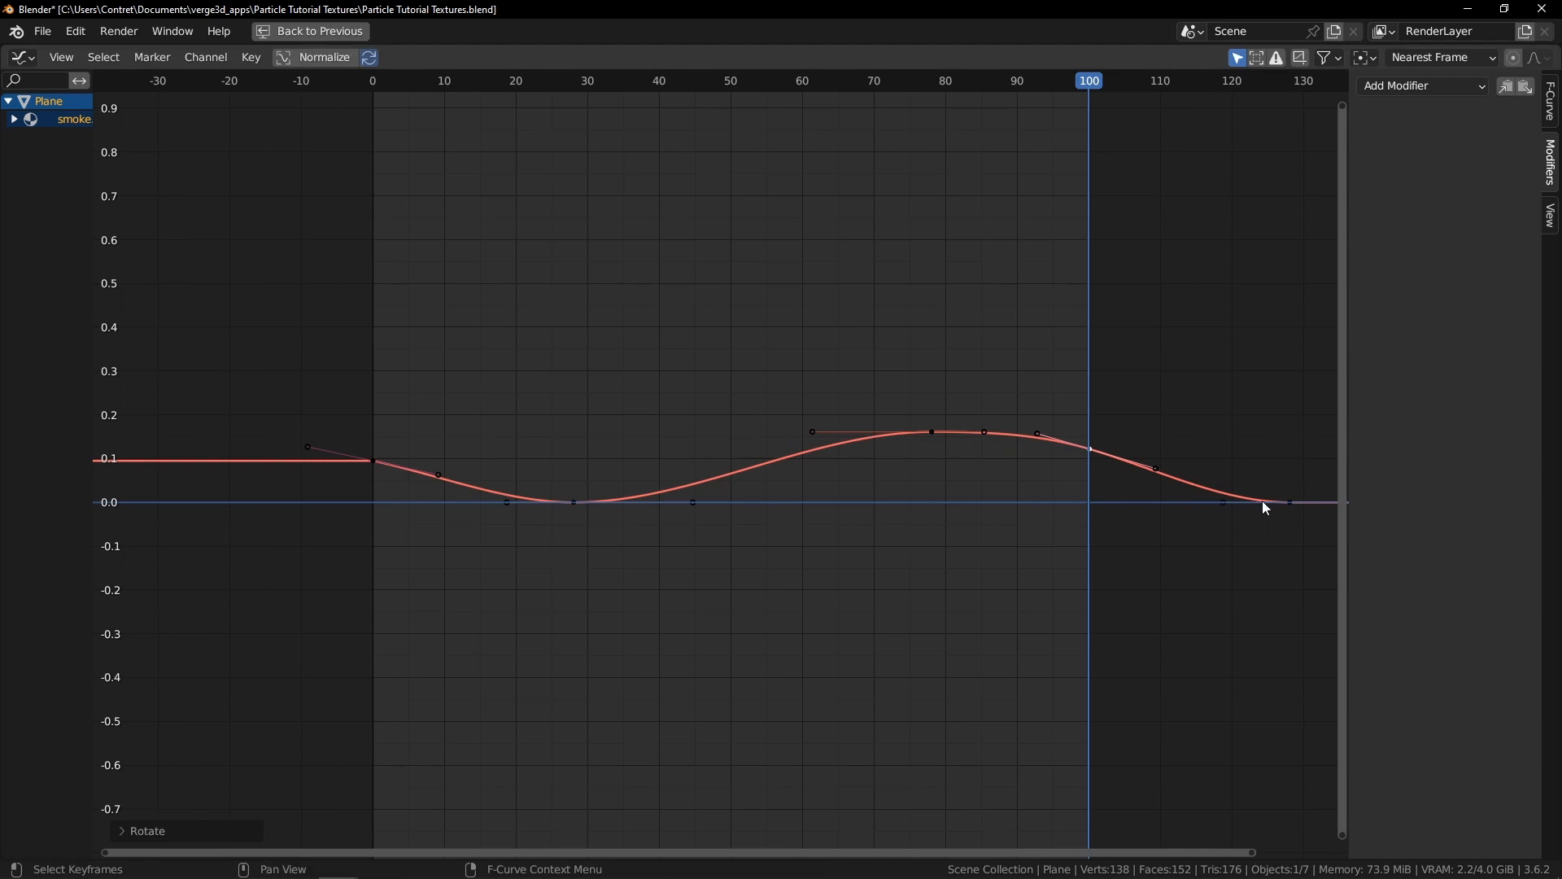
key("Delete")
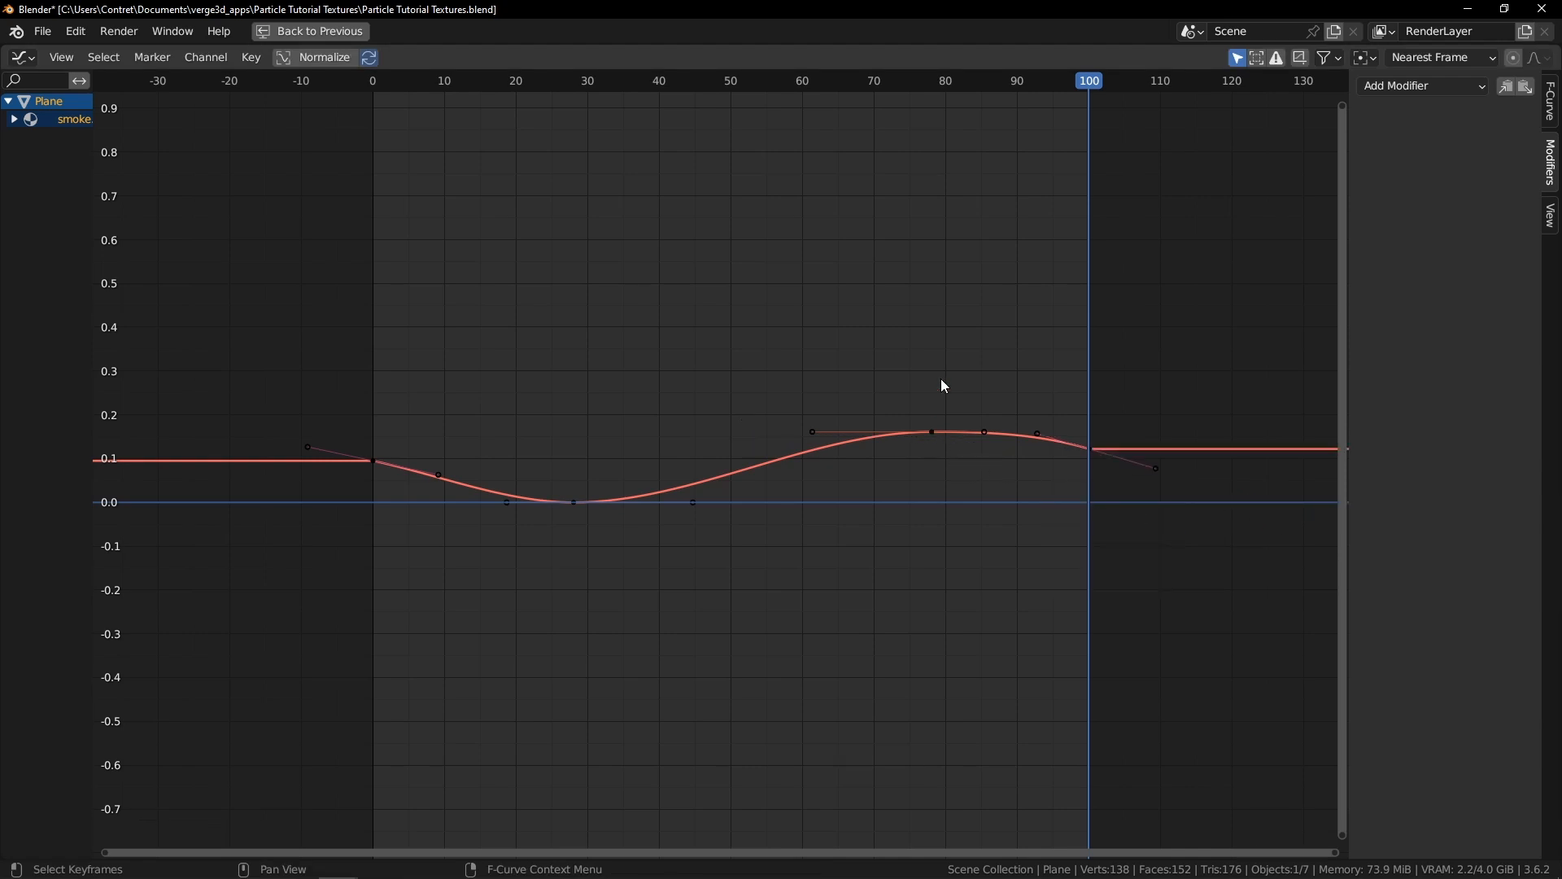
Reshape the value curve by scaling, rotating and moving the handles of the start, peak and end keyframes
middle_click_drag(1012, 291, 982, 314, "ctrl")
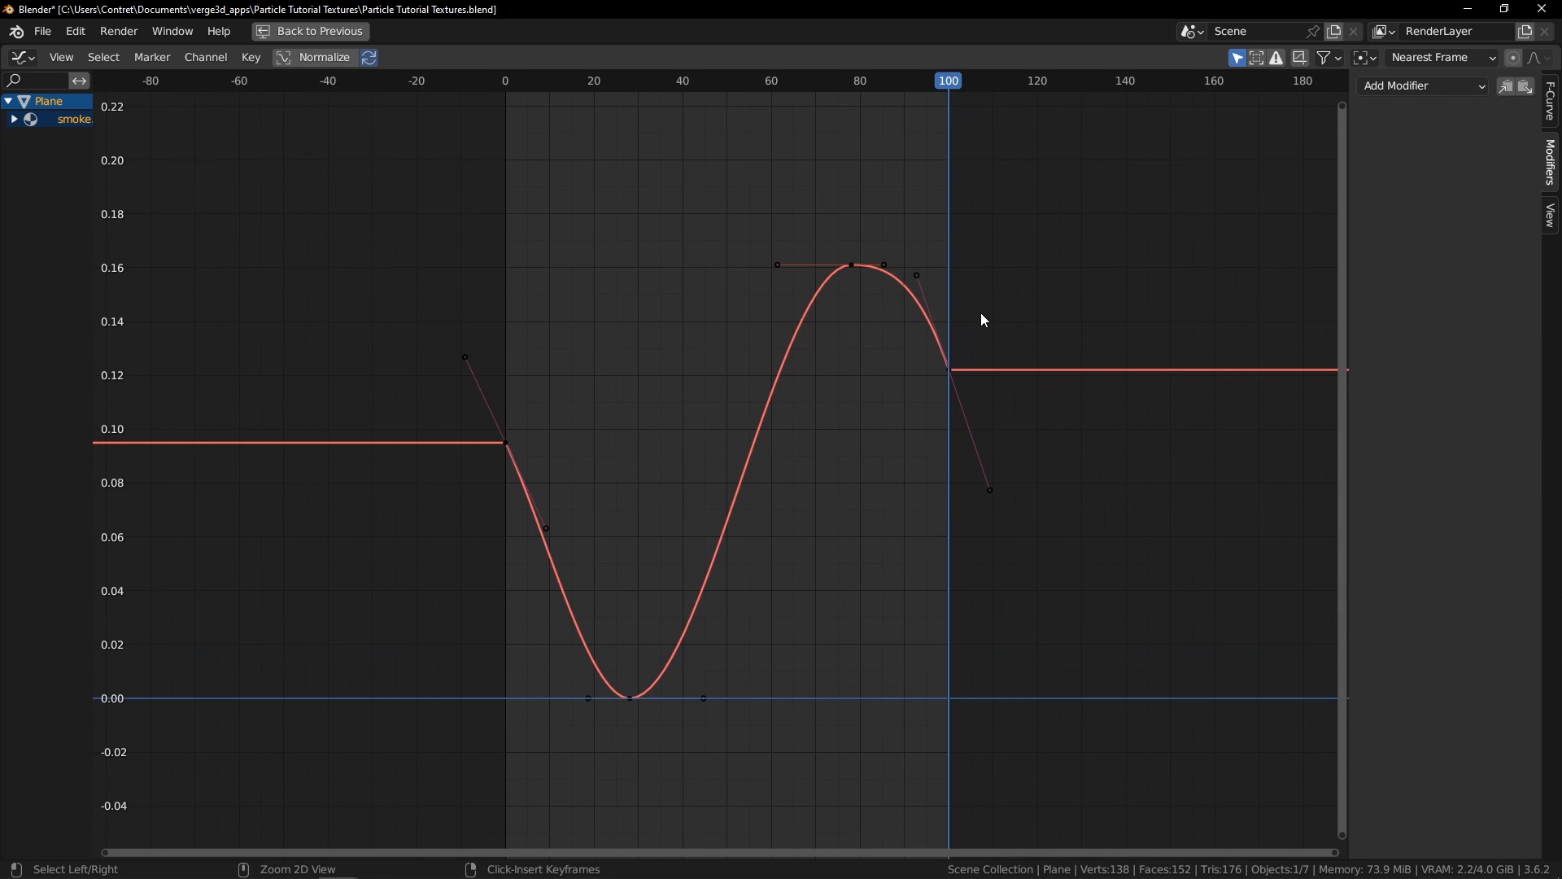
left_click(945, 362)
key("s")
left_click(833, 307)
left_click(850, 264)
key("r")
left_click(944, 222)
key("g")
left_click(933, 235)
left_click(617, 665)
left_click(508, 448)
key("r")
left_click(919, 466)
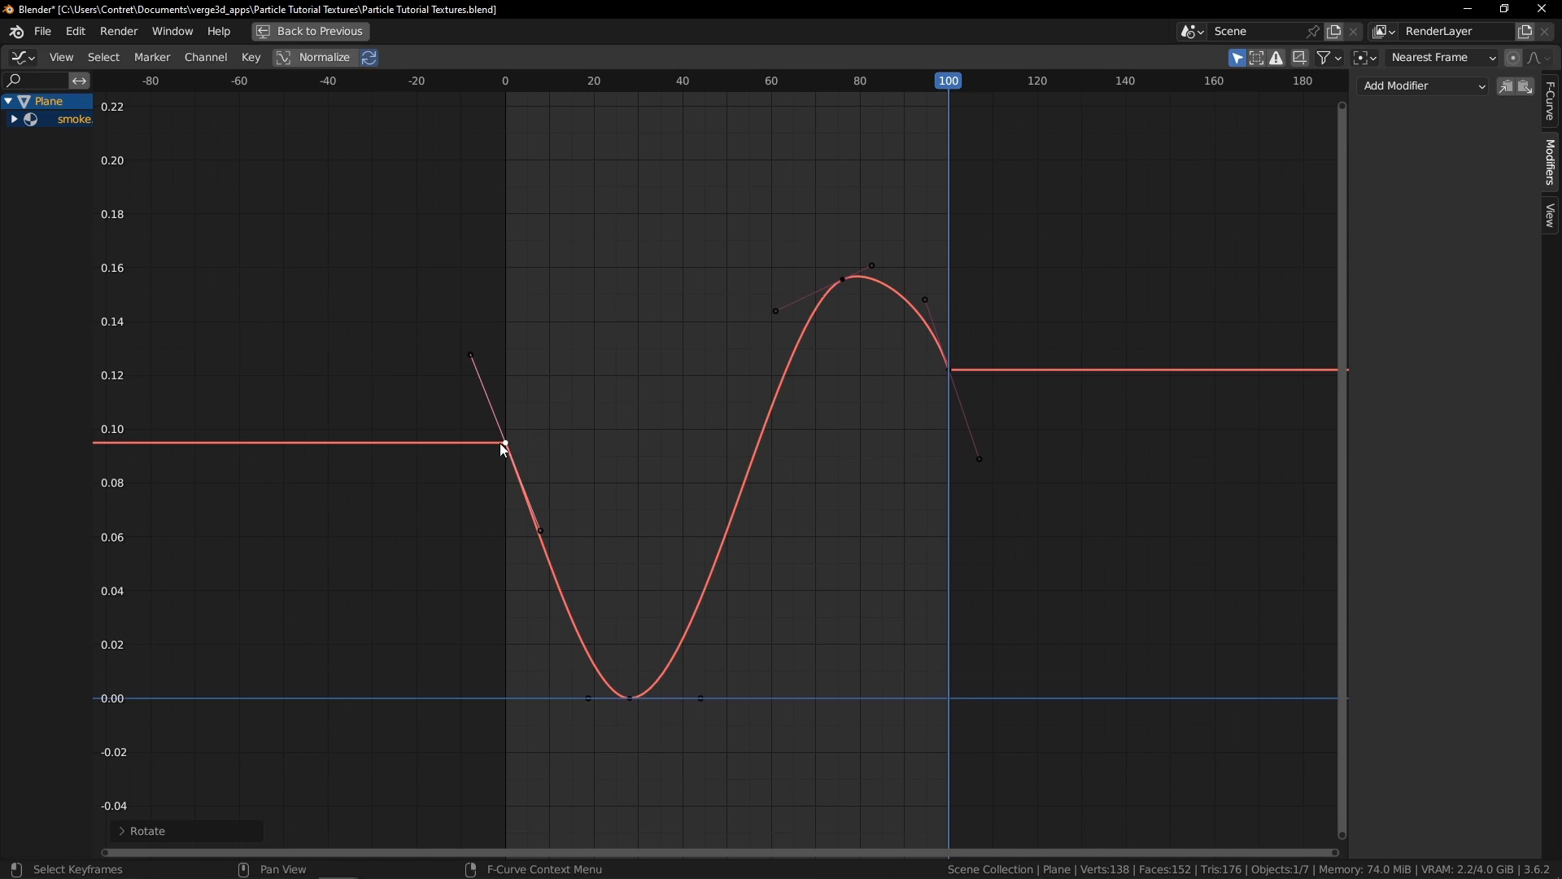
key("g")
left_click(510, 436)
left_click(949, 370)
key("g")
left_click(949, 377)
Play the animation to preview the reshaped smoke fade
key("space")
key("ctrl+space")
key("space")
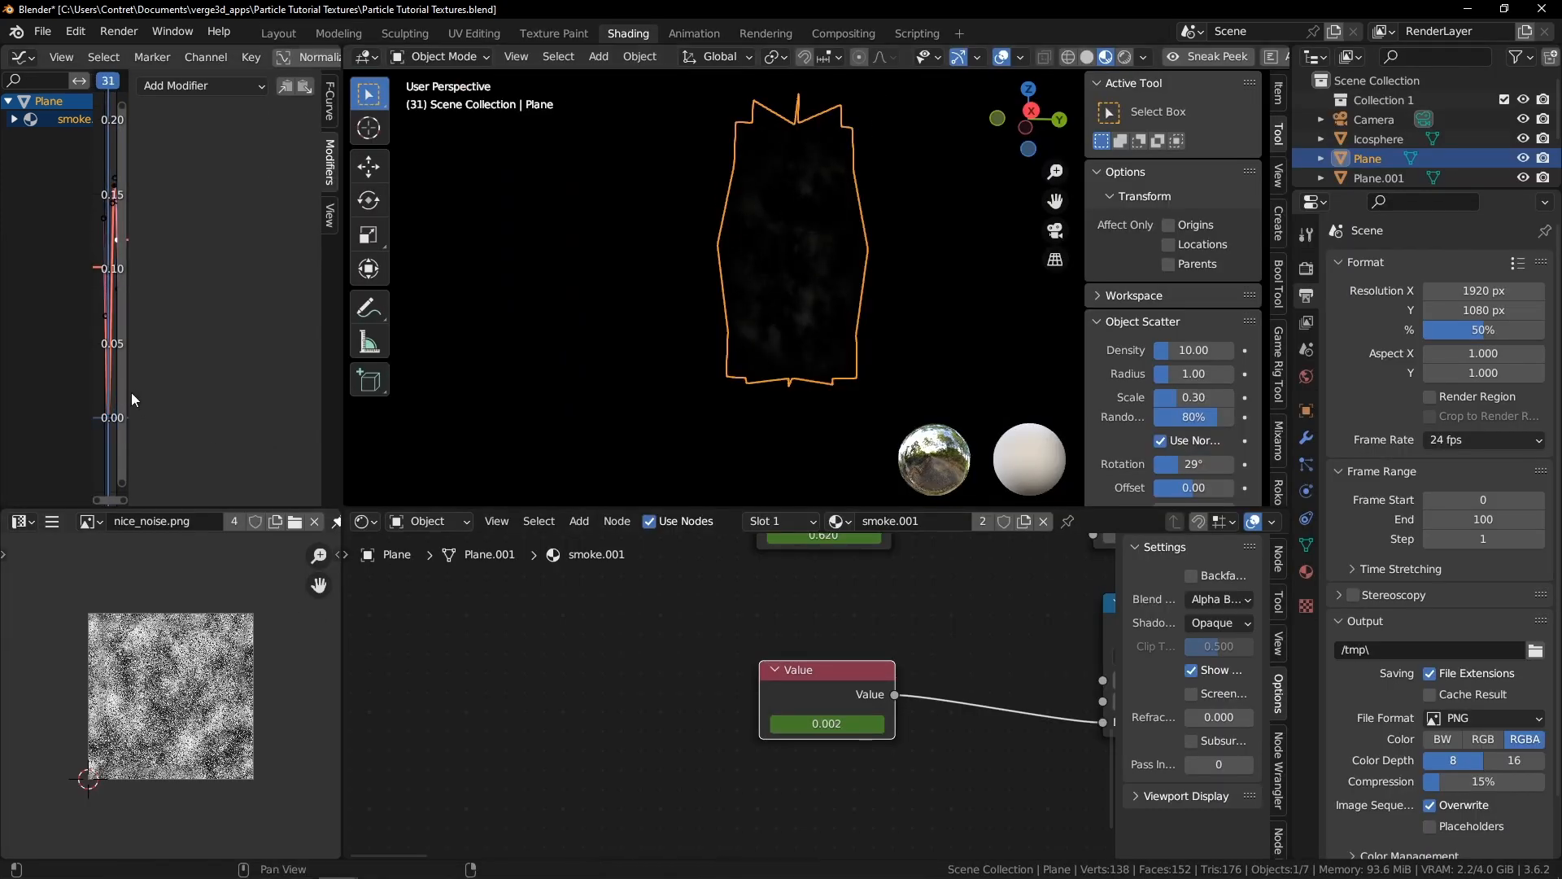
key("ctrl+space")
Move the first and last keyframes vertically so both sit at about 0.1
scroll(855, 258, "up", 4)
middle_click_drag(675, 362, 1058, 396, "ctrl")
left_click(538, 378)
key("g")
key("y")
left_click(545, 352)
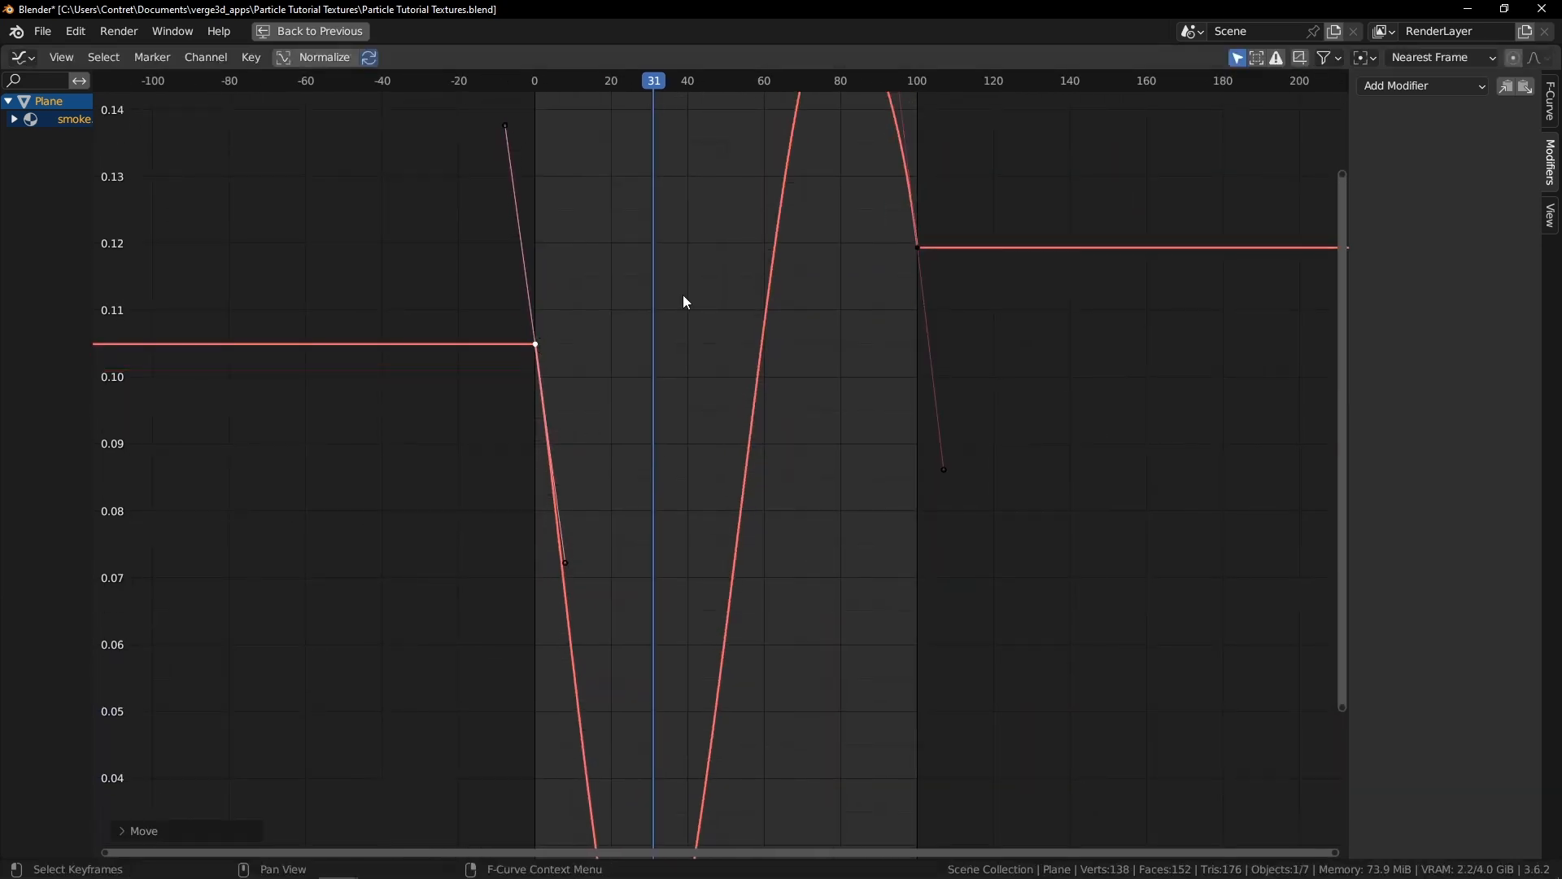
left_click(919, 255)
key("g")
key("y")
left_click(918, 312)
key("Home")
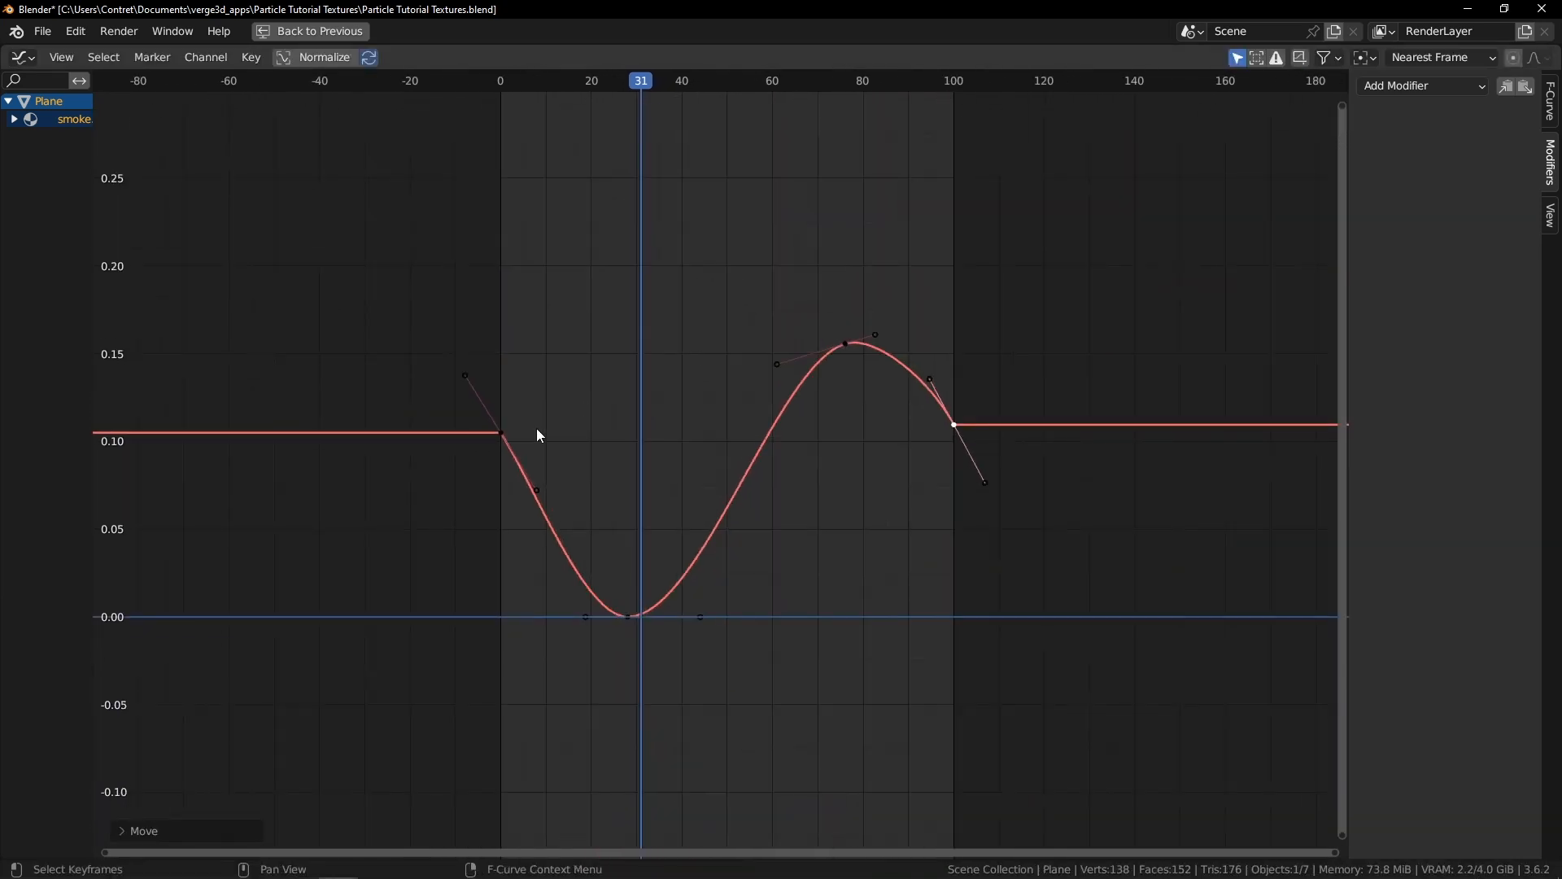
Move the peak keyframe and adjust its left handle to reshape the curve's crest
left_click(843, 345)
key("g")
key("s")
left_click(1044, 314)
key("g")
left_click(1007, 323)
left_click(762, 403)
key("g")
left_click(795, 382)
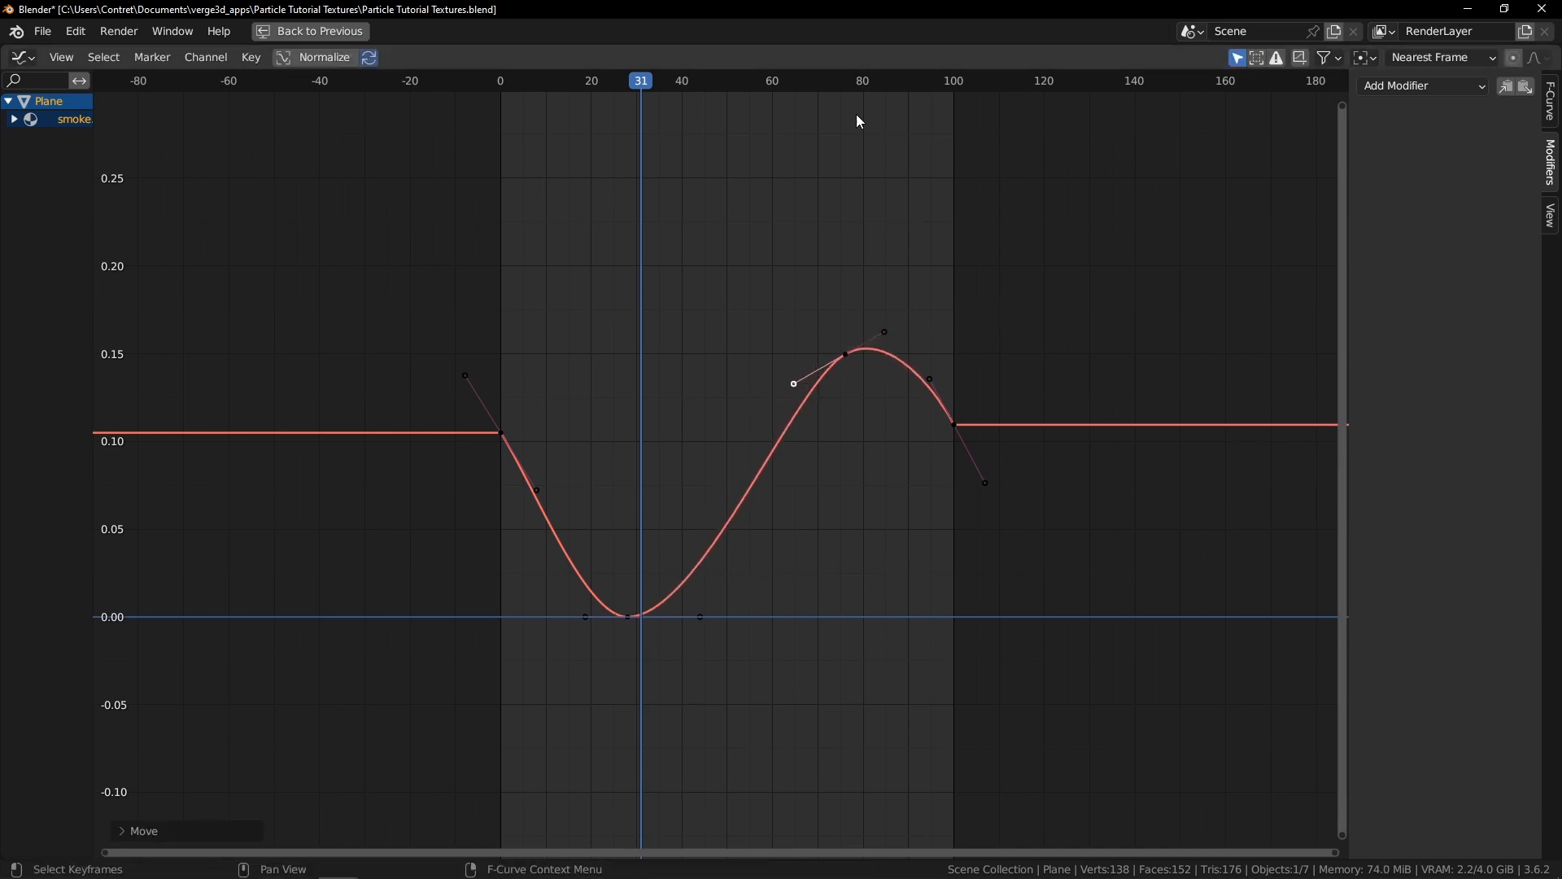
Play the animation, hide the sidebar and scrub the timeline to preview the fade
left_click(827, 83)
key("space")
key("ctrl+space")
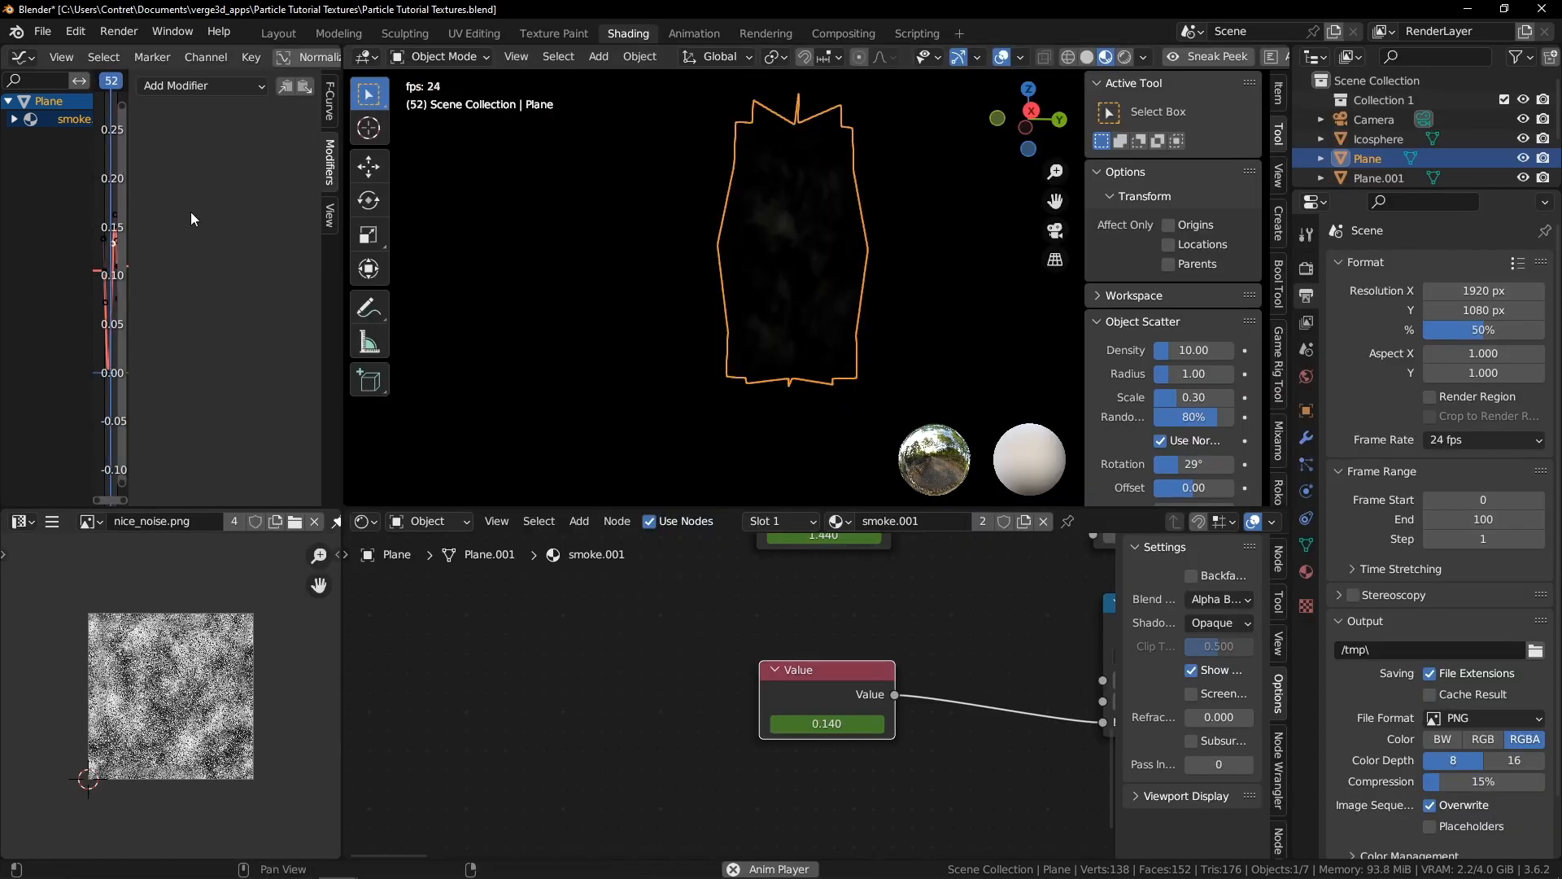
key("n")
left_click(249, 84)
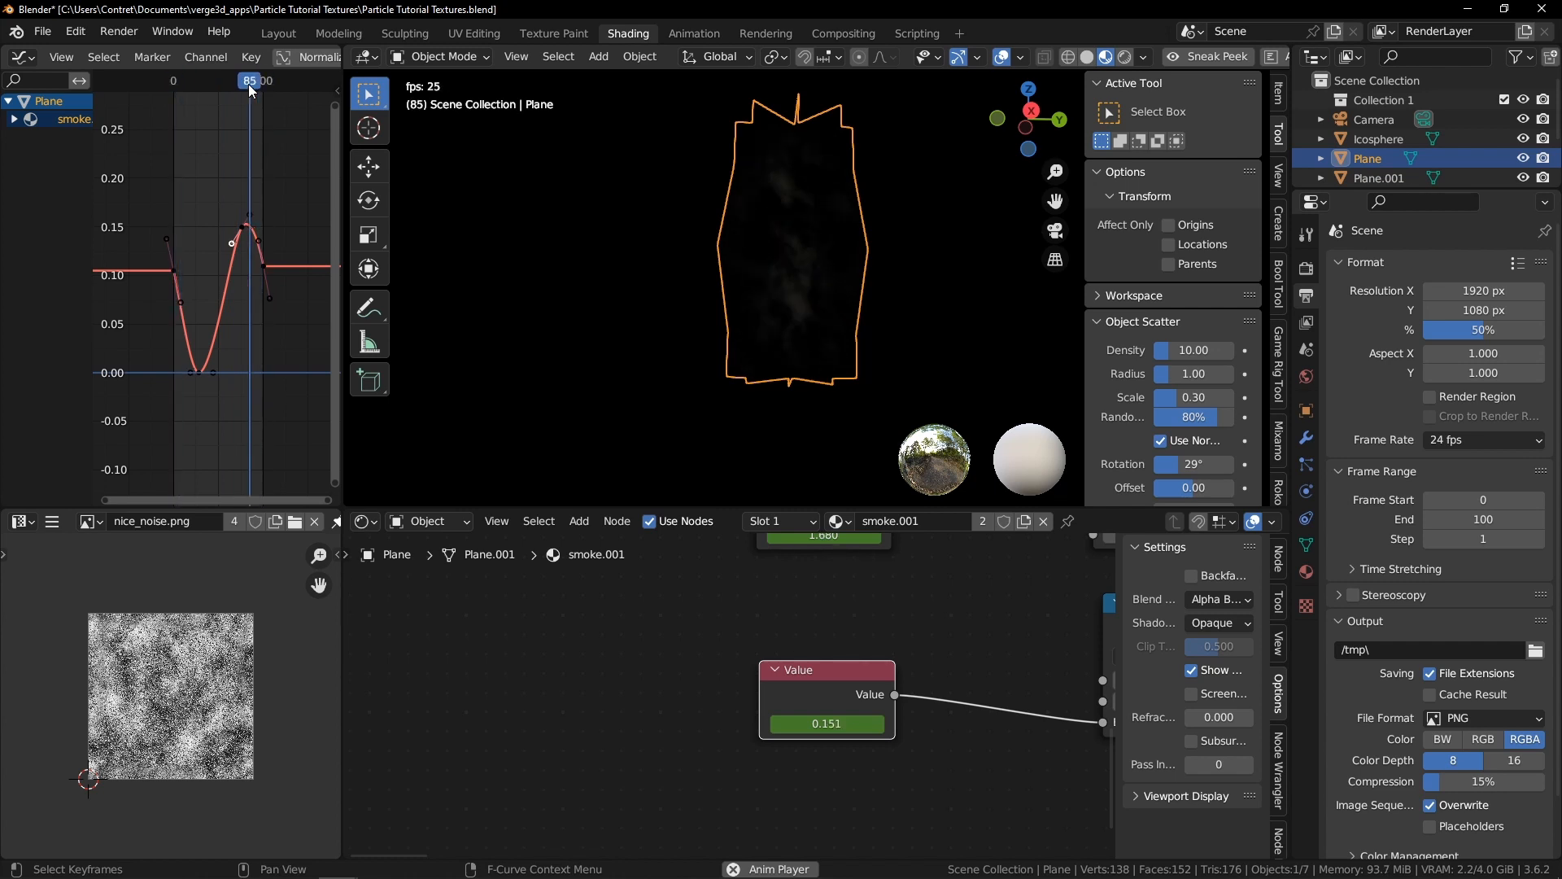
left_click(251, 84)
left_click(251, 84)
Raise the first keyframe by about 0.004 to match the last keyframe's value
key("ctrl+space")
middle_click_drag(1172, 700, 744, 291, "ctrl")
left_click(774, 293)
middle_click_drag(850, 318, 845, 403)
scroll(845, 403, "up", 2)
key("g")
key("y")
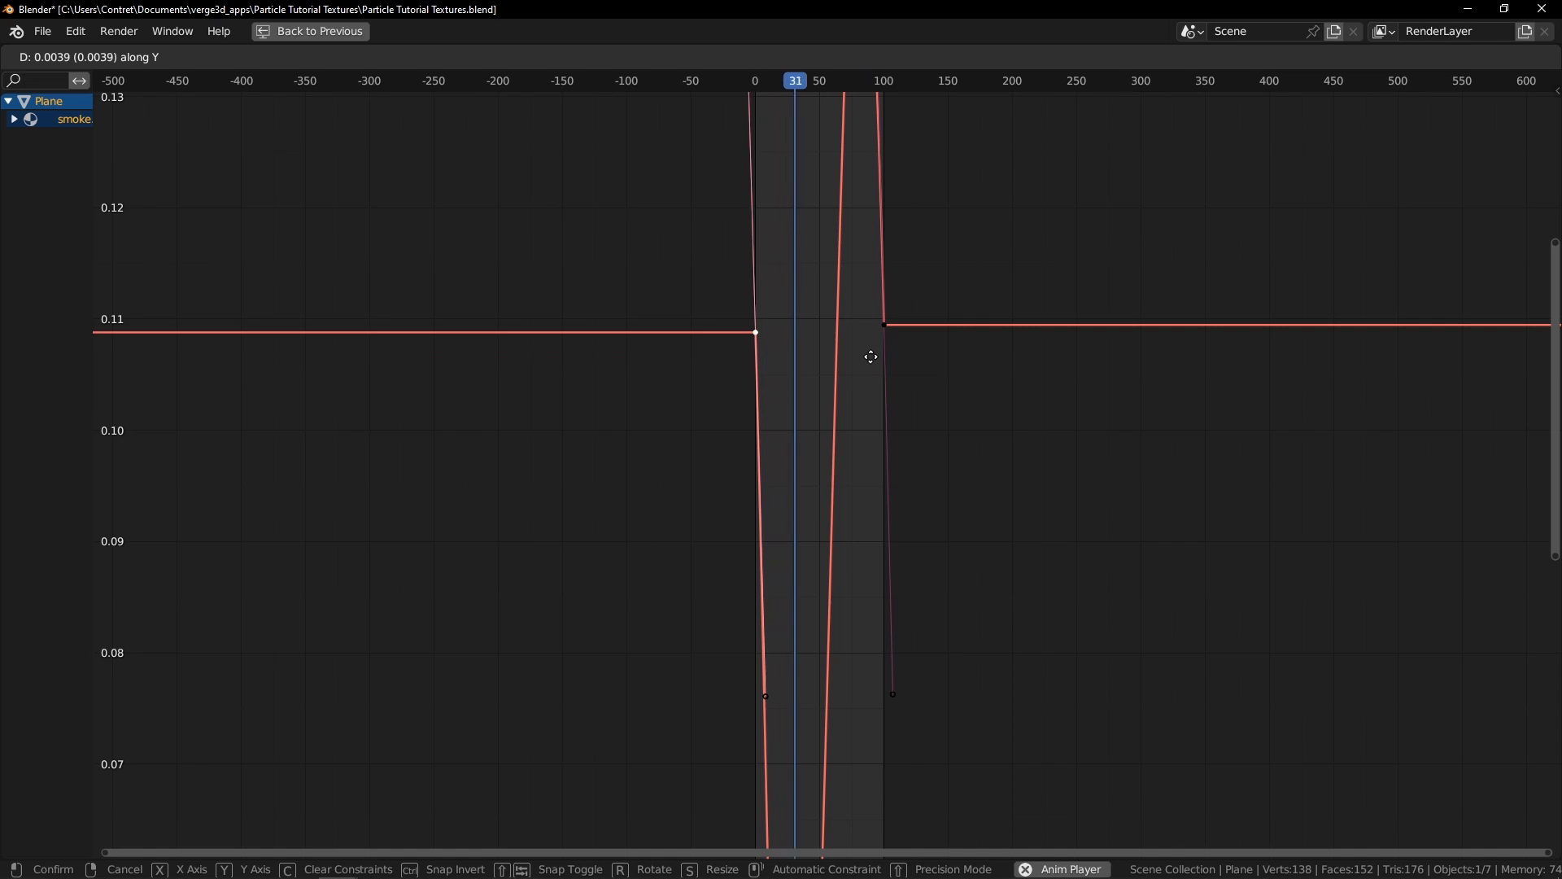
left_click(870, 355)
key("ctrl+space")
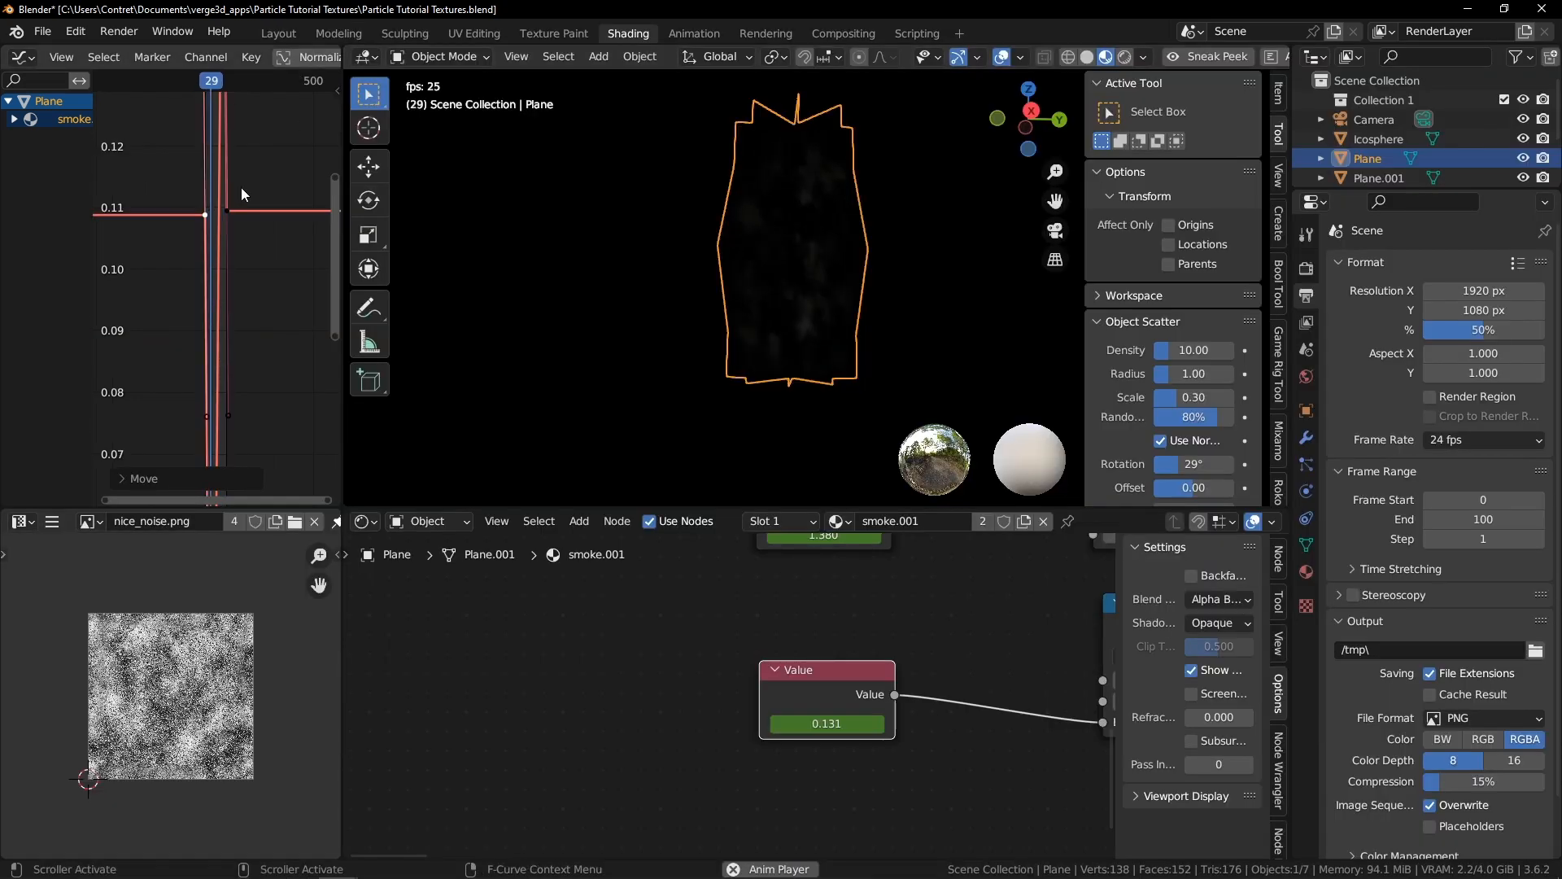
Scrub the timeline to check the adjusted value animation
left_click(238, 86)
left_click(237, 86)
left_click(237, 85)
left_click(237, 85)
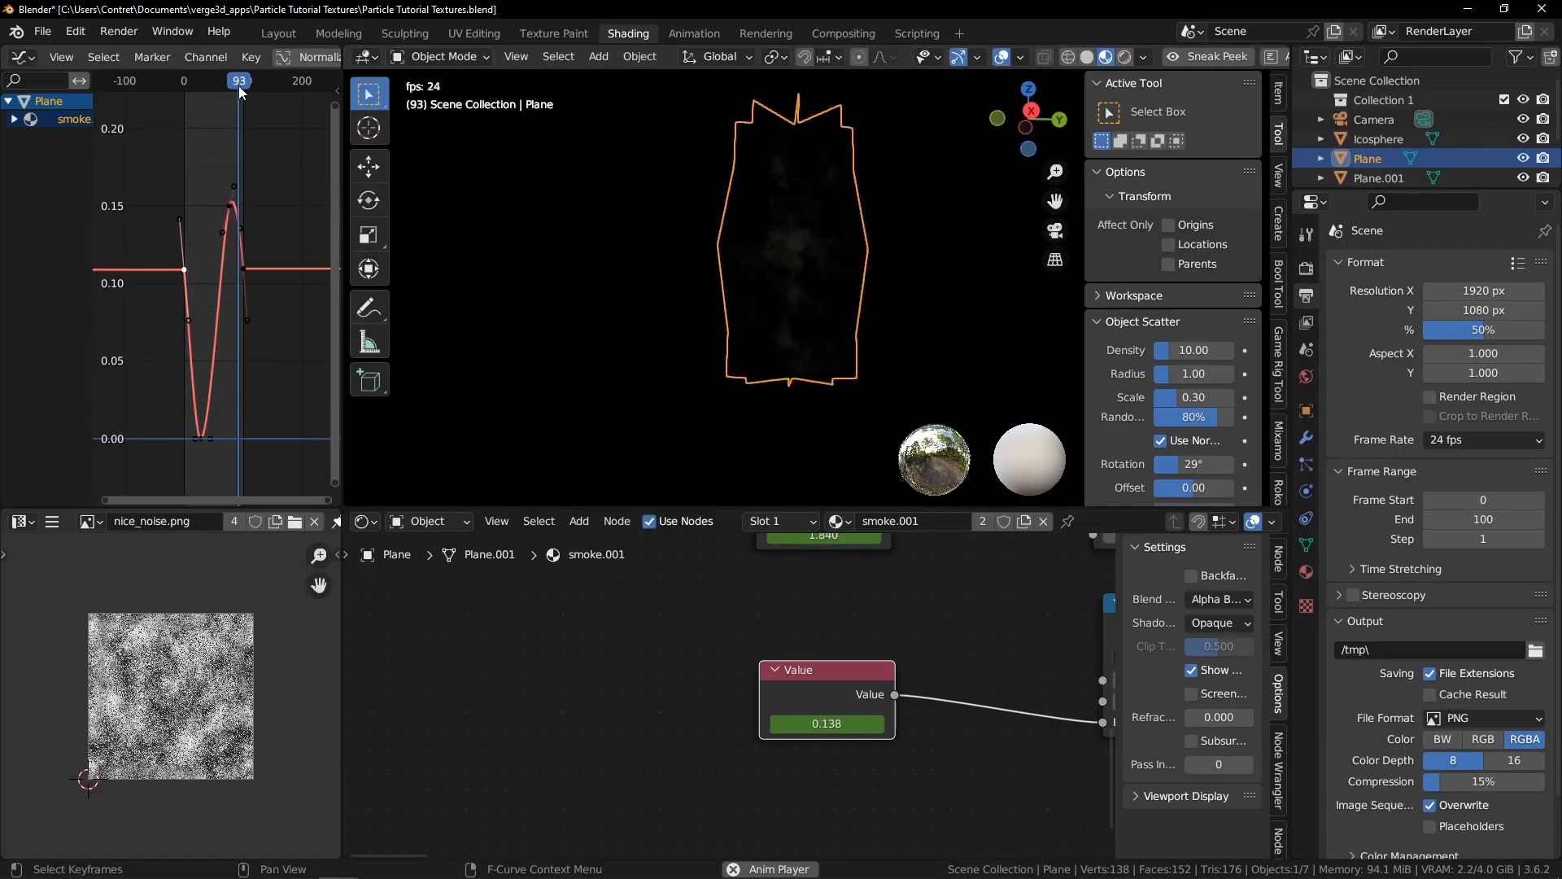
key("space")
Lower the end keyframe of the second value's linear offset curve slightly below 2.0
scroll(750, 599, "down", 3)
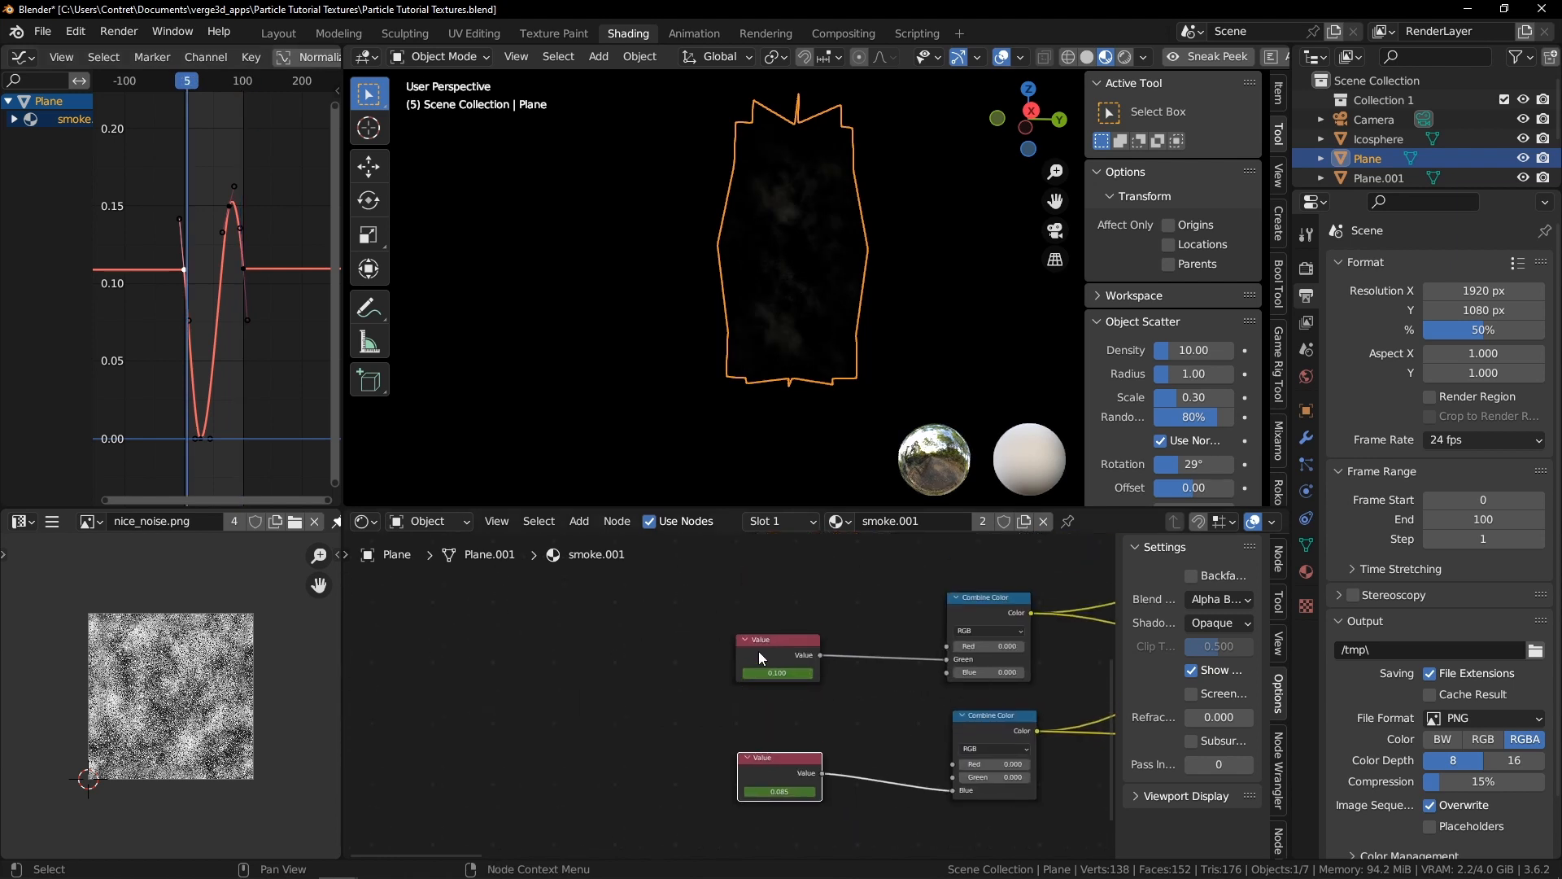
key("ctrl+space")
scroll(748, 212, "down", 5)
middle_click_drag(750, 213, 975, 337, "ctrl")
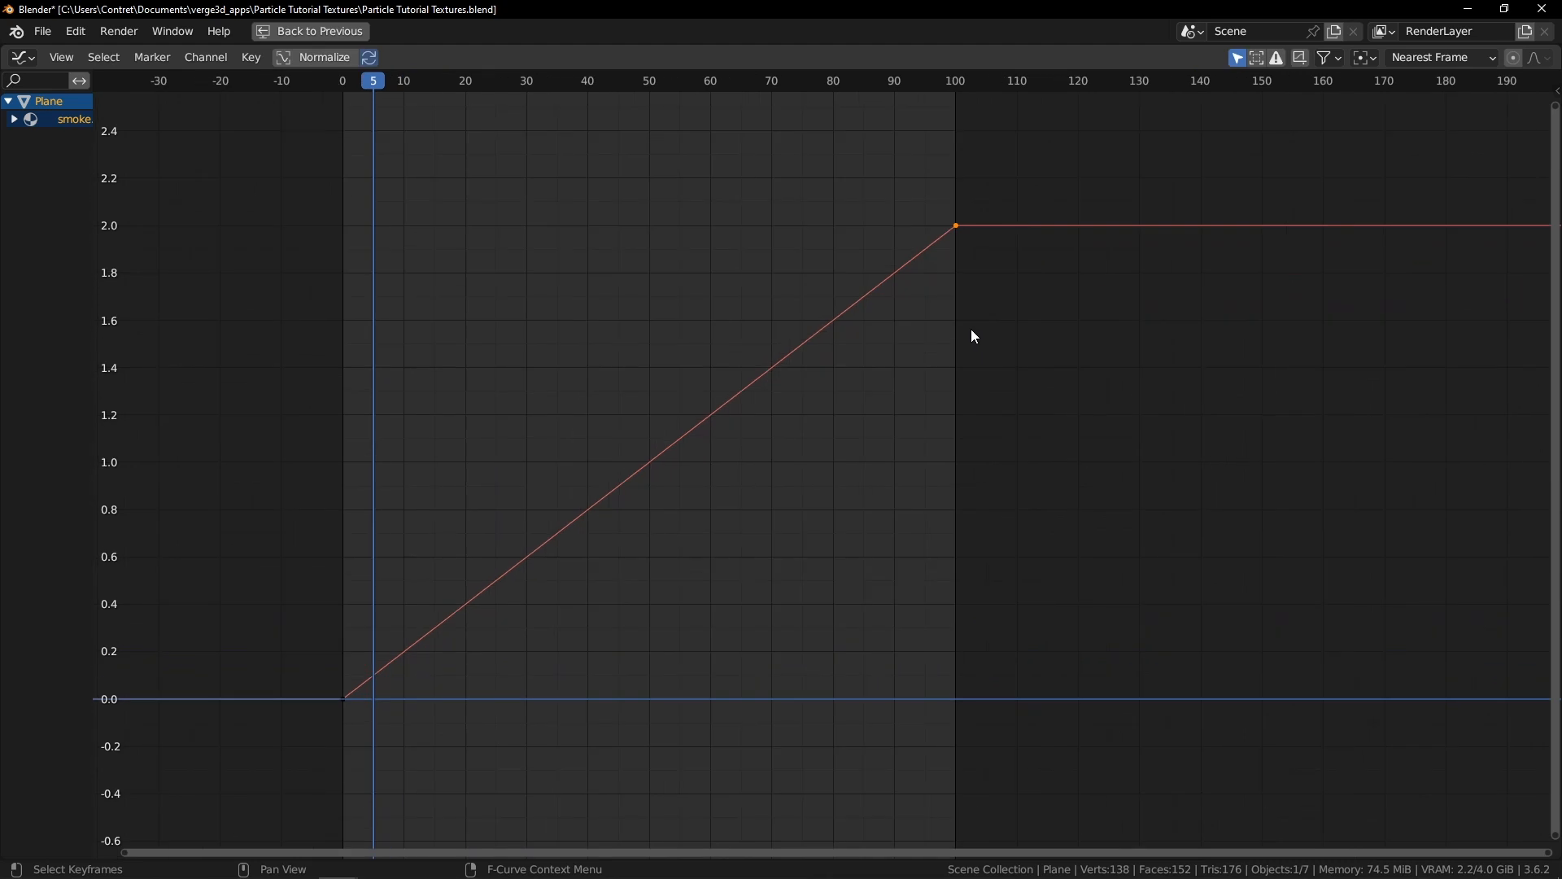
scroll(977, 332, "up", 1)
left_click(965, 213)
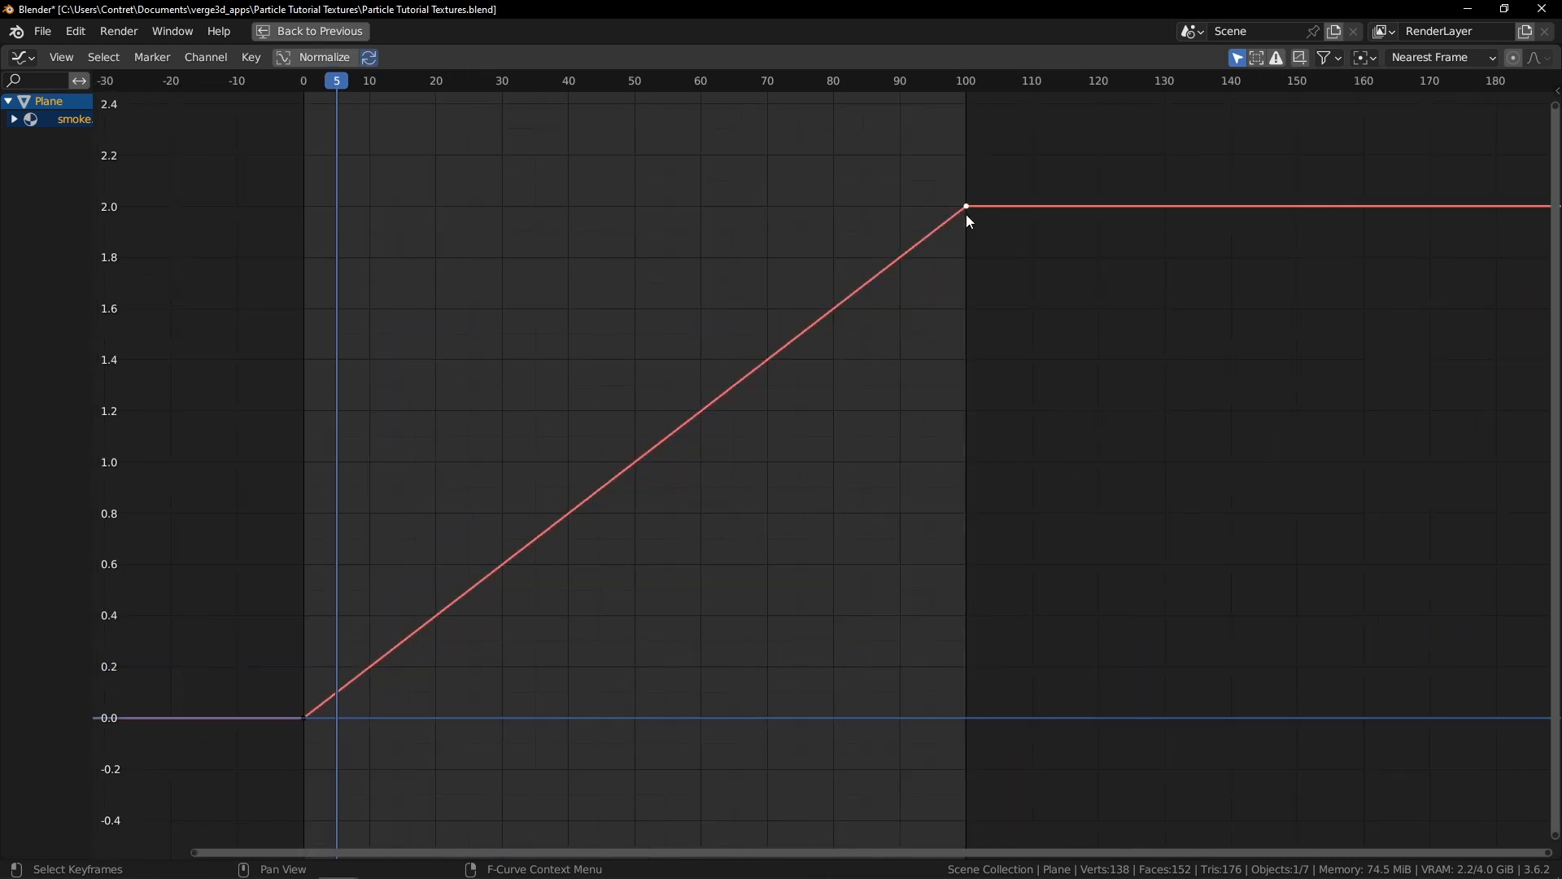
scroll(988, 275, "up", 2)
key("g")
key("y")
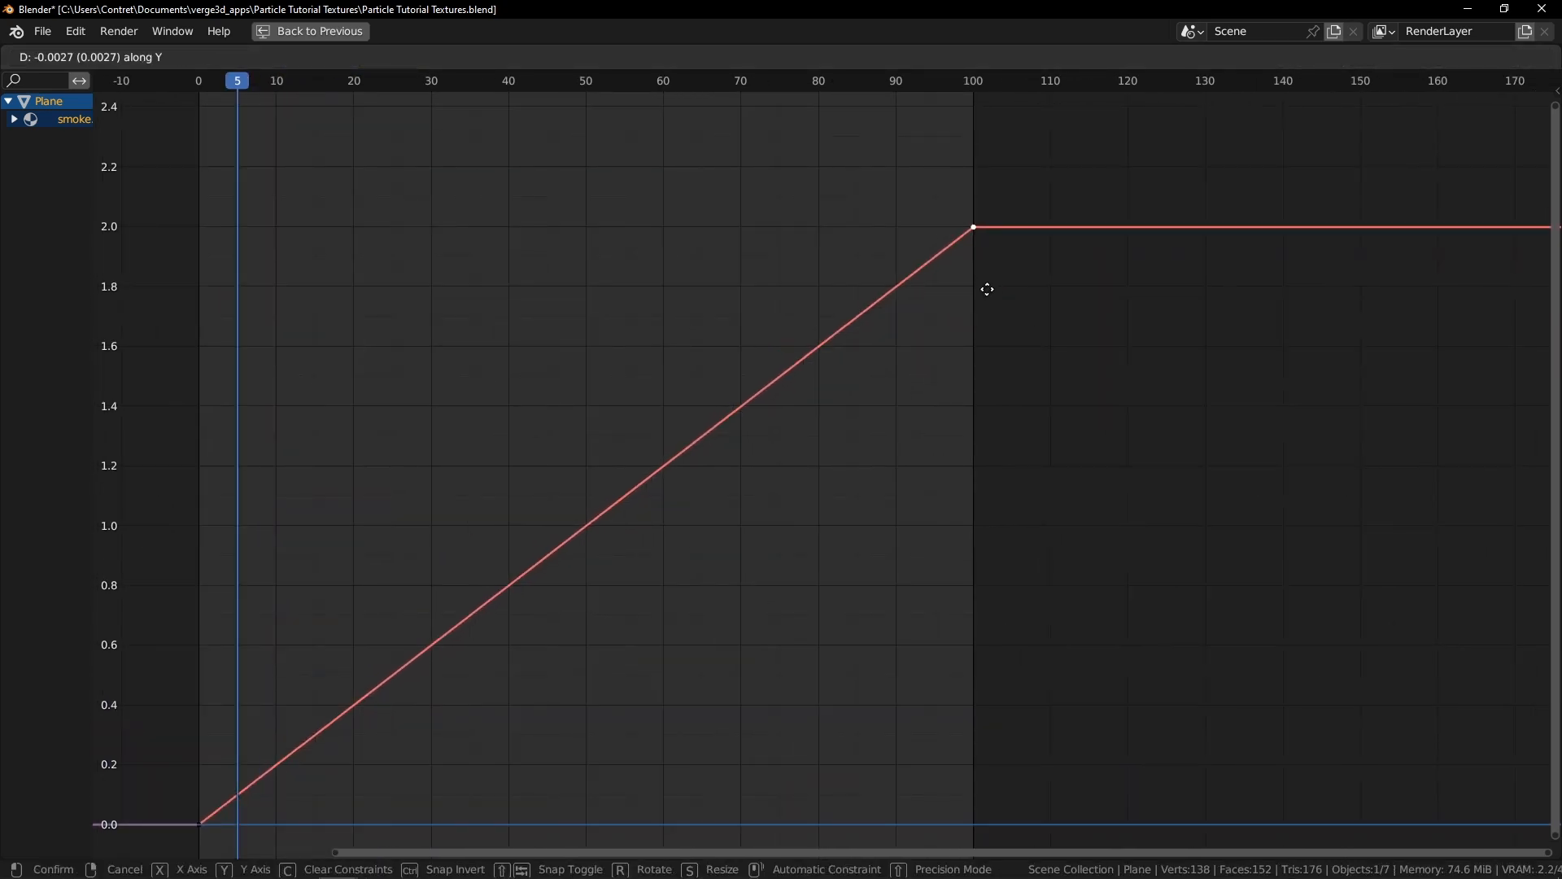
left_click(993, 334)
Play the animation and orbit the maximized viewport to preview the smoke from different angles
left_click(926, 80)
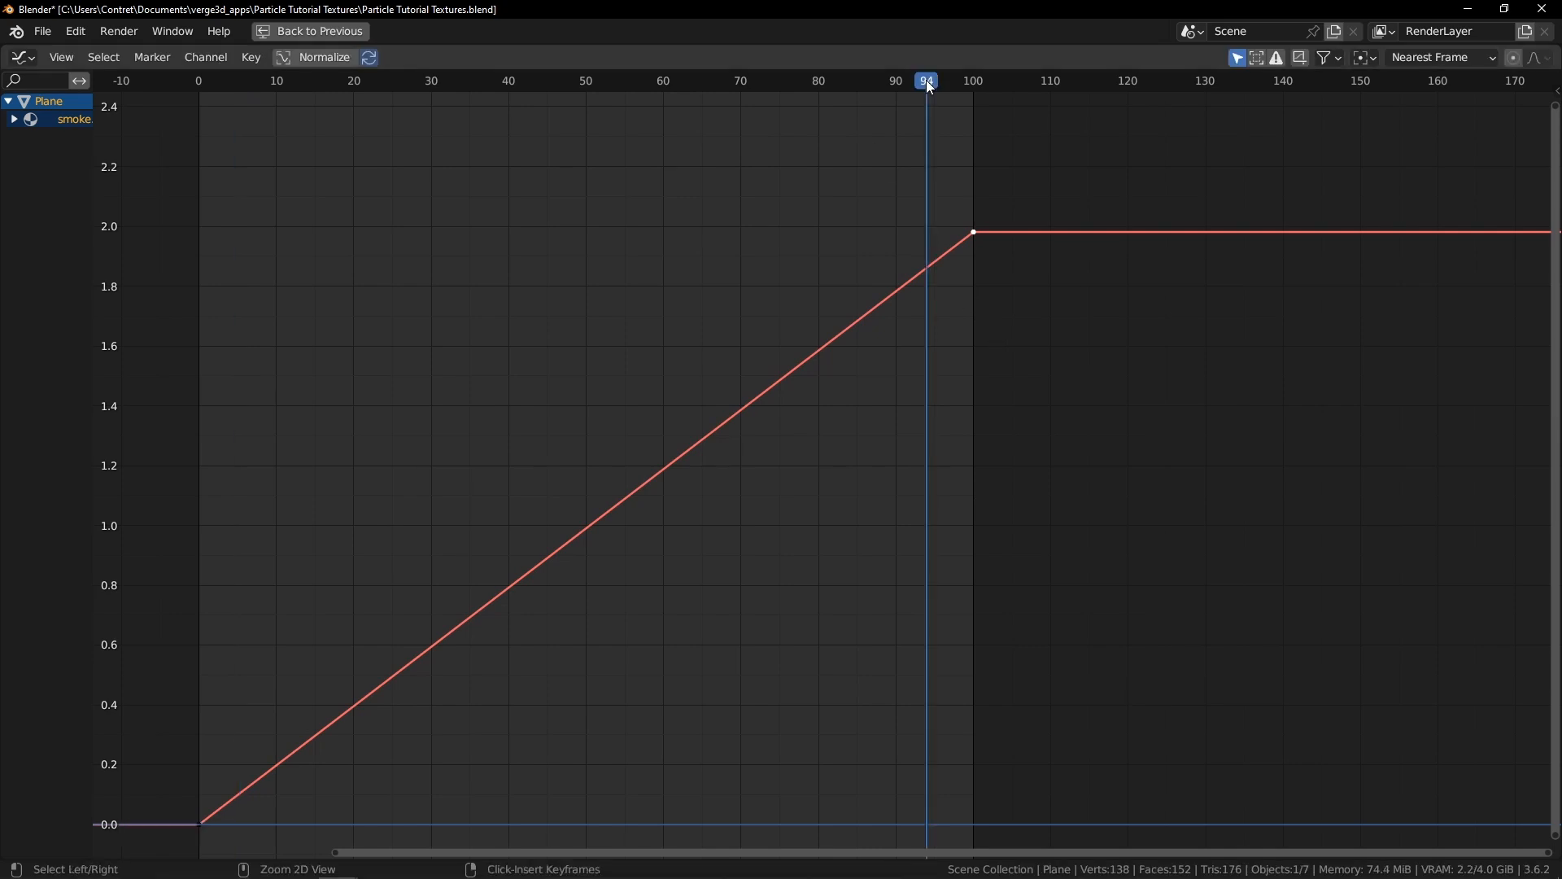
key("ctrl+space")
key("space")
left_click(217, 79)
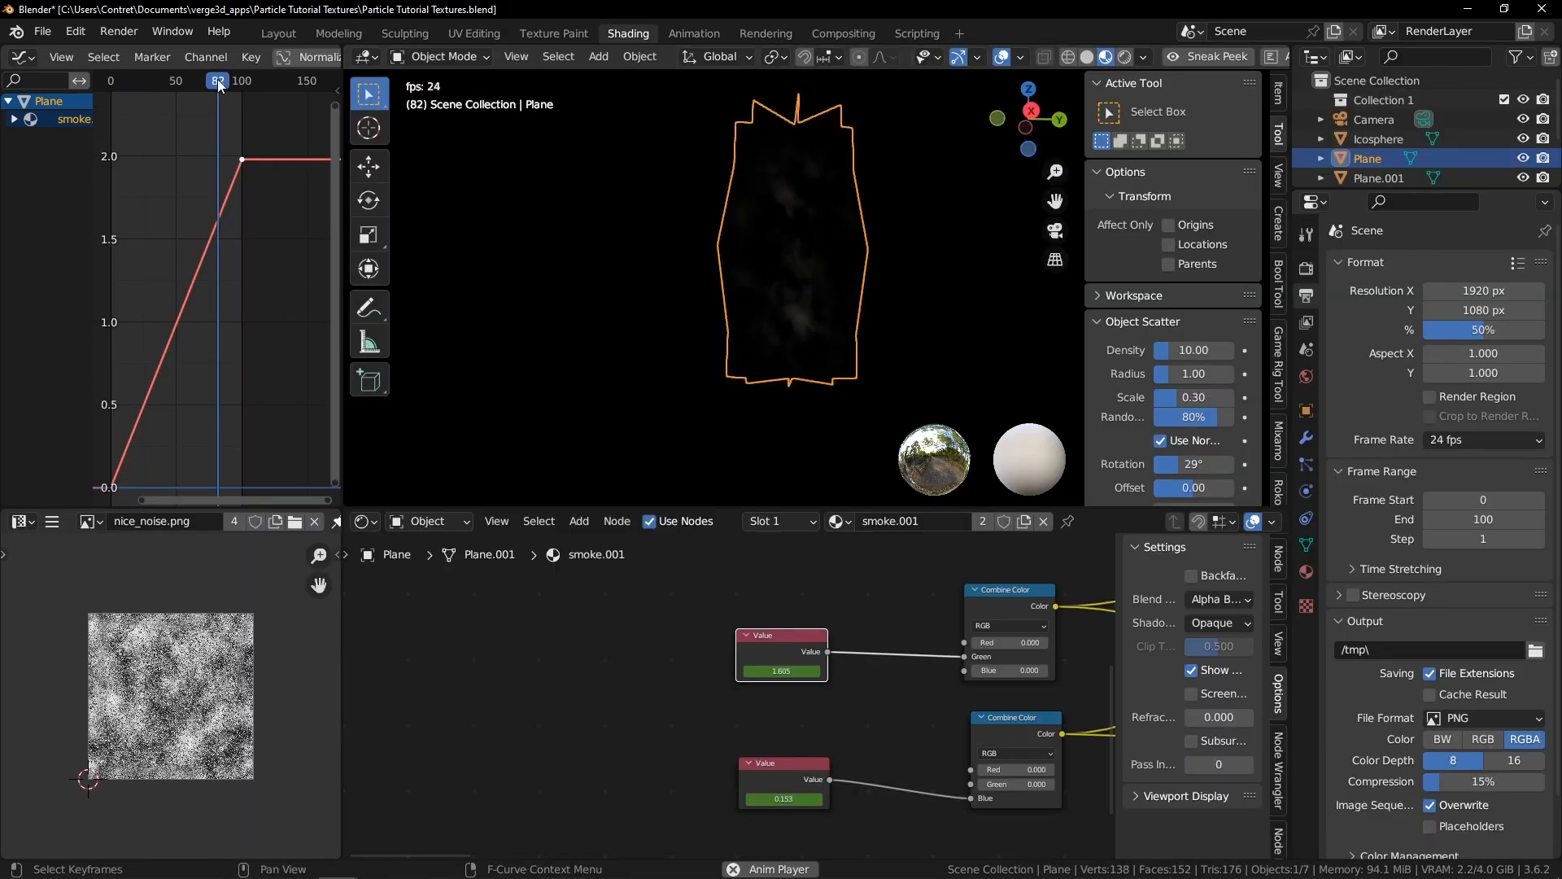
left_click(217, 80)
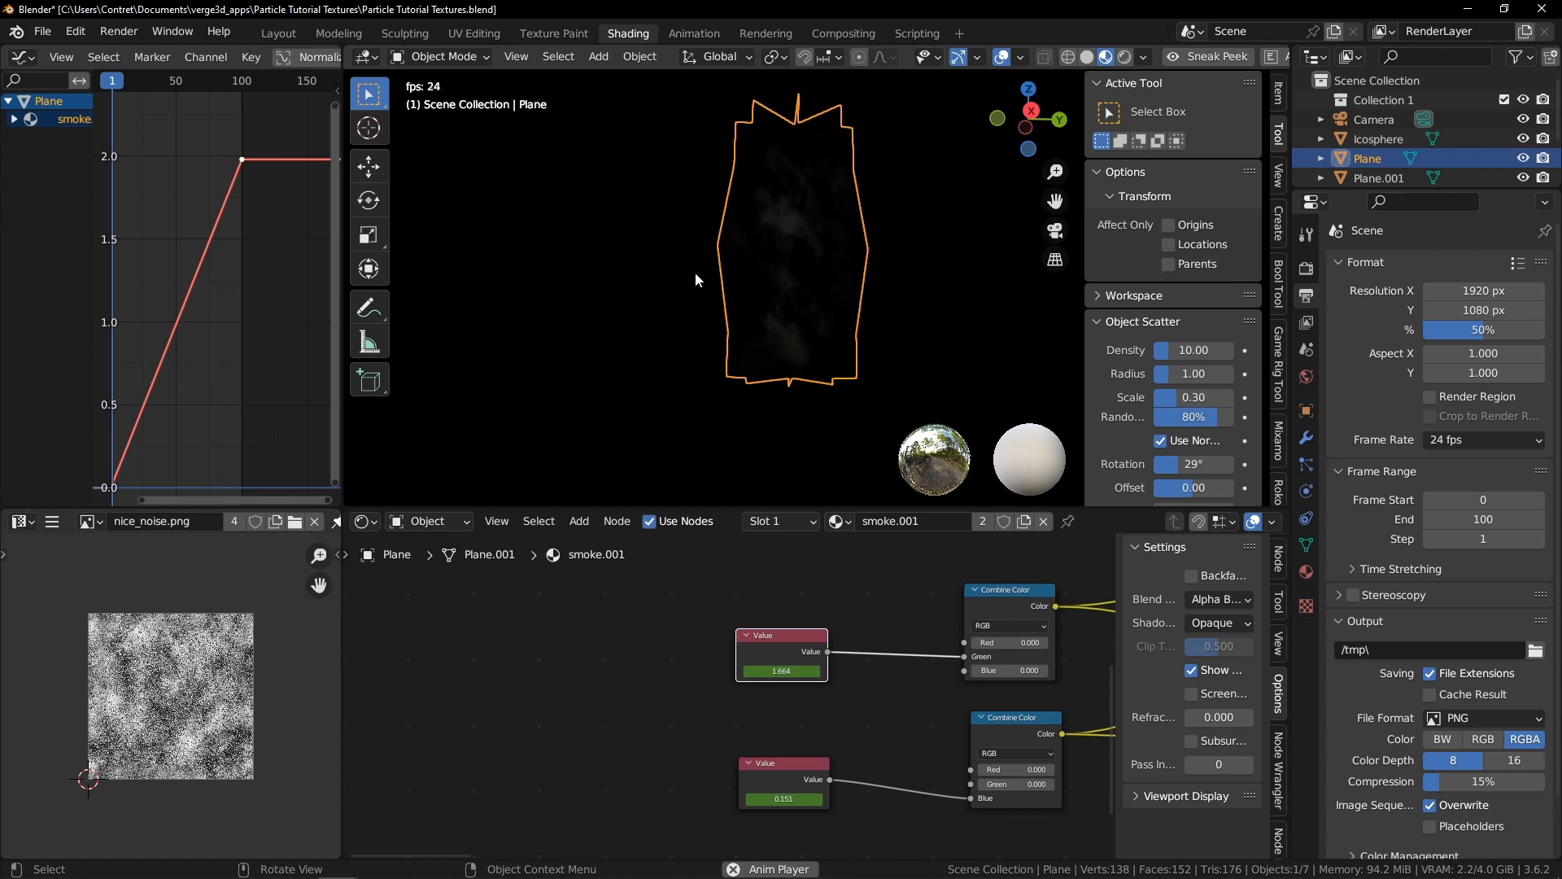
key("ctrl+space")
left_click(877, 262)
middle_click_drag(888, 336, 852, 456)
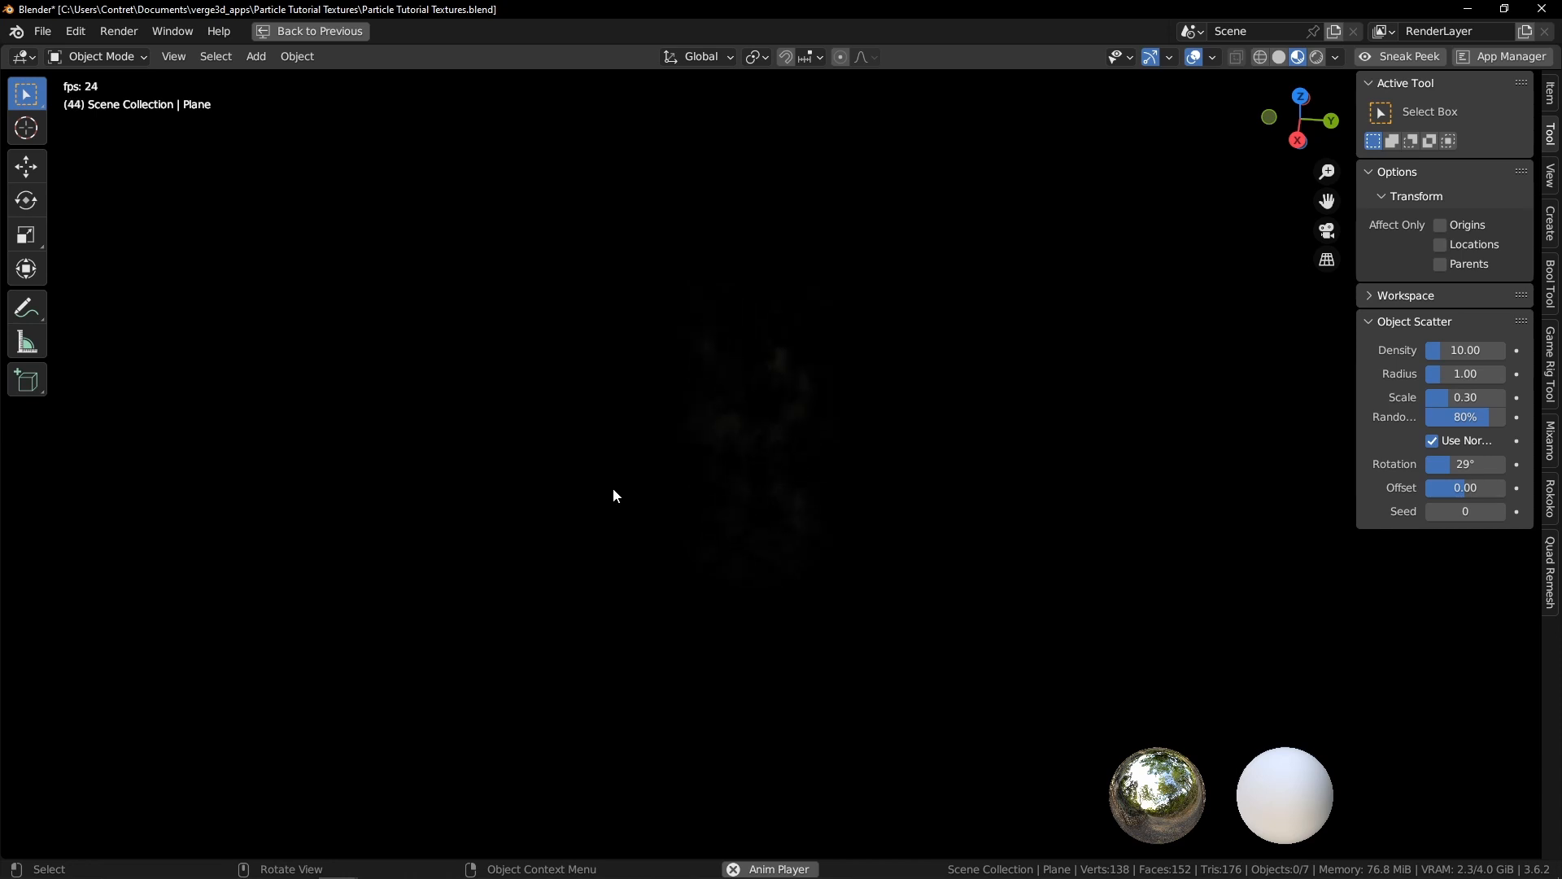
middle_click_drag(596, 511, 656, 480)
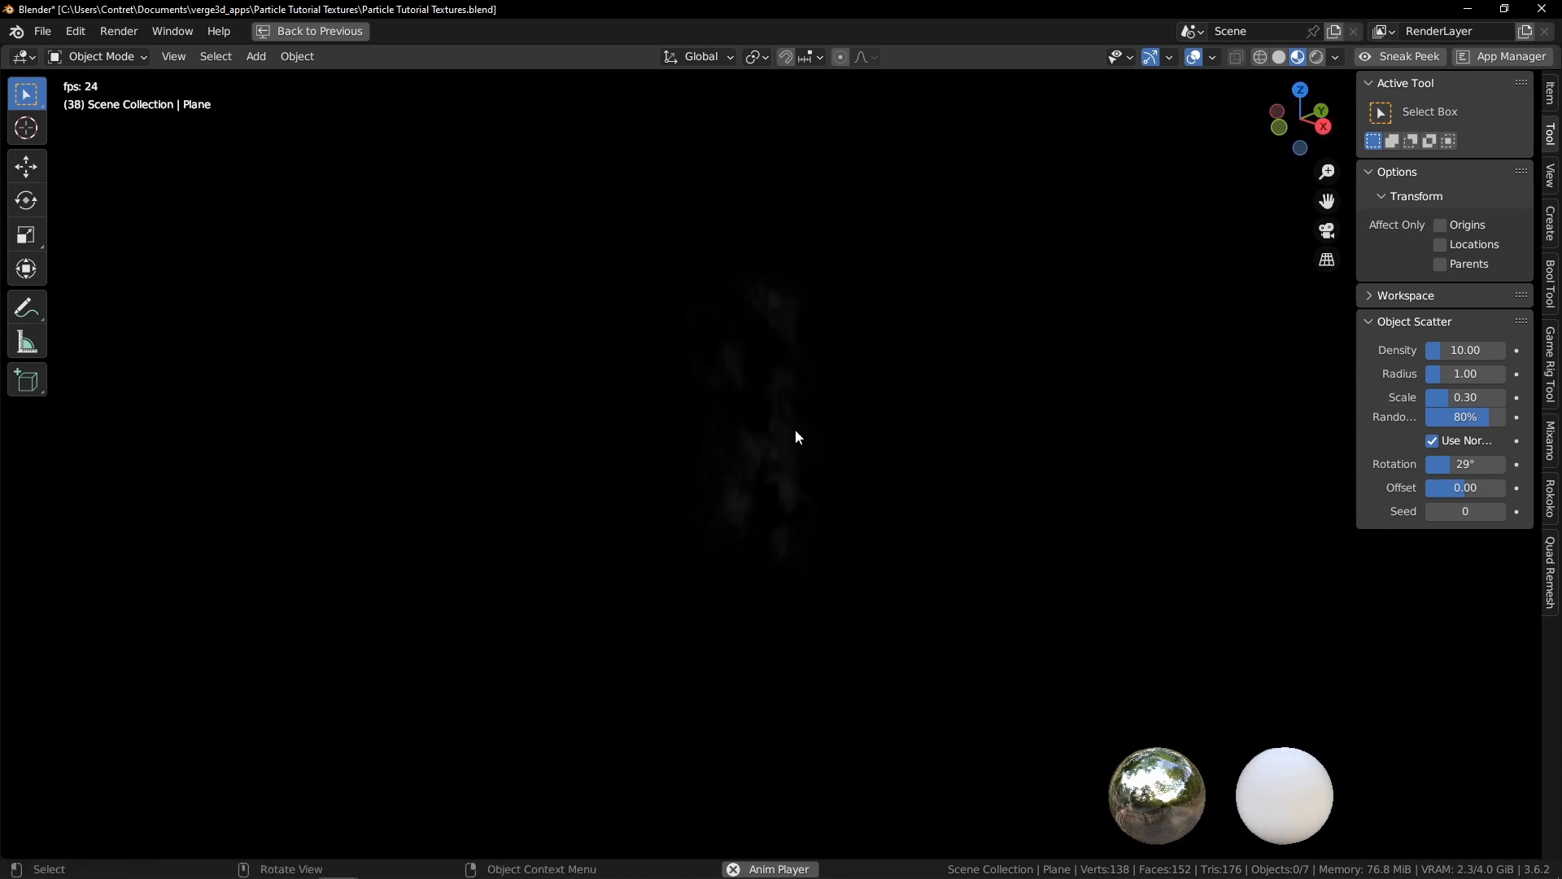
middle_click_drag(722, 422, 852, 397)
middle_click_drag(980, 393, 900, 385)
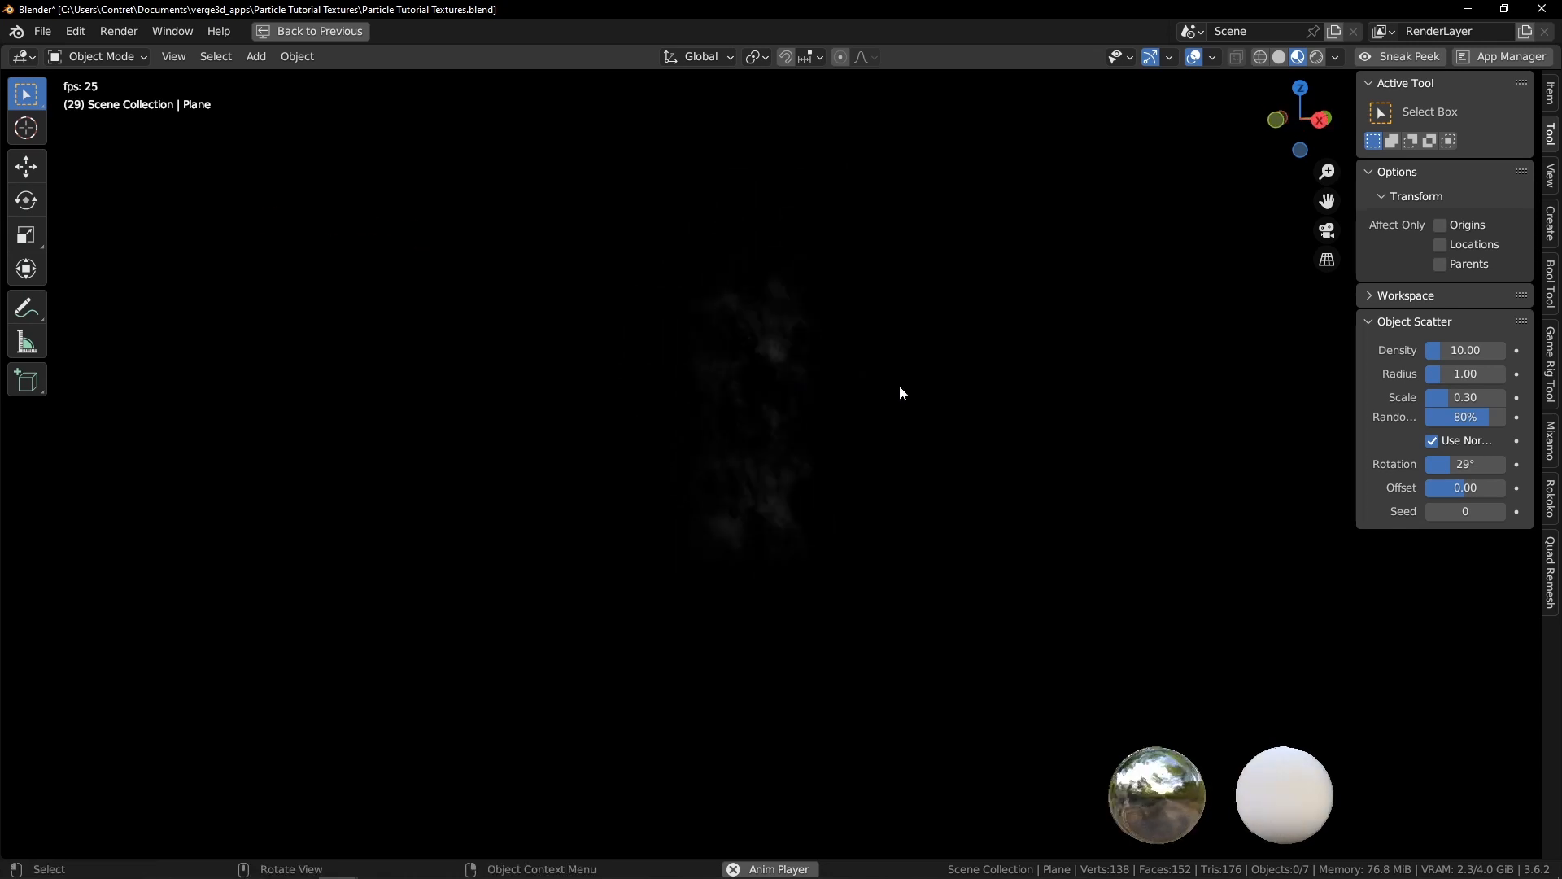